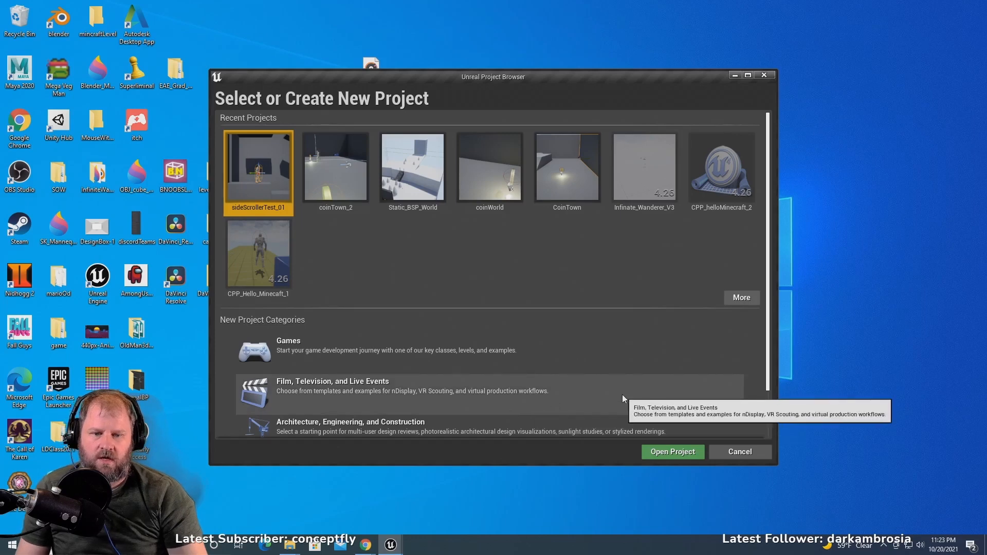
- Start a new project in the Games category using the Side Scroller template
{"action": "left_click", "coordinate": [354, 353]}
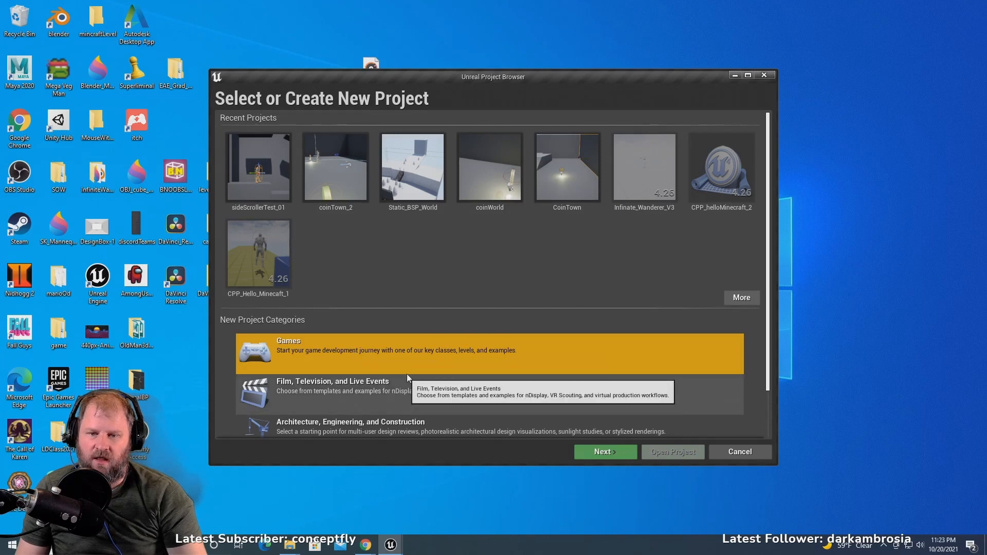
{"action": "left_click", "coordinate": [604, 452]}
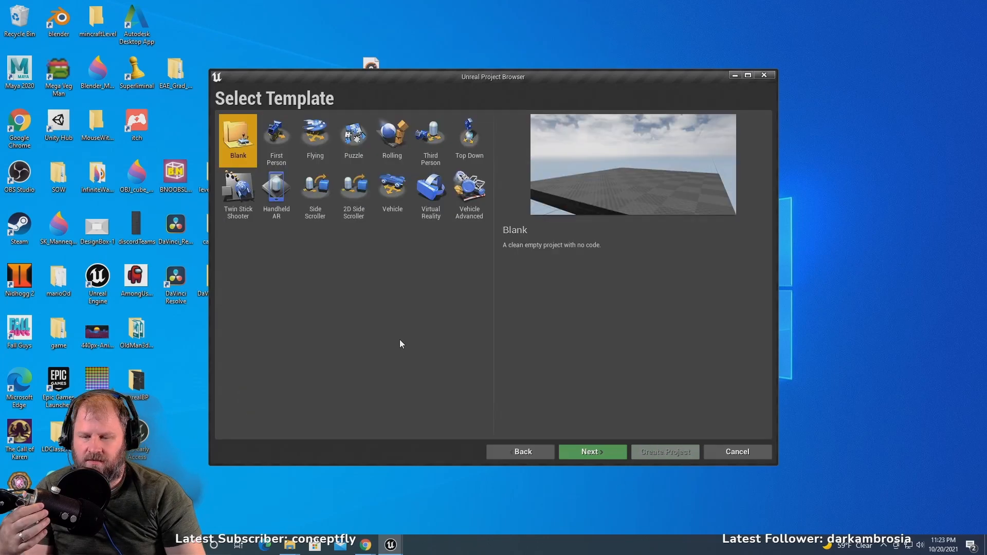
{"action": "left_click", "coordinate": [315, 202]}
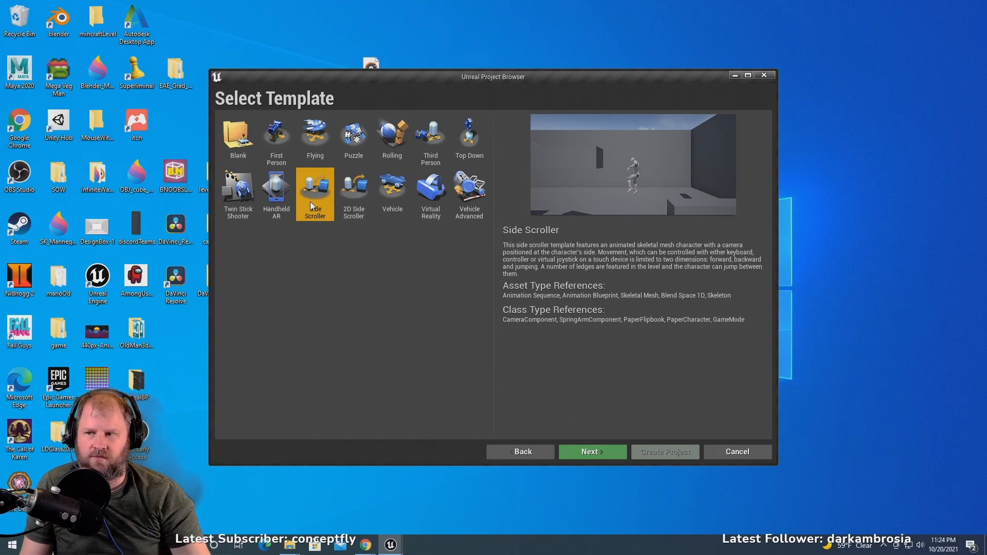
{"action": "left_click", "coordinate": [600, 451]}
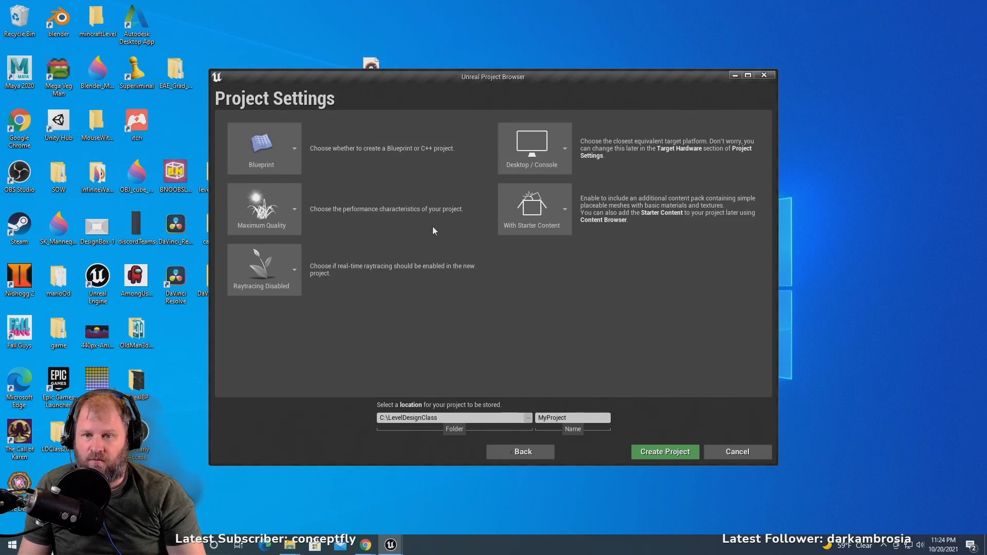
- Name the project sidescrollerTest_002 and create it with Maximum Quality kept as the performance setting
{"action": "left_click", "coordinate": [295, 209]}
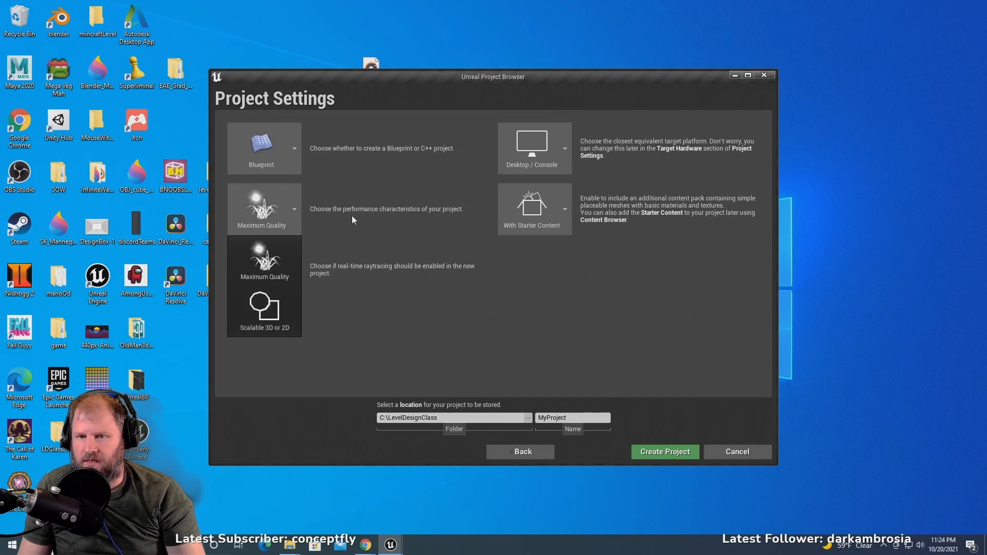
{"action": "left_click", "coordinate": [355, 199]}
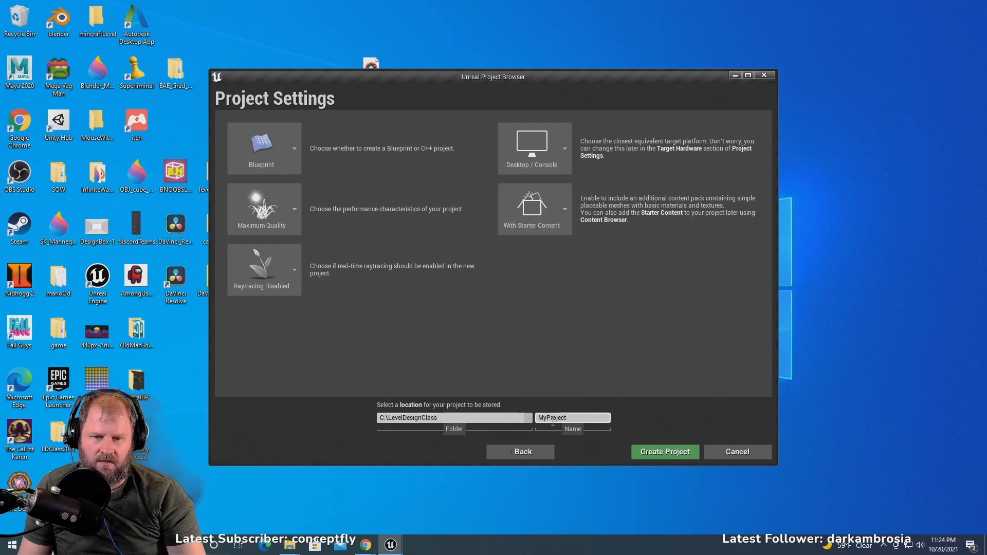
{"action": "left_click_drag", "start_coordinate": [586, 418], "coordinate": [526, 418]}
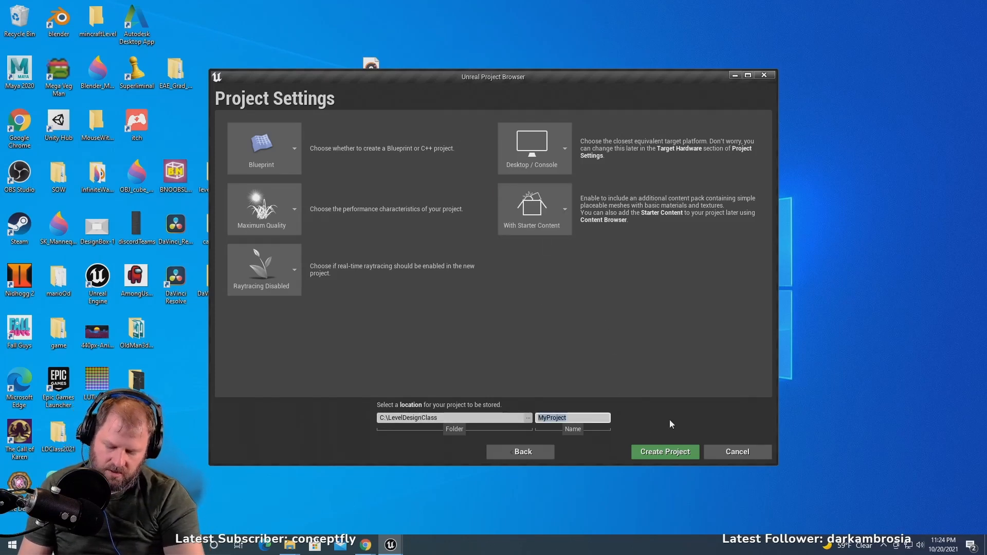
{"action": "key", "text": "Tab"}
{"action": "left_click", "coordinate": [591, 417]}
{"action": "key", "text": "BackSpace"}
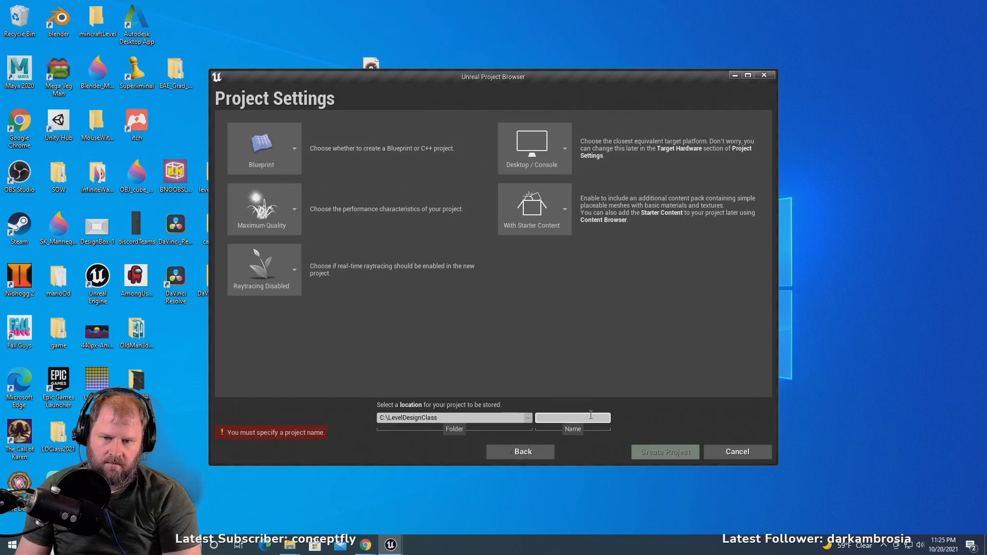
{"action": "type", "text": "sidescrollerTest_00"}
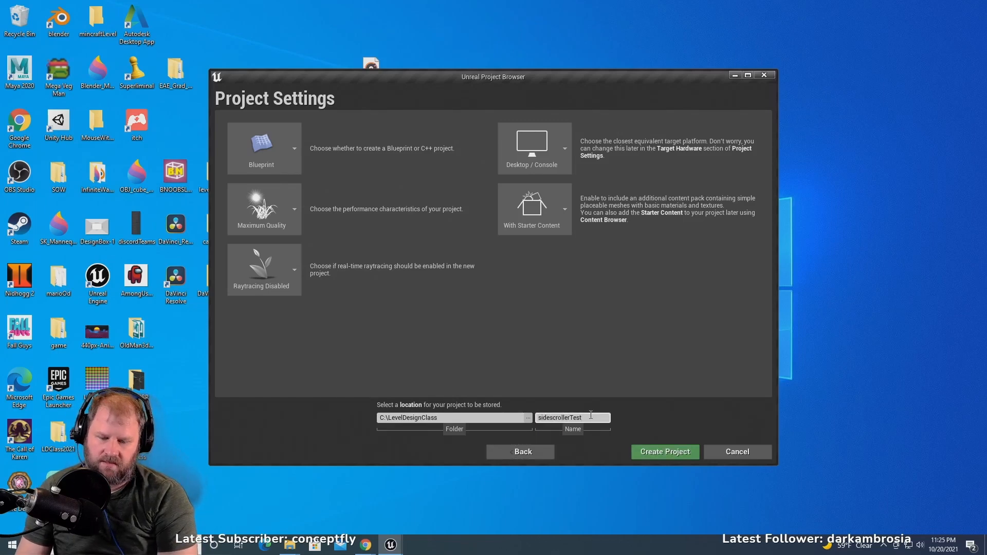
{"action": "type", "text": "2"}
{"action": "left_click", "coordinate": [665, 453]}
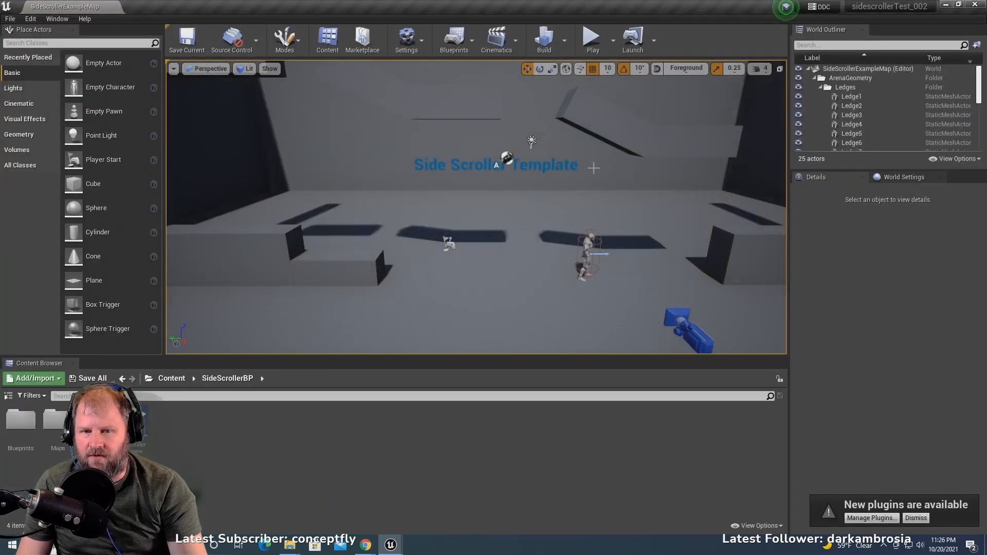
- Delete the "Side Scroller Template" text label from the back wall of the level
{"action": "left_click", "coordinate": [462, 165]}
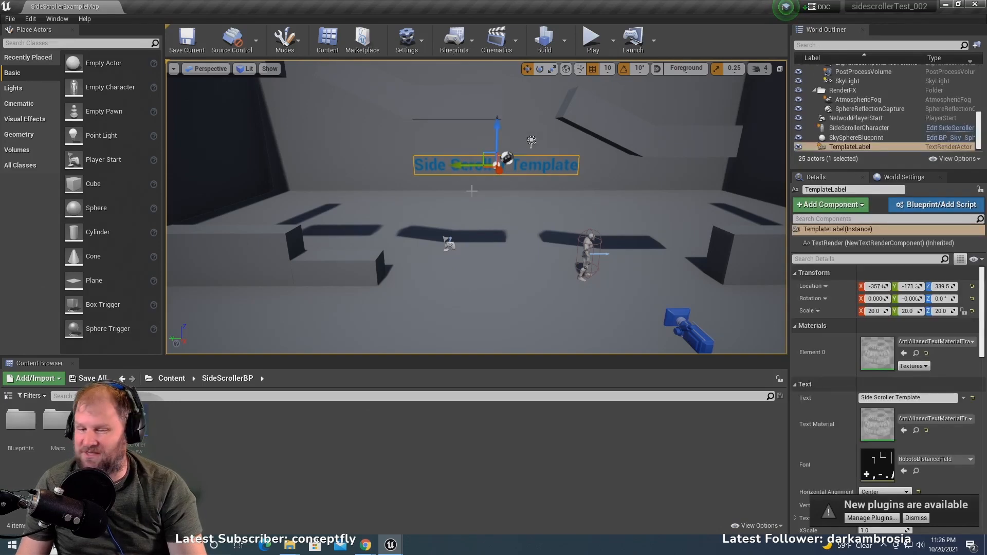
{"action": "scroll", "coordinate": [430, 187], "scroll_direction": "down", "scroll_amount": 7}
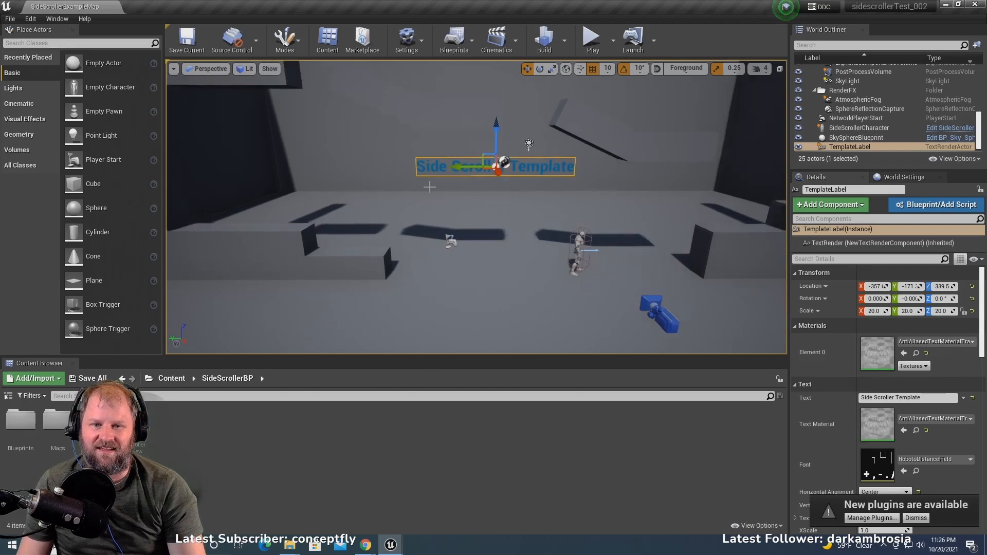
{"action": "scroll", "coordinate": [451, 204], "scroll_direction": "up", "scroll_amount": 3}
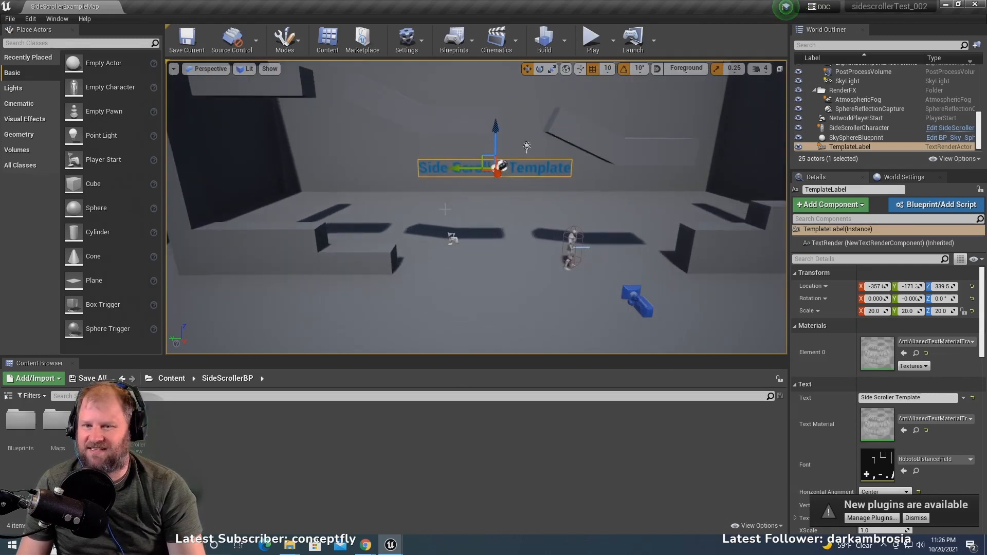
{"action": "left_click", "coordinate": [315, 241]}
{"action": "left_click", "coordinate": [370, 251]}
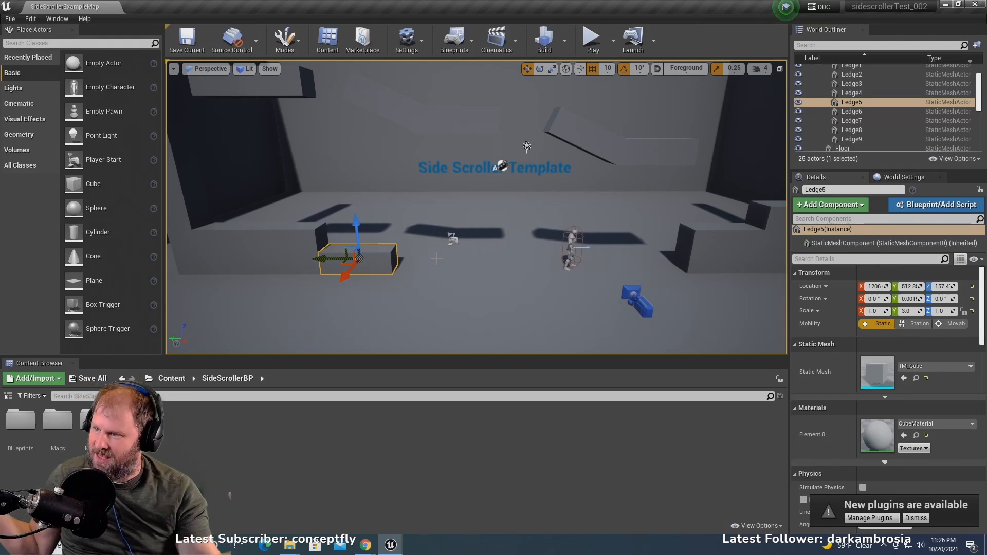
{"action": "left_click", "coordinate": [445, 172]}
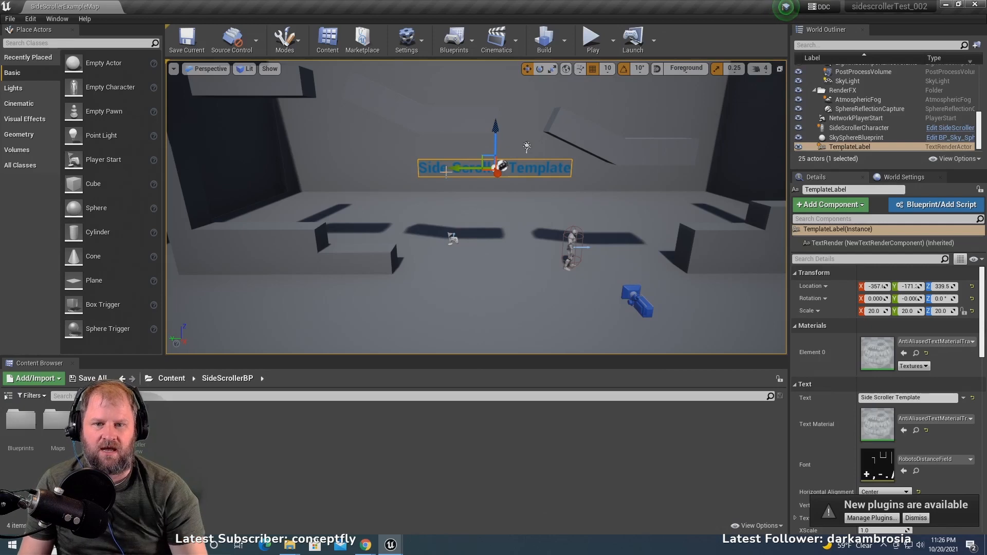
{"action": "key", "text": "Delete"}
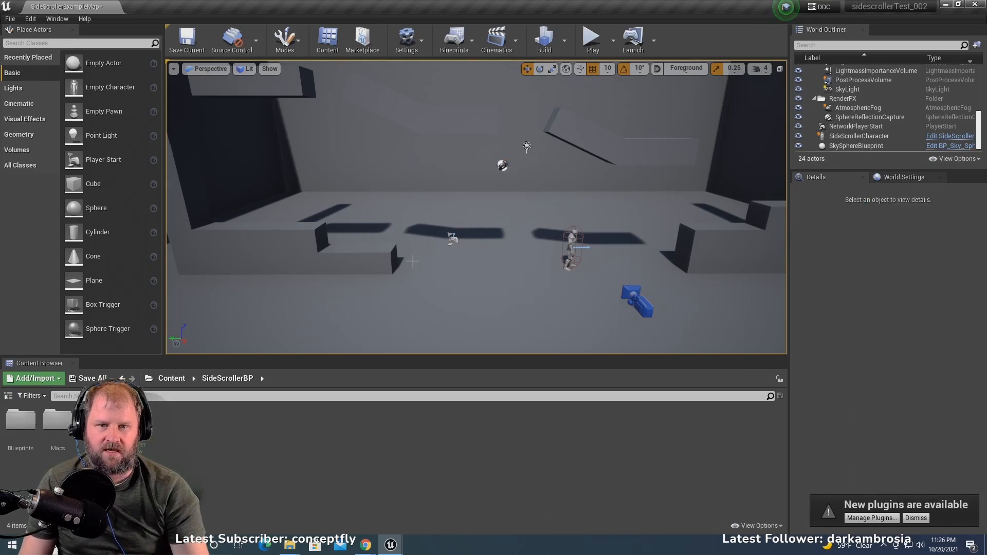
- Play the level in the viewport, running the character both ways and jumping on and off the ledges to test movement
{"action": "left_click", "coordinate": [600, 44]}
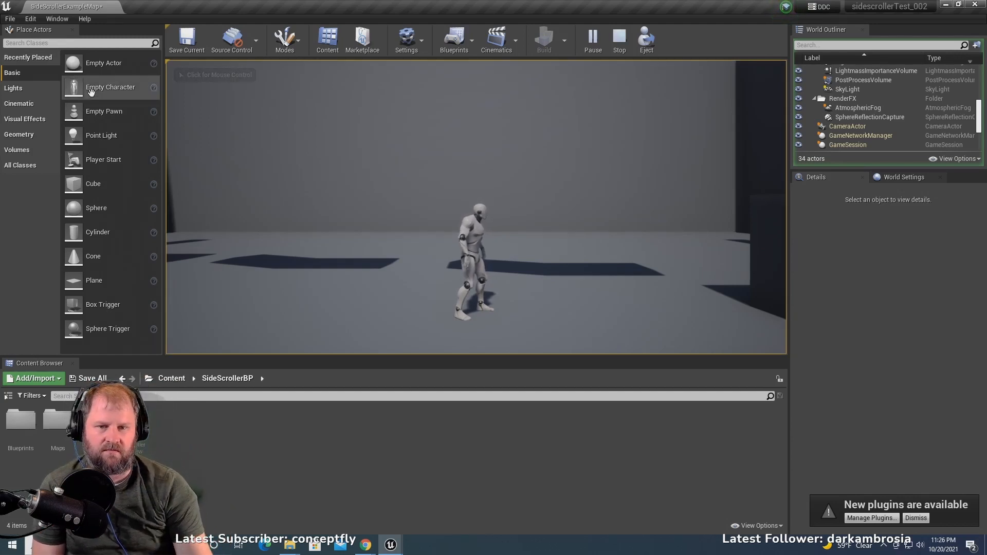
{"action": "left_click", "coordinate": [610, 258]}
{"action": "key", "text": "a"}
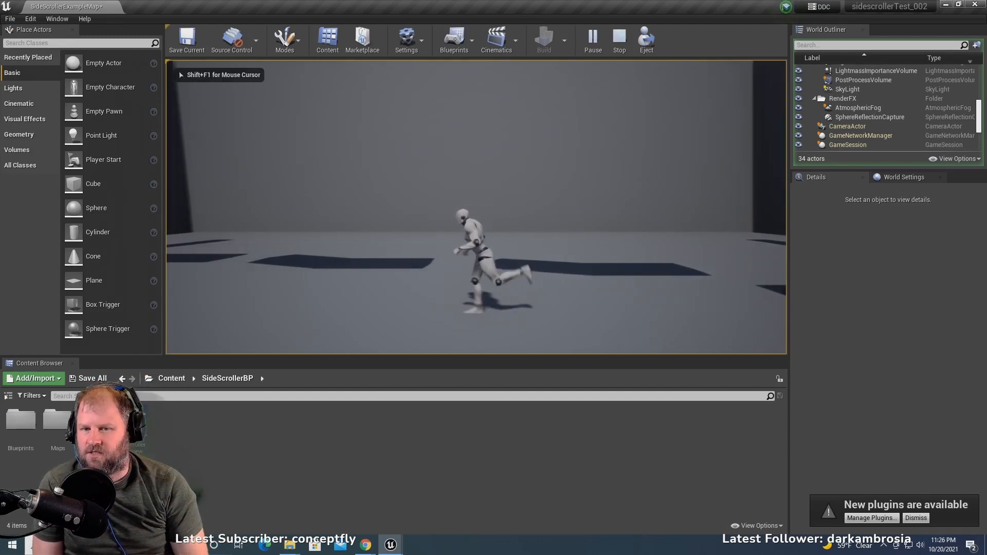
{"action": "key", "text": "d"}
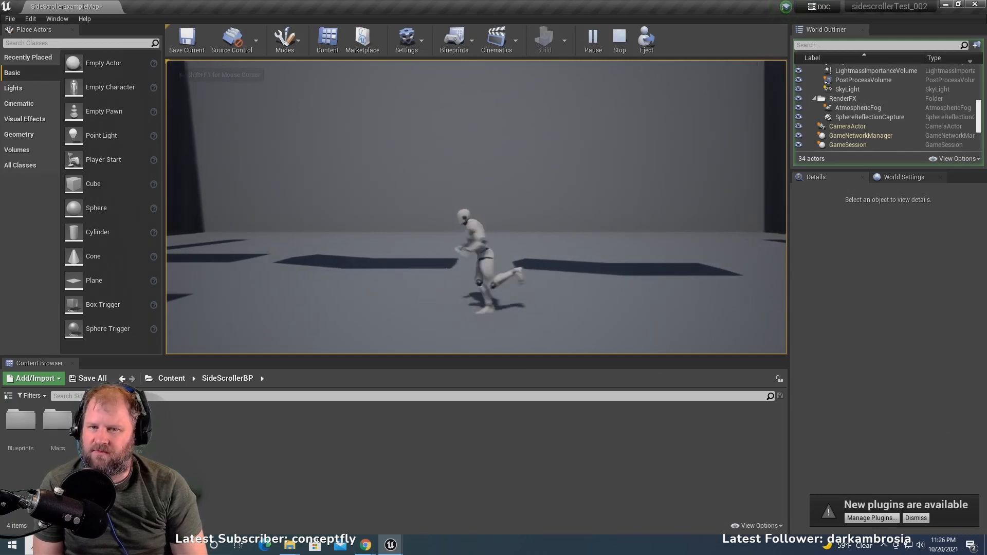
{"action": "key", "text": "space"}
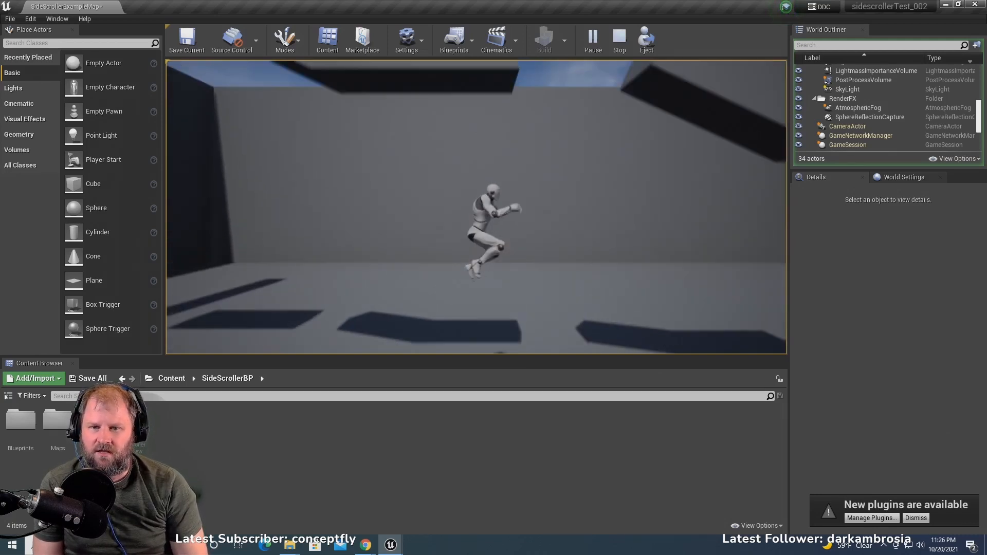
{"action": "key", "text": "space"}
{"action": "key", "text": "a"}
{"action": "key", "text": "space"}
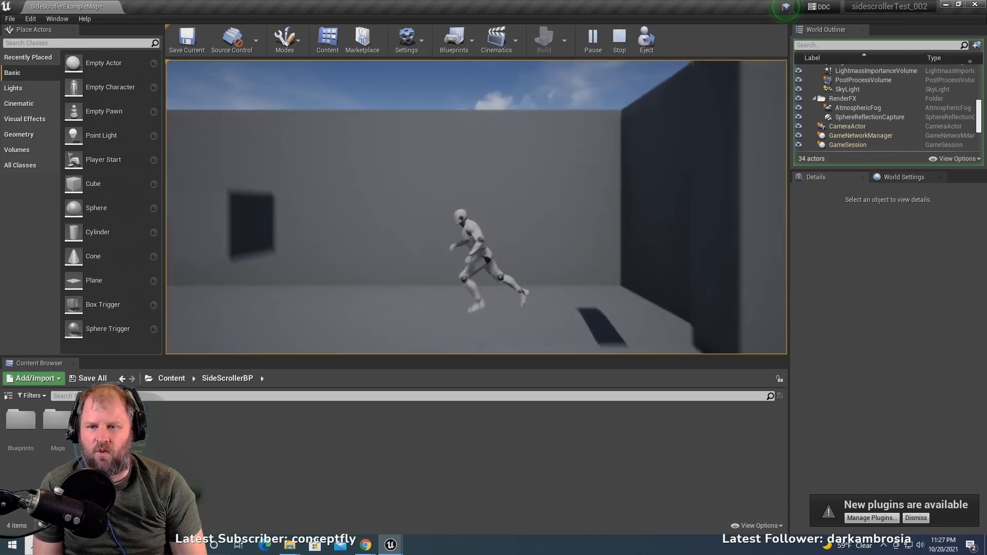
{"action": "key", "text": "d"}
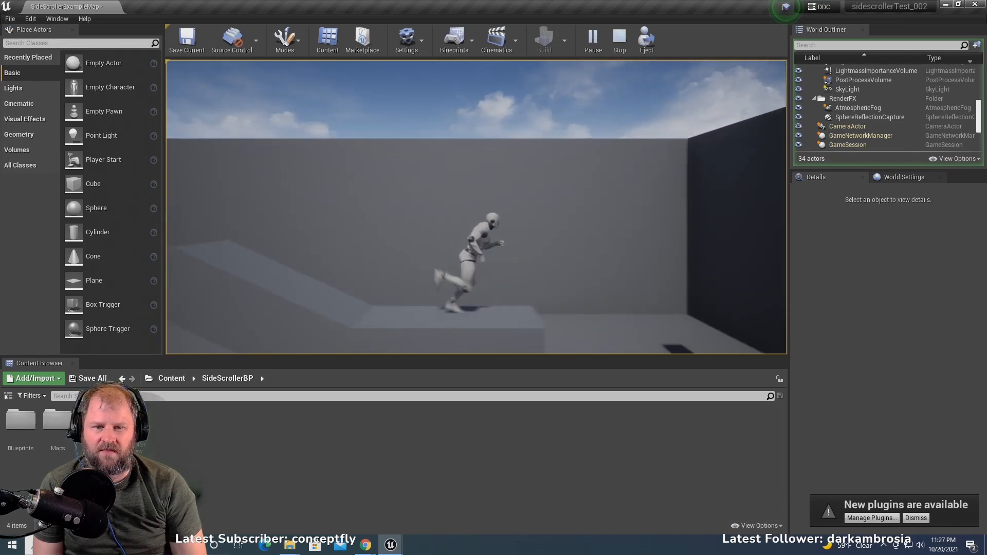
{"action": "key", "text": "space"}
{"action": "key", "text": "a"}
{"action": "key", "text": "space"}
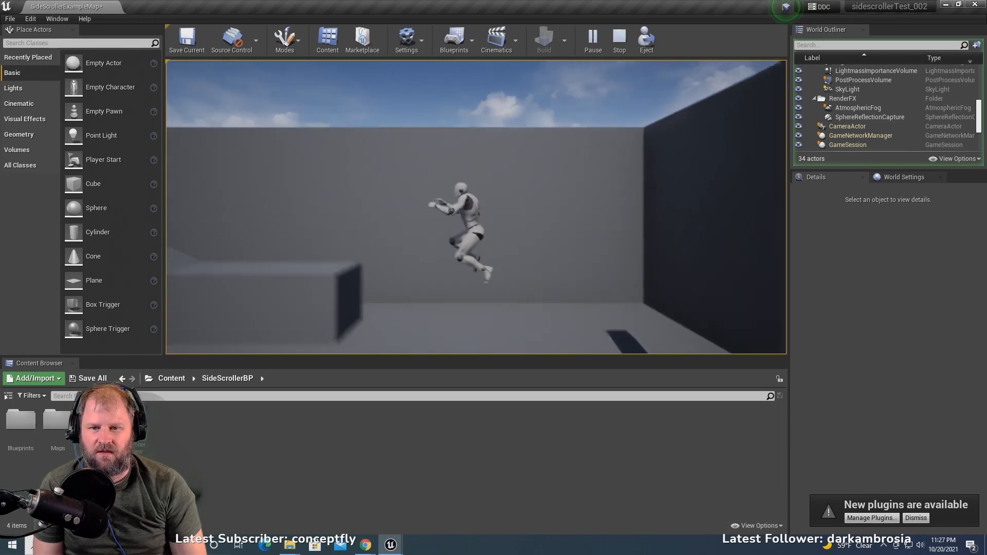
{"action": "key", "text": "d"}
{"action": "key", "text": "space"}
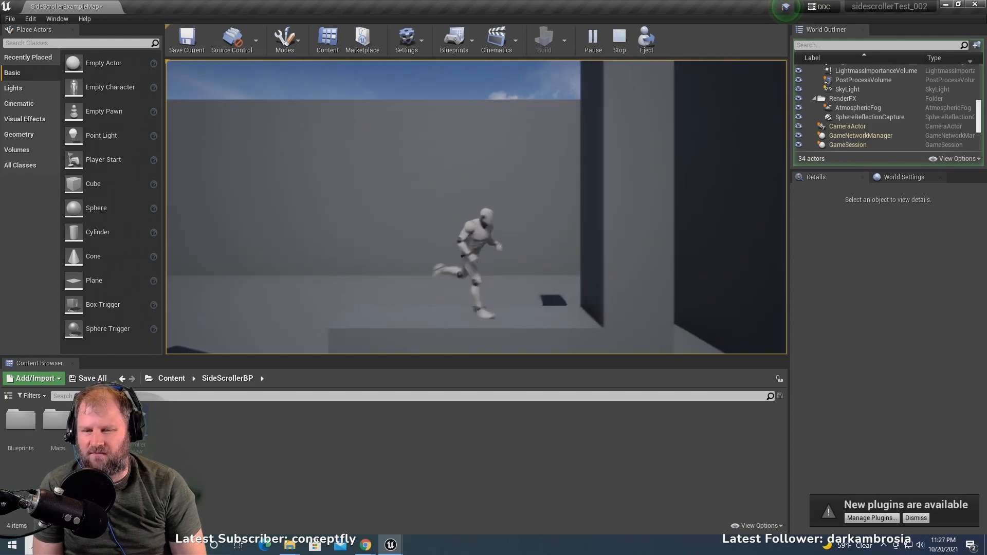
{"action": "key", "text": "a"}
{"action": "key", "text": "space"}
{"action": "key", "text": "d"}
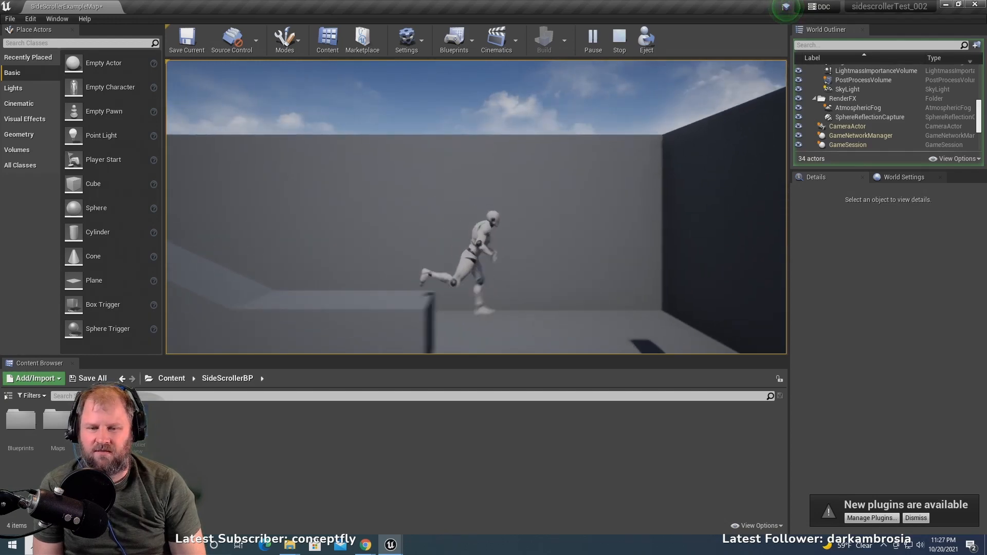
{"action": "key", "text": "a"}
{"action": "key", "text": "space"}
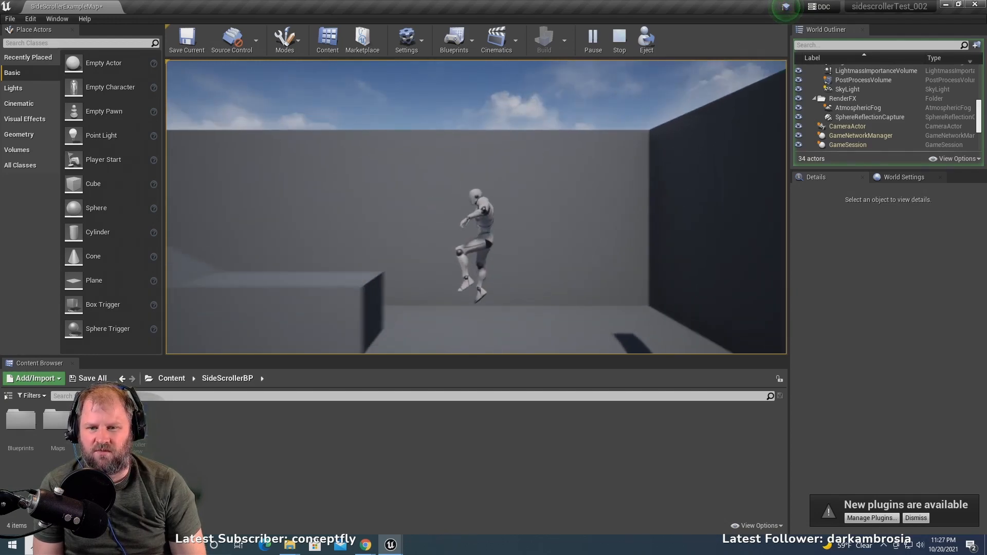
{"action": "key", "text": "d"}
{"action": "key", "text": "space"}
{"action": "key", "text": "a"}
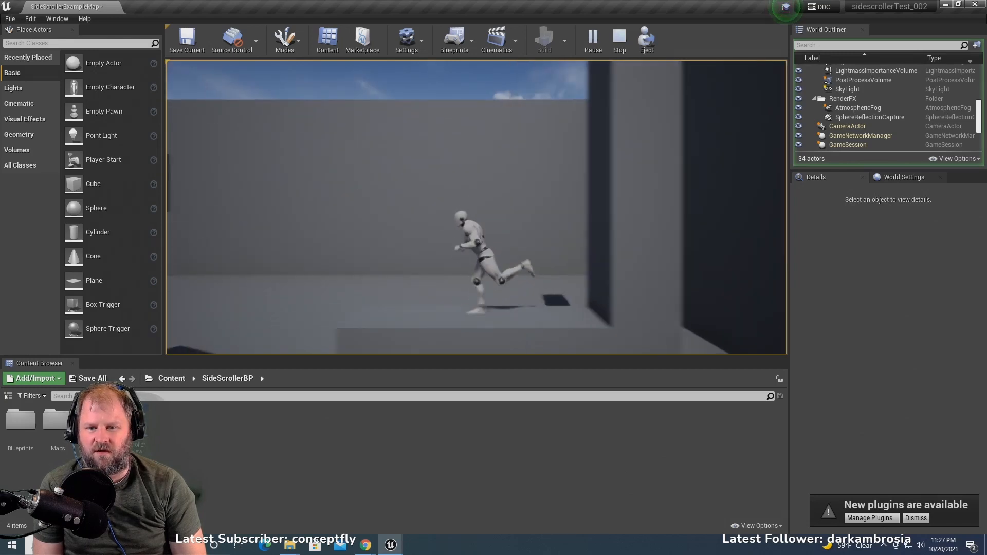
{"action": "key", "text": "space"}
{"action": "key", "text": "d"}
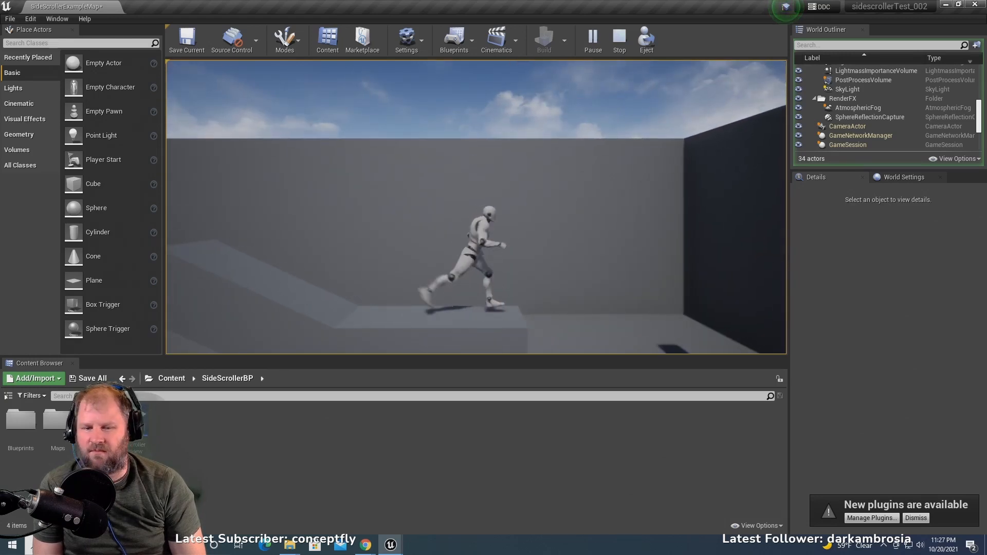
{"action": "key", "text": "a"}
{"action": "key", "text": "space"}
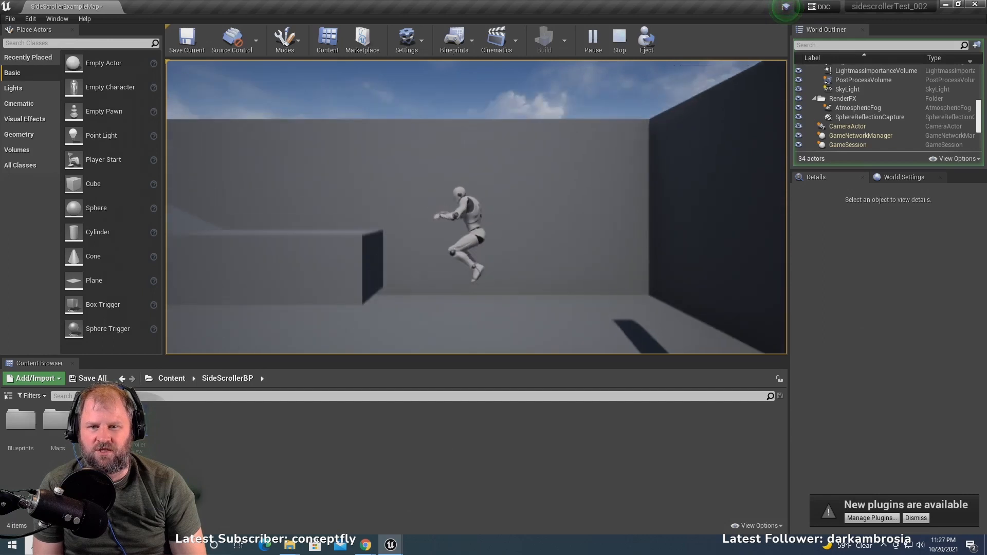
{"action": "key", "text": "space"}
{"action": "key", "text": "a"}
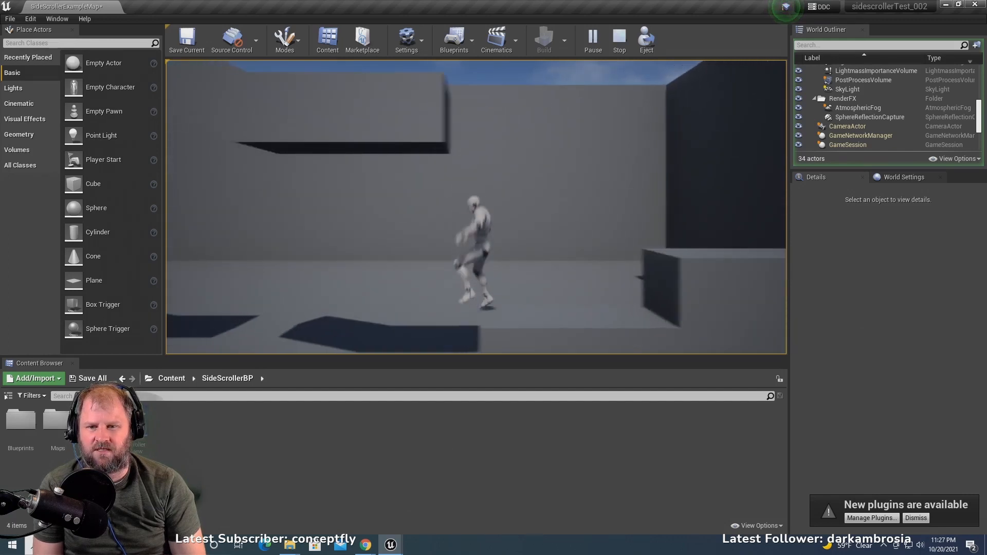
{"action": "key", "text": "d"}
{"action": "key", "text": "space"}
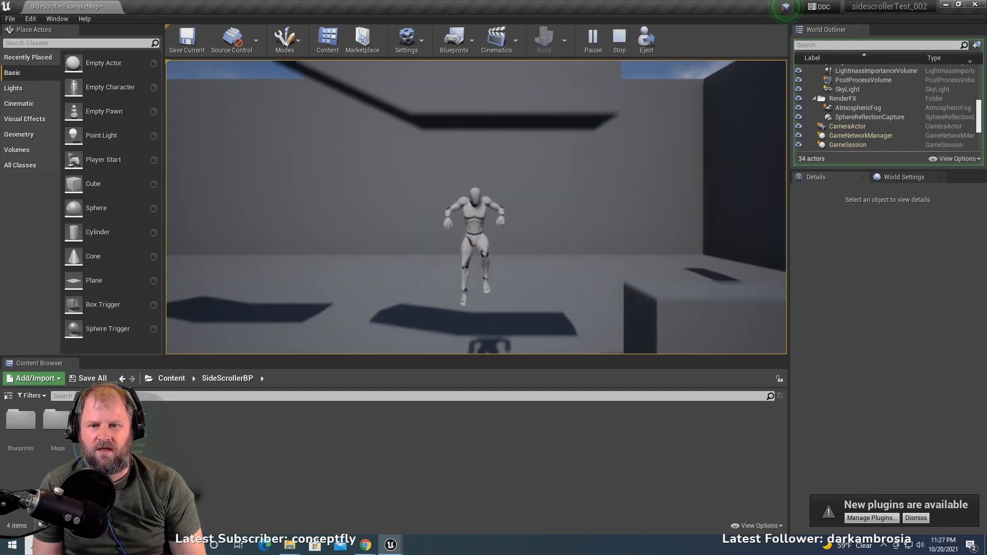
{"action": "key", "text": "space"}
{"action": "key", "text": "space"}
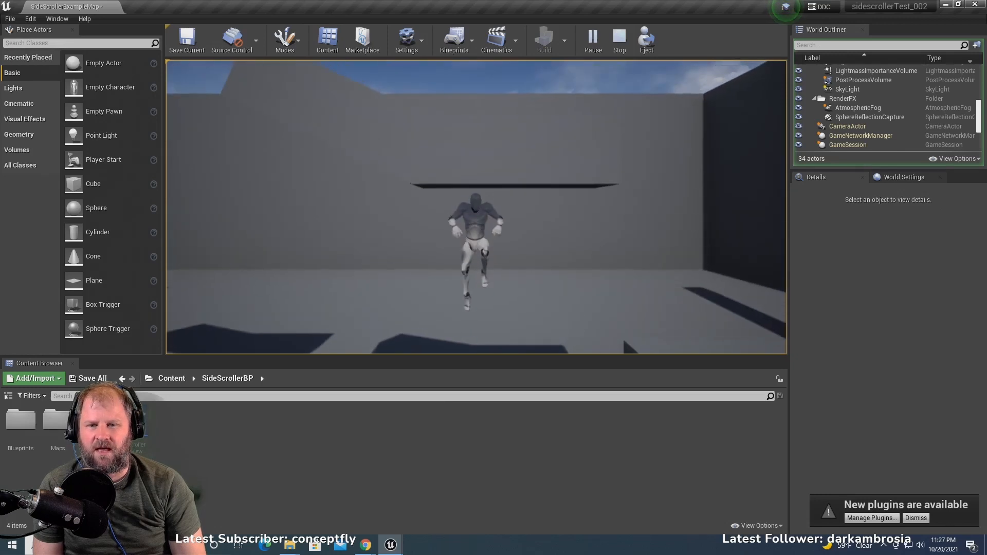
{"action": "key", "text": "space"}
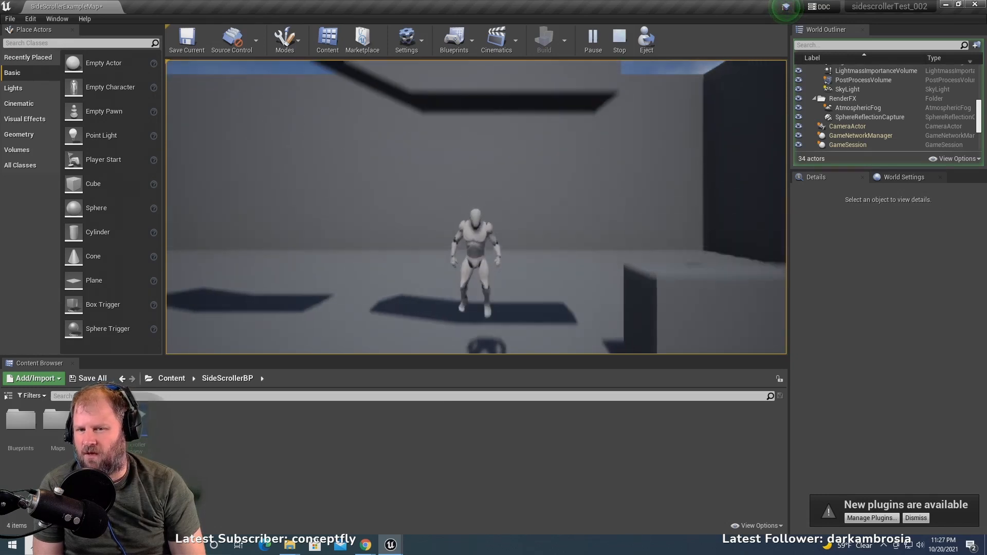
{"action": "key", "text": "a"}
{"action": "key", "text": "d"}
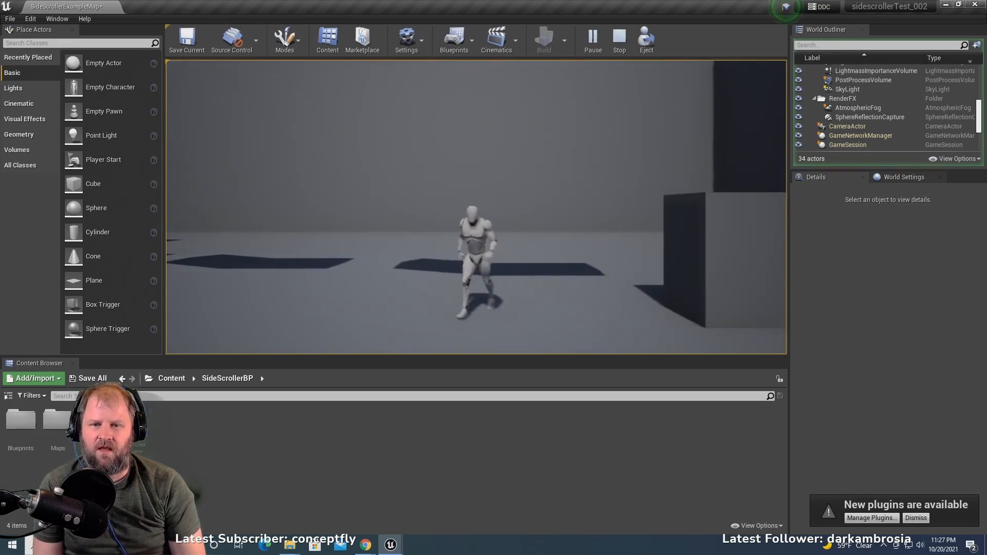
{"action": "key", "text": "a"}
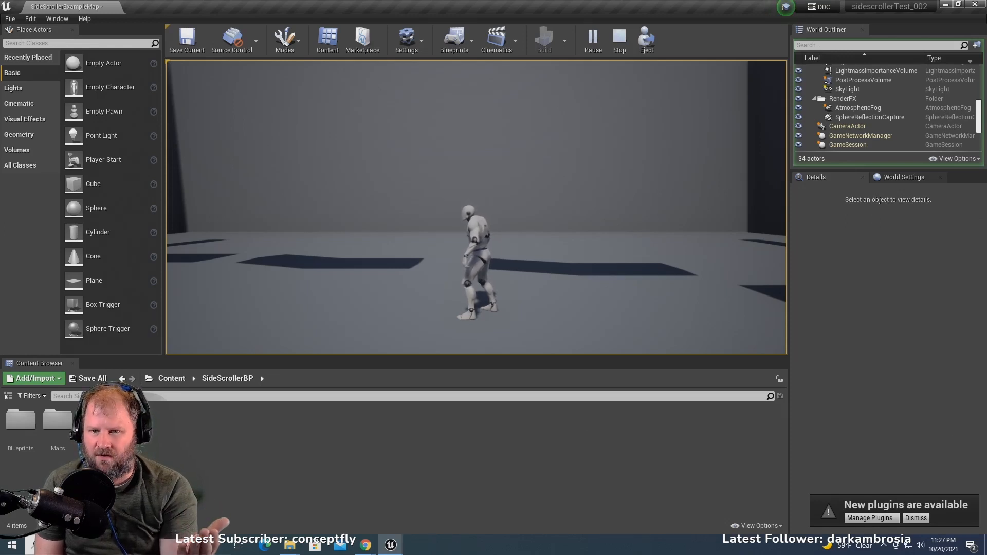
- Run the character back and forth across the floor, jump on and off the block ledges, and end the play session
{"action": "key", "text": "a"}
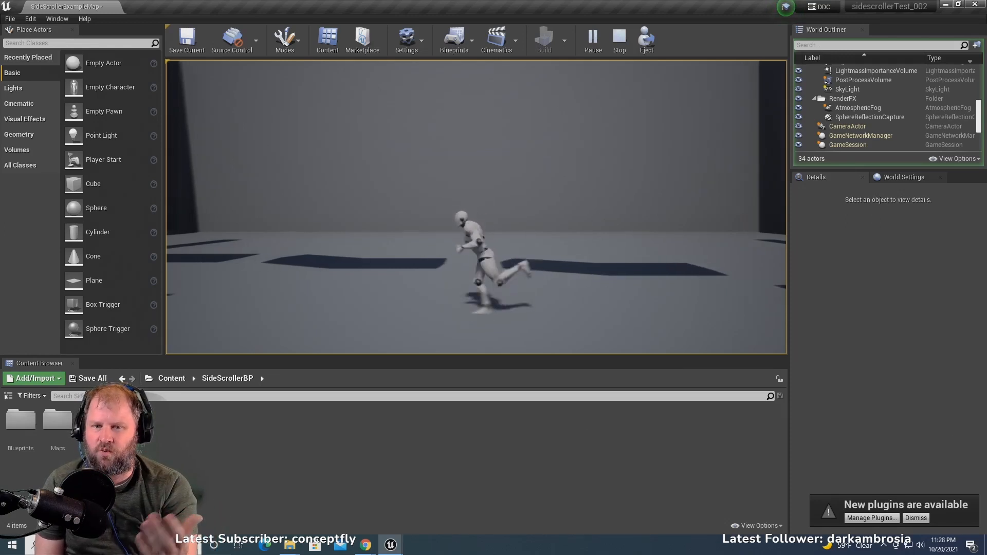
{"action": "key", "text": "d"}
{"action": "key", "text": "a"}
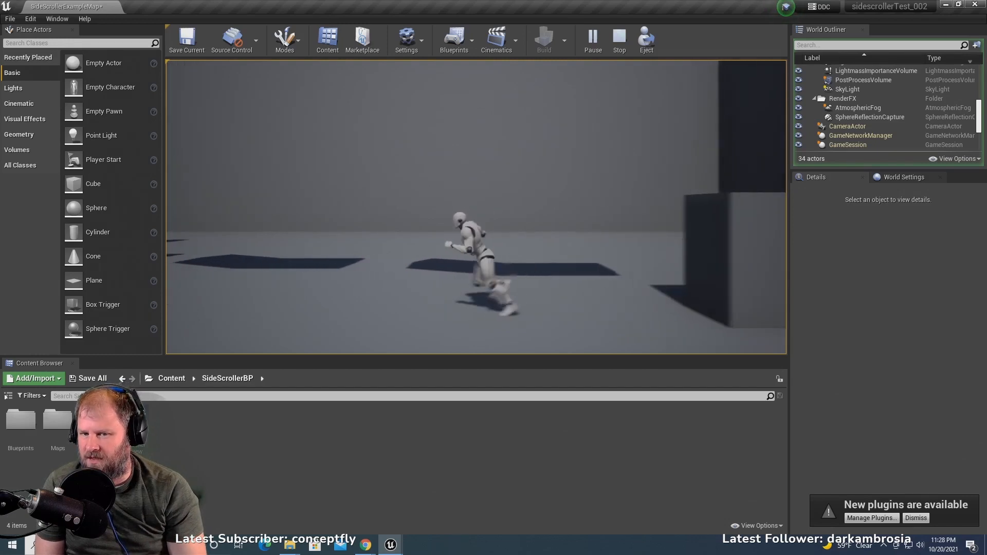
{"action": "key", "text": "d"}
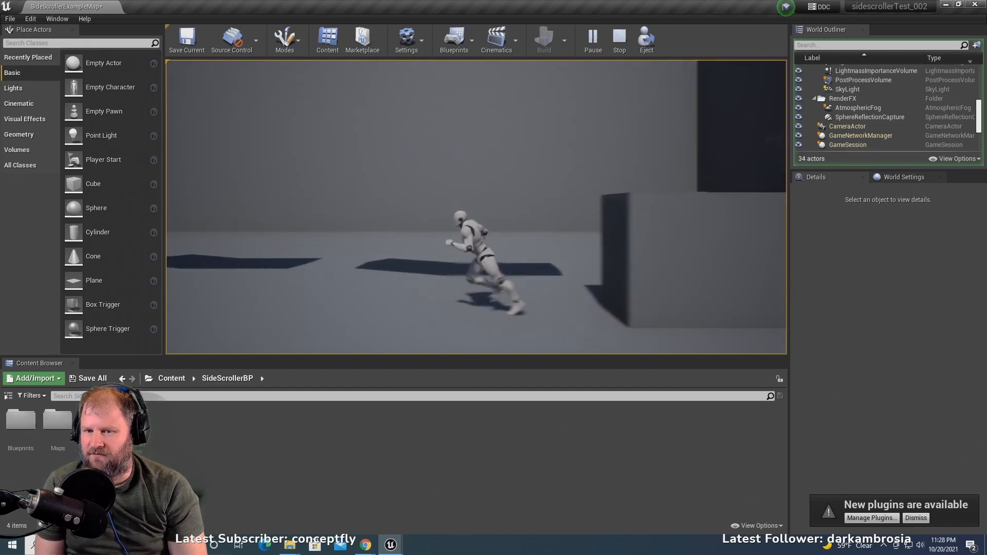
{"action": "key", "text": "space"}
{"action": "key", "text": "d"}
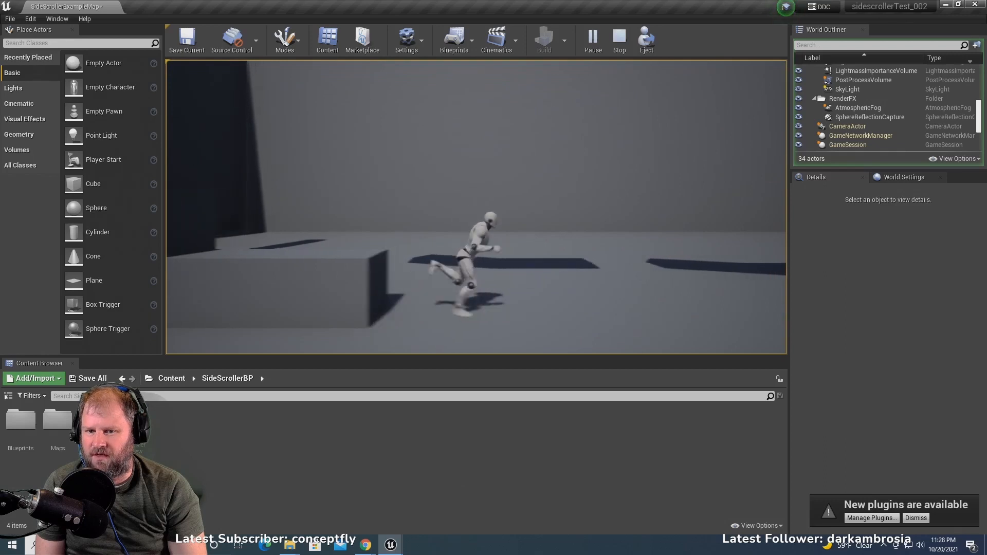
{"action": "key", "text": "a"}
{"action": "key", "text": "space"}
{"action": "key", "text": "d"}
{"action": "key", "text": "a"}
{"action": "key", "text": "space"}
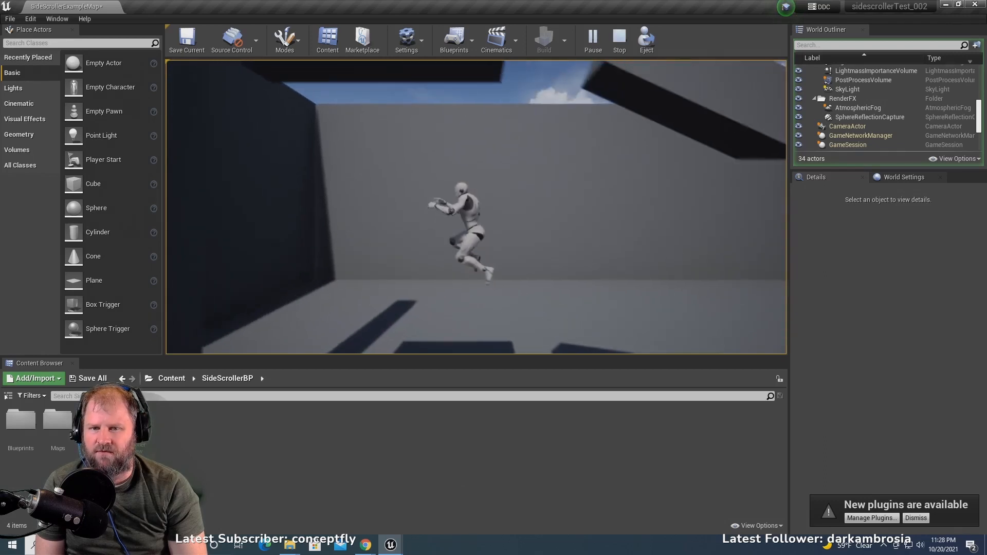
{"action": "key", "text": "d"}
{"action": "key", "text": "space"}
{"action": "key", "text": "a"}
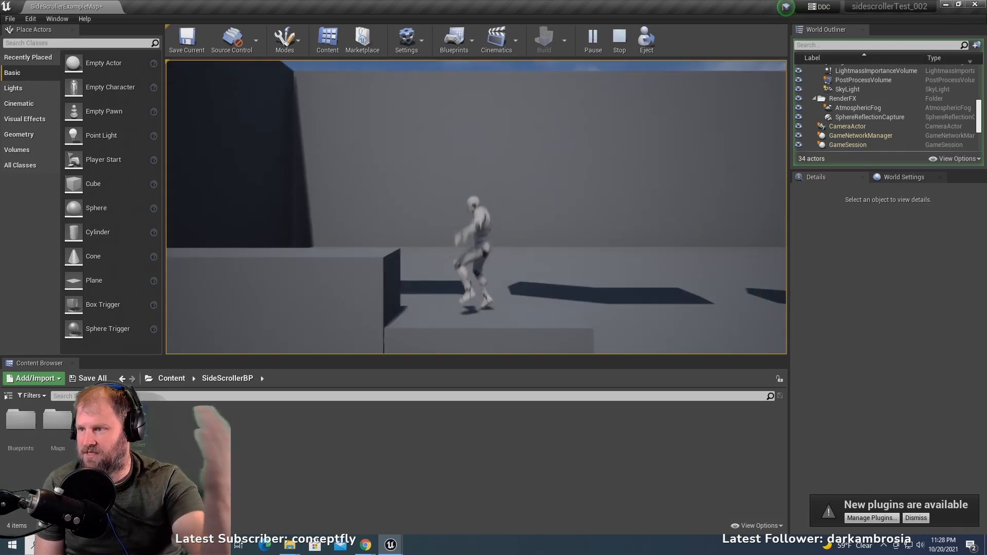
{"action": "key", "text": "a"}
{"action": "key", "text": "d"}
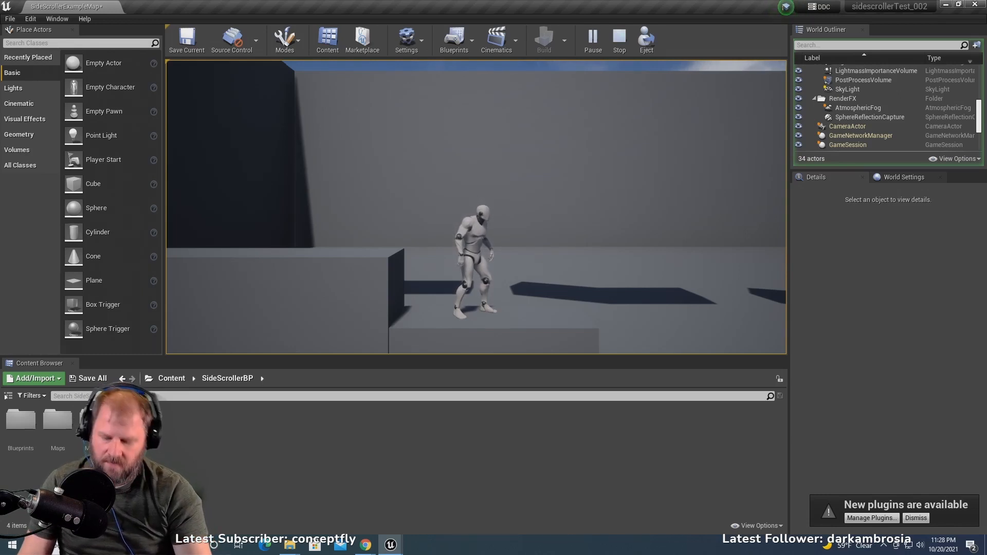
{"action": "key", "text": "Escape"}
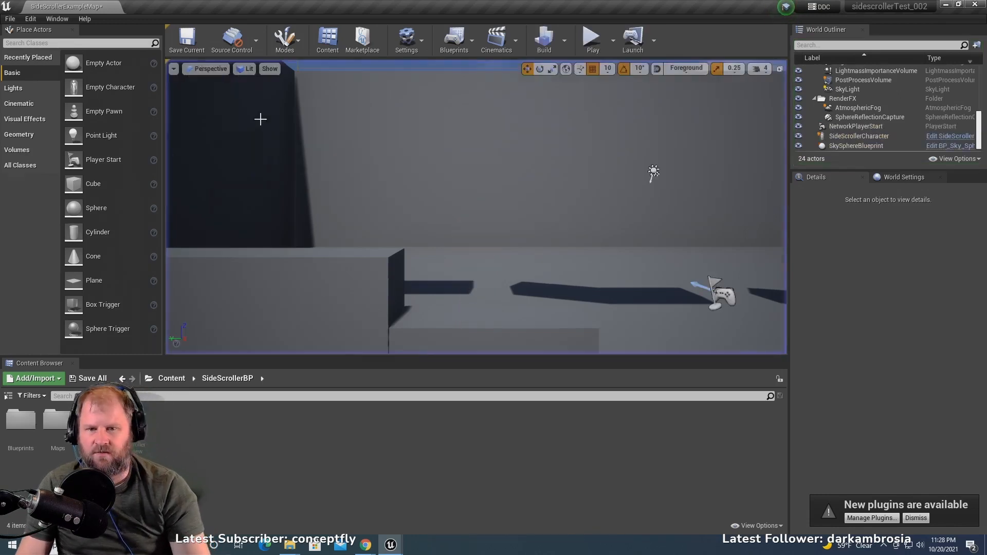
- Select the side scroller character in the level and search the SideScrollerBP content for "sidesc"
{"action": "scroll", "coordinate": [581, 265], "scroll_direction": "down", "scroll_amount": 5}
{"action": "scroll", "coordinate": [581, 264], "scroll_direction": "down", "scroll_amount": 3}
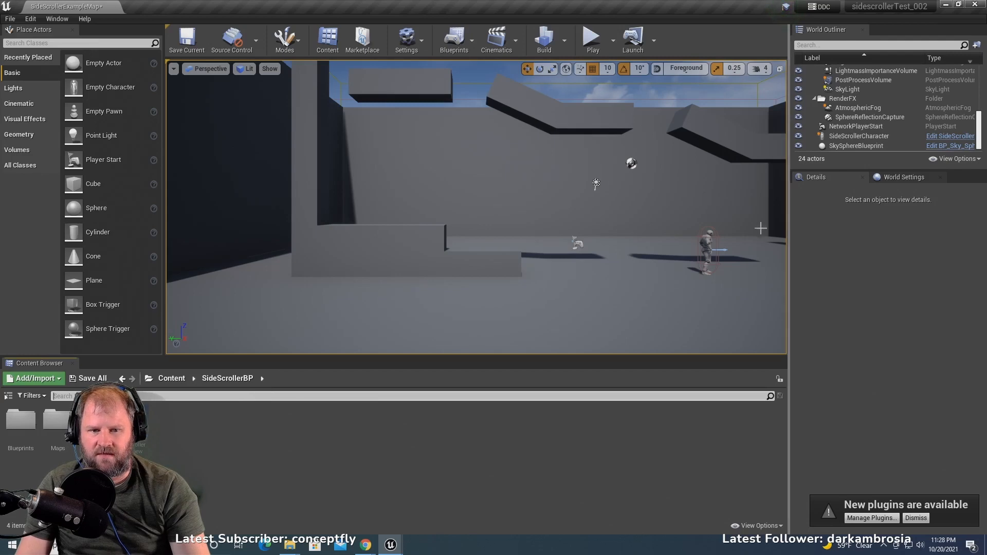
{"action": "left_click", "coordinate": [712, 248]}
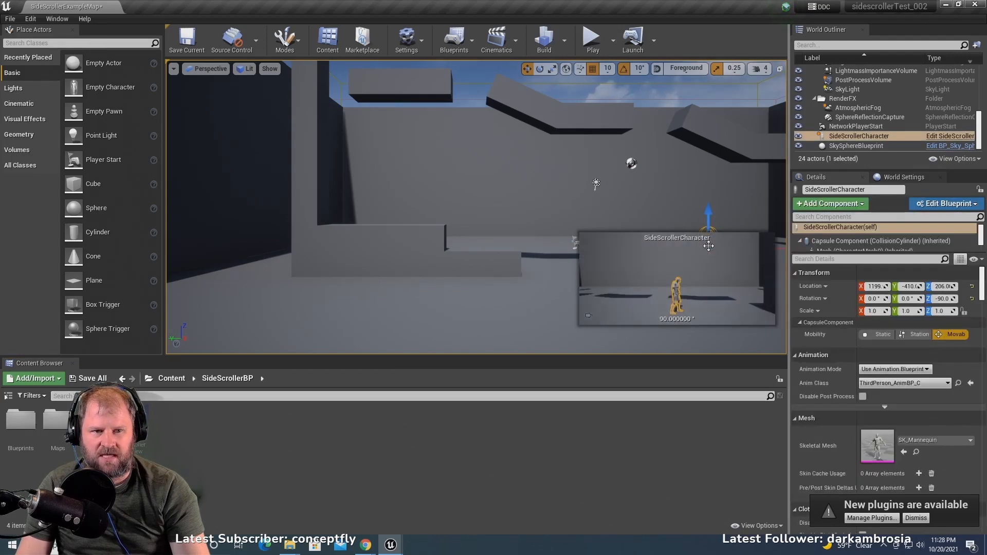
{"action": "left_click", "coordinate": [265, 400]}
{"action": "type", "text": "sidesc"}
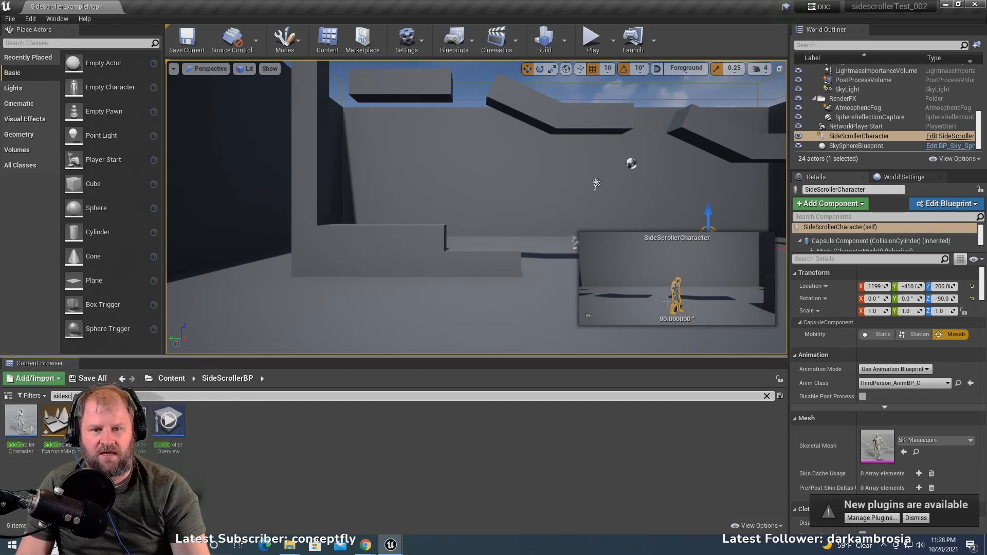
- Reselect the SideScrollerCharacter in the level and open its blueprint for editing
{"action": "left_click", "coordinate": [682, 278]}
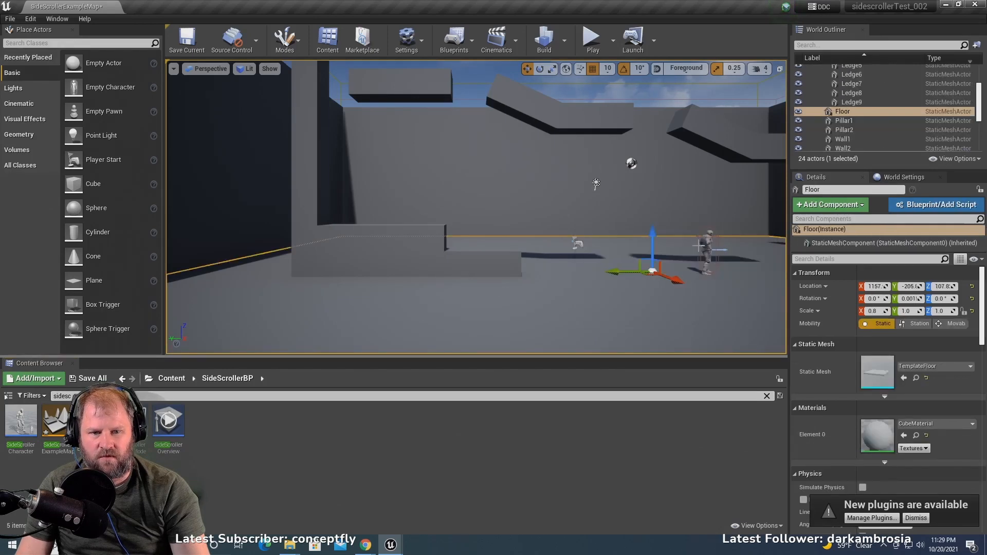
{"action": "left_click", "coordinate": [707, 247]}
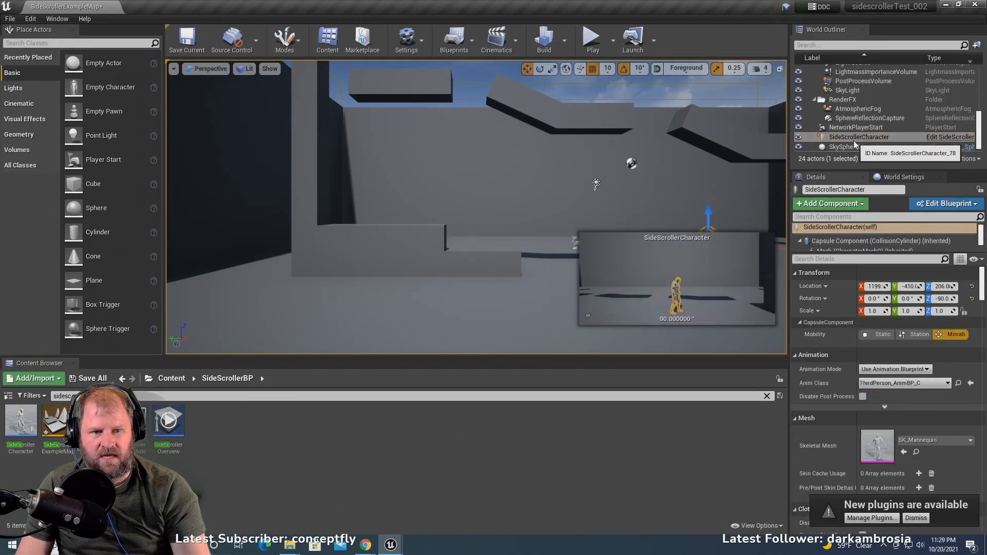
{"action": "left_click", "coordinate": [949, 136]}
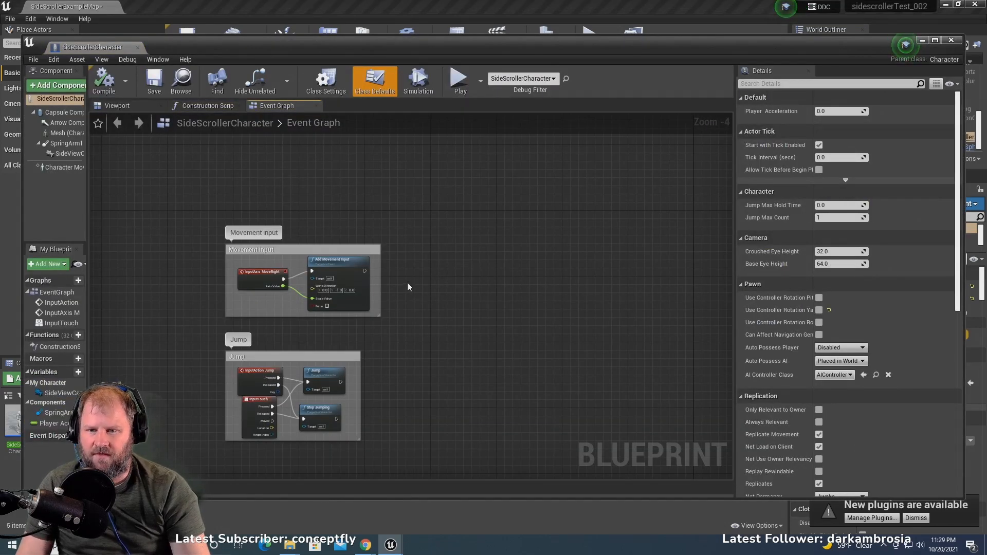
- Examine the Movement input and Jump node groups in the character blueprint's Event Graph
{"action": "scroll", "coordinate": [463, 285], "scroll_direction": "down", "scroll_amount": 2}
{"action": "scroll", "coordinate": [460, 291], "scroll_direction": "up", "scroll_amount": 4}
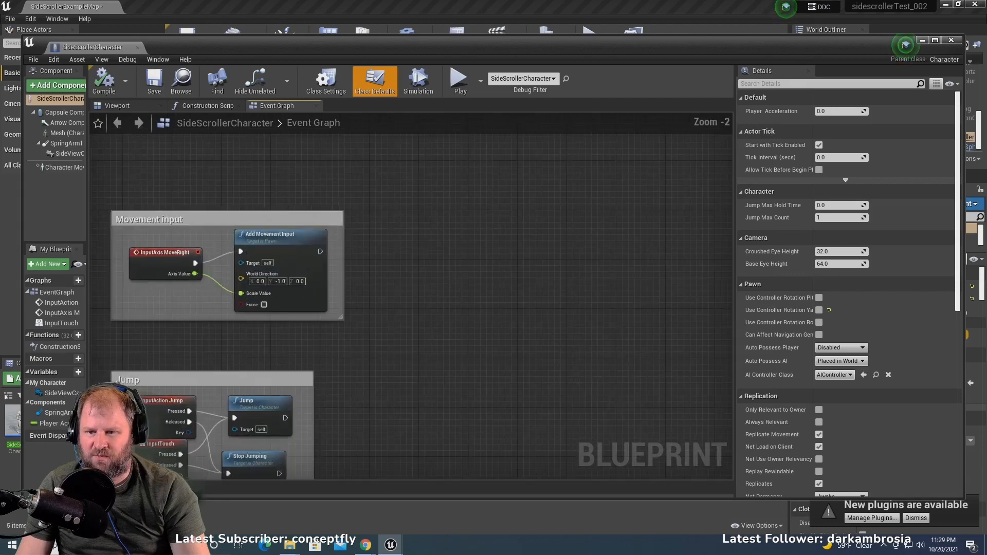
{"action": "right_click_drag", "start_coordinate": [437, 298], "coordinate": [564, 207]}
{"action": "scroll", "coordinate": [391, 335], "scroll_direction": "up", "scroll_amount": 1}
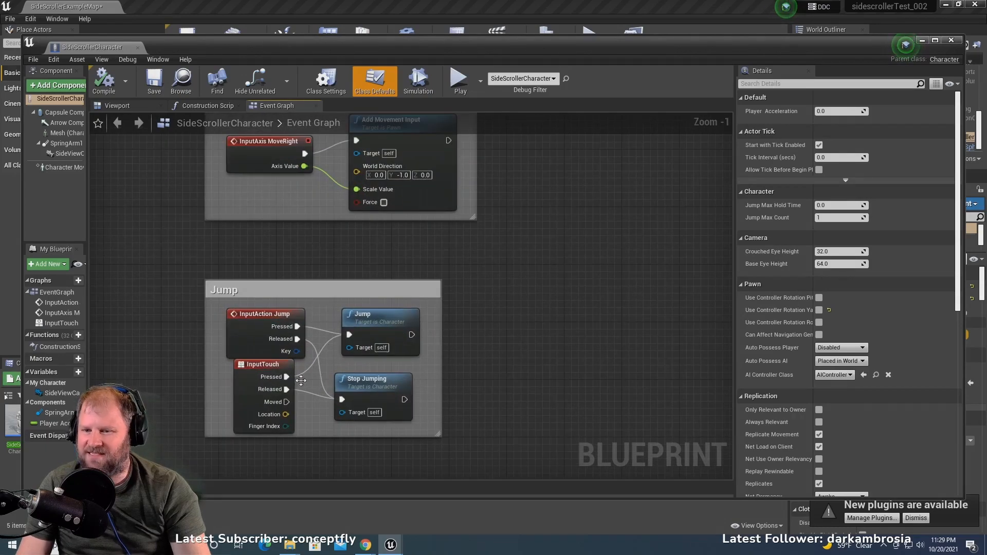
{"action": "right_click_drag", "start_coordinate": [358, 337], "coordinate": [399, 412]}
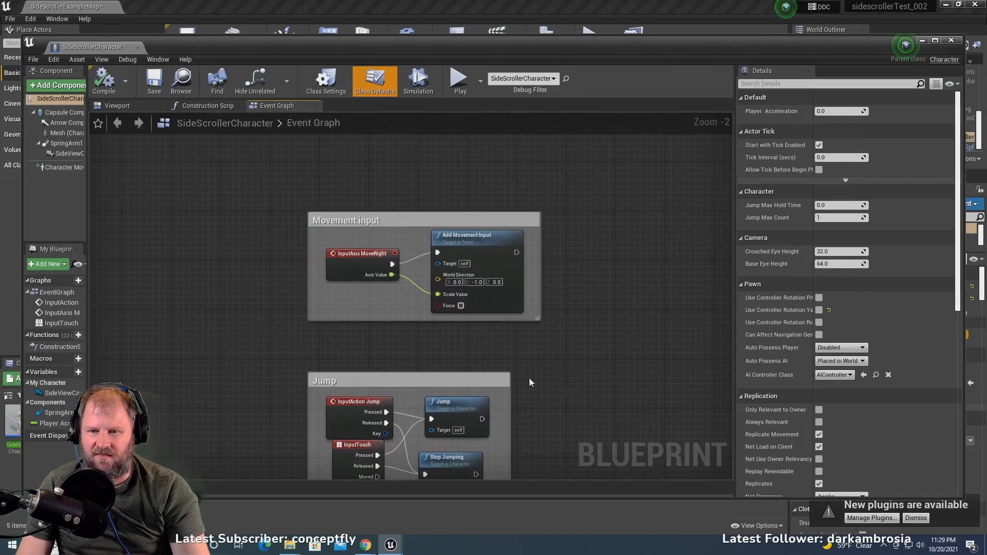
{"action": "scroll", "coordinate": [329, 245], "scroll_direction": "up", "scroll_amount": 1}
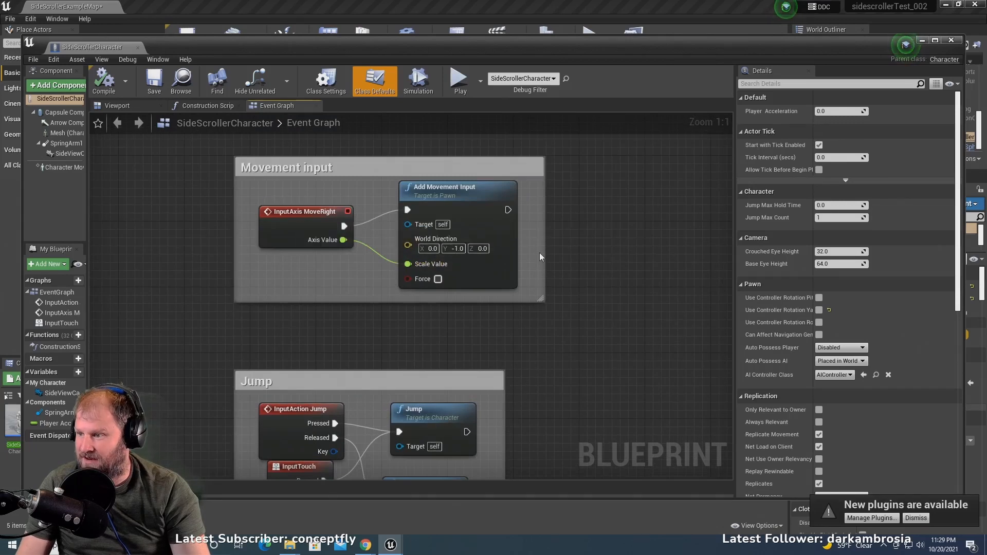
{"action": "scroll", "coordinate": [579, 257], "scroll_direction": "down", "scroll_amount": 6}
{"action": "right_click_drag", "start_coordinate": [631, 279], "coordinate": [452, 286]}
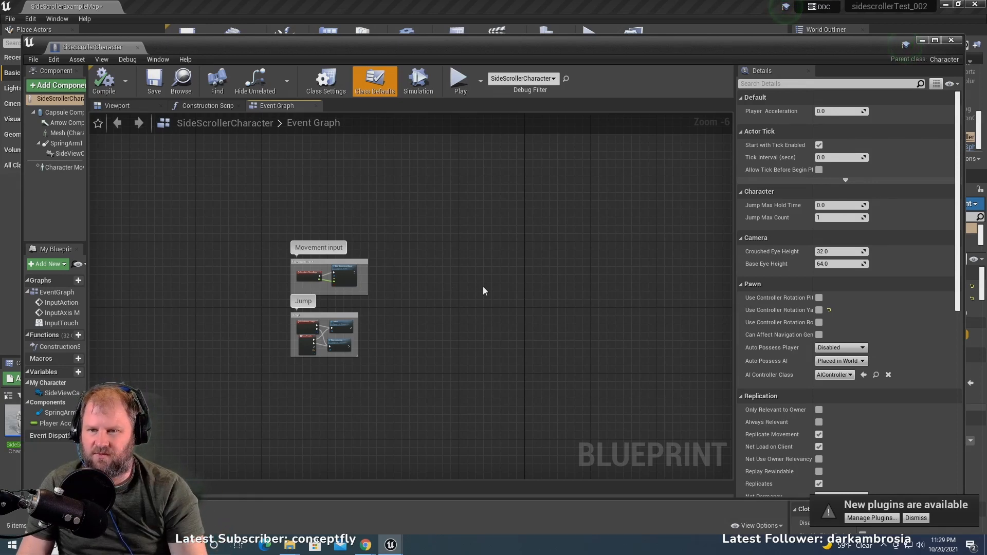
- Move the SideViewCamera farther away from the character in the blueprint's 3D view, and compile and save the blueprint
{"action": "left_click", "coordinate": [132, 106]}
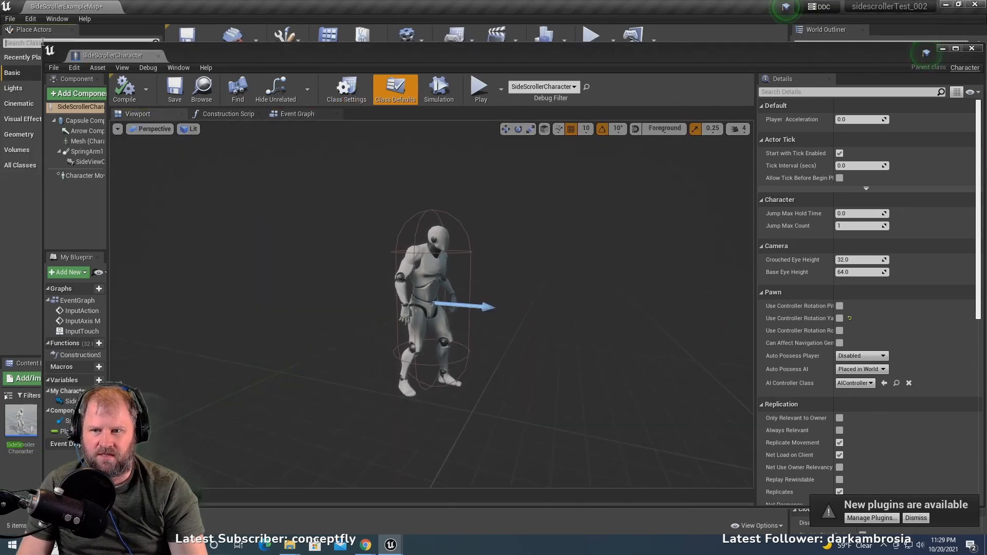
{"action": "scroll", "coordinate": [597, 394], "scroll_direction": "down", "scroll_amount": 5}
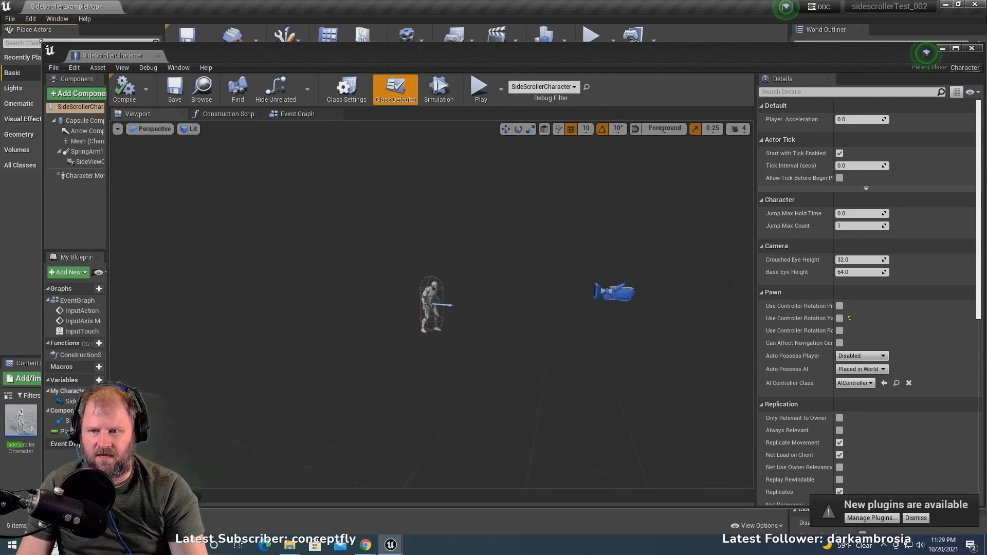
{"action": "left_click_drag", "start_coordinate": [44, 46], "coordinate": [355, 219]}
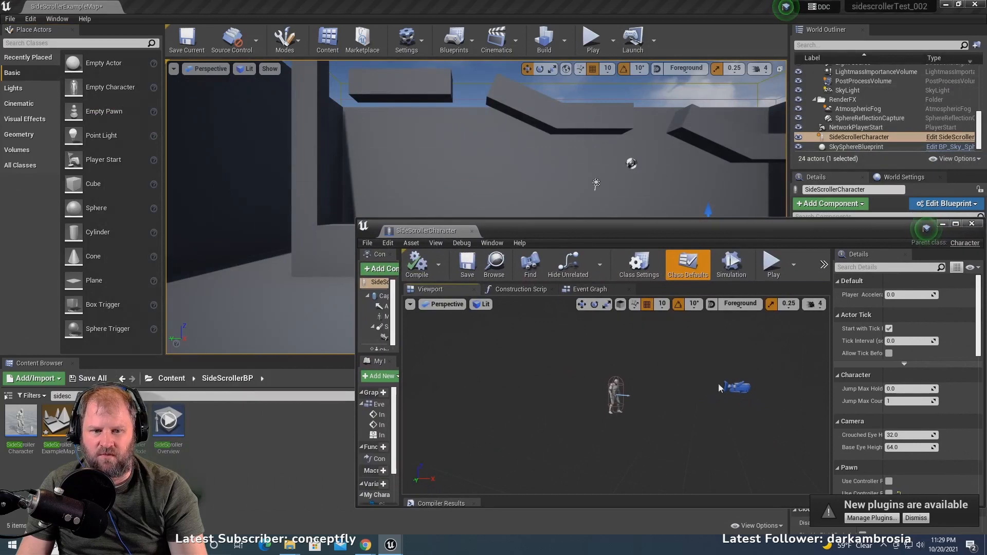
{"action": "left_click", "coordinate": [739, 386]}
{"action": "left_click_drag", "start_coordinate": [635, 226], "coordinate": [494, 334]}
{"action": "left_click_drag", "start_coordinate": [553, 492], "coordinate": [597, 497]}
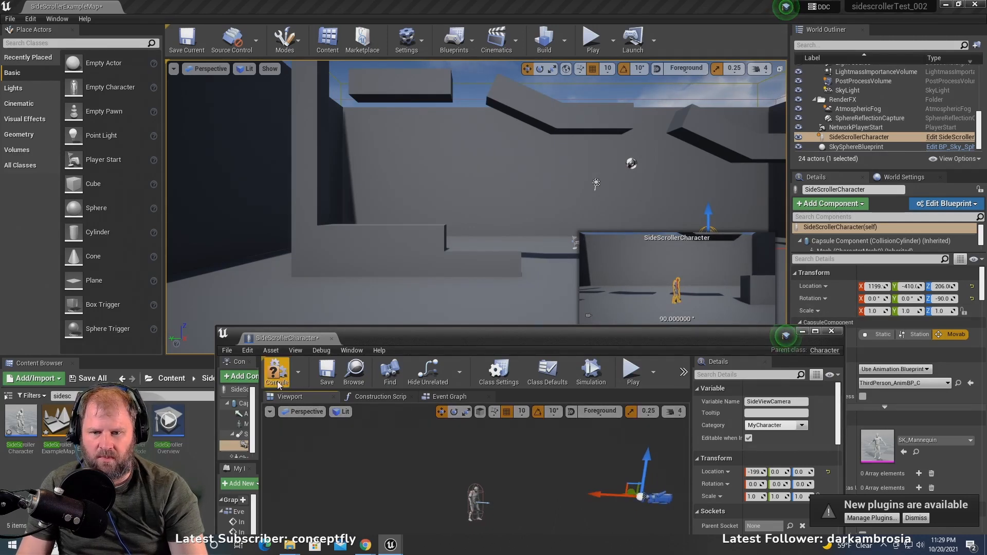
{"action": "left_click", "coordinate": [327, 371]}
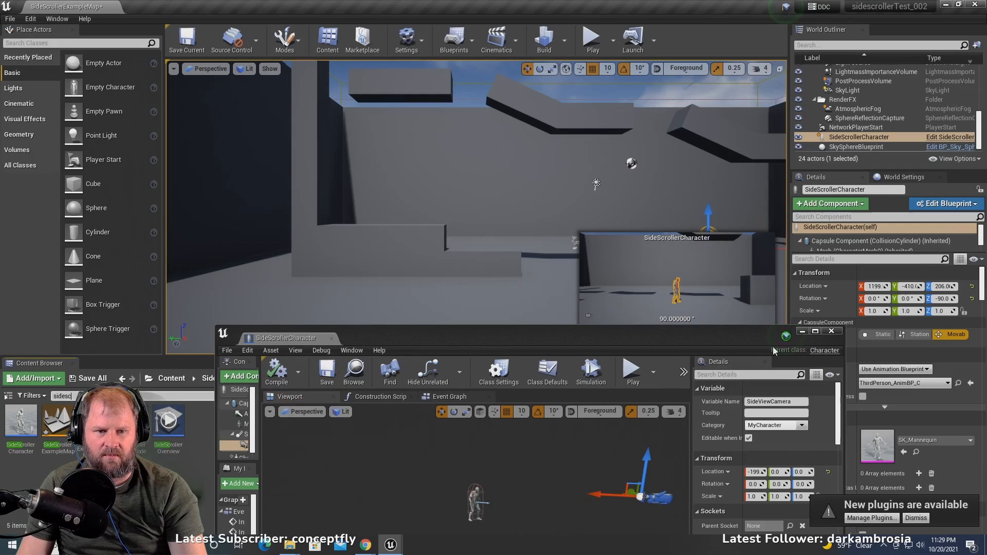
- Minimize the blueprint editor and play the level, running and jumping to check the view from the repositioned camera
{"action": "left_click", "coordinate": [804, 331]}
{"action": "left_click", "coordinate": [596, 40]}
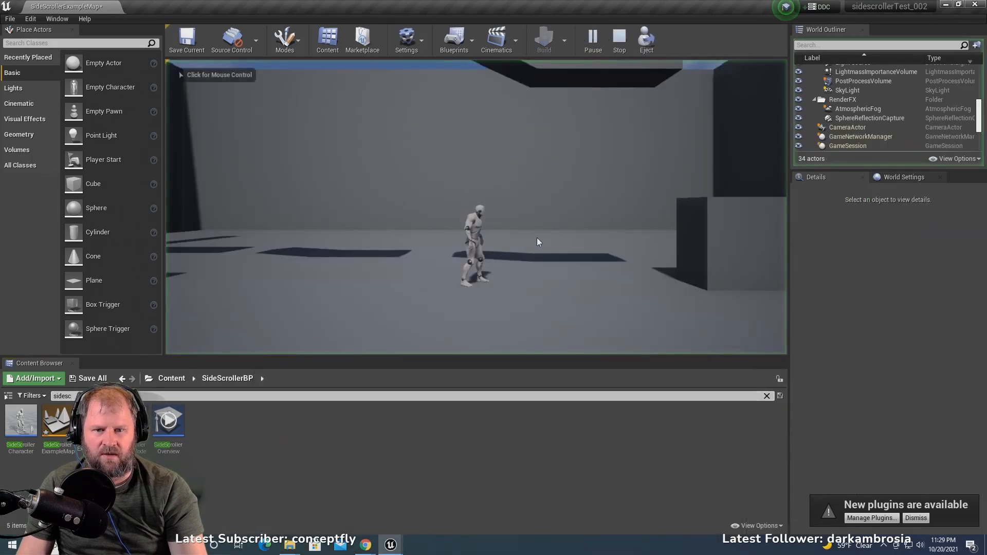
{"action": "left_click", "coordinate": [550, 225]}
{"action": "key", "text": "d"}
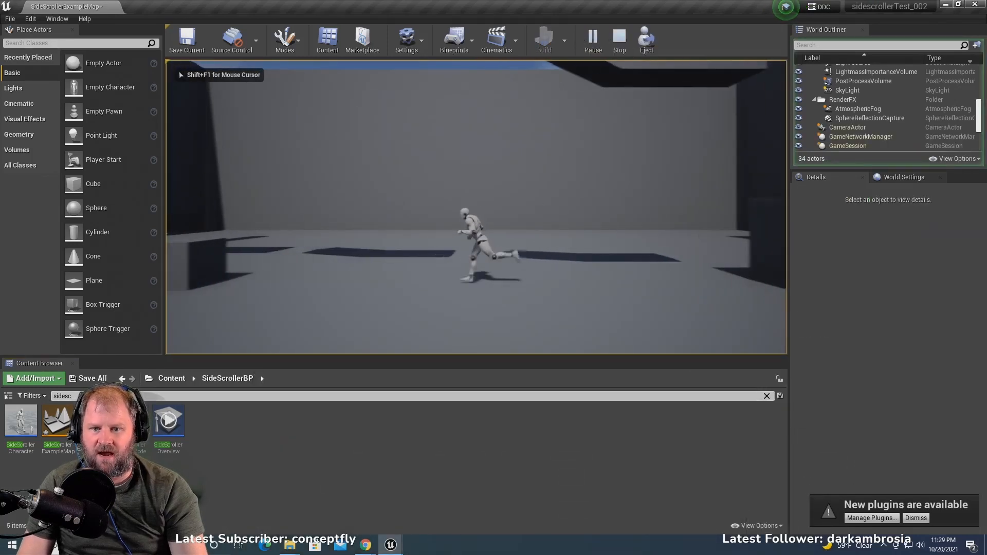
{"action": "key", "text": "d"}
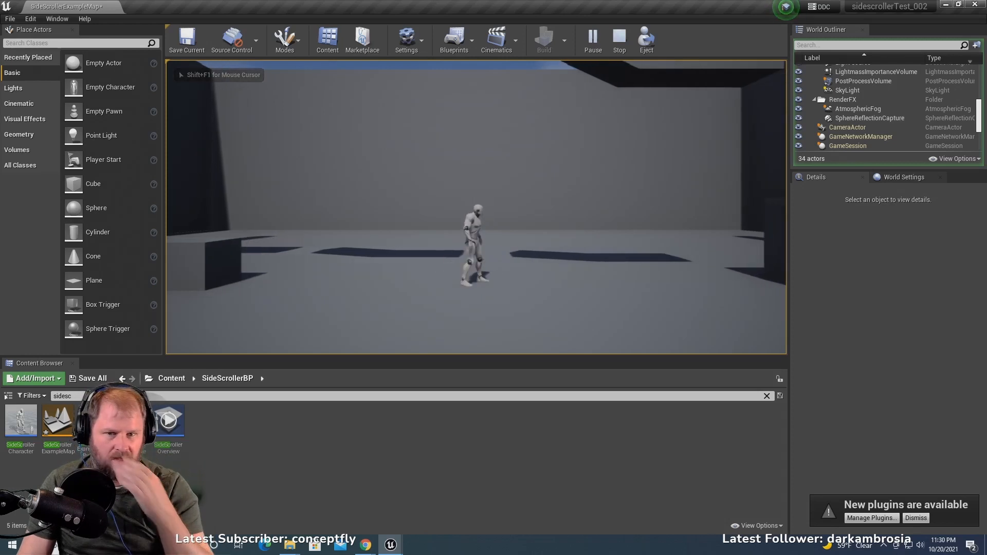
{"action": "key", "text": "a"}
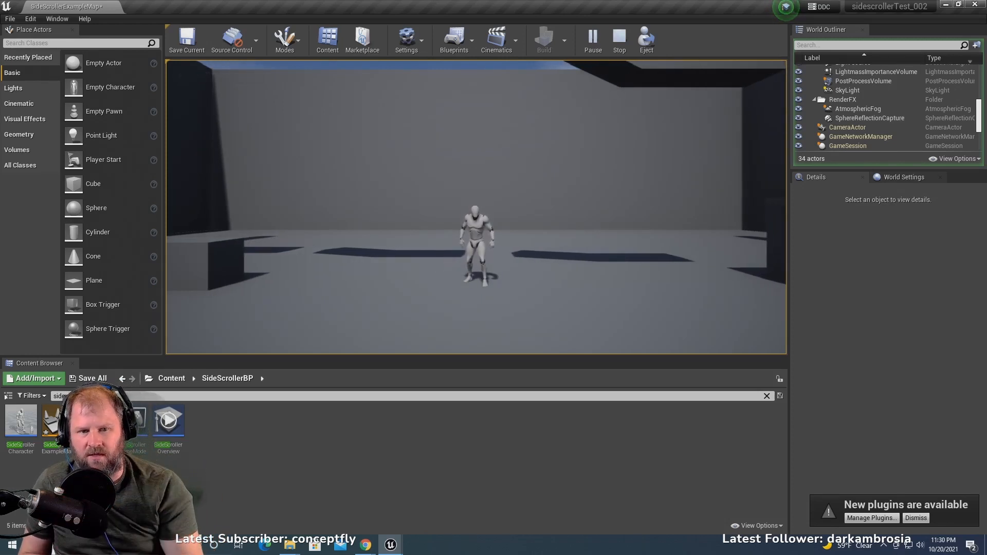
{"action": "key", "text": "d"}
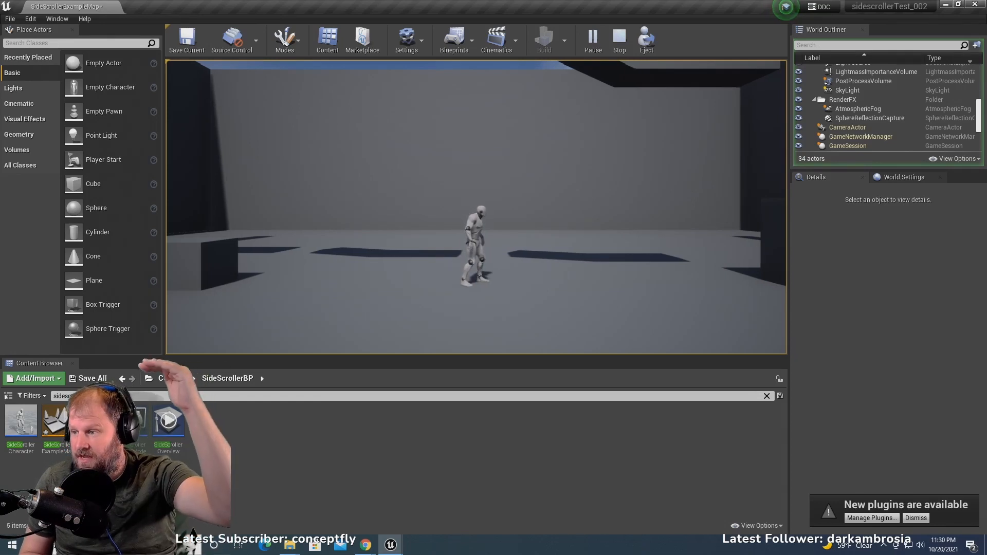
{"action": "key", "text": "d"}
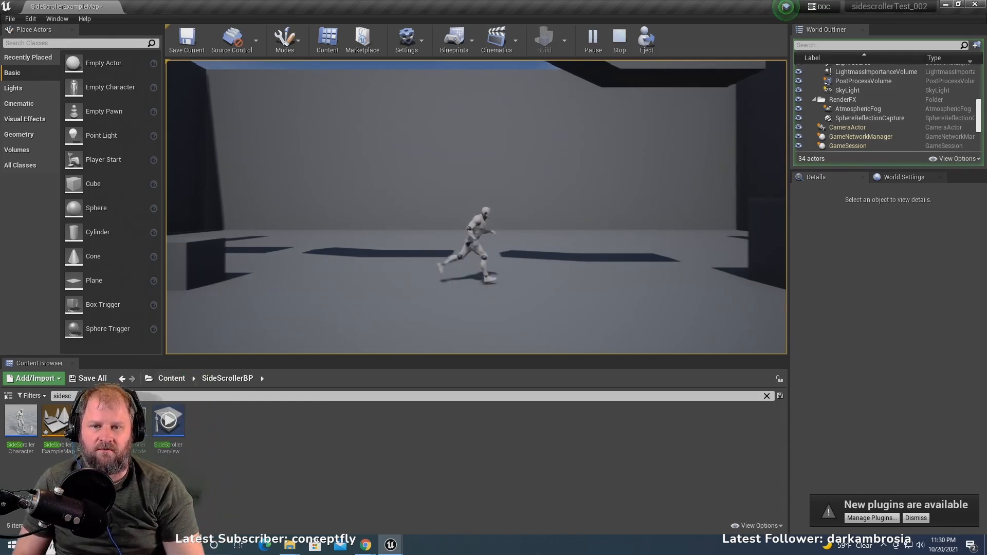
{"action": "key", "text": "d"}
{"action": "key", "text": "space"}
{"action": "key", "text": "a"}
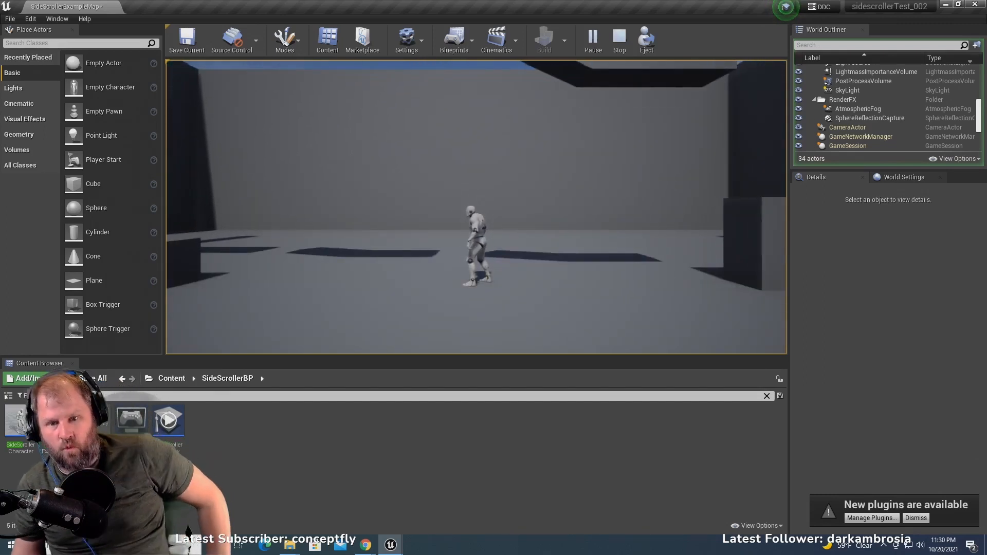
- Turn the character quickly from one direction to the other on the open floor to test its response
{"action": "key", "text": "a"}
{"action": "key", "text": "d"}
{"action": "key", "text": "a"}
{"action": "key", "text": "d"}
{"action": "key", "text": "a"}
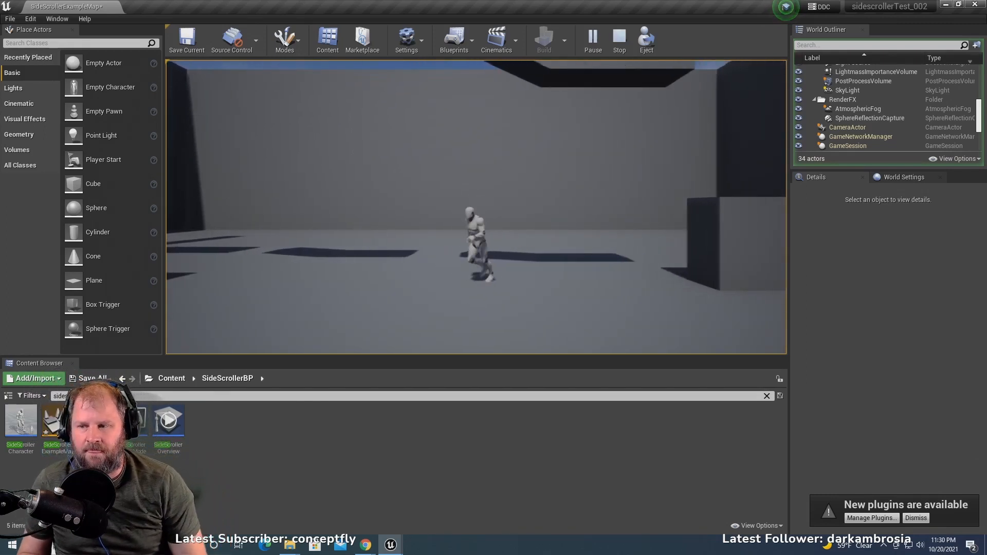
{"action": "key", "text": "d"}
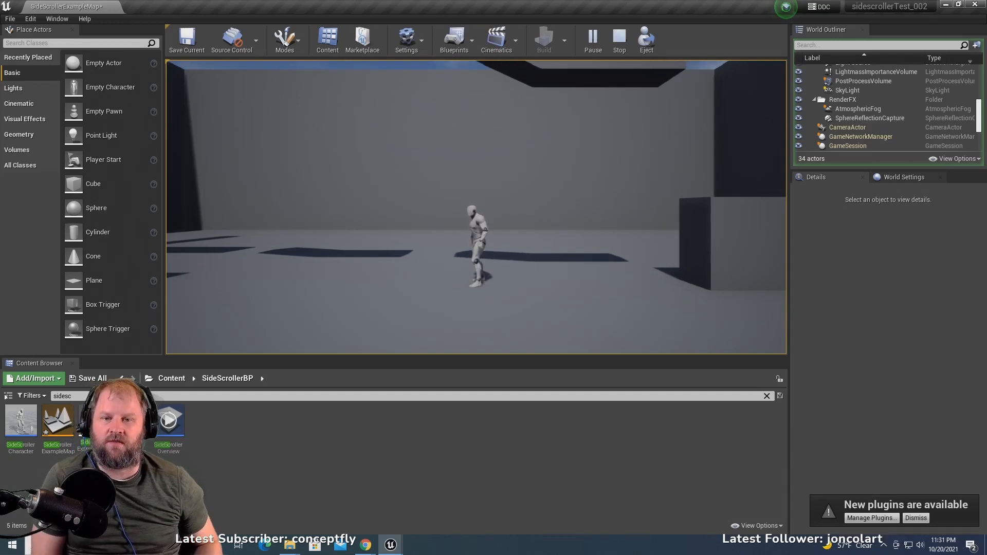
- Run the character to the stepped blocks and jump up both ledges beside the pillar
{"action": "key", "text": "d"}
{"action": "key", "text": "space"}
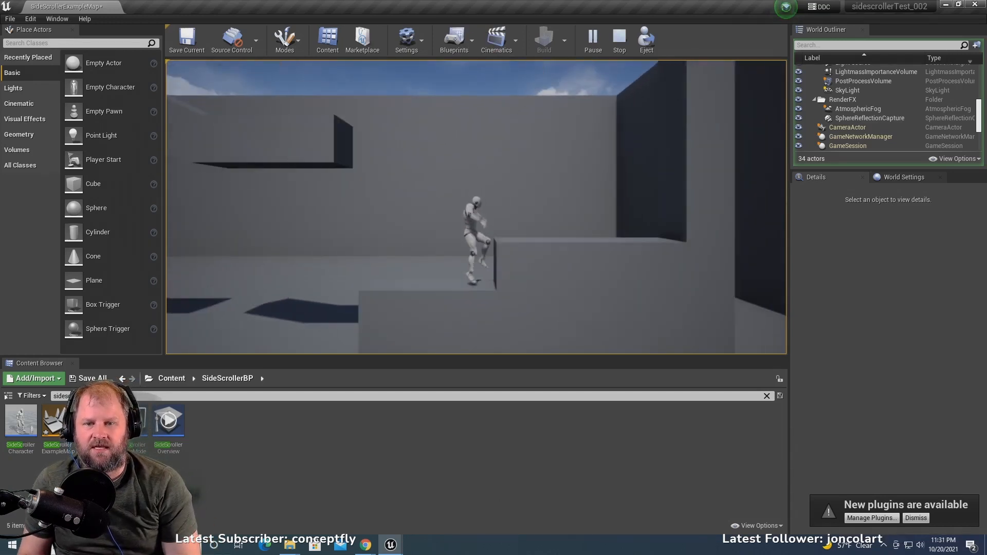
{"action": "key", "text": "a"}
{"action": "key", "text": "space"}
{"action": "key", "text": "d"}
{"action": "key", "text": "a"}
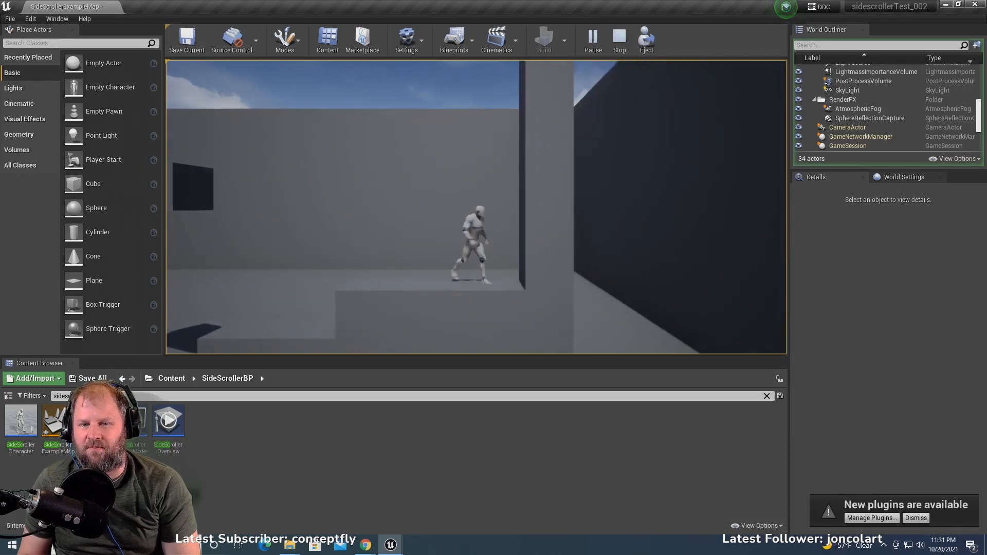
- Run and jump the character between the ledges and the open floor in both directions, and end the play session
{"action": "key", "text": "space"}
{"action": "key", "text": "space"}
{"action": "key", "text": "d"}
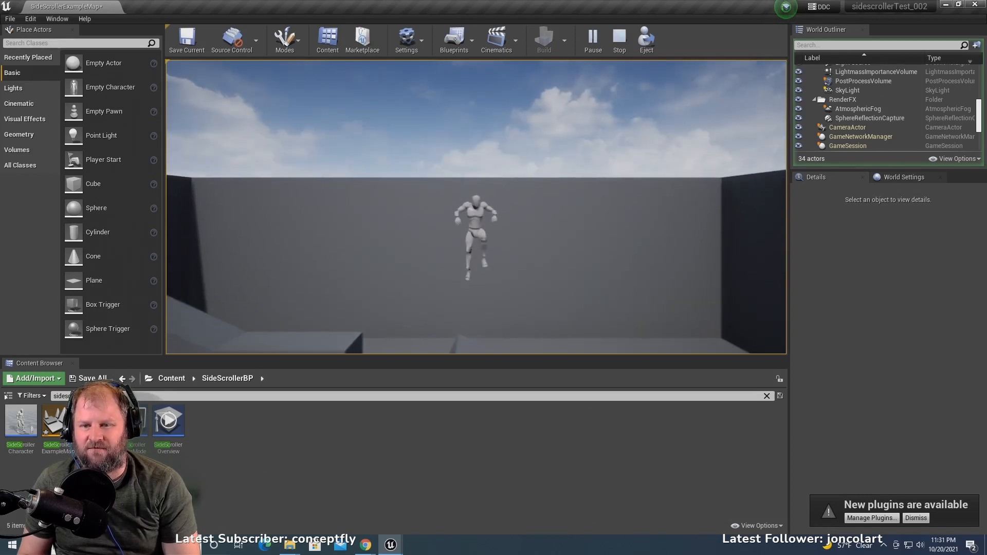
{"action": "key", "text": "a"}
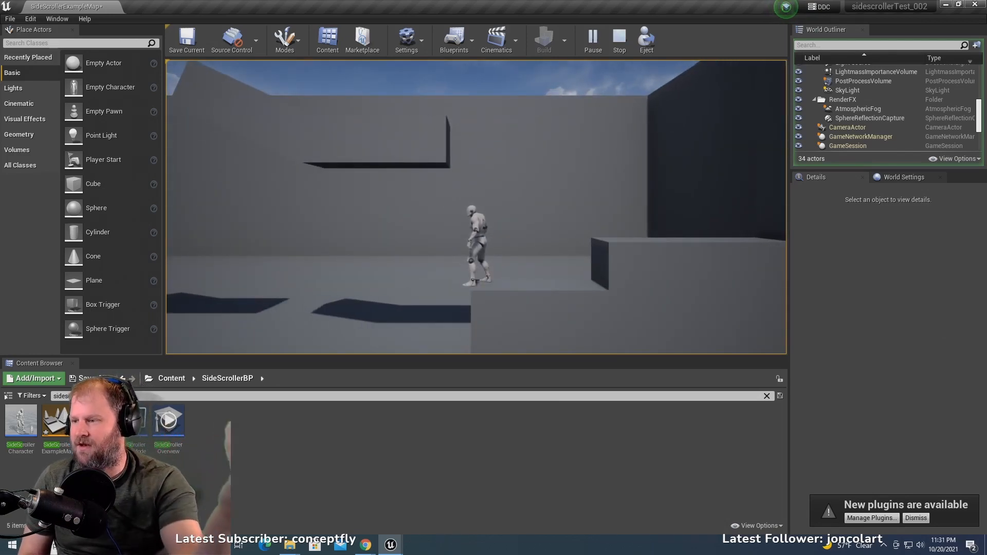
{"action": "key", "text": "d"}
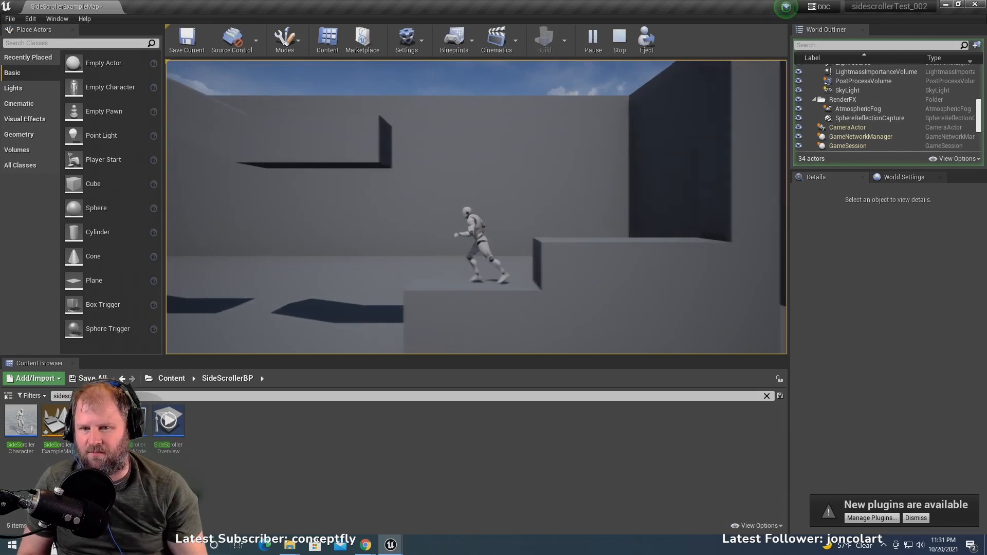
{"action": "key", "text": "space"}
{"action": "key", "text": "a"}
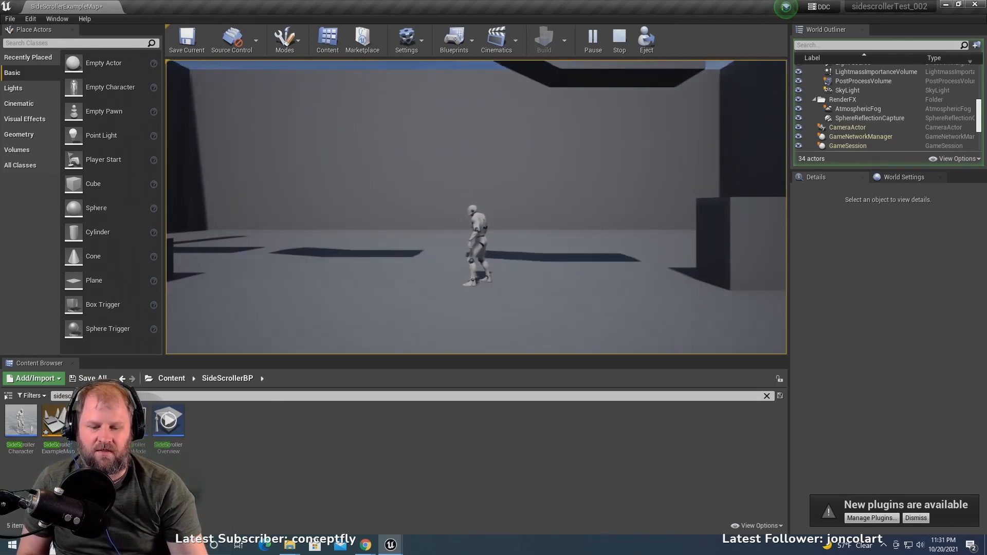
{"action": "key", "text": "Escape"}
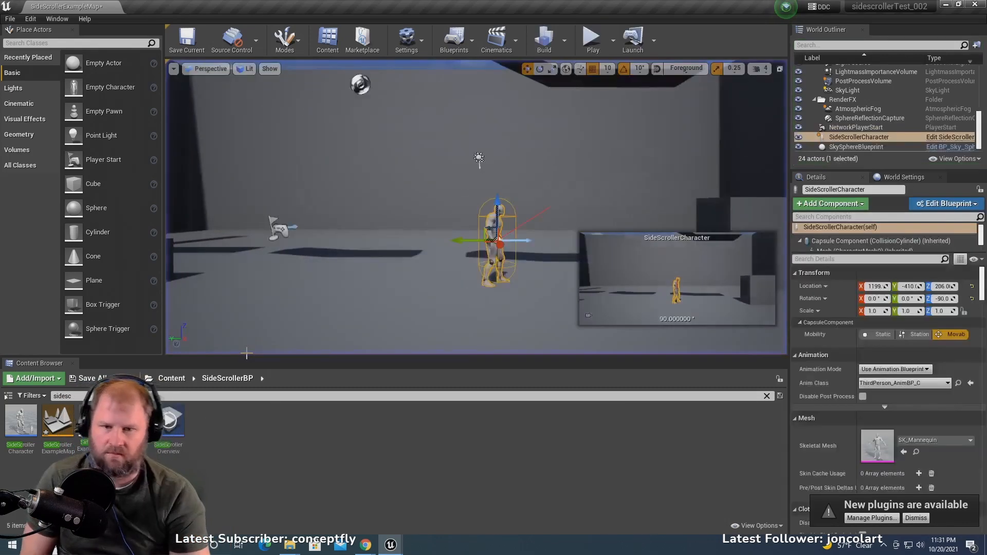
- Move the back wall Wall3 forward toward the platforms, to an X location of about 878
{"action": "left_click", "coordinate": [411, 169]}
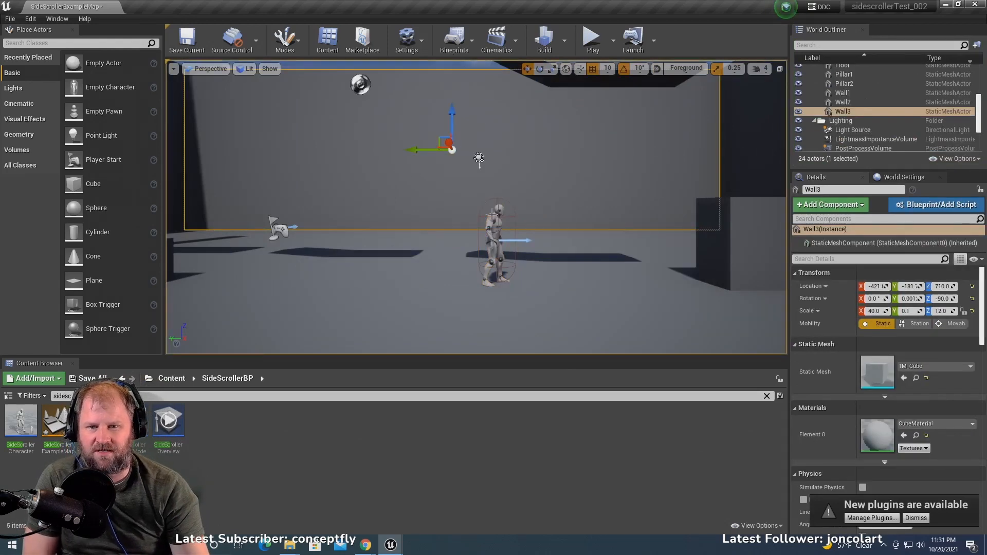
{"action": "key", "text": "f"}
{"action": "scroll", "coordinate": [496, 176], "scroll_direction": "down", "scroll_amount": 8}
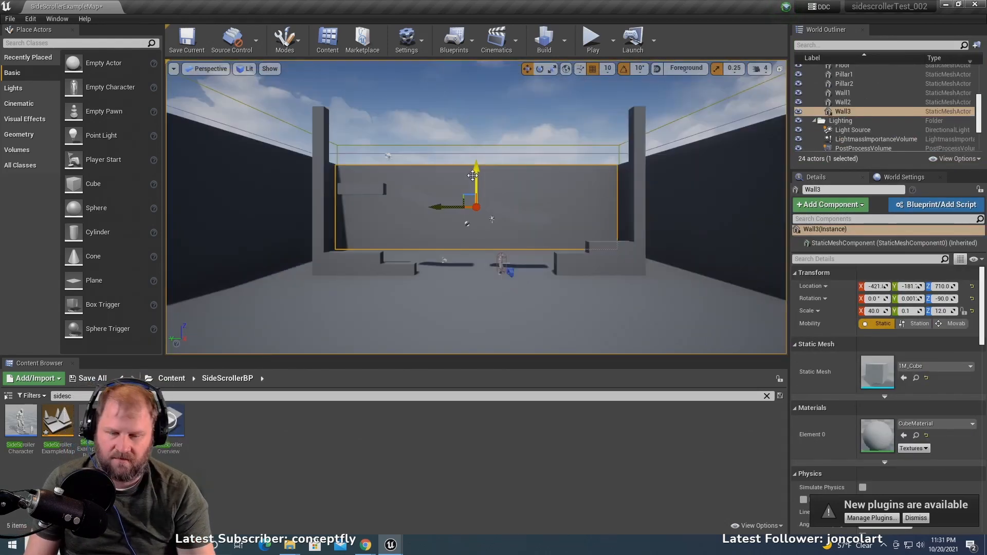
{"action": "right_click_drag", "start_coordinate": [496, 176], "coordinate": [463, 178]}
{"action": "scroll", "coordinate": [502, 224], "scroll_direction": "down", "scroll_amount": 3}
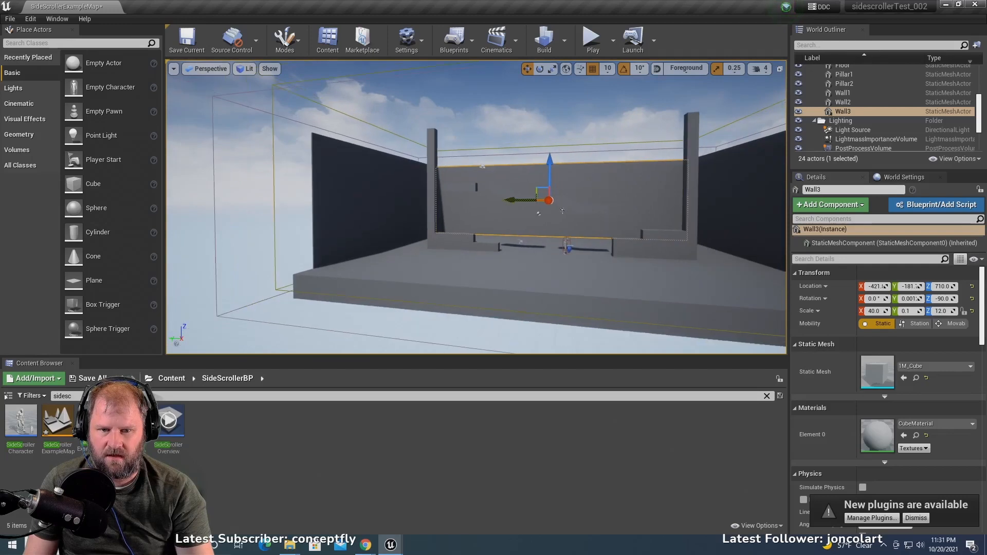
{"action": "middle_click_drag", "start_coordinate": [597, 255], "coordinate": [604, 180]}
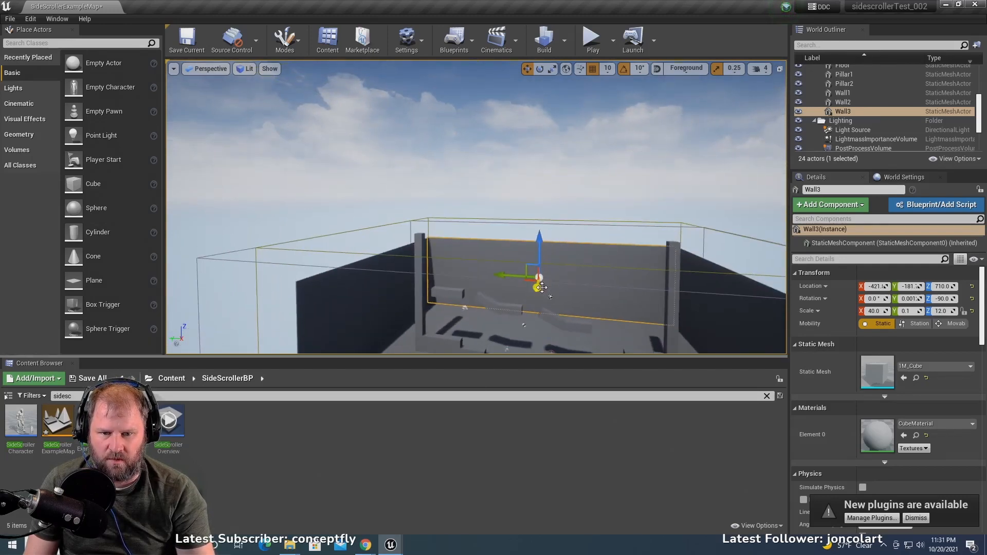
{"action": "left_click_drag", "start_coordinate": [537, 291], "coordinate": [530, 312]}
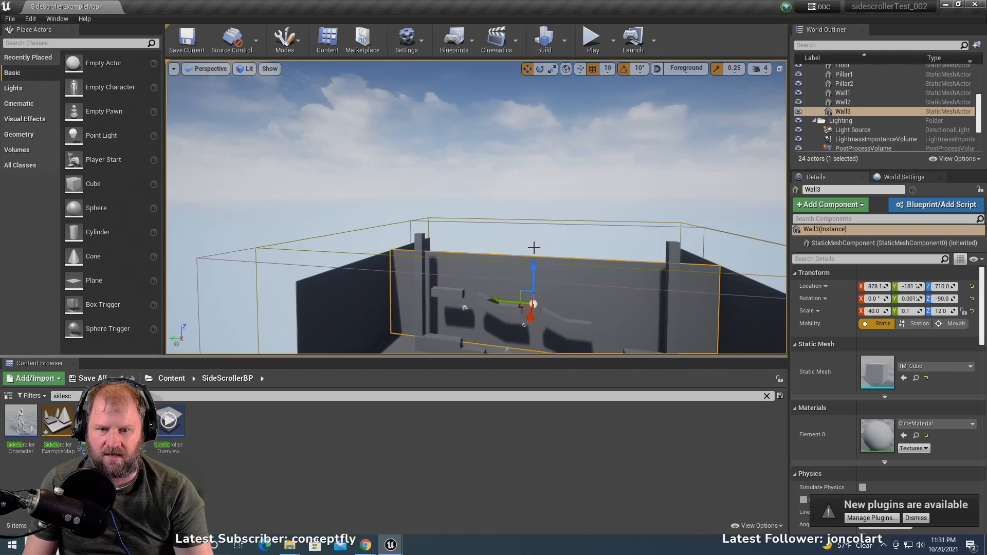
- Play the level, running and jumping over the stepped blocks and platforms to check the closer back wall, and stop the session
{"action": "left_click", "coordinate": [592, 39]}
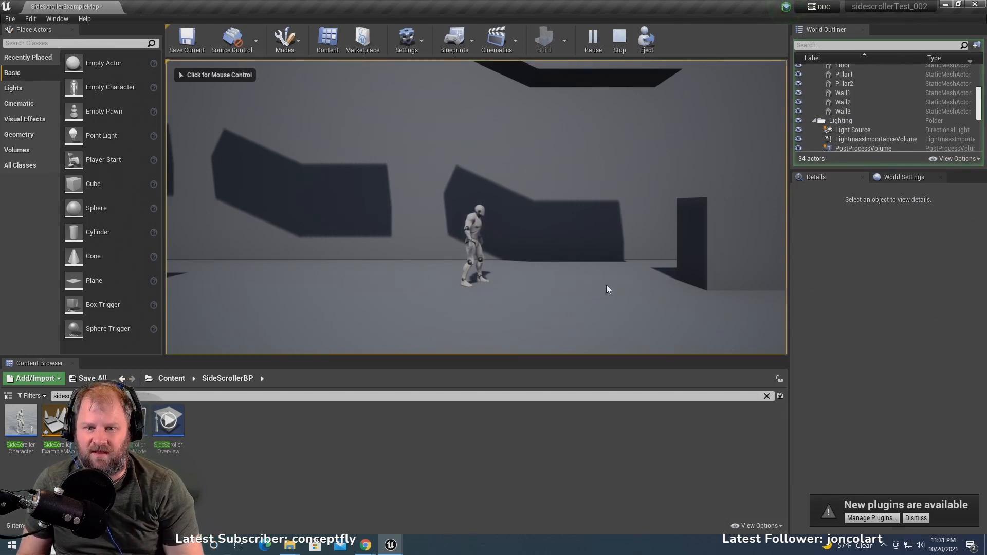
{"action": "left_click", "coordinate": [606, 285]}
{"action": "key", "text": "d"}
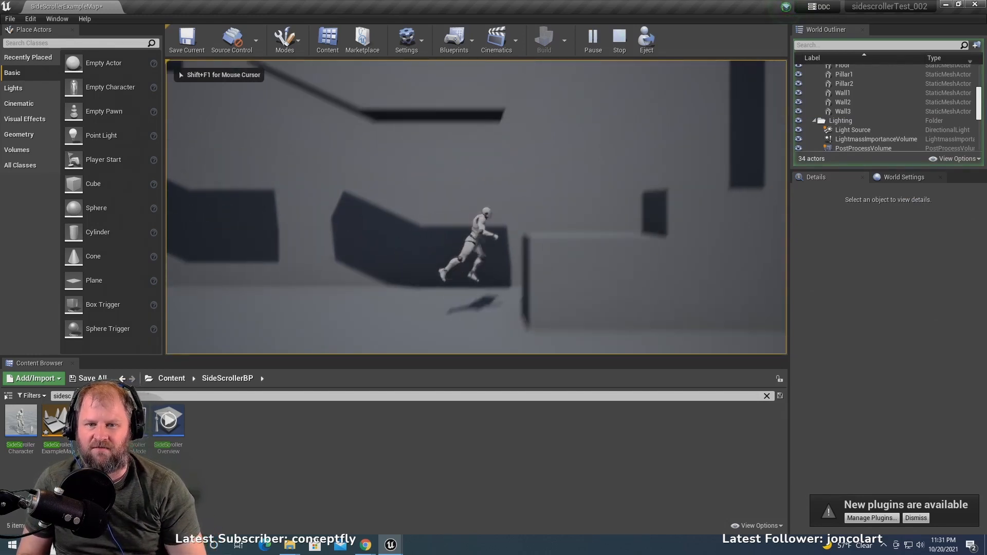
{"action": "key", "text": "space"}
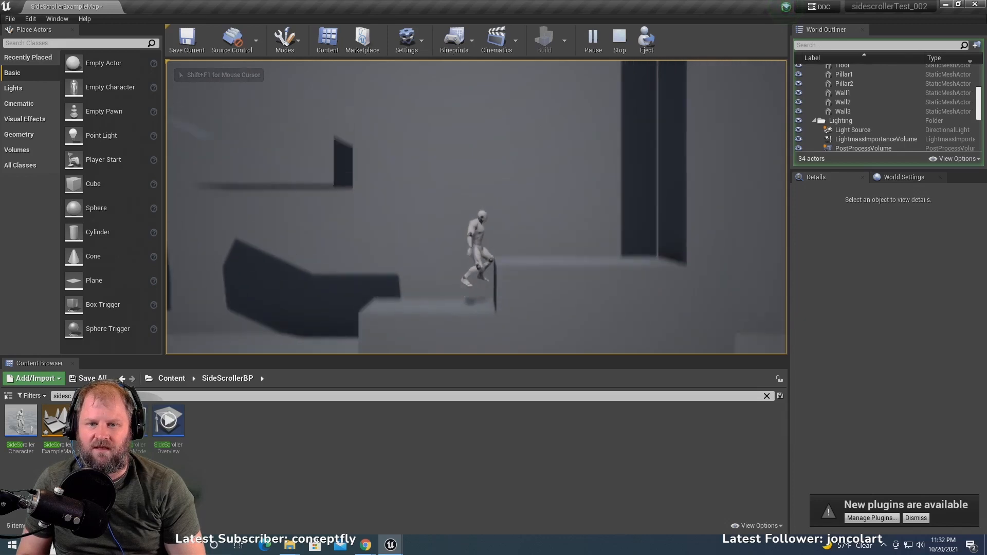
{"action": "key", "text": "space"}
{"action": "key", "text": "space"}
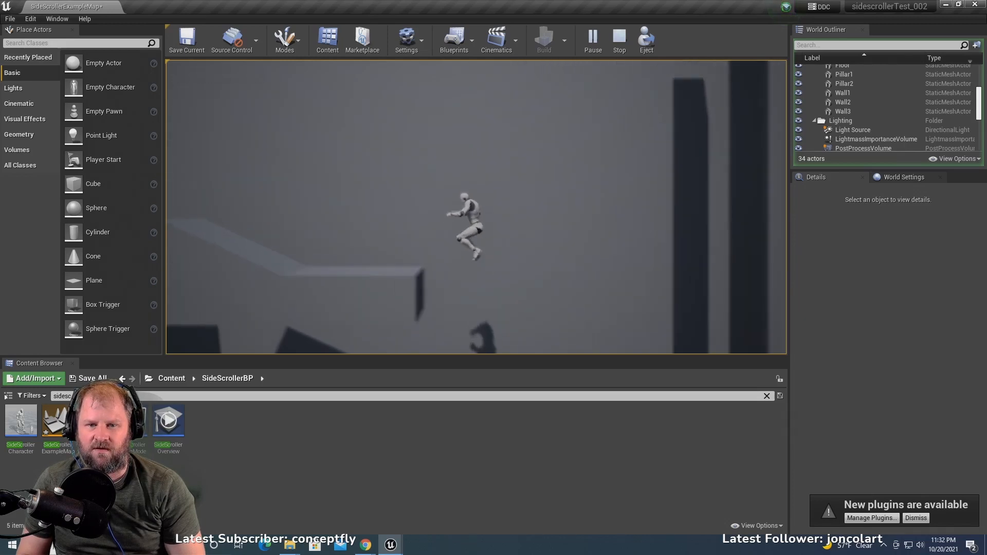
{"action": "key", "text": "space"}
{"action": "key", "text": "space"}
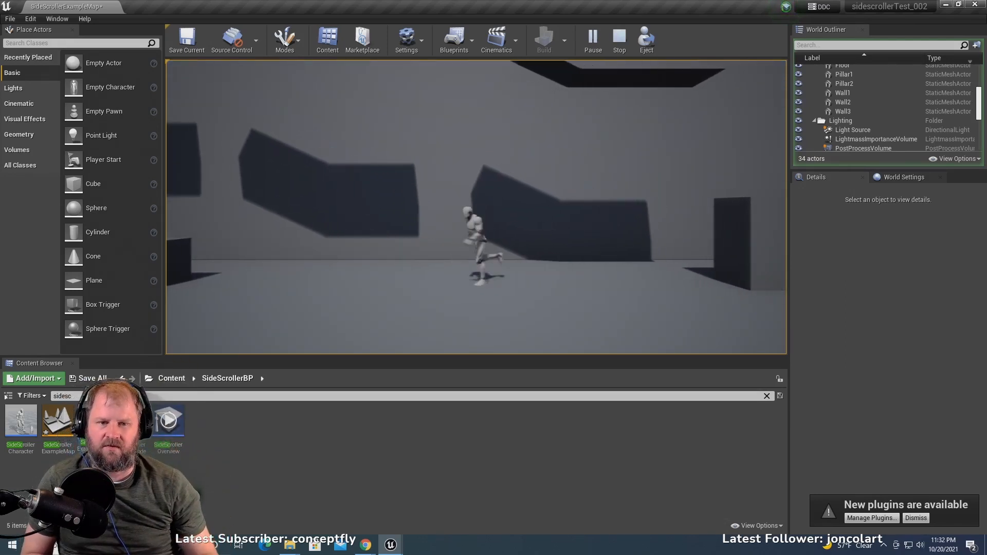
{"action": "key", "text": "space"}
{"action": "key", "text": "a"}
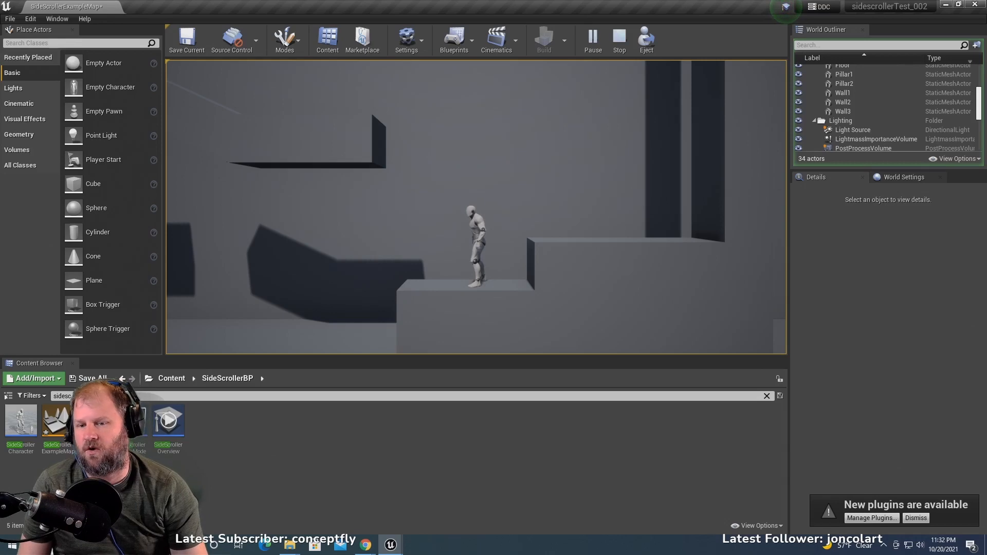
{"action": "key", "text": "Escape"}
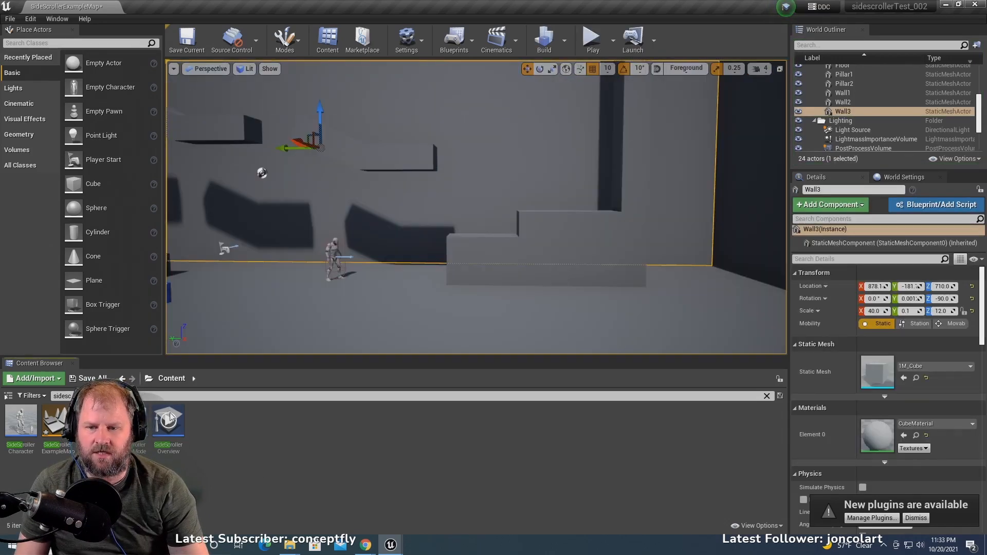
- Create a new material named Mat_backgroundCOlor in the Content folder
{"action": "right_click", "coordinate": [270, 431]}
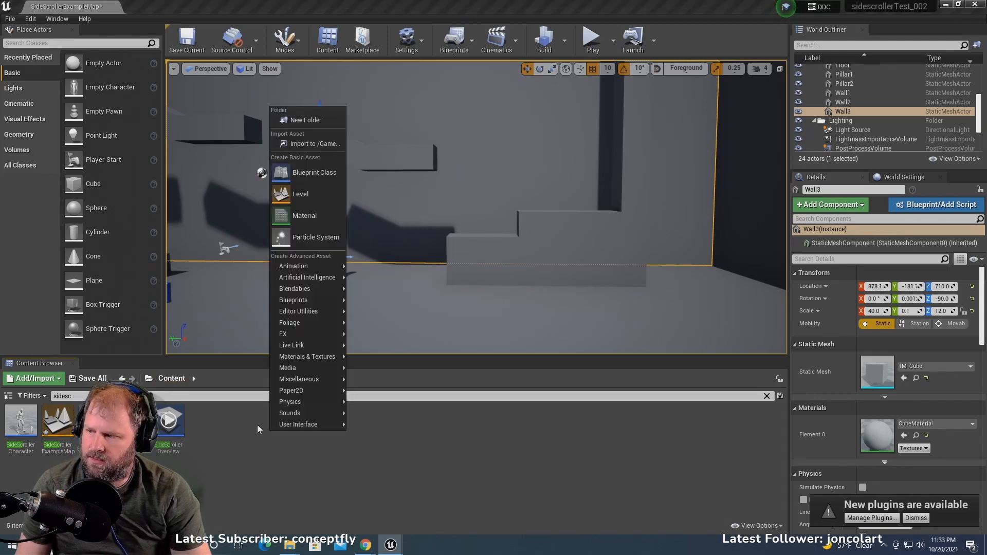
{"action": "left_click", "coordinate": [320, 219]}
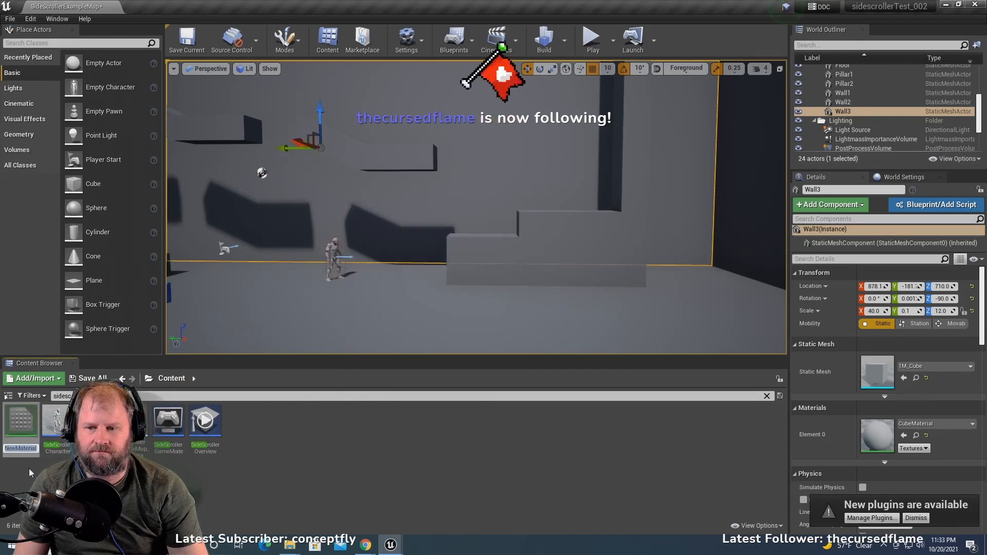
{"action": "type", "text": "Ma"}
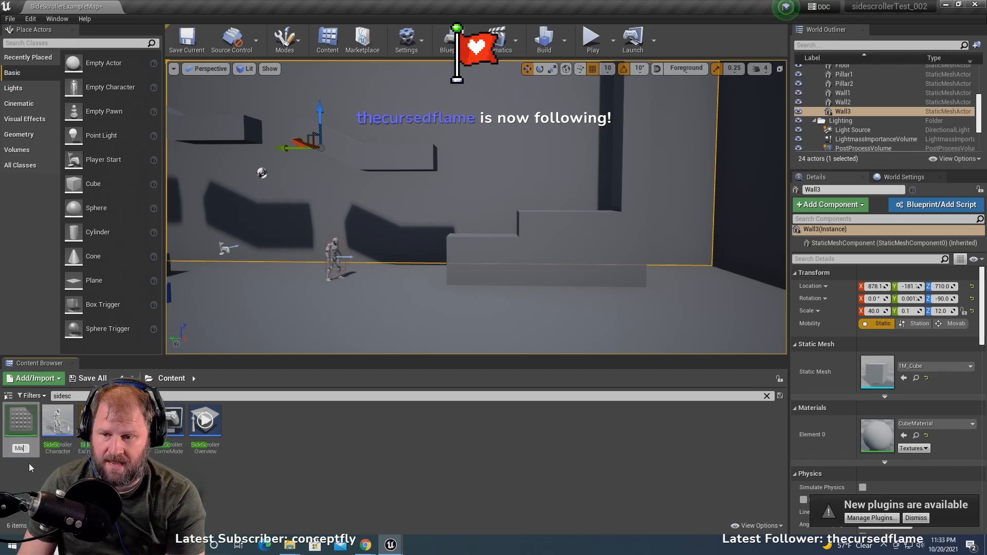
{"action": "type", "text": "t_backgroundCOlor"}
{"action": "key", "text": "Return"}
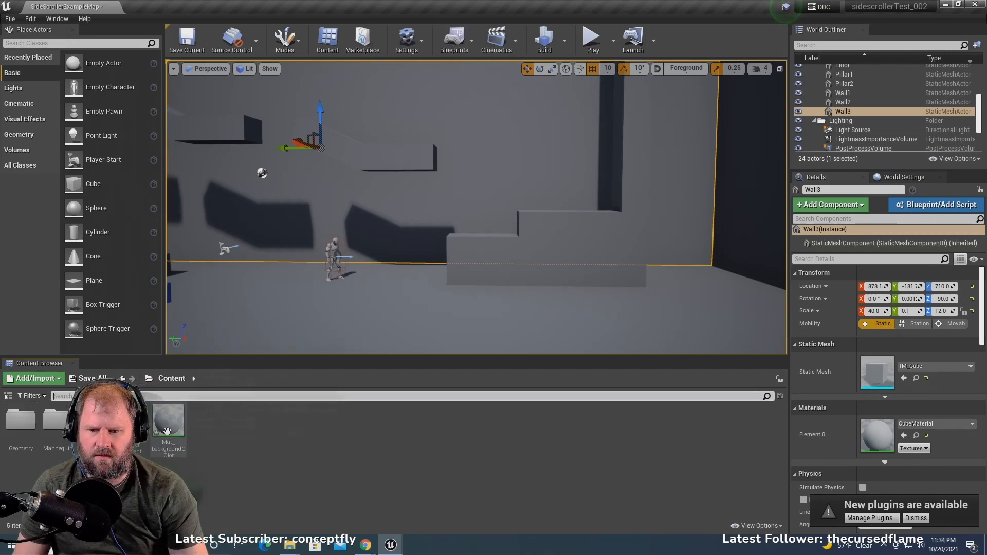
- Open the Mat_backgroundCOlor material and add a three-value constant colour node connected to its Base Color
{"action": "double_click", "coordinate": [173, 425]}
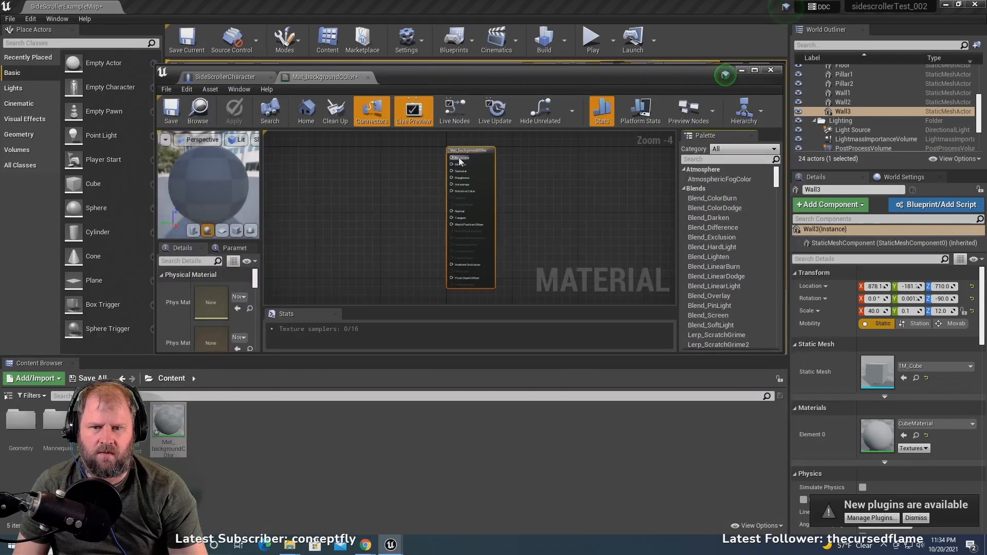
{"action": "left_click_drag", "start_coordinate": [467, 149], "coordinate": [315, 179]}
{"action": "left_click", "coordinate": [347, 224]}
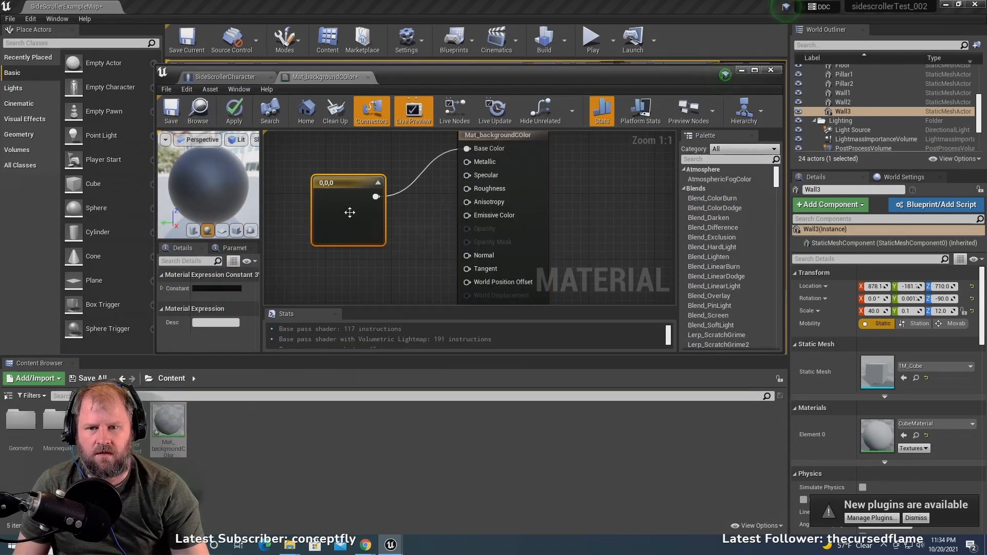
- Set the constant node's colour to light blue (0.257, 0.375, 0.542), save the material and minimize its editor
{"action": "double_click", "coordinate": [350, 234]}
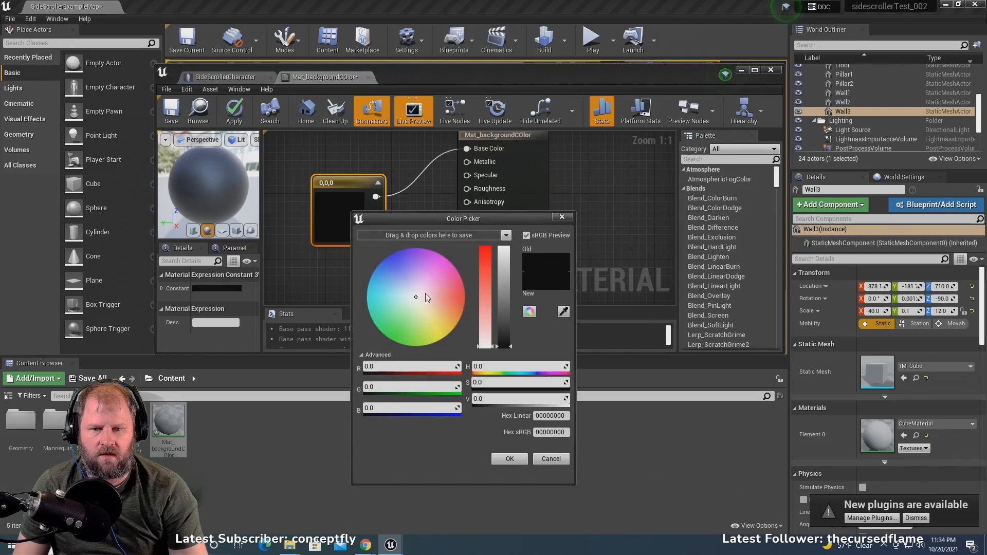
{"action": "left_click", "coordinate": [392, 280]}
{"action": "left_click", "coordinate": [504, 293]}
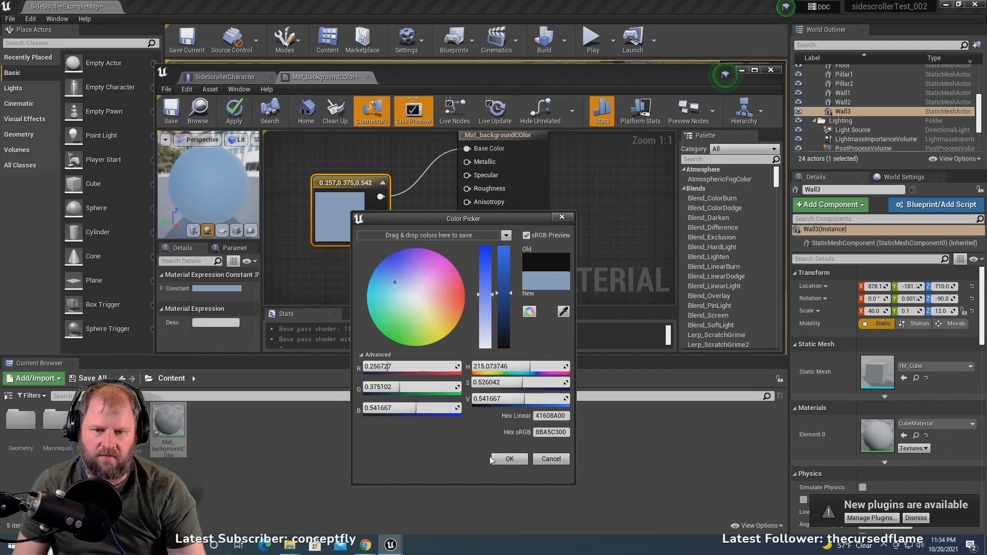
{"action": "left_click", "coordinate": [510, 459]}
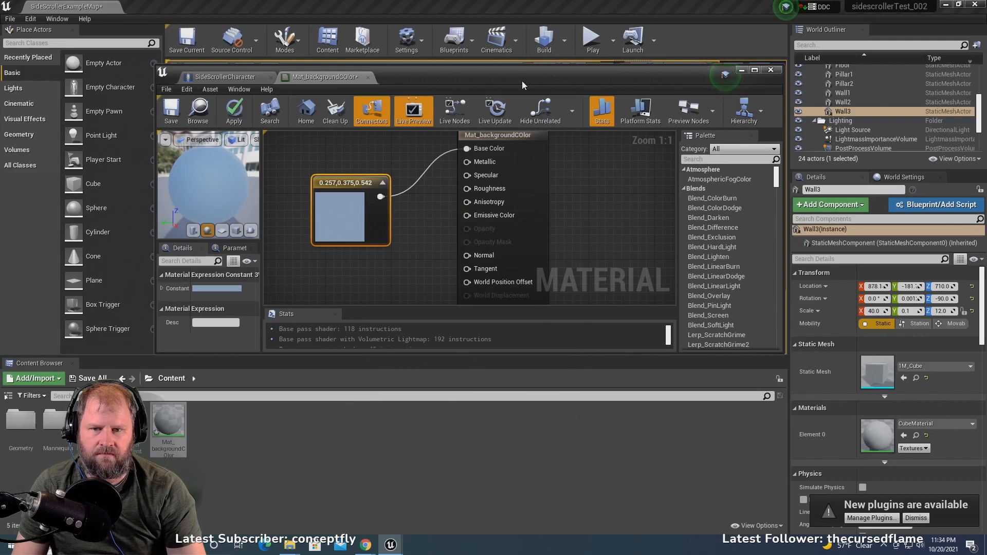
{"action": "left_click_drag", "start_coordinate": [482, 82], "coordinate": [474, 275]}
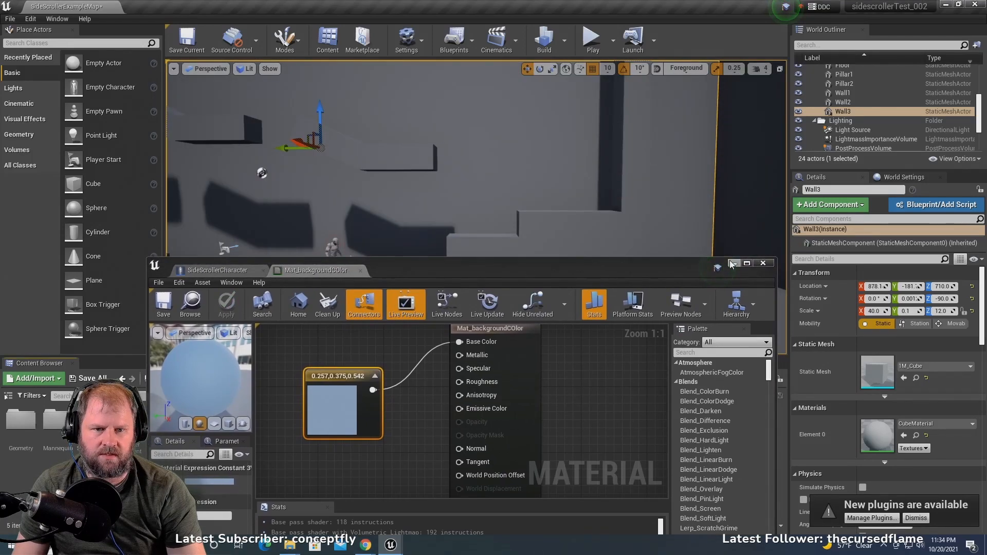
{"action": "left_click", "coordinate": [733, 263]}
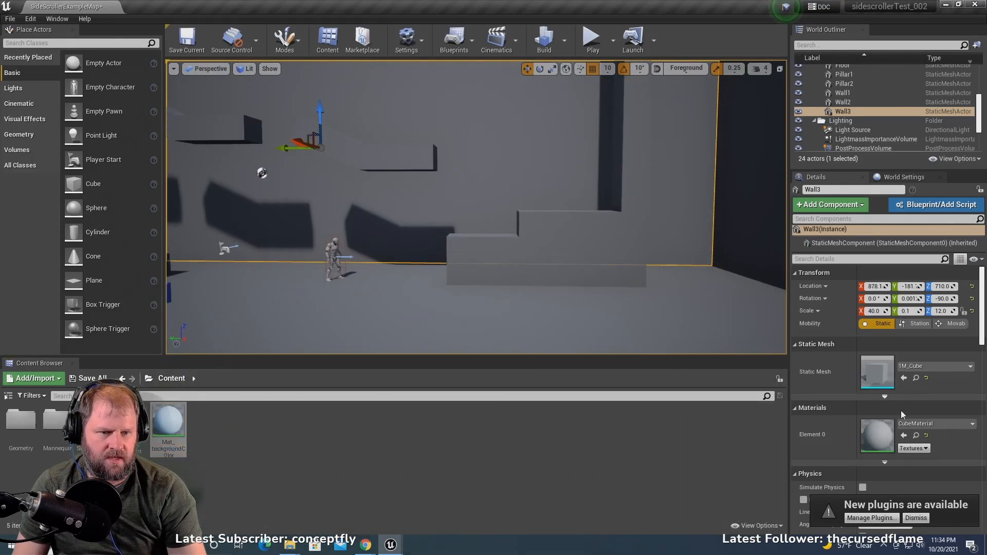
- Assign the Mat_backgroundCOlor material to Wall3 in place of its cube material
{"action": "left_click", "coordinate": [920, 424]}
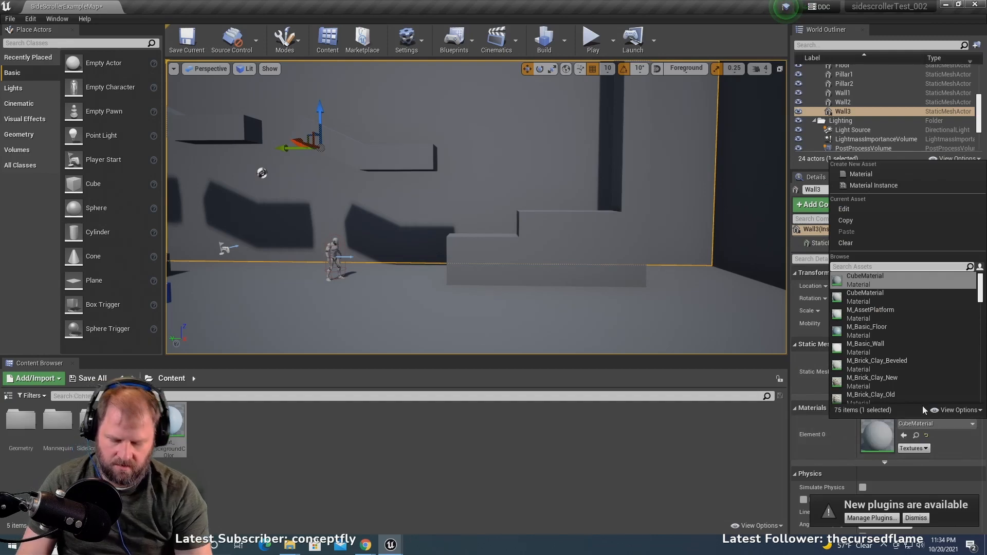
{"action": "type", "text": "mat"}
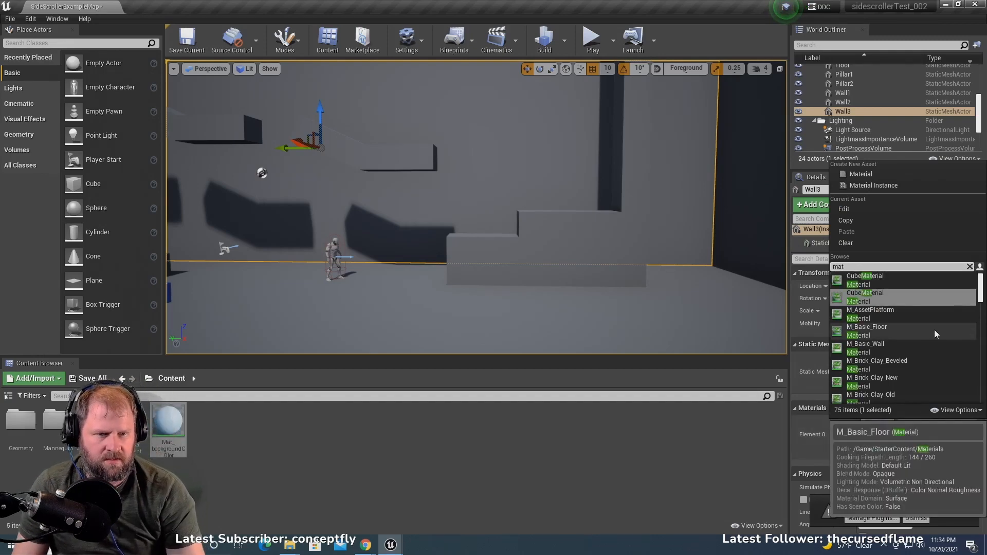
{"action": "type", "text": "_"}
{"action": "left_click", "coordinate": [874, 280]}
{"action": "scroll", "coordinate": [403, 196], "scroll_direction": "down", "scroll_amount": 5}
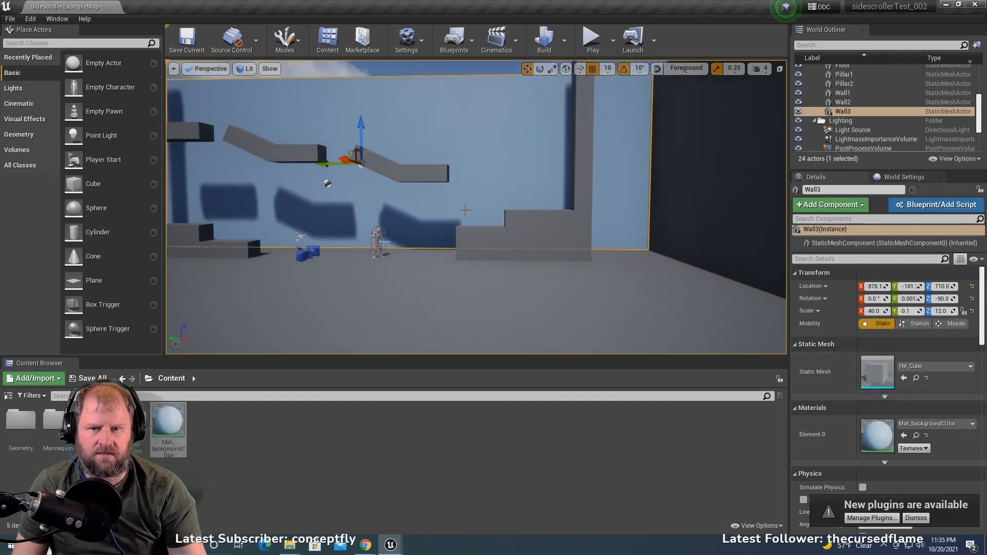
{"action": "scroll", "coordinate": [465, 210], "scroll_direction": "up", "scroll_amount": 2}
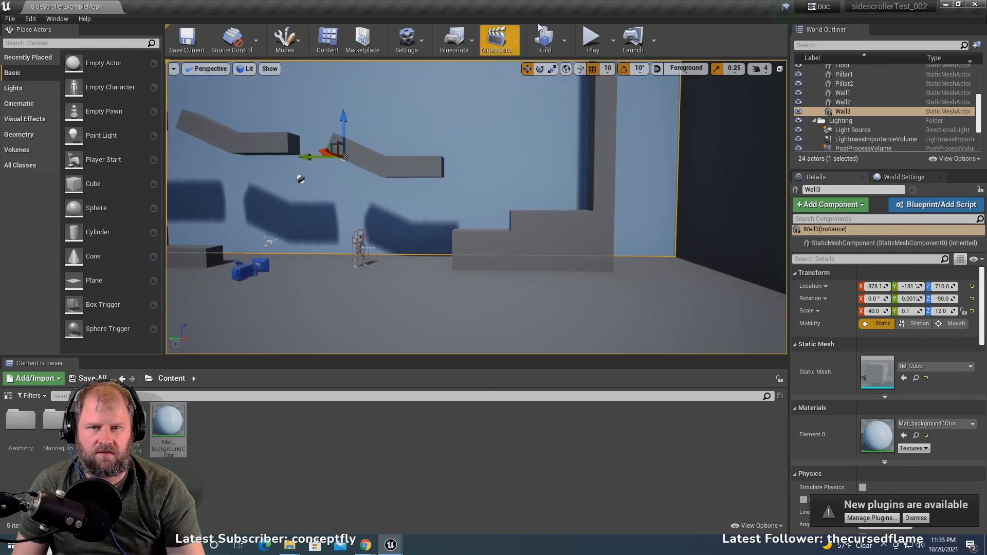
- Play the level and run the character back and forth to check the blue background wall
{"action": "left_click", "coordinate": [591, 40]}
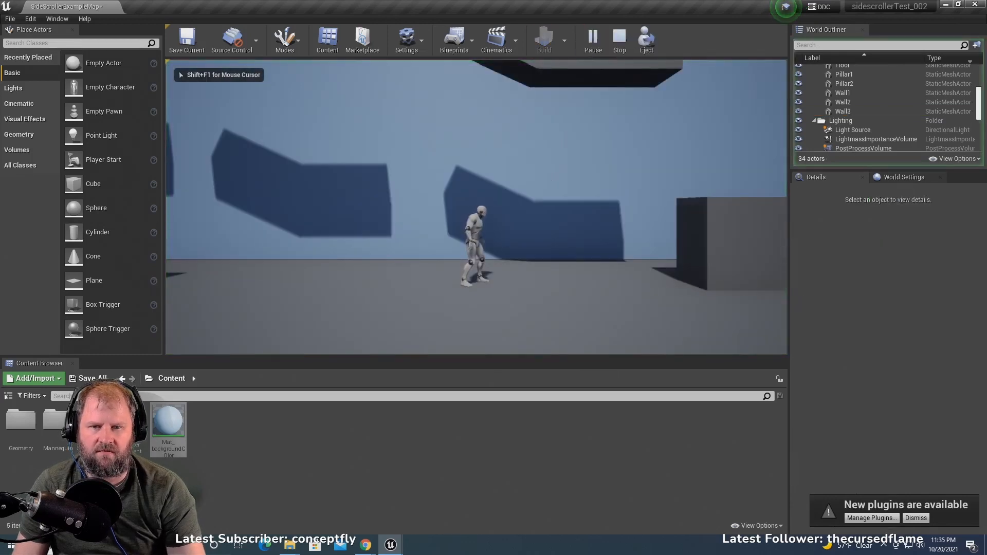
{"action": "key", "text": "a"}
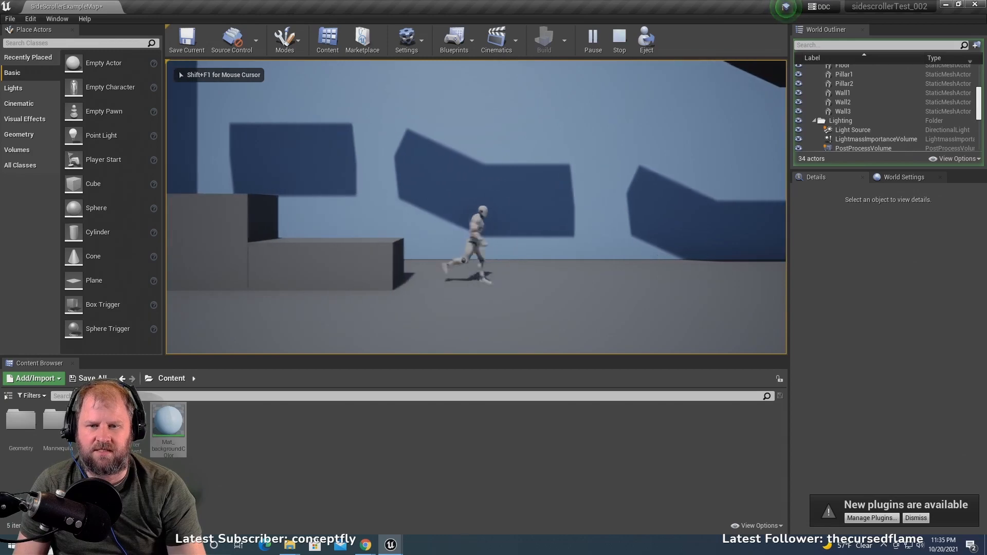
{"action": "key", "text": "d"}
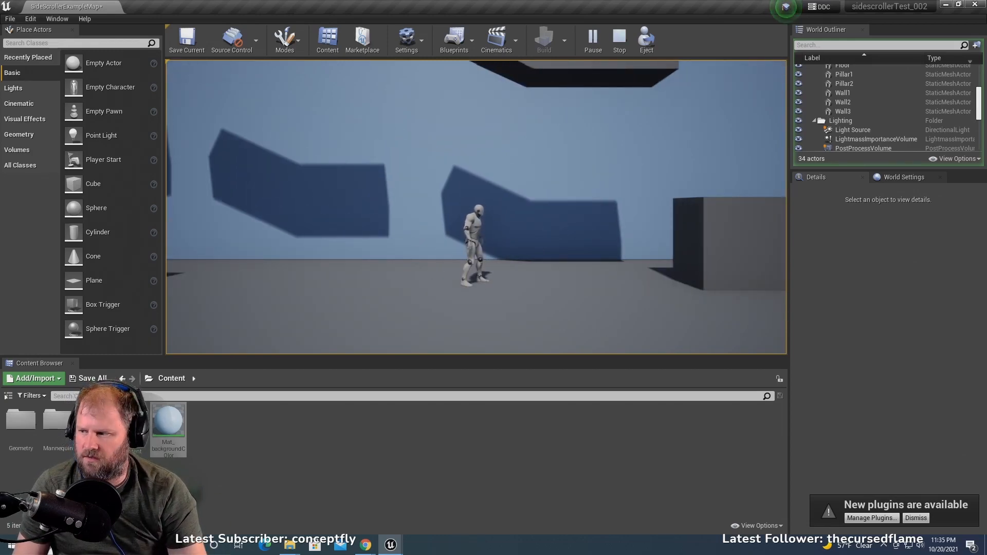
- Stop the play session and create an Actor blueprint class named OBJ_platform in the Content folder
{"action": "key", "text": "Escape"}
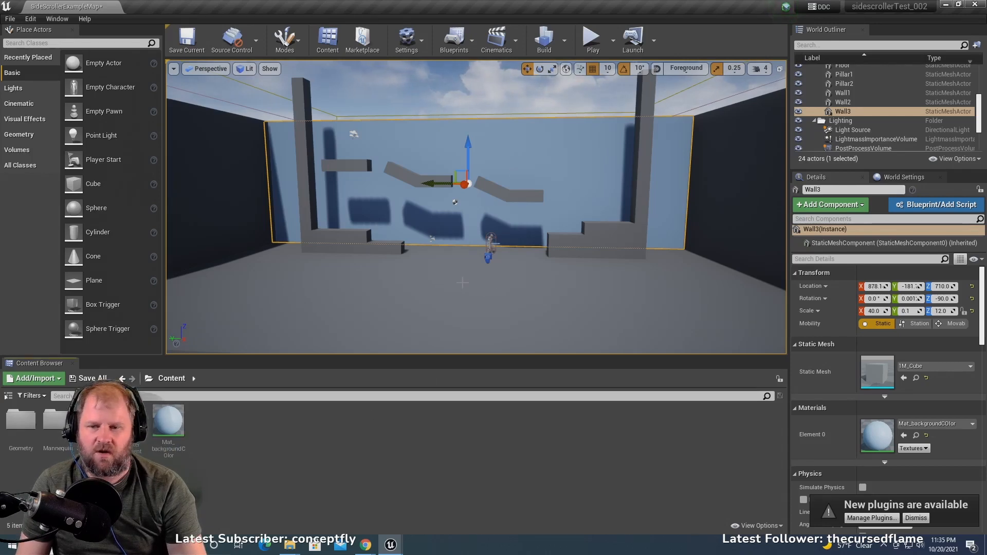
{"action": "scroll", "coordinate": [488, 238], "scroll_direction": "up", "scroll_amount": 12}
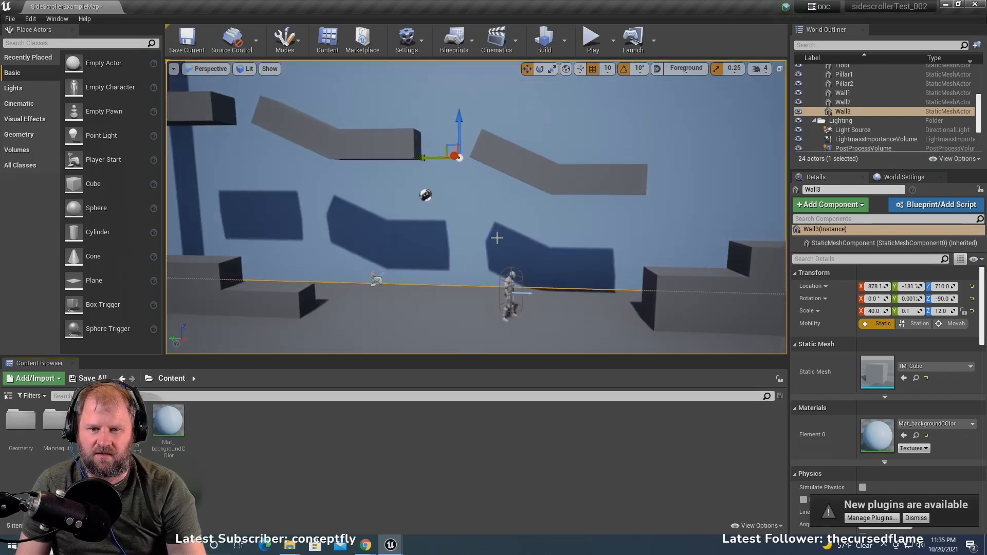
{"action": "right_click_drag", "start_coordinate": [496, 237], "coordinate": [521, 256]}
{"action": "scroll", "coordinate": [468, 245], "scroll_direction": "up", "scroll_amount": 10}
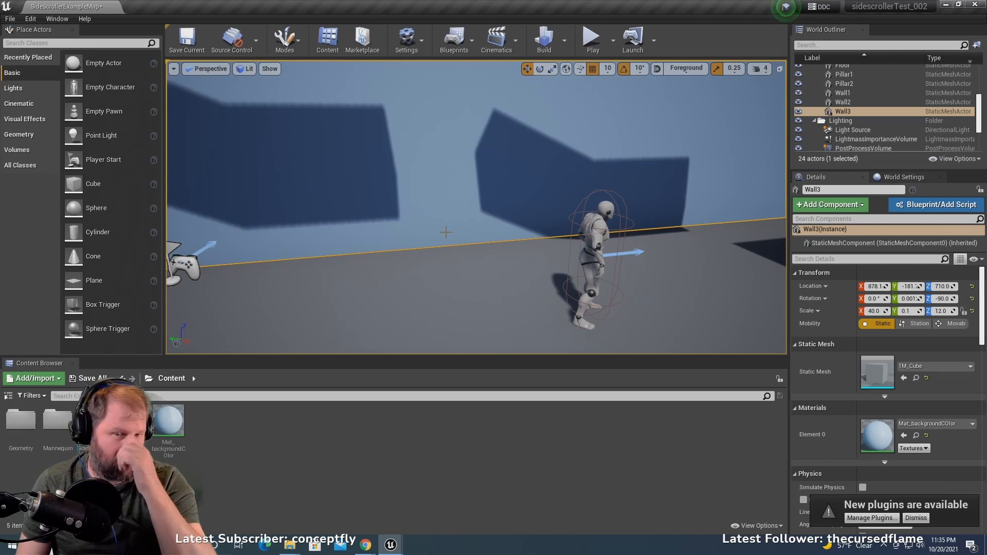
{"action": "scroll", "coordinate": [441, 240], "scroll_direction": "down", "scroll_amount": 6}
{"action": "right_click_drag", "start_coordinate": [442, 239], "coordinate": [413, 245]}
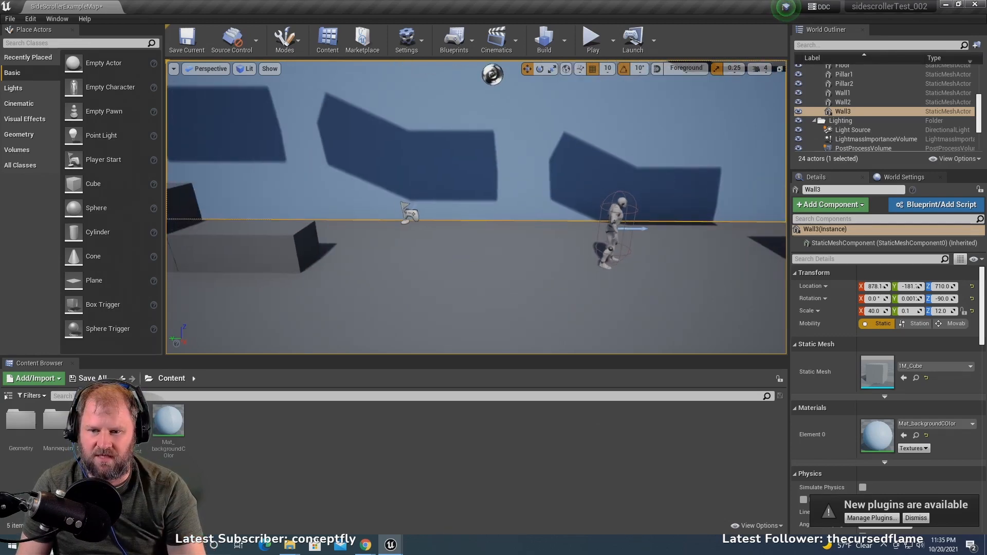
{"action": "right_click", "coordinate": [244, 433]}
{"action": "left_click", "coordinate": [291, 184]}
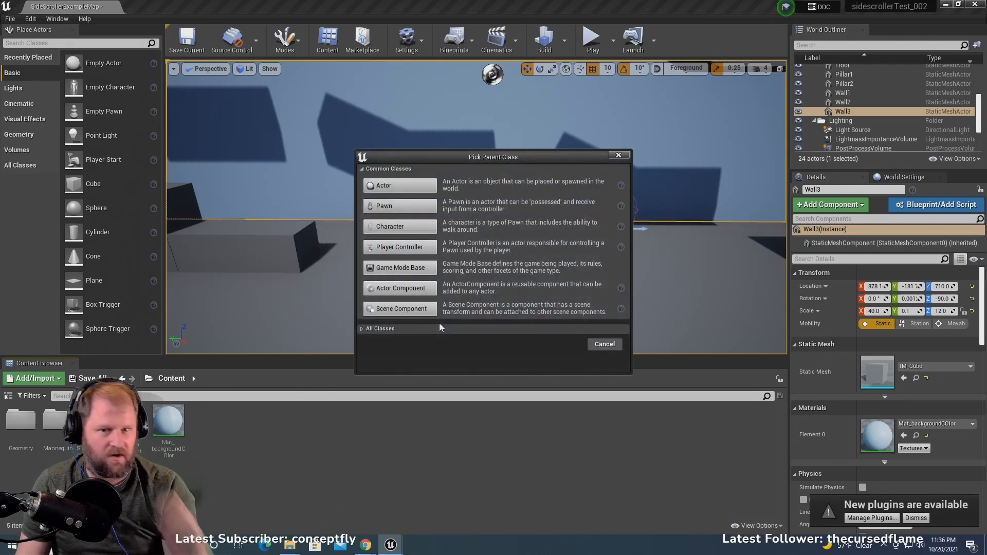
{"action": "left_click", "coordinate": [406, 186]}
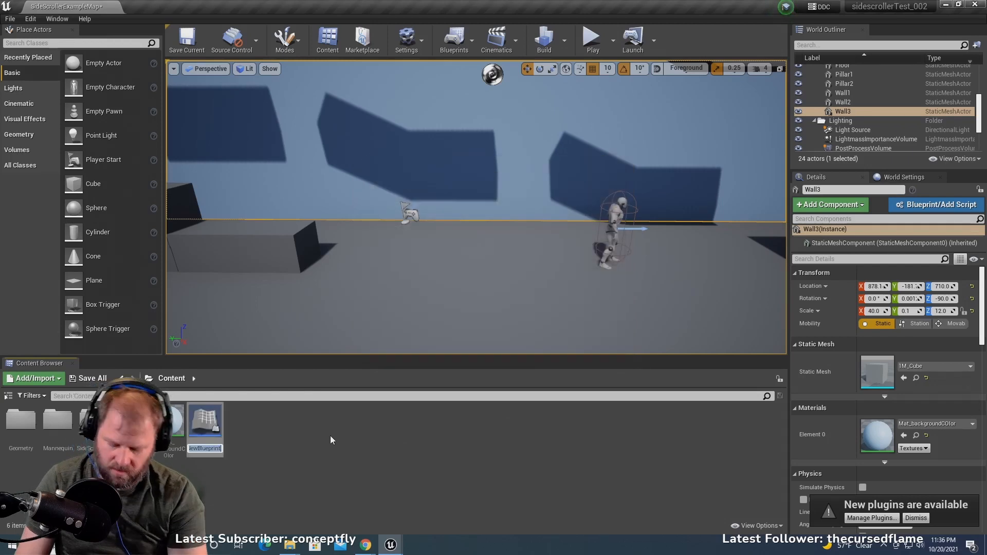
{"action": "type", "text": "OBJ"}
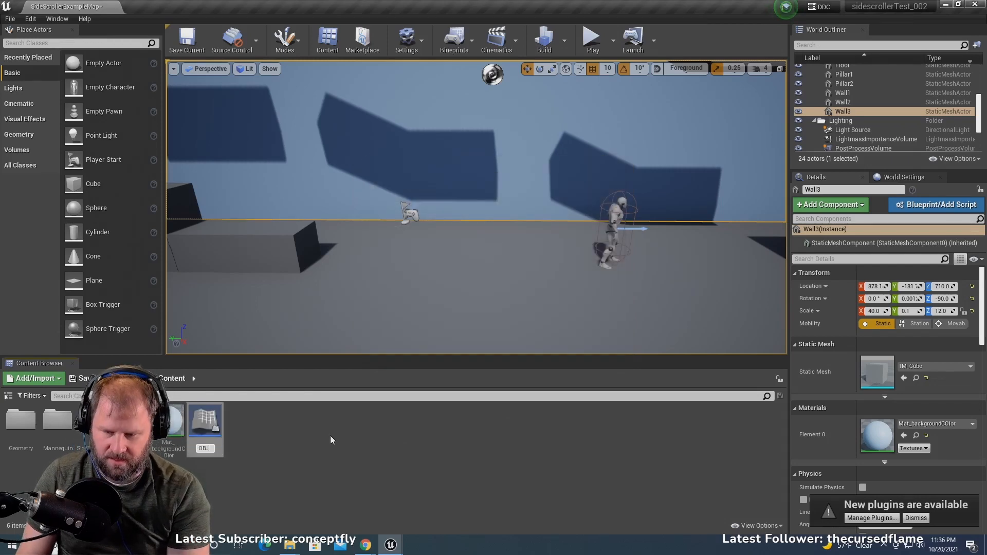
{"action": "type", "text": "_platform"}
{"action": "key", "text": "Return"}
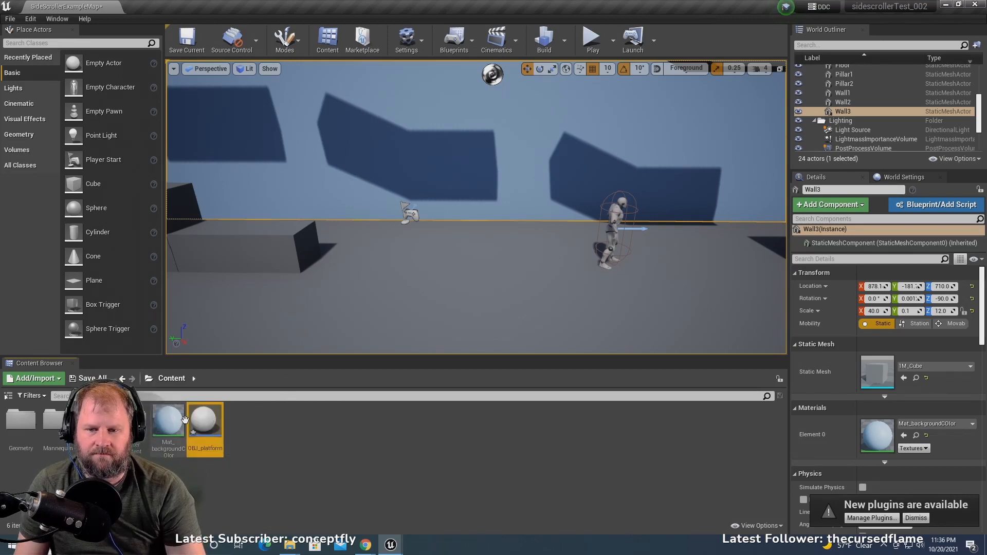
- Place OBJ_platform in the level near the player start, at about X 1220, Y 140, Z 200
{"action": "left_click_drag", "start_coordinate": [205, 427], "coordinate": [429, 270]}
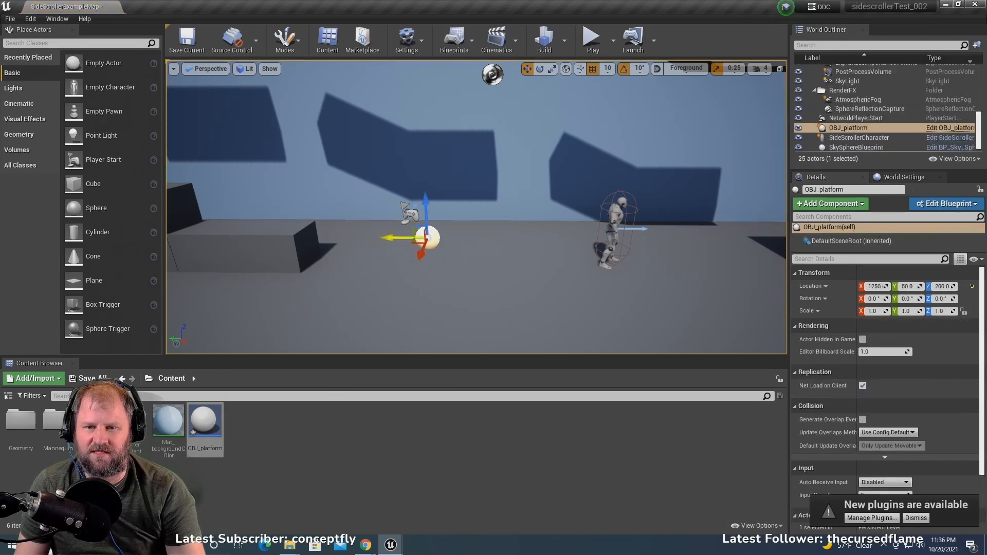
{"action": "left_click_drag", "start_coordinate": [405, 239], "coordinate": [367, 250]}
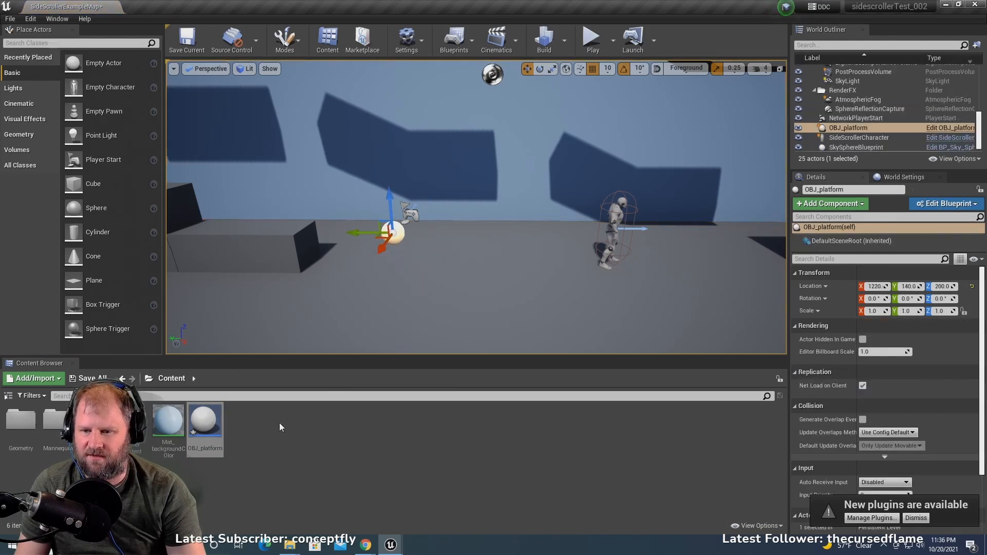
- Open the OBJ_platform blueprint for editing and add a Cube component under its default scene root
{"action": "double_click", "coordinate": [205, 422]}
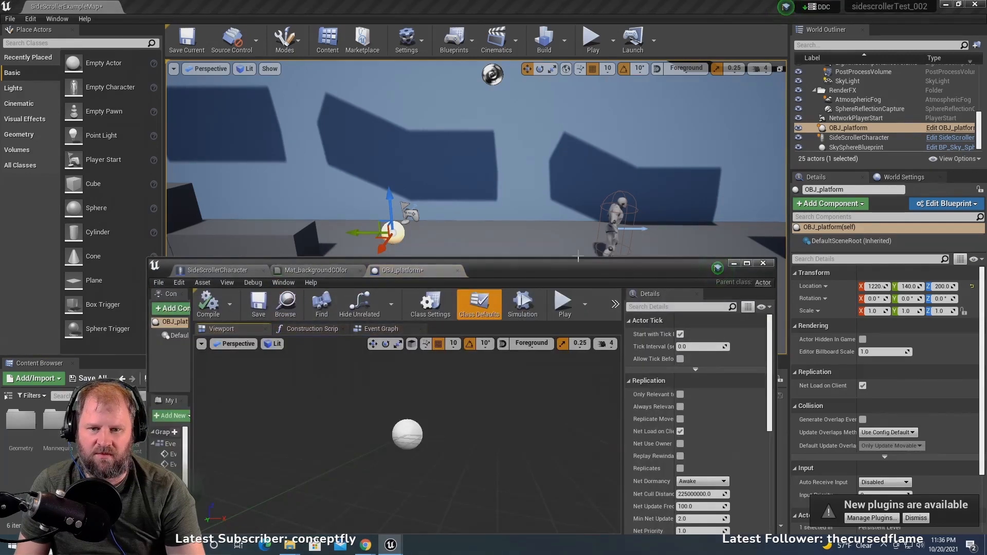
{"action": "left_click_drag", "start_coordinate": [556, 264], "coordinate": [664, 125]}
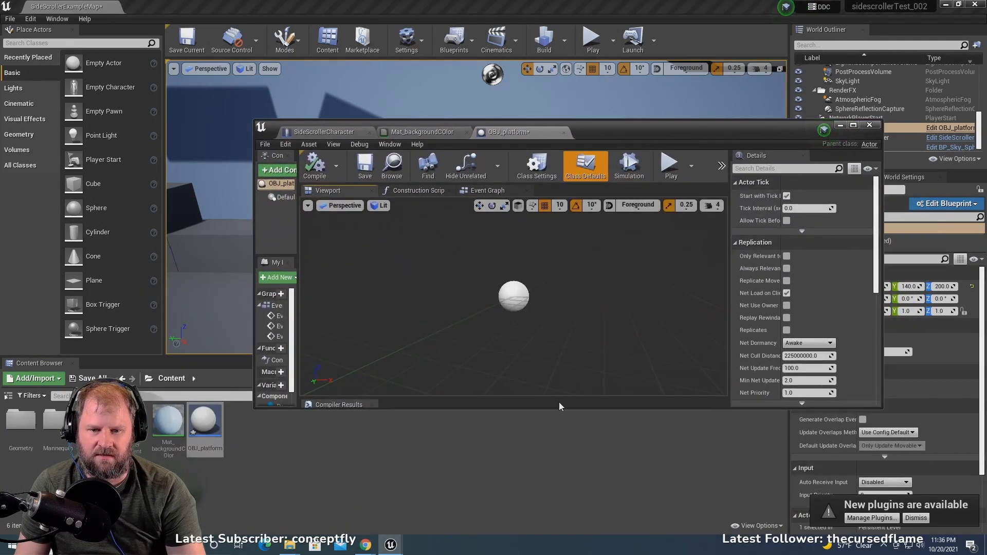
{"action": "left_click_drag", "start_coordinate": [558, 413], "coordinate": [556, 438]}
{"action": "left_click_drag", "start_coordinate": [616, 132], "coordinate": [665, 162]}
{"action": "left_click_drag", "start_coordinate": [303, 313], "coordinate": [239, 303]}
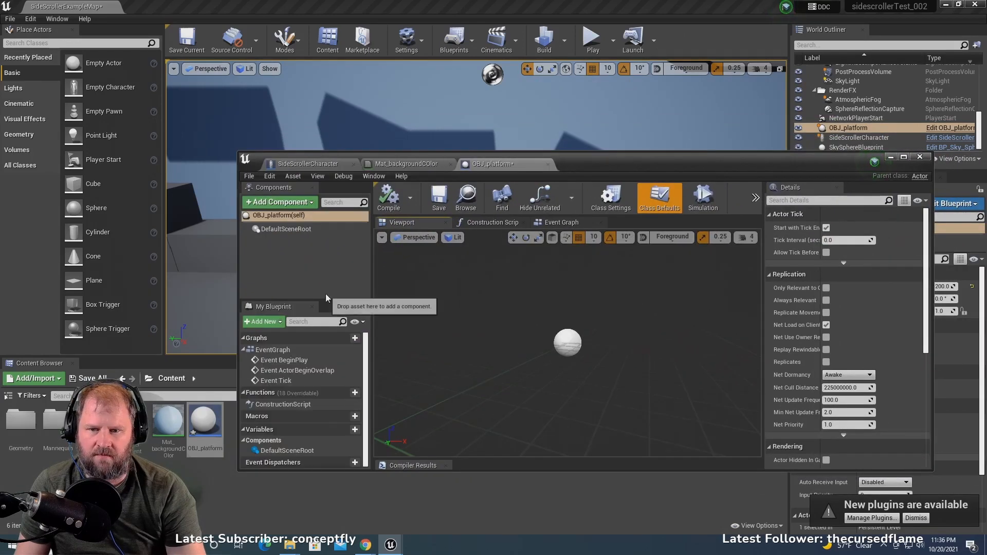
{"action": "left_click_drag", "start_coordinate": [678, 159], "coordinate": [676, 271]}
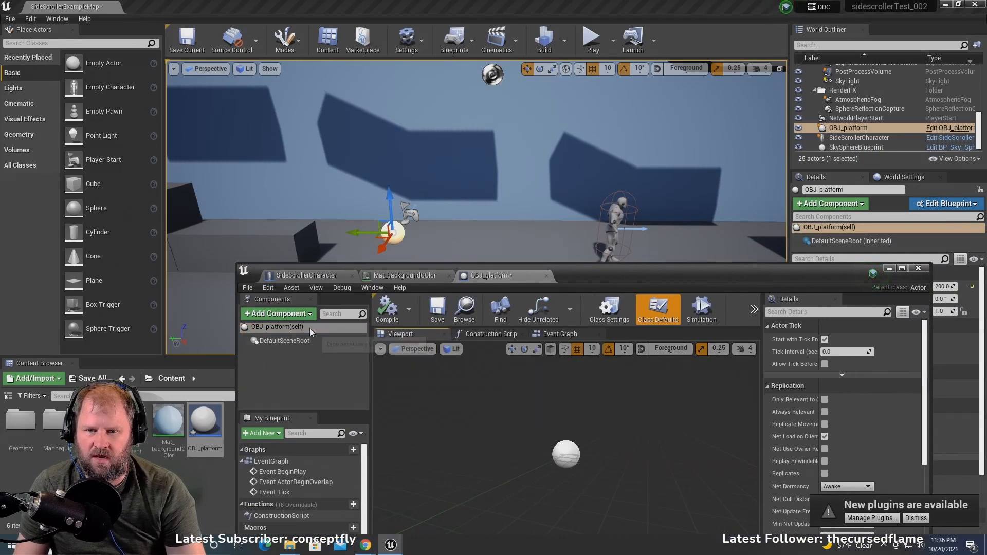
{"action": "left_click", "coordinate": [293, 315]}
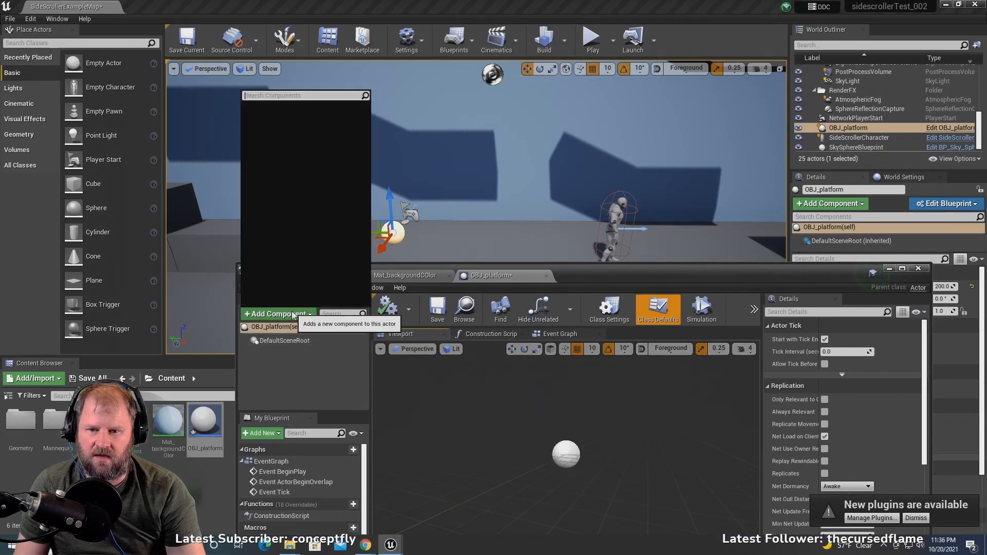
{"action": "left_click", "coordinate": [276, 251]}
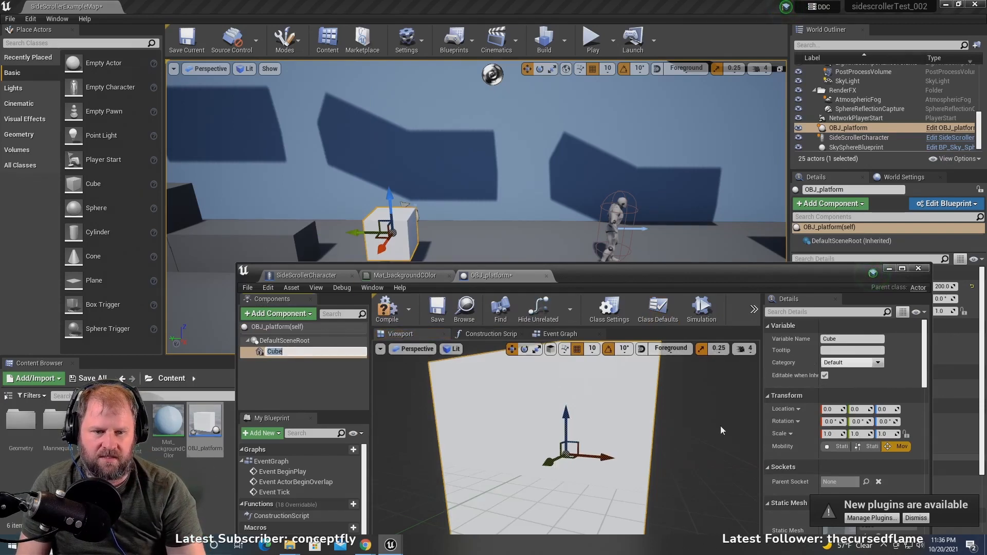
- Flatten the Cube component by setting its Z scale to 0.2
{"action": "left_click", "coordinate": [896, 434]}
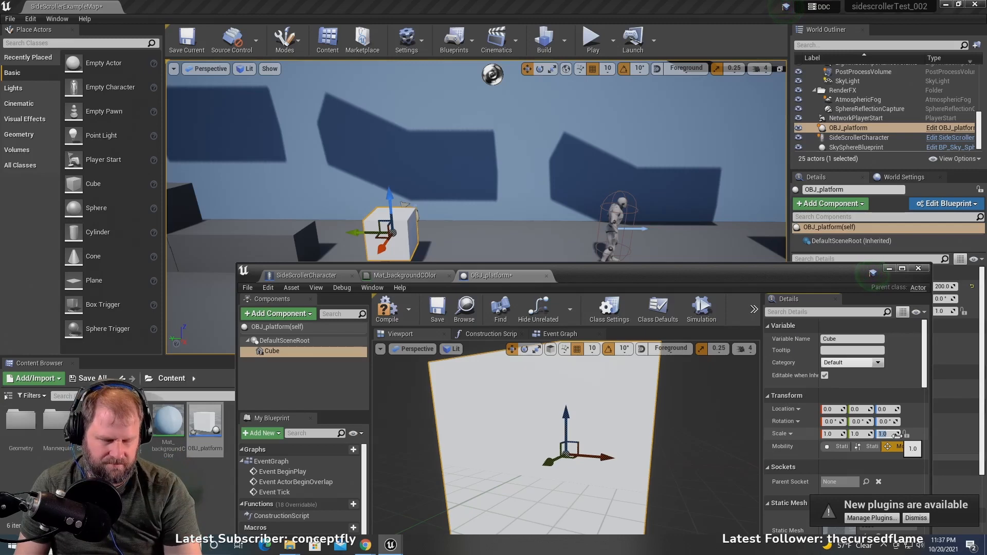
{"action": "type", "text": "0.2"}
{"action": "key", "text": "Return"}
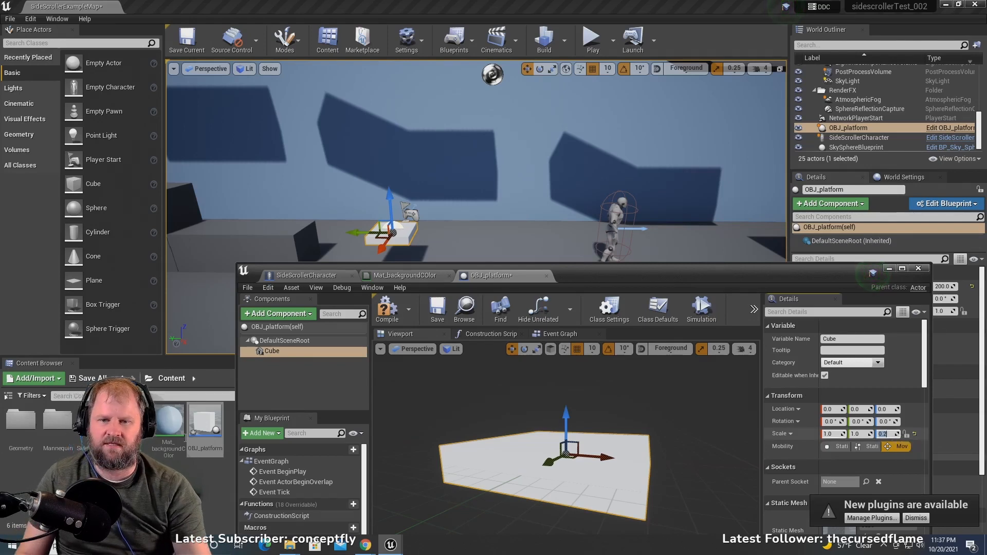
- Move the placed OBJ_platform against the end of the low step block, to X 1200 and Y 310
{"action": "left_click_drag", "start_coordinate": [668, 288], "coordinate": [631, 437]}
{"action": "left_click_drag", "start_coordinate": [357, 235], "coordinate": [285, 243]}
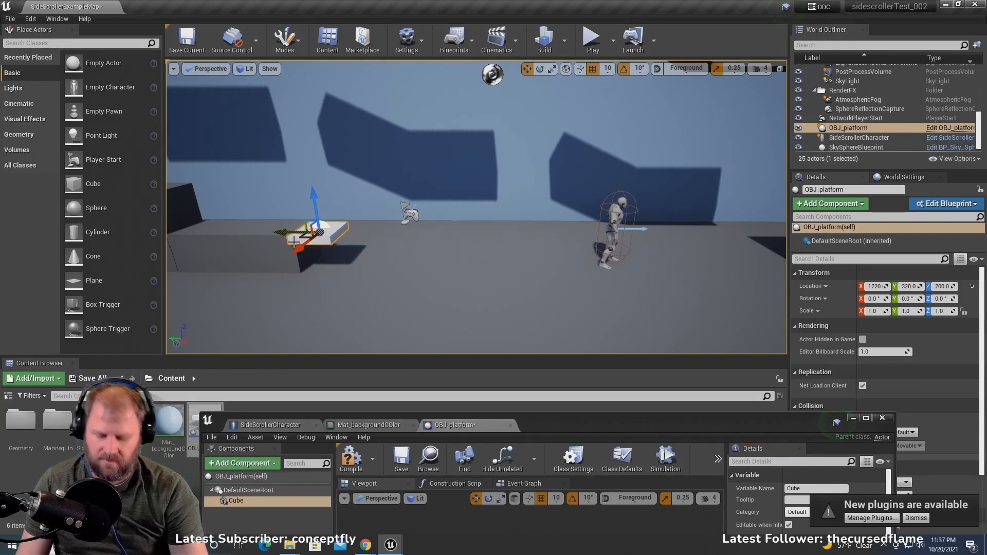
{"action": "right_click_drag", "start_coordinate": [373, 248], "coordinate": [472, 161]}
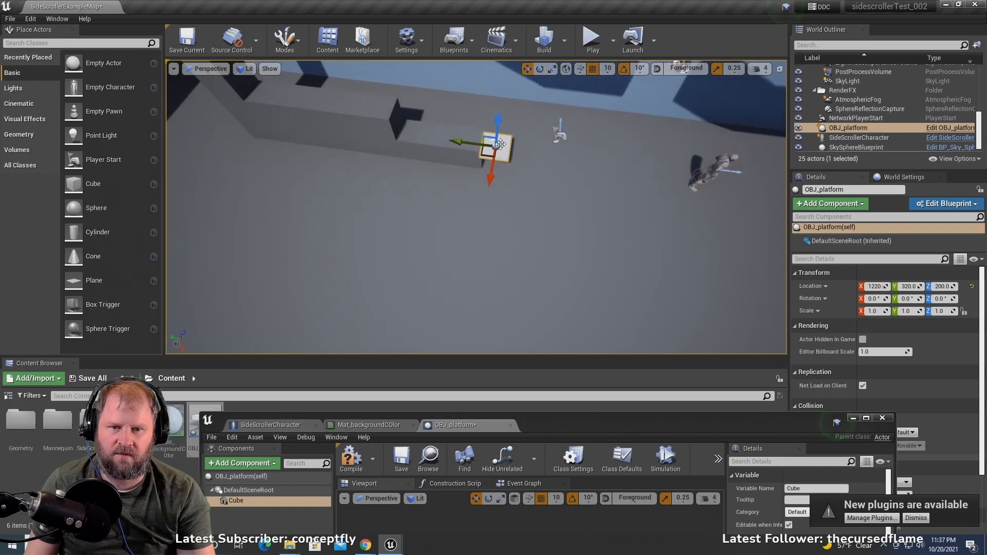
{"action": "scroll", "coordinate": [499, 134], "scroll_direction": "up", "scroll_amount": 2}
{"action": "right_click_drag", "start_coordinate": [526, 133], "coordinate": [540, 111]}
{"action": "right_click_drag", "start_coordinate": [476, 146], "coordinate": [474, 162]}
{"action": "scroll", "coordinate": [476, 147], "scroll_direction": "up", "scroll_amount": 5}
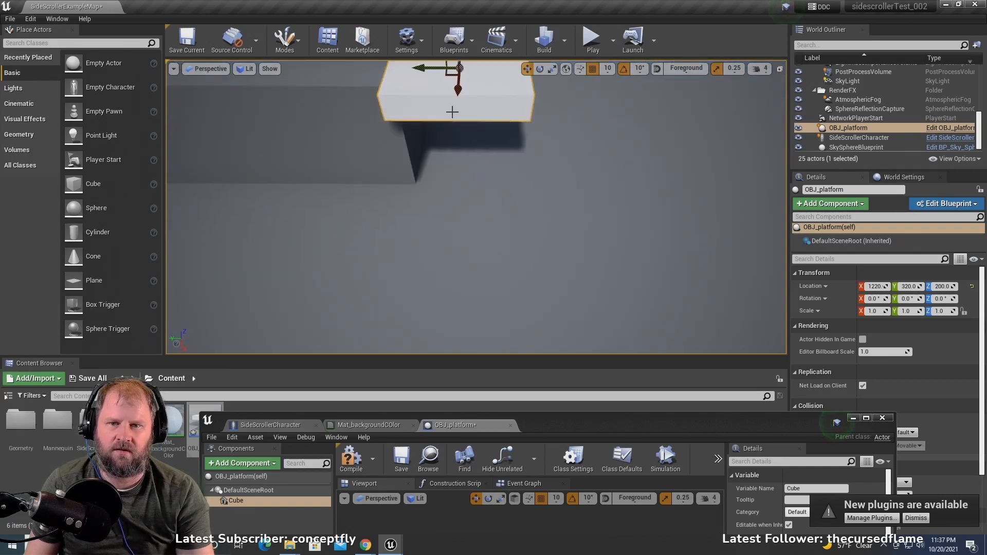
{"action": "scroll", "coordinate": [439, 133], "scroll_direction": "down", "scroll_amount": 1}
{"action": "left_click_drag", "start_coordinate": [461, 131], "coordinate": [433, 98]}
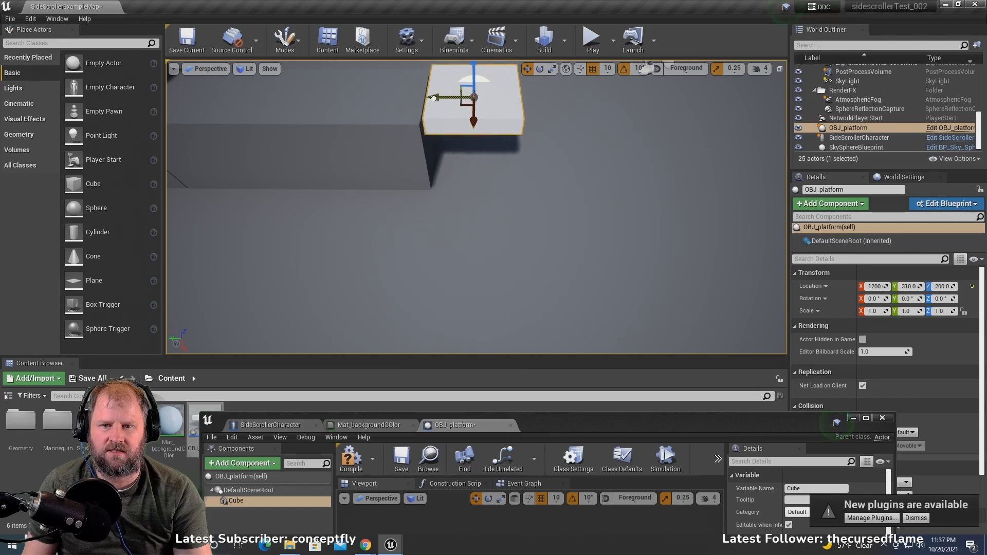
- Play the level, run and jump the character on and off the white platform, and stop the session
{"action": "scroll", "coordinate": [483, 139], "scroll_direction": "down", "scroll_amount": 5}
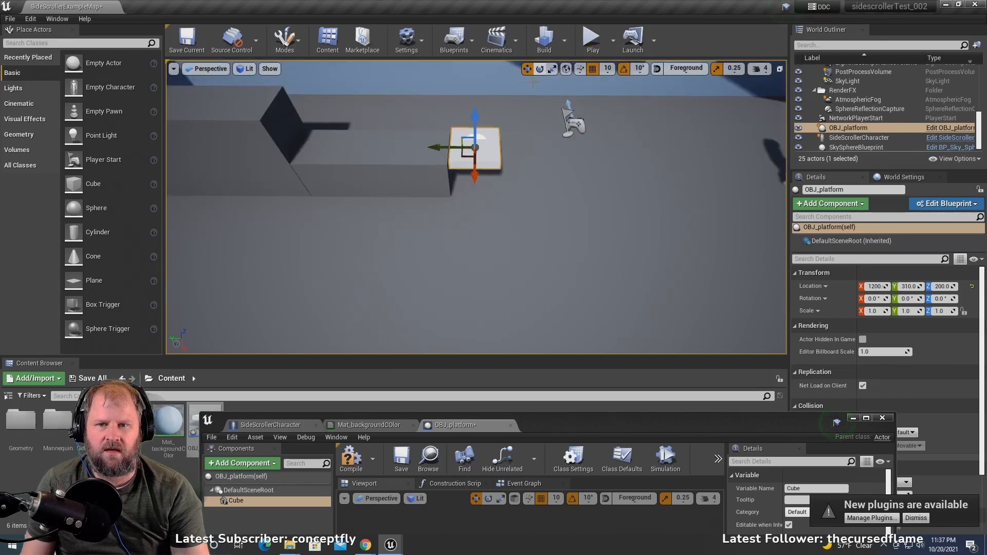
{"action": "right_click_drag", "start_coordinate": [596, 225], "coordinate": [589, 126]}
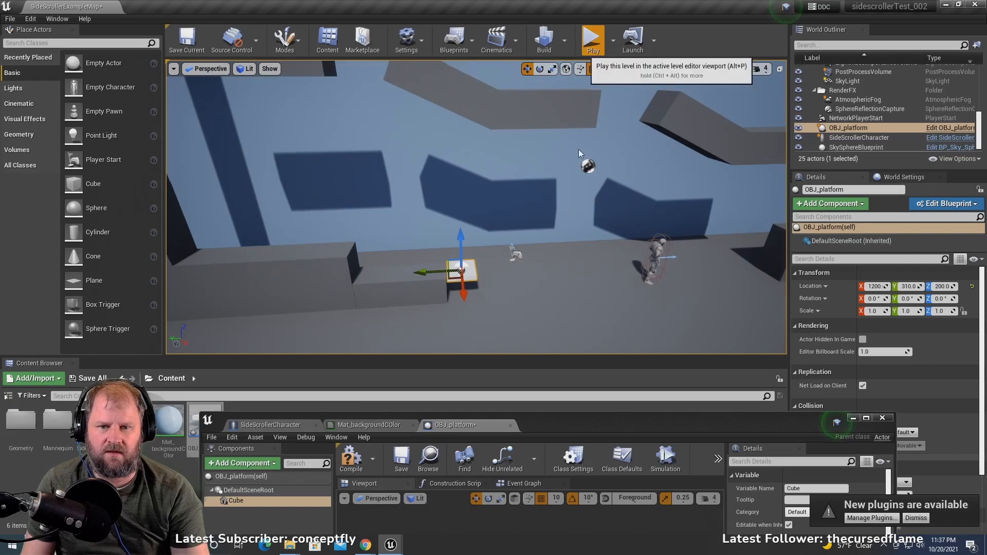
{"action": "left_click", "coordinate": [592, 39]}
{"action": "key", "text": "space"}
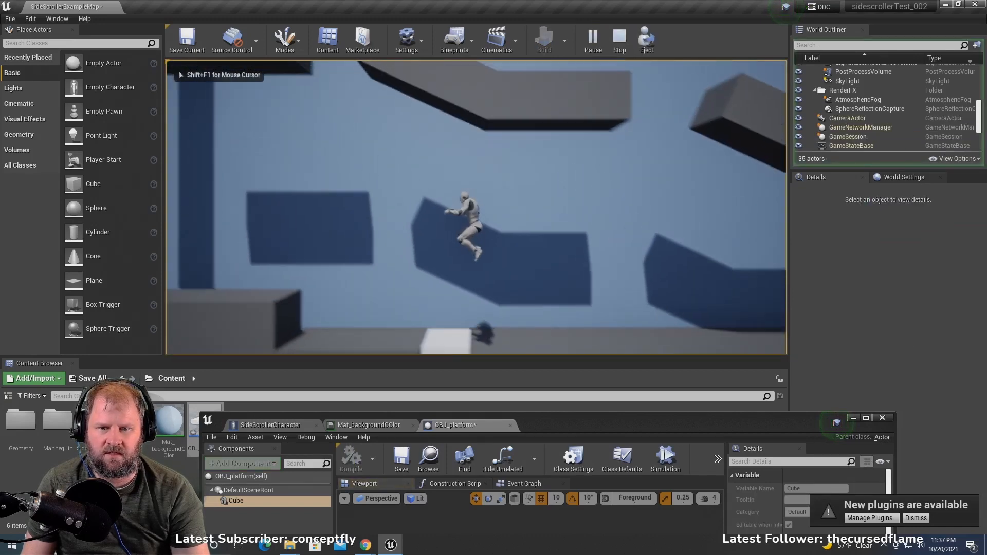
{"action": "key", "text": "d"}
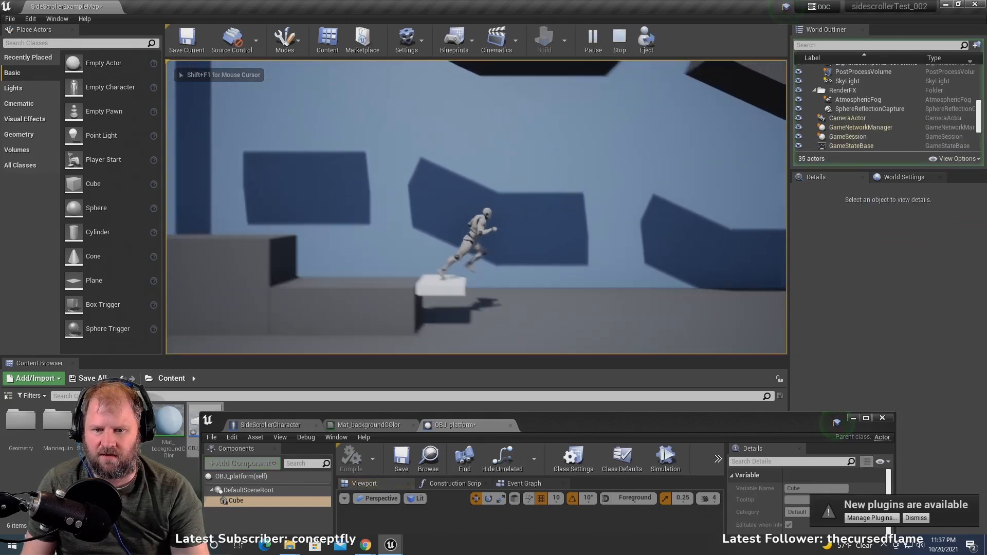
{"action": "key", "text": "space"}
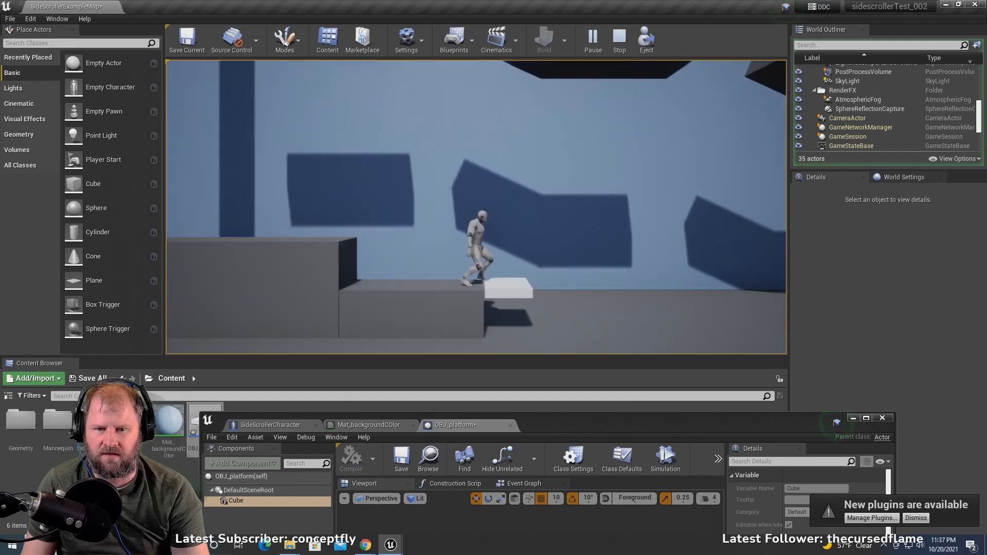
{"action": "key", "text": "d"}
{"action": "key", "text": "space"}
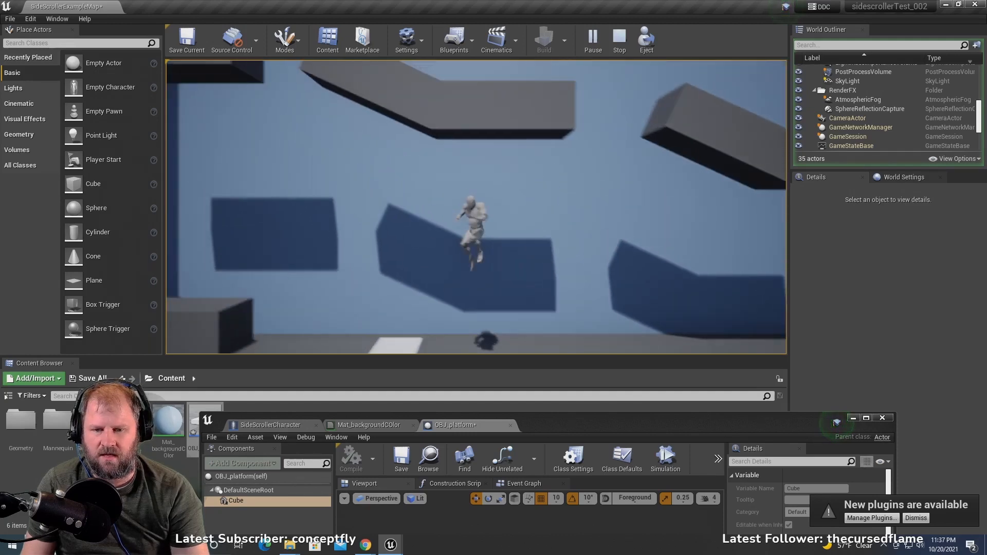
{"action": "key", "text": "d"}
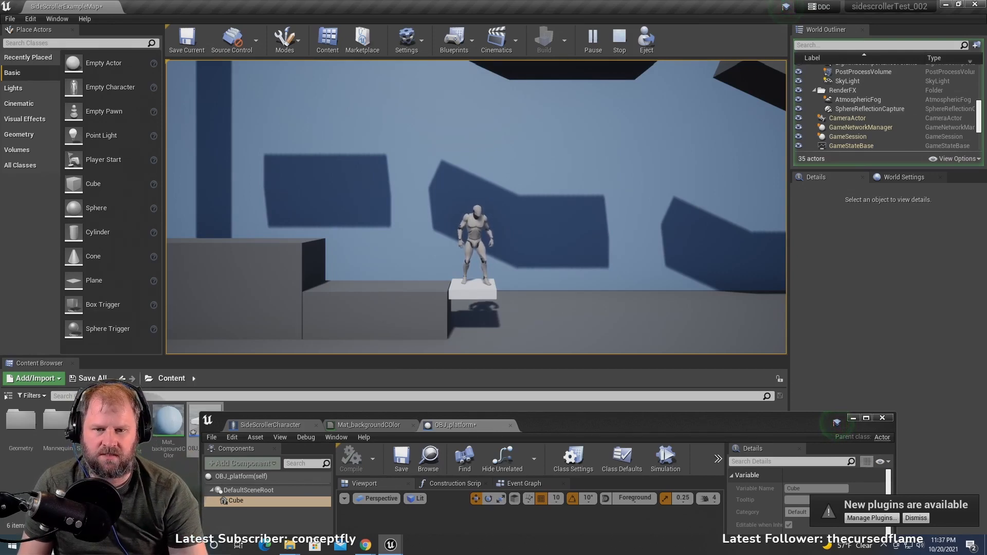
{"action": "key", "text": "Escape"}
- Set the Cube component's Y scale to 2 and shift the placed platform to Y 260, ending at the step block's edge
{"action": "key", "text": "f"}
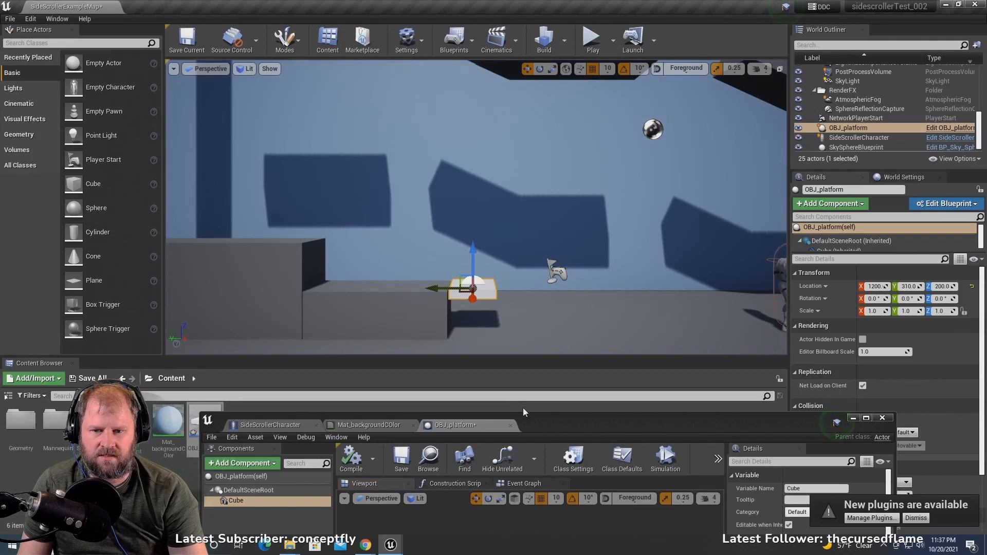
{"action": "left_click_drag", "start_coordinate": [545, 419], "coordinate": [413, 97]}
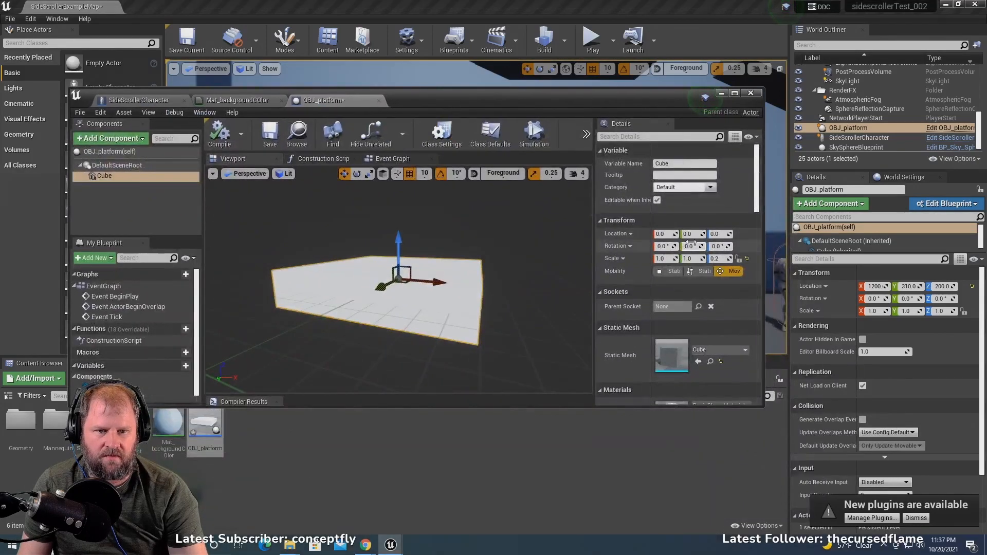
{"action": "left_click", "coordinate": [688, 258]}
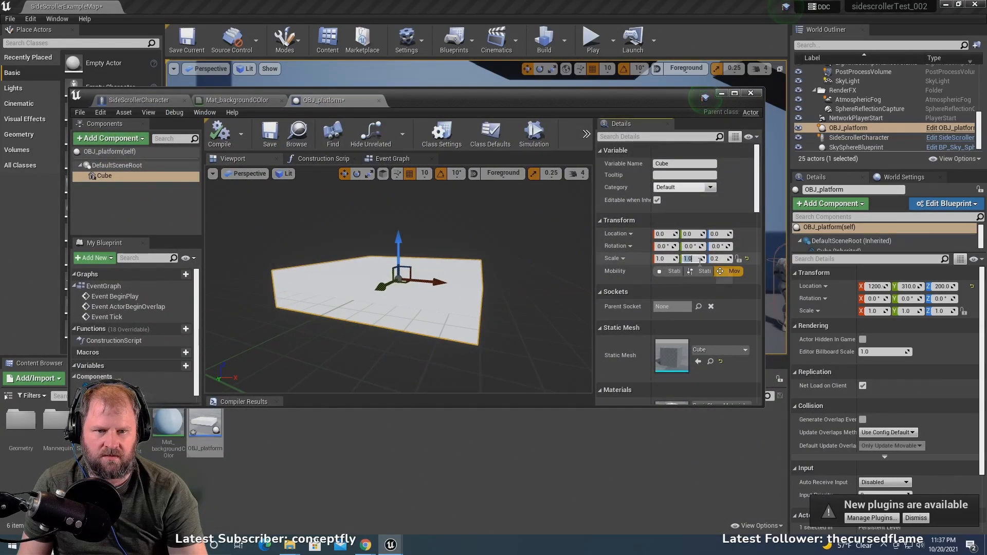
{"action": "type", "text": "2"}
{"action": "key", "text": "Return"}
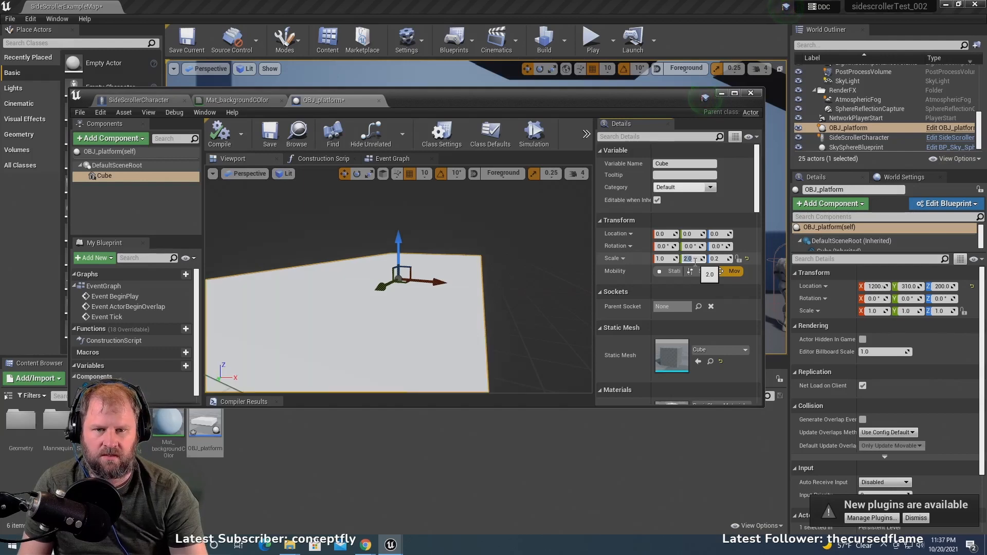
{"action": "left_click_drag", "start_coordinate": [458, 103], "coordinate": [558, 386]}
{"action": "left_click_drag", "start_coordinate": [445, 288], "coordinate": [468, 287]}
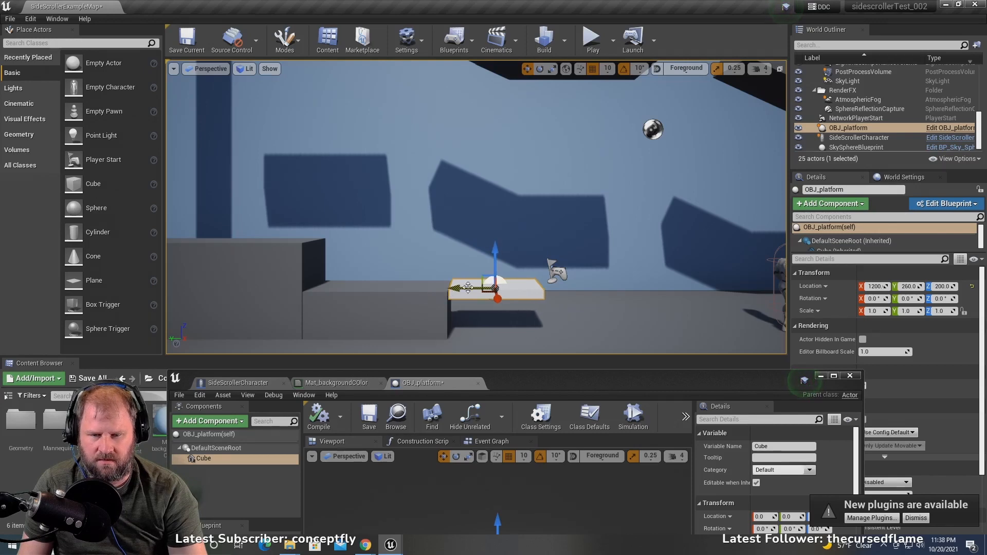
- Play the level, run and jump the character on and around the widened white platform, and stop the session
{"action": "left_click", "coordinate": [591, 39]}
{"action": "key", "text": "space"}
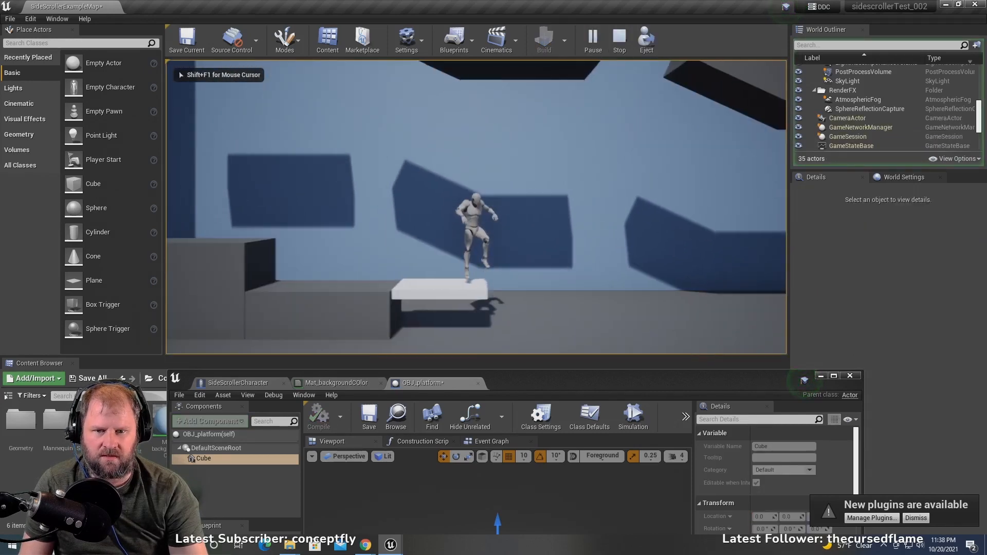
{"action": "key", "text": "d"}
{"action": "key", "text": "a"}
{"action": "key", "text": "space"}
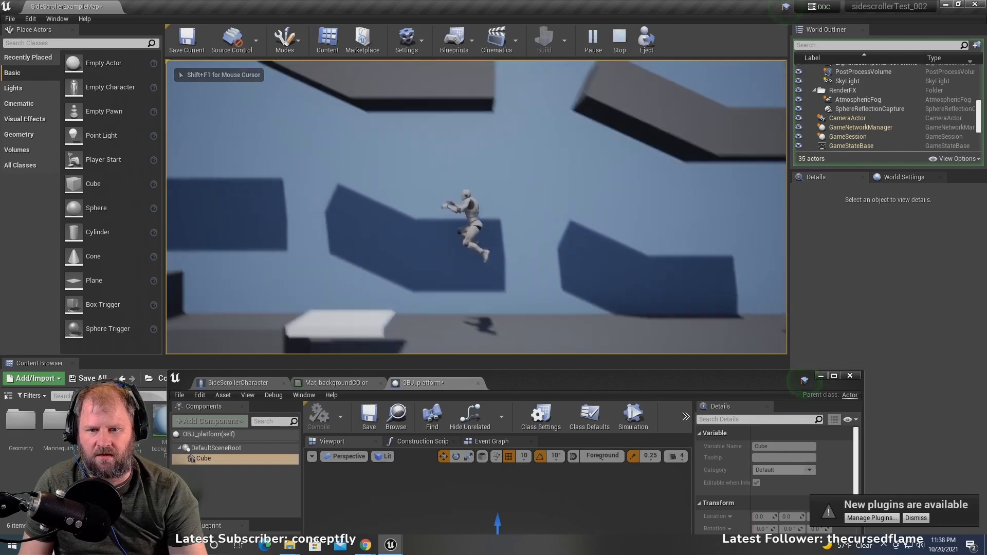
{"action": "key", "text": "d"}
{"action": "key", "text": "d"}
{"action": "key", "text": "a"}
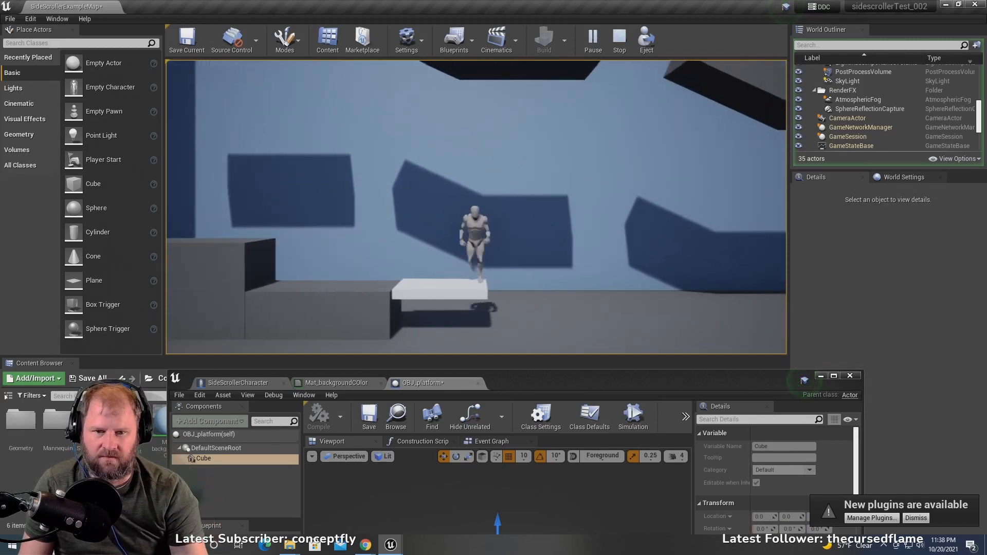
{"action": "key", "text": "d"}
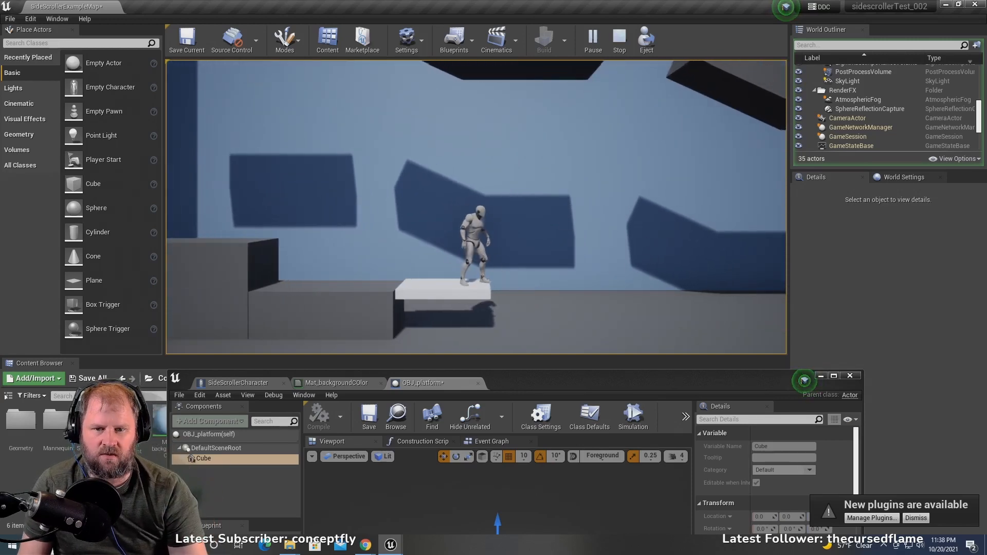
{"action": "key", "text": "Escape"}
- Add an InterpToMovement component to the OBJ_platform blueprint, keeping its default name
{"action": "left_click_drag", "start_coordinate": [545, 378], "coordinate": [543, 122]}
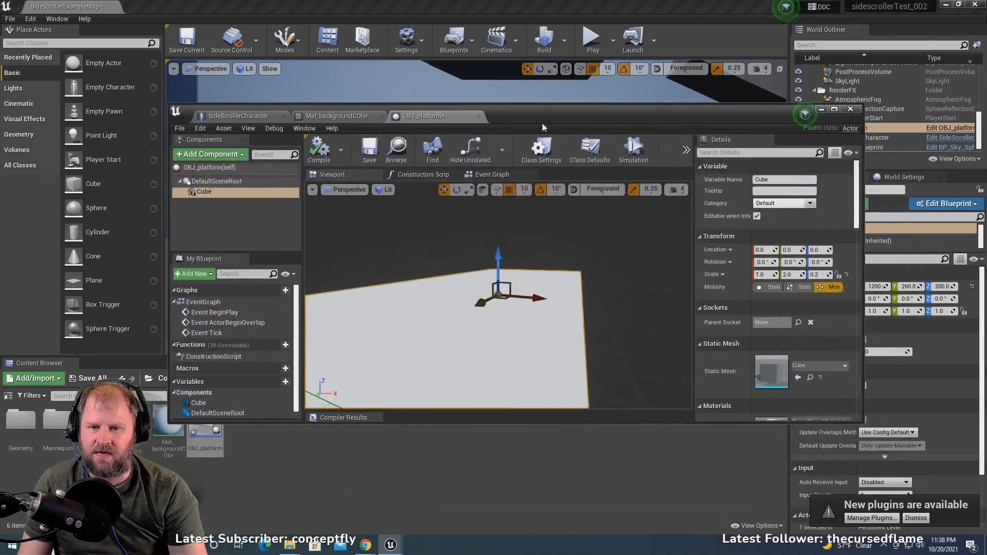
{"action": "left_click_drag", "start_coordinate": [474, 264], "coordinate": [486, 271]}
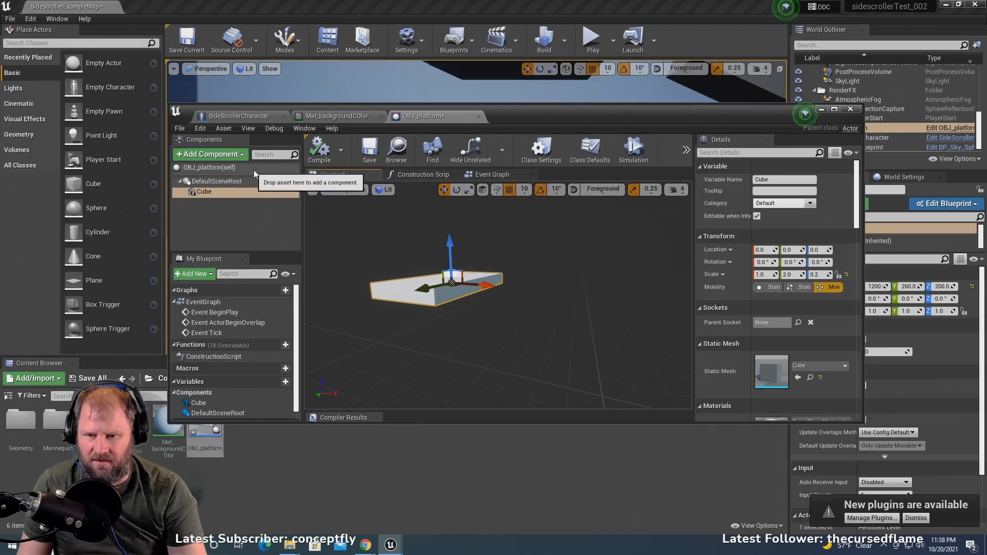
{"action": "left_click", "coordinate": [213, 156]}
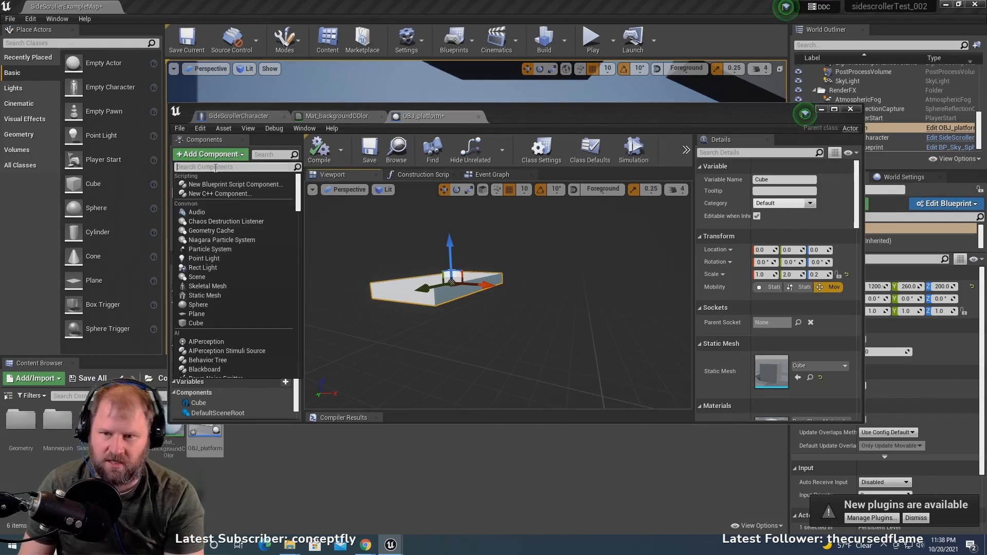
{"action": "type", "text": "i"}
{"action": "type", "text": "nbt"}
{"action": "key", "text": "BackSpace"}
{"action": "key", "text": "BackSpace"}
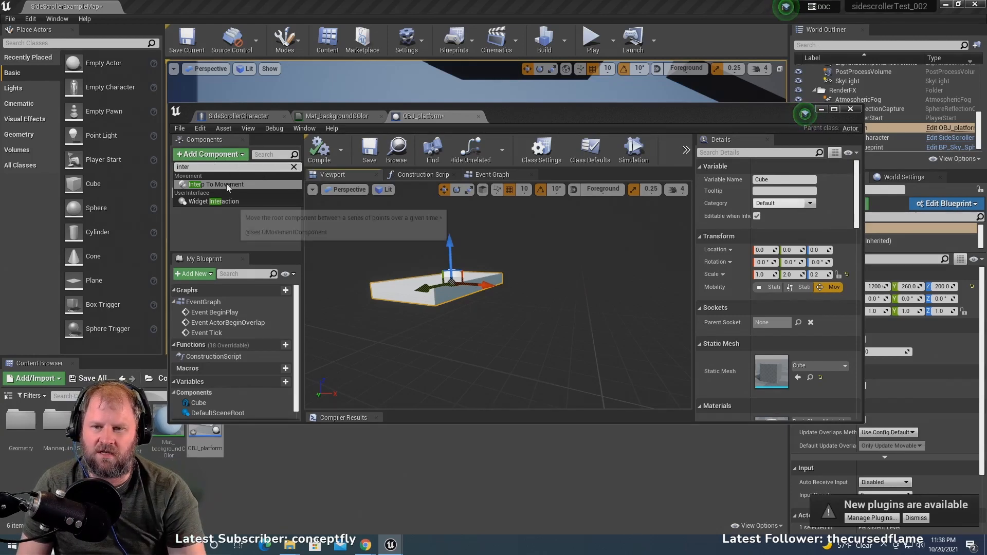
{"action": "left_click", "coordinate": [226, 183]}
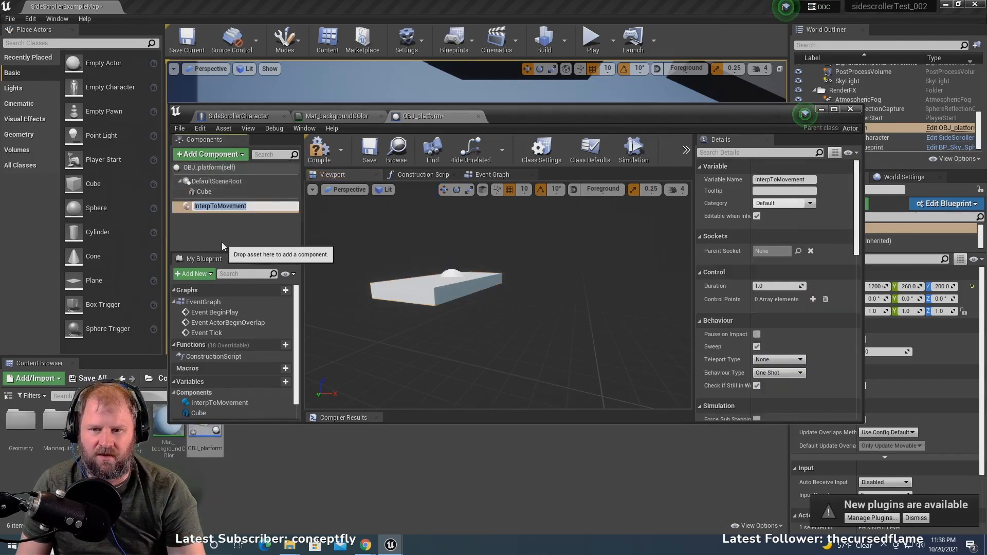
{"action": "left_click", "coordinate": [223, 211]}
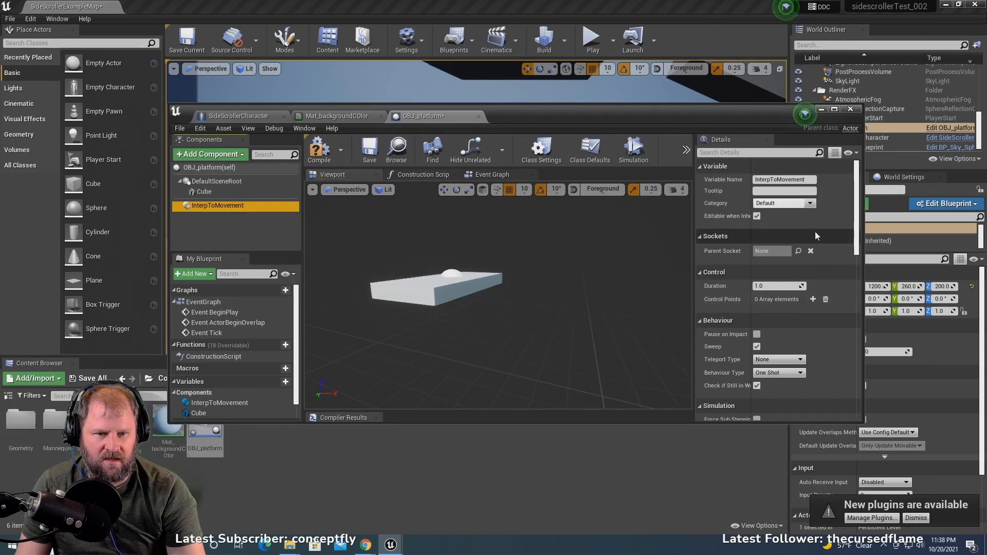
- Set the InterpToMovement component's Behaviour Type to Ping Pong and compile the OBJ_platform blueprint
{"action": "scroll", "coordinate": [809, 262], "scroll_direction": "down", "scroll_amount": 3}
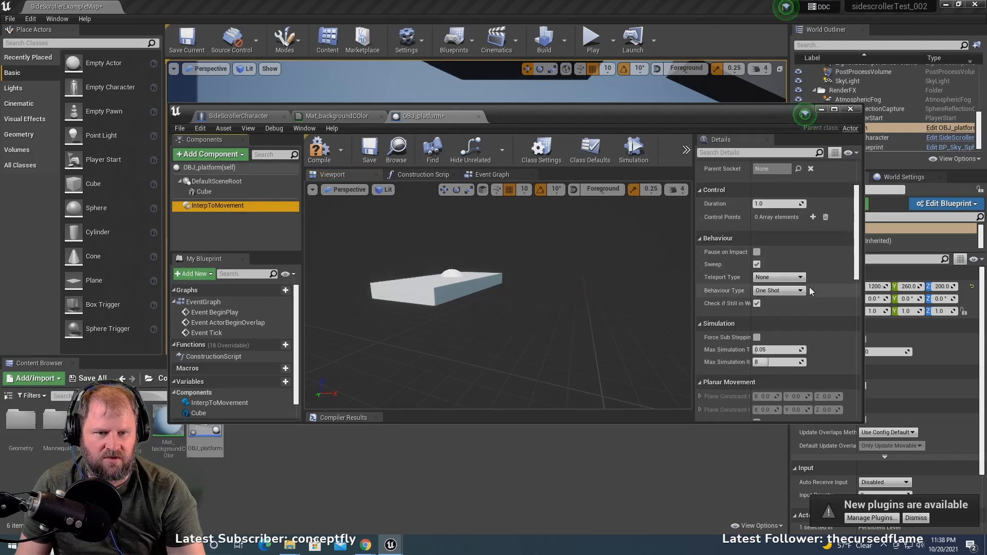
{"action": "scroll", "coordinate": [810, 287], "scroll_direction": "up", "scroll_amount": 3}
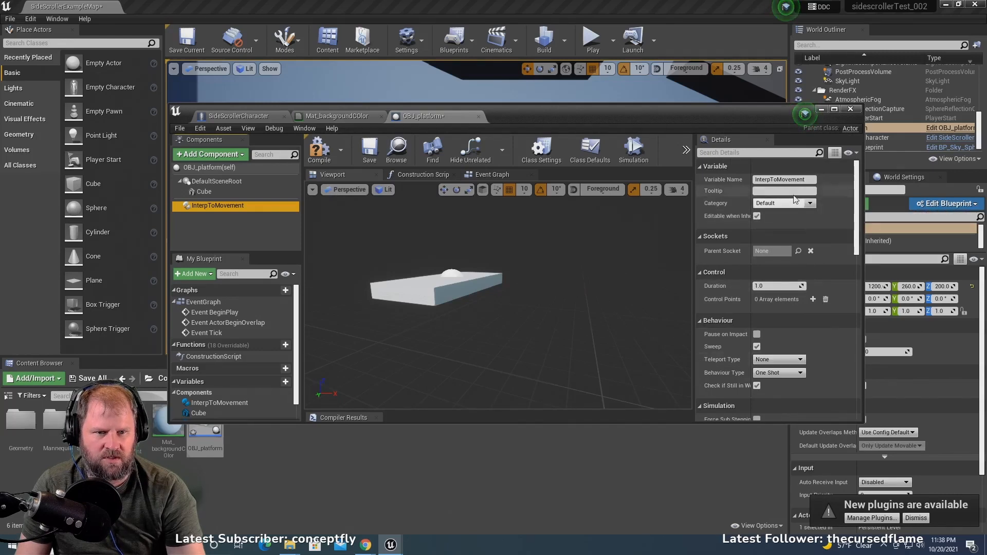
{"action": "scroll", "coordinate": [817, 392], "scroll_direction": "down", "scroll_amount": 2}
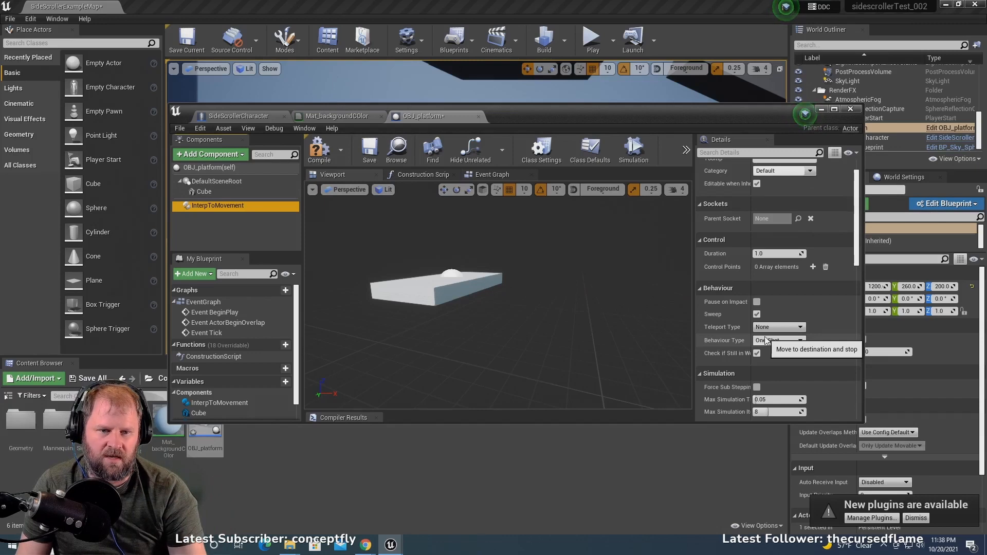
{"action": "left_click", "coordinate": [801, 341]}
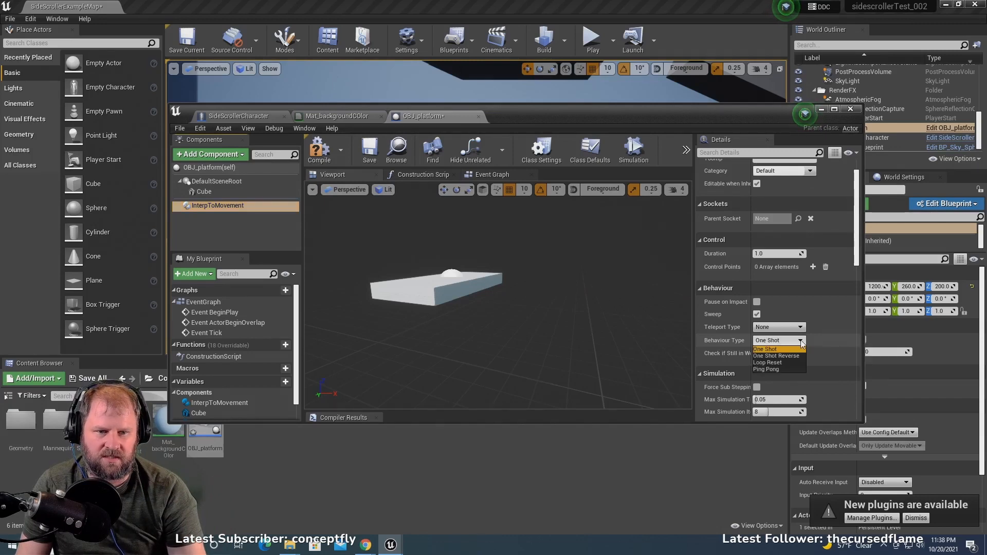
{"action": "left_click", "coordinate": [788, 370]}
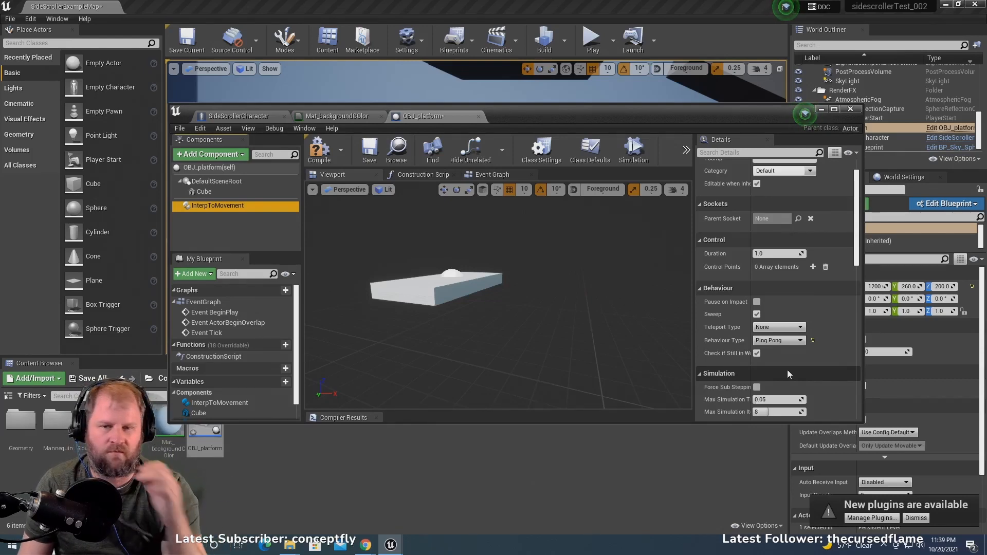
{"action": "left_click_drag", "start_coordinate": [598, 113], "coordinate": [602, 121]}
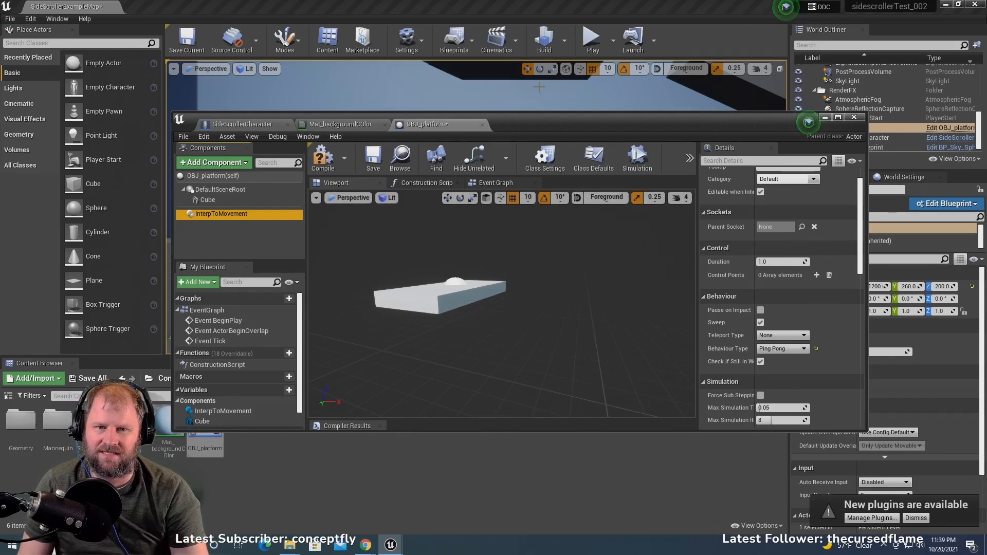
{"action": "left_click_drag", "start_coordinate": [510, 128], "coordinate": [519, 365]}
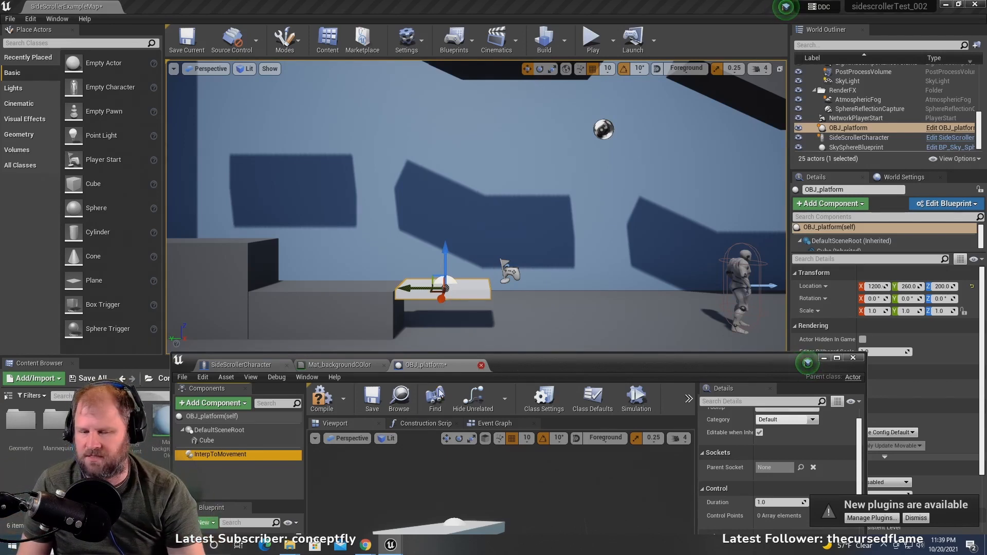
{"action": "left_click_drag", "start_coordinate": [547, 368], "coordinate": [559, 190]}
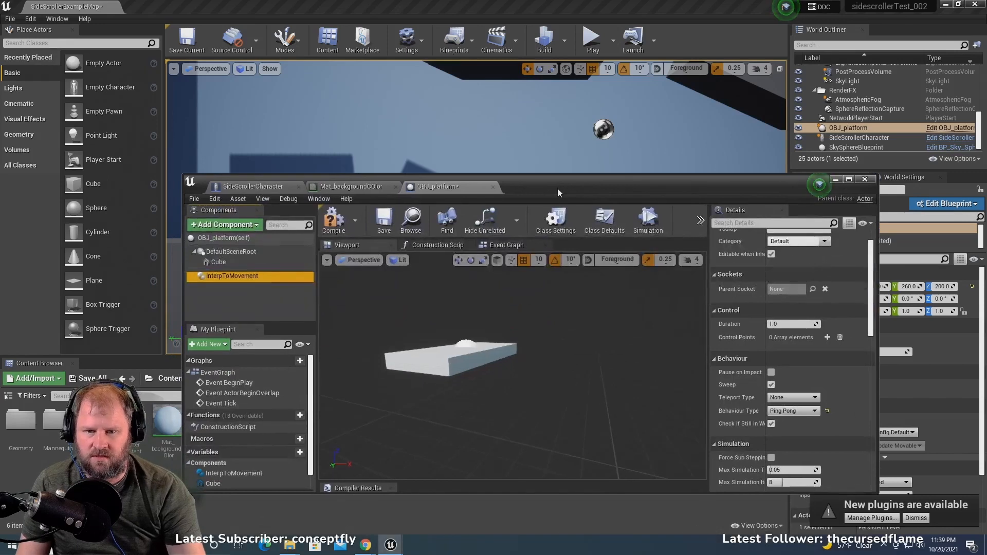
{"action": "left_click", "coordinate": [339, 222]}
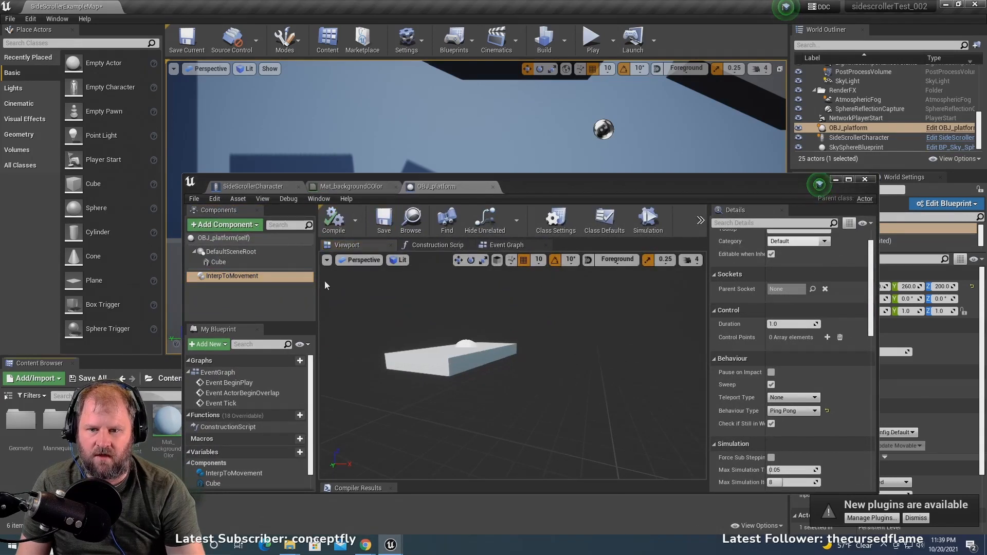
- Open OBJ_platform's Construction Script and place a reference node for the InterpToMovement component above the entry node
{"action": "left_click_drag", "start_coordinate": [566, 188], "coordinate": [566, 161]}
{"action": "left_click", "coordinate": [445, 220]}
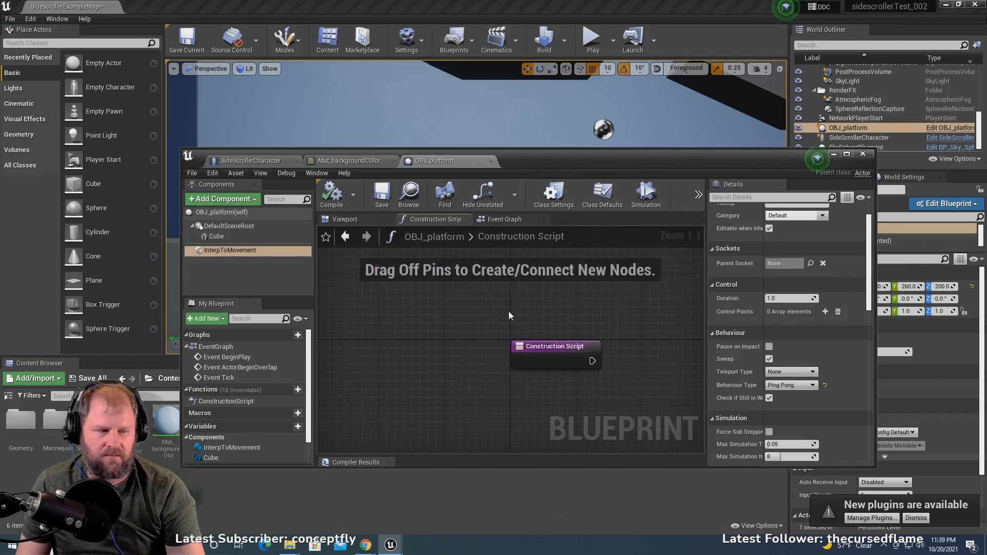
{"action": "scroll", "coordinate": [509, 313], "scroll_direction": "down", "scroll_amount": 1}
{"action": "right_click_drag", "start_coordinate": [509, 313], "coordinate": [395, 320]}
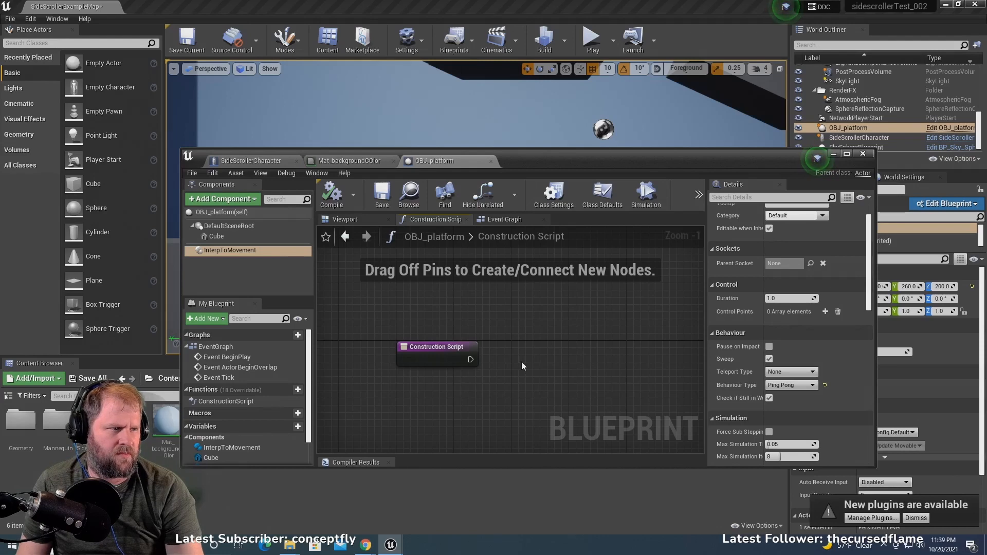
{"action": "right_click_drag", "start_coordinate": [521, 362], "coordinate": [499, 326]}
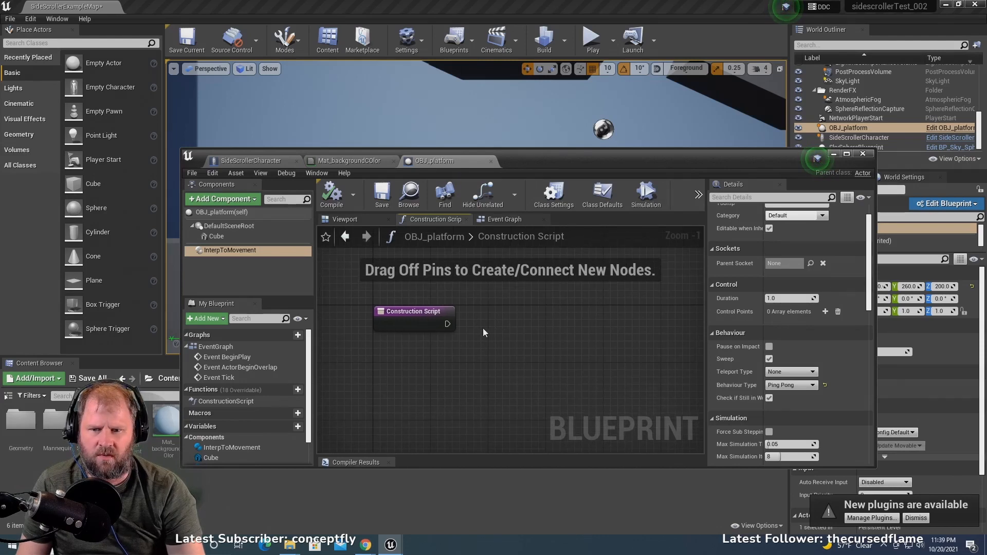
{"action": "left_click_drag", "start_coordinate": [246, 252], "coordinate": [416, 277]}
{"action": "right_click_drag", "start_coordinate": [513, 310], "coordinate": [530, 348]}
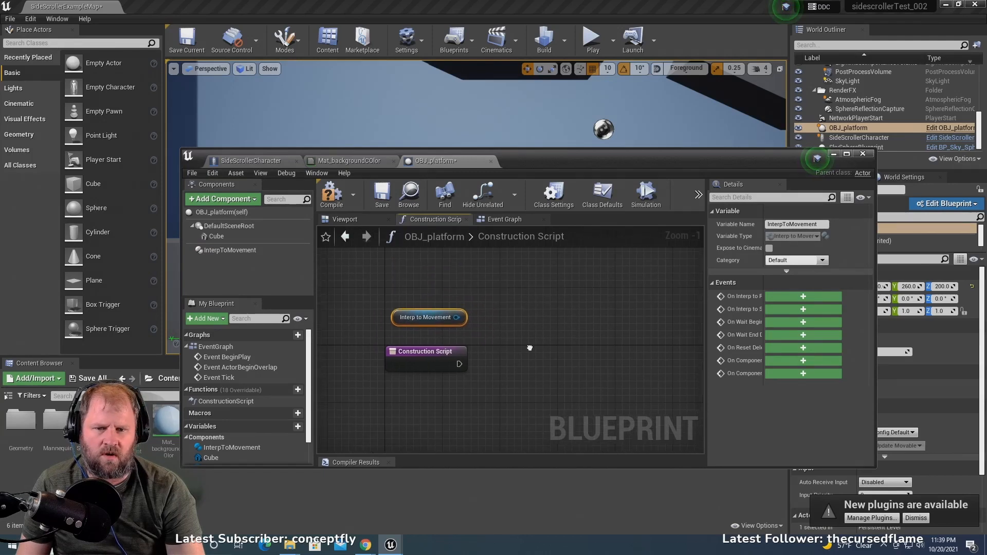
{"action": "left_click_drag", "start_coordinate": [457, 317], "coordinate": [642, 355]}
{"action": "type", "text": "se"}
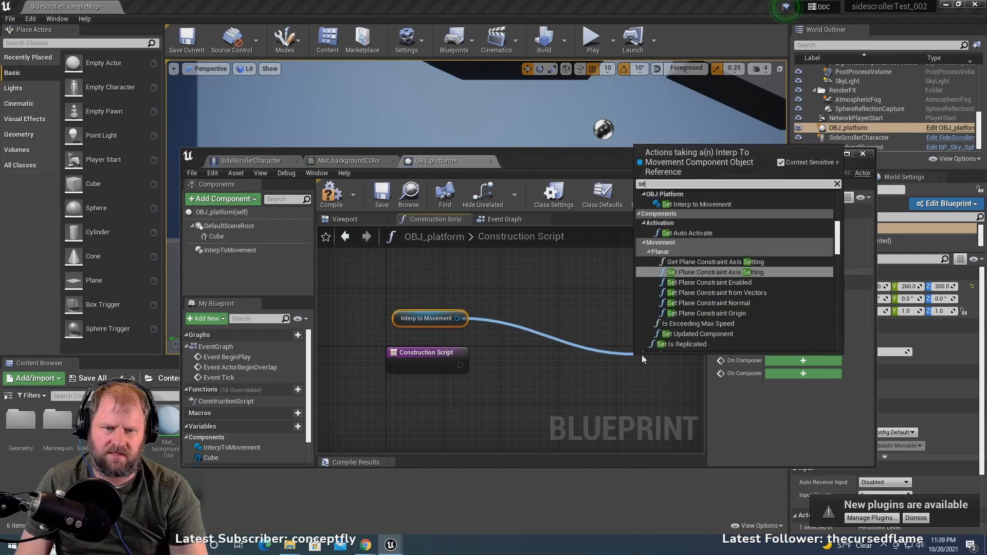
{"action": "type", "text": "t"}
{"action": "scroll", "coordinate": [817, 241], "scroll_direction": "down", "scroll_amount": 2}
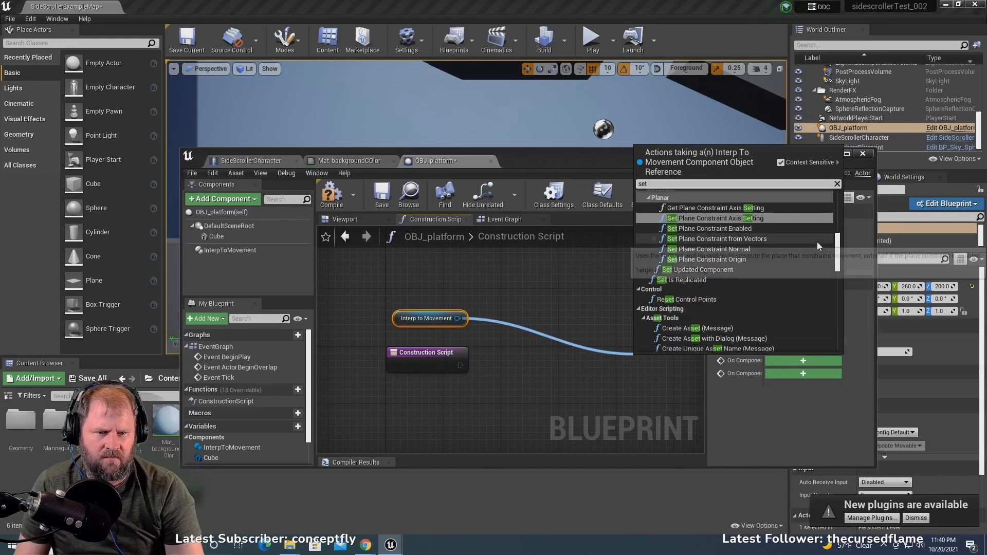
{"action": "left_click", "coordinate": [930, 187]}
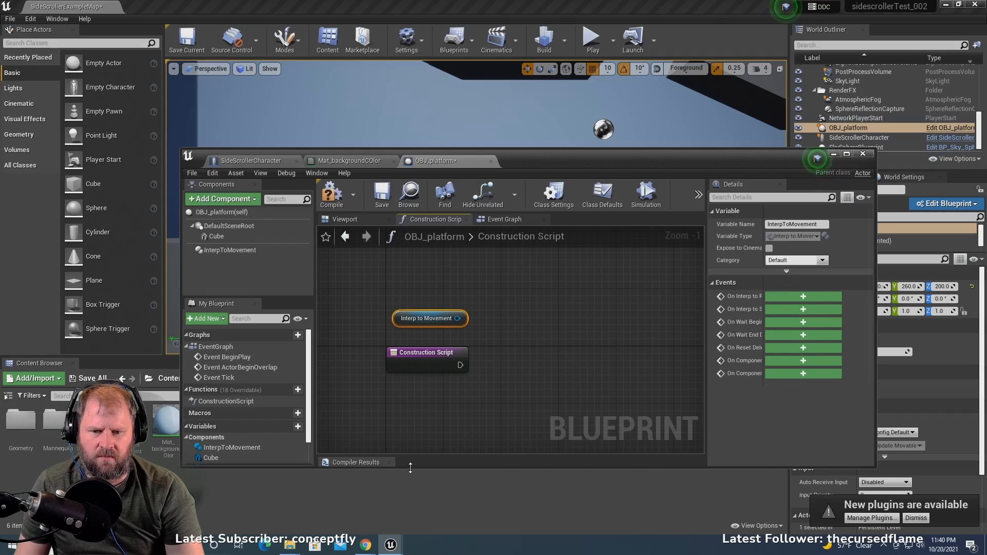
- Add a new variable to the OBJ_platform blueprint and set its type to Vector
{"action": "left_click_drag", "start_coordinate": [410, 469], "coordinate": [403, 538]}
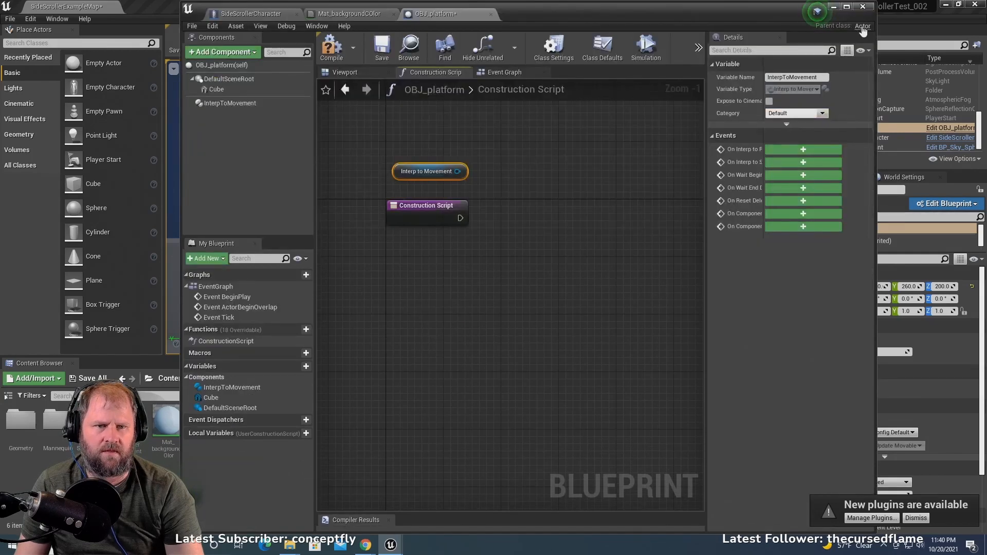
{"action": "left_click_drag", "start_coordinate": [723, 4], "coordinate": [694, 42]}
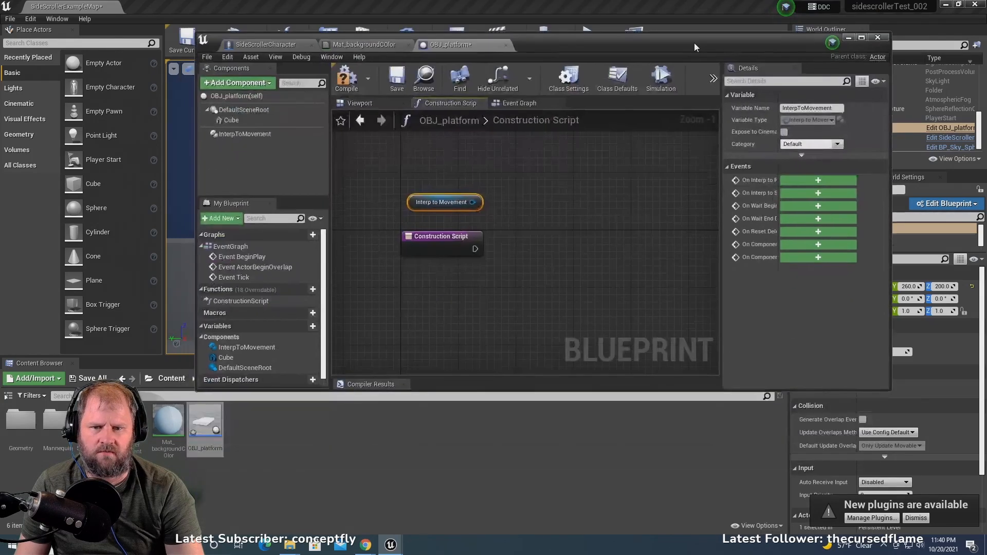
{"action": "left_click", "coordinate": [311, 367]}
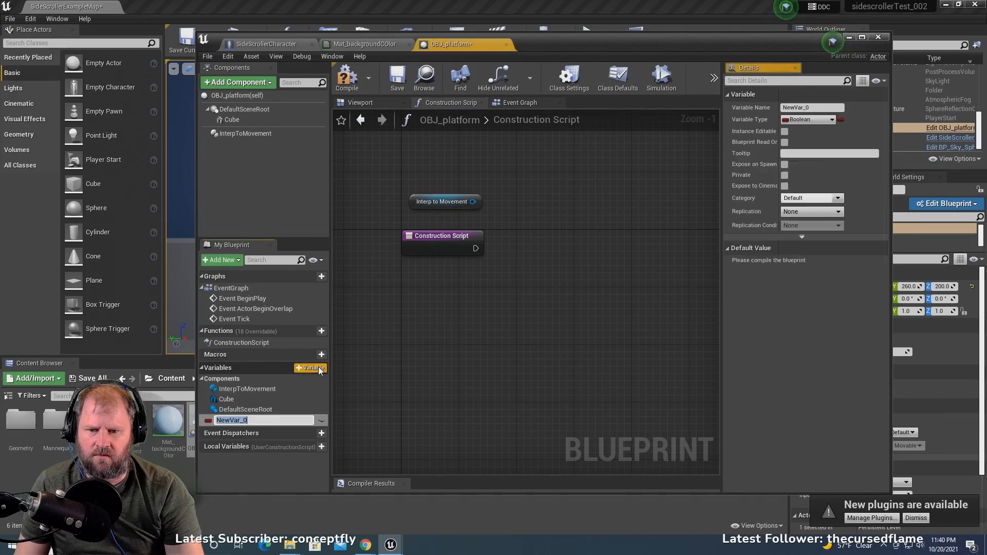
{"action": "left_click", "coordinate": [823, 118]}
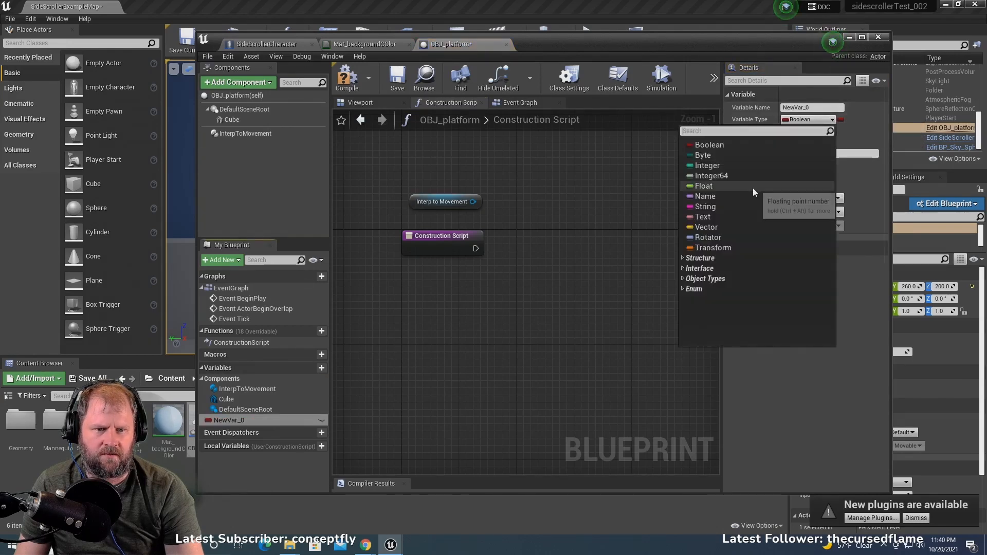
{"action": "left_click", "coordinate": [749, 229]}
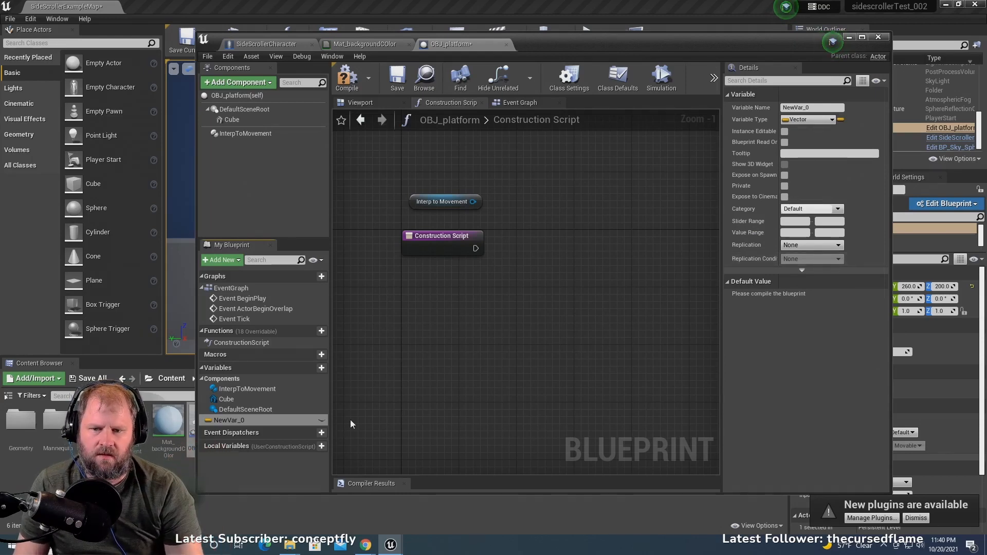
- Add a second Vector variable to the OBJ_platform blueprint and name it Loc_01
{"action": "left_click", "coordinate": [323, 369]}
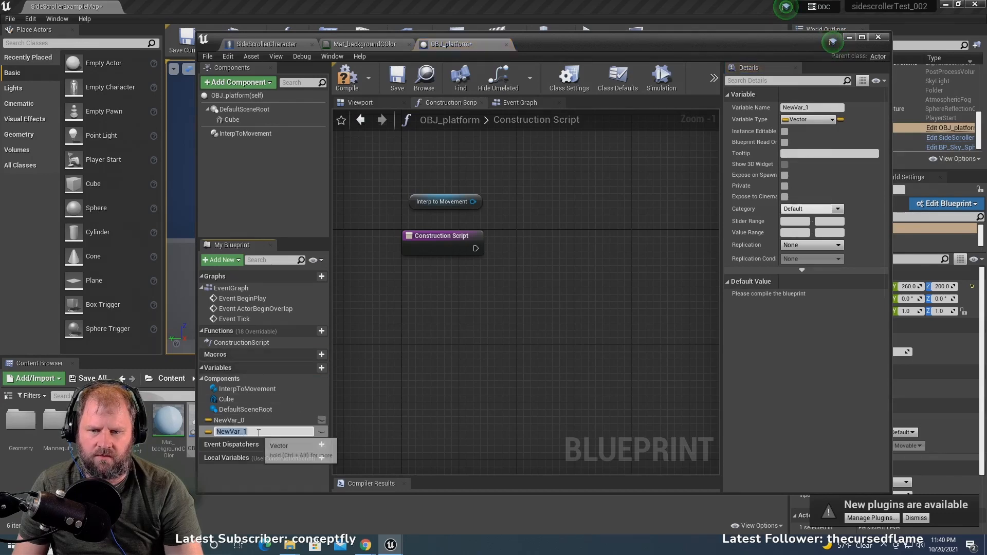
{"action": "left_click", "coordinate": [813, 107]}
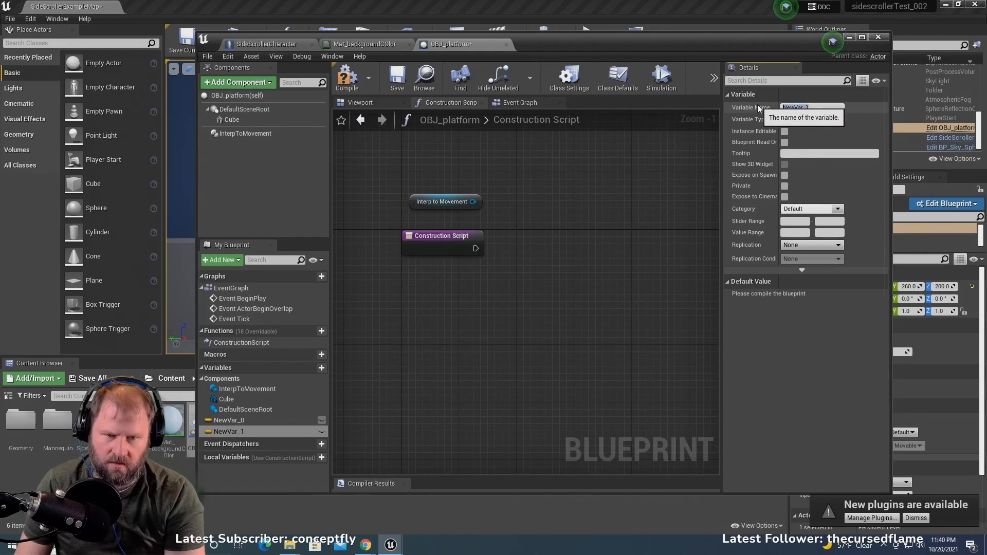
{"action": "type", "text": "L"}
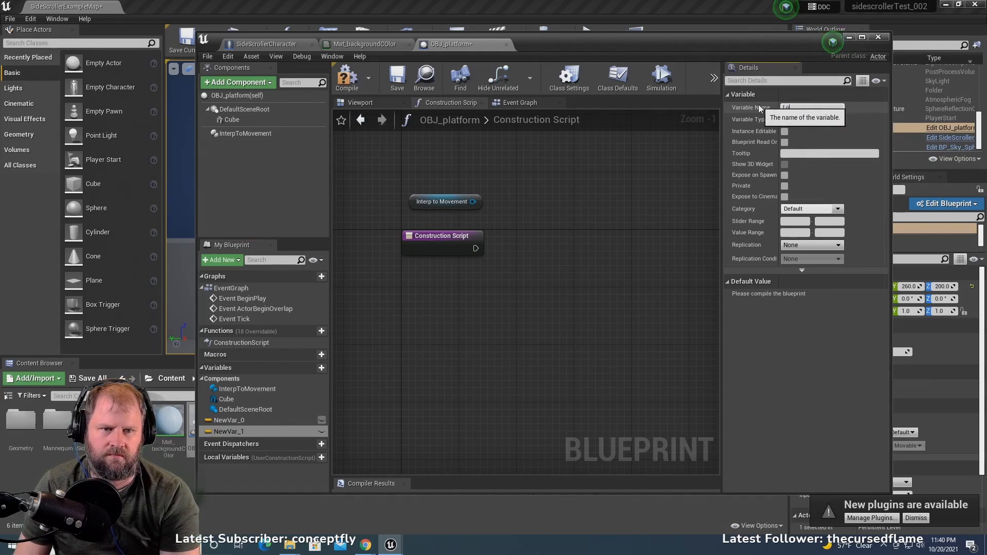
{"action": "type", "text": "oc_01"}
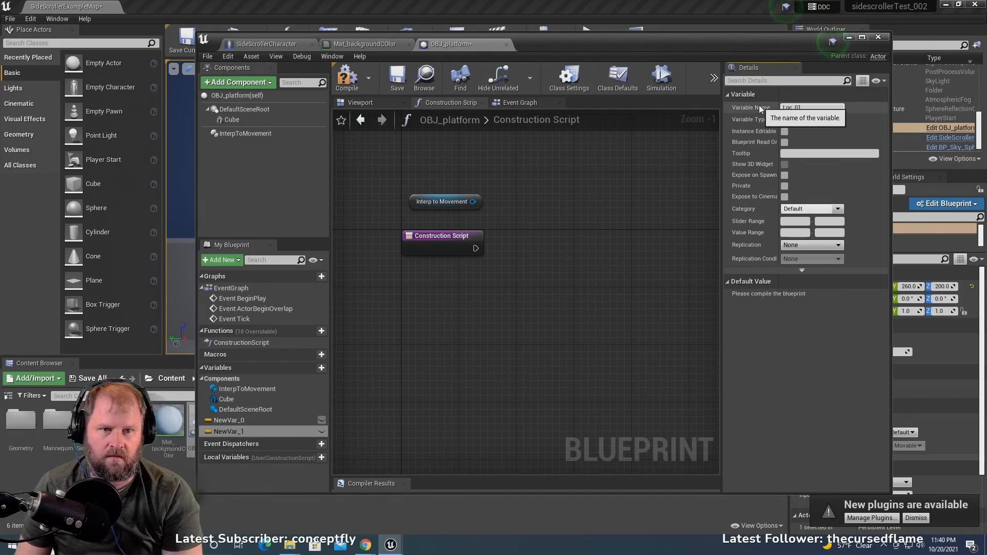
{"action": "key", "text": "Return"}
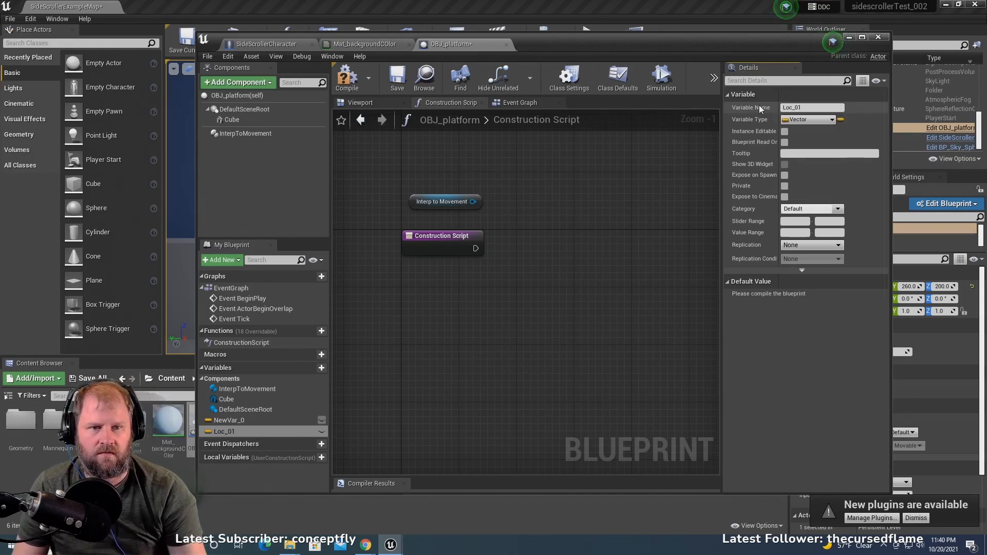
- Rename the variable NewVar_0 to Loc_02 and enable Instance Editable, Blueprint Read Only and Show 3D Widget for it
{"action": "left_click", "coordinate": [270, 420]}
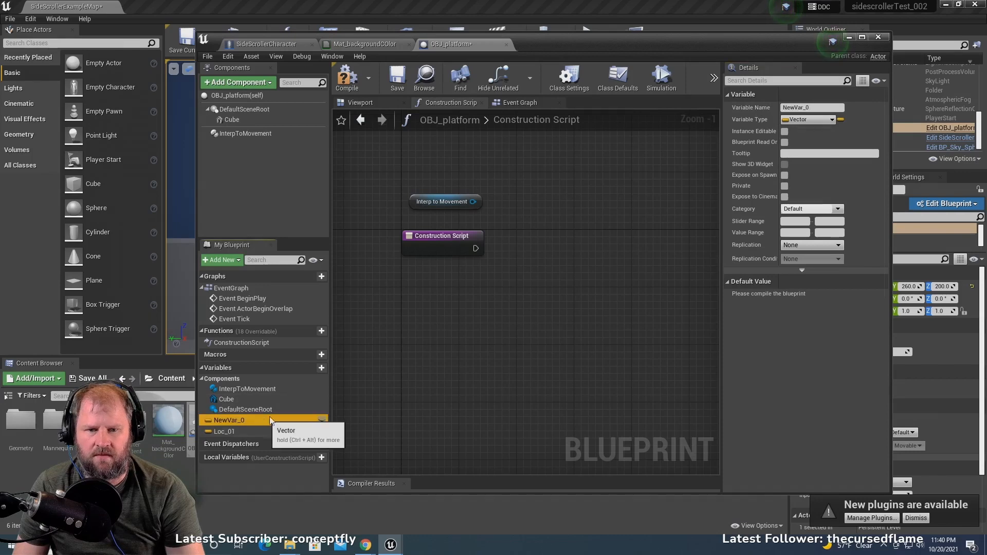
{"action": "left_click", "coordinate": [805, 108]}
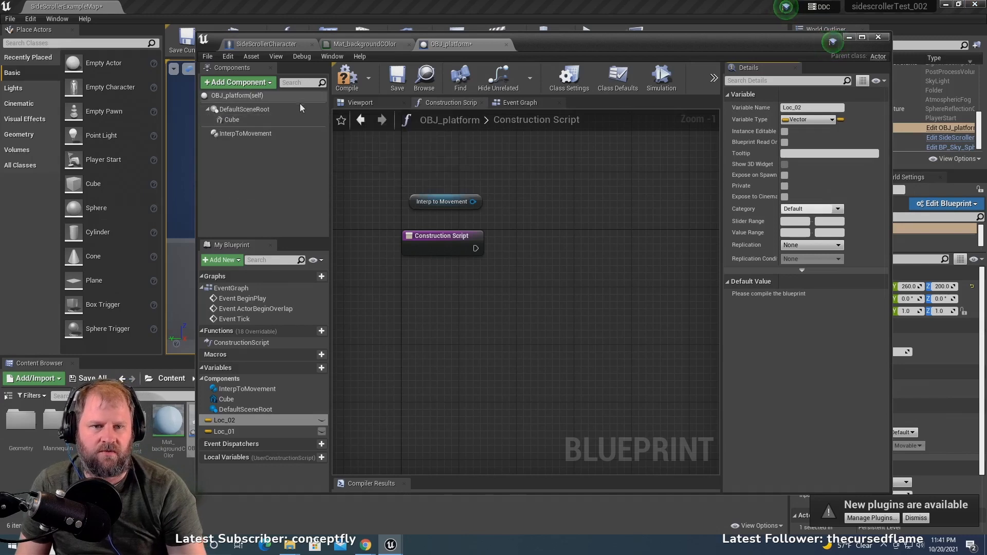
{"action": "left_click", "coordinate": [785, 132]}
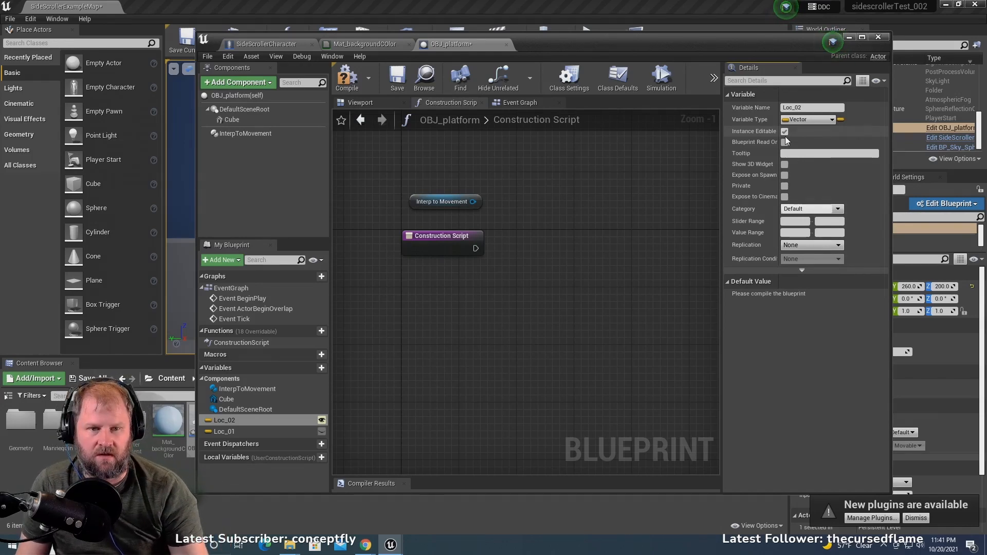
{"action": "left_click", "coordinate": [785, 142]}
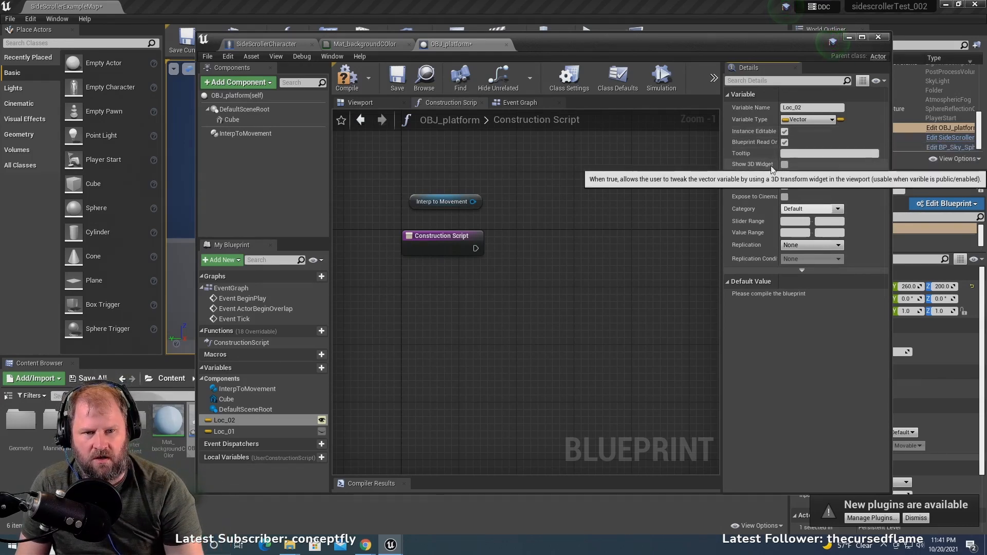
{"action": "left_click", "coordinate": [785, 165]}
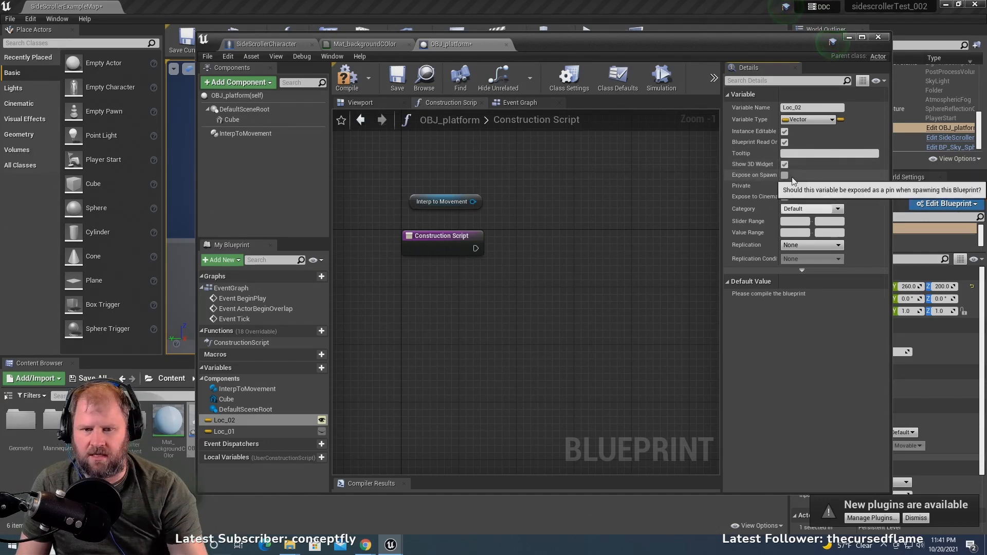
- Enable Instance Editable, Blueprint Read Only and Show 3D Widget for the Loc_01 variable
{"action": "left_click", "coordinate": [289, 431]}
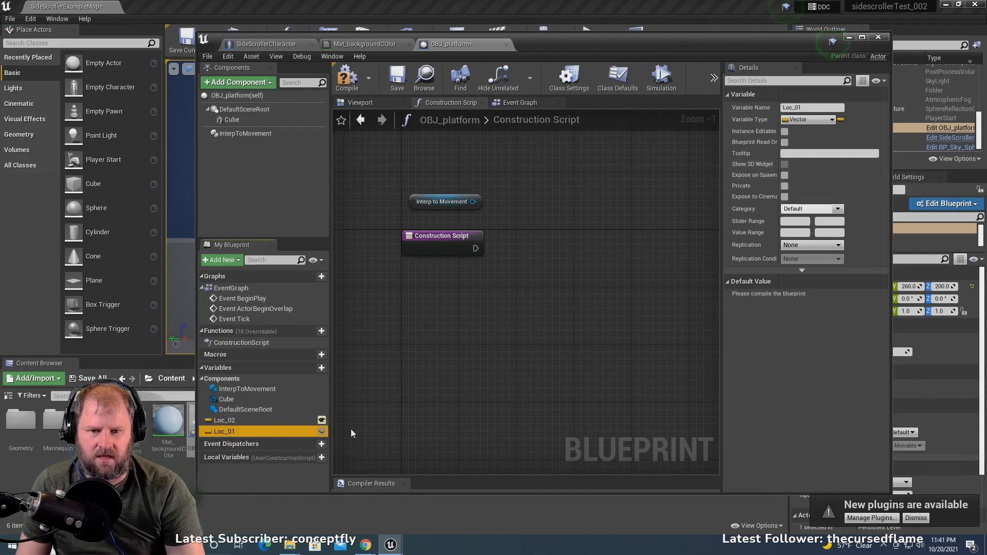
{"action": "left_click", "coordinate": [784, 142]}
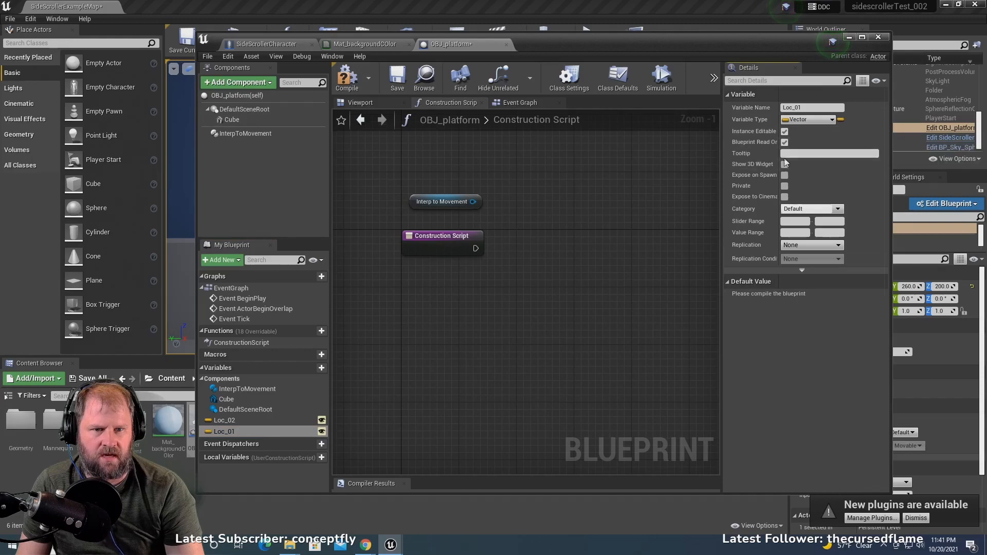
{"action": "left_click", "coordinate": [785, 165]}
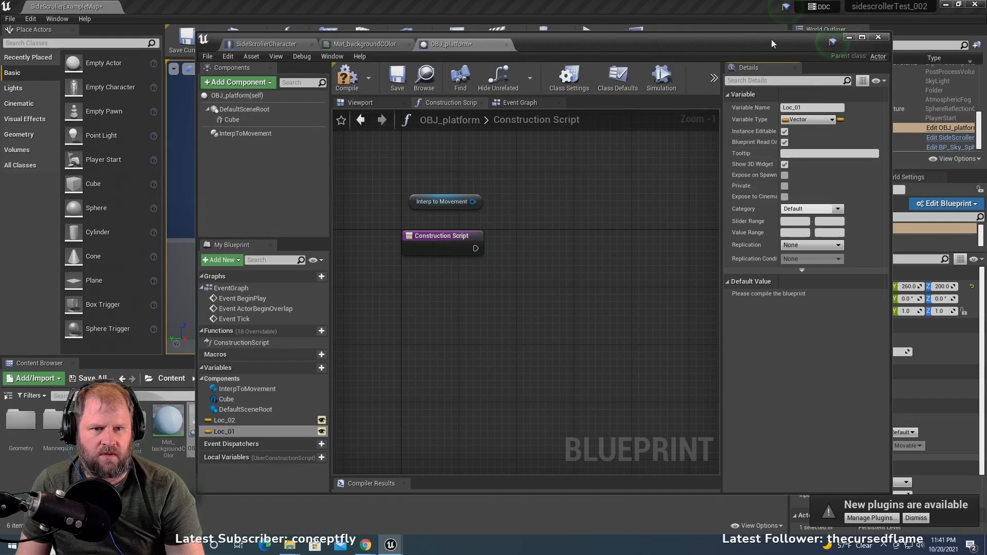
- Uncover the level viewport behind the blueprint editor and compile the OBJ_platform blueprint
{"action": "left_click_drag", "start_coordinate": [771, 39], "coordinate": [760, 397]}
{"action": "scroll", "coordinate": [546, 293], "scroll_direction": "up", "scroll_amount": 4}
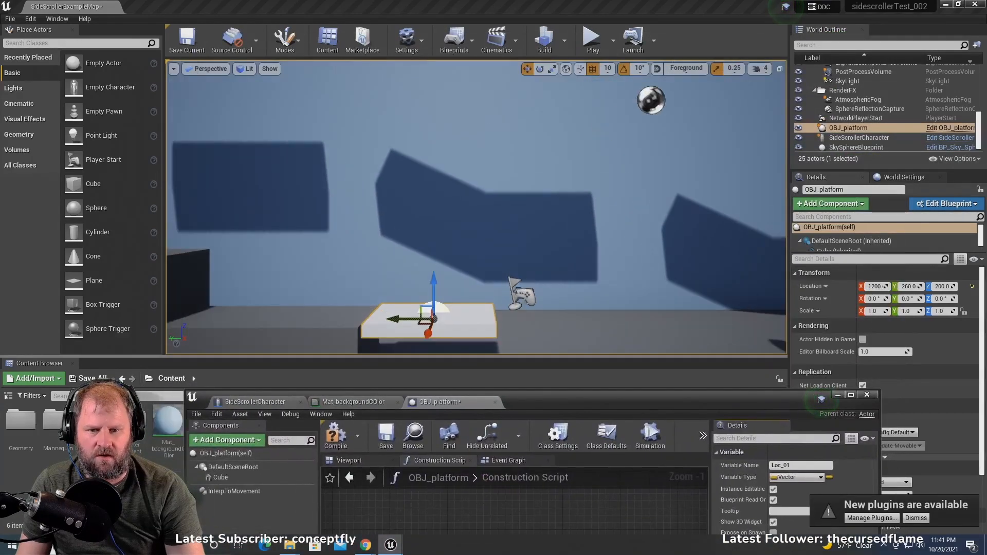
{"action": "middle_click_drag", "start_coordinate": [545, 293], "coordinate": [514, 342]}
{"action": "scroll", "coordinate": [545, 293], "scroll_direction": "up", "scroll_amount": 6}
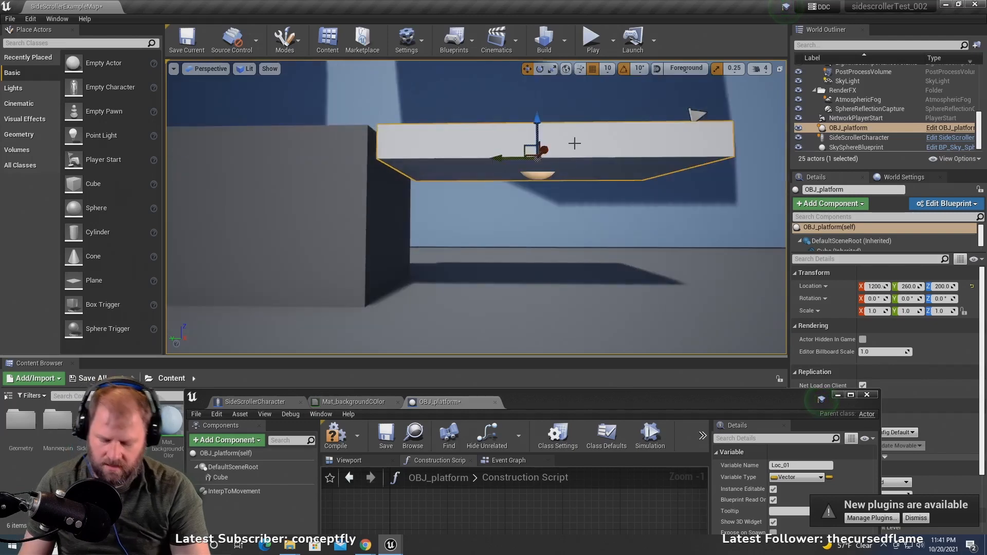
{"action": "key", "text": "f"}
{"action": "right_click_drag", "start_coordinate": [464, 142], "coordinate": [464, 170]}
{"action": "scroll", "coordinate": [412, 209], "scroll_direction": "up", "scroll_amount": 5}
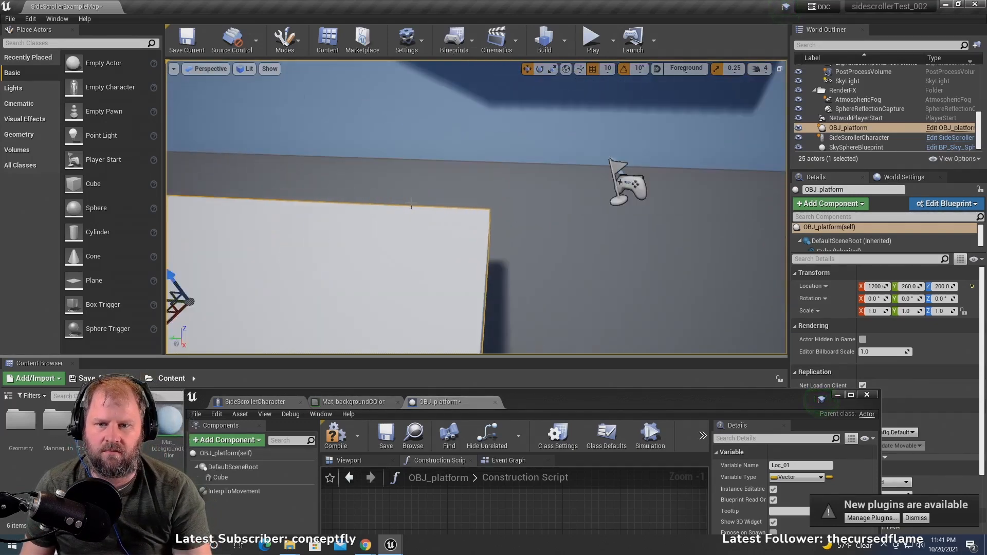
{"action": "scroll", "coordinate": [412, 210], "scroll_direction": "down", "scroll_amount": 2}
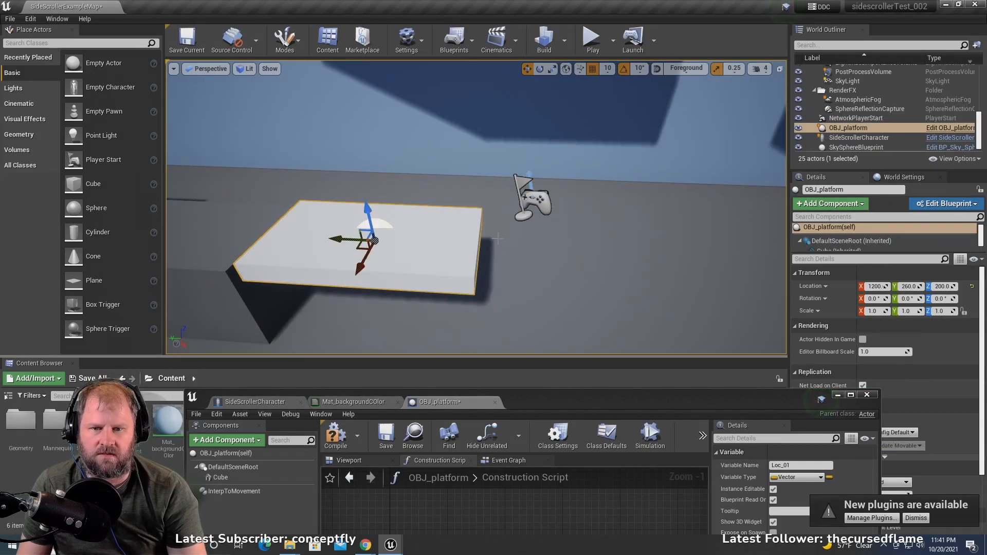
{"action": "left_click", "coordinate": [336, 434]}
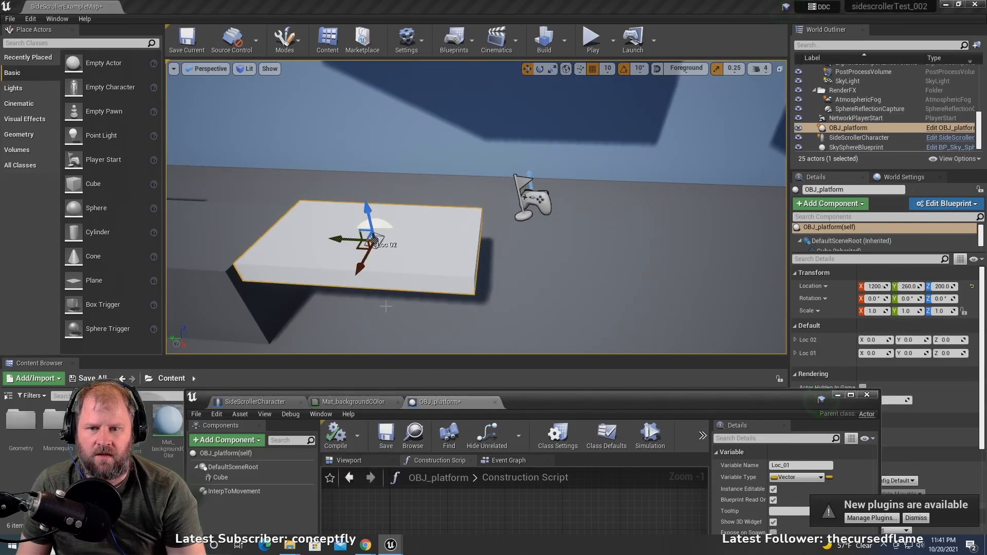
- Move the existing platform's Loc_01 point along the Y axis to about -1010, near the stepped block across the level
{"action": "left_click", "coordinate": [385, 238]}
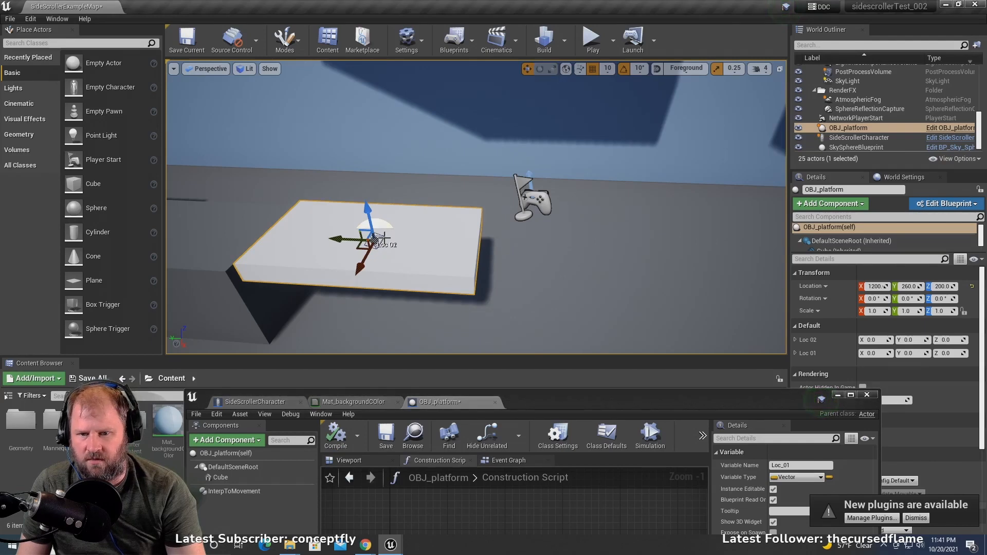
{"action": "scroll", "coordinate": [382, 237], "scroll_direction": "down", "scroll_amount": 4}
{"action": "left_click_drag", "start_coordinate": [389, 226], "coordinate": [510, 257]}
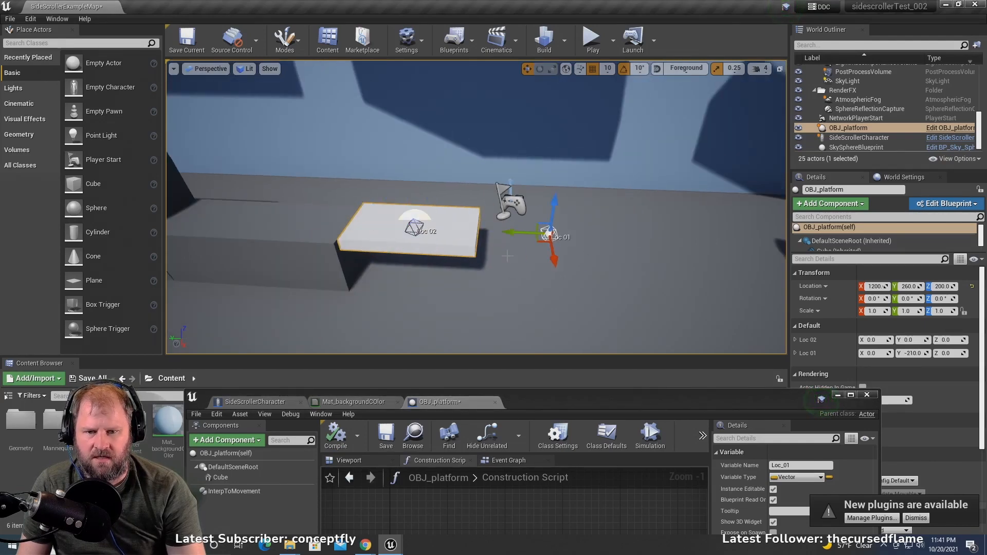
{"action": "scroll", "coordinate": [505, 241], "scroll_direction": "down", "scroll_amount": 4}
{"action": "scroll", "coordinate": [494, 223], "scroll_direction": "down", "scroll_amount": 3}
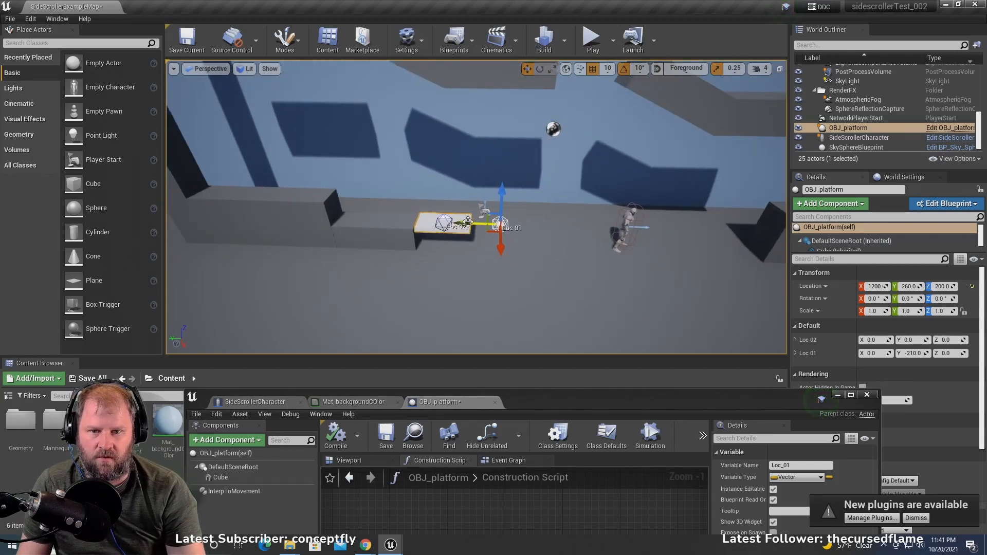
{"action": "left_click_drag", "start_coordinate": [420, 231], "coordinate": [685, 255]}
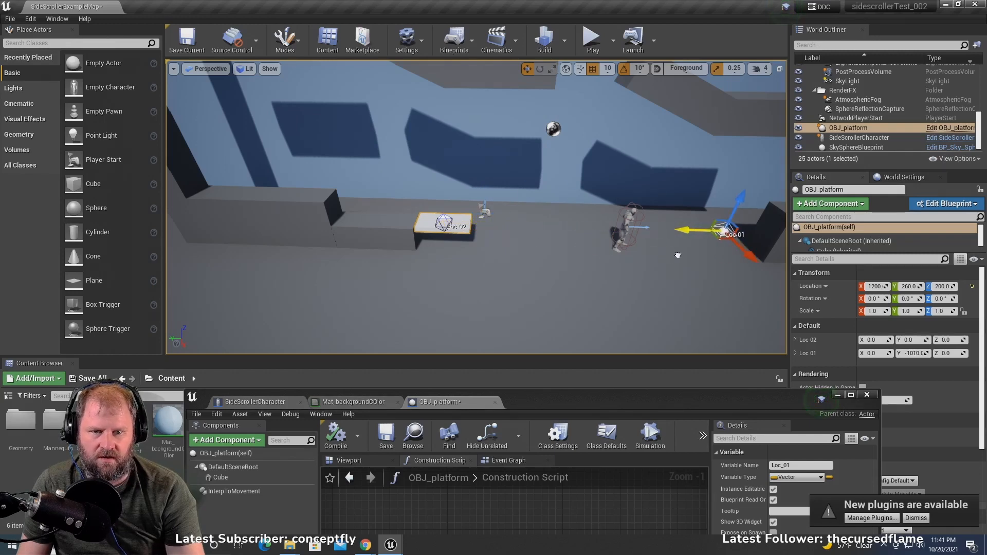
{"action": "right_click_drag", "start_coordinate": [488, 264], "coordinate": [409, 254]}
{"action": "scroll", "coordinate": [404, 256], "scroll_direction": "up", "scroll_amount": 4}
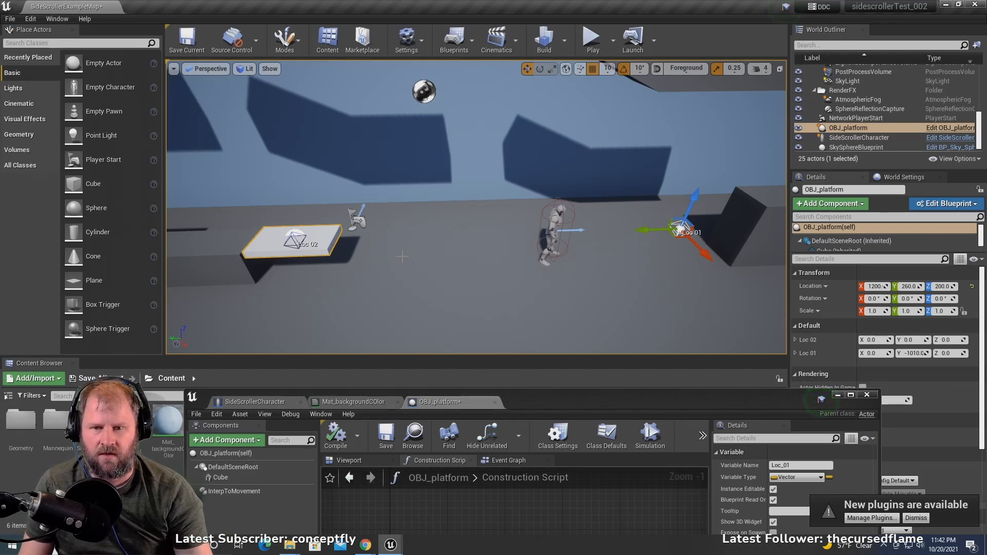
{"action": "scroll", "coordinate": [407, 223], "scroll_direction": "down", "scroll_amount": 3}
{"action": "mouse_move", "coordinate": [385, 231]}
{"action": "left_mouse_down", "text": "alt"}
{"action": "mouse_move", "coordinate": [406, 231]}
{"action": "mouse_move", "coordinate": [385, 231]}
{"action": "left_mouse_up", "text": "alt"}
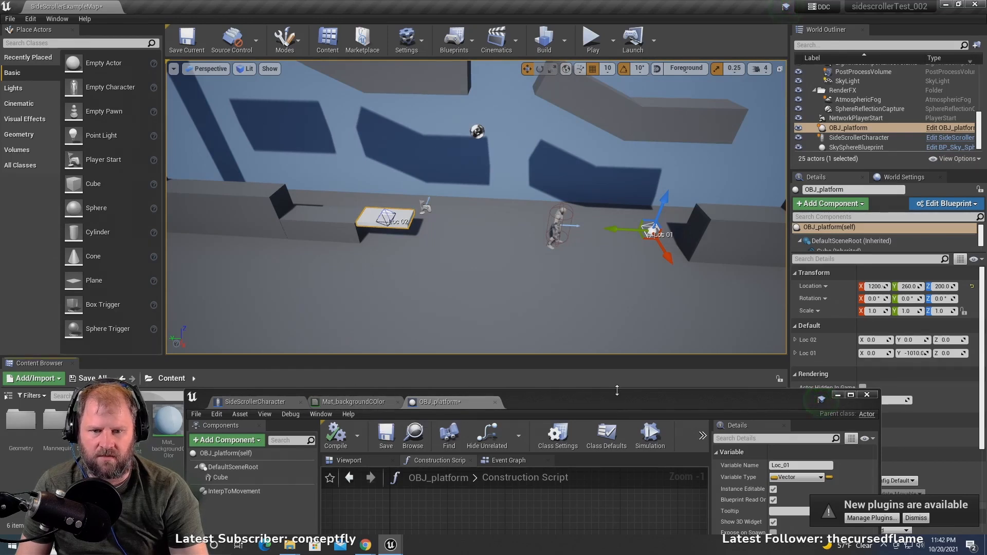
- Place a second OBJ_platform instance in the level and position it on the upper step of the block, at about Y -1410 and Z 420
{"action": "left_click_drag", "start_coordinate": [612, 393], "coordinate": [773, 441]}
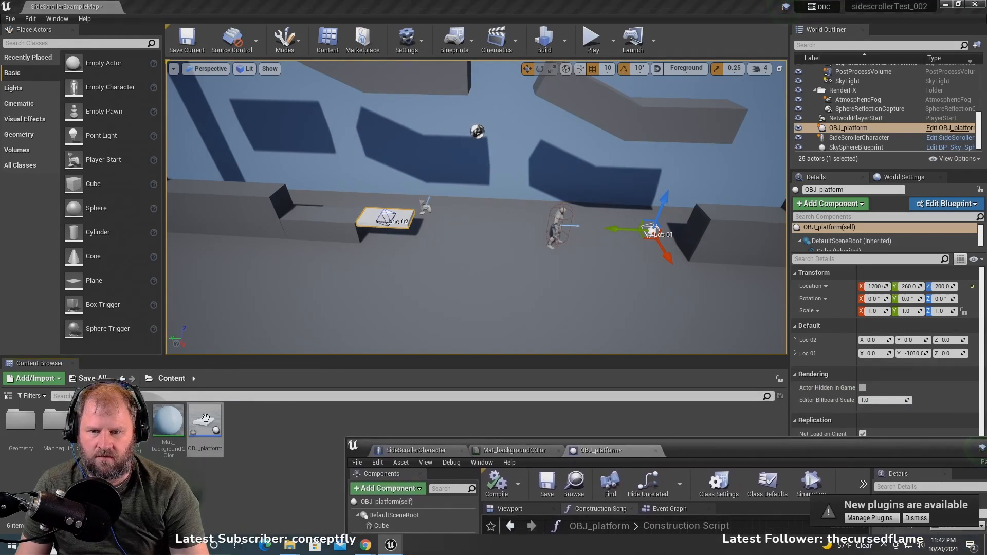
{"action": "left_click_drag", "start_coordinate": [205, 419], "coordinate": [745, 213]}
{"action": "key", "text": "f"}
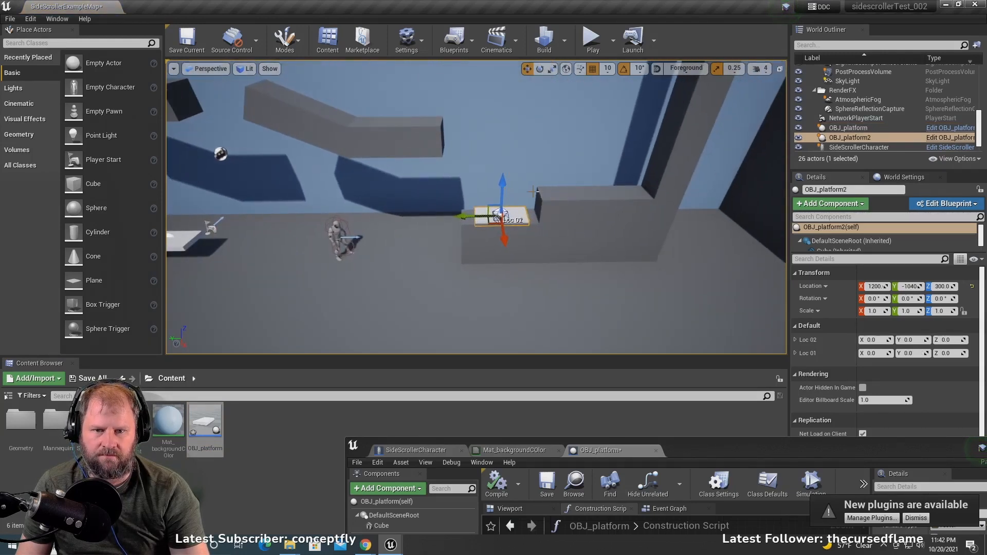
{"action": "left_click_drag", "start_coordinate": [506, 184], "coordinate": [506, 137]}
{"action": "left_click_drag", "start_coordinate": [460, 170], "coordinate": [569, 170]}
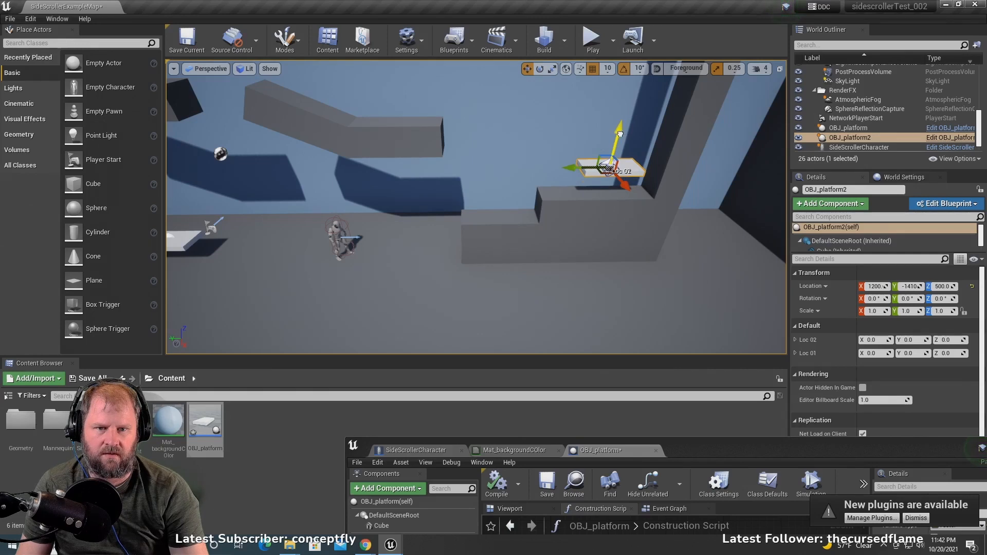
{"action": "left_click_drag", "start_coordinate": [620, 134], "coordinate": [612, 155]}
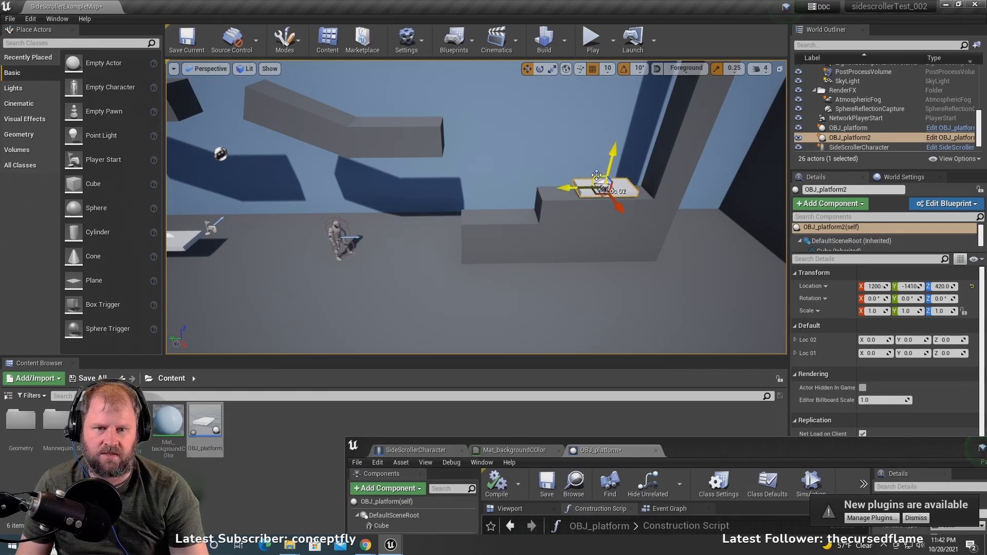
- Move Pillar2 along the Y axis away from the stepped block to open a gap between them
{"action": "key", "text": "d"}
{"action": "right_click_drag", "start_coordinate": [597, 176], "coordinate": [596, 175]}
{"action": "left_click", "coordinate": [514, 168]}
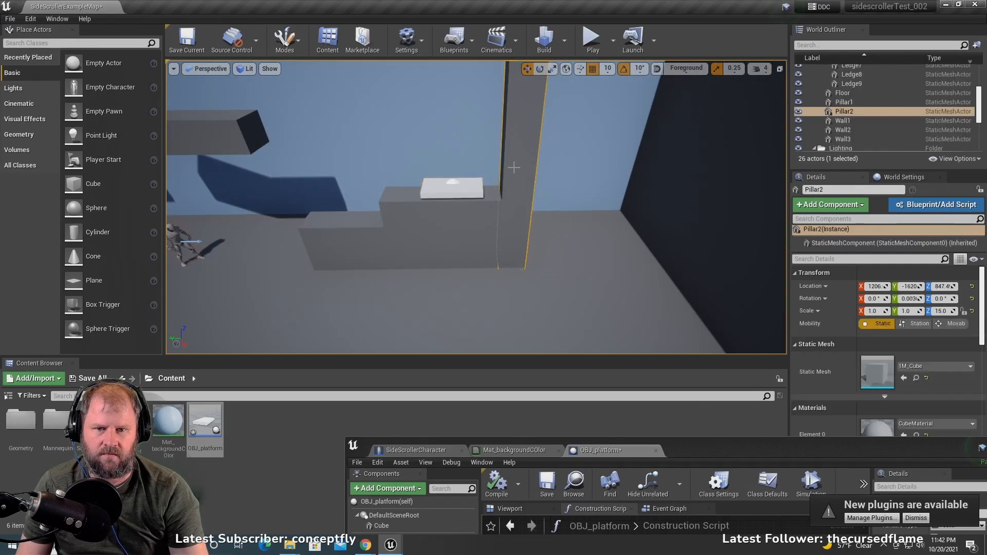
{"action": "scroll", "coordinate": [513, 148], "scroll_direction": "down", "scroll_amount": 3}
{"action": "left_click_drag", "start_coordinate": [467, 108], "coordinate": [560, 120]}
- Move the second platform into the gap between the stepped block and Pillar2, at about Y -1720 and Z 140
{"action": "left_click", "coordinate": [462, 191]}
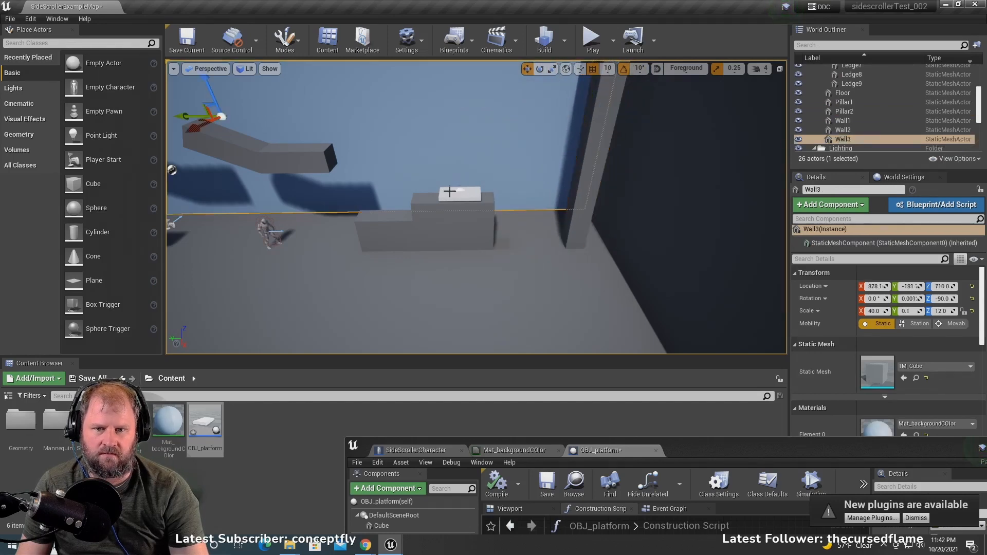
{"action": "left_click_drag", "start_coordinate": [425, 194], "coordinate": [485, 183]}
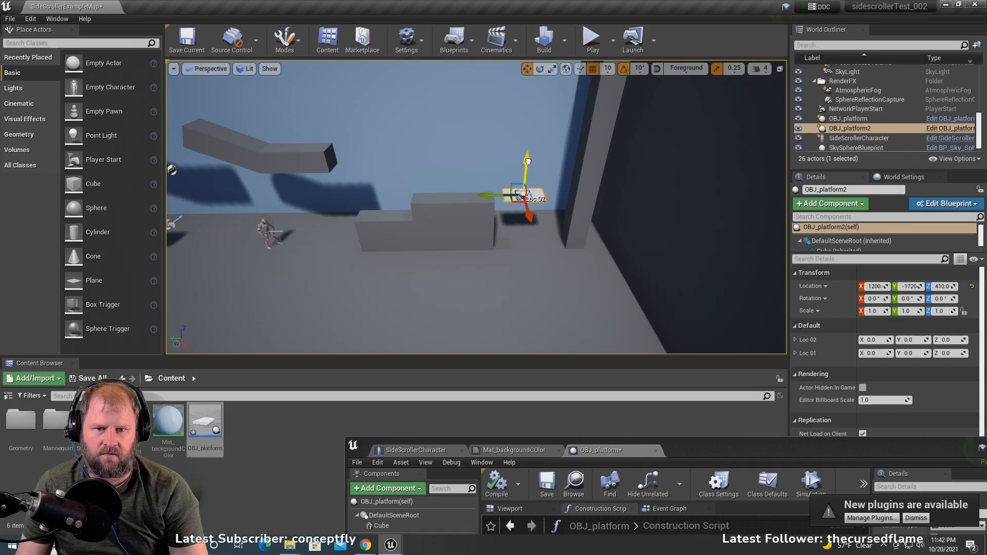
{"action": "scroll", "coordinate": [503, 208], "scroll_direction": "up", "scroll_amount": 3}
{"action": "left_click_drag", "start_coordinate": [543, 155], "coordinate": [536, 219]}
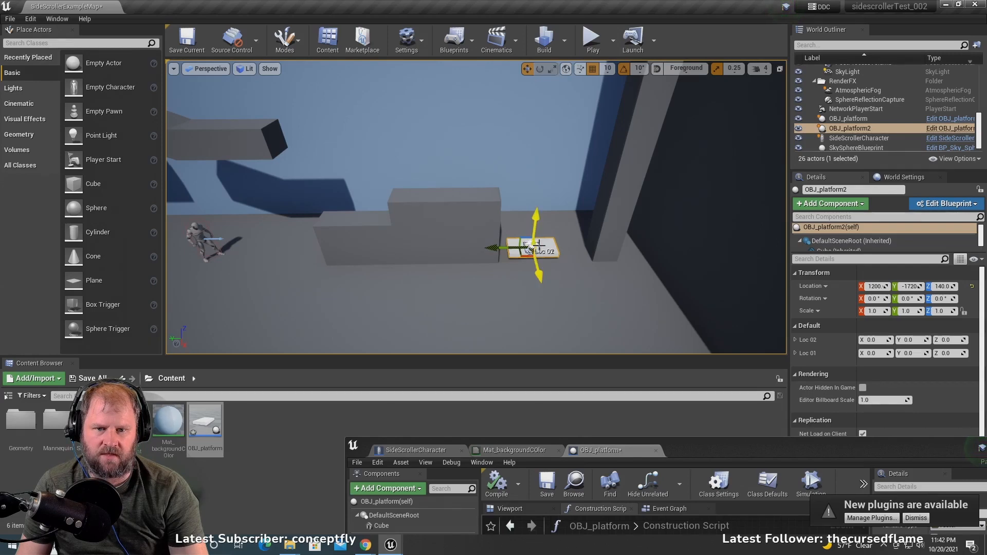
- Raise the second platform's Loc_01 point straight up to about Z 740
{"action": "scroll", "coordinate": [526, 249], "scroll_direction": "up", "scroll_amount": 5}
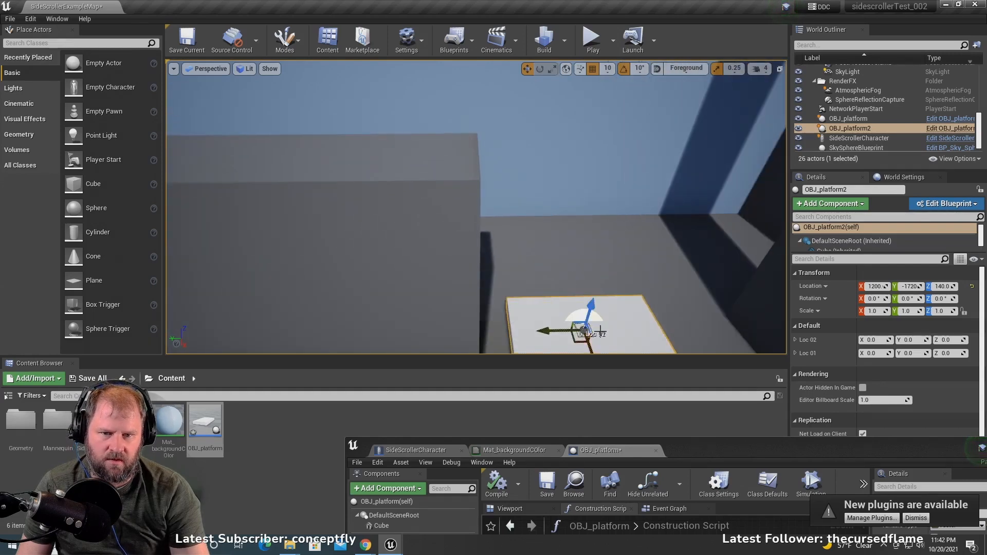
{"action": "left_click_drag", "start_coordinate": [598, 306], "coordinate": [617, 231]}
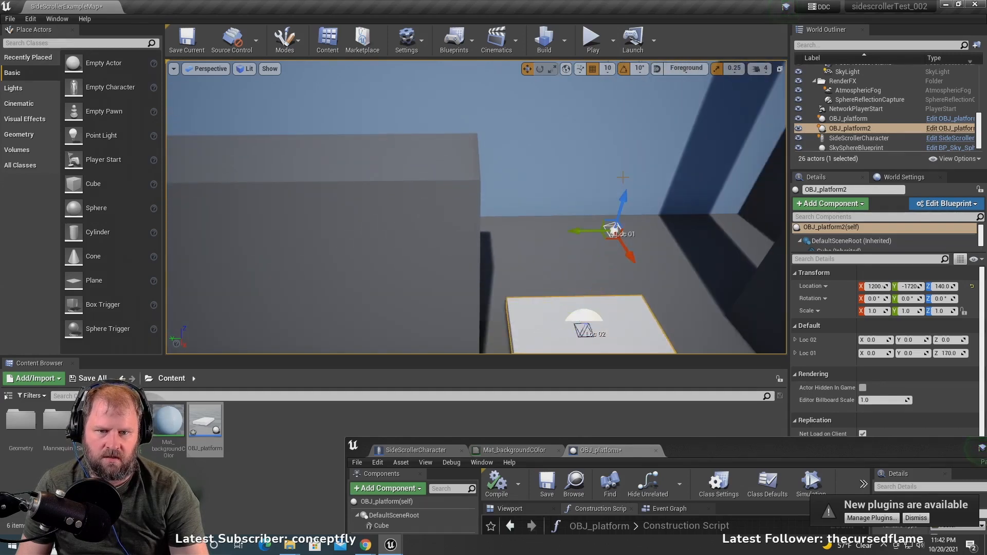
{"action": "scroll", "coordinate": [618, 231], "scroll_direction": "down", "scroll_amount": 5}
{"action": "left_click_drag", "start_coordinate": [506, 212], "coordinate": [512, 68]}
{"action": "scroll", "coordinate": [499, 113], "scroll_direction": "down", "scroll_amount": 3}
{"action": "right_click_drag", "start_coordinate": [506, 78], "coordinate": [497, 75]}
{"action": "right_click_drag", "start_coordinate": [497, 162], "coordinate": [479, 159]}
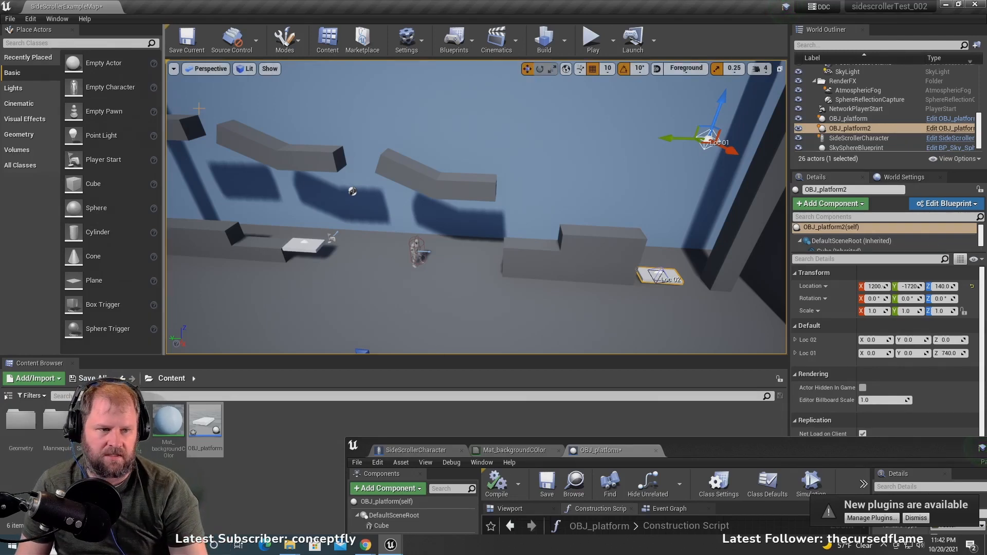
- Add a Float variable named duration to the OBJ_platform blueprint
{"action": "left_click_drag", "start_coordinate": [775, 458], "coordinate": [570, 75]}
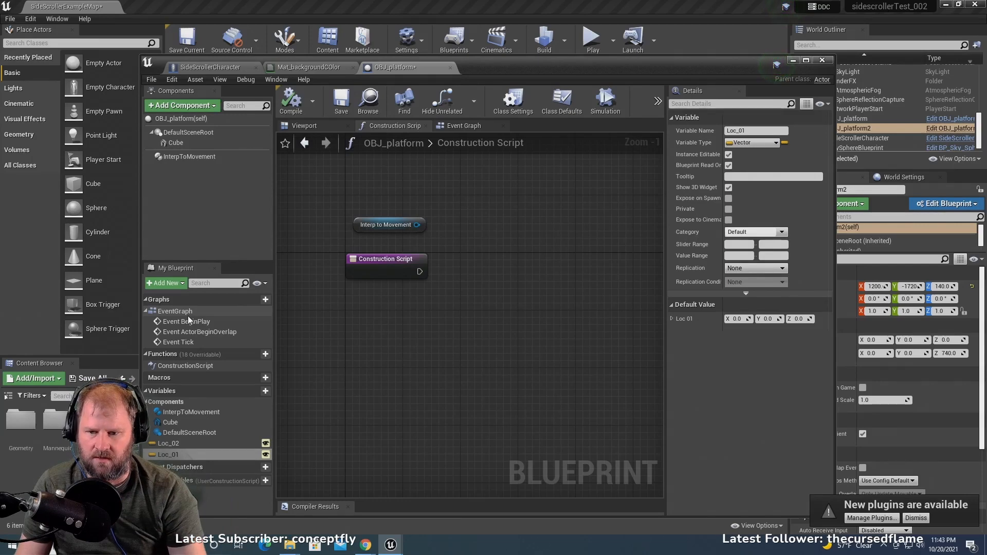
{"action": "left_click", "coordinate": [257, 392]}
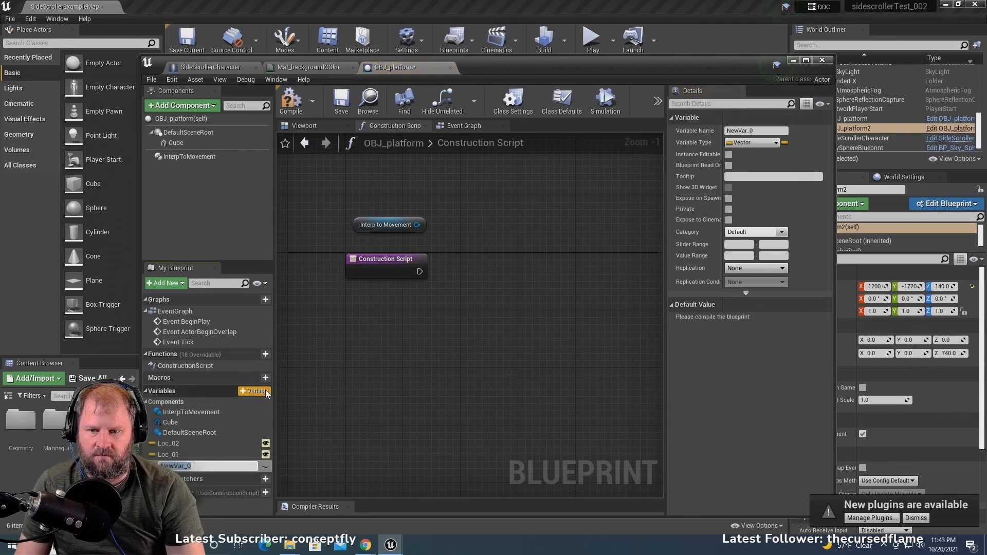
{"action": "type", "text": "duration"}
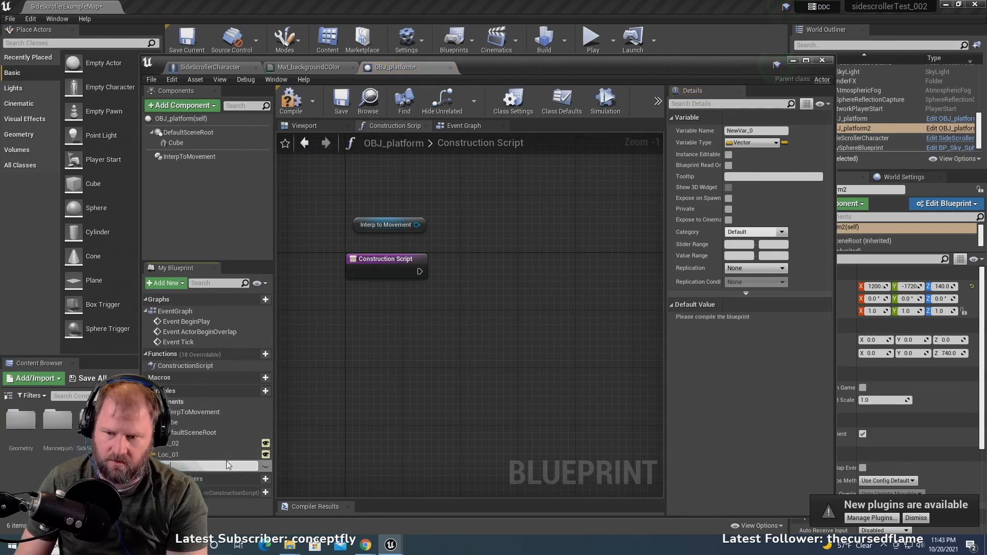
{"action": "key", "text": "Return"}
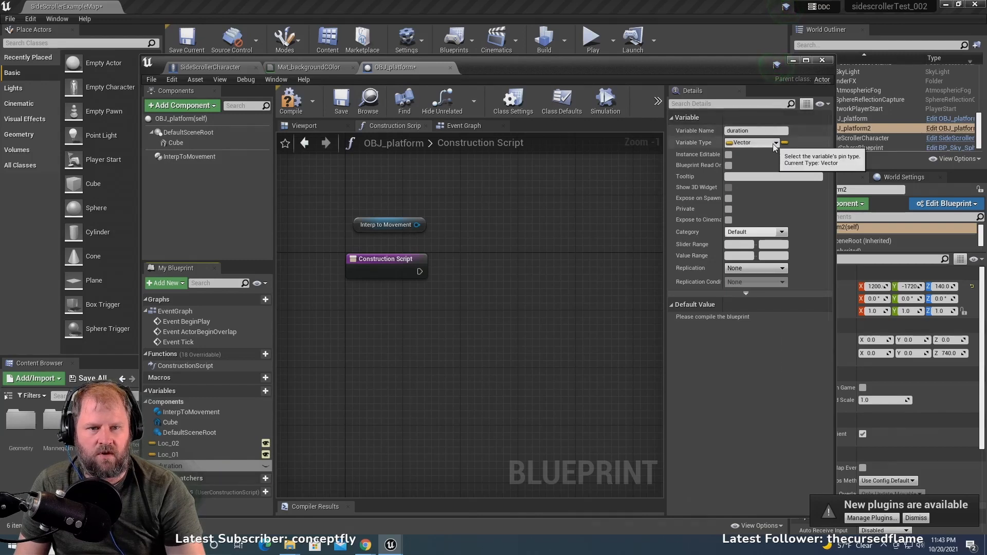
{"action": "left_click", "coordinate": [756, 143]}
{"action": "left_click", "coordinate": [723, 211]}
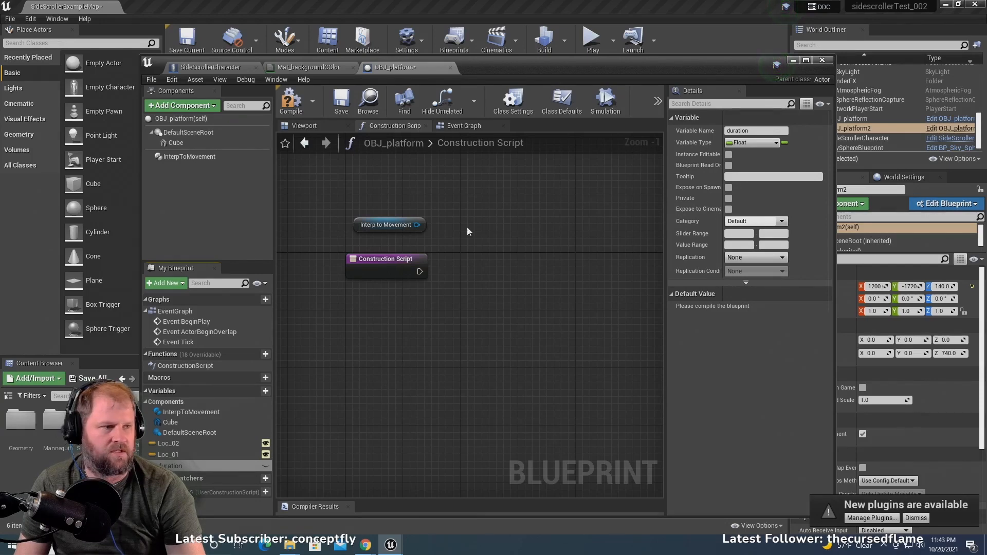
{"action": "mouse_move", "coordinate": [473, 288]}
{"action": "right_mouse_down"}
{"action": "mouse_move", "coordinate": [419, 316]}
{"action": "mouse_move", "coordinate": [467, 305]}
{"action": "right_mouse_up"}
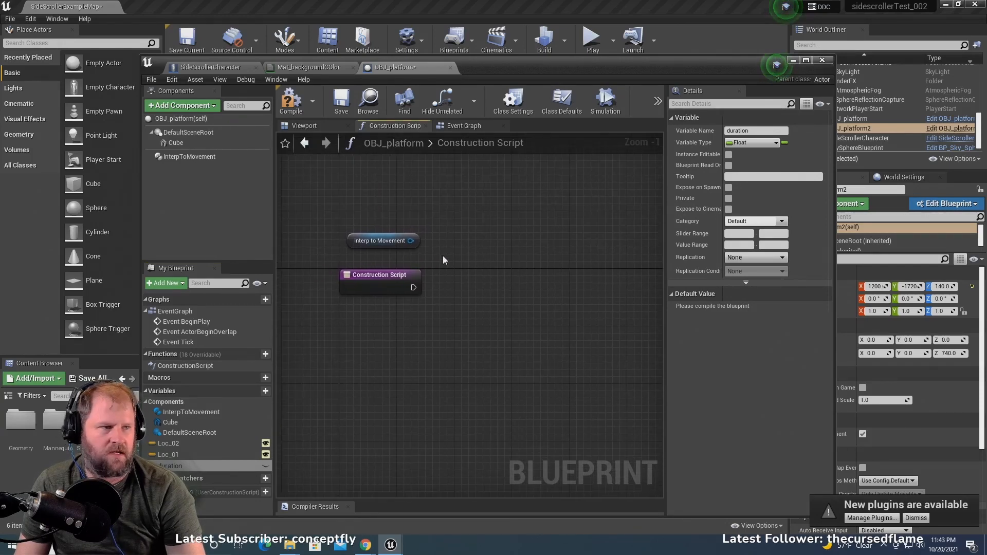
{"action": "right_click_drag", "start_coordinate": [492, 255], "coordinate": [465, 260]}
{"action": "right_click_drag", "start_coordinate": [465, 260], "coordinate": [459, 260]}
{"action": "left_click_drag", "start_coordinate": [381, 293], "coordinate": [495, 246]}
{"action": "type", "text": "set cont"}
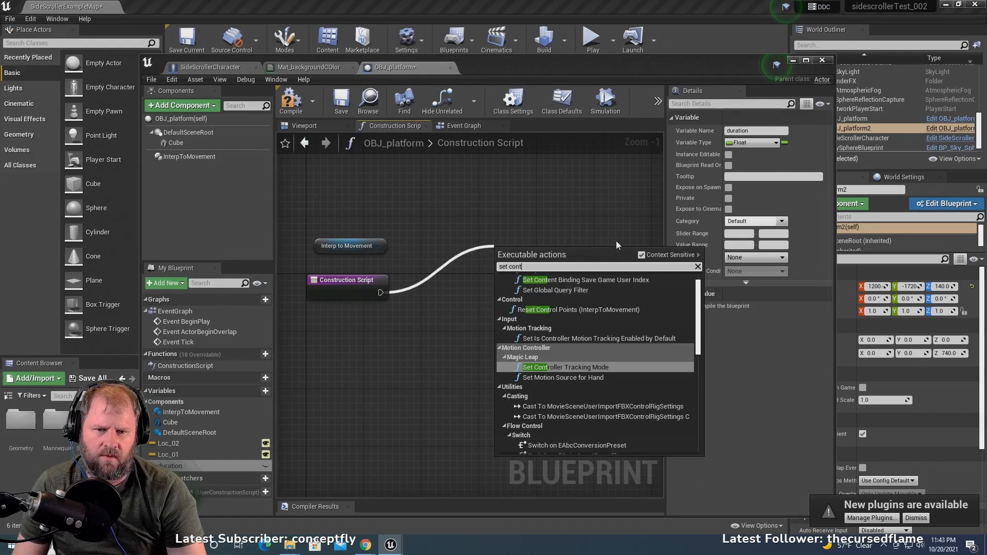
{"action": "left_click", "coordinate": [612, 242]}
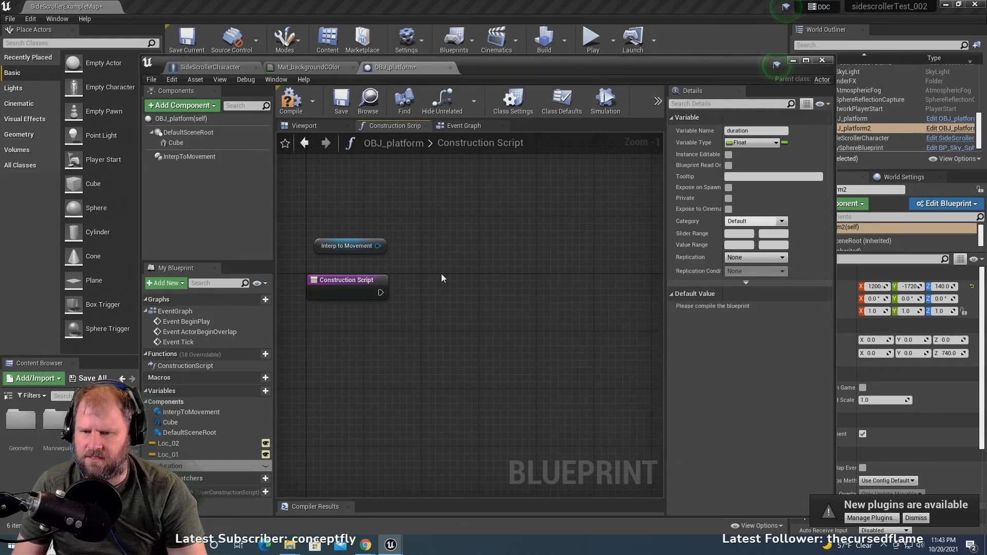
- Add one element to the InterpToMovement component's Control Points array and compile the blueprint
{"action": "left_click", "coordinate": [291, 100]}
{"action": "left_click", "coordinate": [215, 157]}
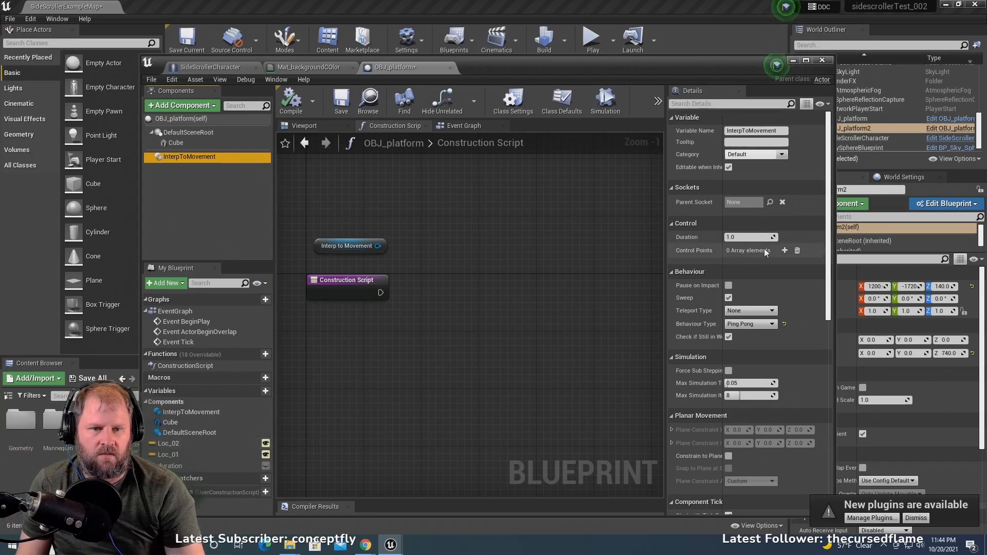
{"action": "left_click", "coordinate": [785, 251]}
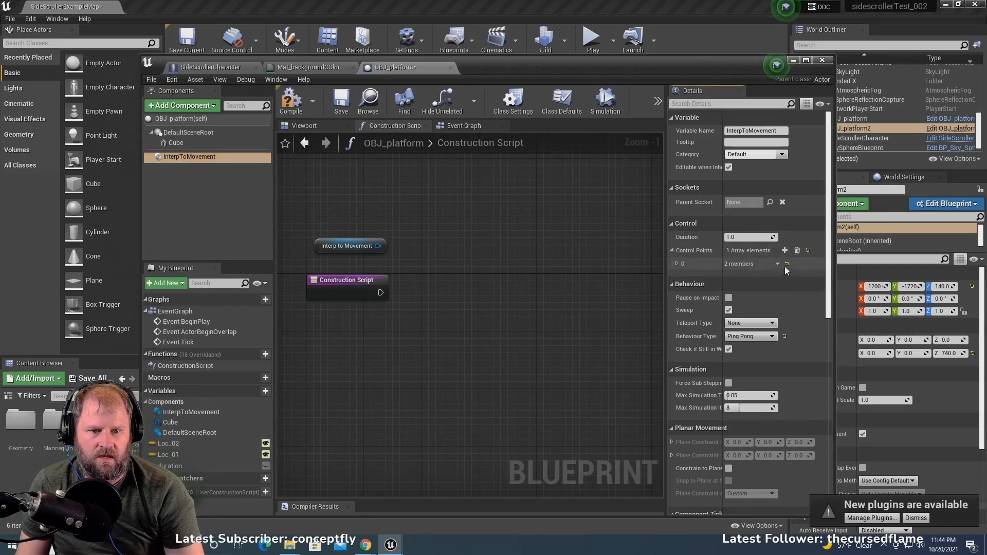
{"action": "left_click", "coordinate": [778, 263]}
{"action": "left_click", "coordinate": [793, 249]}
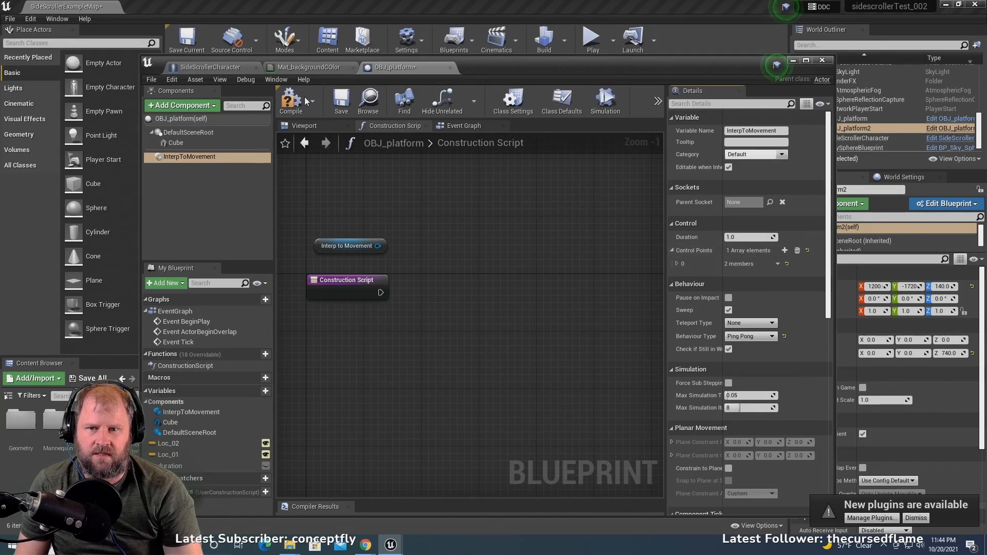
{"action": "left_click", "coordinate": [291, 101]}
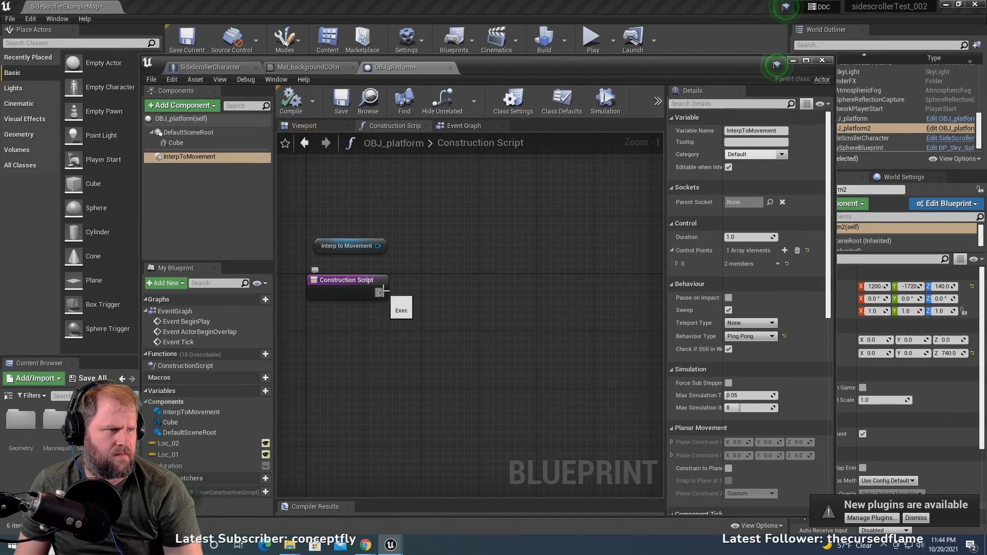
{"action": "left_click_drag", "start_coordinate": [381, 292], "coordinate": [508, 259]}
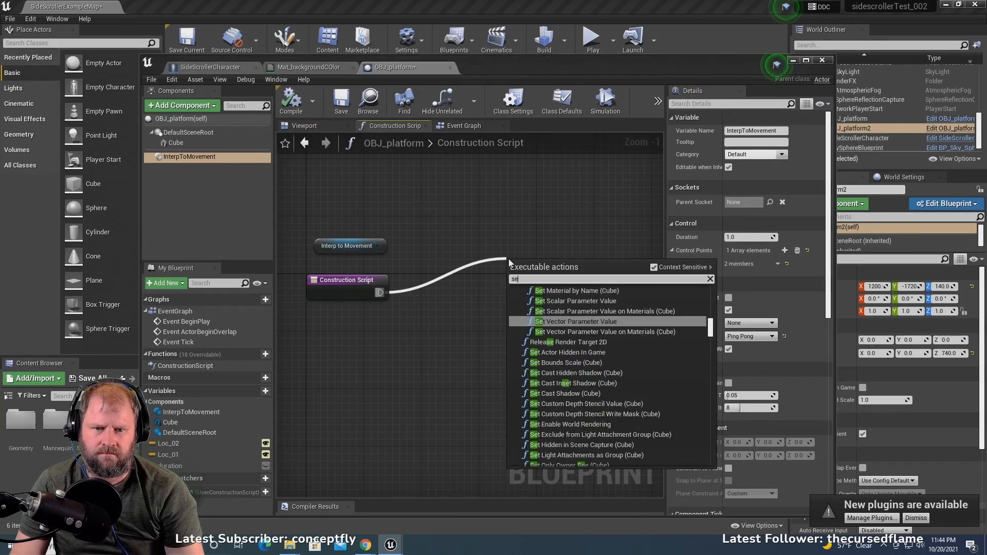
{"action": "type", "text": "set con"}
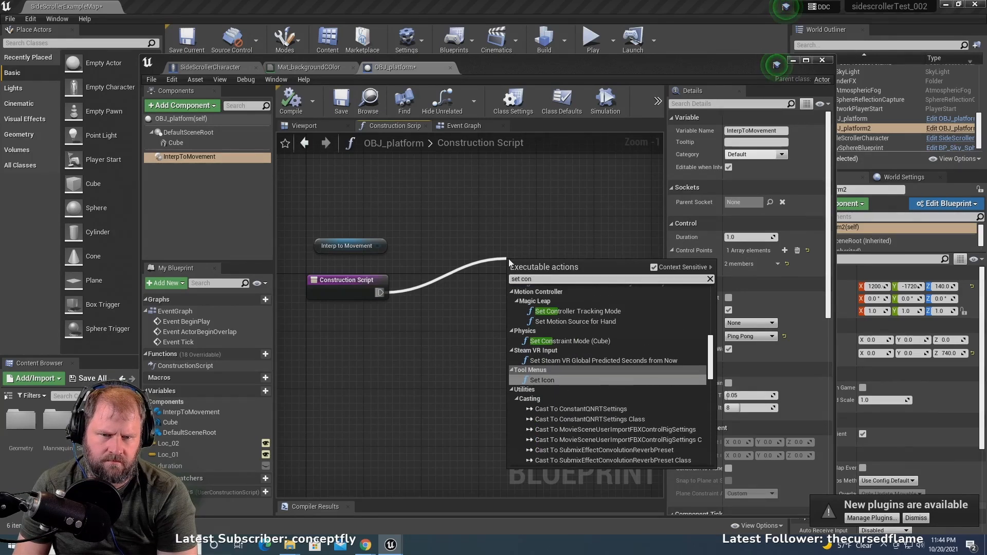
{"action": "key", "text": "BackSpace"}
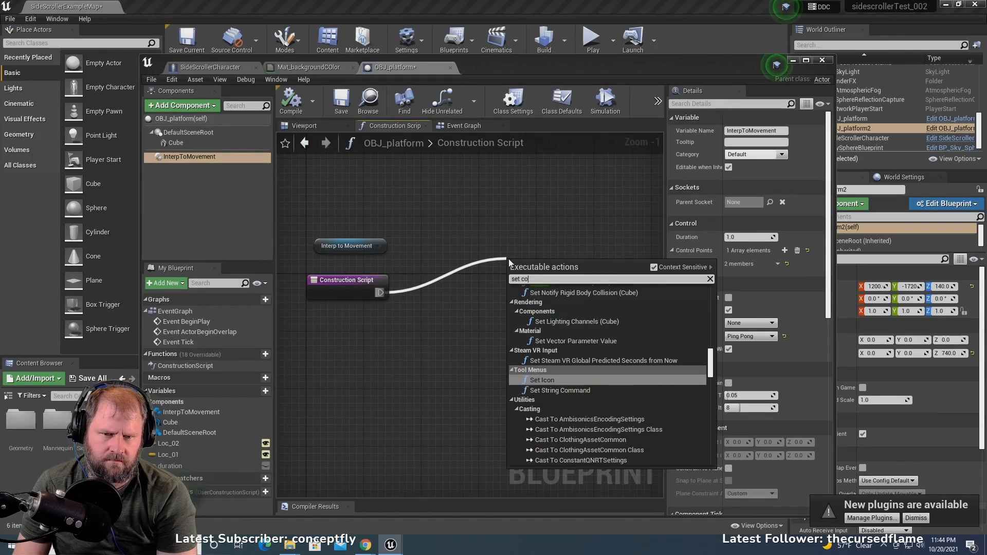
{"action": "key", "text": "BackSpace"}
{"action": "key", "text": "BackSpace"}
{"action": "type", "text": "int"}
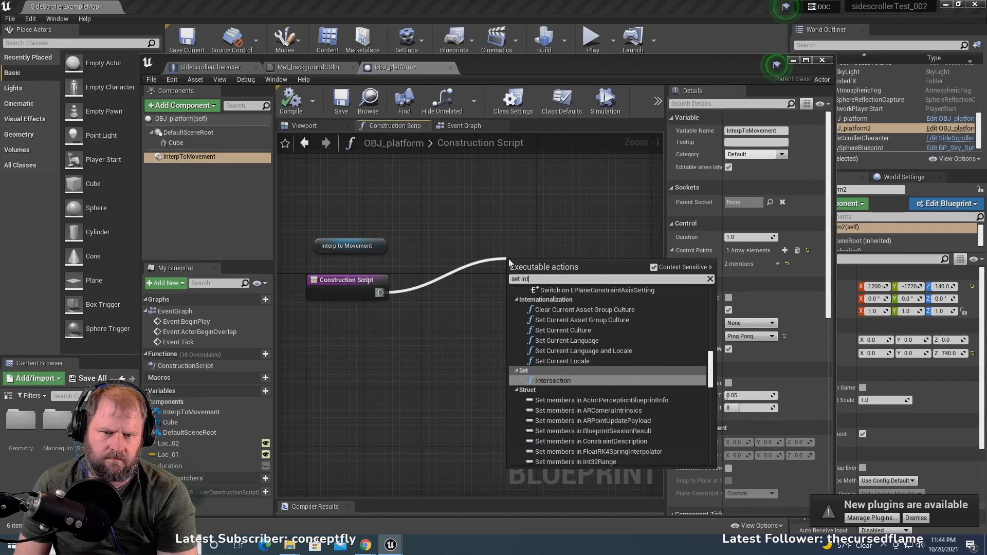
{"action": "type", "text": "er"}
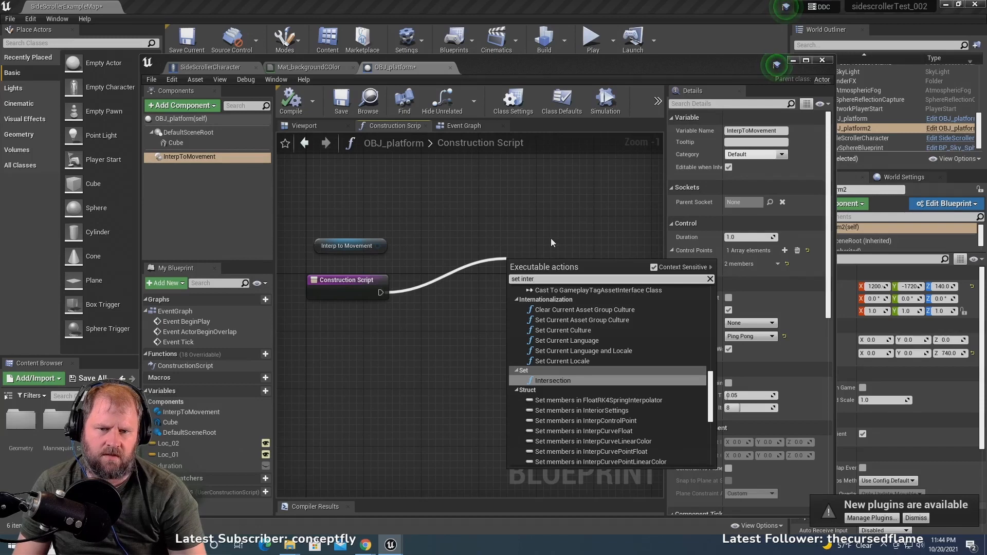
{"action": "scroll", "coordinate": [579, 357], "scroll_direction": "down", "scroll_amount": 3}
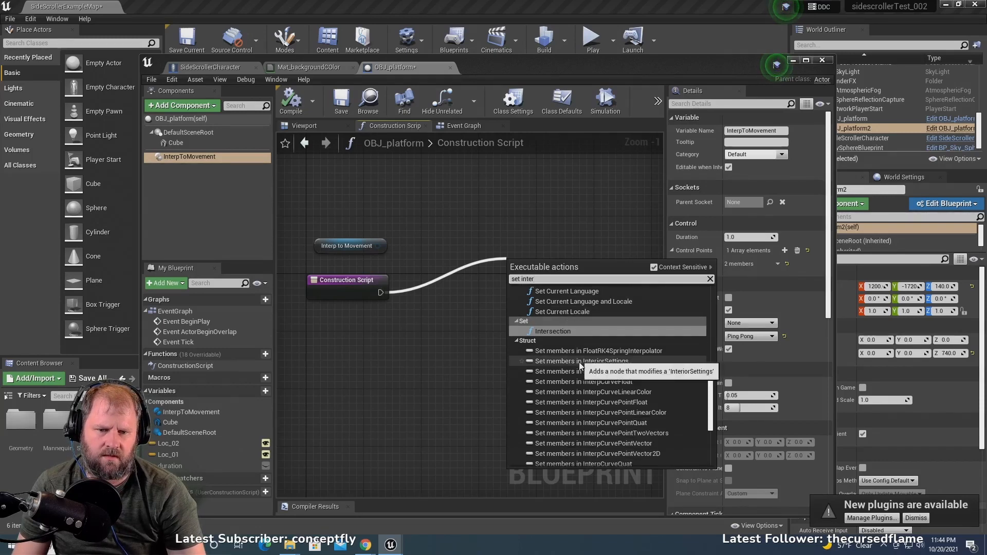
{"action": "scroll", "coordinate": [588, 384], "scroll_direction": "down", "scroll_amount": 4}
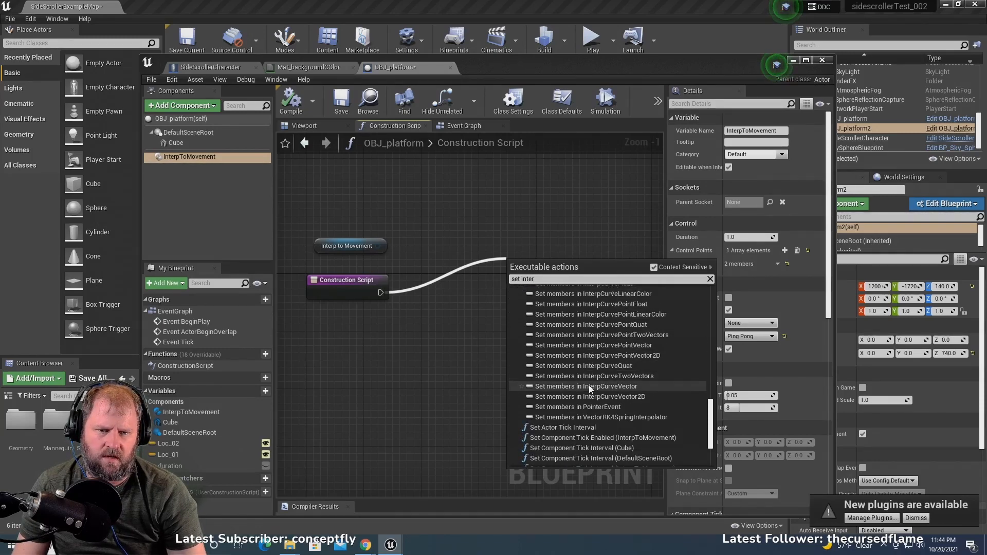
{"action": "scroll", "coordinate": [591, 388], "scroll_direction": "down", "scroll_amount": 2}
{"action": "left_click", "coordinate": [480, 215]}
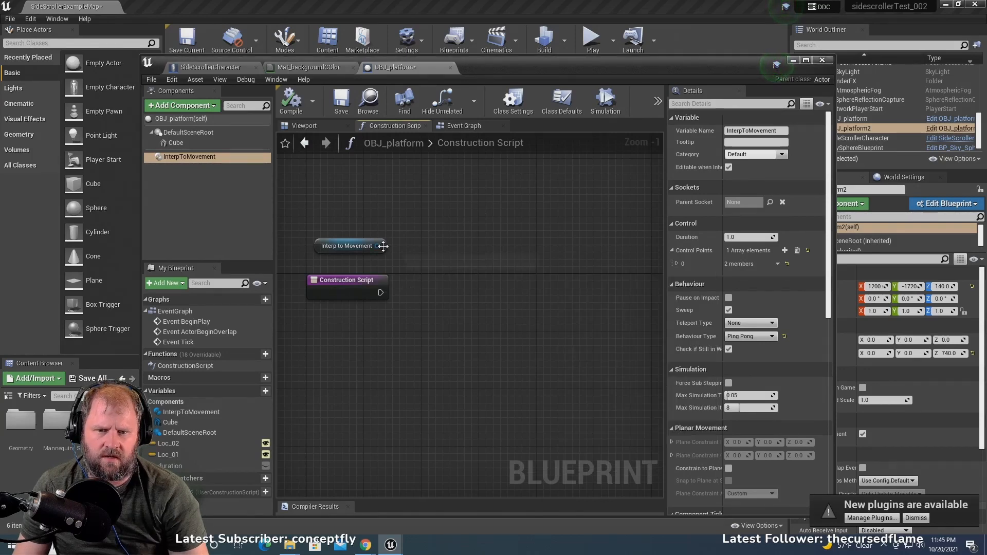
- Create a Set Control Points node from the Interp to Movement reference in the Construction Script
{"action": "left_click_drag", "start_coordinate": [383, 247], "coordinate": [478, 284]}
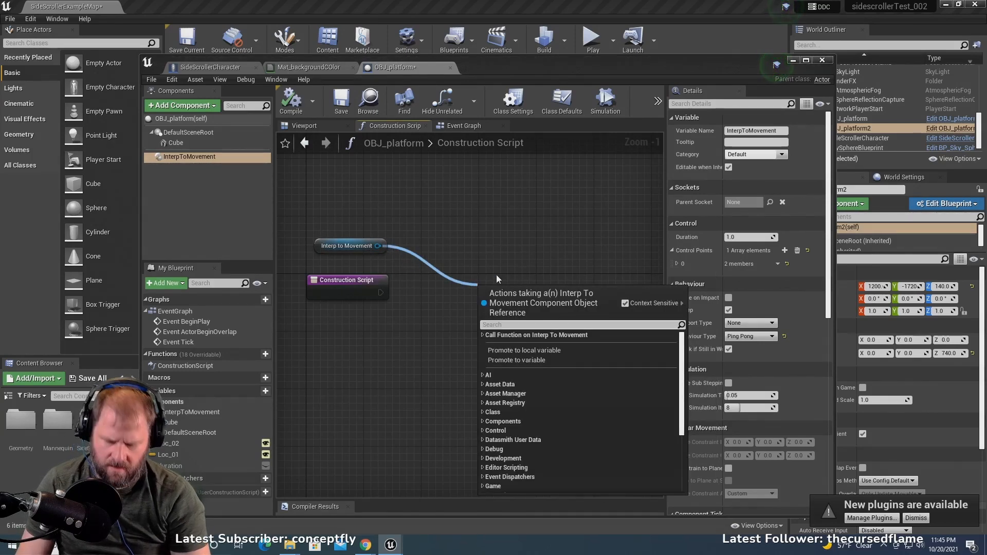
{"action": "type", "text": "set con"}
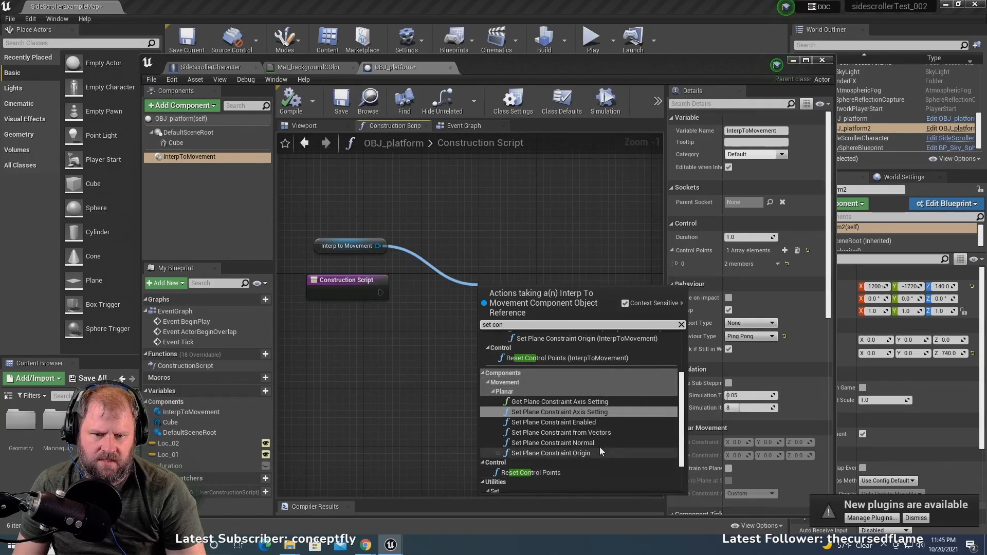
{"action": "scroll", "coordinate": [602, 419], "scroll_direction": "up", "scroll_amount": 4}
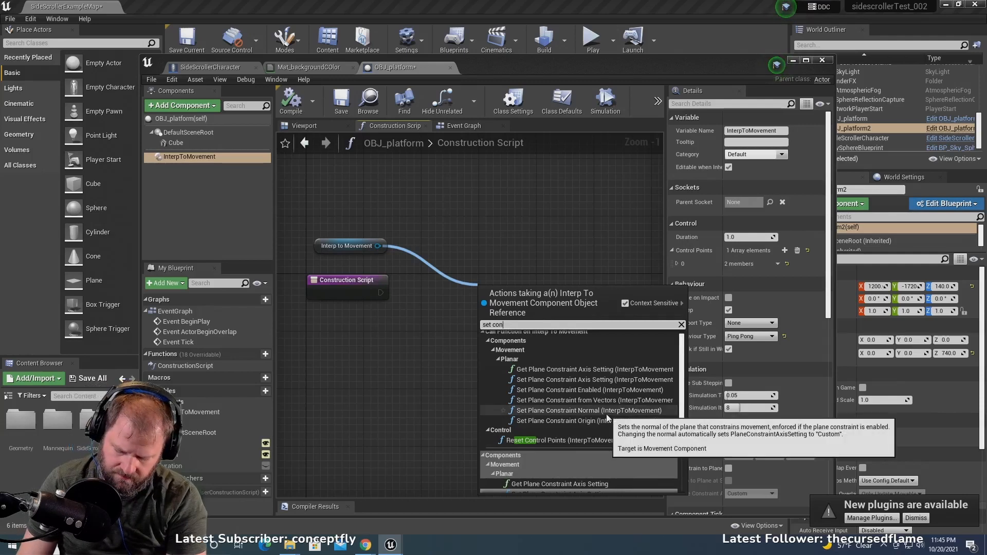
{"action": "type", "text": "tro"}
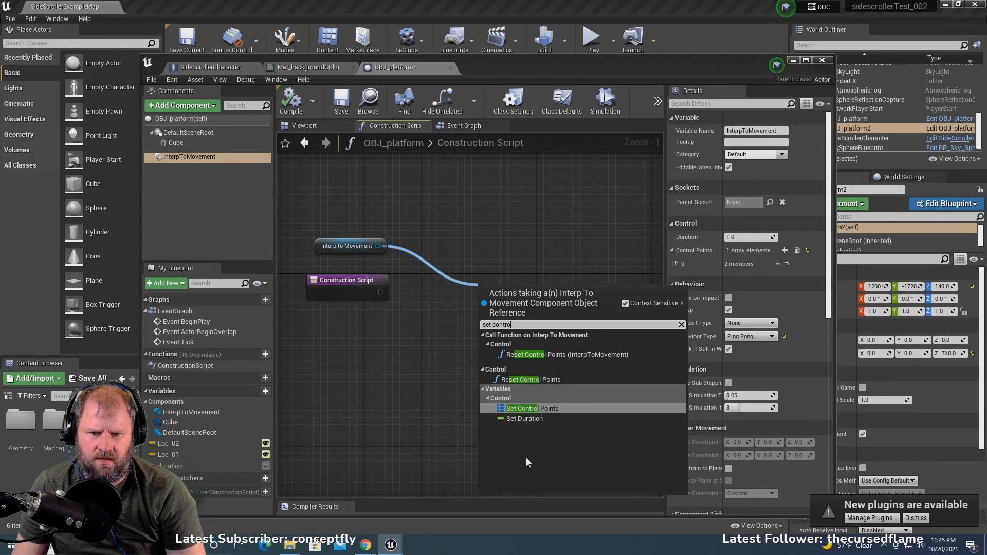
{"action": "left_click", "coordinate": [542, 408]}
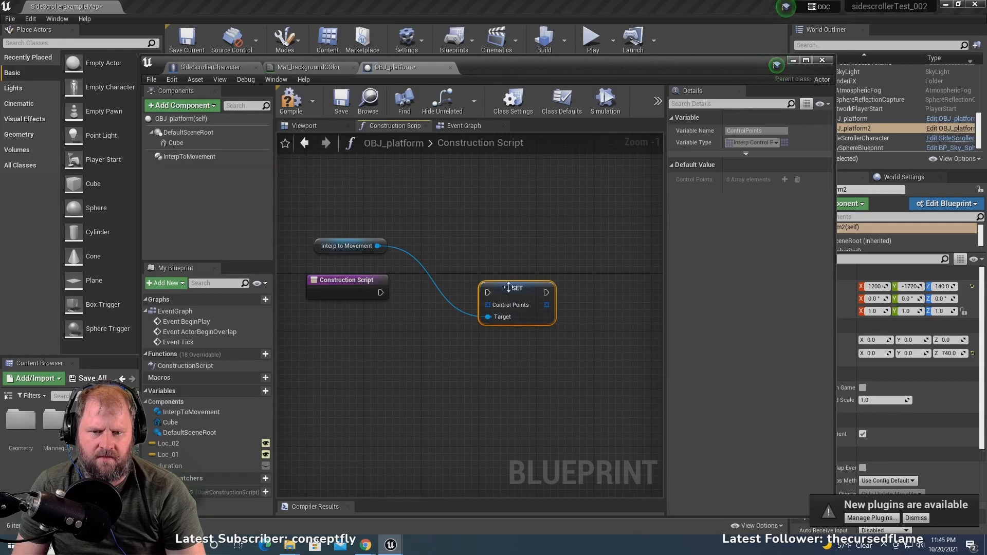
- Move the Set Control Points node level with the Interp to Movement reference and connect the Construction Script's execution output to it
{"action": "left_click_drag", "start_coordinate": [516, 288], "coordinate": [530, 232]}
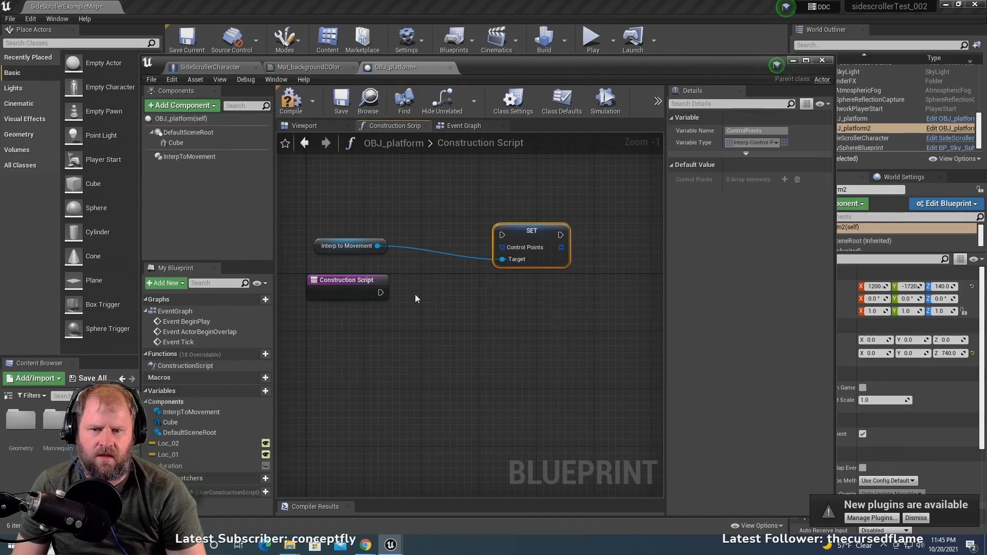
{"action": "left_click_drag", "start_coordinate": [380, 292], "coordinate": [500, 238]}
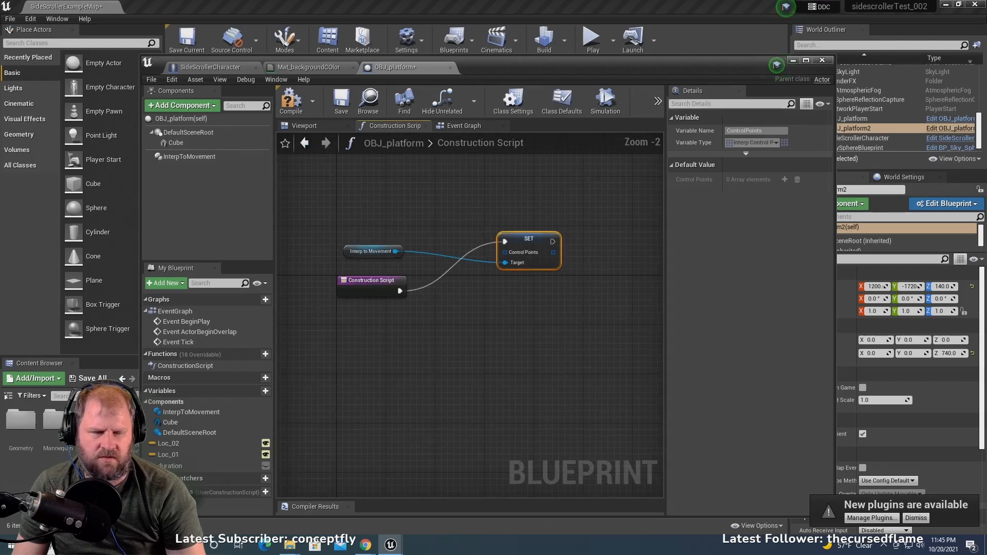
{"action": "scroll", "coordinate": [519, 285], "scroll_direction": "down", "scroll_amount": 1}
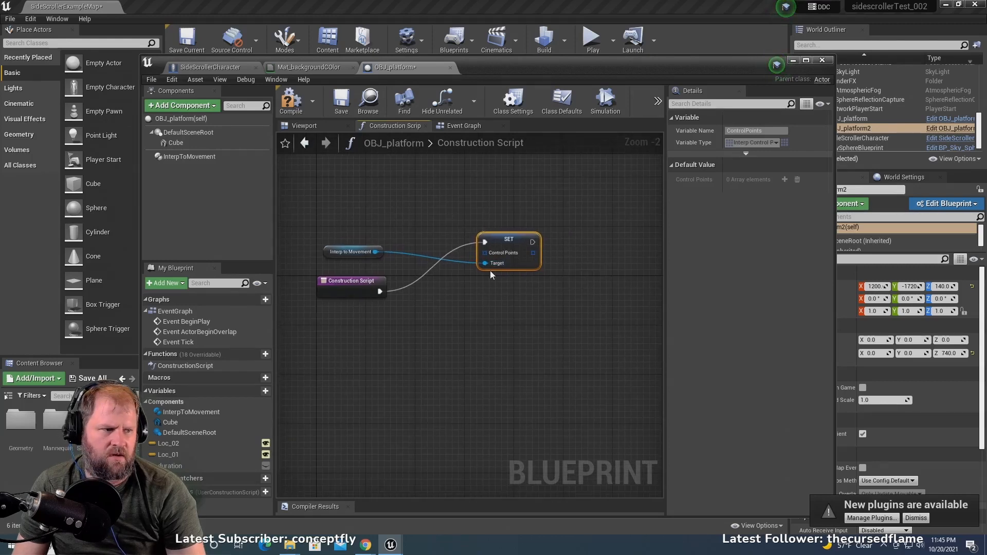
- Add a Make Array node below the Construction Script node and connect its array output to the SET node's Control Points input
{"action": "right_click_drag", "start_coordinate": [502, 305], "coordinate": [540, 286]}
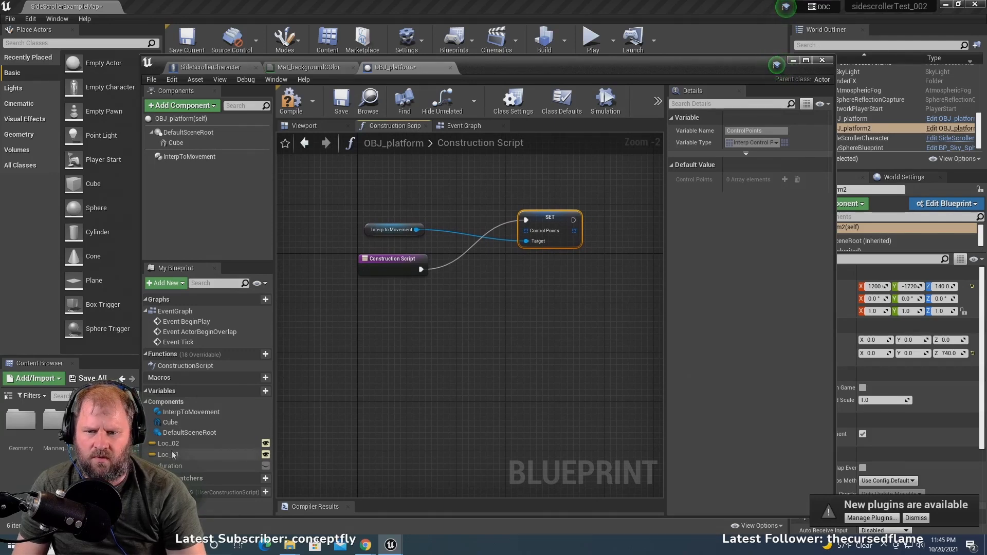
{"action": "left_click_drag", "start_coordinate": [169, 455], "coordinate": [282, 396]}
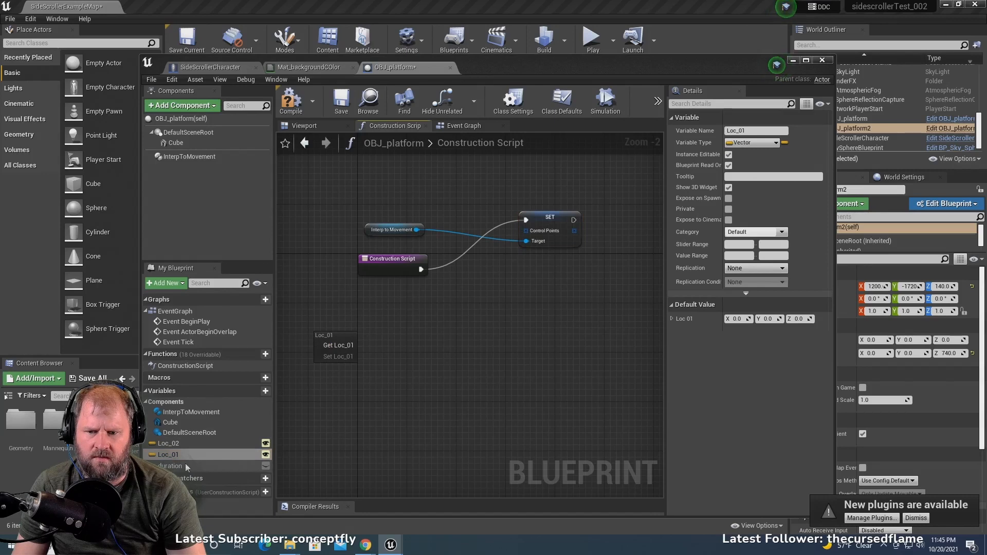
{"action": "left_click", "coordinate": [415, 343]}
{"action": "right_click", "coordinate": [446, 325]}
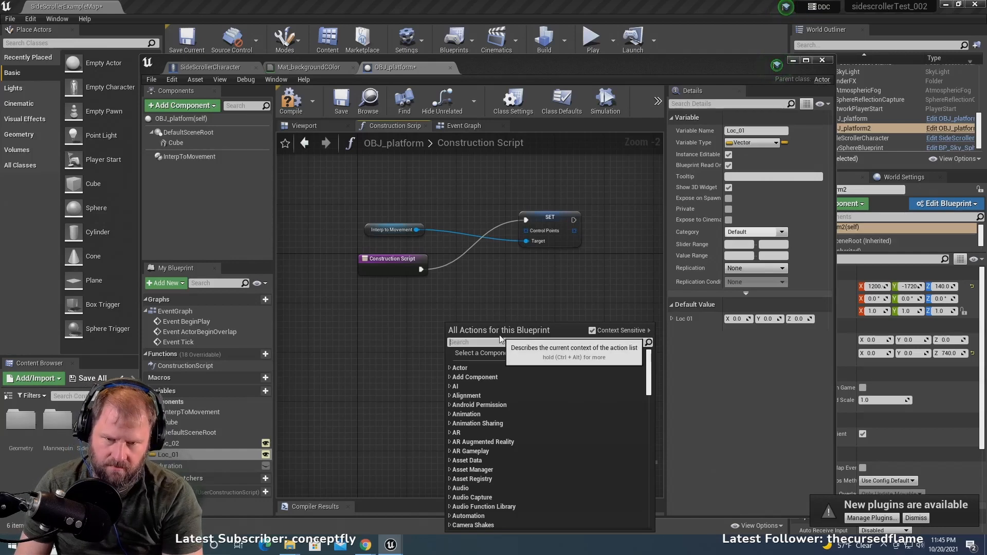
{"action": "type", "text": "make arr"}
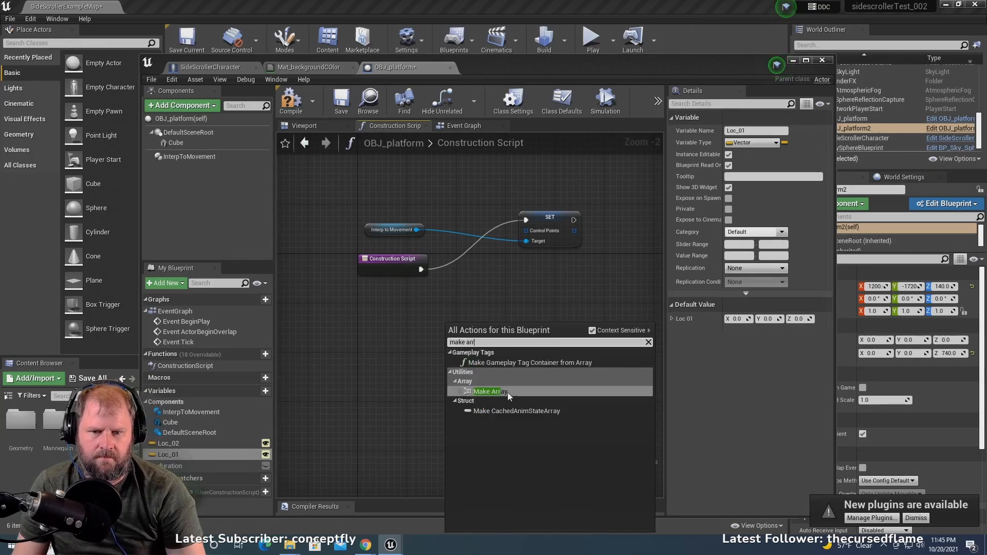
{"action": "left_click", "coordinate": [517, 392]}
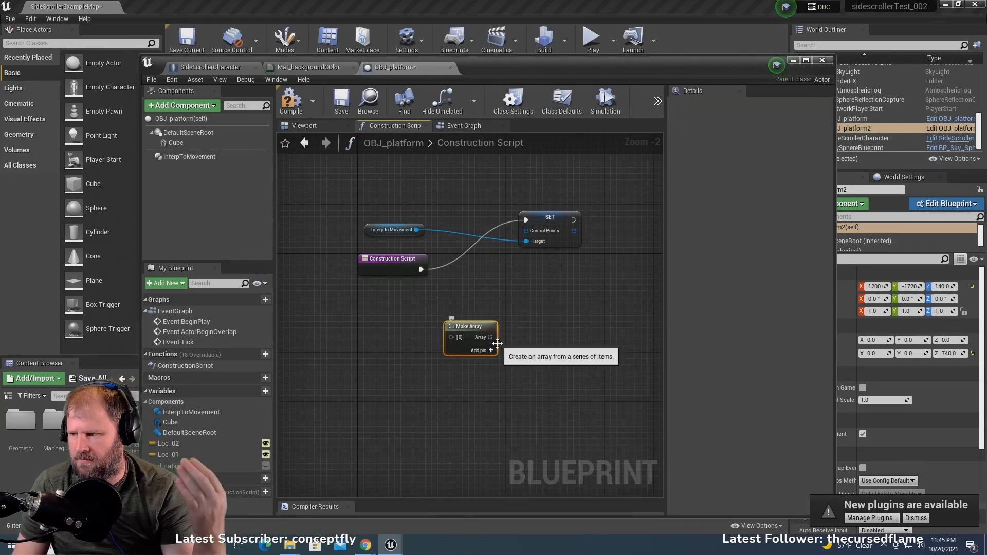
{"action": "scroll", "coordinate": [500, 347], "scroll_direction": "up", "scroll_amount": 1}
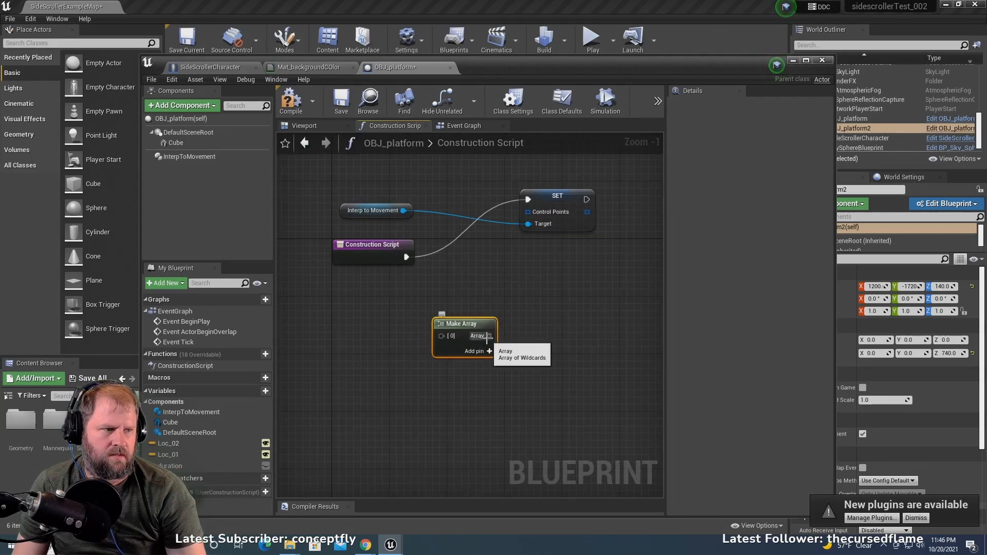
{"action": "left_click_drag", "start_coordinate": [488, 337], "coordinate": [527, 213]}
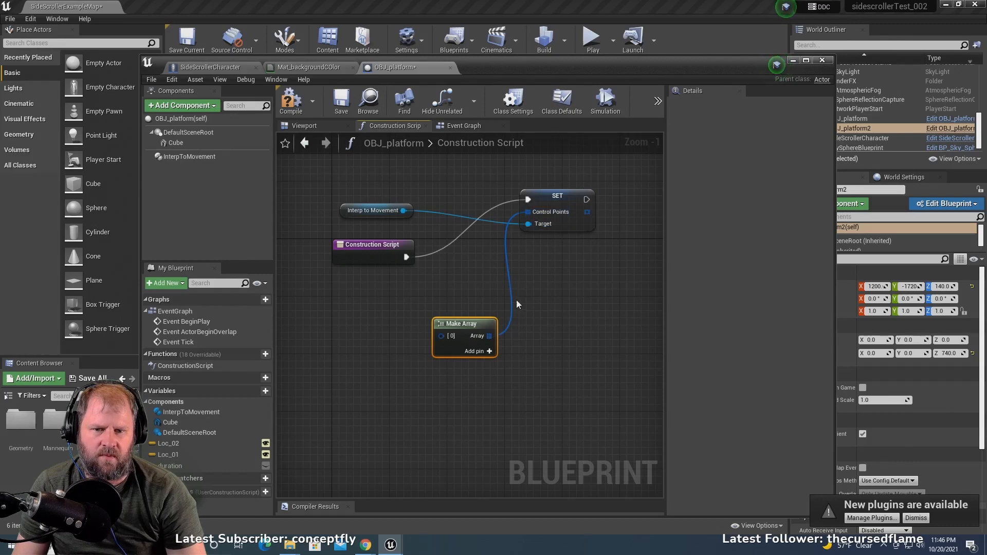
- Add a second pin to the Make Array node and feed its first element from a Make InterpControlPoint node placed left of the array
{"action": "right_click_drag", "start_coordinate": [517, 305], "coordinate": [580, 289]}
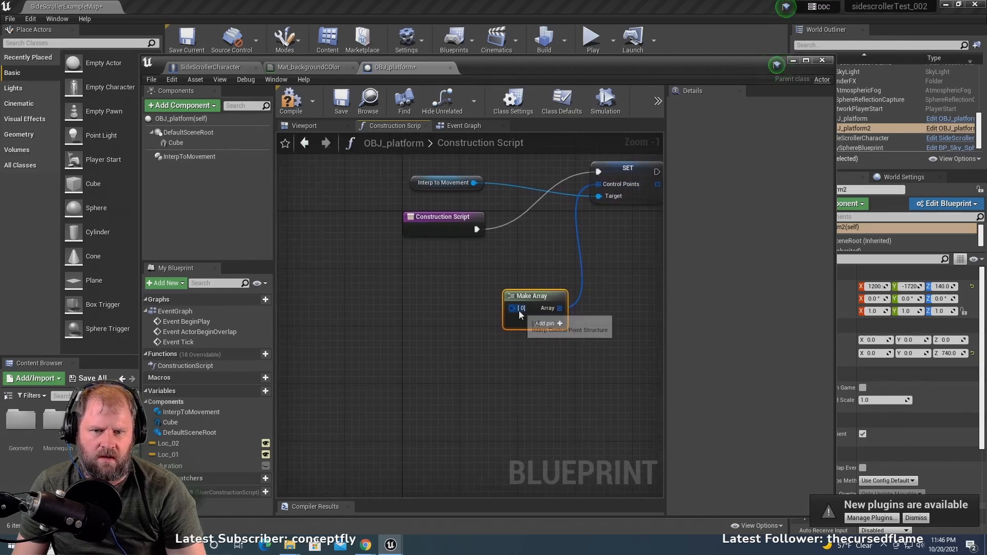
{"action": "scroll", "coordinate": [520, 310], "scroll_direction": "up", "scroll_amount": 1}
{"action": "left_click", "coordinate": [565, 325]}
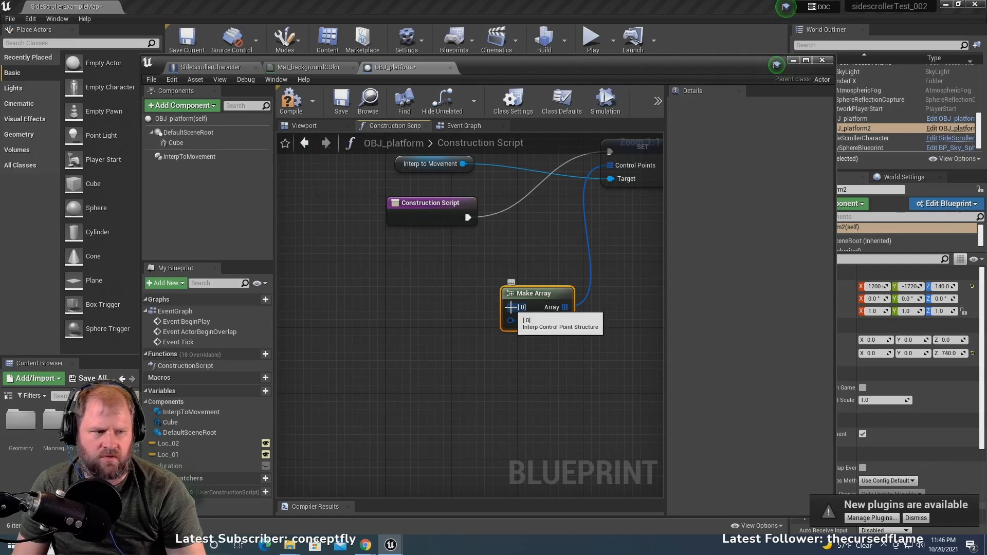
{"action": "left_click_drag", "start_coordinate": [511, 307], "coordinate": [400, 292]}
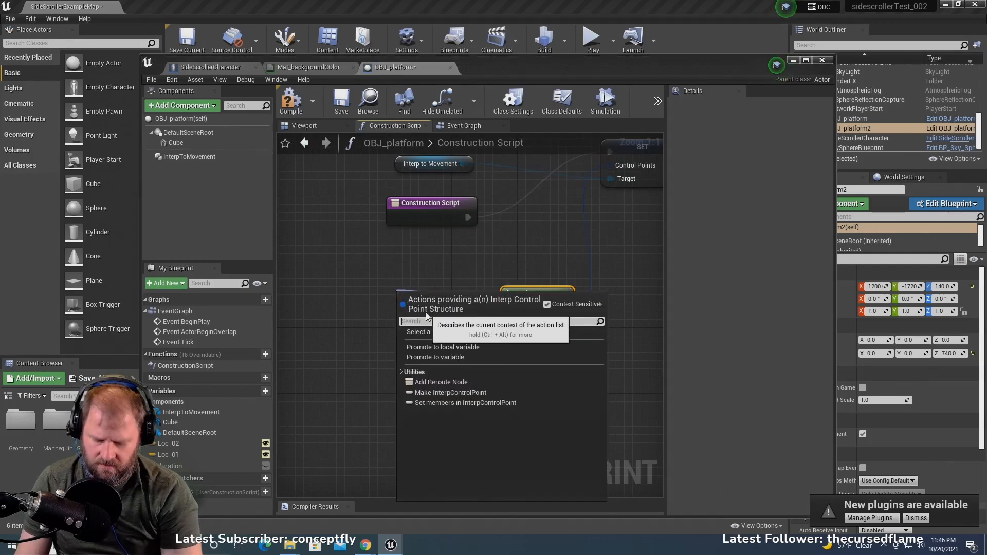
{"action": "type", "text": "make in"}
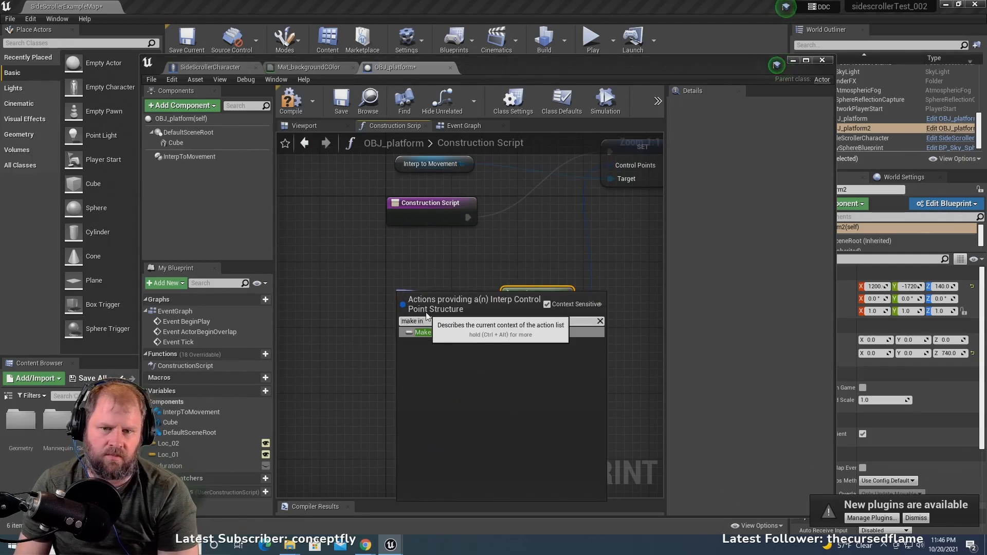
{"action": "left_click", "coordinate": [480, 331]}
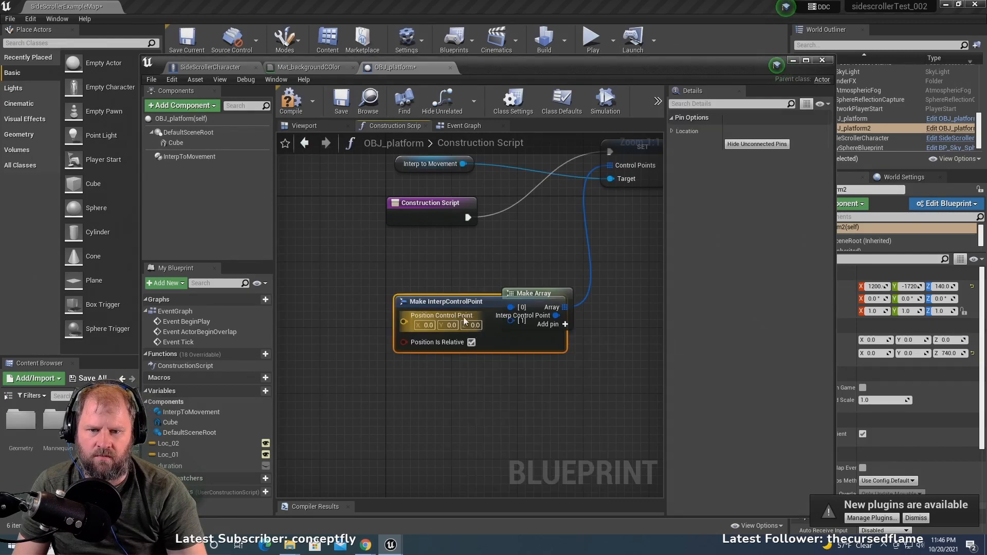
{"action": "left_click_drag", "start_coordinate": [450, 303], "coordinate": [331, 248]}
{"action": "scroll", "coordinate": [390, 323], "scroll_direction": "down", "scroll_amount": 2}
{"action": "right_click_drag", "start_coordinate": [391, 323], "coordinate": [459, 314]}
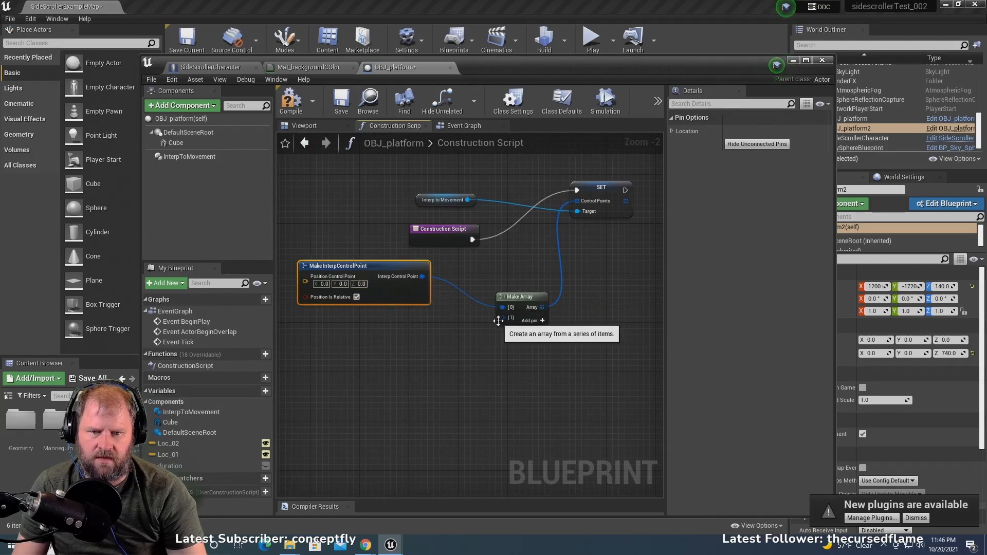
- Create a second Make InterpControlPoint node for the array's [1] input and place it below the first one
{"action": "left_click_drag", "start_coordinate": [502, 319], "coordinate": [421, 363]}
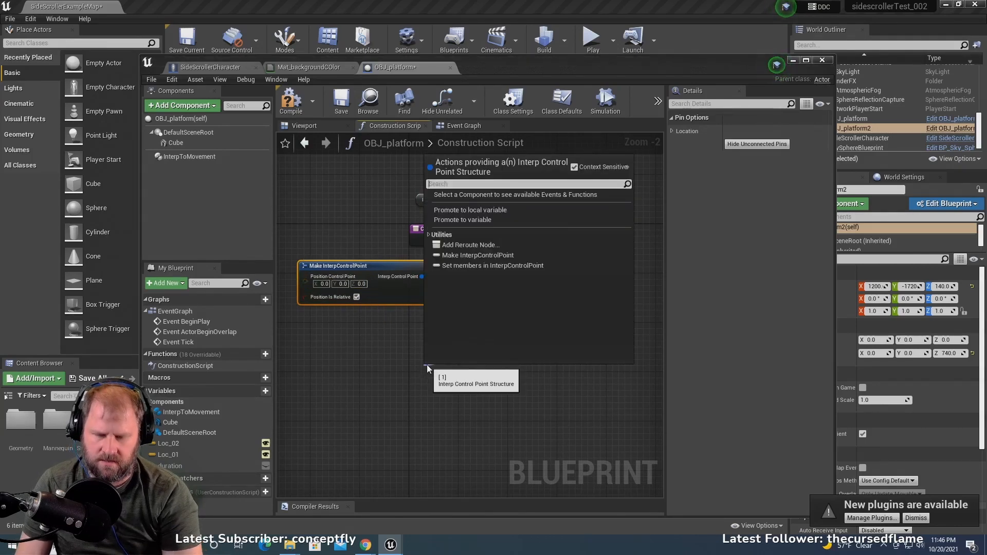
{"action": "type", "text": "make"}
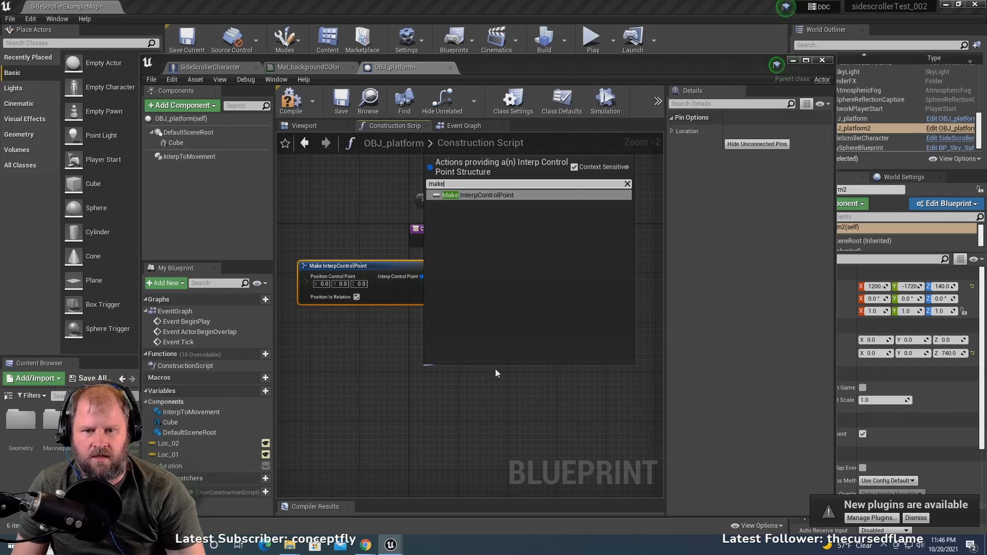
{"action": "left_click", "coordinate": [498, 195]}
{"action": "left_click_drag", "start_coordinate": [485, 370], "coordinate": [366, 342]}
- Connect Loc_01 to the upper Make InterpControlPoint's Position Control Point input and Loc_02 to the lower one's
{"action": "right_click_drag", "start_coordinate": [497, 377], "coordinate": [636, 379]}
{"action": "left_click_drag", "start_coordinate": [196, 453], "coordinate": [443, 287]}
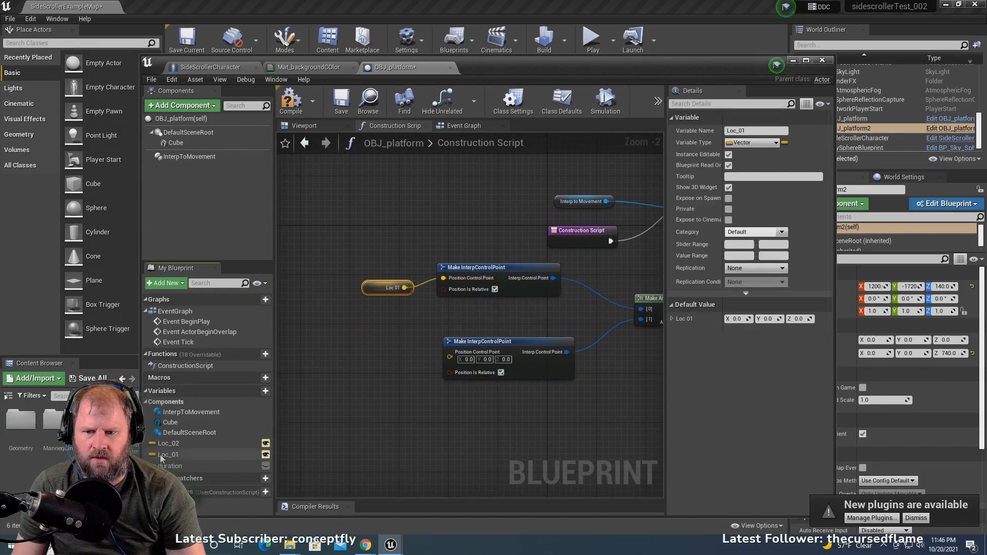
{"action": "left_click_drag", "start_coordinate": [168, 444], "coordinate": [450, 359]}
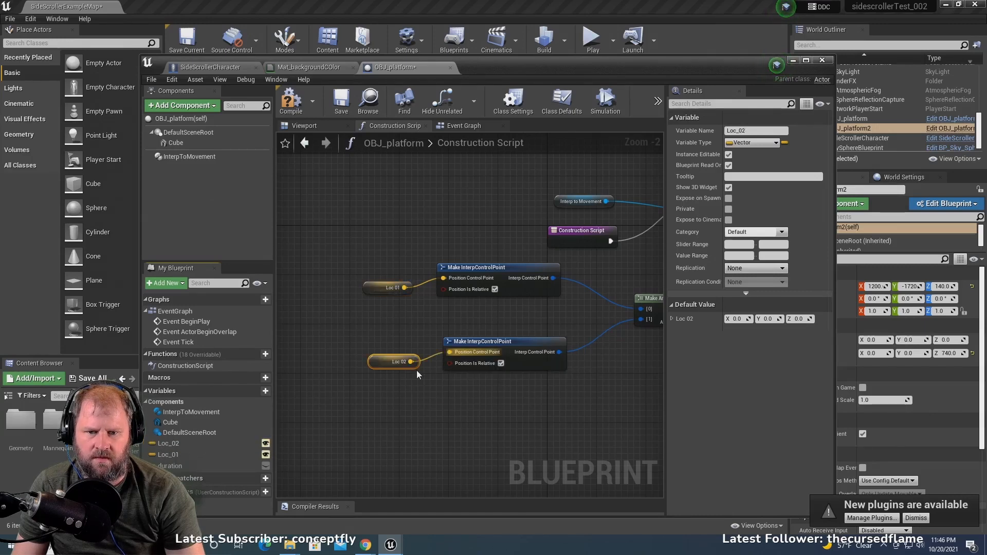
- Create a Set Duration node from the Interp to Movement reference
{"action": "scroll", "coordinate": [518, 308], "scroll_direction": "down", "scroll_amount": 4}
{"action": "right_click_drag", "start_coordinate": [611, 332], "coordinate": [464, 359]}
{"action": "scroll", "coordinate": [462, 359], "scroll_direction": "up", "scroll_amount": 4}
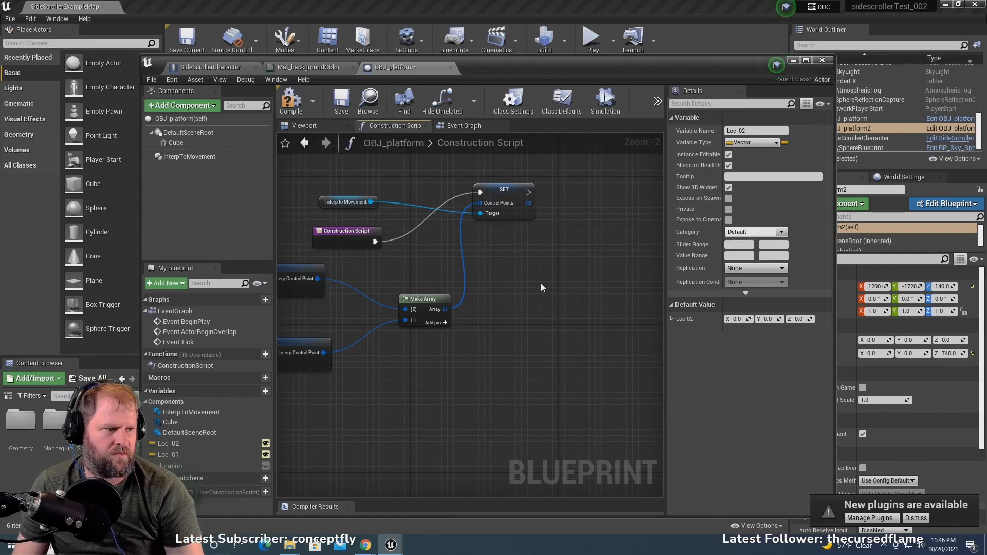
{"action": "right_click_drag", "start_coordinate": [541, 283], "coordinate": [426, 342]}
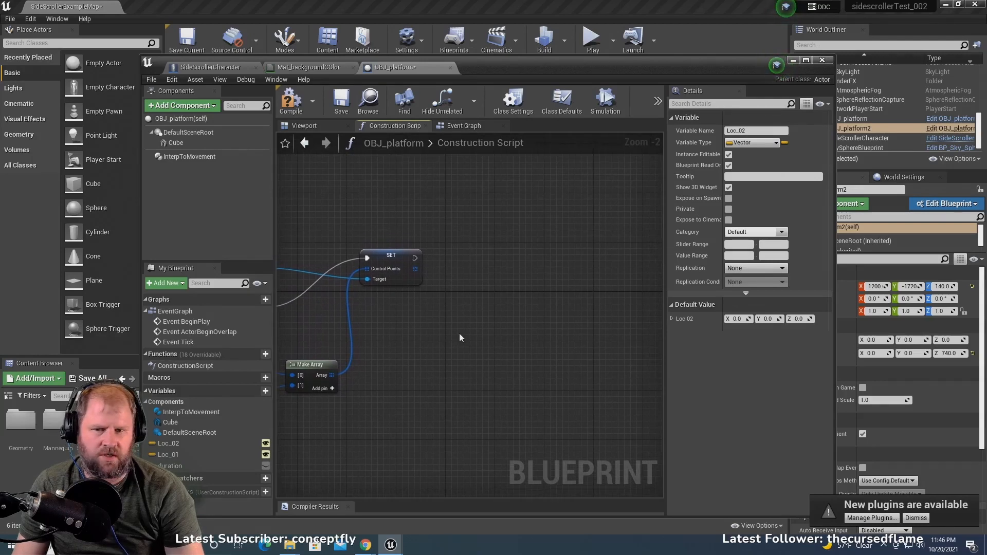
{"action": "right_click_drag", "start_coordinate": [480, 298], "coordinate": [590, 309]}
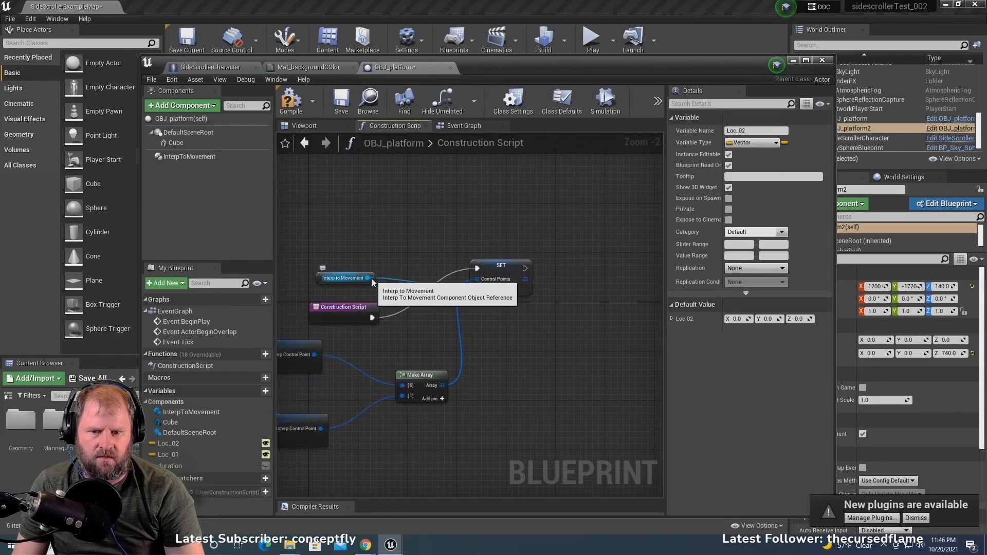
{"action": "left_click_drag", "start_coordinate": [368, 278], "coordinate": [596, 346]}
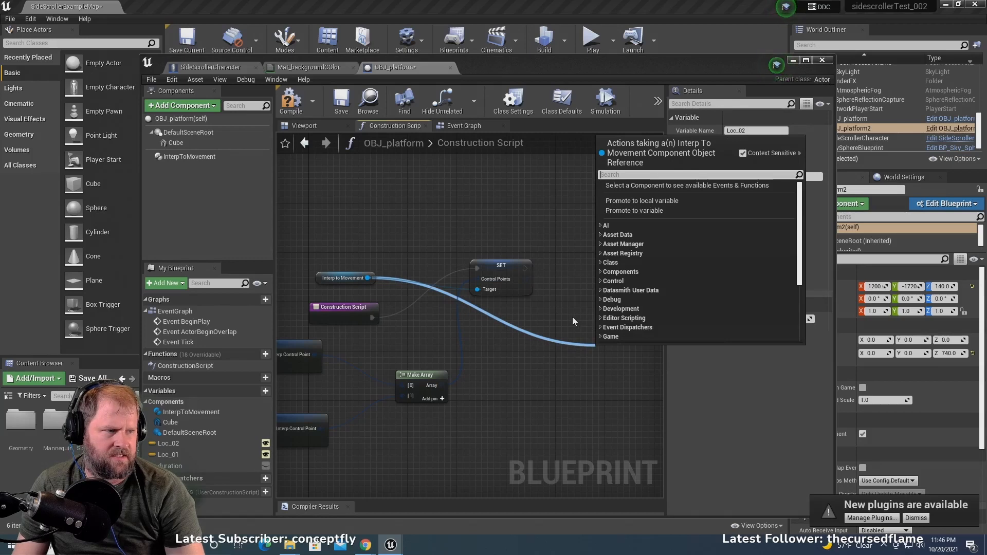
{"action": "type", "text": "set"}
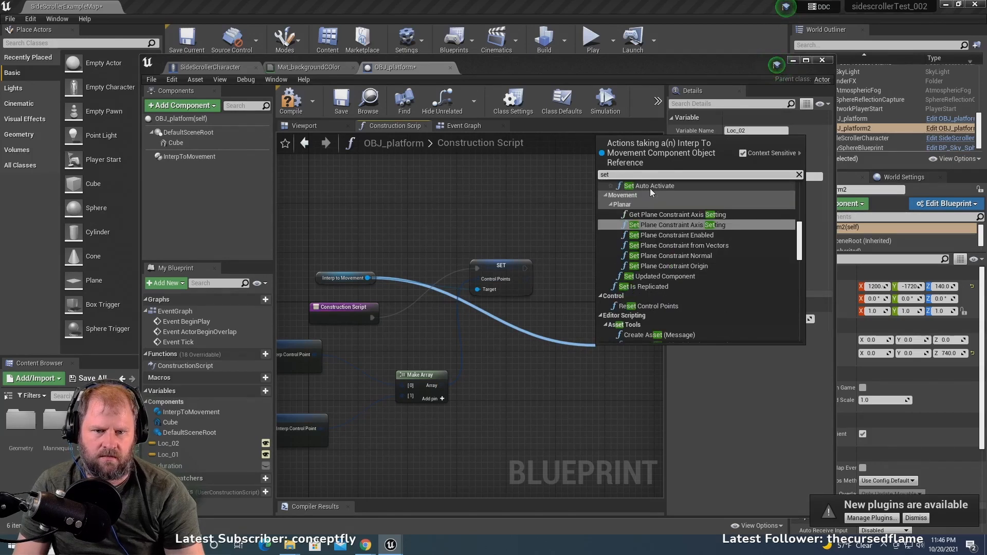
{"action": "type", "text": " dur"}
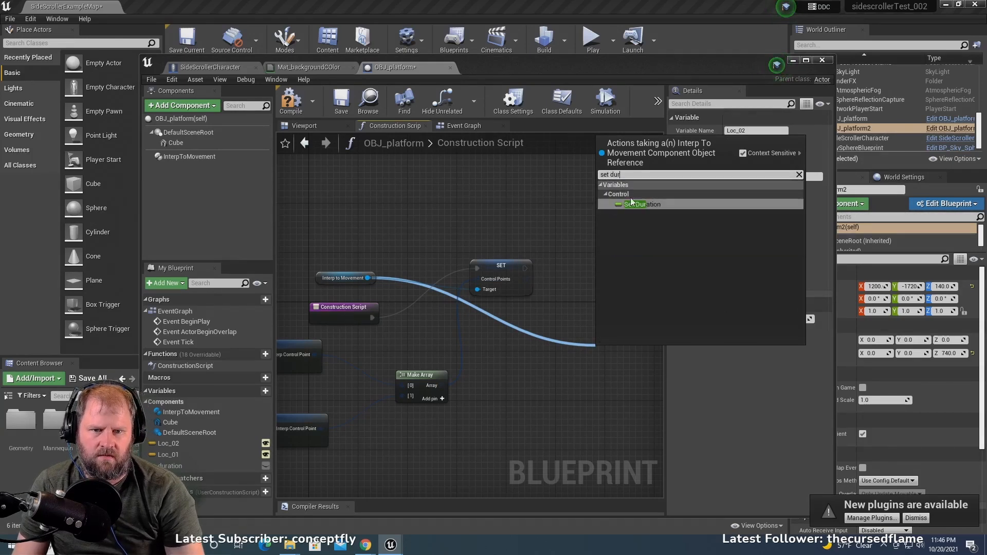
{"action": "left_click", "coordinate": [640, 204]}
- Align the Set Duration node with the Set Control Points node and connect the execution output of Set Control Points to it
{"action": "right_click_drag", "start_coordinate": [583, 282], "coordinate": [472, 284]}
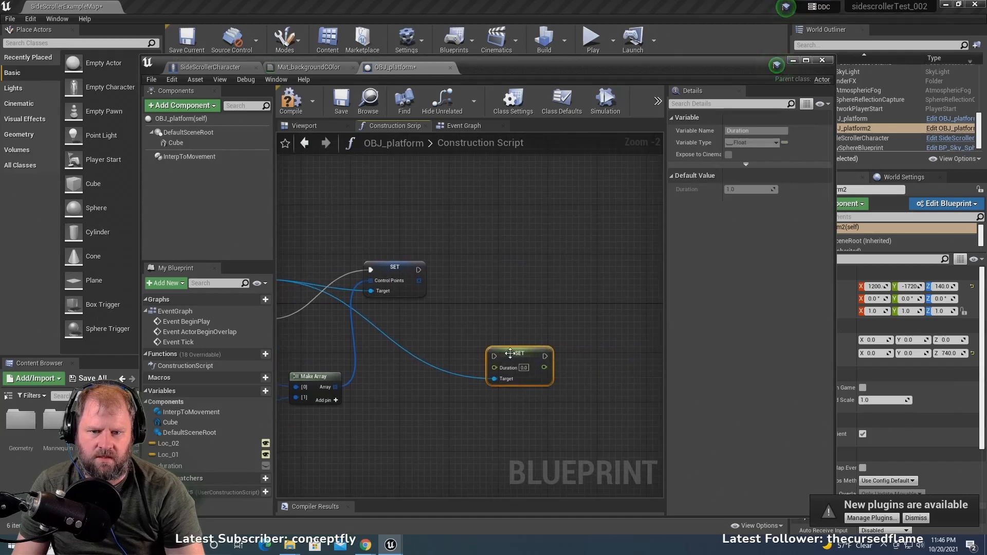
{"action": "left_click_drag", "start_coordinate": [511, 353], "coordinate": [510, 267]}
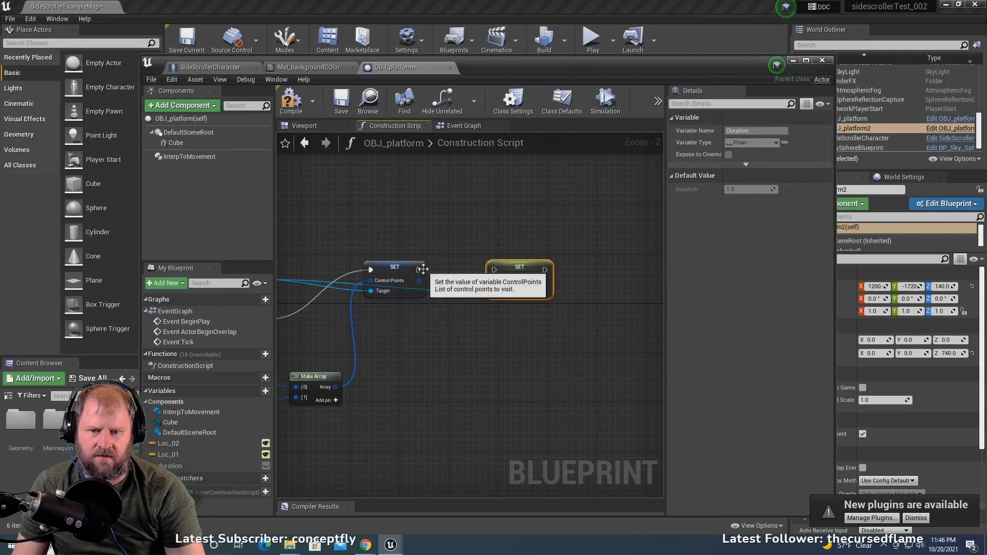
{"action": "left_click_drag", "start_coordinate": [420, 269], "coordinate": [495, 270]}
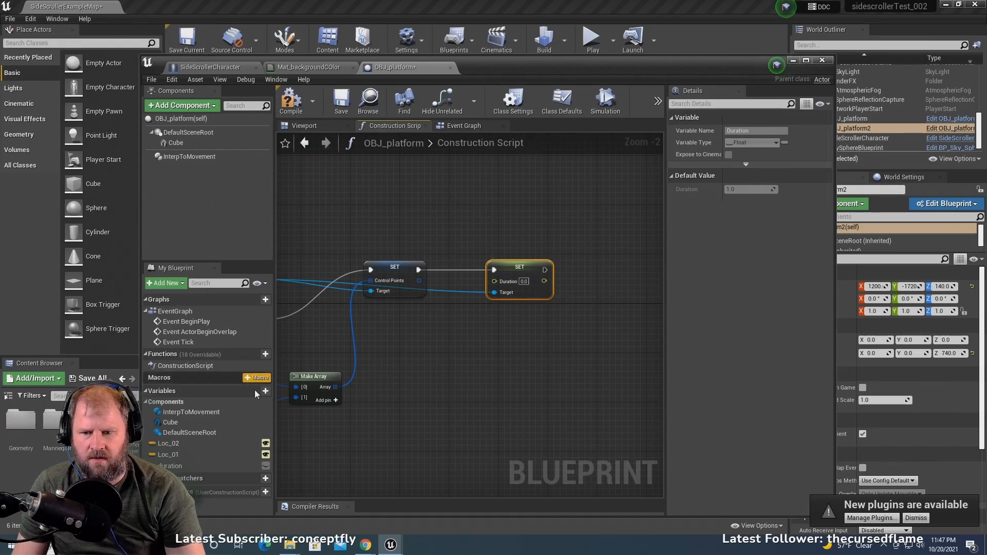
- Connect the duration variable to the Set Duration node's Duration input and move its getter below the two SET nodes
{"action": "left_click_drag", "start_coordinate": [170, 466], "coordinate": [494, 281]}
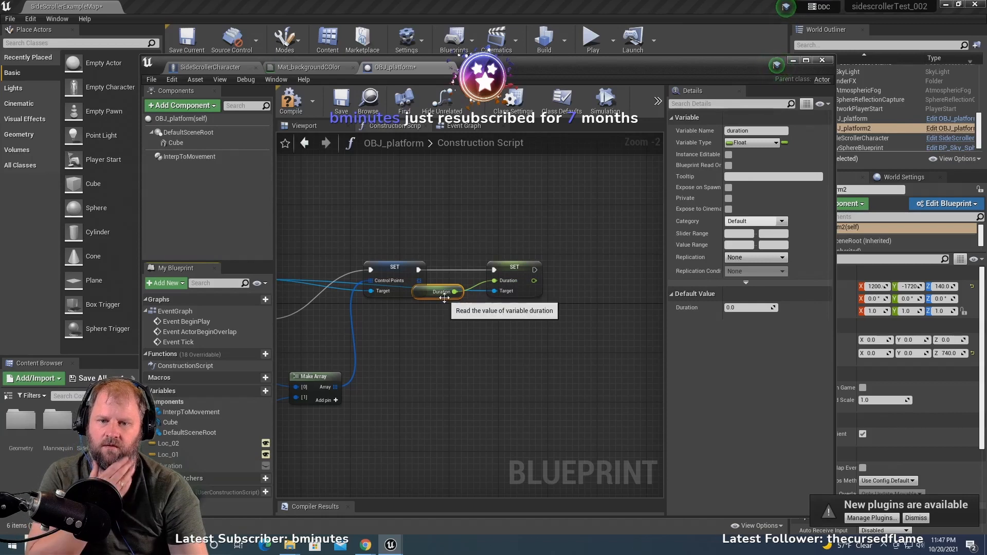
{"action": "left_click", "coordinate": [434, 324]}
{"action": "left_click_drag", "start_coordinate": [436, 298], "coordinate": [417, 341]}
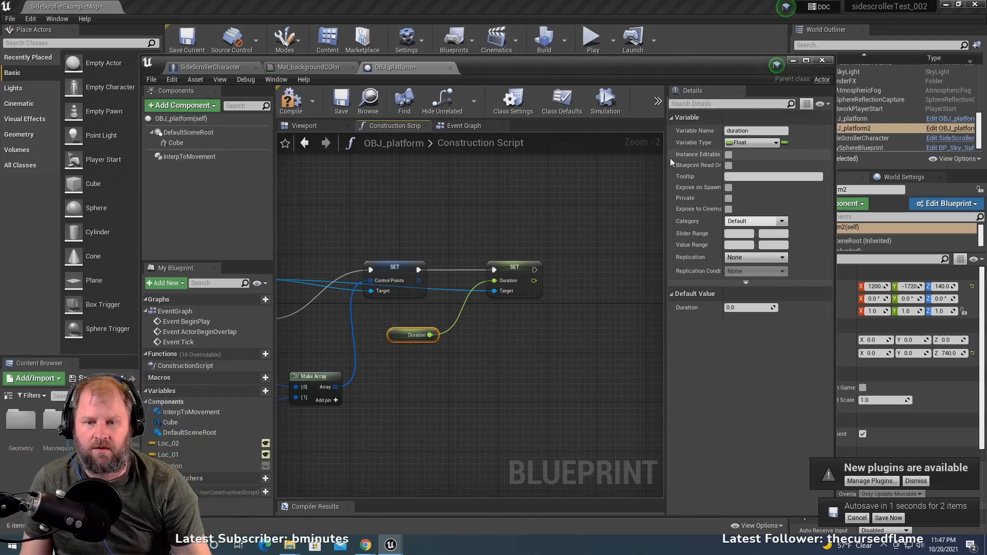
- Widen the graph area by narrowing the details area, and compile the OBJ_platform blueprint
{"action": "scroll", "coordinate": [521, 311], "scroll_direction": "down", "scroll_amount": 4}
{"action": "right_click_drag", "start_coordinate": [522, 311], "coordinate": [561, 301]}
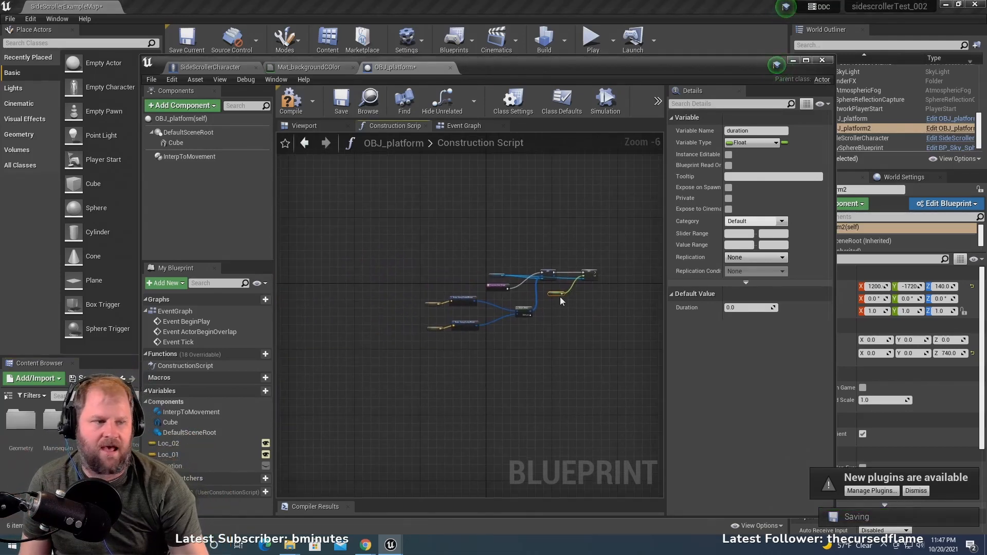
{"action": "scroll", "coordinate": [527, 338], "scroll_direction": "up", "scroll_amount": 2}
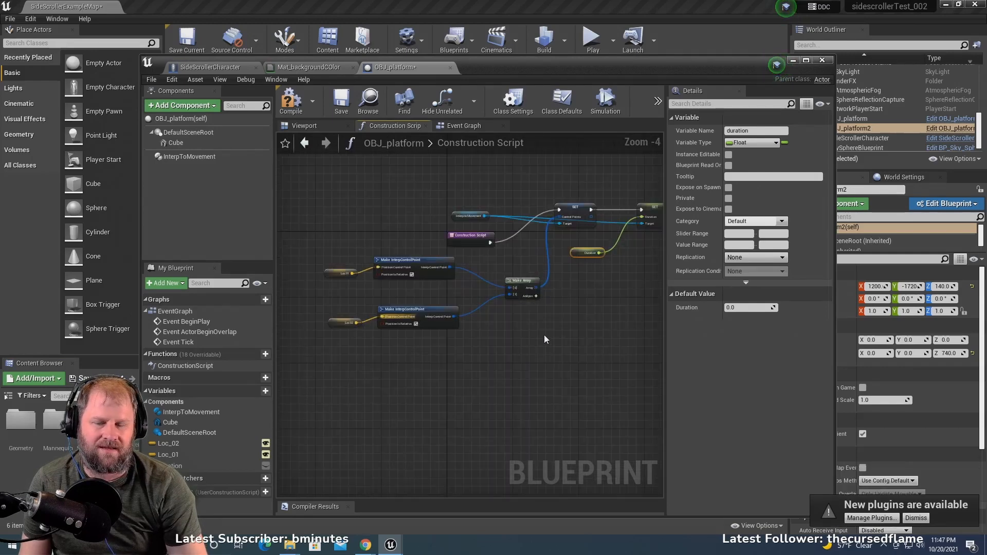
{"action": "right_click_drag", "start_coordinate": [561, 336], "coordinate": [511, 357]}
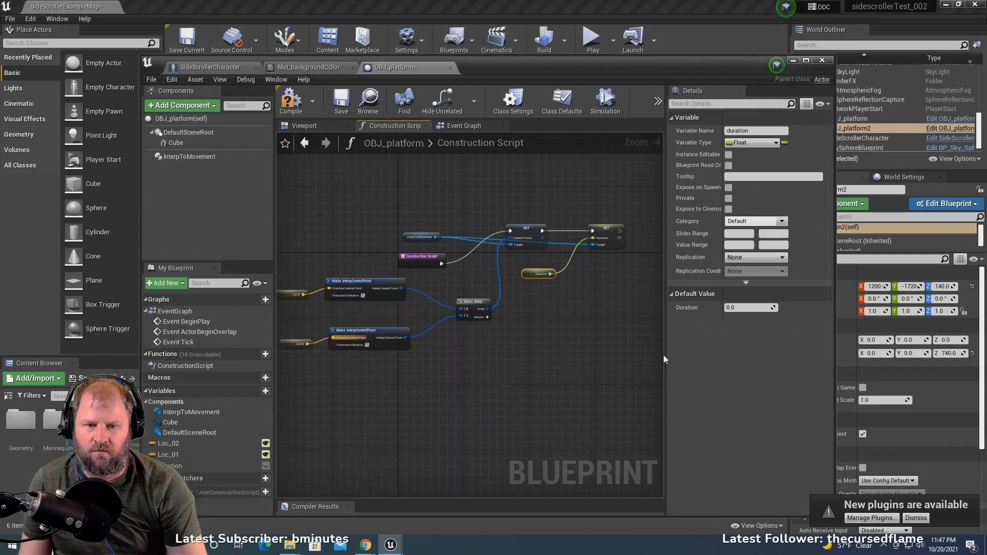
{"action": "left_click_drag", "start_coordinate": [664, 355], "coordinate": [718, 348]}
{"action": "right_click_drag", "start_coordinate": [587, 340], "coordinate": [640, 345]}
{"action": "scroll", "coordinate": [562, 348], "scroll_direction": "up", "scroll_amount": 1}
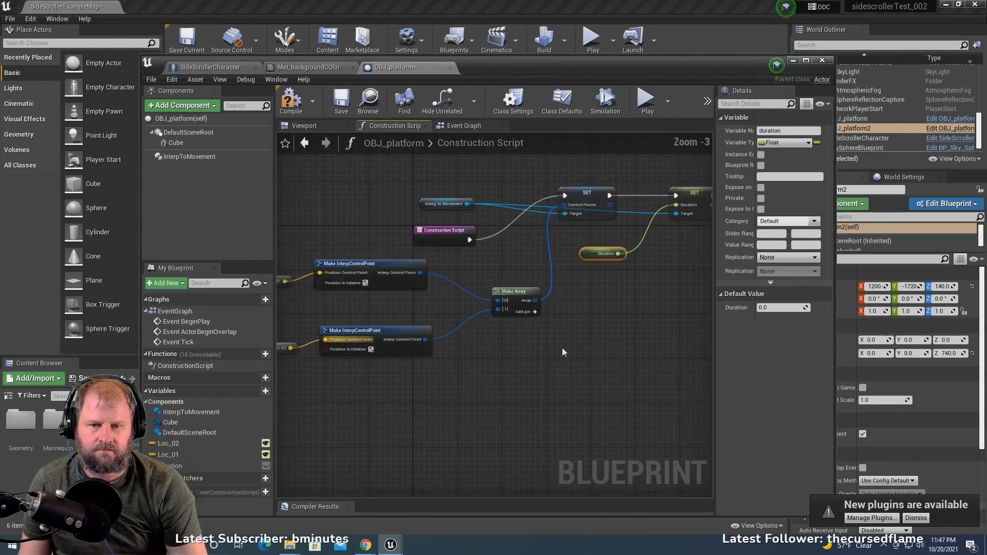
{"action": "scroll", "coordinate": [563, 347], "scroll_direction": "down", "scroll_amount": 1}
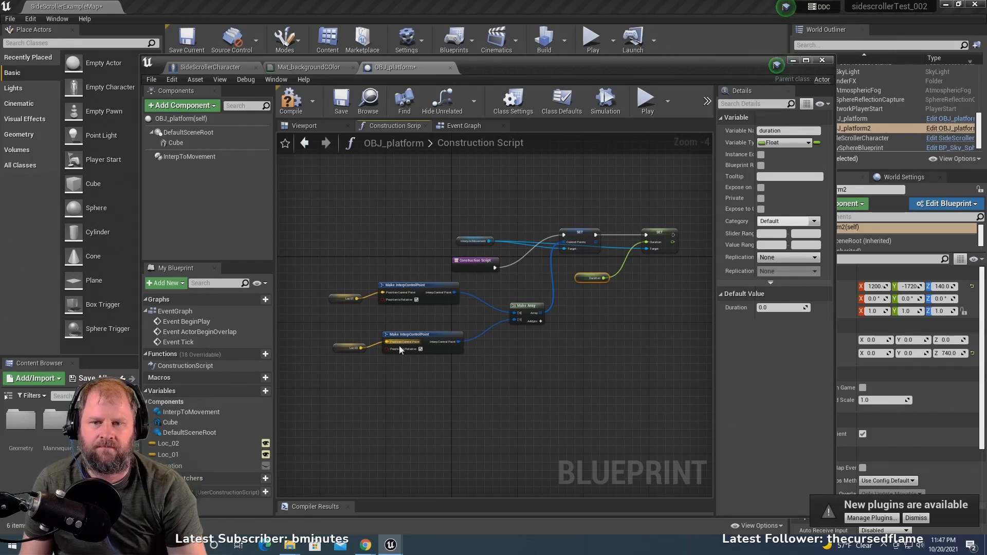
{"action": "left_click", "coordinate": [300, 103]}
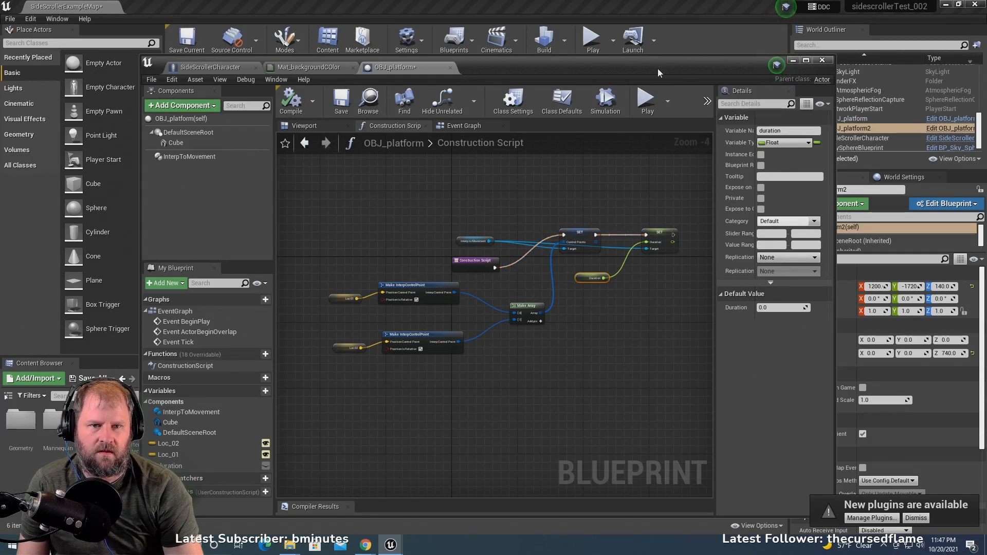
- Minimize the blueprint window and select OBJ_platform in the level to examine its Loc_01 and Loc_02 points
{"action": "left_click_drag", "start_coordinate": [658, 69], "coordinate": [612, 104]}
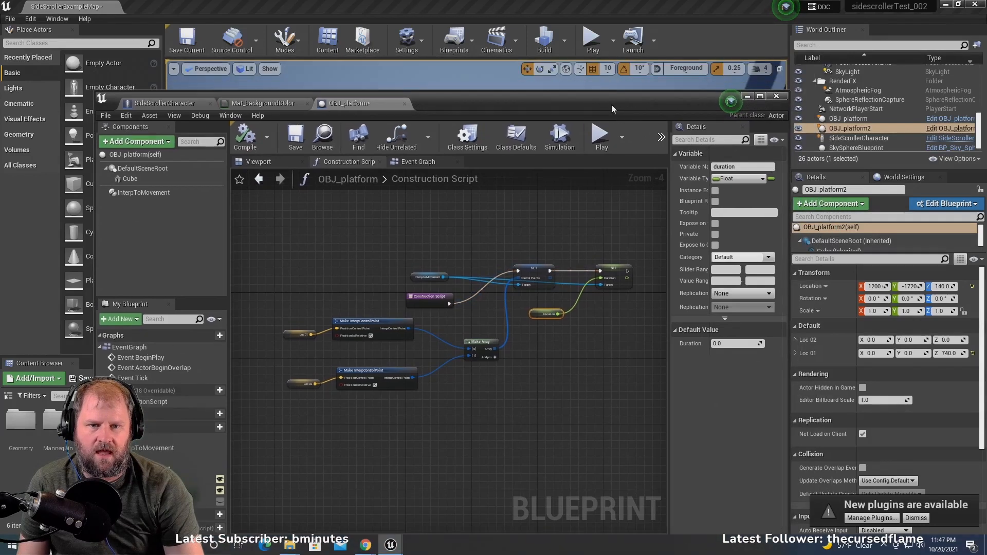
{"action": "left_click", "coordinate": [747, 96]}
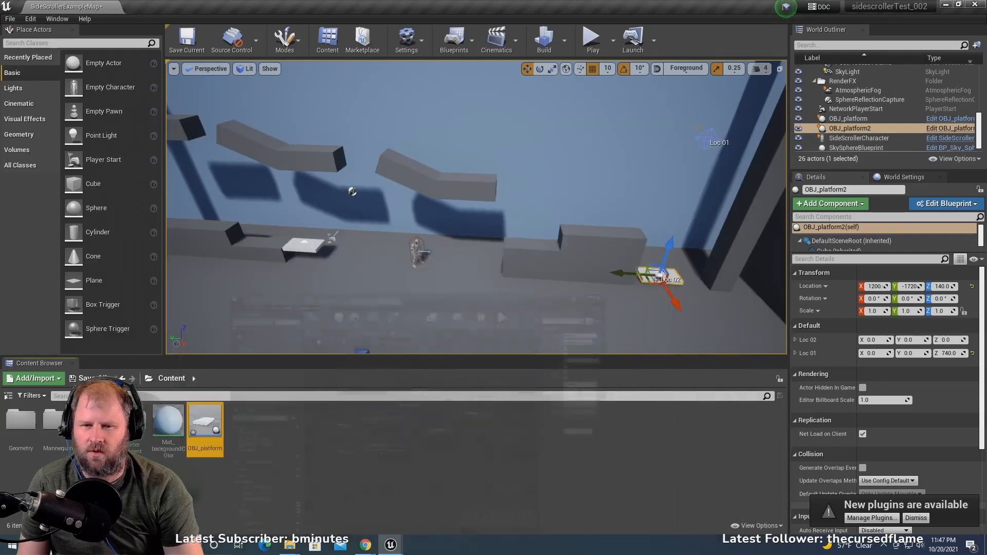
{"action": "mouse_move", "coordinate": [388, 263]}
{"action": "right_mouse_down"}
{"action": "mouse_move", "coordinate": [408, 243]}
{"action": "mouse_move", "coordinate": [397, 255]}
{"action": "right_mouse_up"}
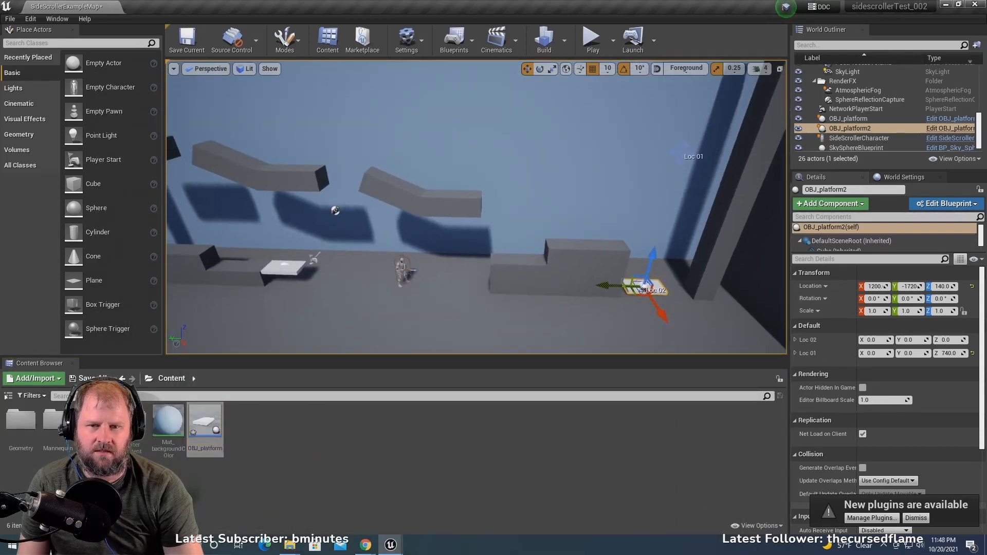
{"action": "right_click_drag", "start_coordinate": [346, 276], "coordinate": [263, 275]}
{"action": "scroll", "coordinate": [347, 275], "scroll_direction": "up", "scroll_amount": 5}
{"action": "scroll", "coordinate": [346, 276], "scroll_direction": "up", "scroll_amount": 5}
{"action": "left_click", "coordinate": [261, 323]}
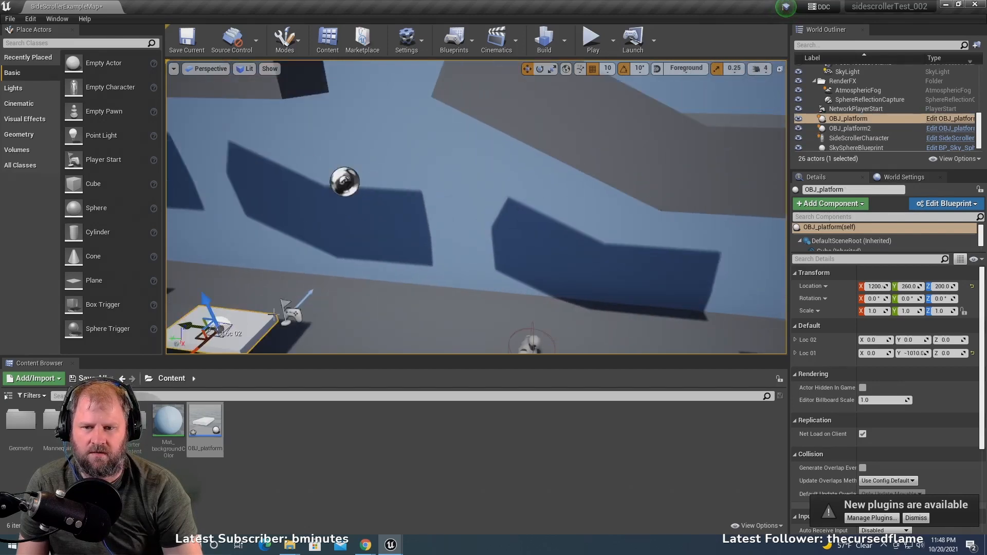
{"action": "right_click_drag", "start_coordinate": [426, 294], "coordinate": [462, 292]}
{"action": "scroll", "coordinate": [426, 295], "scroll_direction": "down", "scroll_amount": 5}
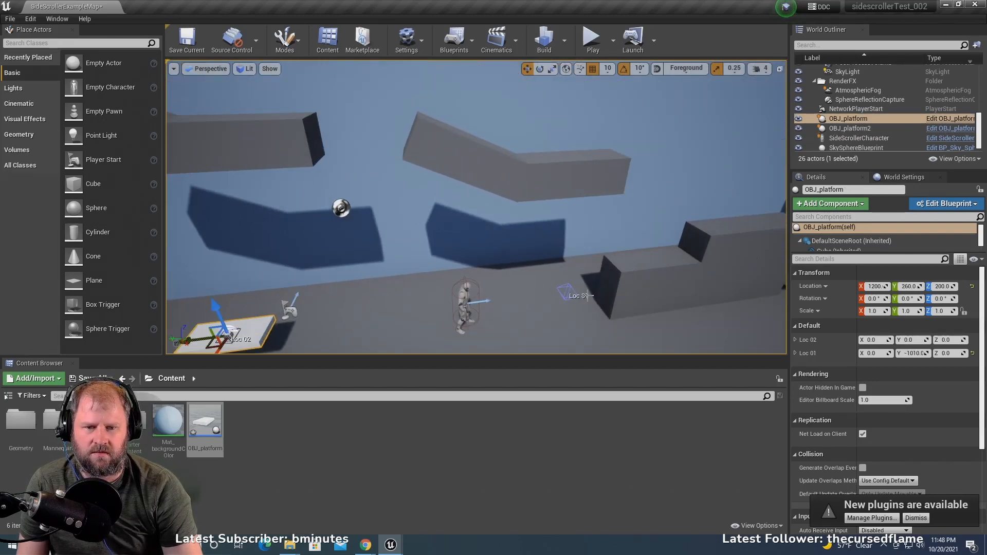
- Move the SideScrollerCharacter along the Y axis to 490, beyond the first platform
{"action": "scroll", "coordinate": [425, 295], "scroll_direction": "down", "scroll_amount": 3}
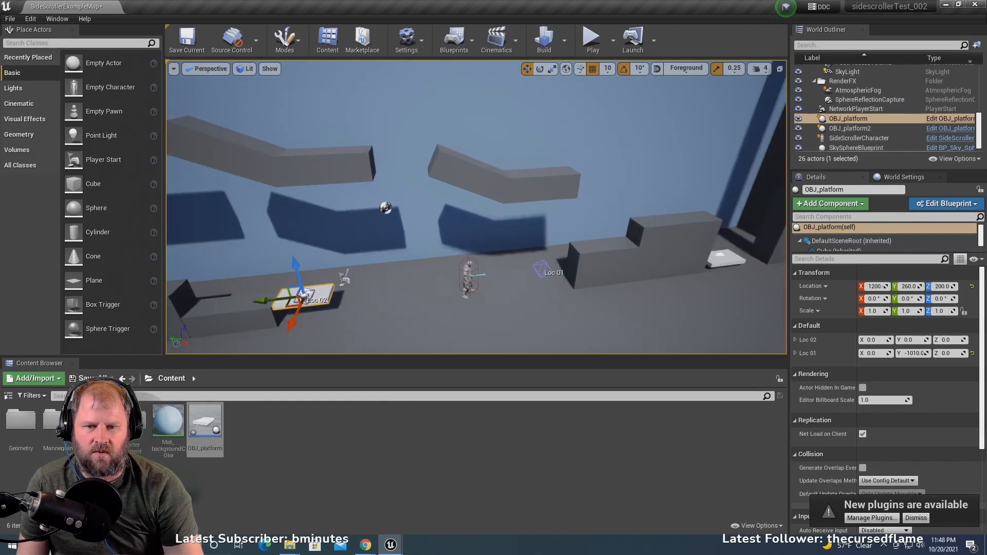
{"action": "scroll", "coordinate": [467, 277], "scroll_direction": "down", "scroll_amount": 2}
{"action": "left_click", "coordinate": [472, 264]}
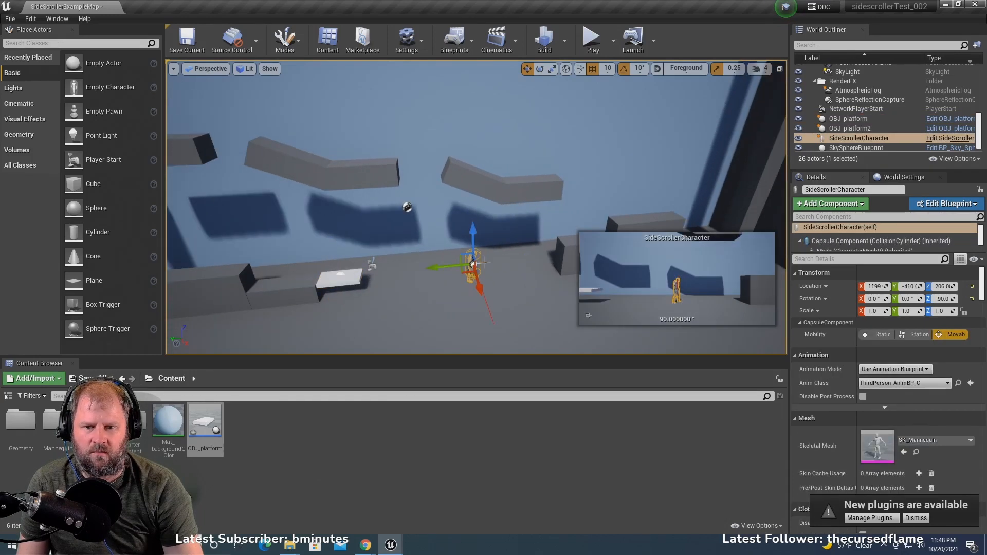
{"action": "left_click_drag", "start_coordinate": [440, 268], "coordinate": [250, 290]}
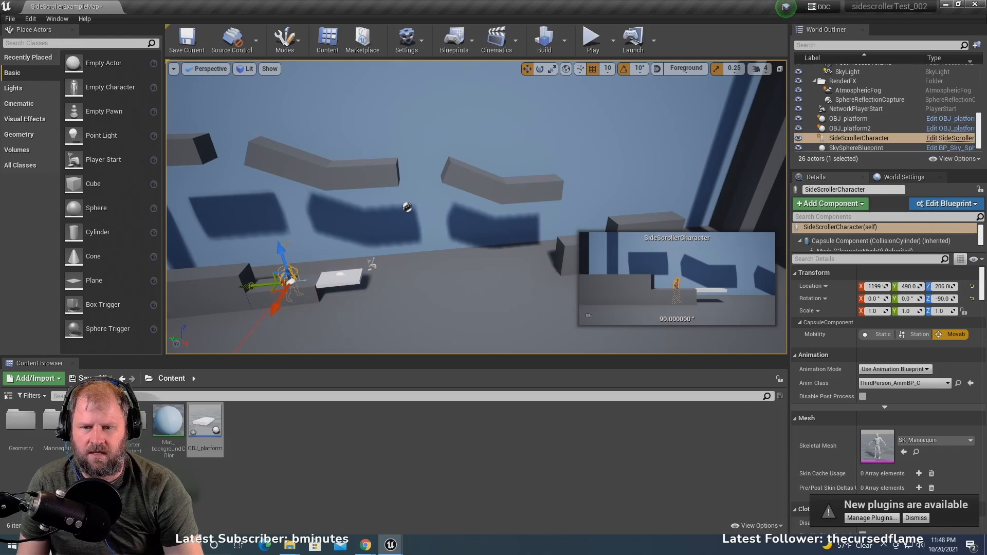
- Raise the SideScrollerCharacter and move it along the level to Y 790 and Z 416, onto the higher block
{"action": "left_click_drag", "start_coordinate": [282, 257], "coordinate": [294, 233]}
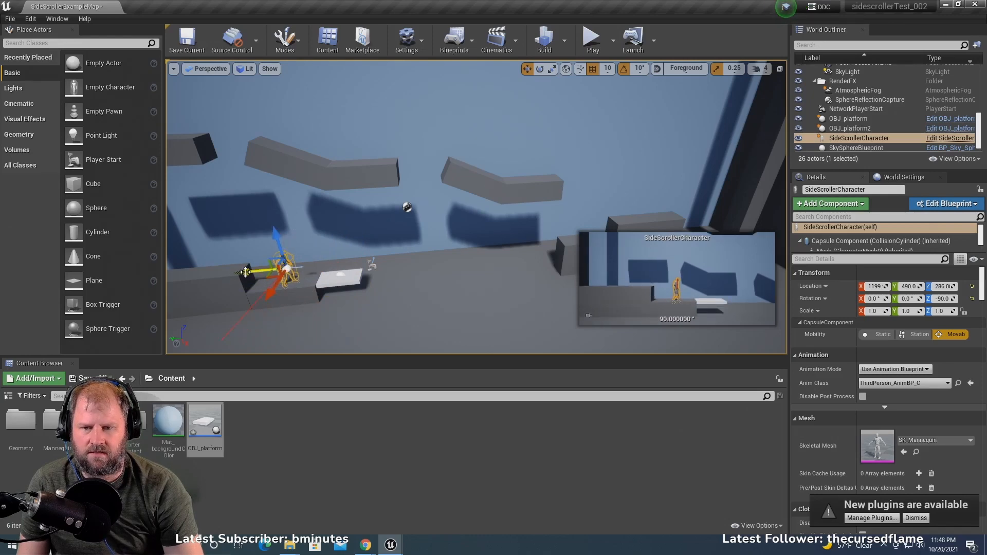
{"action": "left_click_drag", "start_coordinate": [246, 272], "coordinate": [202, 216]}
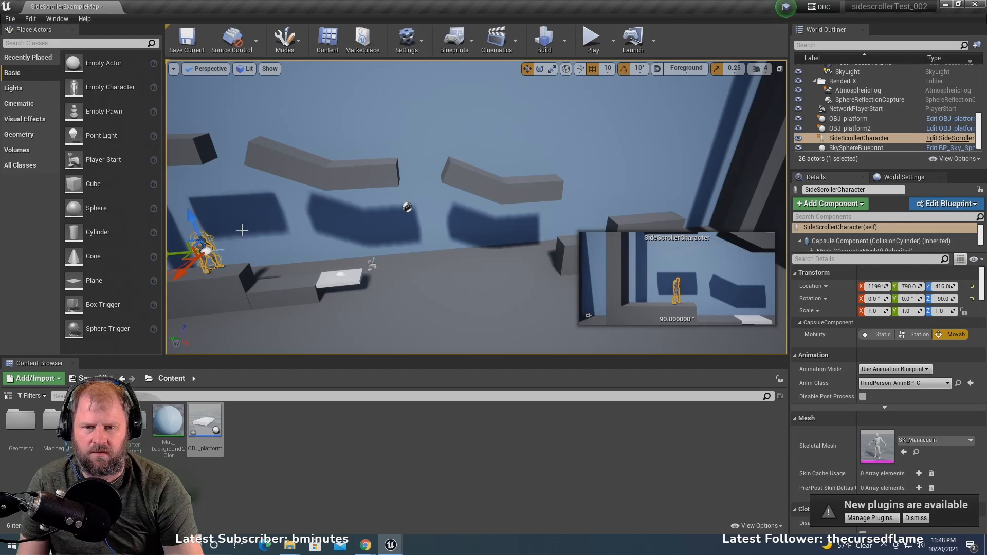
- Play the level and run the character onto the first moving platform to test its motion, then jump off
{"action": "left_click", "coordinate": [588, 32]}
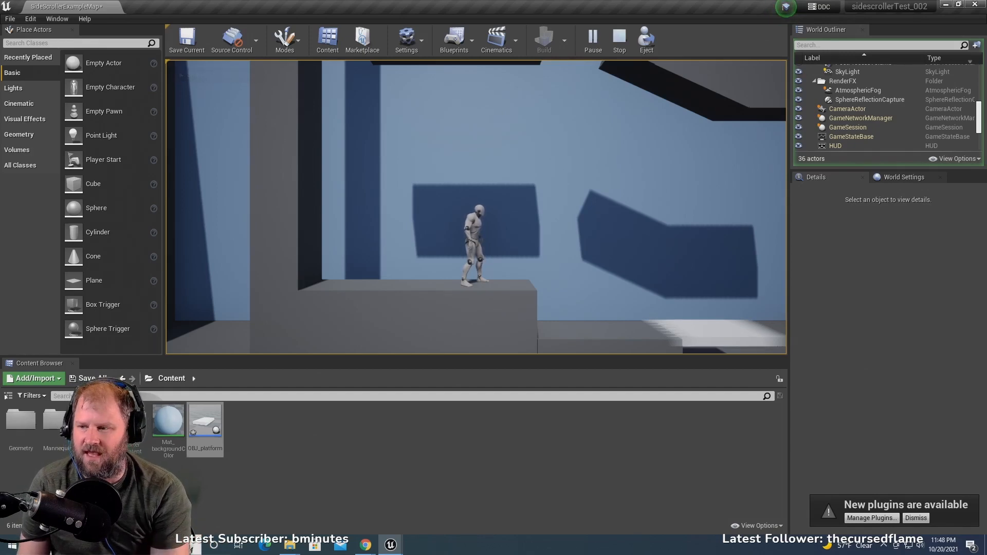
{"action": "key", "text": "d"}
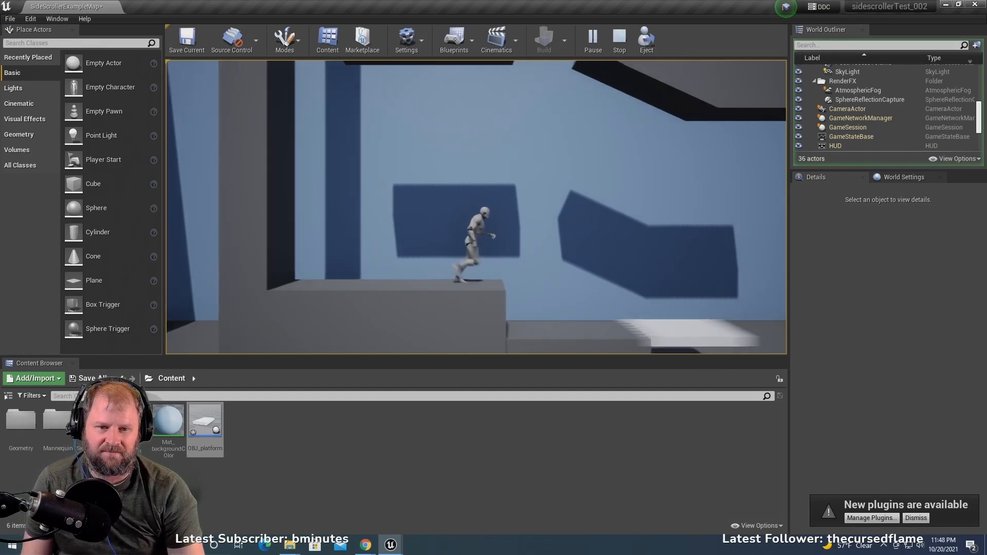
{"action": "key", "text": "a"}
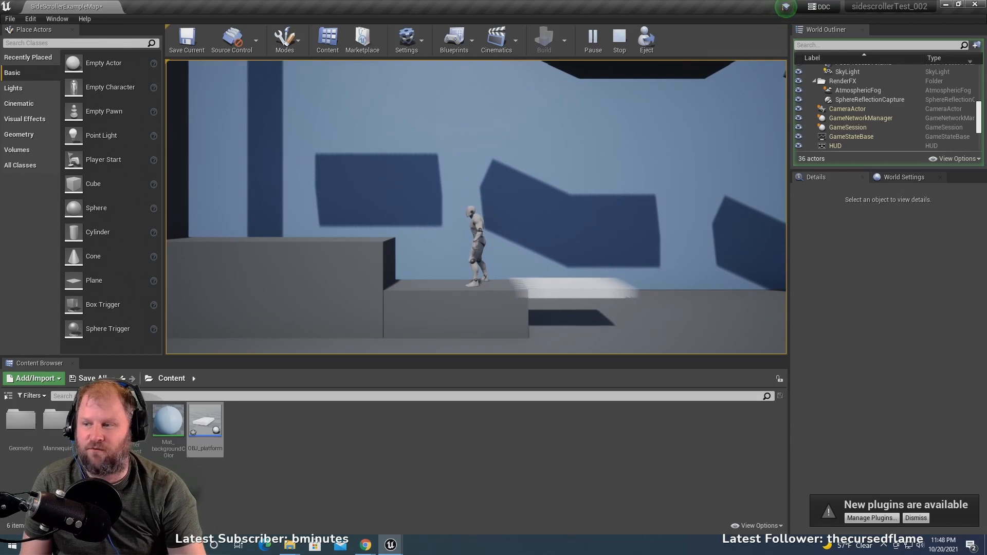
{"action": "key", "text": "d"}
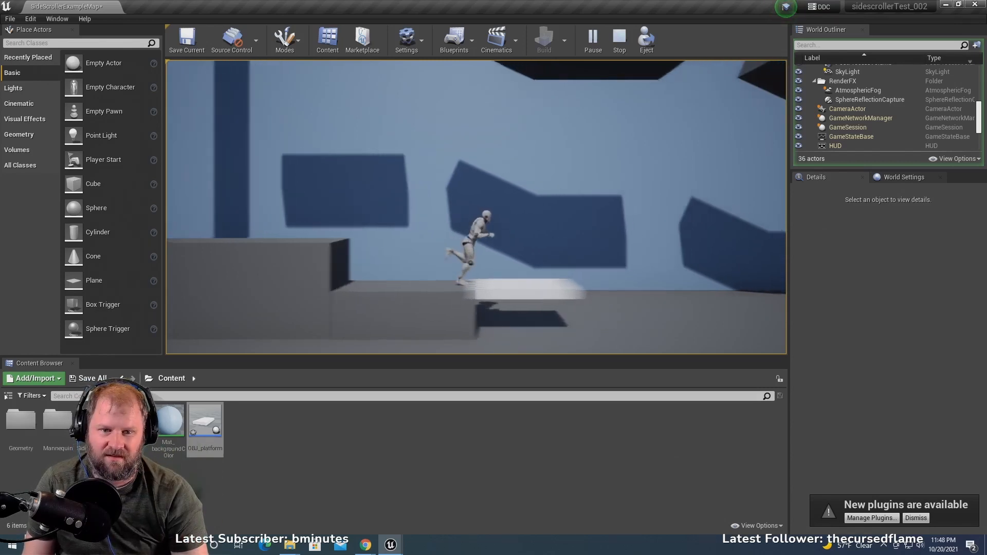
{"action": "key", "text": "d"}
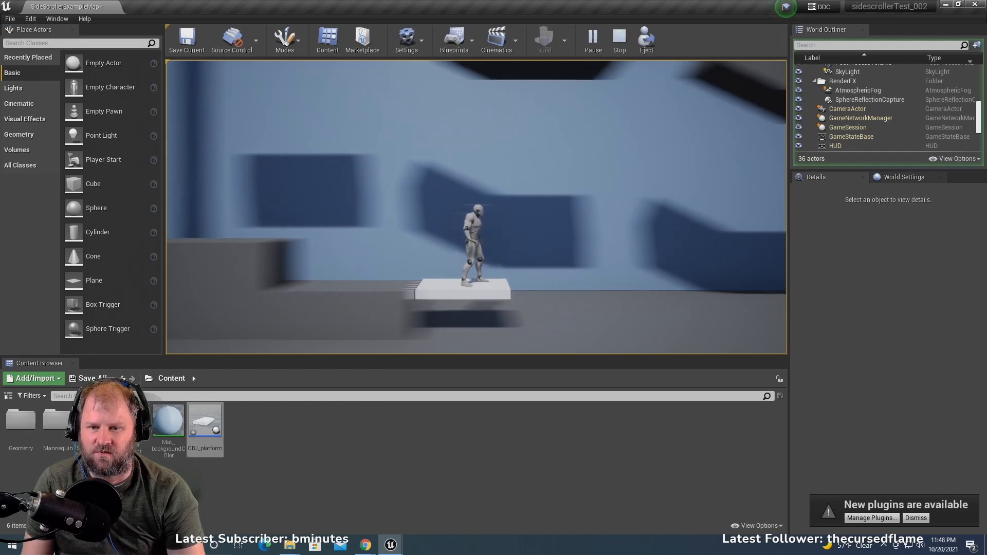
{"action": "key", "text": "a"}
{"action": "key", "text": "d"}
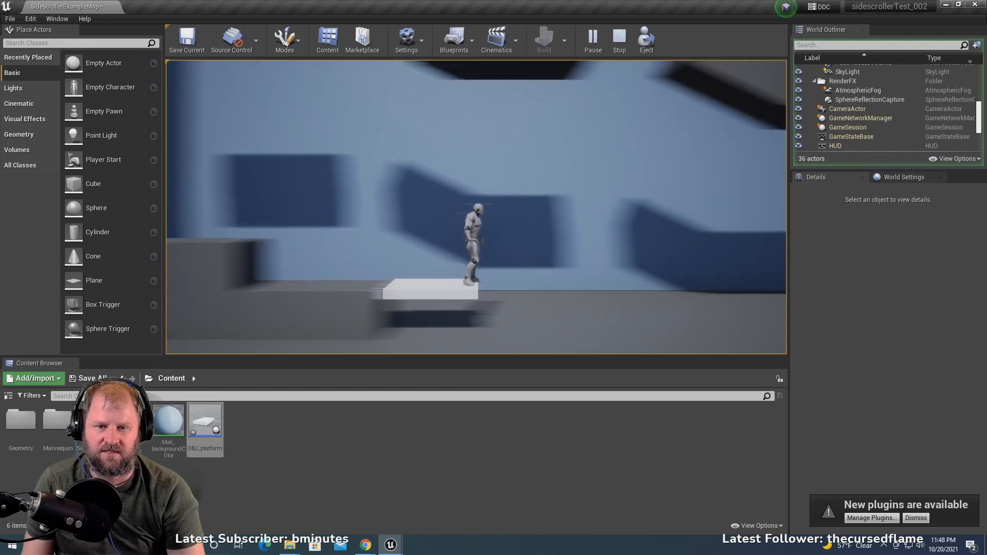
{"action": "key", "text": "space"}
{"action": "key", "text": "d"}
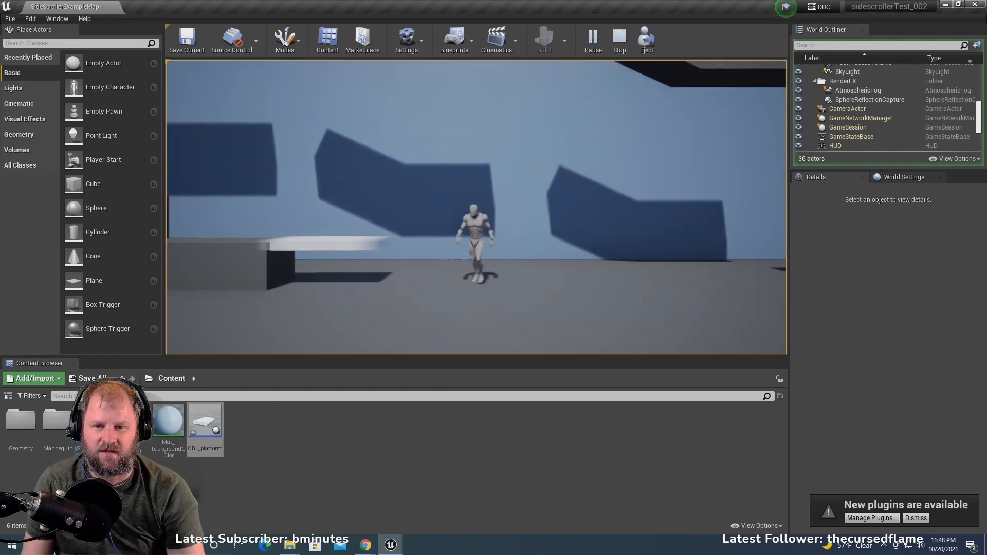
- Jump the character across to the second moving platform and the blocks beyond it, and end the play test
{"action": "key", "text": "space"}
{"action": "key", "text": "space"}
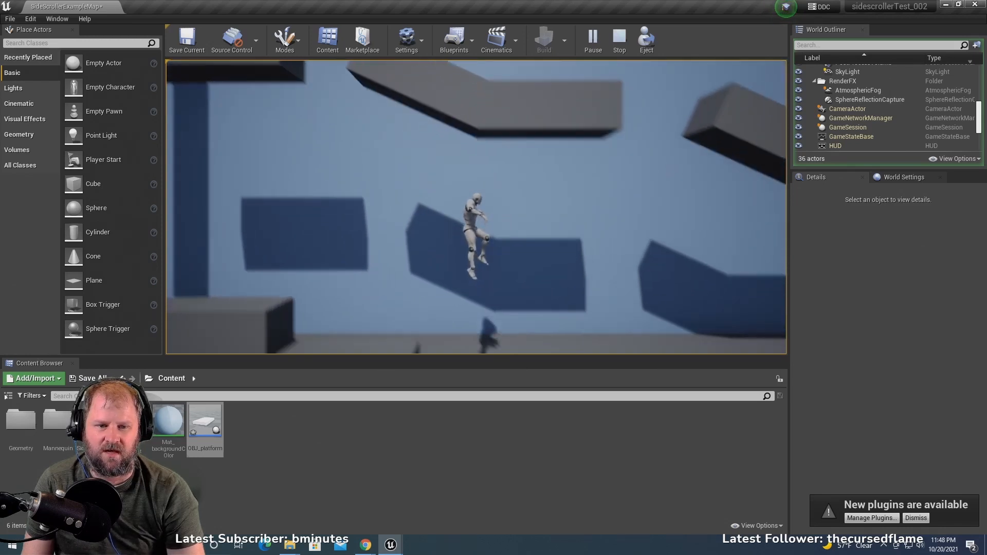
{"action": "key", "text": "d"}
{"action": "key", "text": "space"}
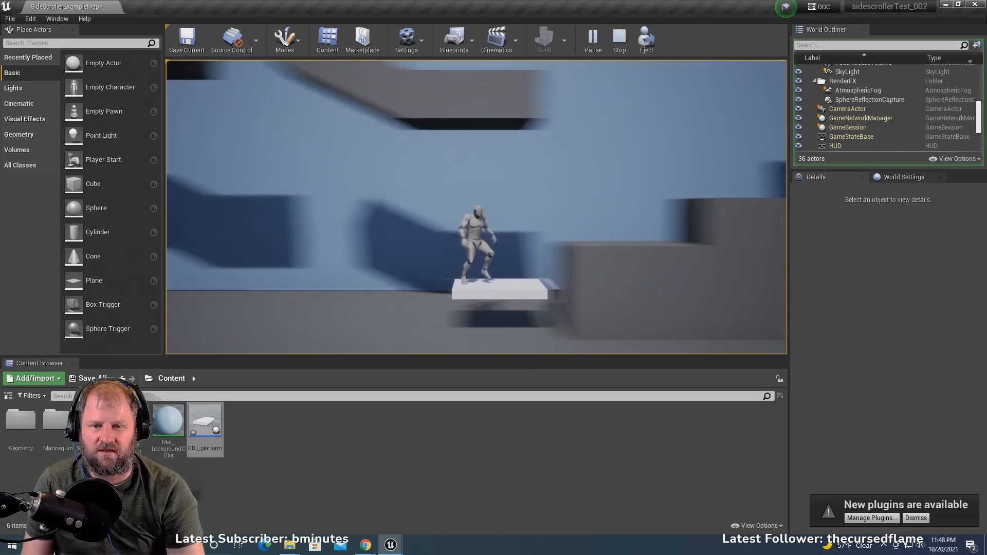
{"action": "key", "text": "d"}
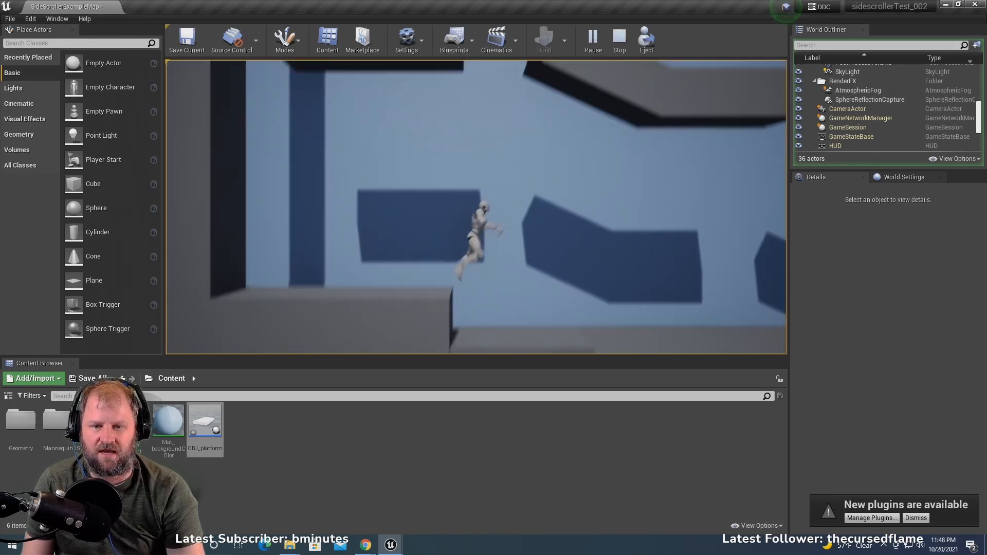
{"action": "key", "text": "space"}
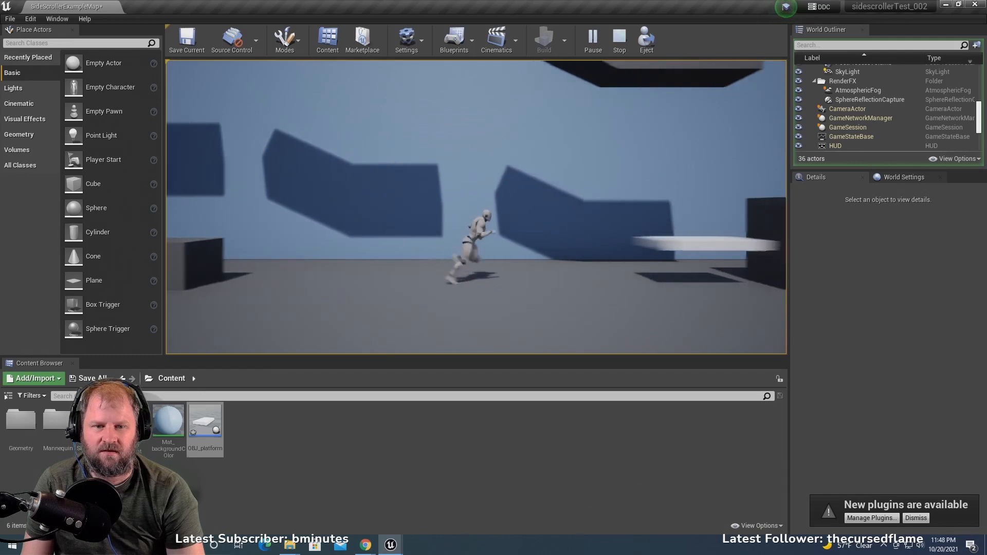
{"action": "key", "text": "space"}
{"action": "key", "text": "space"}
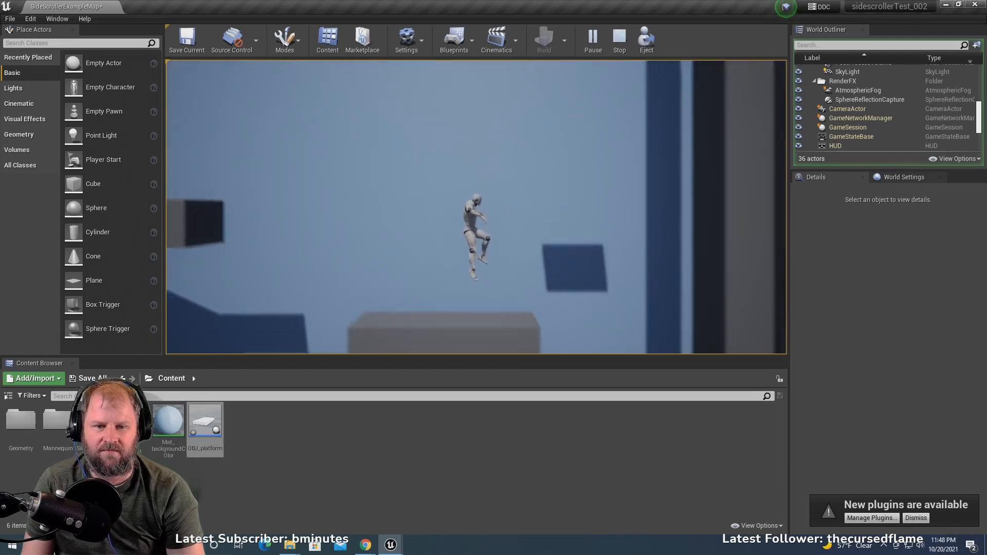
{"action": "key", "text": "a"}
{"action": "key", "text": "space"}
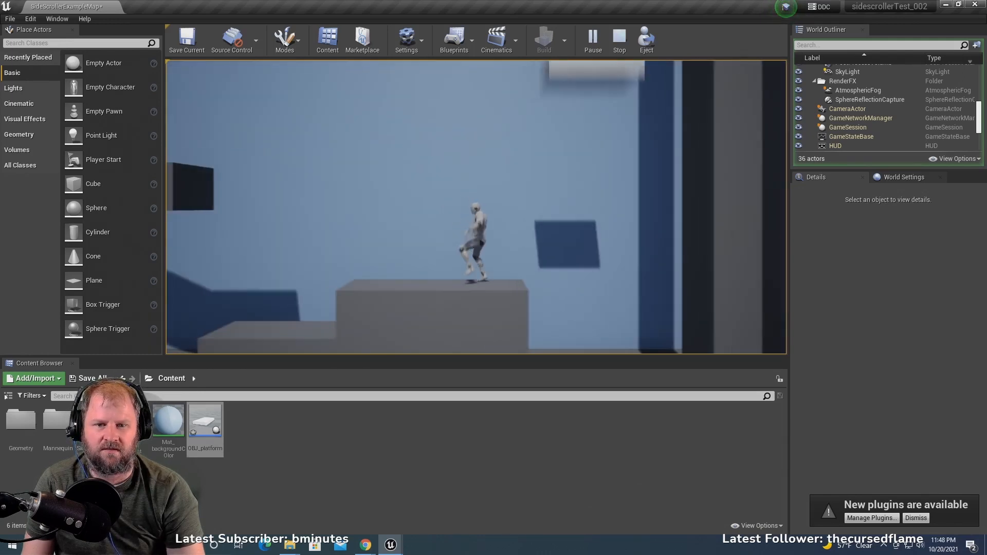
{"action": "key", "text": "Escape"}
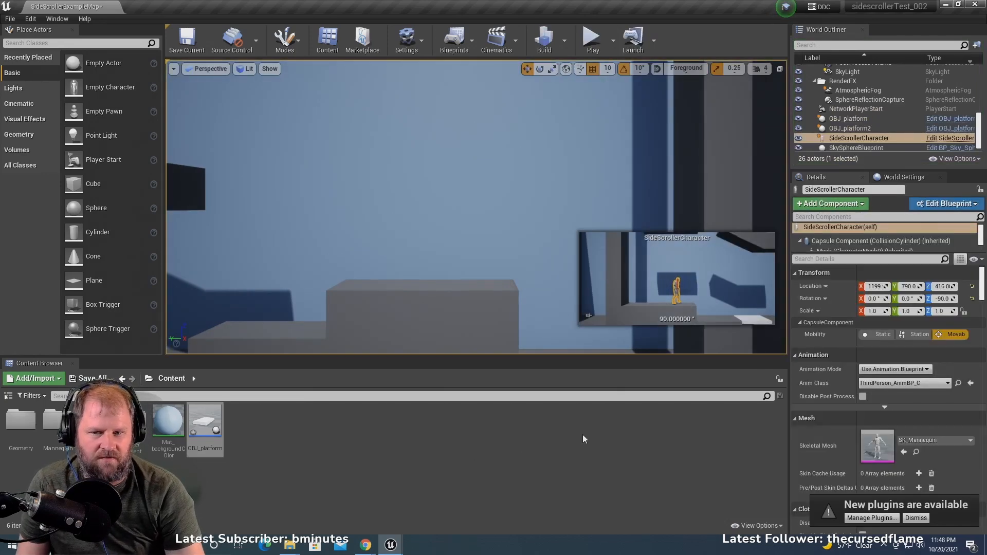
- Reopen the OBJ_platform blueprint and open the duration variable's default value for editing
{"action": "scroll", "coordinate": [349, 327], "scroll_direction": "down", "scroll_amount": 2}
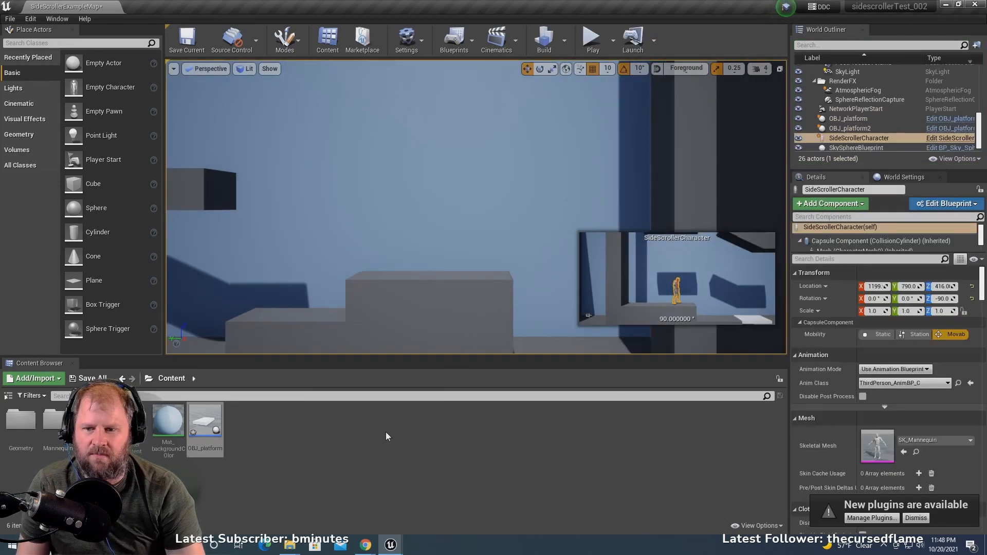
{"action": "double_click", "coordinate": [205, 423]}
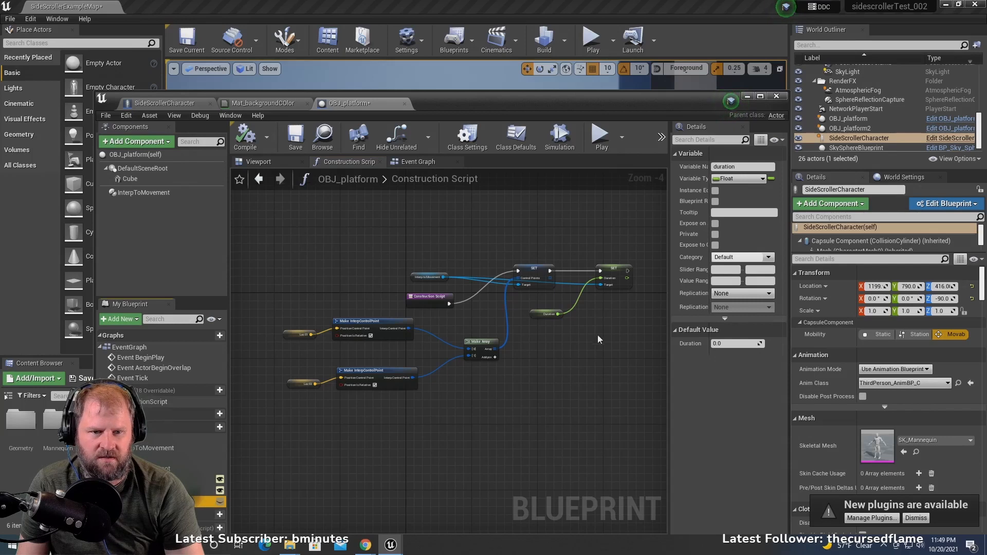
{"action": "left_click", "coordinate": [720, 343]}
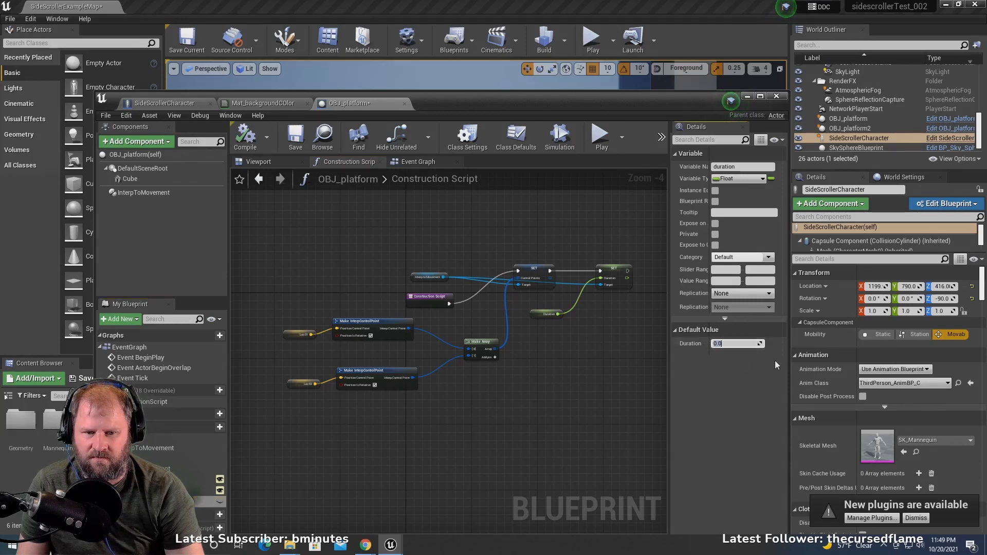
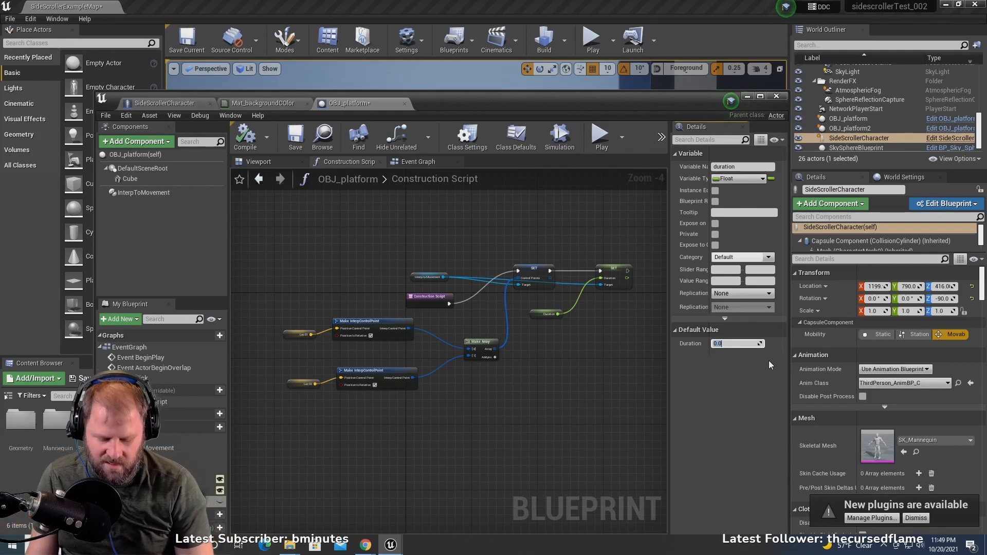
- Set the duration variable's default value to 5.0 and compile the OBJ_platform blueprint
{"action": "type", "text": "5"}
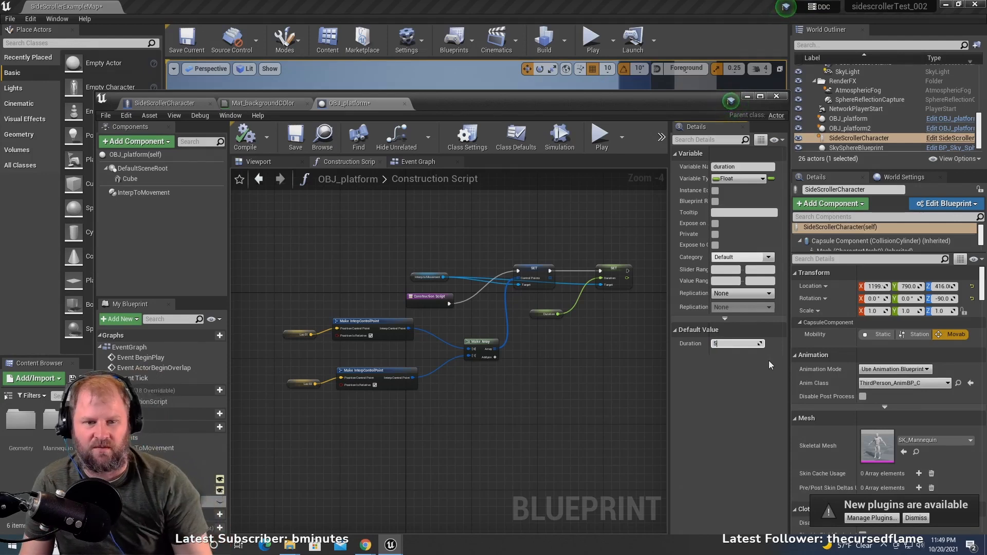
{"action": "left_click_drag", "start_coordinate": [533, 105], "coordinate": [527, 55]}
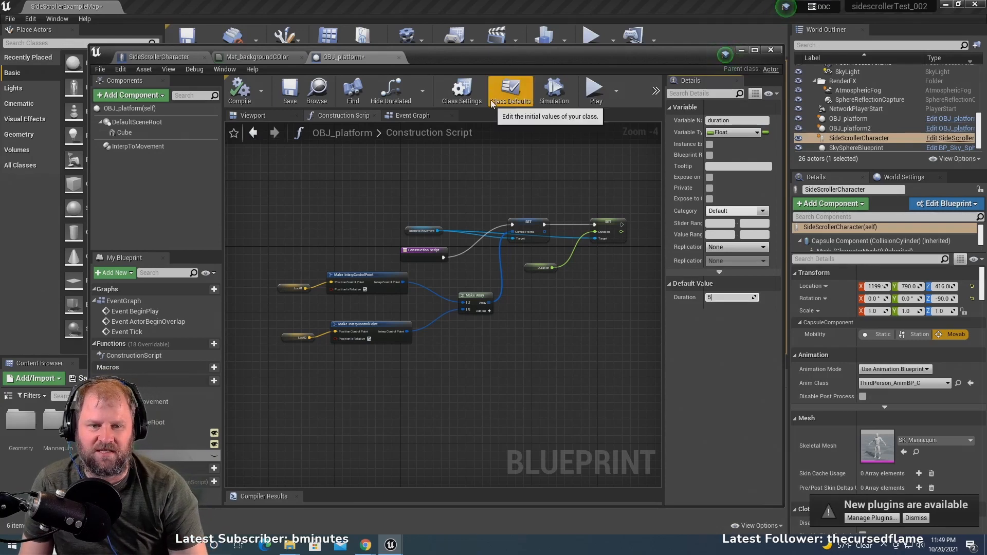
{"action": "key", "text": "Return"}
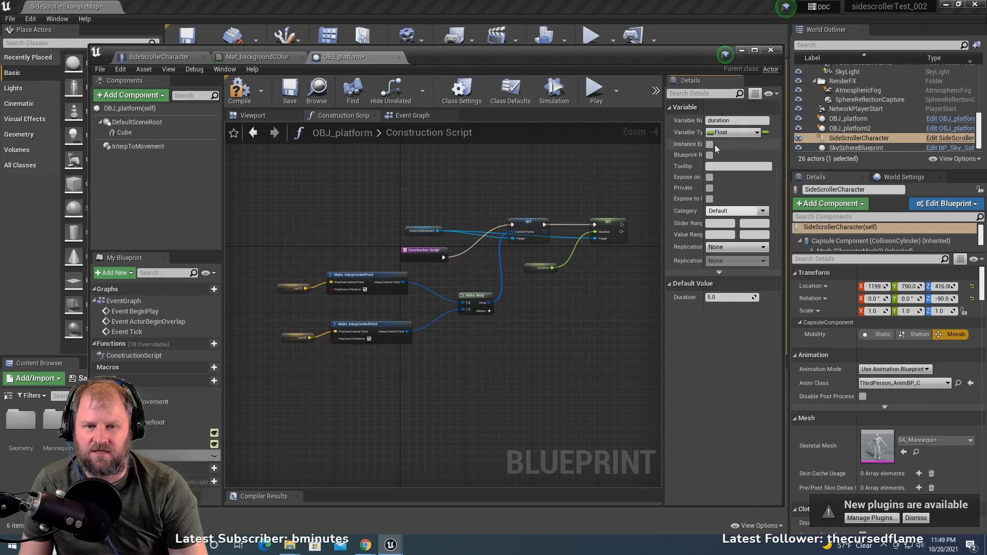
{"action": "left_click_drag", "start_coordinate": [640, 60], "coordinate": [638, 368]}
{"action": "left_click", "coordinate": [526, 224]}
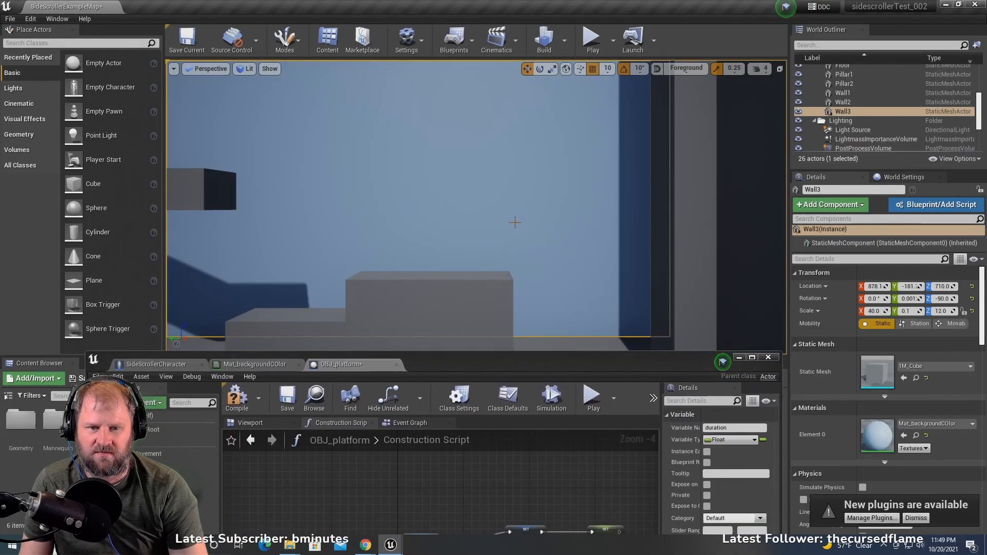
{"action": "scroll", "coordinate": [509, 225], "scroll_direction": "down", "scroll_amount": 6}
{"action": "scroll", "coordinate": [387, 225], "scroll_direction": "down", "scroll_amount": 4}
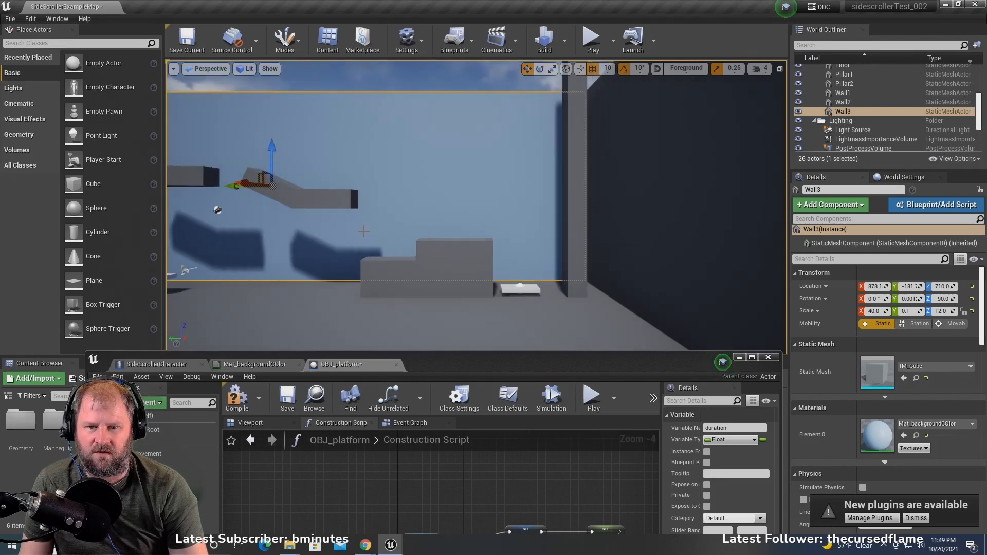
{"action": "left_click", "coordinate": [237, 397]}
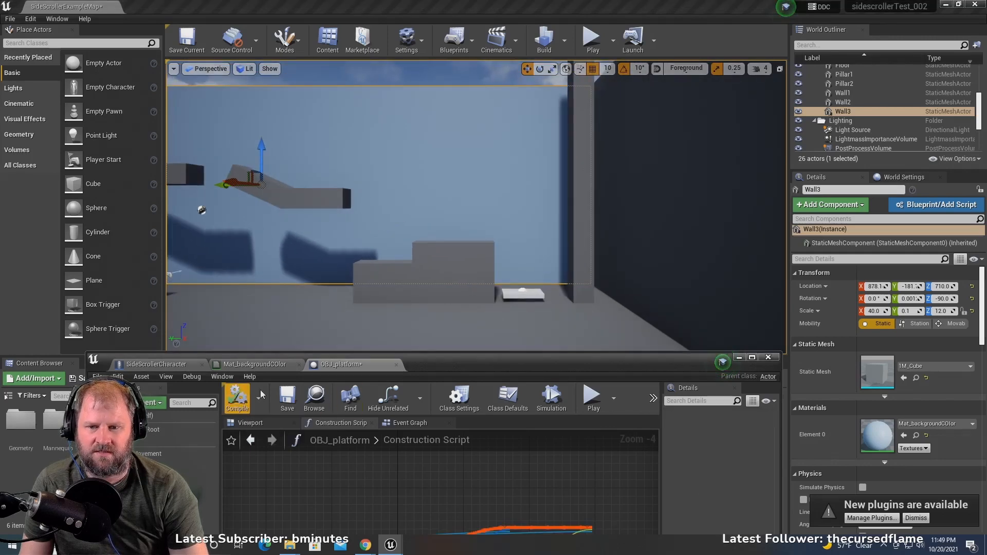
- Play the level, run the character onto the first moving platform to test its speed, and jump off onto the blocks beyond it
{"action": "left_click", "coordinate": [593, 41]}
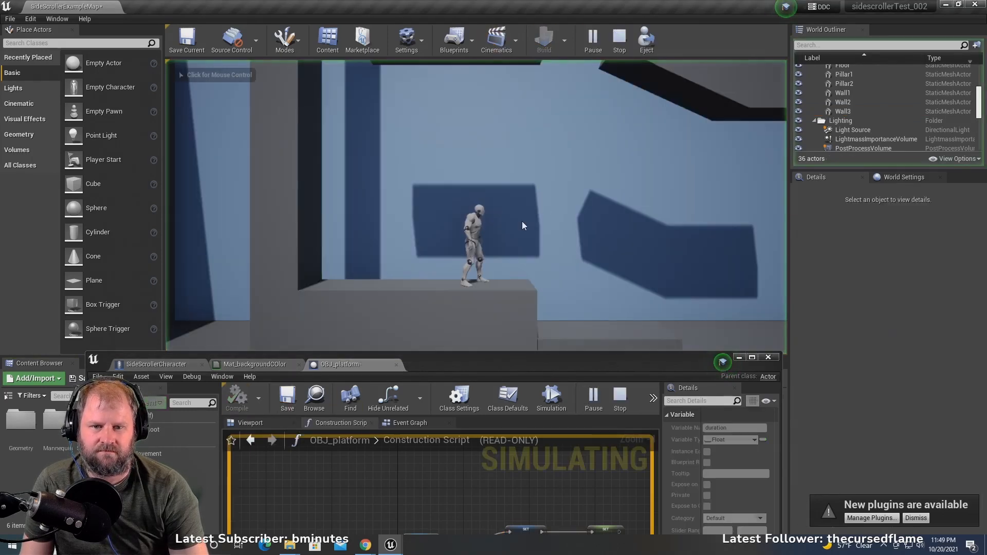
{"action": "key", "text": "d"}
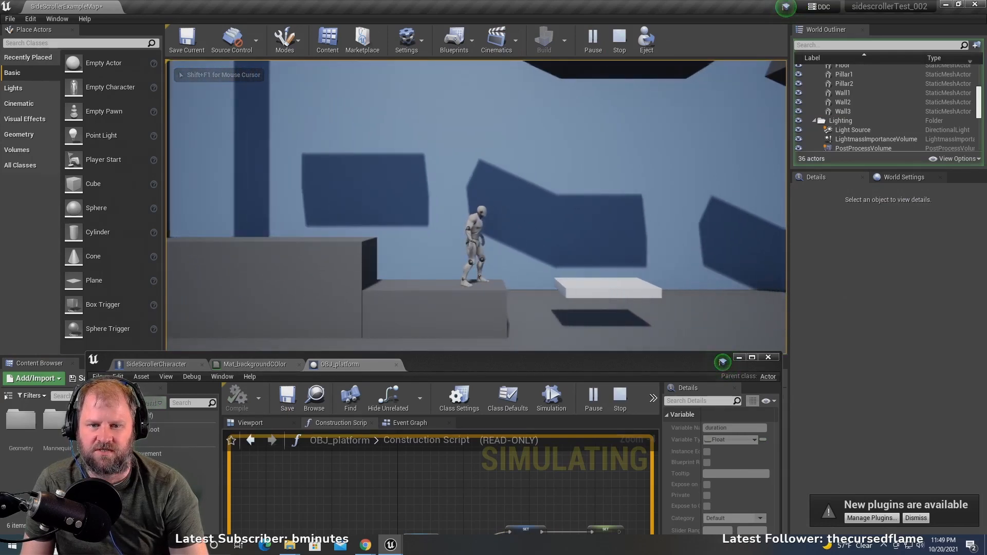
{"action": "key", "text": "d"}
{"action": "key", "text": "space"}
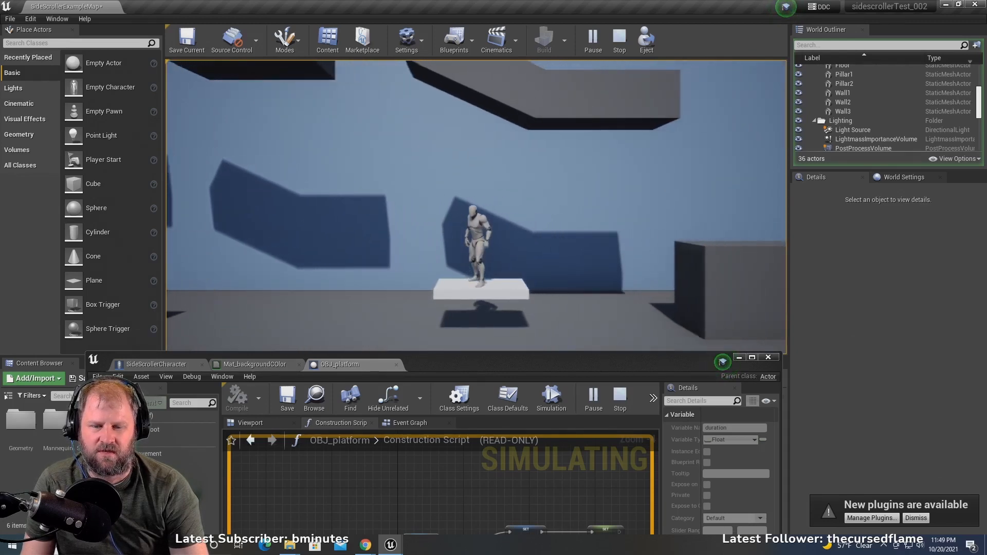
{"action": "key", "text": "space"}
{"action": "key", "text": "d"}
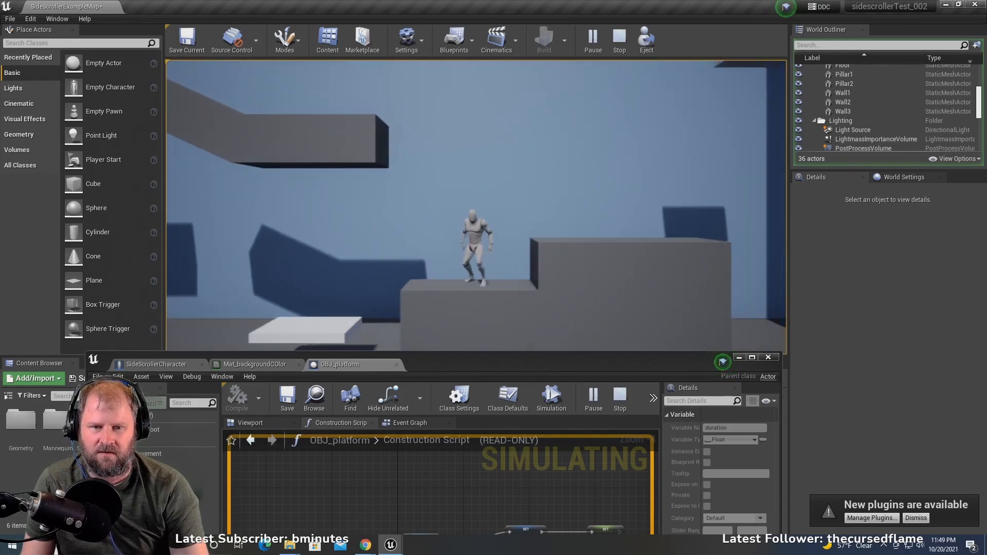
- Jump the character onto the second moving platform, ride it up, jump back to the higher block and end the play test
{"action": "key", "text": "space"}
{"action": "key", "text": "d"}
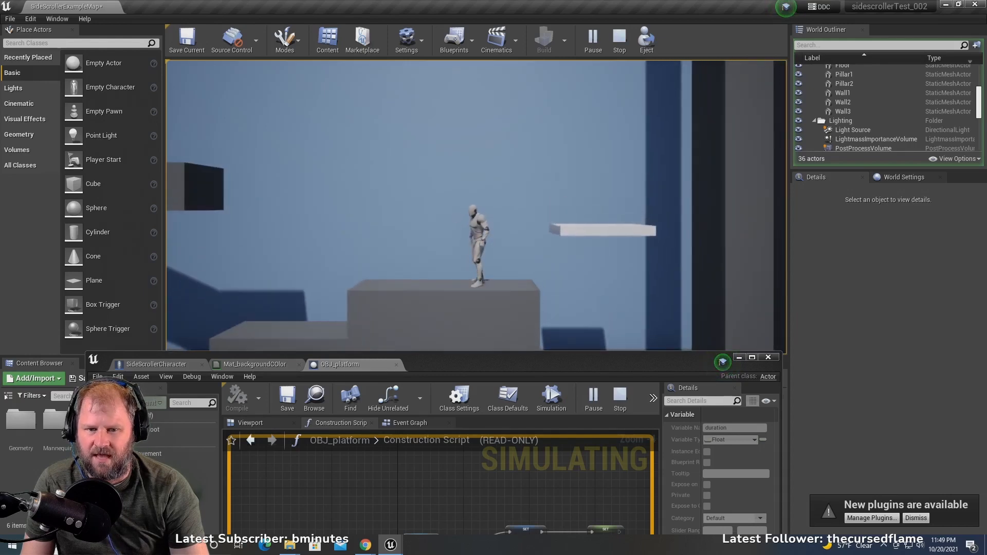
{"action": "key", "text": "space"}
{"action": "key", "text": "d"}
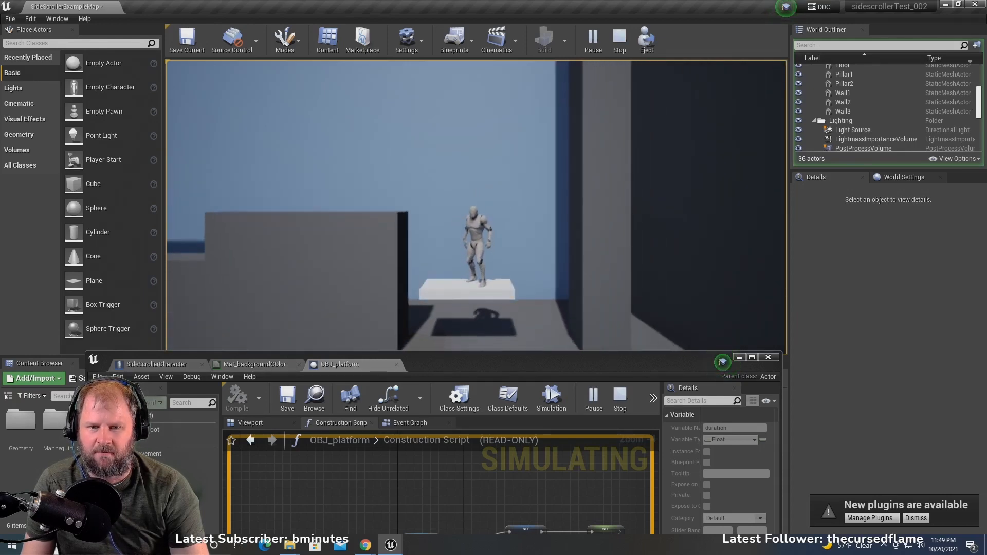
{"action": "key", "text": "a"}
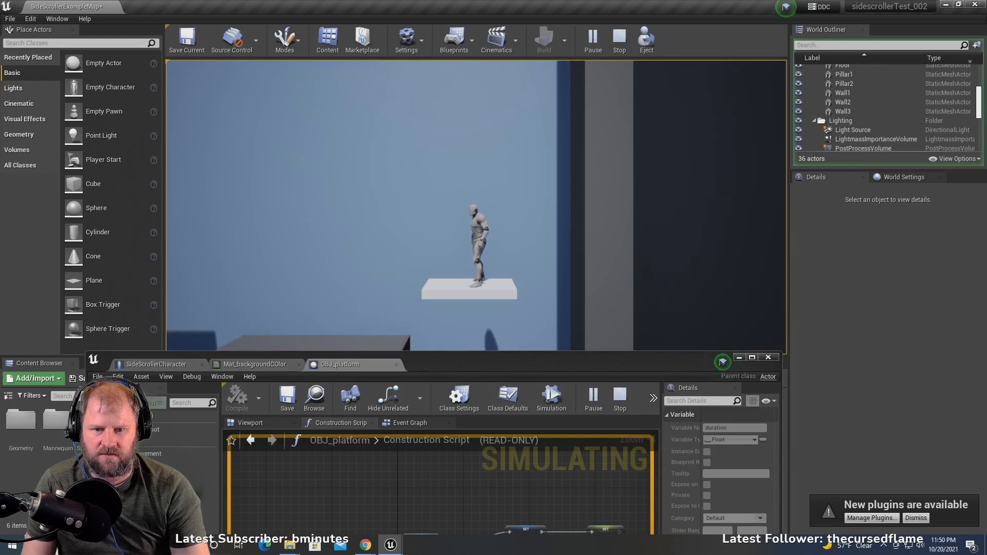
{"action": "key", "text": "a"}
{"action": "key", "text": "space"}
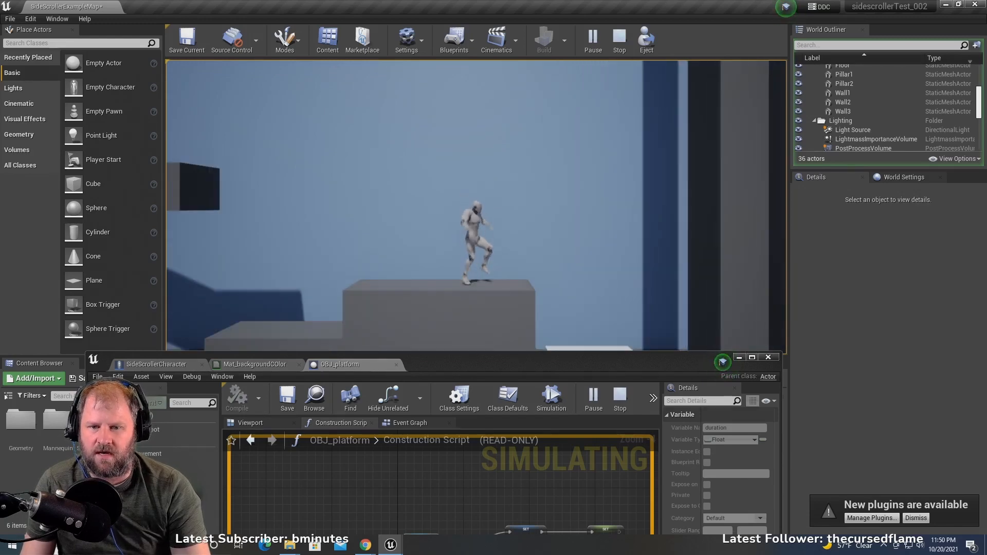
{"action": "key", "text": "Escape"}
- Select the first OBJ_platform in the level and look through its instance properties for a duration setting
{"action": "scroll", "coordinate": [440, 250], "scroll_direction": "down", "scroll_amount": 5}
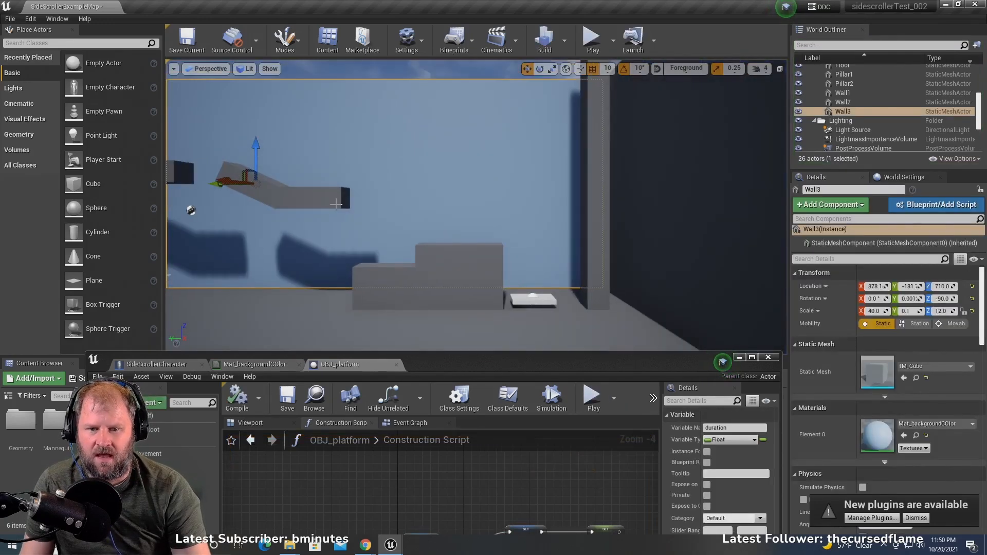
{"action": "right_click_drag", "start_coordinate": [469, 132], "coordinate": [468, 178]}
{"action": "mouse_move", "coordinate": [469, 132]}
{"action": "right_mouse_down"}
{"action": "mouse_move", "coordinate": [432, 127]}
{"action": "mouse_move", "coordinate": [471, 128]}
{"action": "right_mouse_up"}
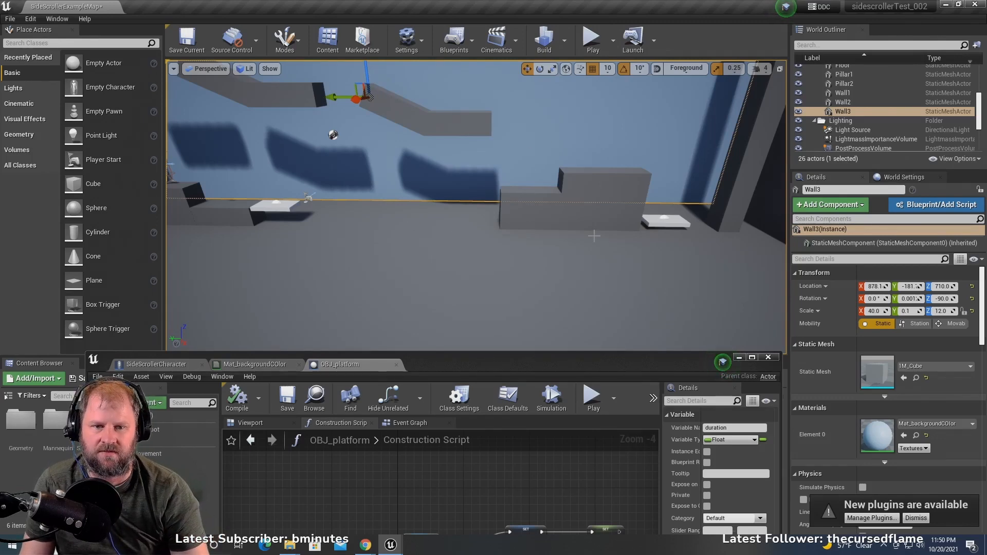
{"action": "middle_click_drag", "start_coordinate": [349, 194], "coordinate": [353, 187]}
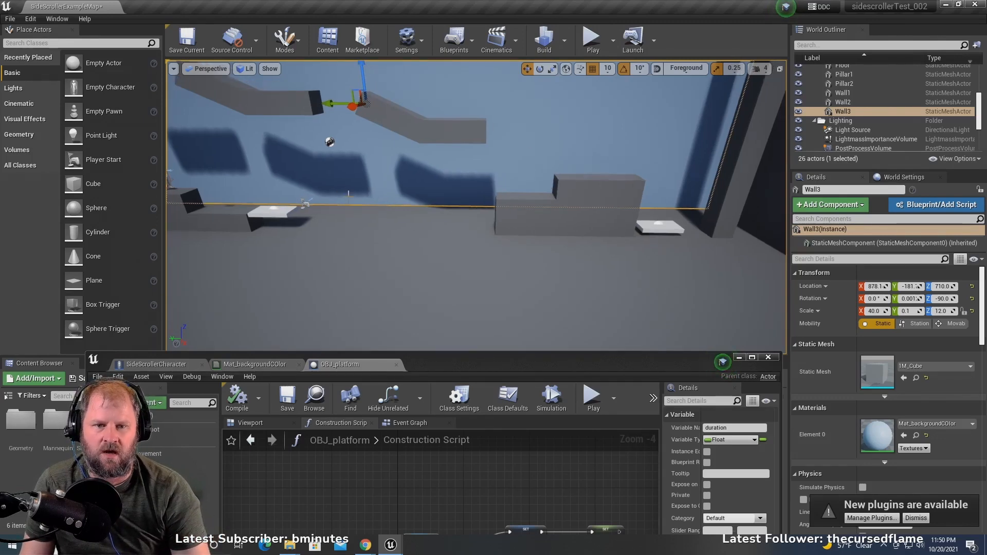
{"action": "left_click", "coordinate": [265, 215]}
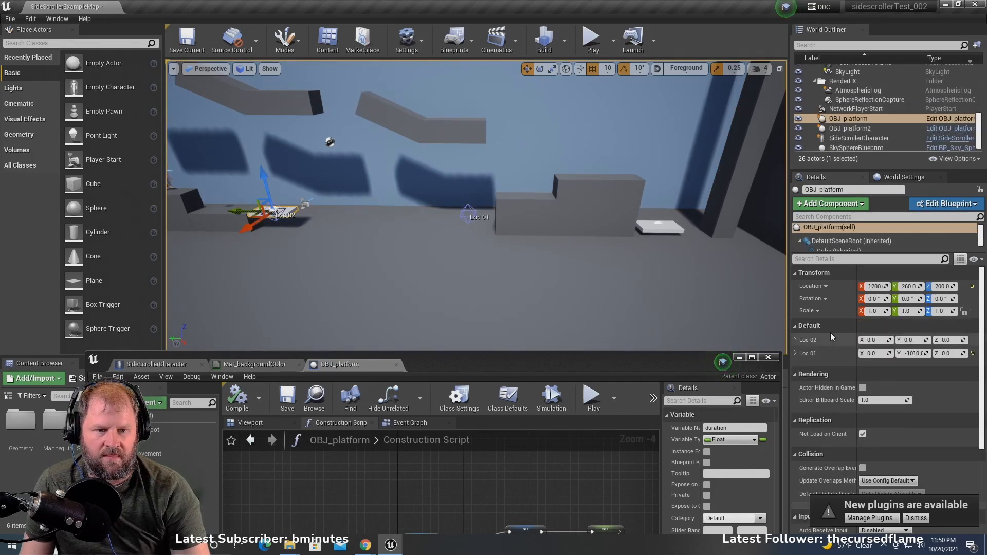
{"action": "scroll", "coordinate": [831, 332], "scroll_direction": "down", "scroll_amount": 1}
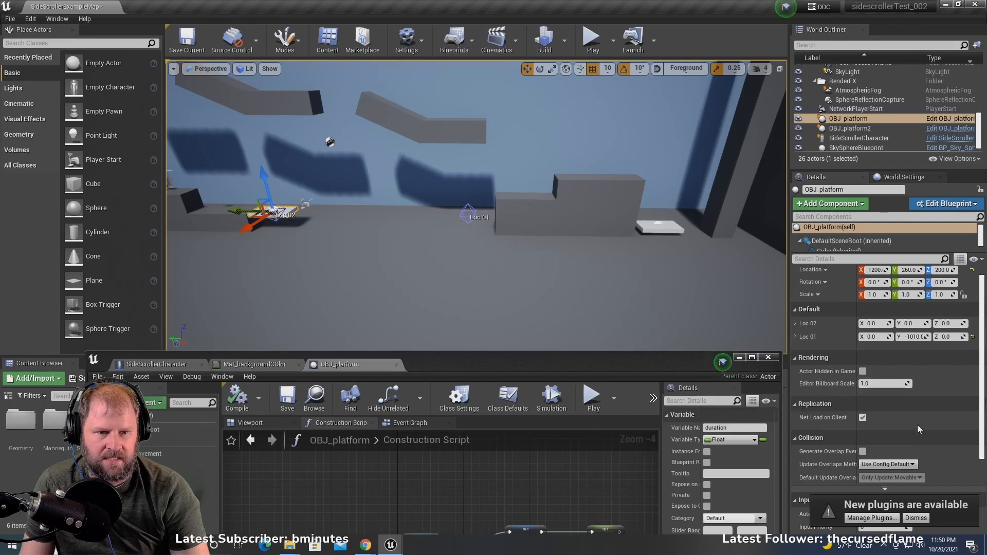
{"action": "scroll", "coordinate": [906, 411], "scroll_direction": "down", "scroll_amount": 3}
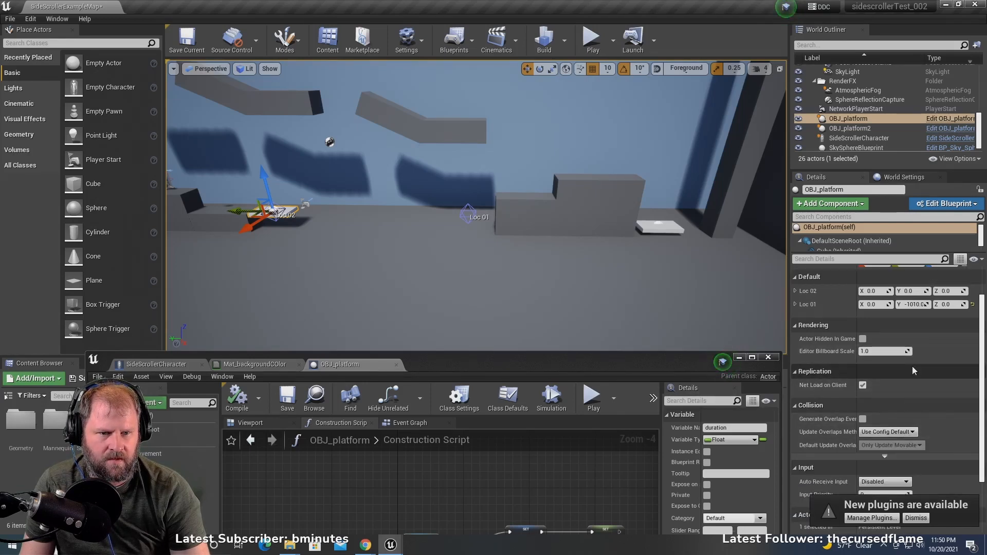
{"action": "scroll", "coordinate": [837, 328], "scroll_direction": "up", "scroll_amount": 2}
{"action": "scroll", "coordinate": [838, 328], "scroll_direction": "up", "scroll_amount": 2}
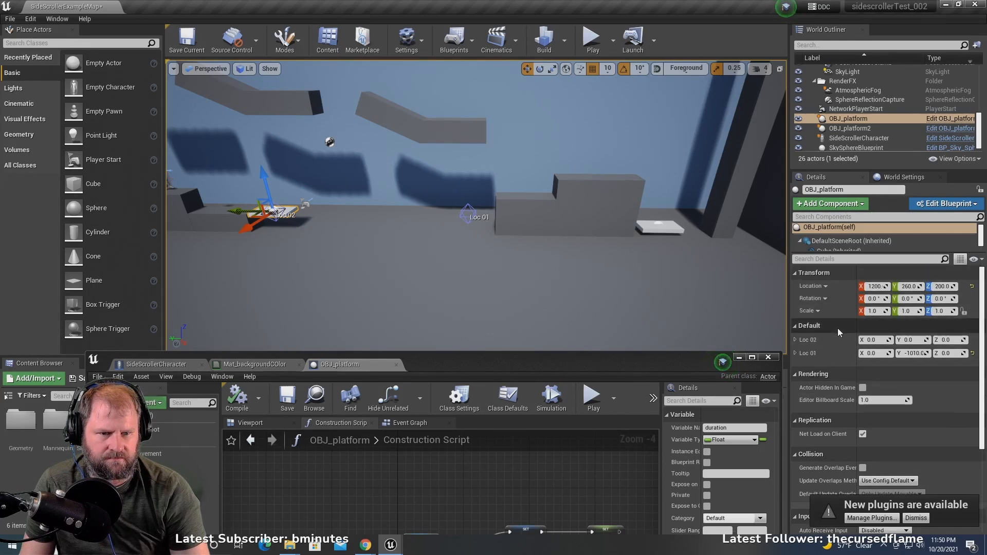
{"action": "scroll", "coordinate": [837, 329], "scroll_direction": "down", "scroll_amount": 3}
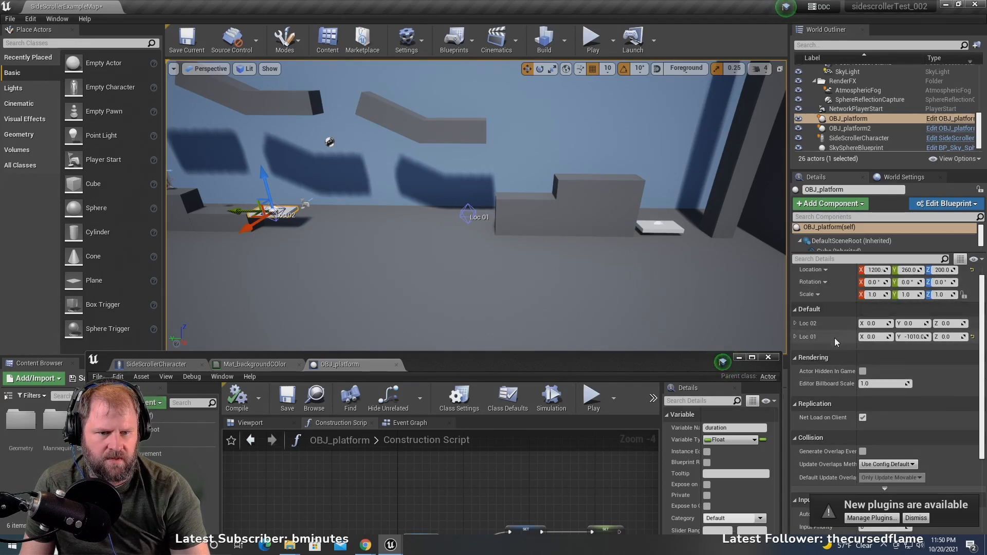
{"action": "scroll", "coordinate": [871, 353], "scroll_direction": "down", "scroll_amount": 5}
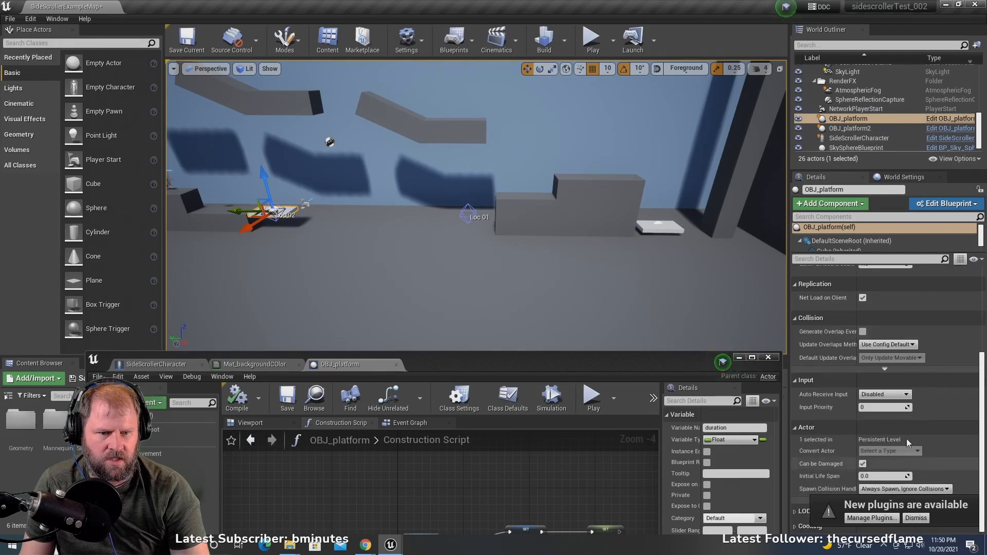
{"action": "scroll", "coordinate": [924, 394], "scroll_direction": "up", "scroll_amount": 1}
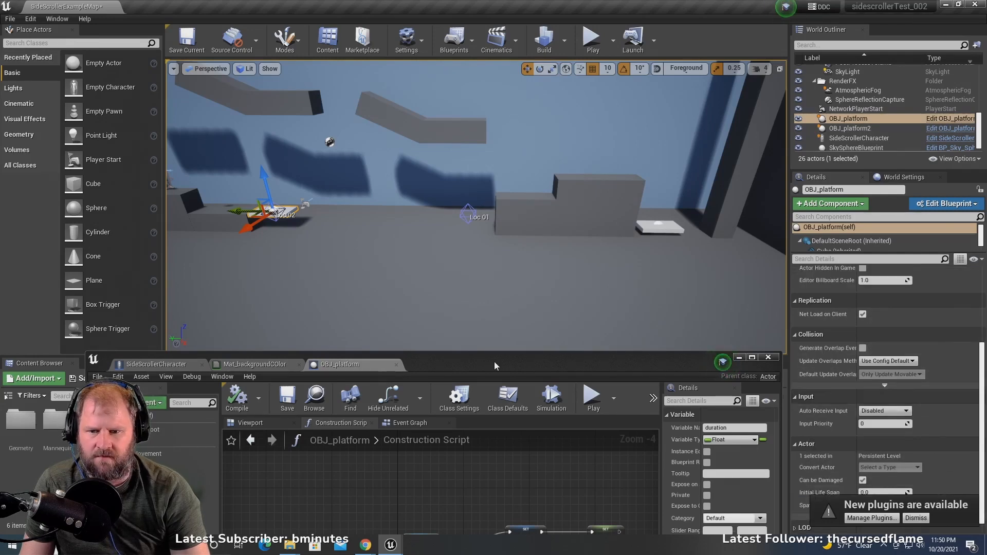
- Make the blueprint's duration variable Instance Editable and Blueprint Read Only, and compile and save OBJ_platform
{"action": "left_click_drag", "start_coordinate": [474, 360], "coordinate": [492, 124]}
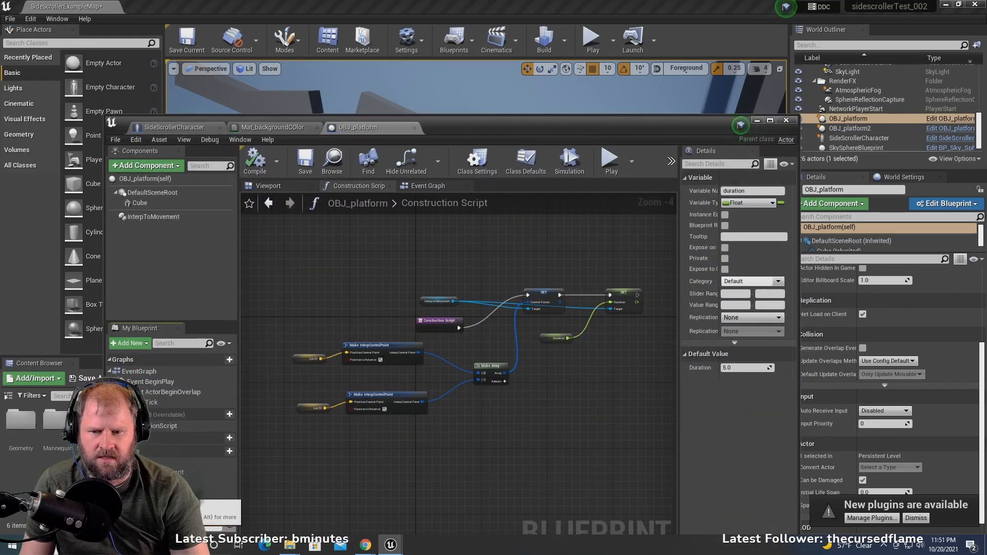
{"action": "left_click_drag", "start_coordinate": [483, 121], "coordinate": [474, 57]}
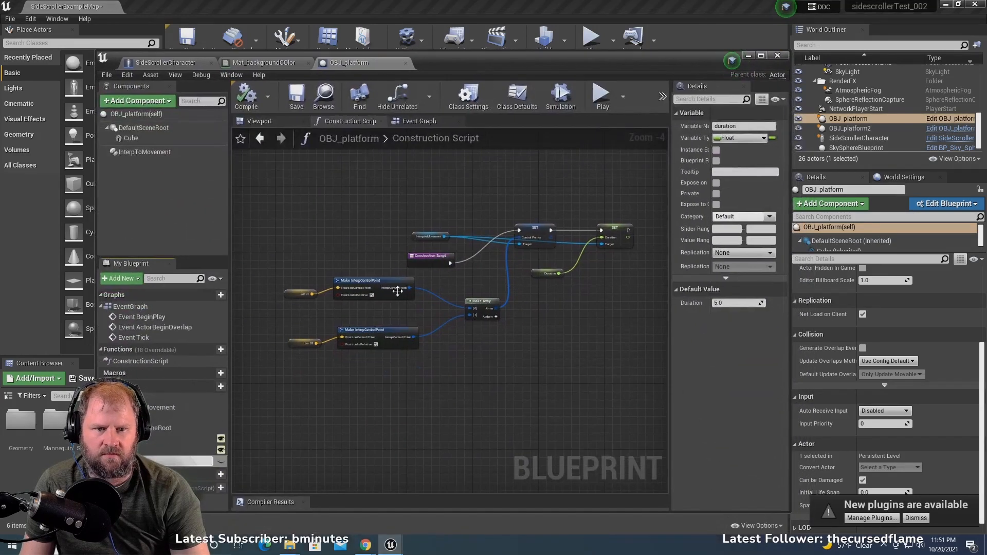
{"action": "left_click", "coordinate": [129, 452]}
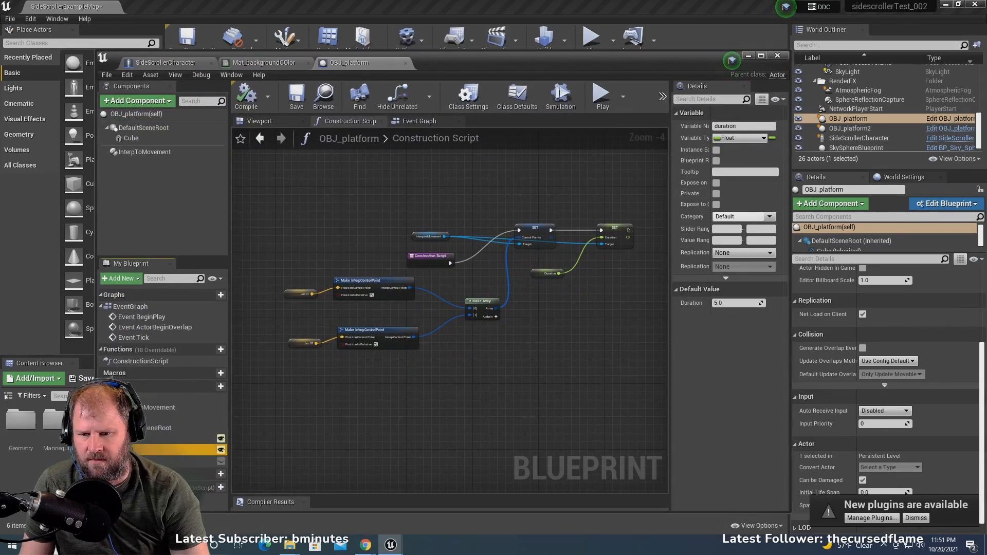
{"action": "left_click", "coordinate": [128, 460]}
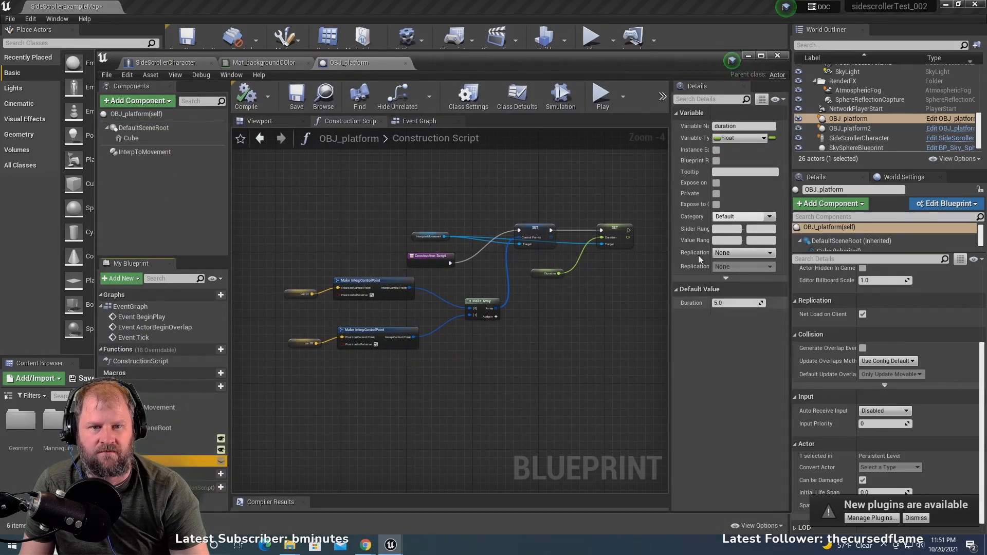
{"action": "left_click", "coordinate": [717, 150]}
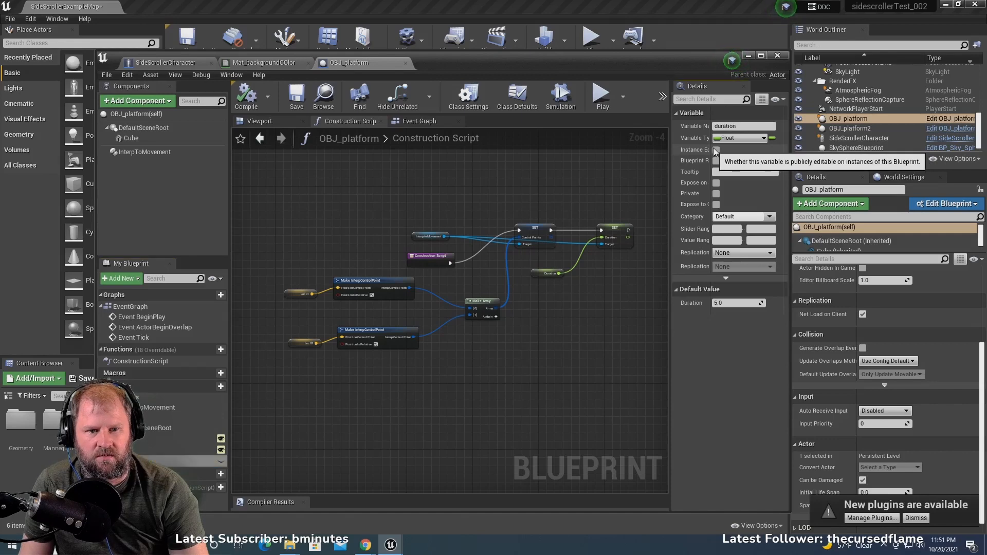
{"action": "left_click", "coordinate": [716, 161]}
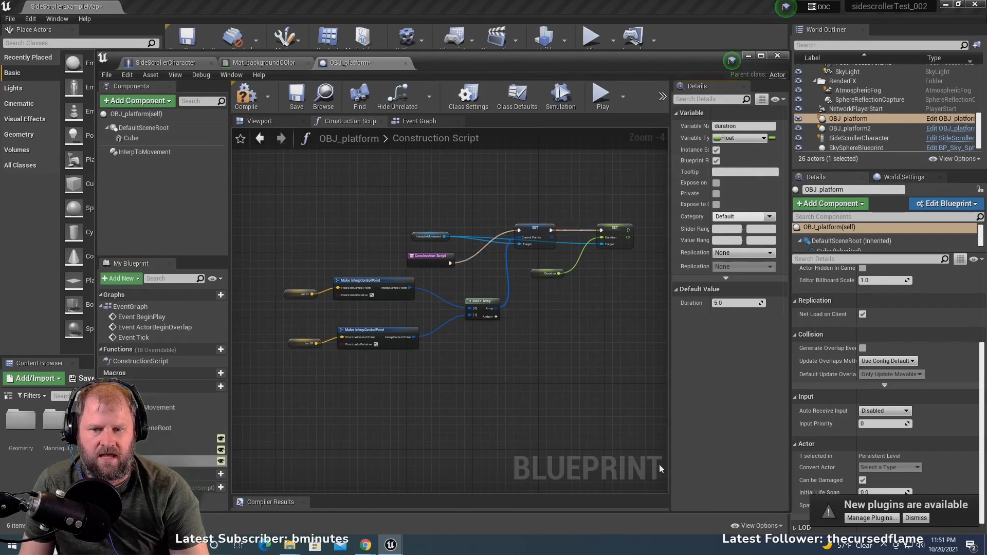
{"action": "left_click", "coordinate": [246, 95]}
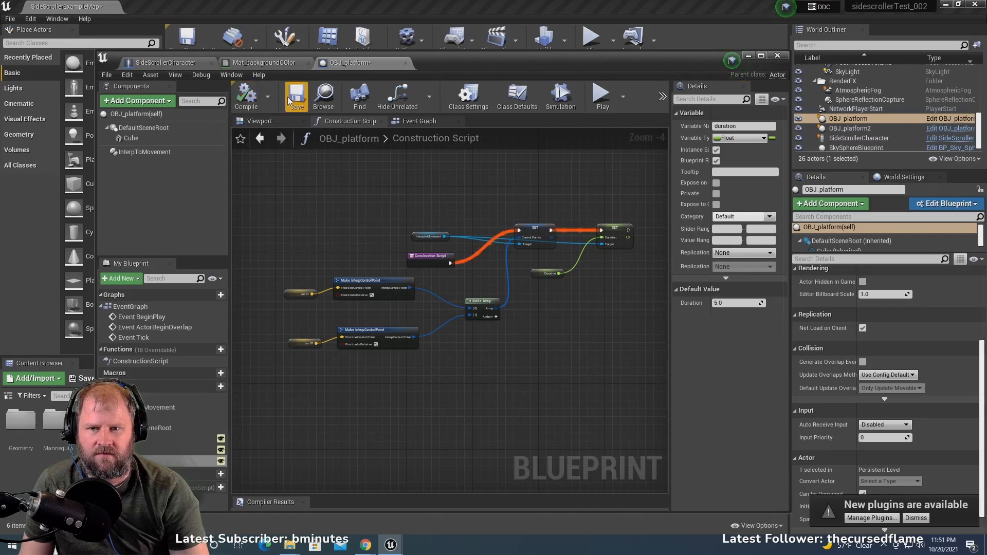
{"action": "left_click", "coordinate": [296, 95]}
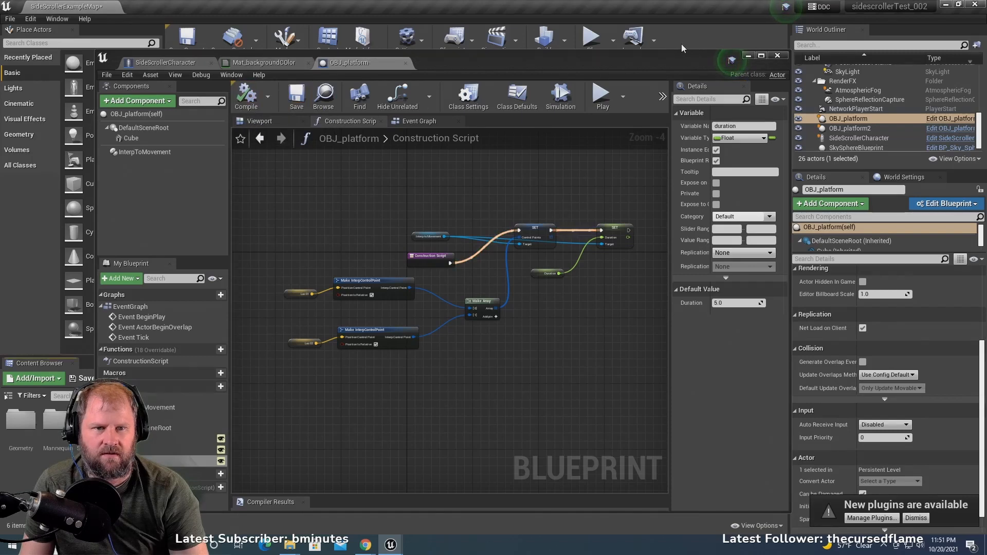
- Set the instance Duration of OBJ_platform2 to 10 and of the first OBJ_platform to 3.0
{"action": "left_click", "coordinate": [748, 56]}
{"action": "left_click", "coordinate": [660, 227]}
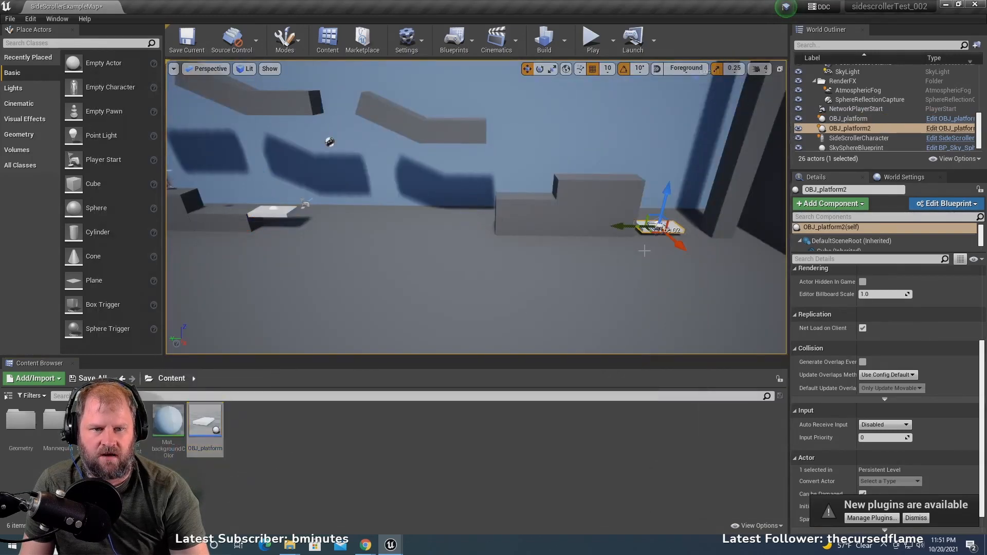
{"action": "scroll", "coordinate": [930, 361], "scroll_direction": "up", "scroll_amount": 1}
{"action": "scroll", "coordinate": [930, 361], "scroll_direction": "up", "scroll_amount": 1}
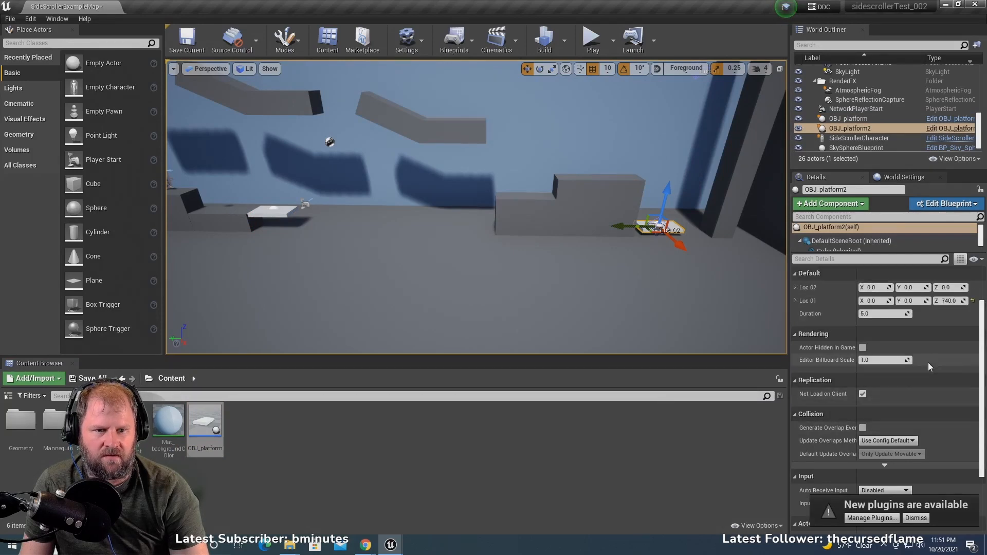
{"action": "scroll", "coordinate": [863, 337], "scroll_direction": "up", "scroll_amount": 1}
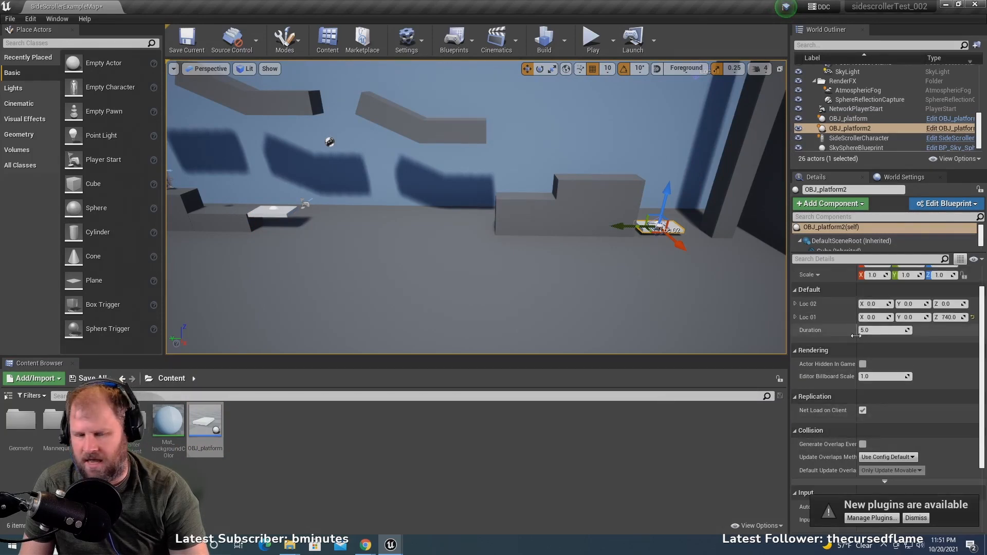
{"action": "left_click", "coordinate": [885, 331]}
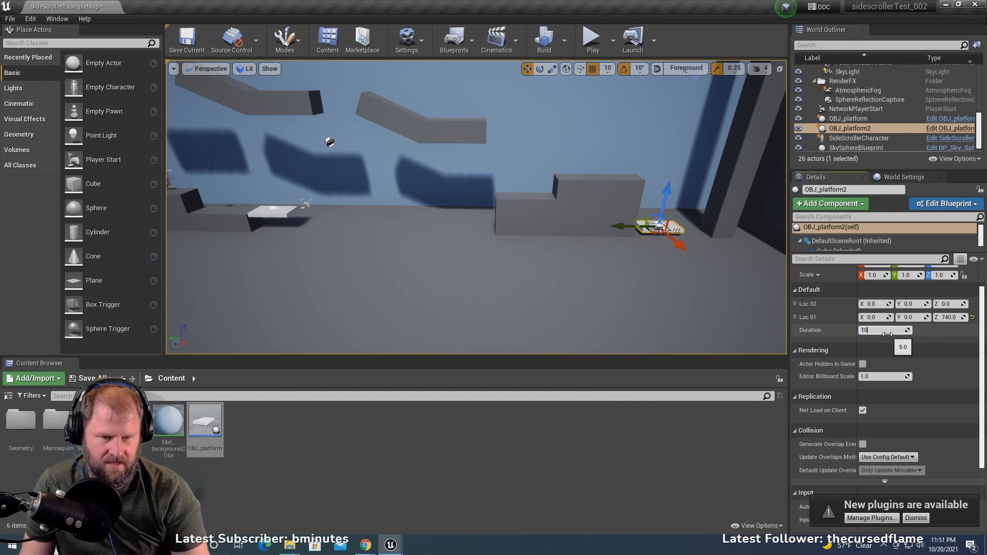
{"action": "left_click", "coordinate": [267, 211]}
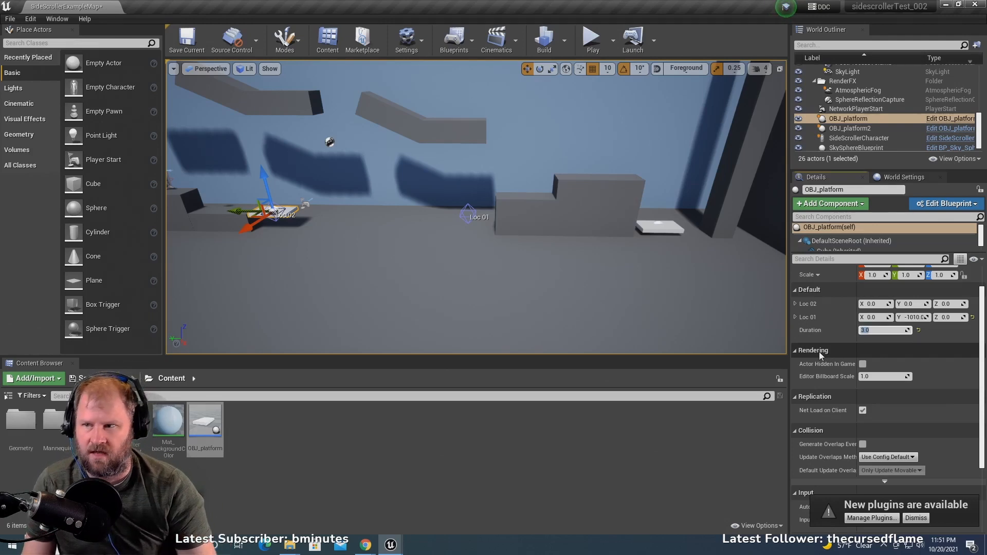
- Play the level, ride the first moving platform across the gap, and jump over the blocks onto the second platform
{"action": "left_click", "coordinate": [593, 41]}
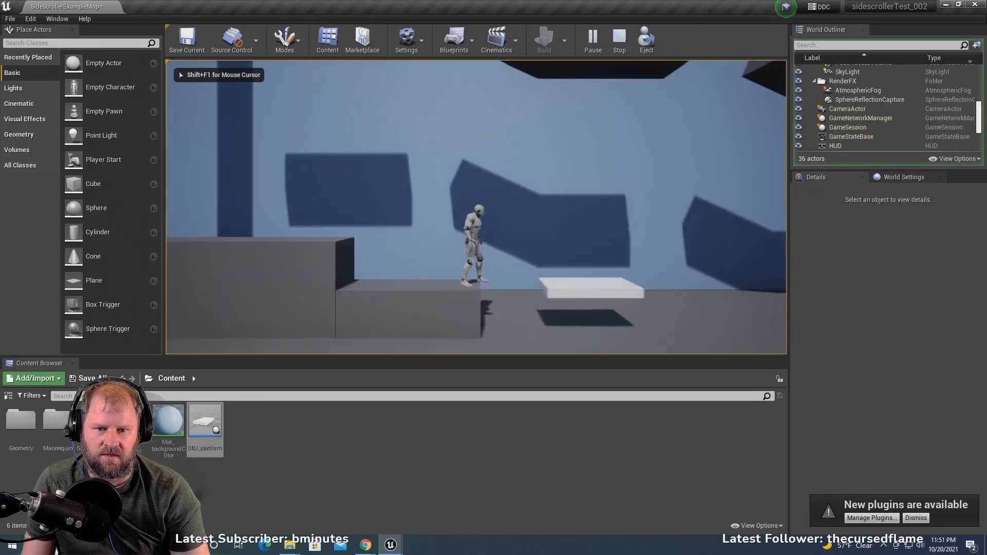
{"action": "key", "text": "d"}
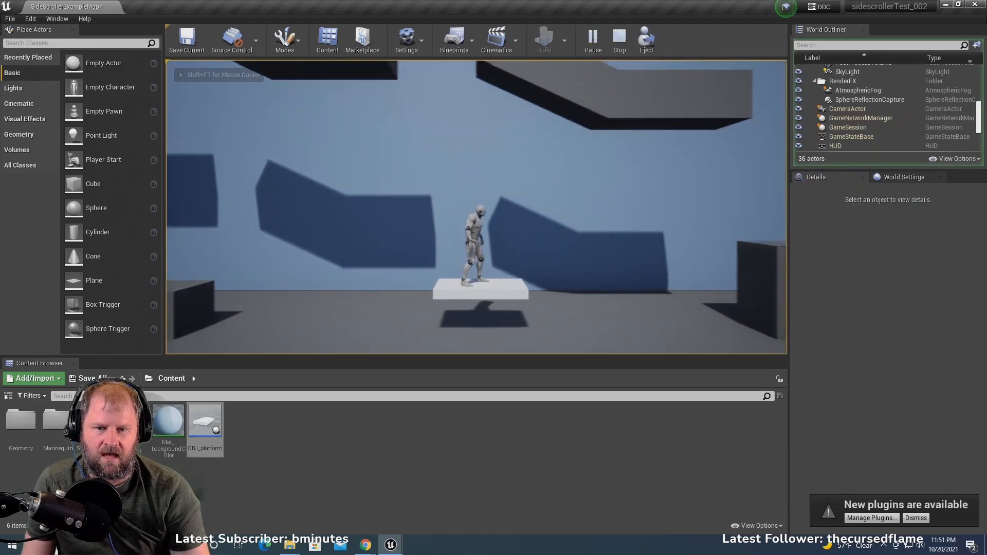
{"action": "key", "text": "d"}
{"action": "key", "text": "space"}
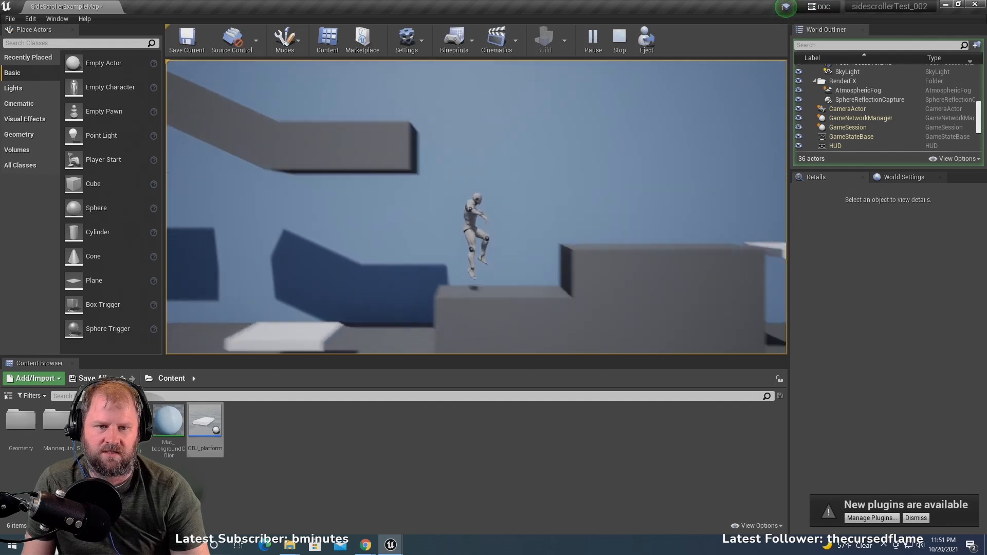
{"action": "key", "text": "space"}
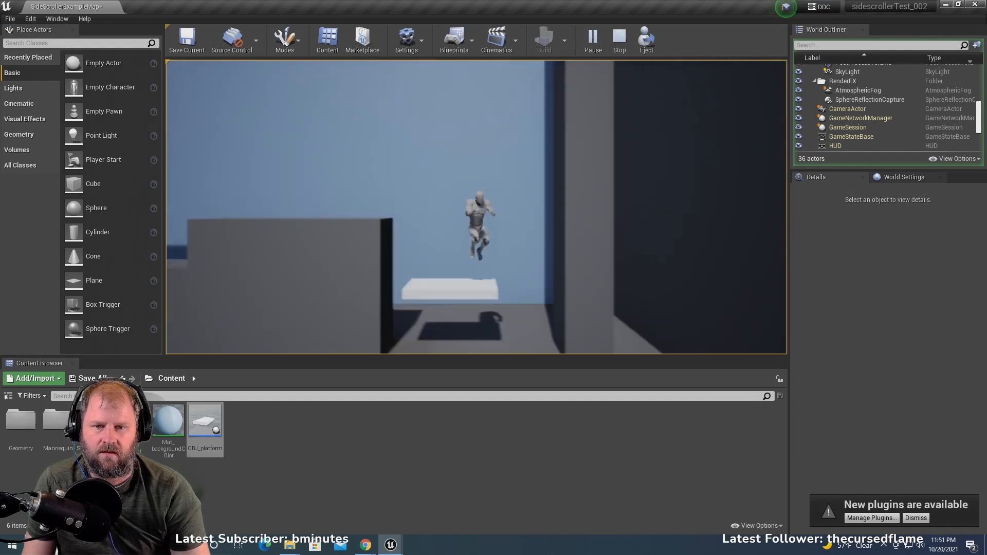
- Ride the second platform, step back onto the higher block, run back toward the first platform and end the play test
{"action": "key", "text": "a"}
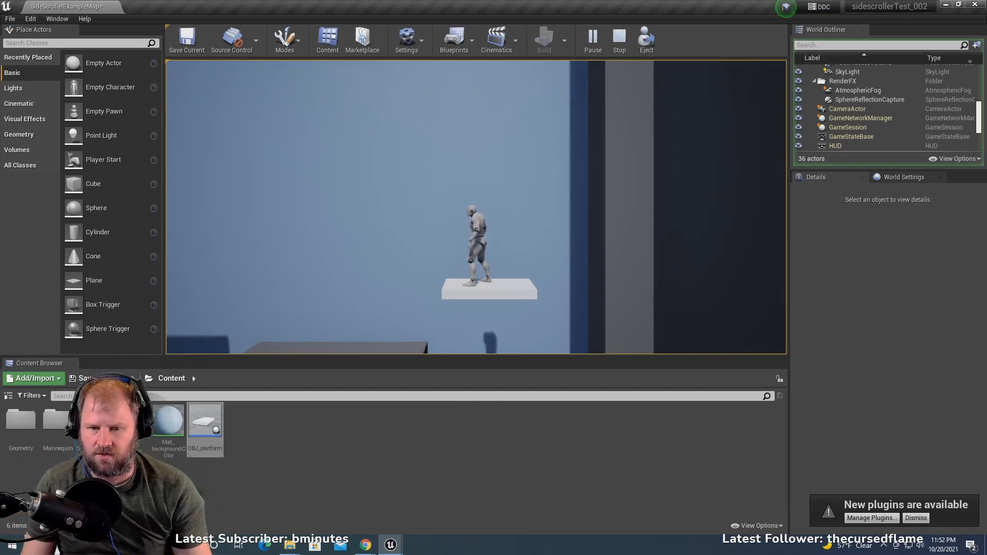
{"action": "key", "text": "a"}
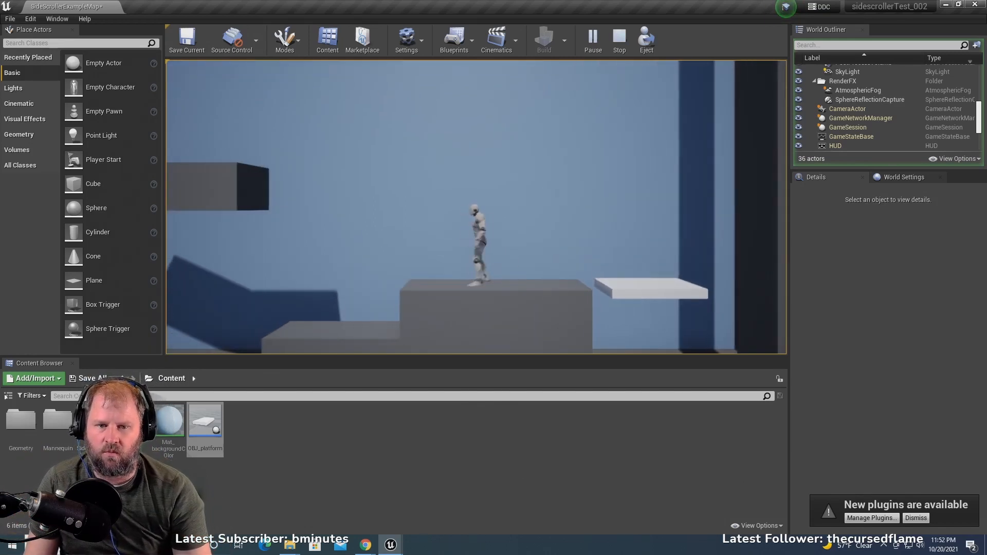
{"action": "key", "text": "d"}
{"action": "key", "text": "a"}
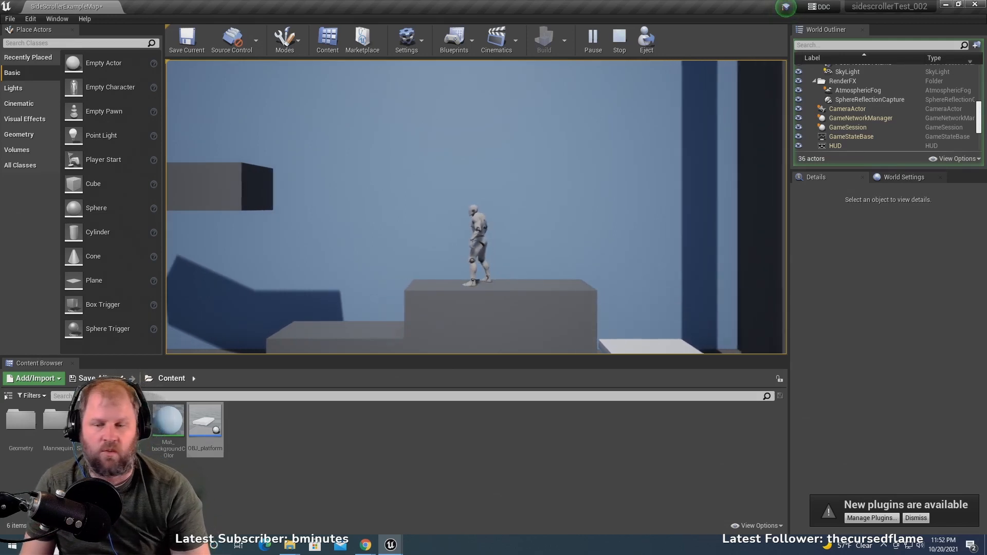
{"action": "key", "text": "a"}
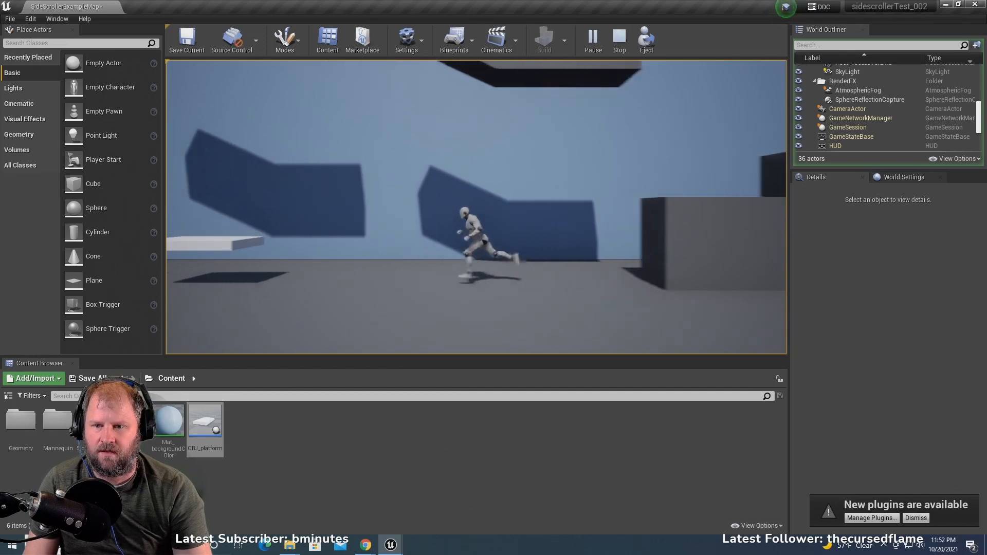
{"action": "key", "text": "Escape"}
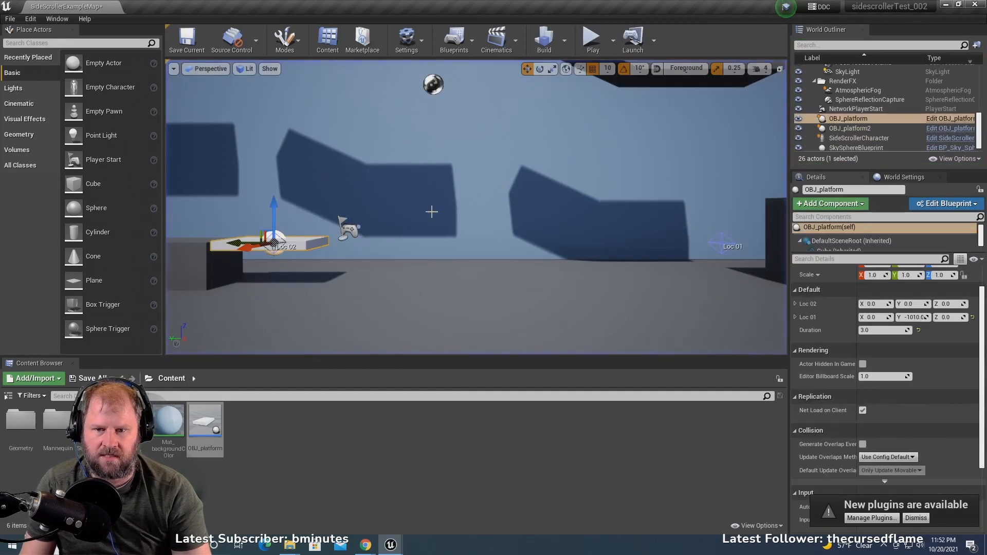
- Raise the first platform's Loc_01 point straight up to Z 110
{"action": "scroll", "coordinate": [447, 214], "scroll_direction": "down", "scroll_amount": 3}
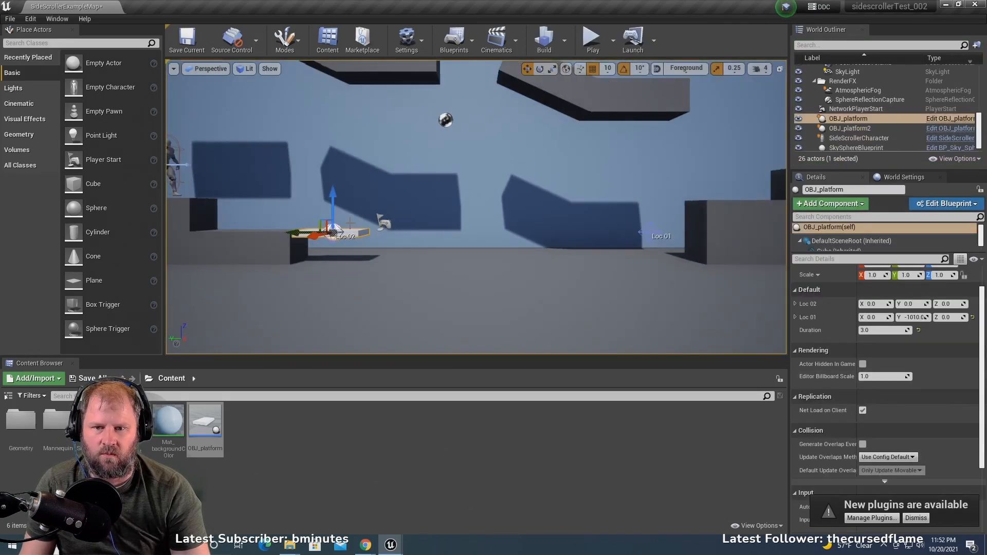
{"action": "scroll", "coordinate": [411, 224], "scroll_direction": "up", "scroll_amount": 2}
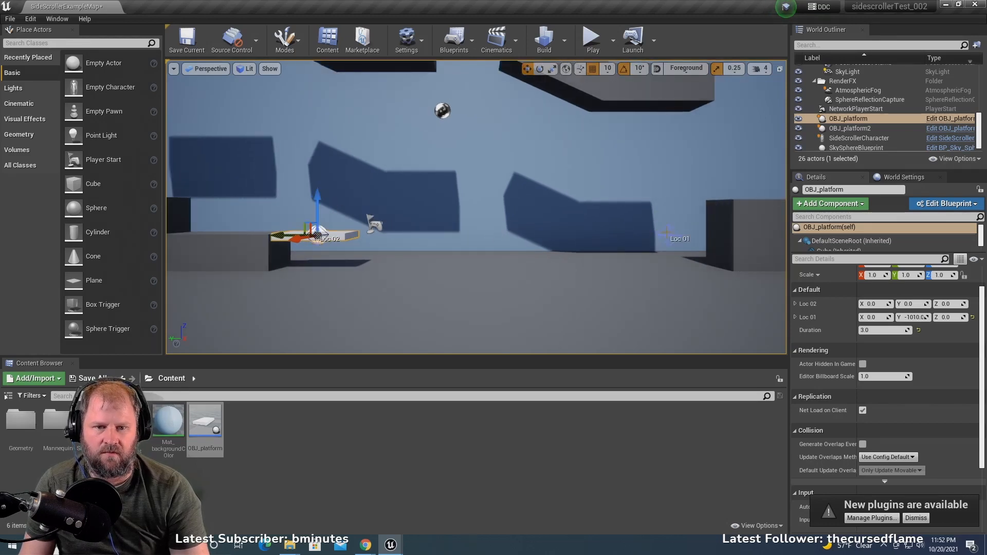
{"action": "left_click", "coordinate": [668, 234]}
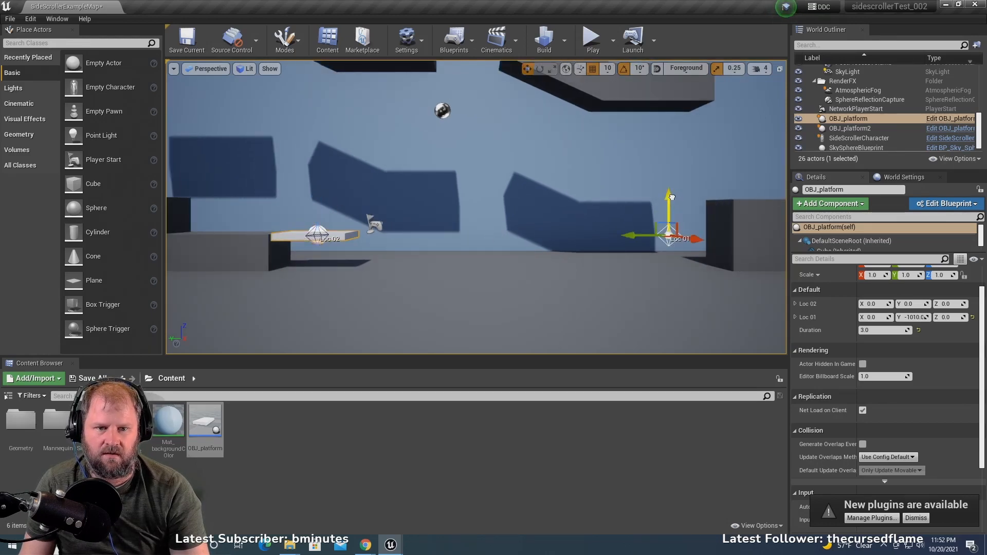
{"action": "left_click_drag", "start_coordinate": [672, 197], "coordinate": [674, 159]}
{"action": "scroll", "coordinate": [379, 170], "scroll_direction": "down", "scroll_amount": 1}
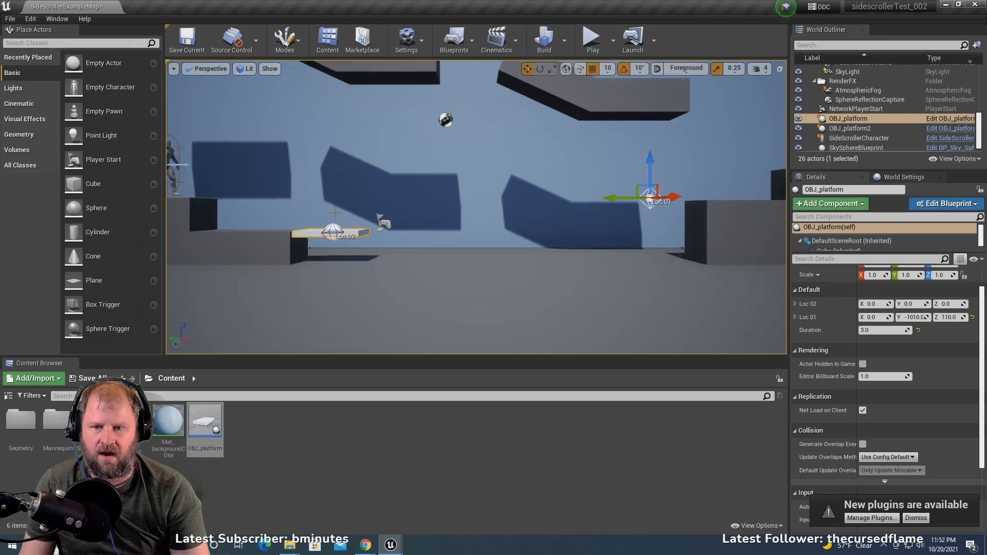
{"action": "scroll", "coordinate": [476, 207], "scroll_direction": "up", "scroll_amount": 1}
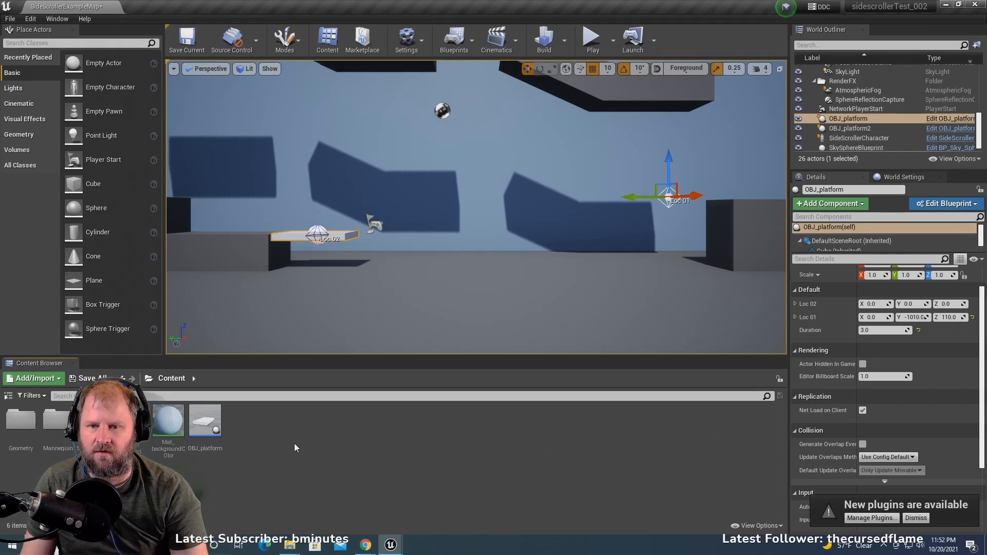
{"action": "right_click", "coordinate": [205, 425]}
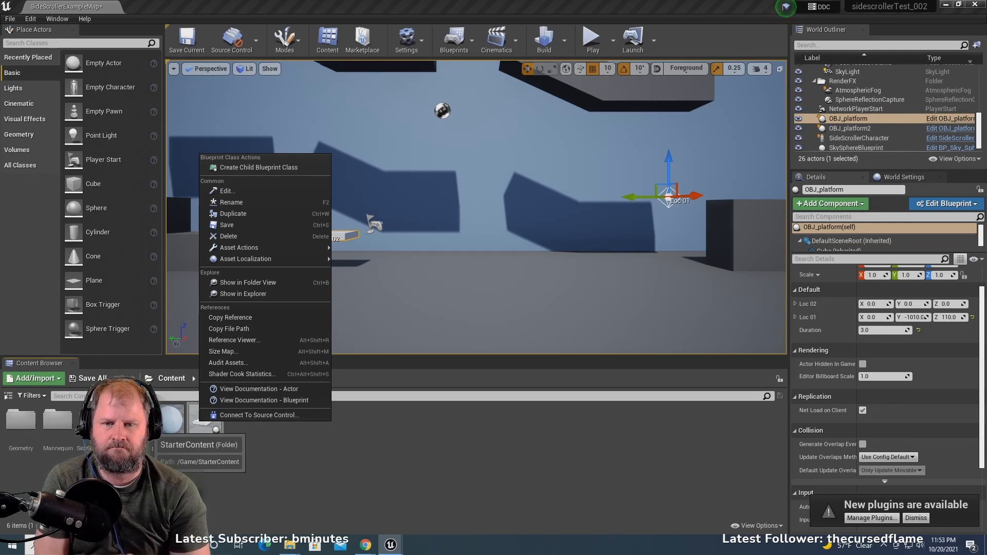
{"action": "mouse_move", "coordinate": [246, 258]}
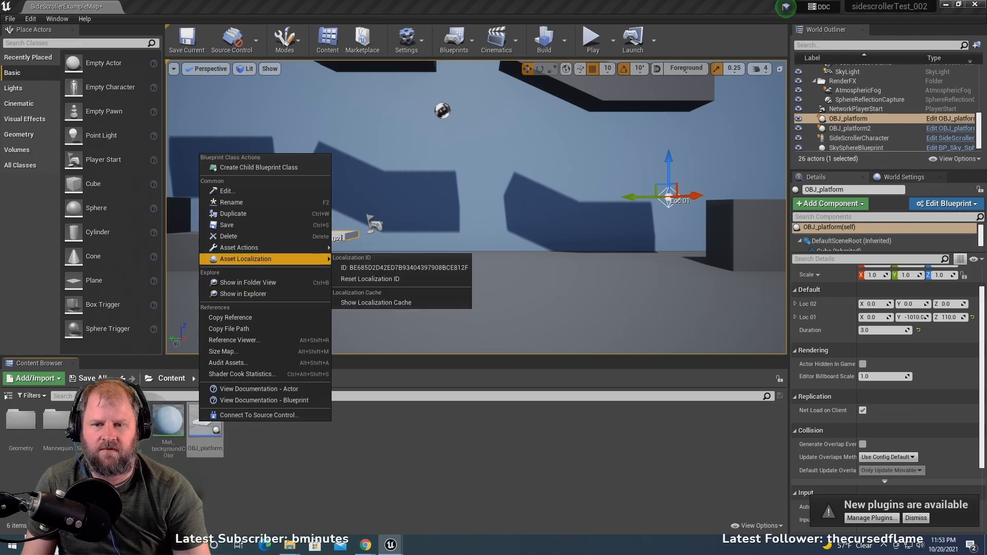
{"action": "left_click", "coordinate": [348, 264]}
- Select the first OBJ_platform in the level and scale it uniformly to 2.0 on all axes
{"action": "left_click", "coordinate": [328, 236]}
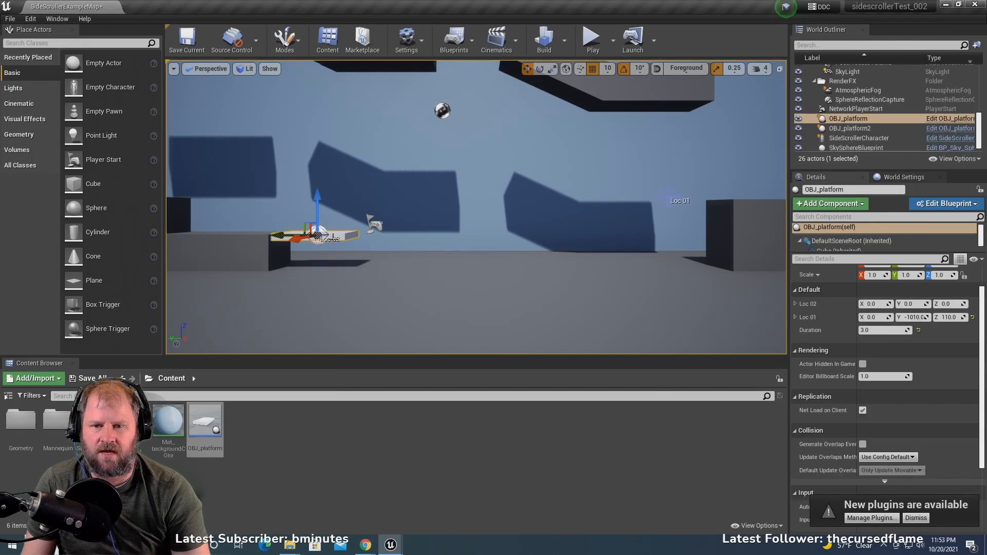
{"action": "scroll", "coordinate": [328, 236], "scroll_direction": "up", "scroll_amount": 2}
{"action": "key", "text": "e"}
{"action": "key", "text": "r"}
{"action": "left_click_drag", "start_coordinate": [245, 247], "coordinate": [262, 234]}
{"action": "scroll", "coordinate": [399, 222], "scroll_direction": "down", "scroll_amount": 11}
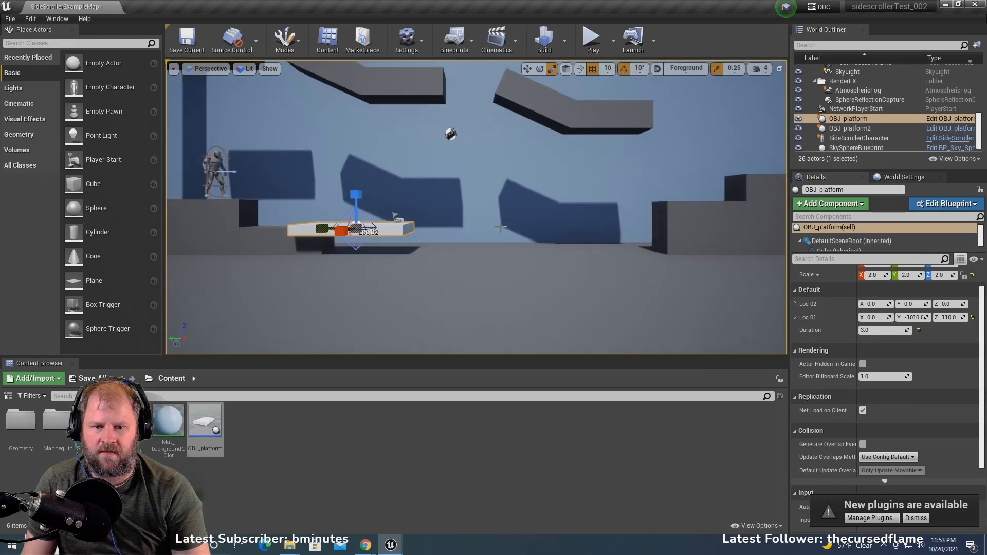
{"action": "scroll", "coordinate": [398, 222], "scroll_direction": "up", "scroll_amount": 2}
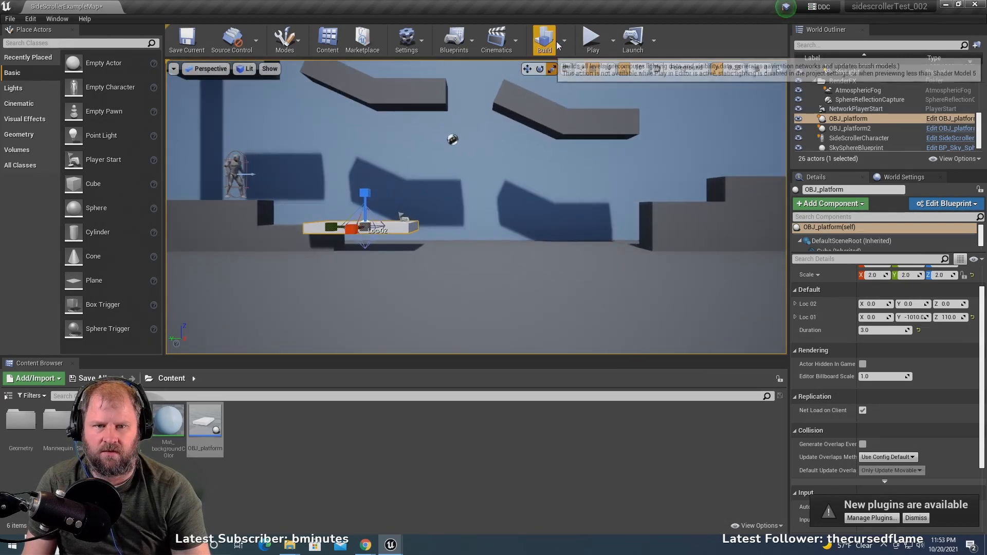
- Play the level, ride the enlarged first platform, and jump across the blocks onto the second platform
{"action": "left_click", "coordinate": [591, 39]}
{"action": "left_click", "coordinate": [476, 207]}
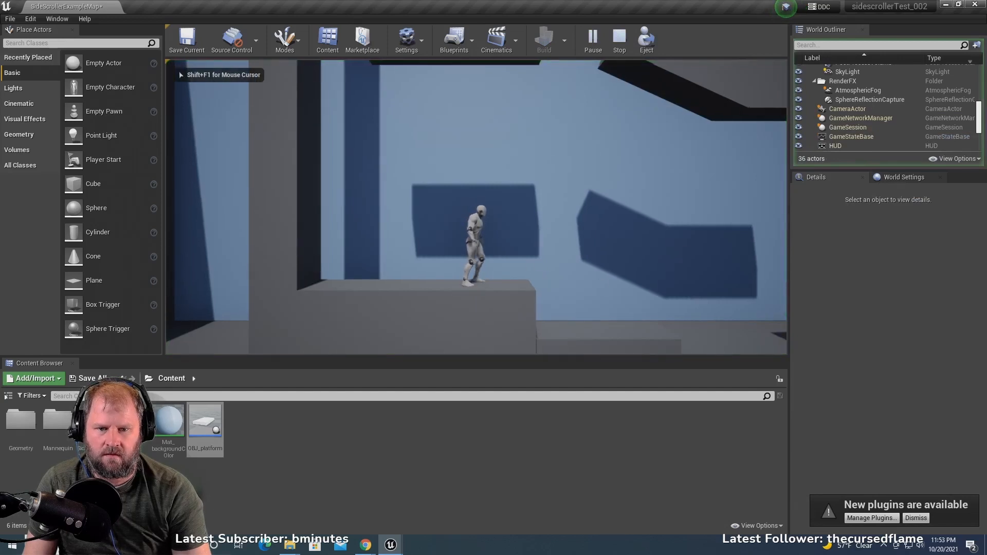
{"action": "key", "text": "d"}
{"action": "key", "text": "d"}
{"action": "key", "text": "space"}
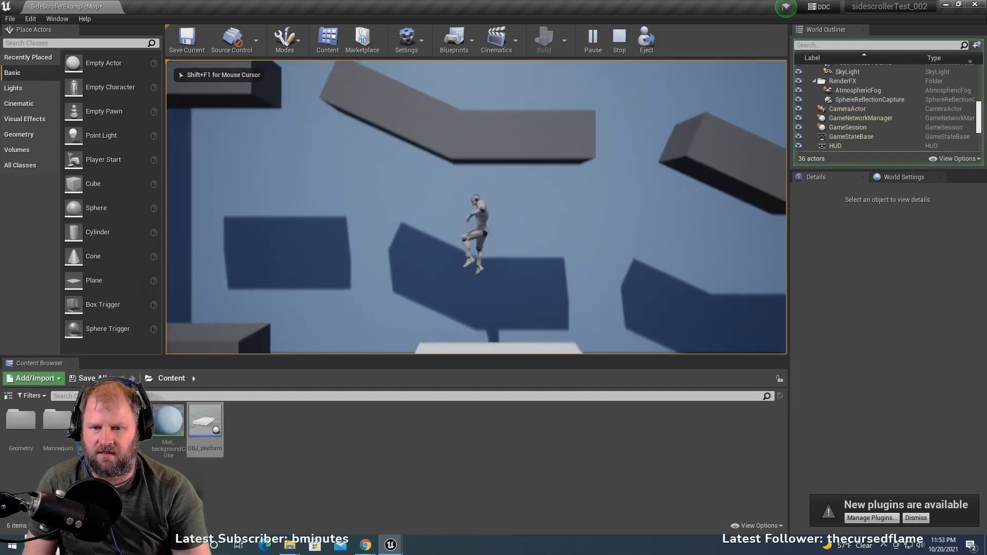
{"action": "key", "text": "d"}
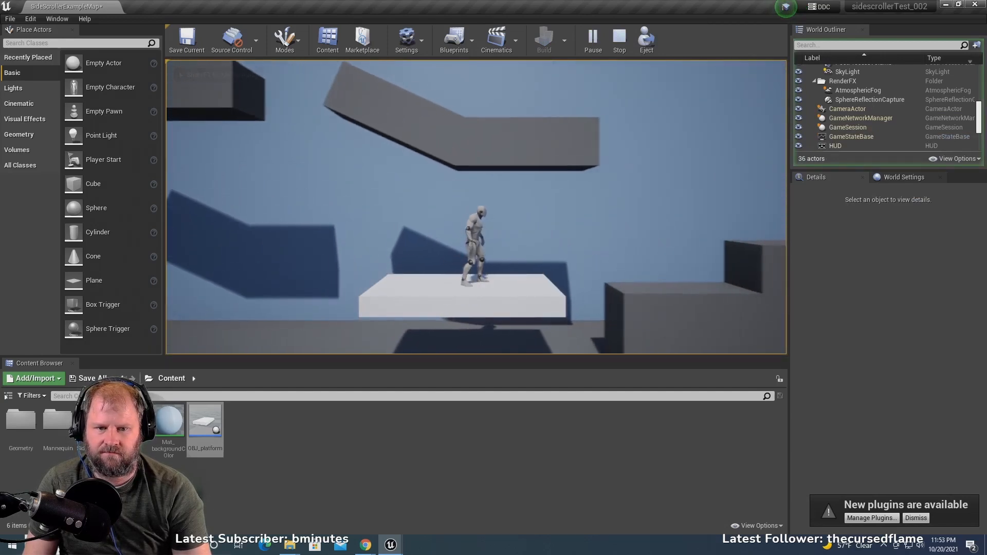
{"action": "key", "text": "d"}
{"action": "key", "text": "space"}
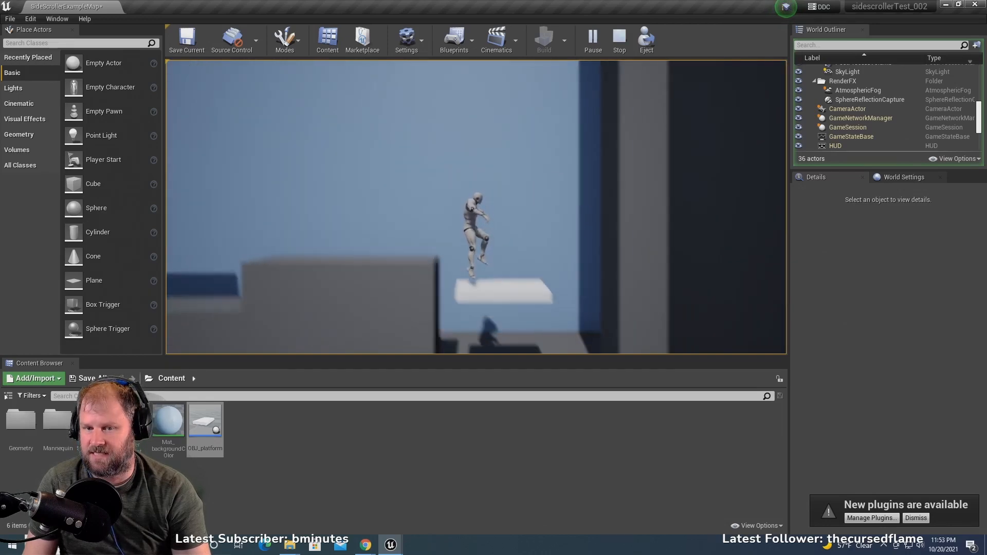
- Jump the character back over the blocks onto the enlarged first platform and end the play test
{"action": "key", "text": "a"}
{"action": "key", "text": "space"}
{"action": "key", "text": "d"}
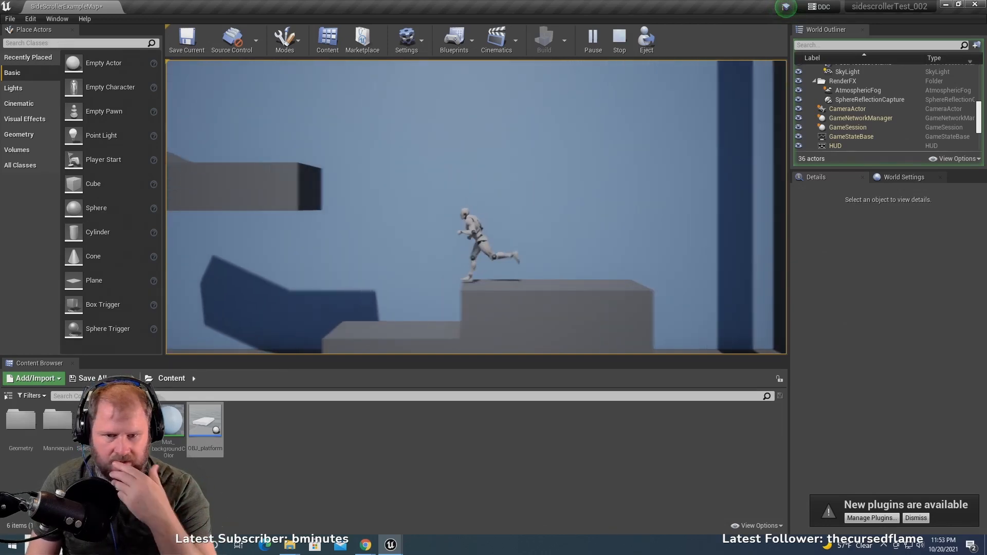
{"action": "key", "text": "space"}
{"action": "key", "text": "a"}
{"action": "key", "text": "space"}
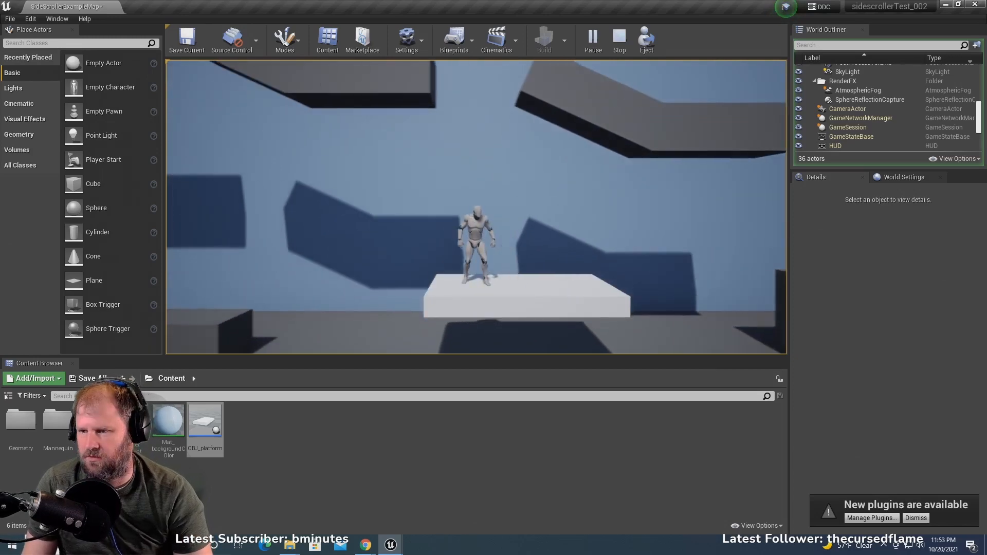
{"action": "key", "text": "Escape"}
- Undo the scaling of the first OBJ_platform
{"action": "scroll", "coordinate": [473, 276], "scroll_direction": "down", "scroll_amount": 4}
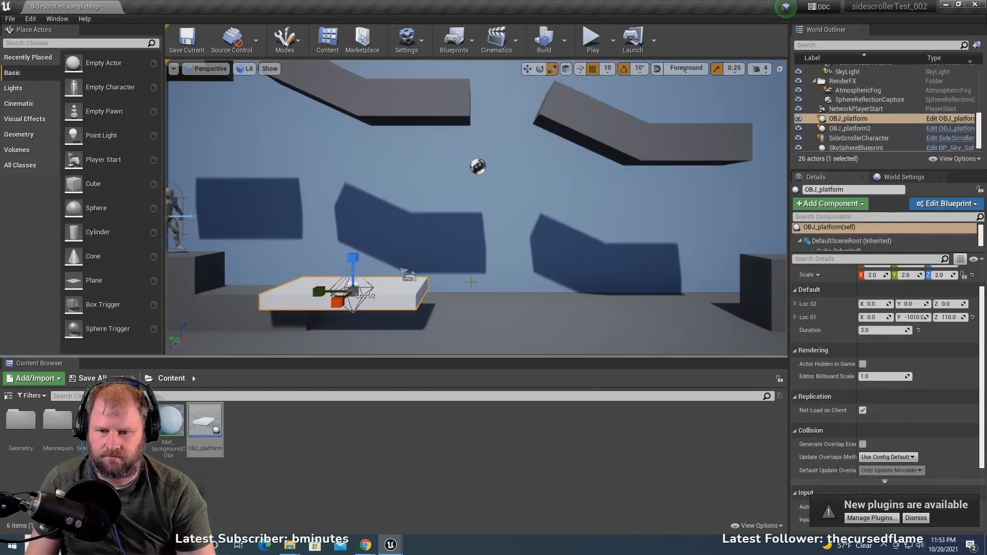
{"action": "key", "text": "ctrl+z"}
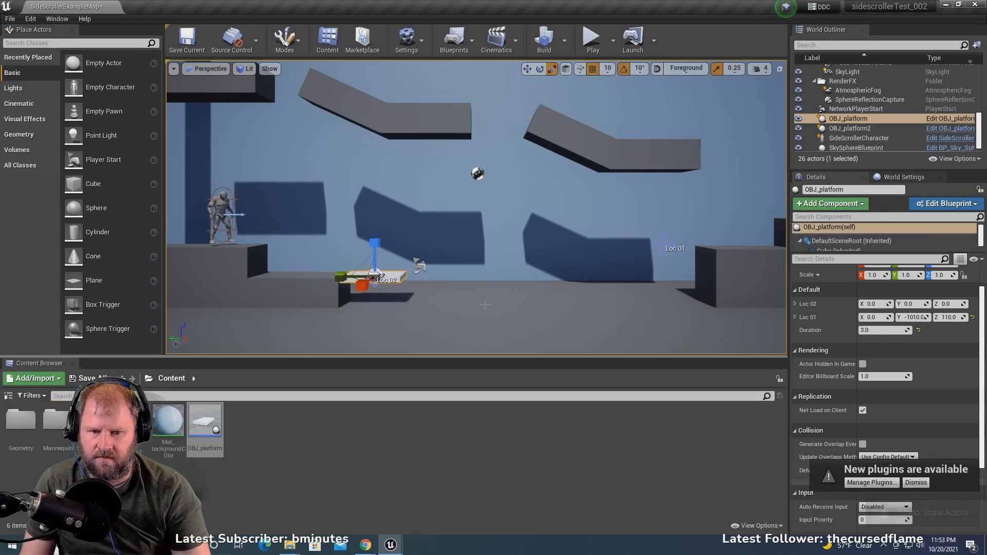
{"action": "scroll", "coordinate": [487, 322], "scroll_direction": "up", "scroll_amount": 4}
{"action": "middle_click_drag", "start_coordinate": [487, 323], "coordinate": [455, 350]}
{"action": "middle_click_drag", "start_coordinate": [297, 264], "coordinate": [267, 279]}
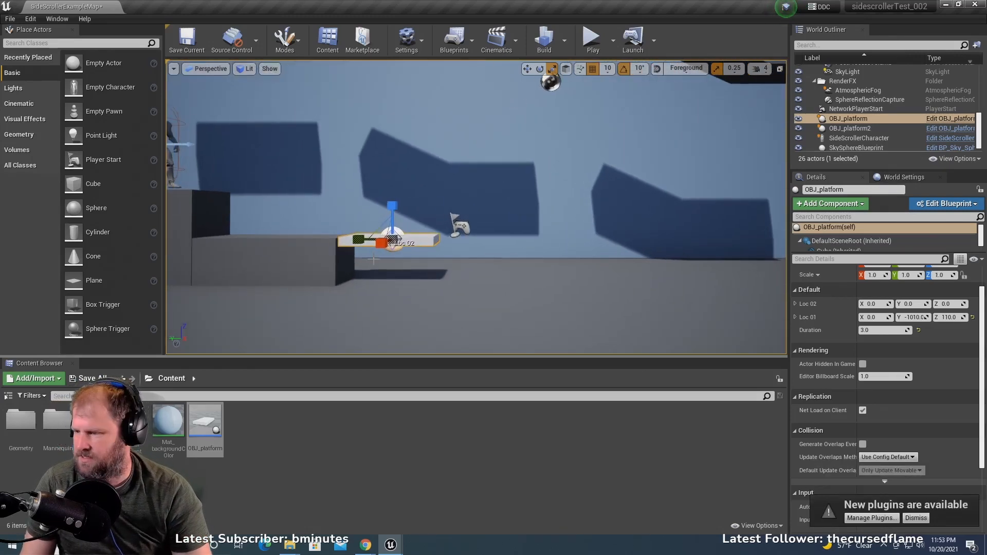
{"action": "scroll", "coordinate": [536, 197], "scroll_direction": "down", "scroll_amount": 2}
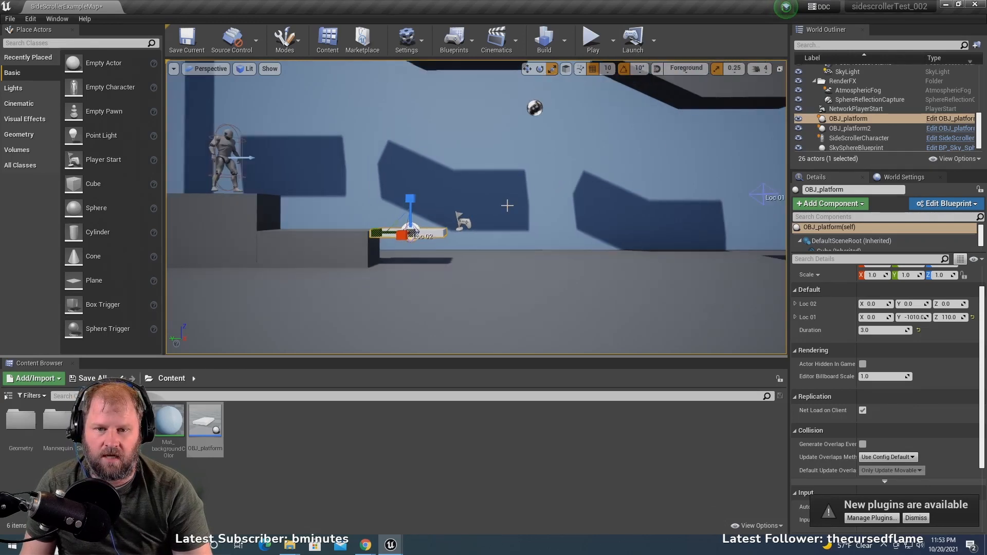
{"action": "middle_click_drag", "start_coordinate": [492, 139], "coordinate": [504, 210]}
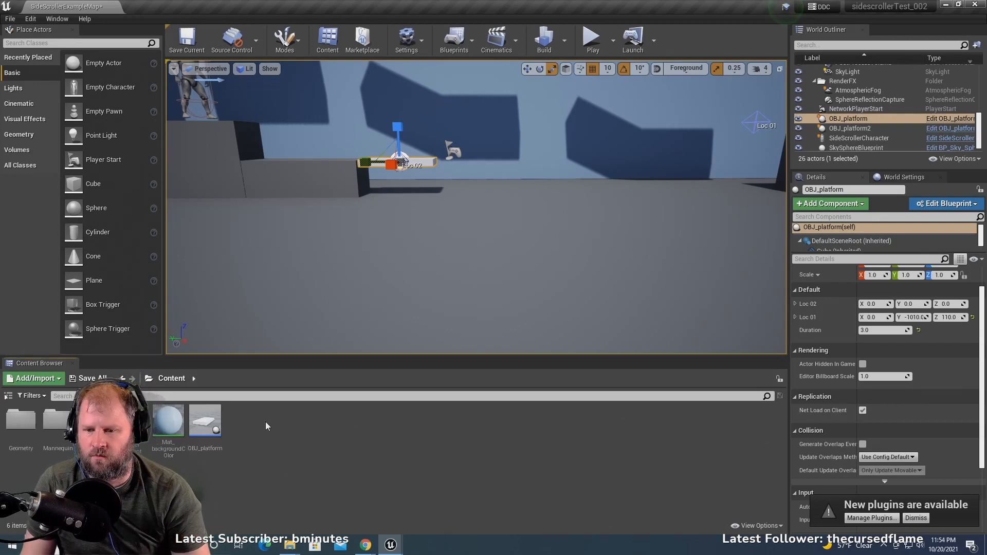
- Duplicate the OBJ_platform blueprint asset and name the copy OBJ_enemyCrawl
{"action": "right_click", "coordinate": [202, 420]}
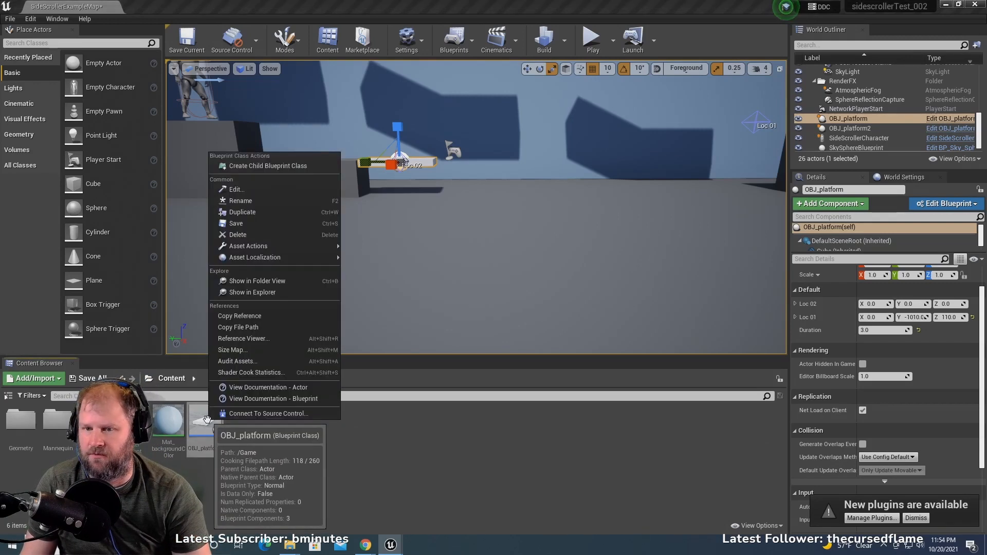
{"action": "left_click", "coordinate": [266, 213]}
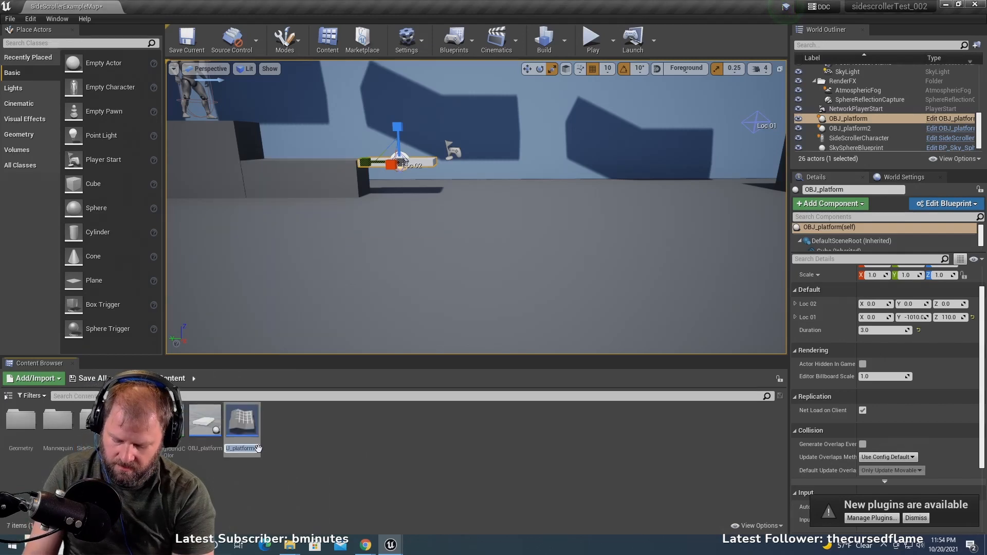
{"action": "type", "text": "OBJ"}
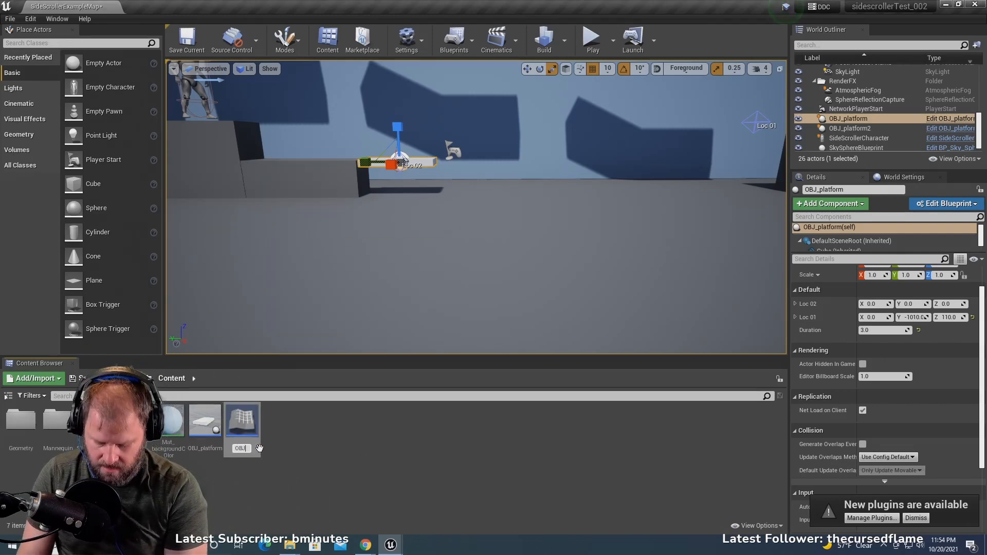
{"action": "type", "text": "_enemi"}
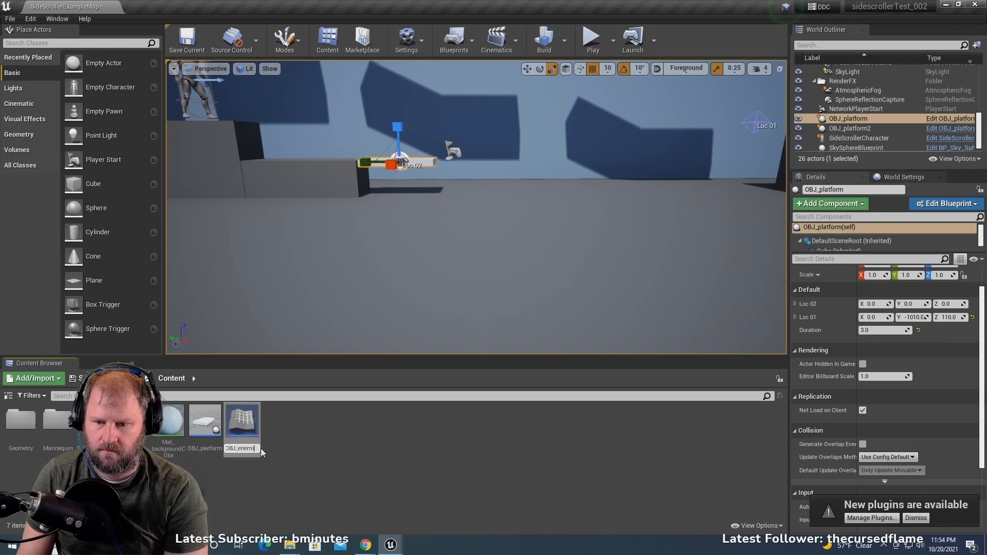
{"action": "key", "text": "BackSpace"}
{"action": "type", "text": "yCrawl"}
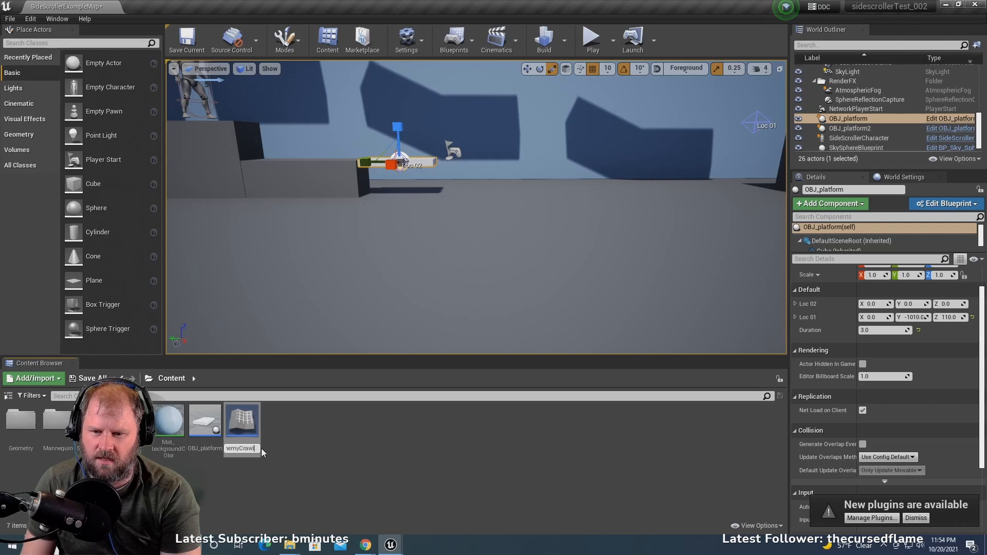
{"action": "key", "text": "Return"}
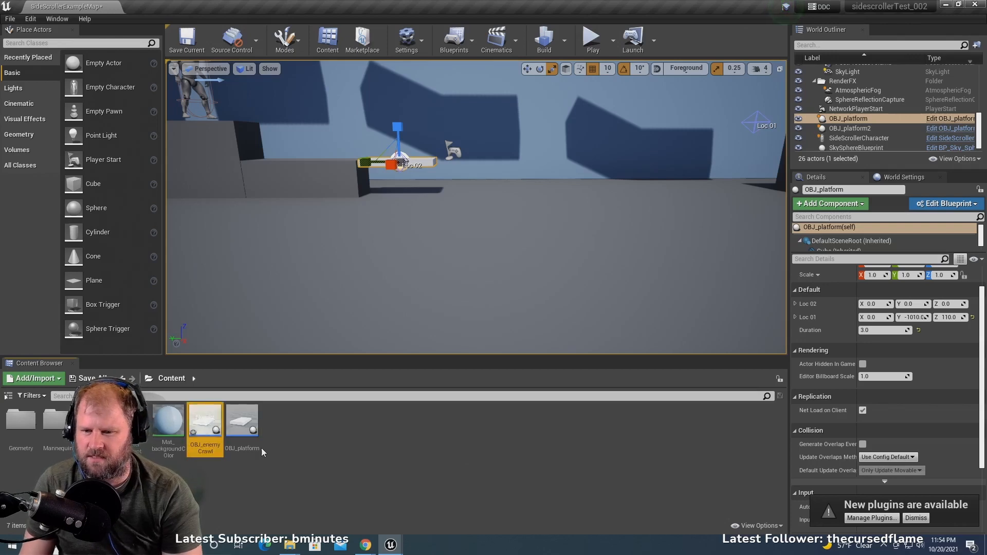
- Open the OBJ_enemyCrawl blueprint and delete the platform Cube from its component viewport
{"action": "double_click", "coordinate": [206, 421]}
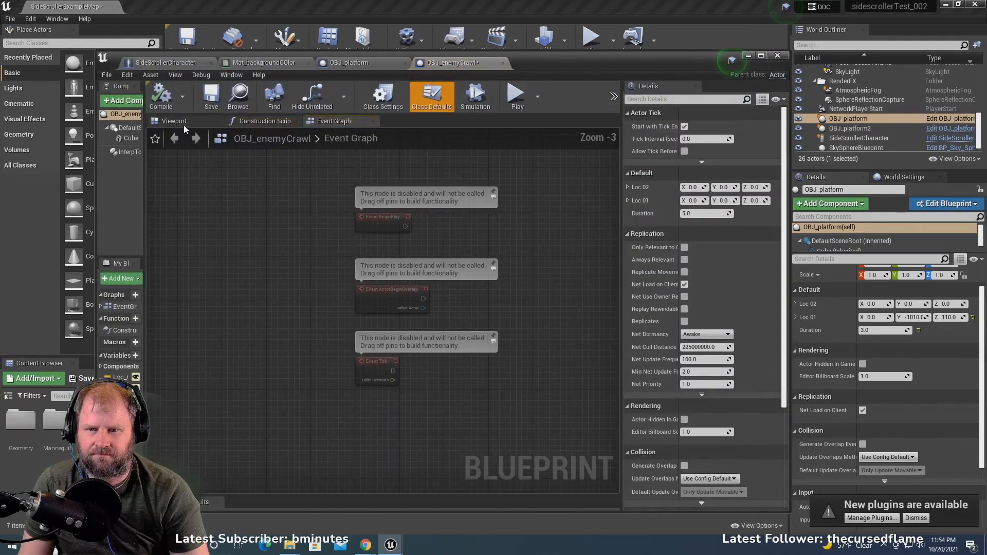
{"action": "left_click", "coordinate": [175, 121]}
{"action": "right_click_drag", "start_coordinate": [408, 313], "coordinate": [492, 353]}
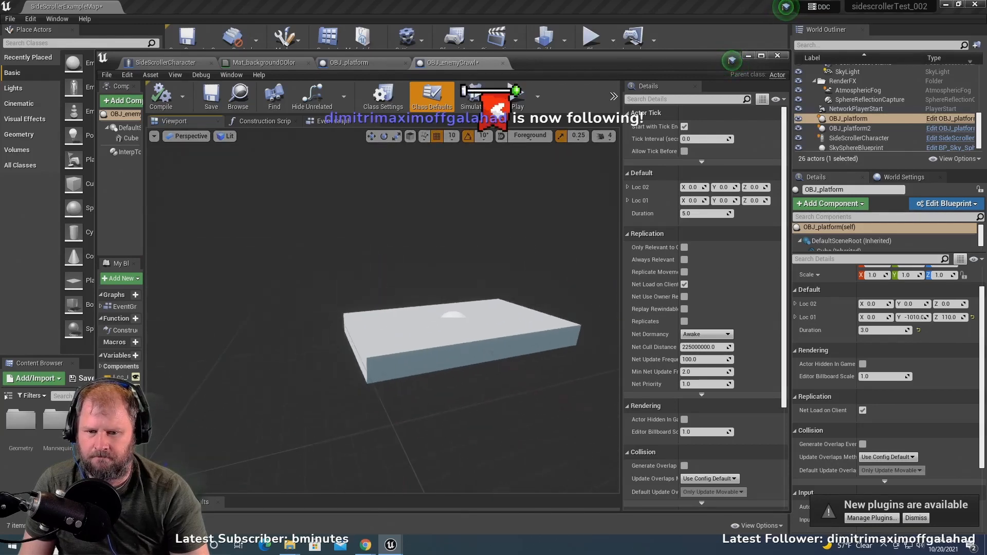
{"action": "left_click", "coordinate": [412, 326]}
{"action": "key", "text": "Delete"}
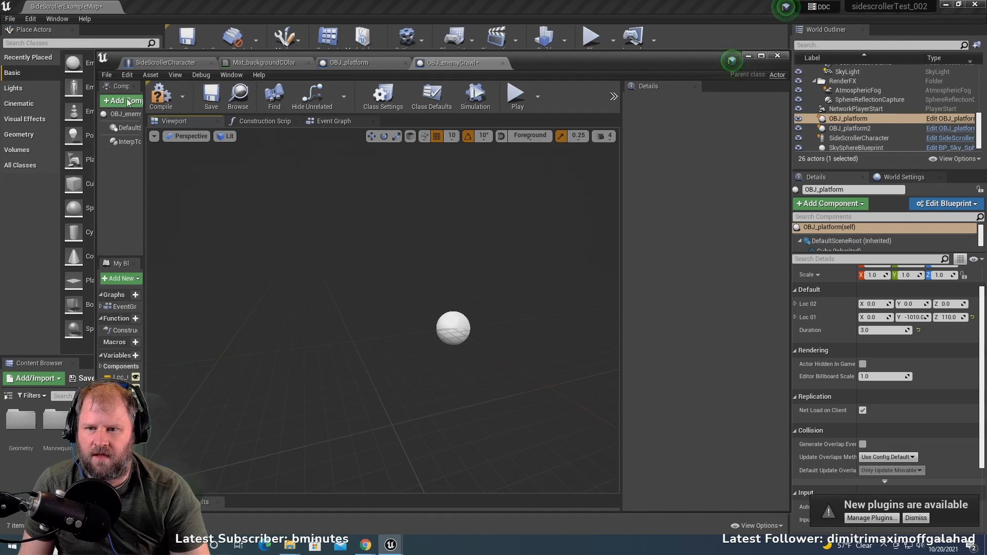
- Add a Cone component to OBJ_enemyCrawl and raise it to Z 80 above the root
{"action": "left_click_drag", "start_coordinate": [144, 130], "coordinate": [241, 131]}
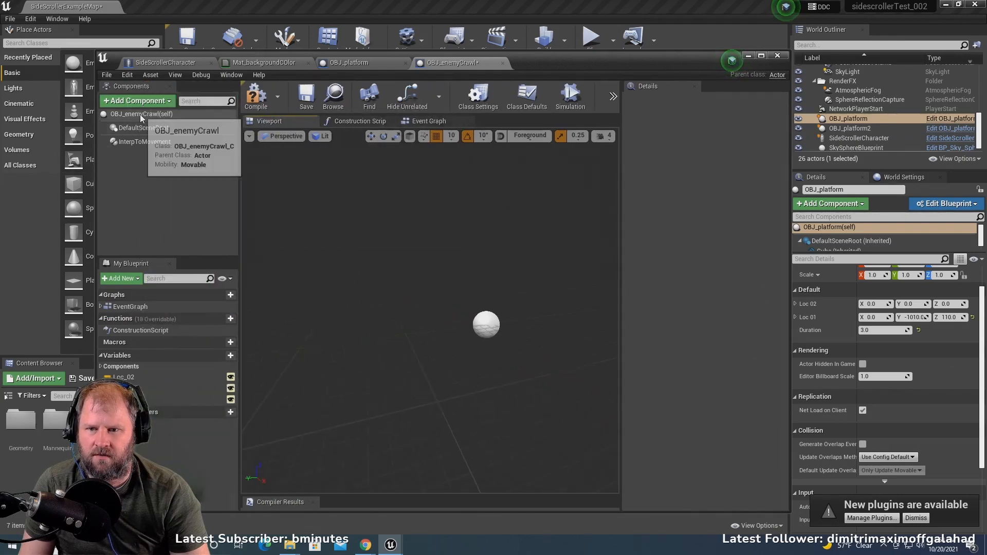
{"action": "left_click", "coordinate": [145, 114]}
{"action": "left_click", "coordinate": [144, 103]}
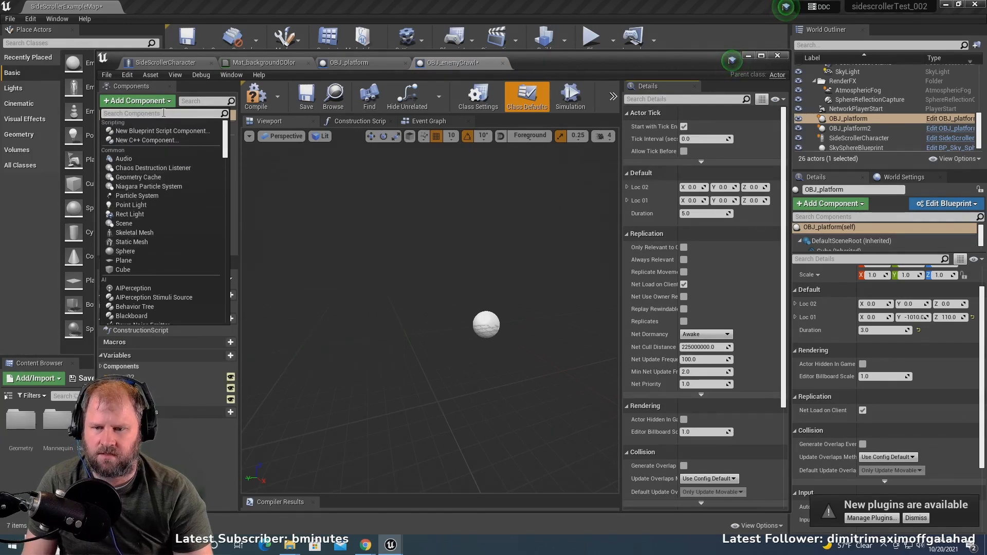
{"action": "type", "text": "co"}
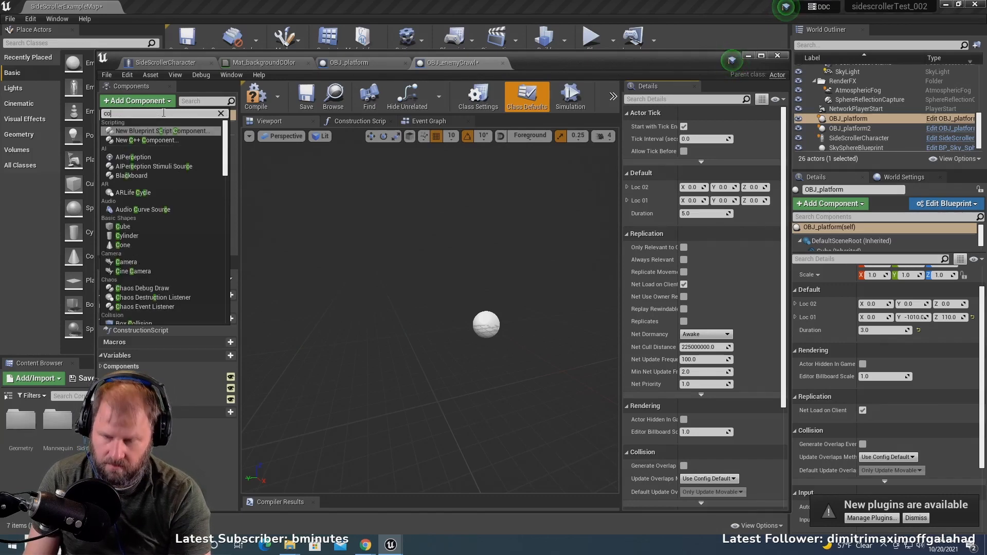
{"action": "type", "text": "n"}
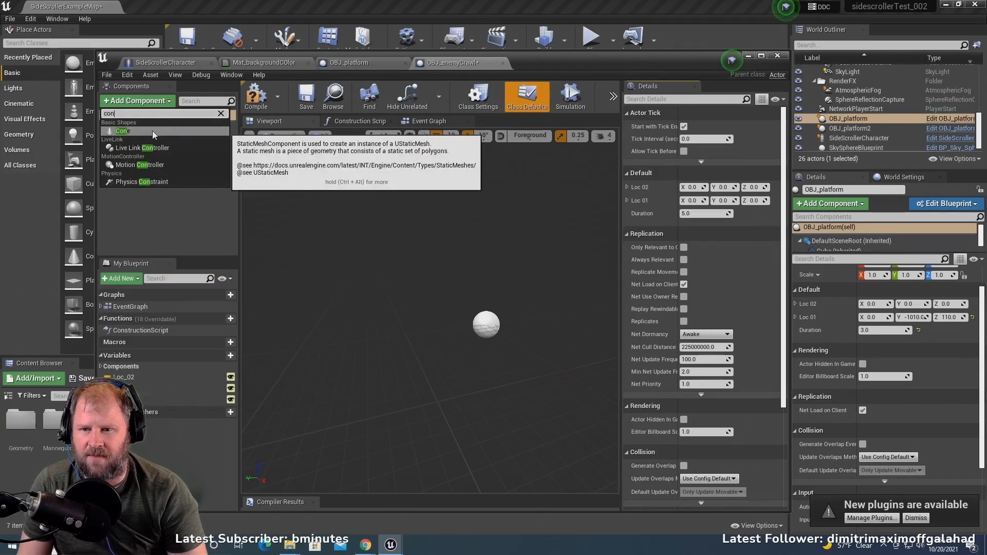
{"action": "left_click", "coordinate": [153, 132]}
{"action": "key", "text": "Return"}
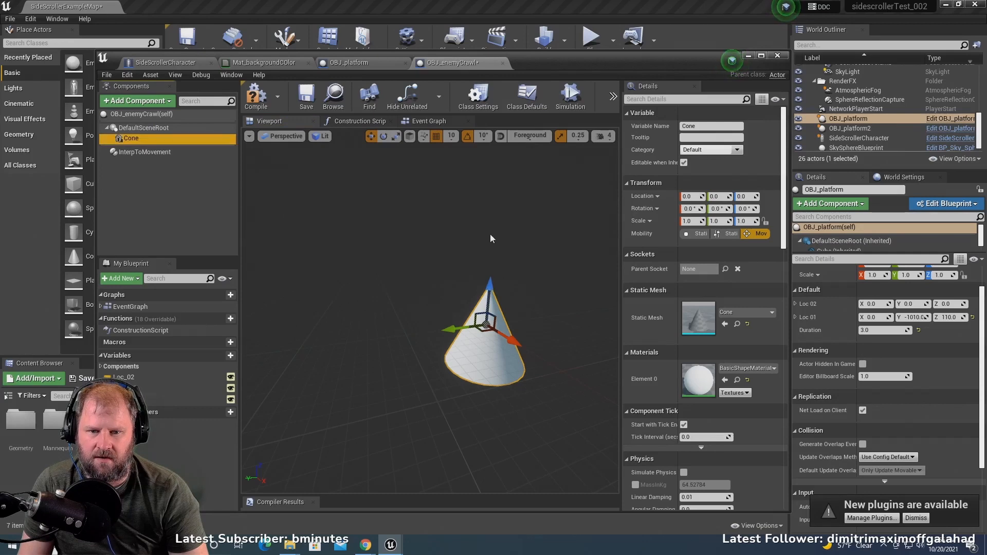
{"action": "left_click_drag", "start_coordinate": [494, 285], "coordinate": [511, 207]}
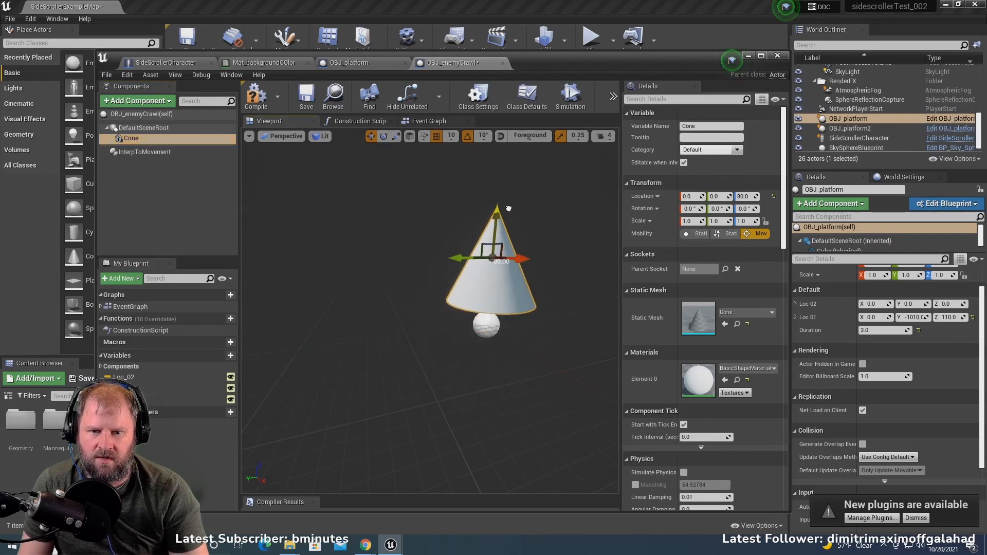
- Duplicate the Cone component, keeping the default name for the copy
{"action": "key", "text": "e"}
{"action": "scroll", "coordinate": [331, 290], "scroll_direction": "down", "scroll_amount": 5}
{"action": "middle_click_drag", "start_coordinate": [332, 290], "coordinate": [317, 287]}
{"action": "left_click_drag", "start_coordinate": [317, 287], "coordinate": [333, 288], "text": "alt"}
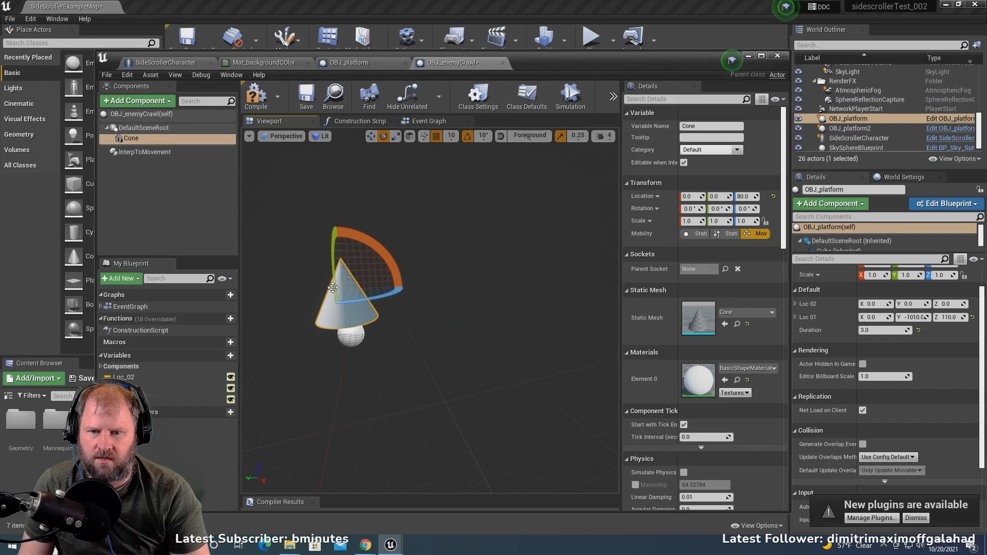
{"action": "right_click", "coordinate": [138, 139]}
{"action": "left_click", "coordinate": [202, 219]}
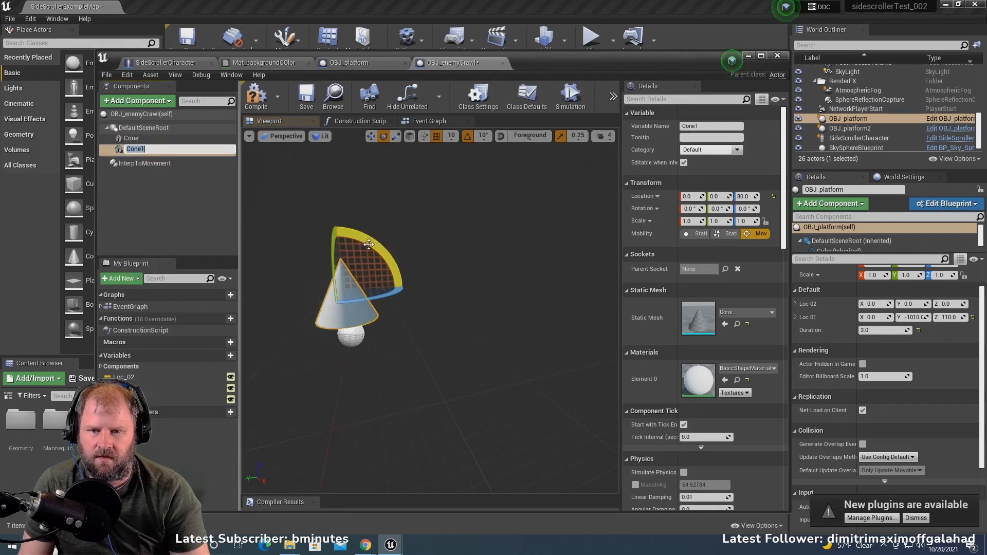
{"action": "key", "text": "Return"}
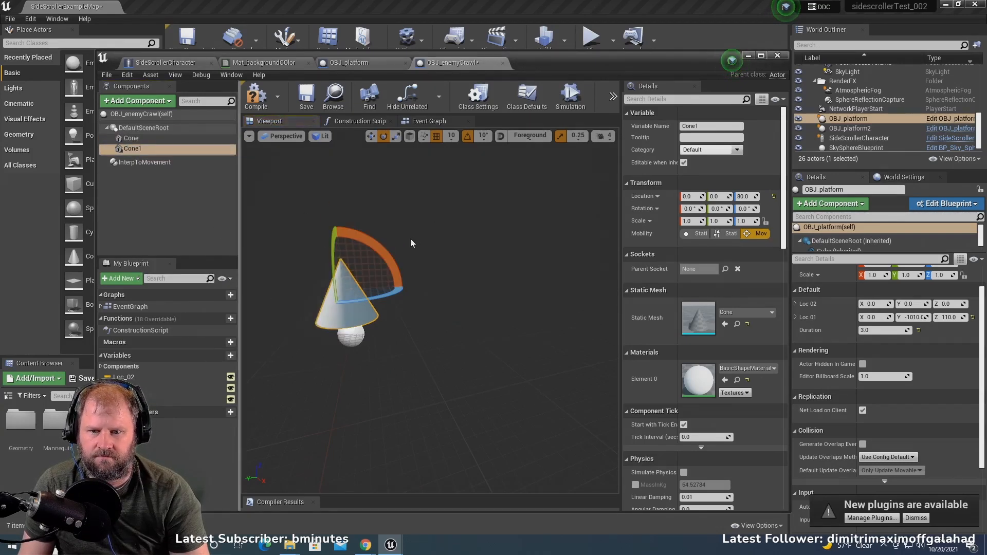
- Tilt the duplicated cone 30° about X and move it out sideways to about Y 88, Z 52
{"action": "left_click_drag", "start_coordinate": [375, 254], "coordinate": [423, 287]}
{"action": "key", "text": "w"}
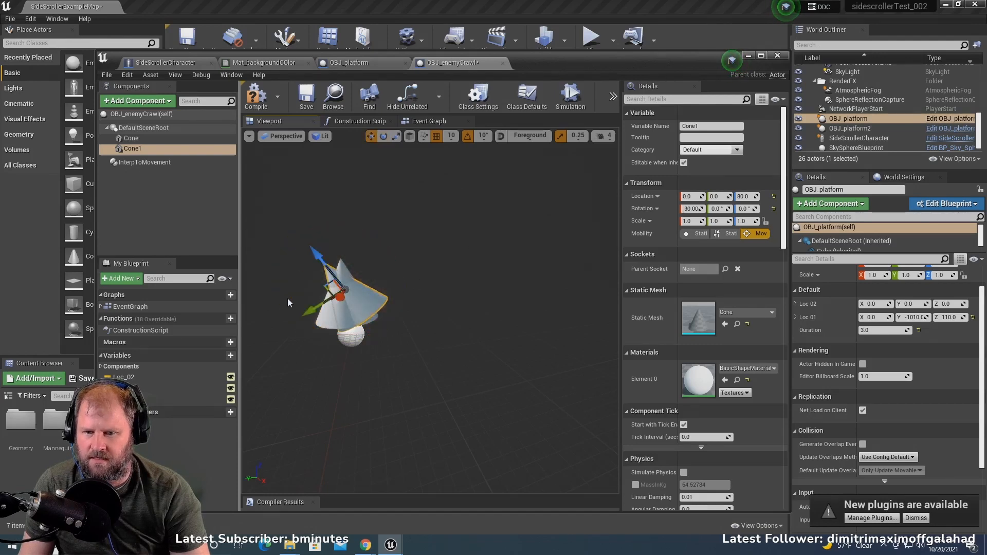
{"action": "left_click_drag", "start_coordinate": [311, 305], "coordinate": [260, 282]}
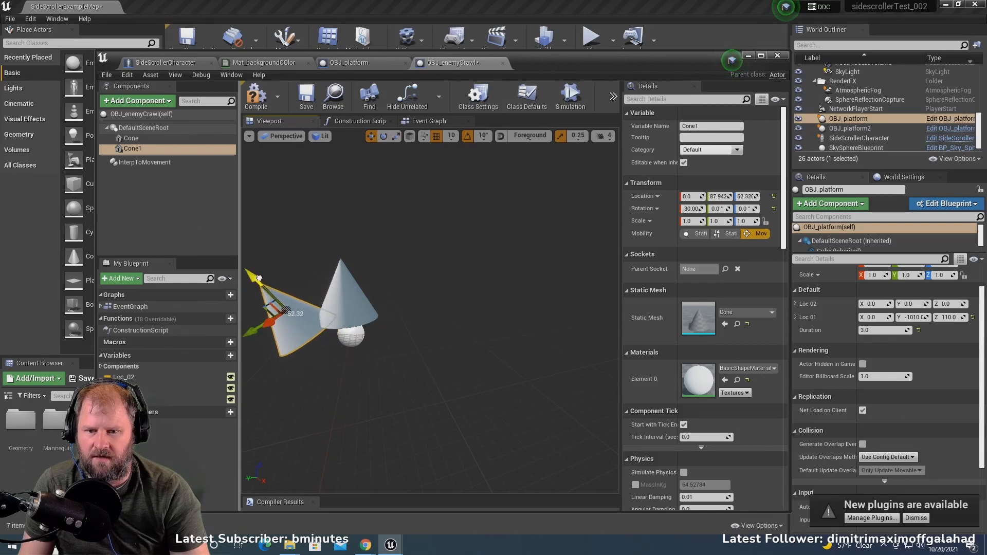
- Raise the original upright cone to Z 130
{"action": "left_click", "coordinate": [347, 285]}
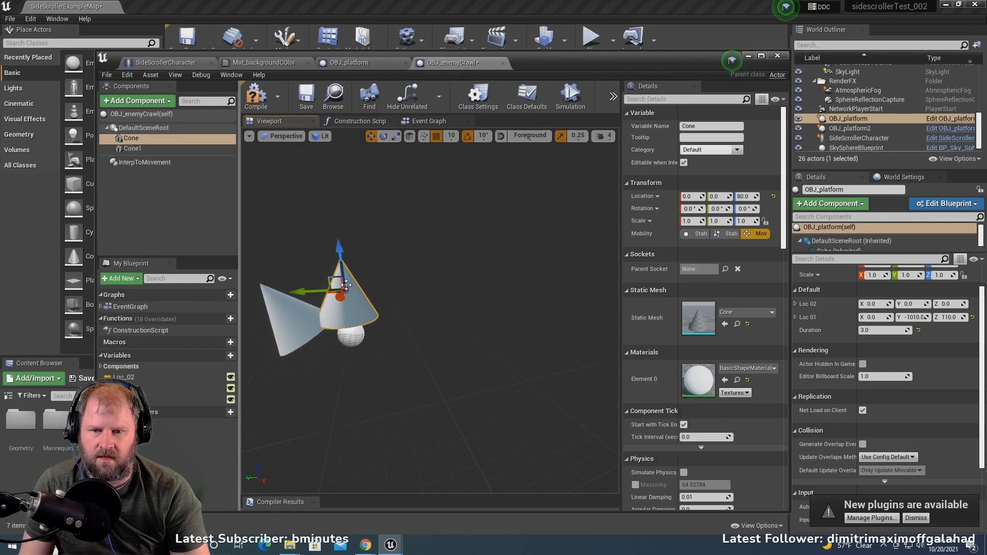
{"action": "left_click_drag", "start_coordinate": [339, 251], "coordinate": [335, 214]}
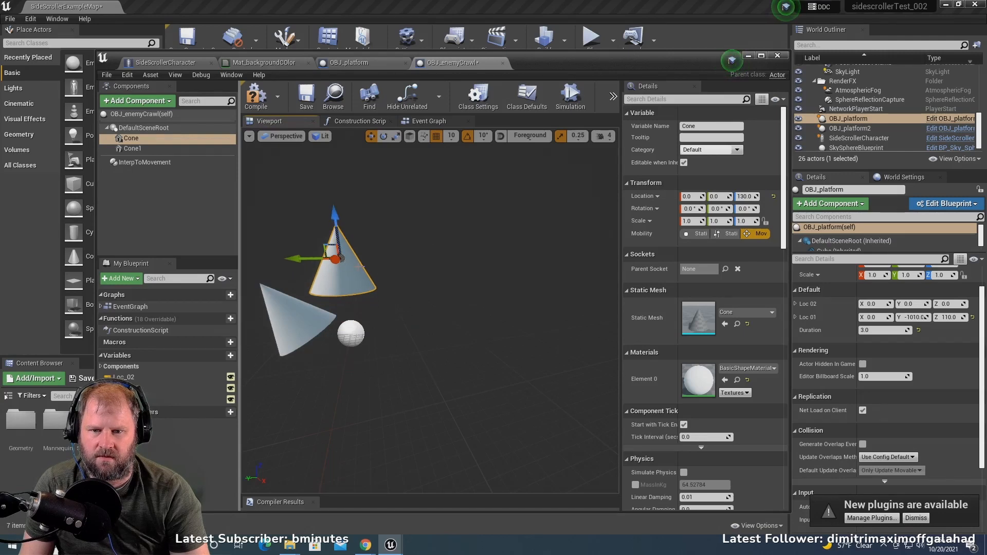
{"action": "left_click", "coordinate": [270, 302]}
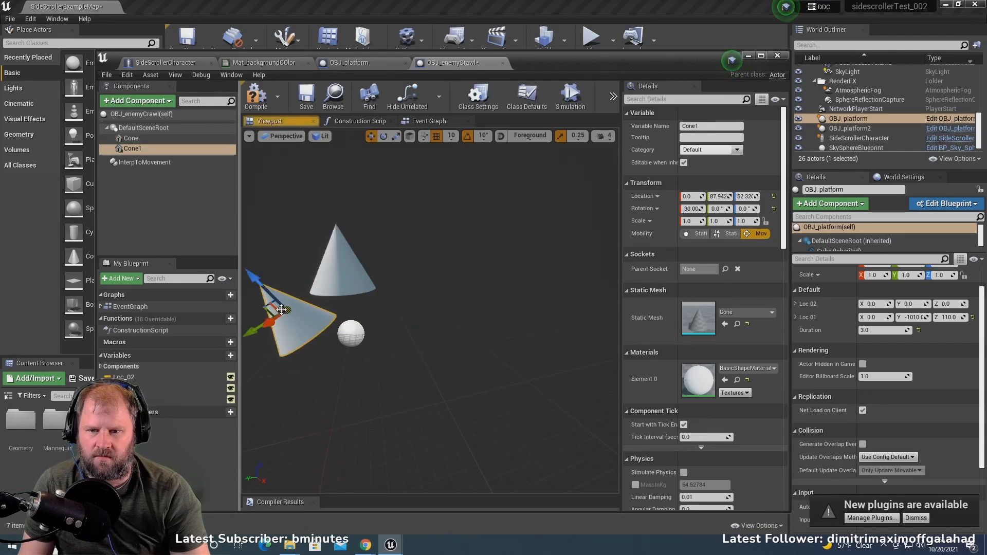
- Duplicate the upright cone and shift the copy sideways to Y -100, opposite the first tilted cone
{"action": "left_click", "coordinate": [343, 257]}
{"action": "right_click", "coordinate": [140, 138]}
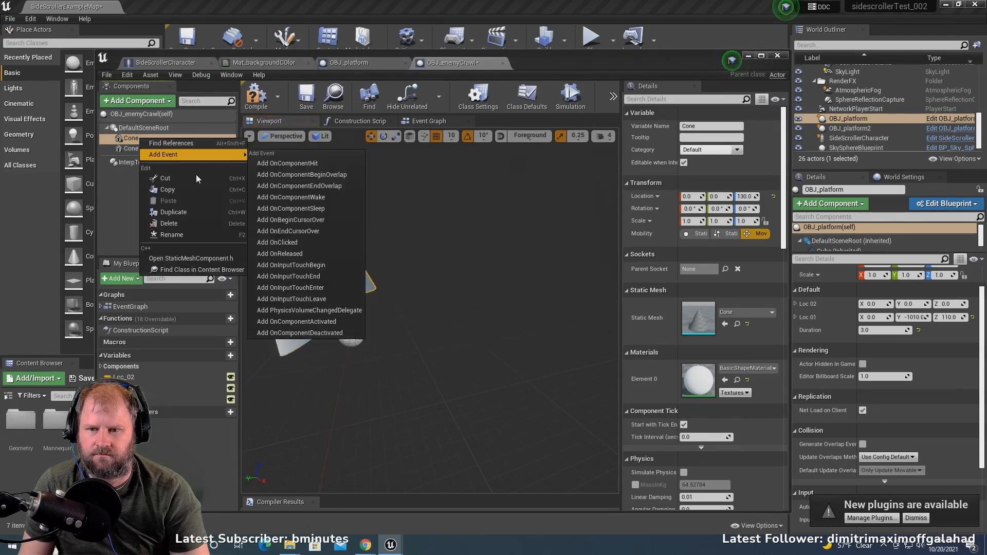
{"action": "left_click", "coordinate": [199, 215]}
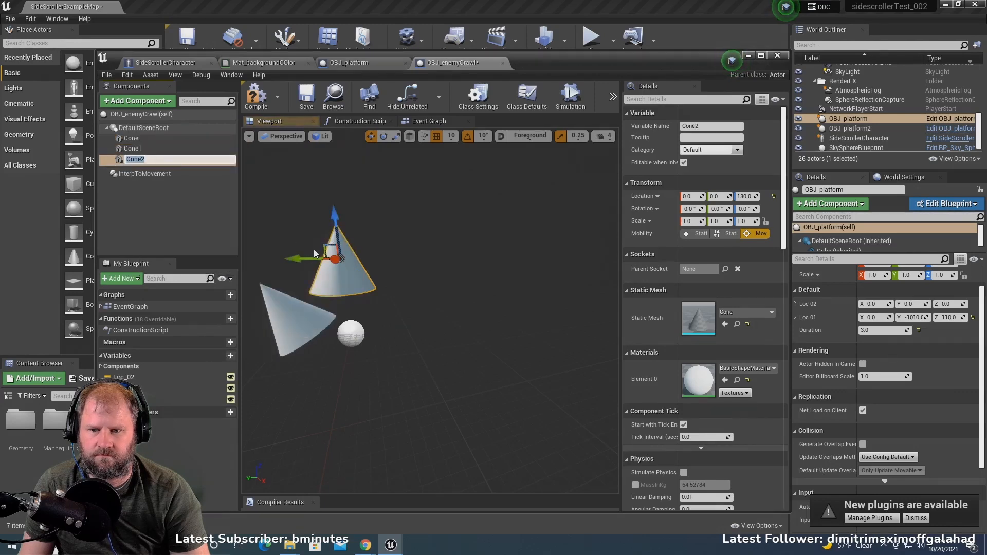
{"action": "left_click_drag", "start_coordinate": [304, 257], "coordinate": [371, 258]}
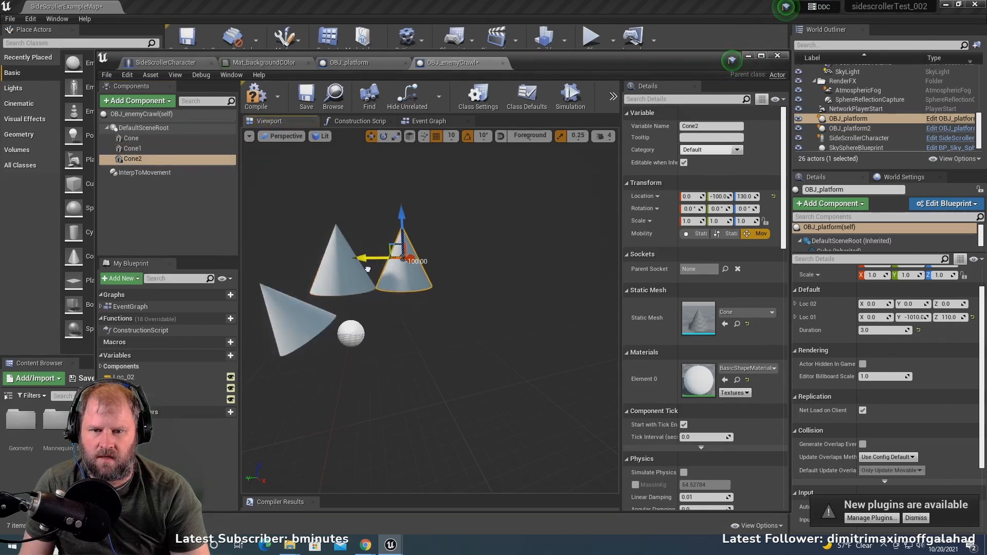
- Rotate the new cone copy -40° about X so that it leans outward
{"action": "key", "text": "e"}
{"action": "left_click_drag", "start_coordinate": [364, 204], "coordinate": [338, 207]}
{"action": "key", "text": "w"}
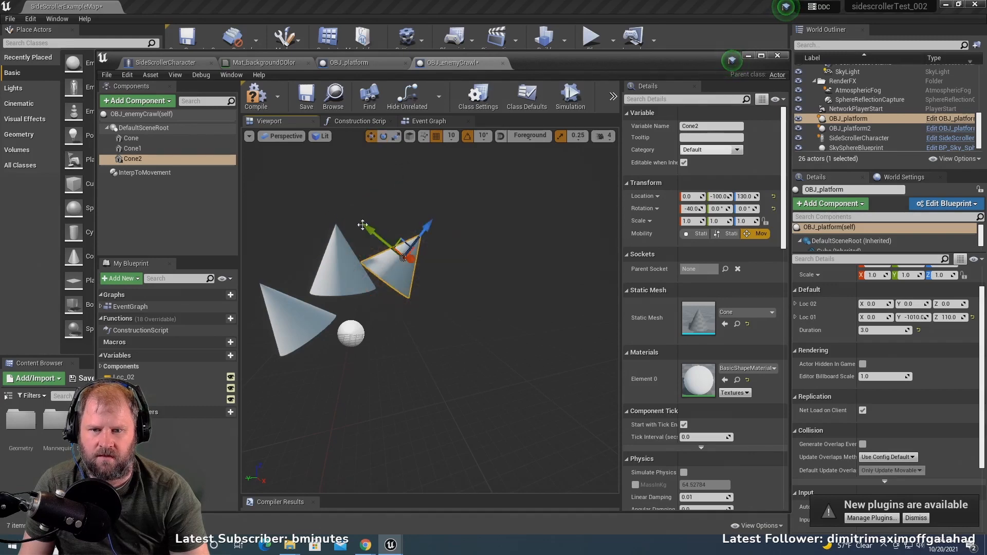
- Move both tilted cones up against the base of the upright cone, placing the first one at about Y 108, Z 87
{"action": "left_click_drag", "start_coordinate": [403, 257], "coordinate": [391, 258]}
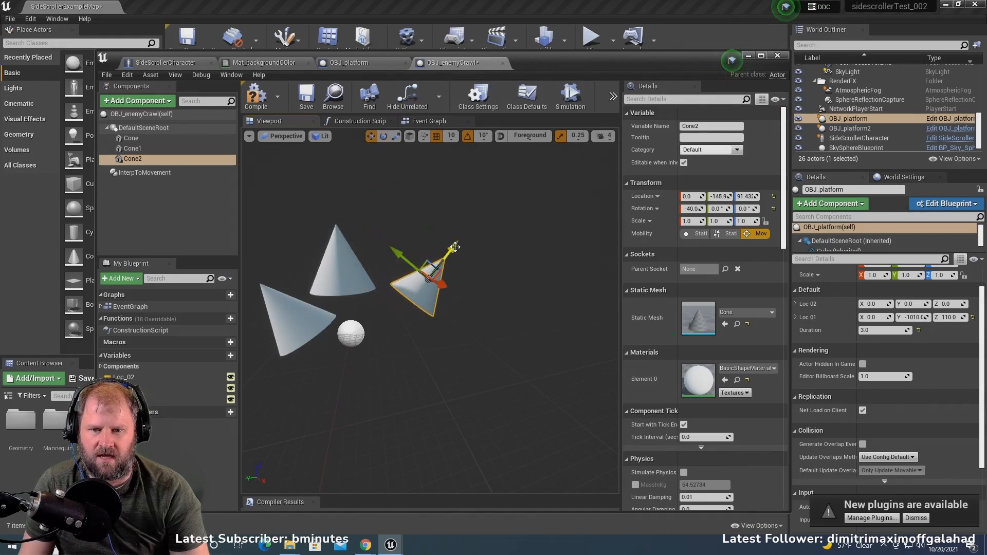
{"action": "left_click_drag", "start_coordinate": [456, 248], "coordinate": [380, 263]}
{"action": "left_click", "coordinate": [290, 318]}
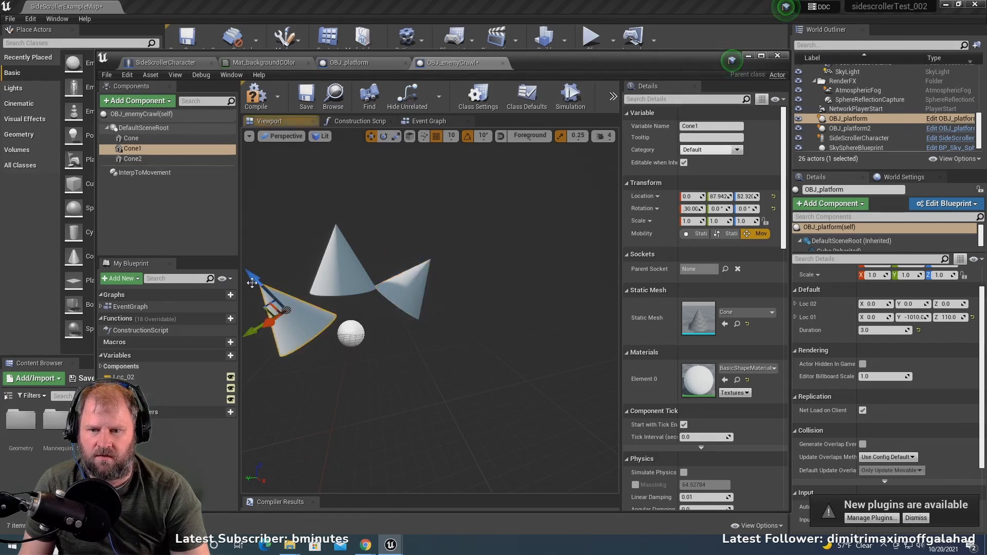
{"action": "left_click_drag", "start_coordinate": [263, 283], "coordinate": [242, 247]}
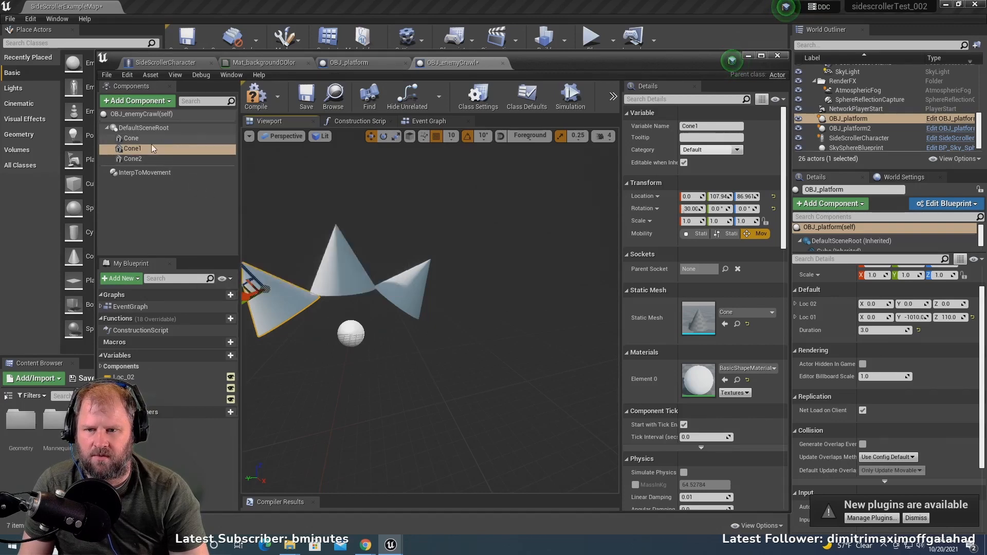
- Add a Sphere component at the root of OBJ_enemyCrawl, keeping its default name
{"action": "left_click", "coordinate": [153, 115]}
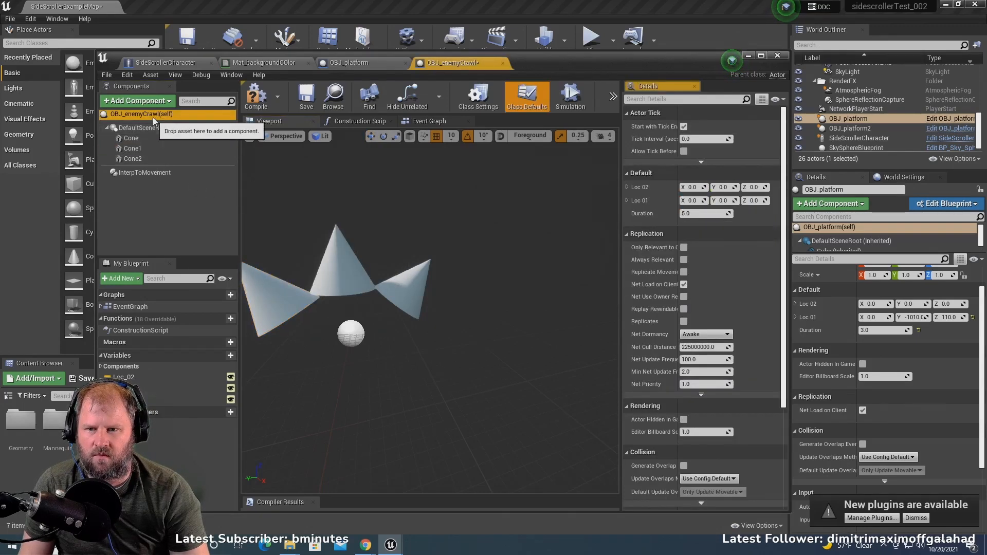
{"action": "left_click", "coordinate": [152, 102]}
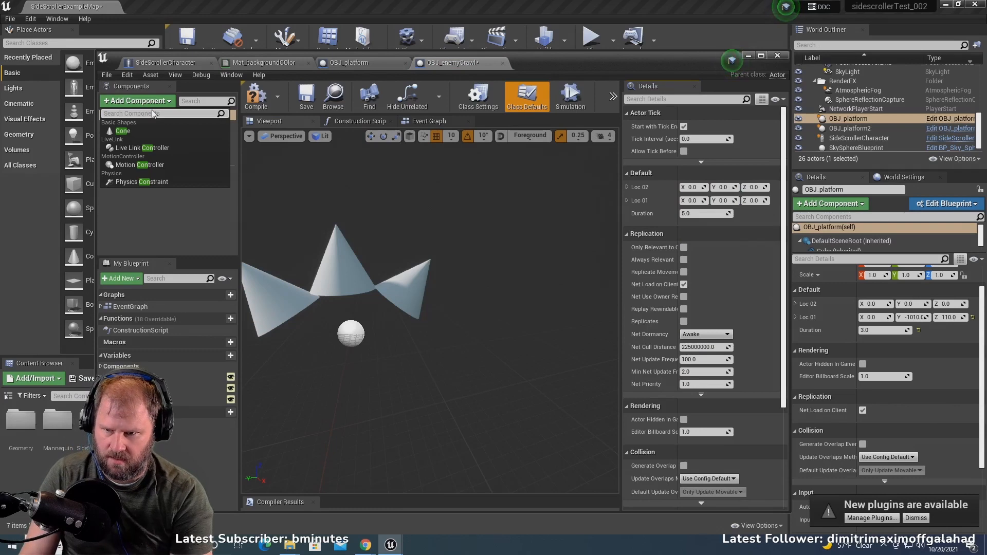
{"action": "type", "text": "sp"}
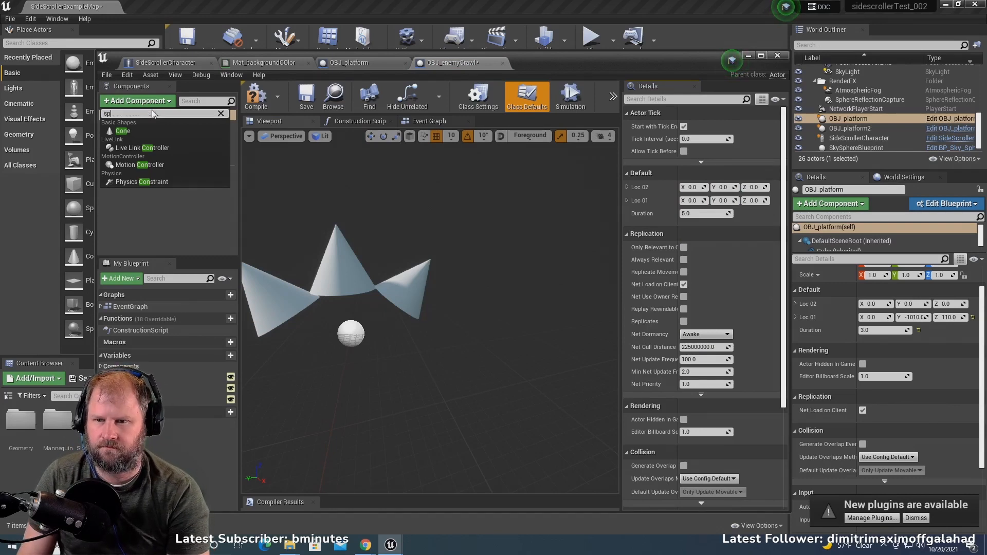
{"action": "key", "text": "Return"}
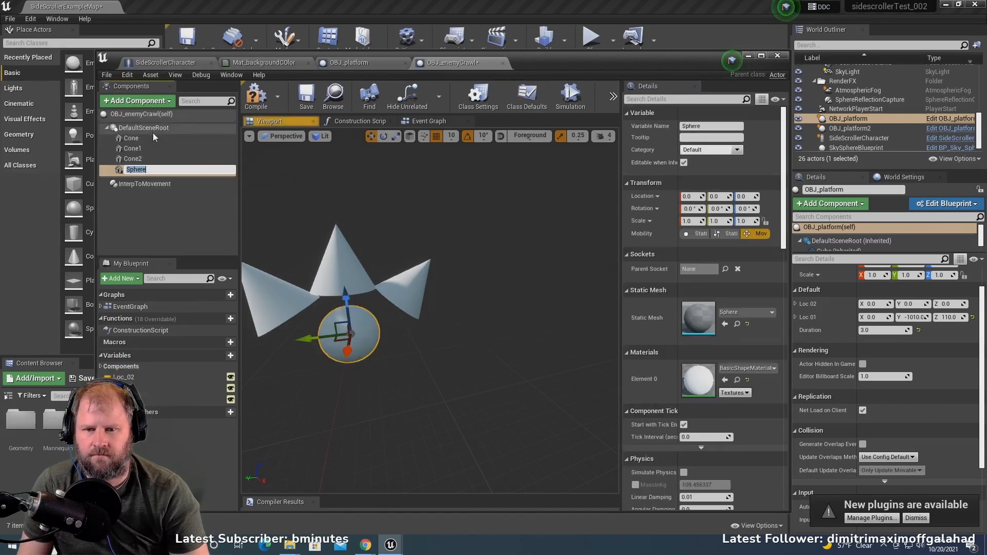
{"action": "key", "text": "Return"}
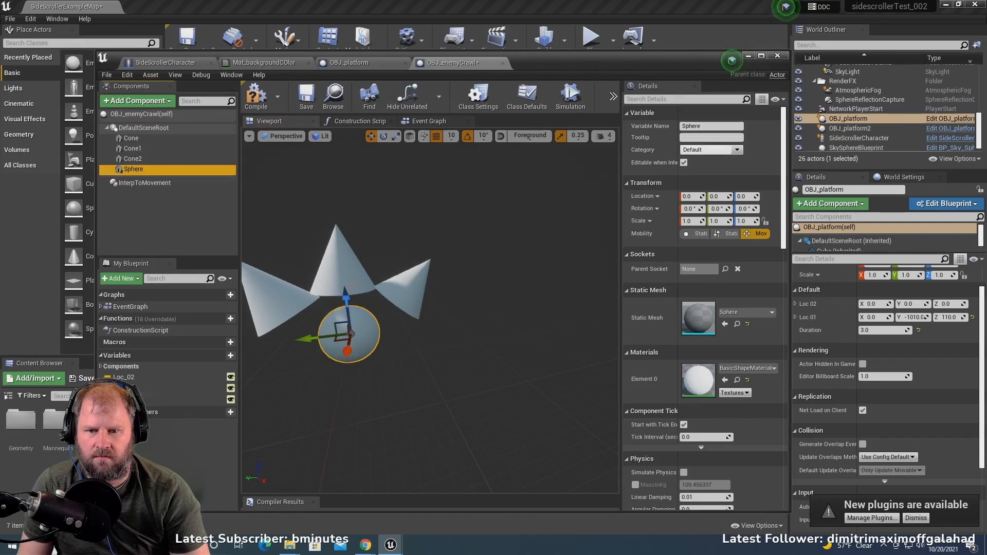
- Lower the upright cone onto the sphere and pull tilted cone Cone2 in toward the sphere to about Y -79, Z 43
{"action": "left_click", "coordinate": [355, 277]}
{"action": "left_click_drag", "start_coordinate": [335, 216], "coordinate": [338, 256]}
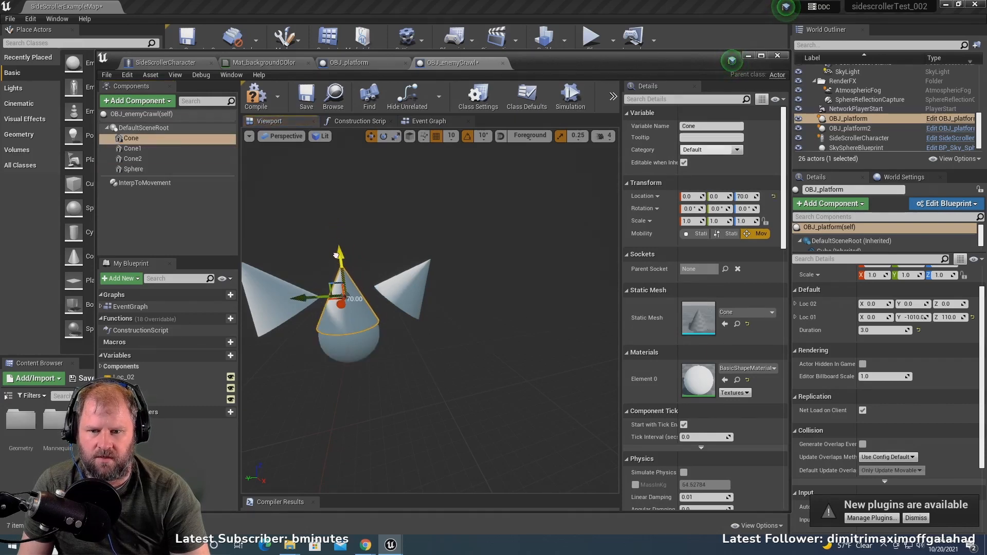
{"action": "left_click", "coordinate": [420, 266]}
{"action": "left_click_drag", "start_coordinate": [435, 251], "coordinate": [413, 278]}
- Move the other tilted cone, Cone1, in against the sphere to about Y 52, Z 50
{"action": "left_click", "coordinate": [291, 295]}
{"action": "scroll", "coordinate": [263, 280], "scroll_direction": "down", "scroll_amount": 3}
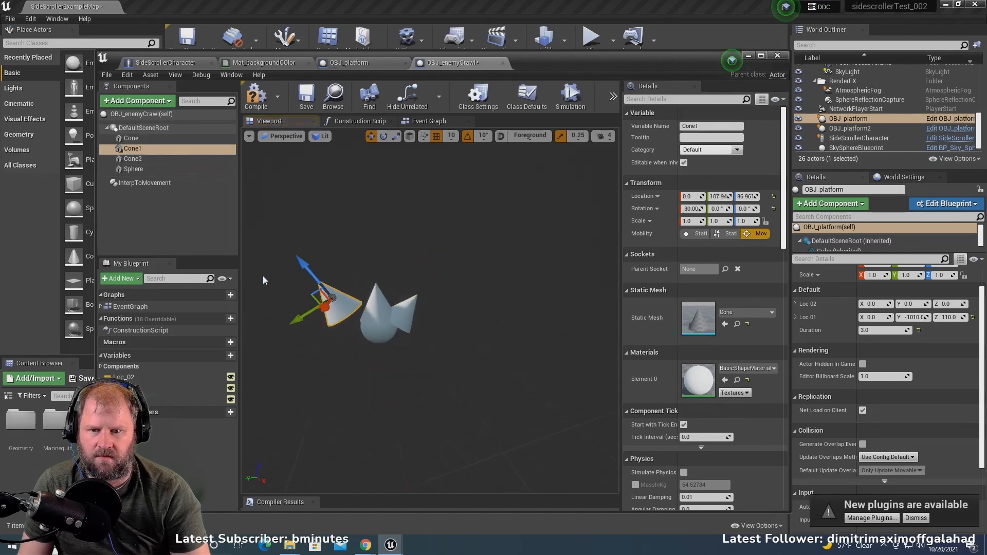
{"action": "left_click_drag", "start_coordinate": [299, 267], "coordinate": [308, 281]}
{"action": "left_click_drag", "start_coordinate": [315, 293], "coordinate": [313, 281]}
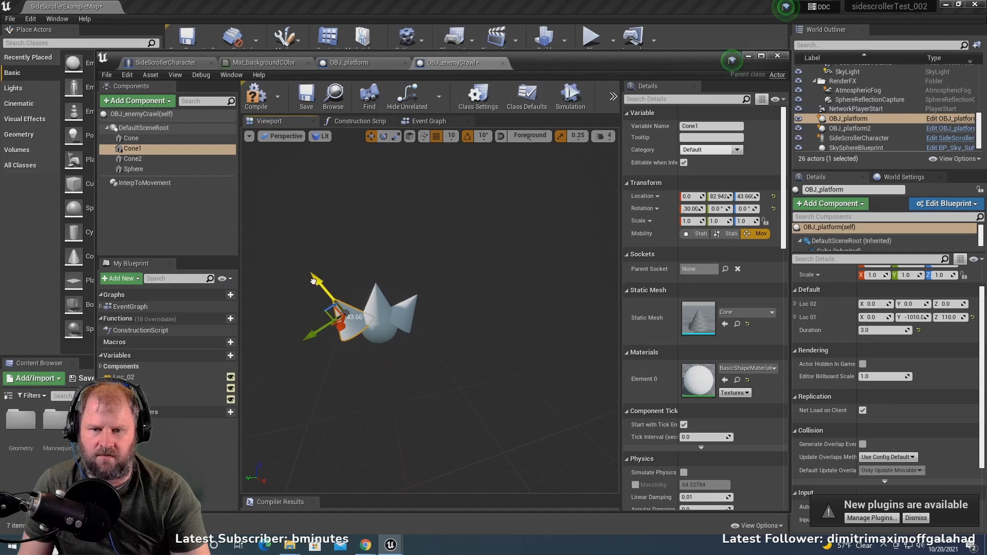
{"action": "left_click_drag", "start_coordinate": [308, 341], "coordinate": [318, 333]}
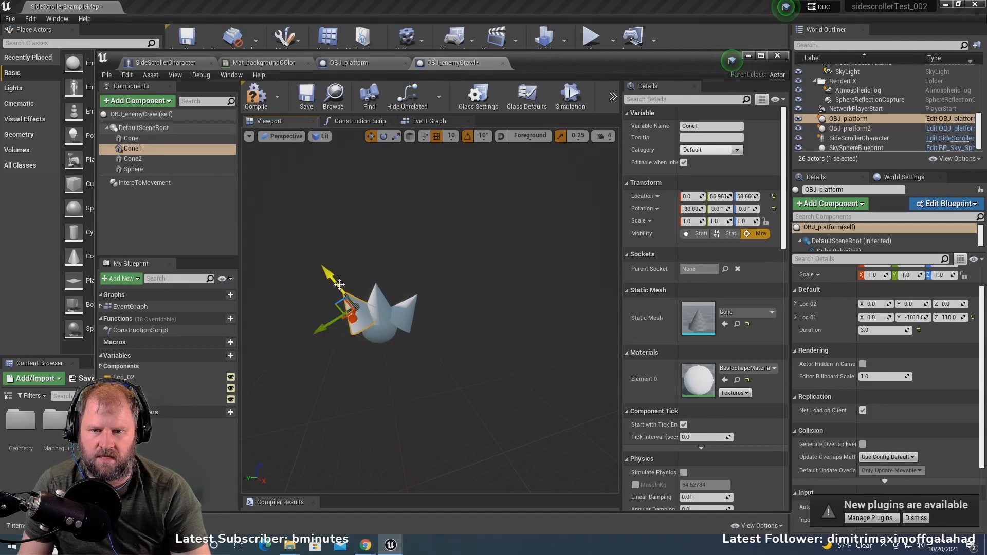
{"action": "left_click_drag", "start_coordinate": [339, 284], "coordinate": [343, 289]}
- Tilt Cone1 to 40° about X and nudge it further into the side of the sphere
{"action": "key", "text": "e"}
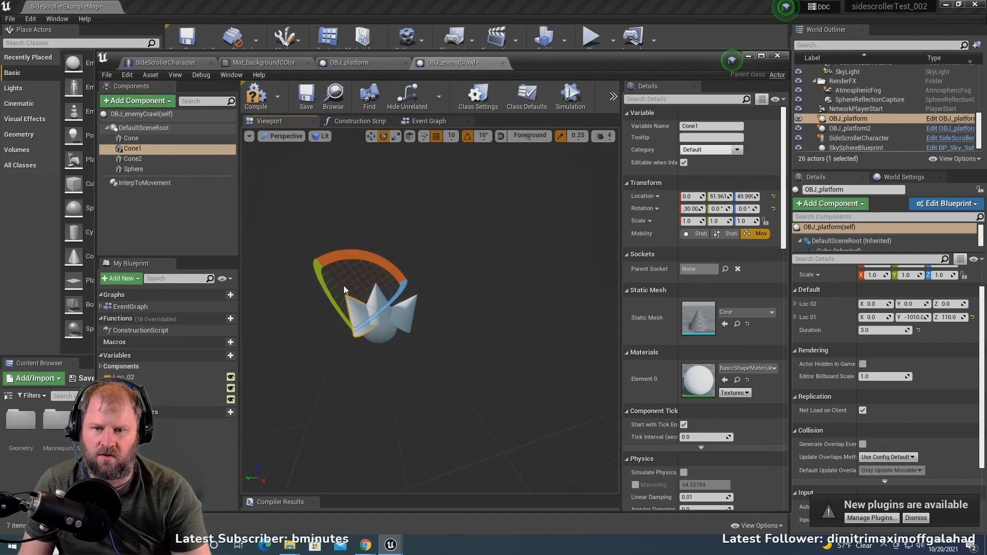
{"action": "left_click_drag", "start_coordinate": [355, 251], "coordinate": [329, 257]}
{"action": "key", "text": "w"}
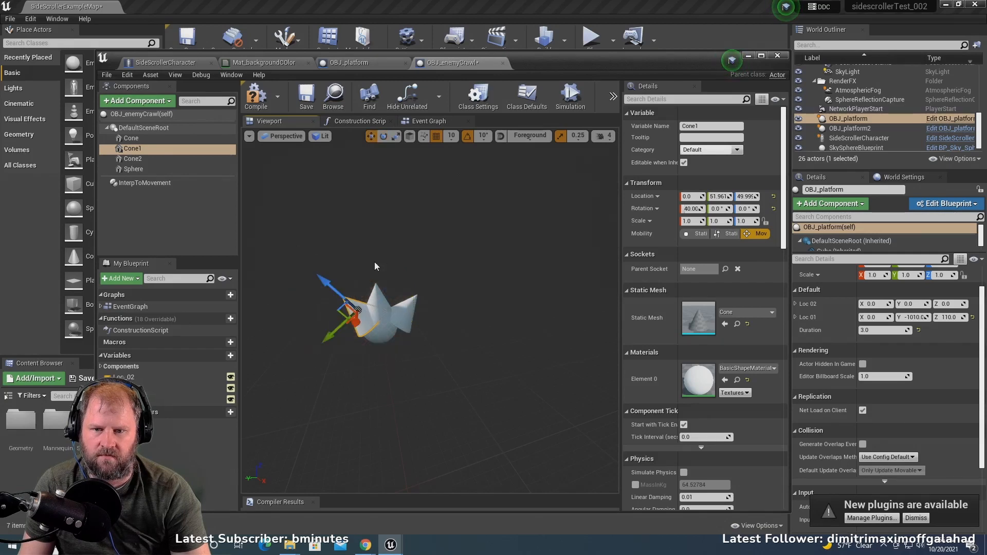
{"action": "left_click_drag", "start_coordinate": [326, 285], "coordinate": [334, 291]}
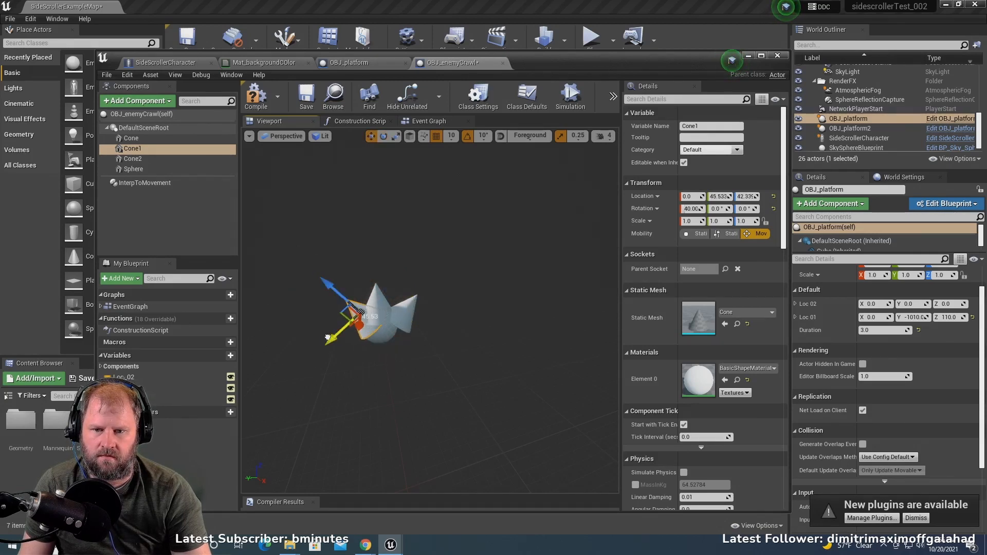
{"action": "left_click_drag", "start_coordinate": [327, 338], "coordinate": [412, 319]}
- Sink Cone2 further into the sphere at about Y -73, Z 35 and save the OBJ_enemyCrawl blueprint
{"action": "left_click", "coordinate": [410, 314]}
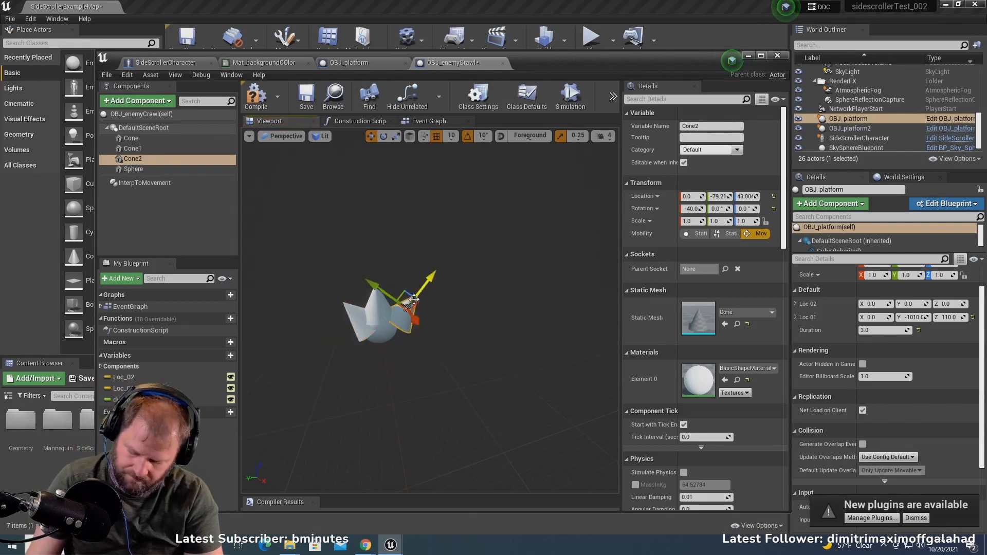
{"action": "scroll", "coordinate": [427, 311], "scroll_direction": "up", "scroll_amount": 5}
{"action": "scroll", "coordinate": [428, 309], "scroll_direction": "down", "scroll_amount": 4}
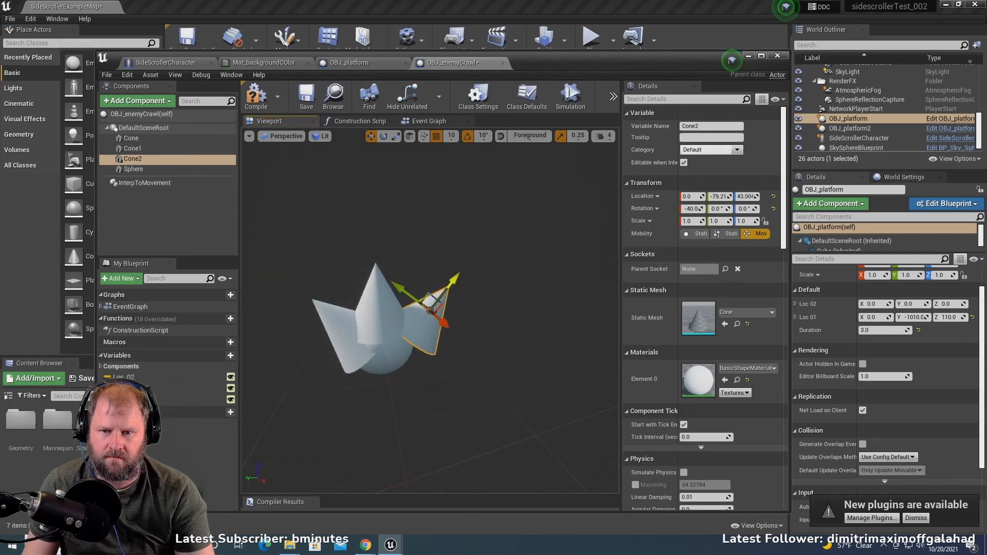
{"action": "mouse_move", "coordinate": [454, 280]}
{"action": "left_mouse_down"}
{"action": "mouse_move", "coordinate": [447, 290]}
{"action": "mouse_move", "coordinate": [455, 286]}
{"action": "left_mouse_up"}
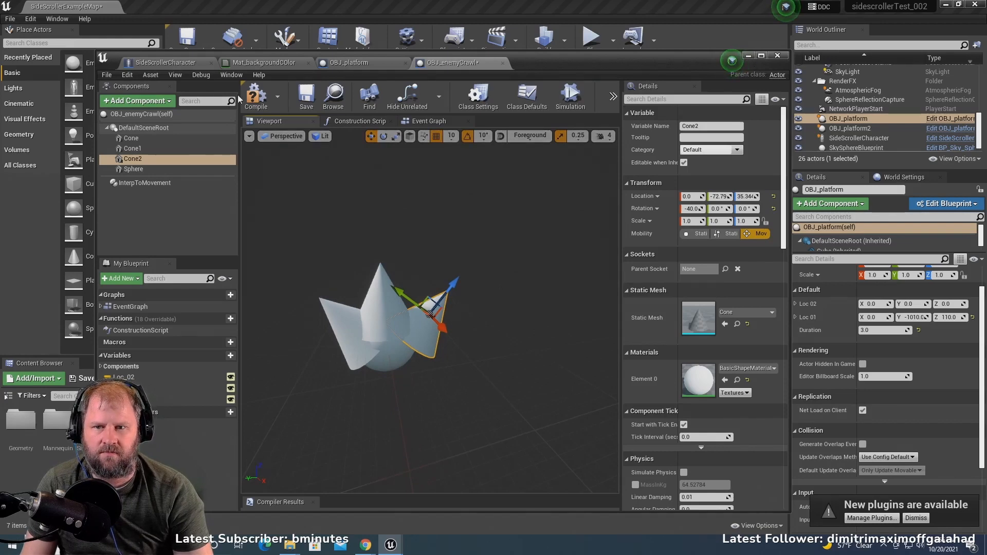
{"action": "left_click", "coordinate": [307, 107]}
- Place an OBJ_enemyCrawl in the level beside the platform and raise it so its sphere rises out of the floor
{"action": "left_click", "coordinate": [747, 56]}
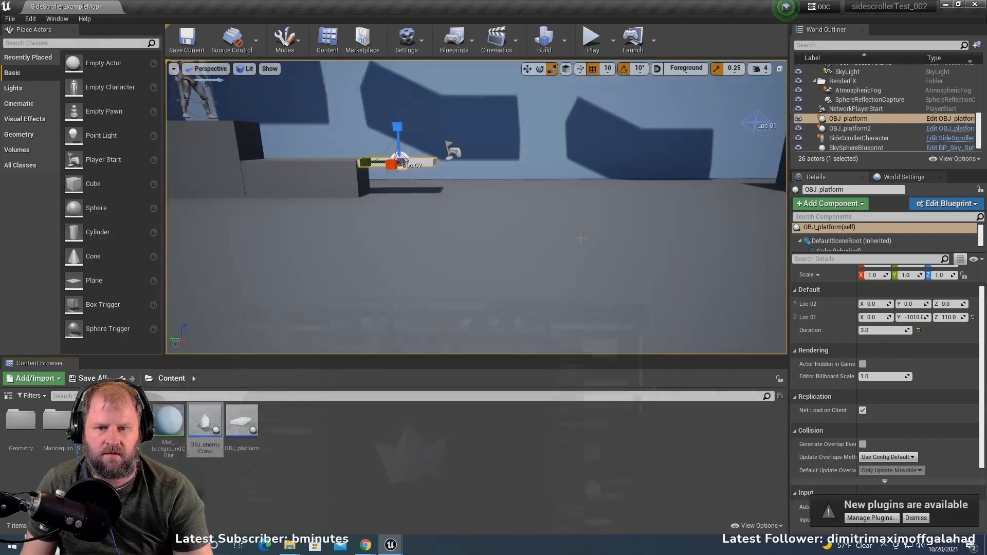
{"action": "left_click_drag", "start_coordinate": [214, 427], "coordinate": [496, 195]}
{"action": "key", "text": "f"}
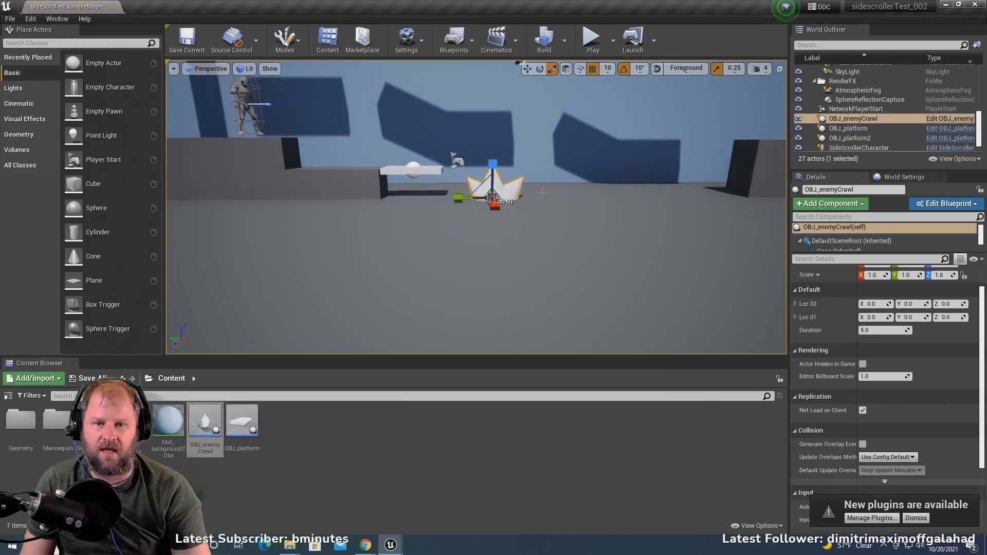
{"action": "scroll", "coordinate": [504, 197], "scroll_direction": "up", "scroll_amount": 5}
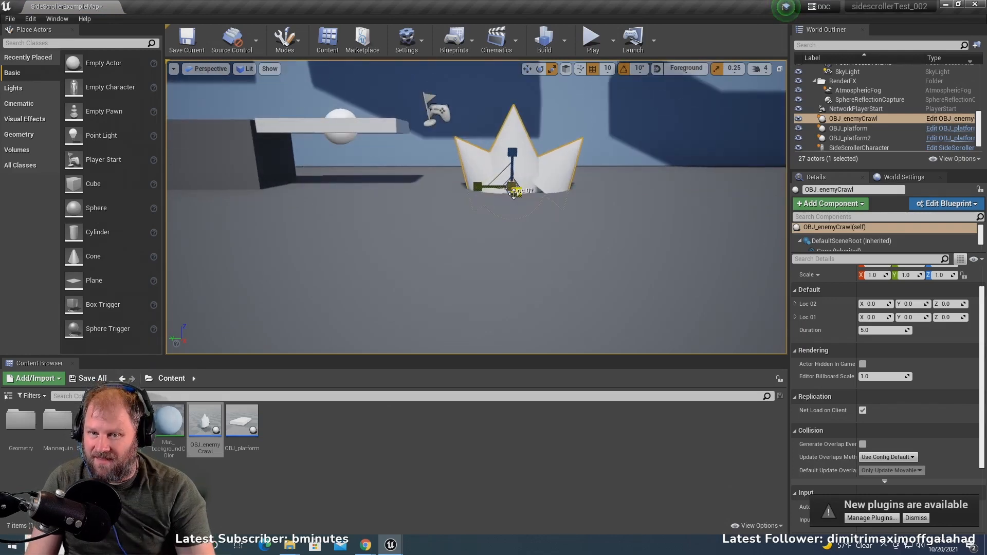
{"action": "scroll", "coordinate": [515, 195], "scroll_direction": "up", "scroll_amount": 1}
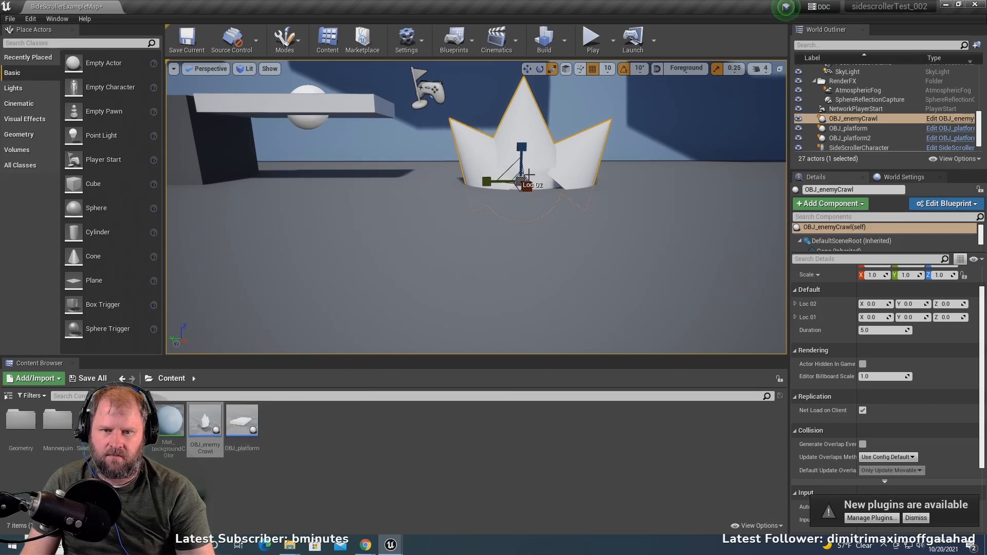
{"action": "left_click_drag", "start_coordinate": [526, 140], "coordinate": [537, 111]}
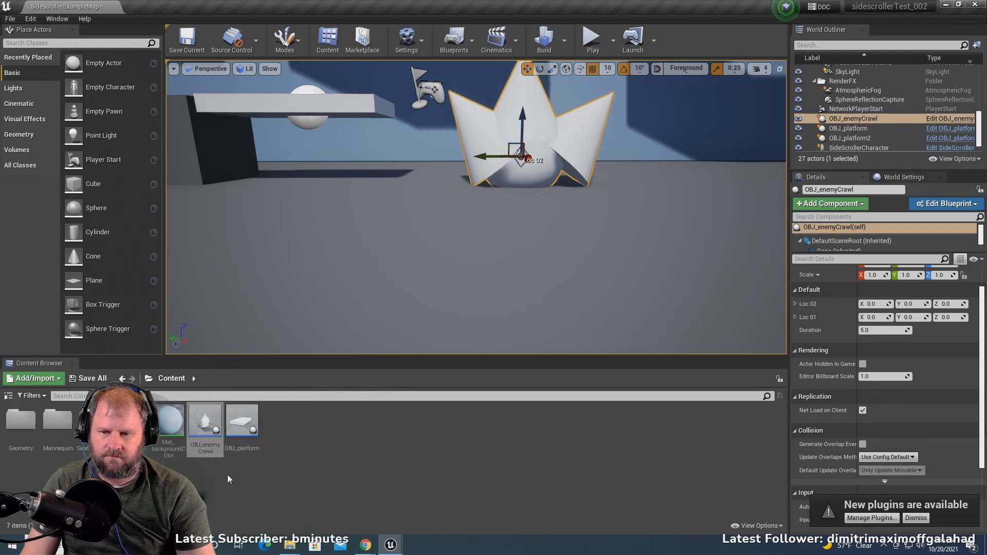
- Reopen the OBJ_enemyCrawl blueprint and set Cone2's scale to 0.75 on all three axes
{"action": "double_click", "coordinate": [208, 432]}
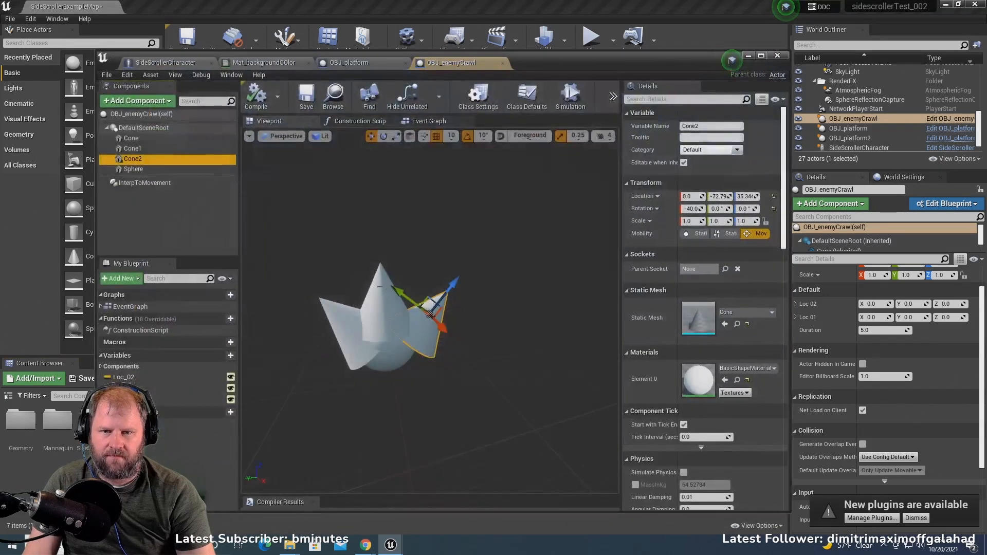
{"action": "left_click", "coordinate": [690, 220]}
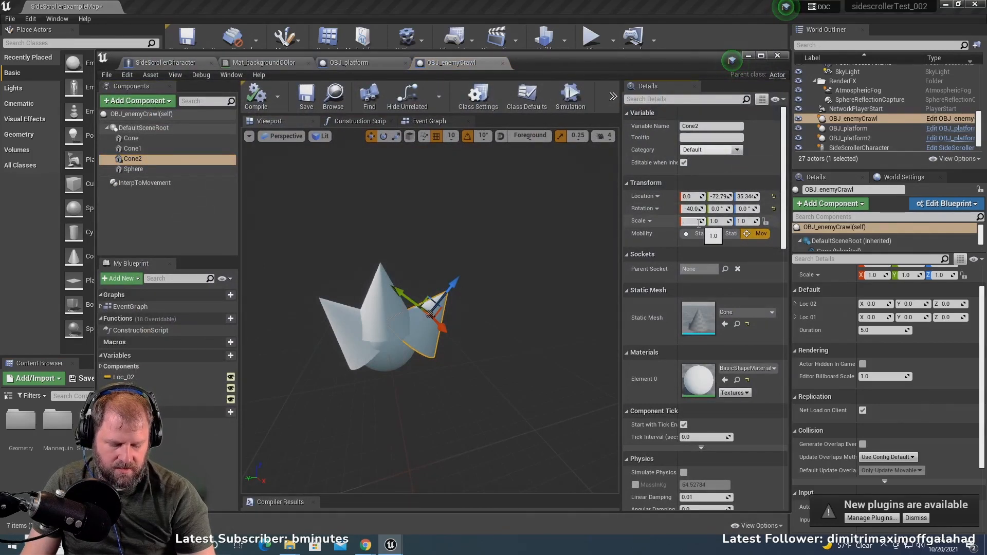
{"action": "type", "text": ".75"}
{"action": "key", "text": "Return"}
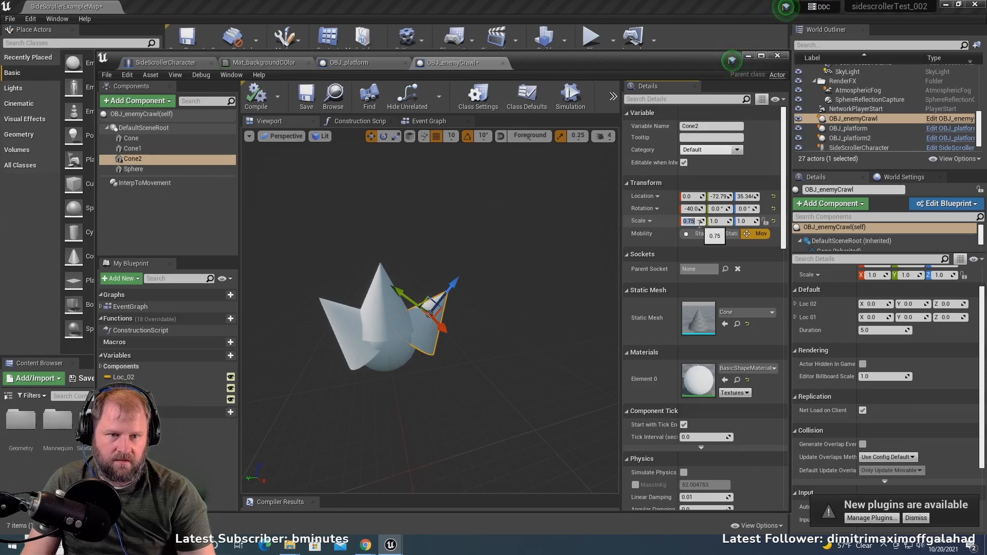
{"action": "key", "text": "BackSpace"}
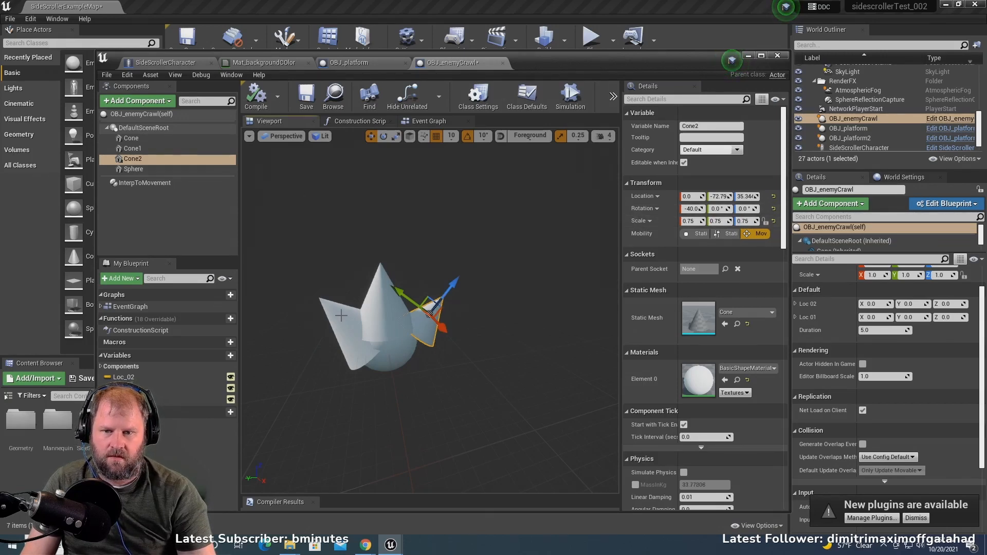
- Delete the upright cone and Cone1, leaving only the scaled Cone2 and the sphere
{"action": "left_click", "coordinate": [381, 298]}
{"action": "key", "text": "Delete"}
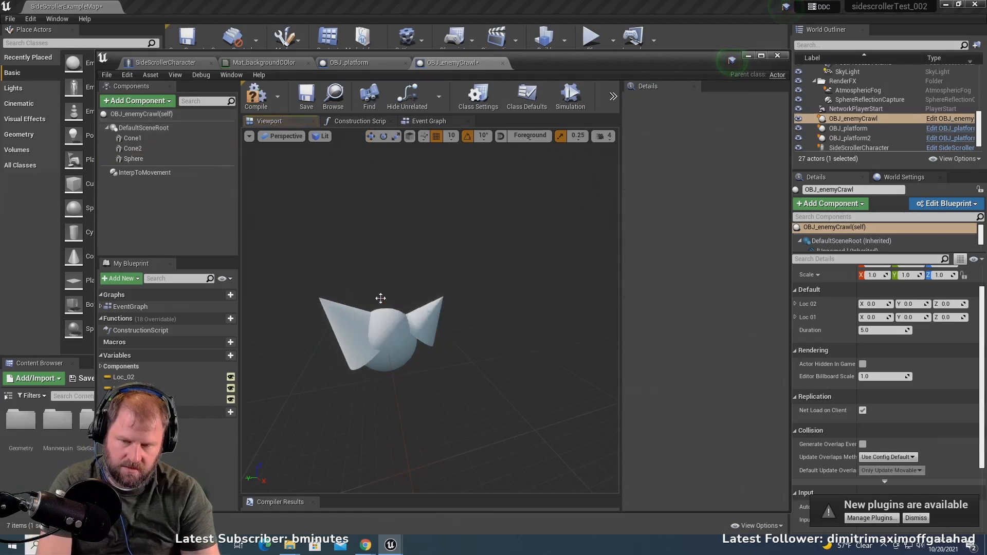
{"action": "left_click", "coordinate": [339, 311]}
{"action": "key", "text": "Delete"}
- Tilt Cone2 to -50° about X and seat it on the sphere at about Y -52, Z 39
{"action": "left_click", "coordinate": [413, 318]}
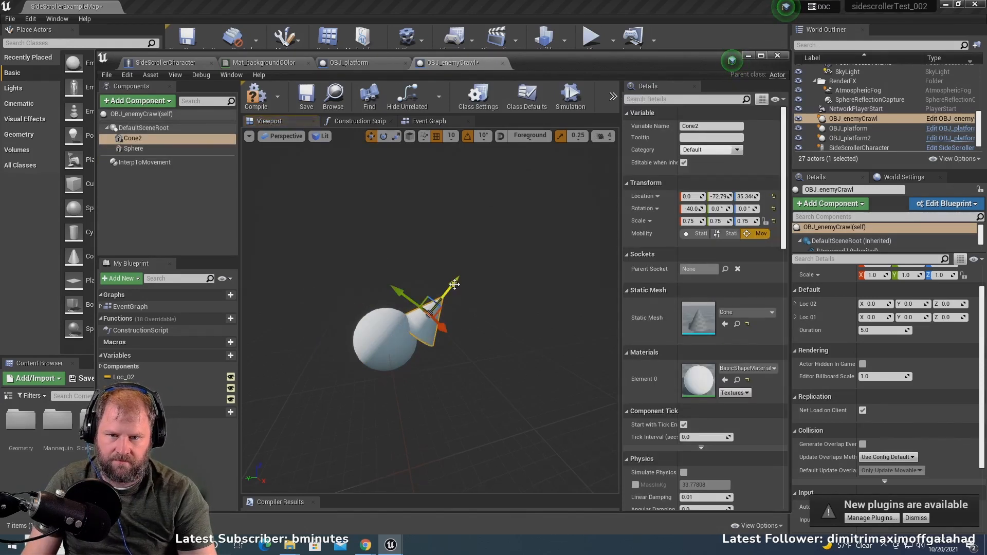
{"action": "mouse_move", "coordinate": [454, 285]}
{"action": "left_mouse_down"}
{"action": "mouse_move", "coordinate": [376, 284]}
{"action": "mouse_move", "coordinate": [425, 265]}
{"action": "mouse_move", "coordinate": [450, 284]}
{"action": "left_mouse_up"}
{"action": "key", "text": "e"}
{"action": "key", "text": "w"}
{"action": "key", "text": "e"}
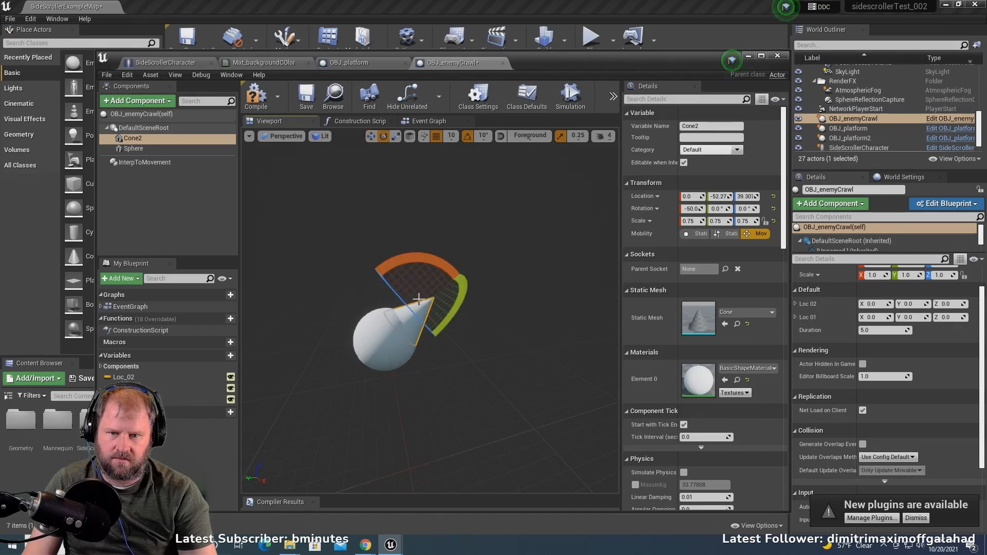
- Duplicate Cone2 and name the copy "w"
{"action": "right_click", "coordinate": [130, 138]}
{"action": "left_click", "coordinate": [179, 214]}
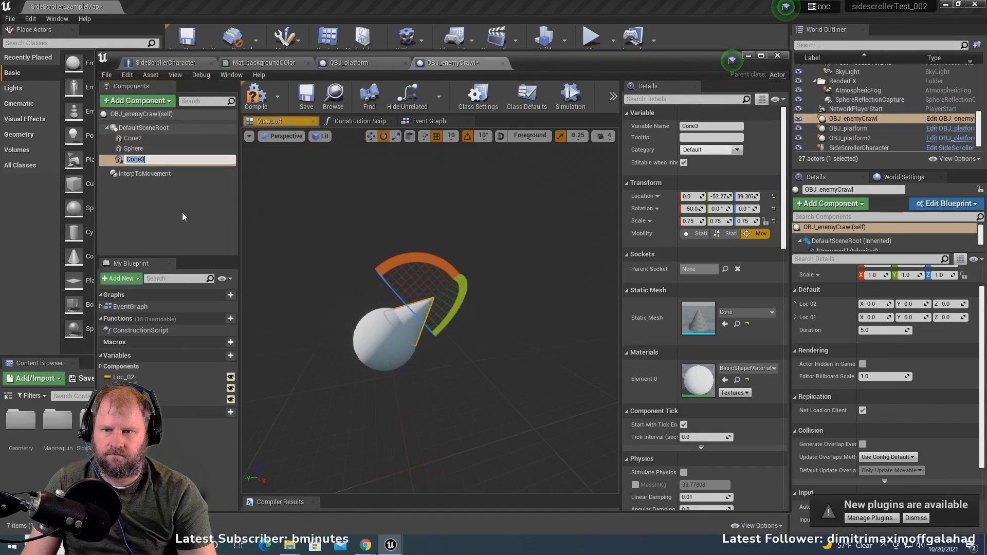
{"action": "type", "text": "w"}
{"action": "left_click", "coordinate": [426, 297]}
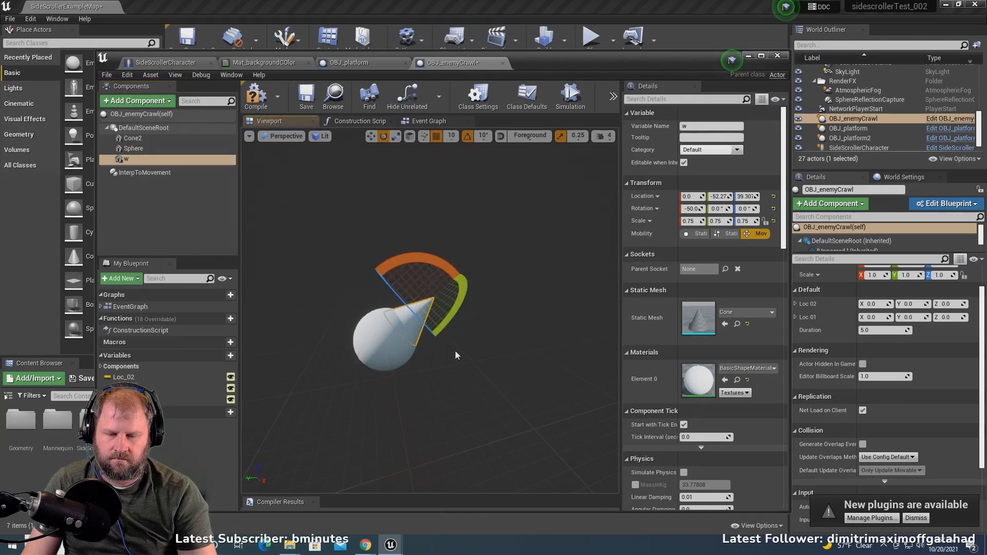
- Rotate the cone copy w upright to 0° about X and center it on top of the sphere at about Y -3, Z 62
{"action": "right_click_drag", "start_coordinate": [455, 351], "coordinate": [452, 349]}
{"action": "scroll", "coordinate": [452, 348], "scroll_direction": "down", "scroll_amount": 2}
{"action": "scroll", "coordinate": [469, 335], "scroll_direction": "up", "scroll_amount": 4}
{"action": "middle_click_drag", "start_coordinate": [469, 335], "coordinate": [482, 330]}
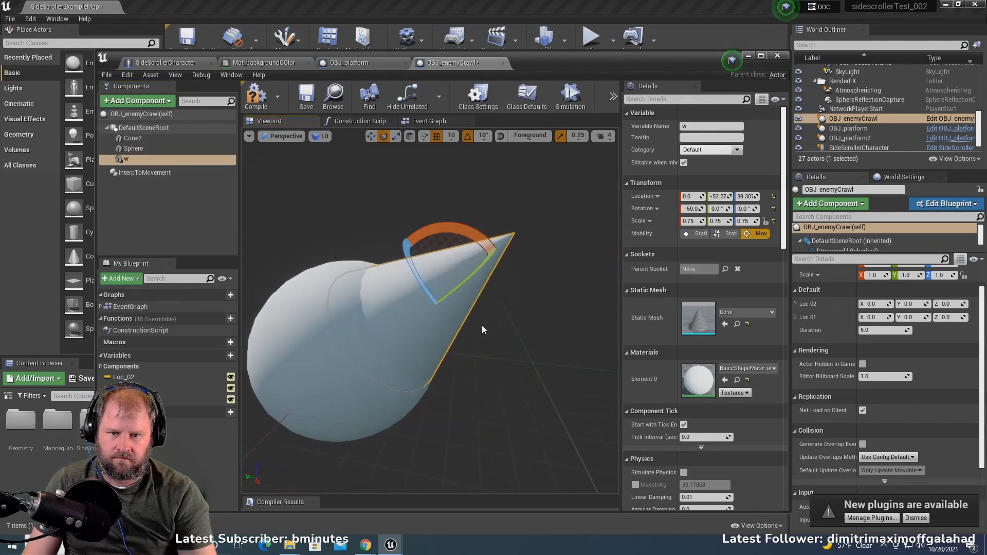
{"action": "key", "text": "w"}
{"action": "left_click_drag", "start_coordinate": [419, 250], "coordinate": [366, 209]}
{"action": "key", "text": "e"}
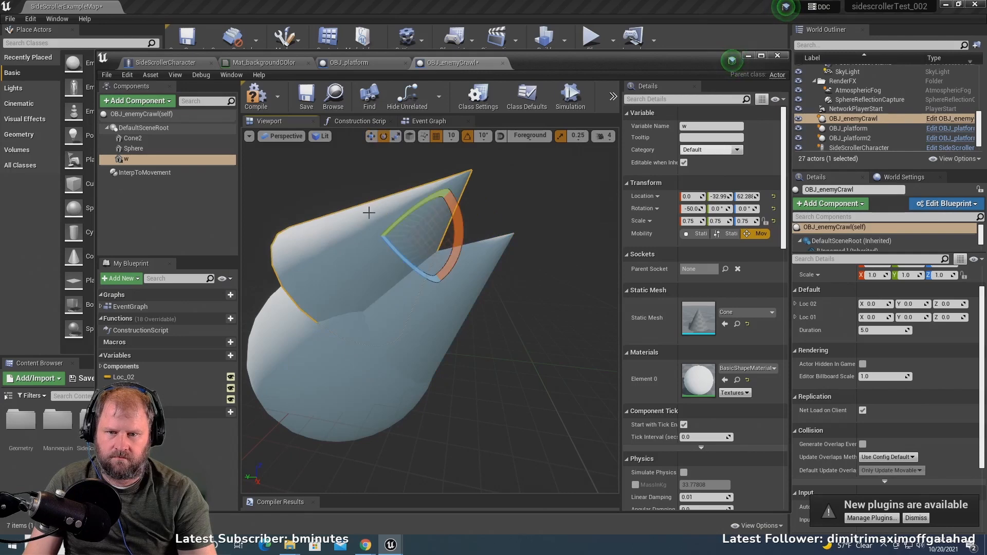
{"action": "left_click_drag", "start_coordinate": [449, 228], "coordinate": [452, 185]}
{"action": "key", "text": "w"}
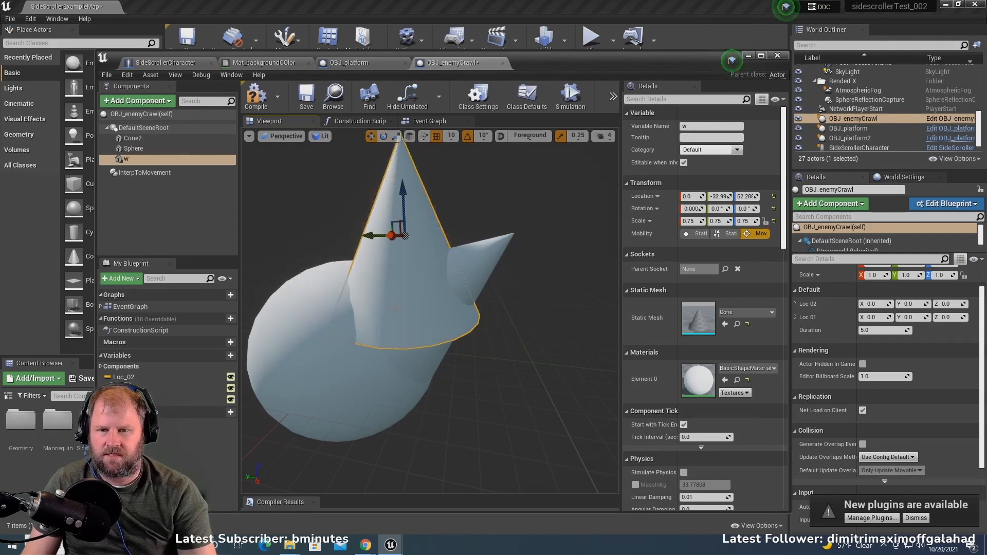
{"action": "left_click_drag", "start_coordinate": [372, 234], "coordinate": [319, 249]}
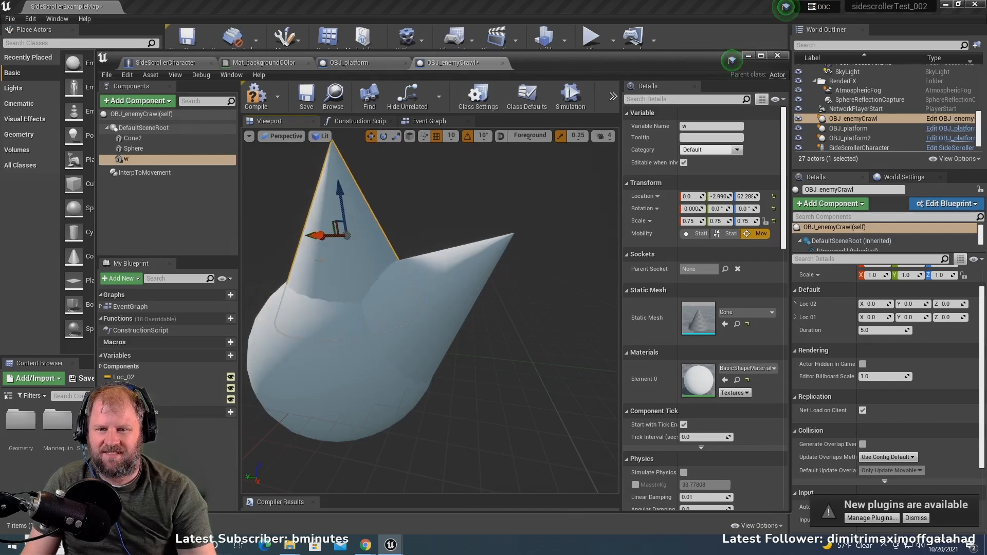
- Duplicate the upright cone w and name the copy "e"
{"action": "scroll", "coordinate": [319, 249], "scroll_direction": "down", "scroll_amount": 3}
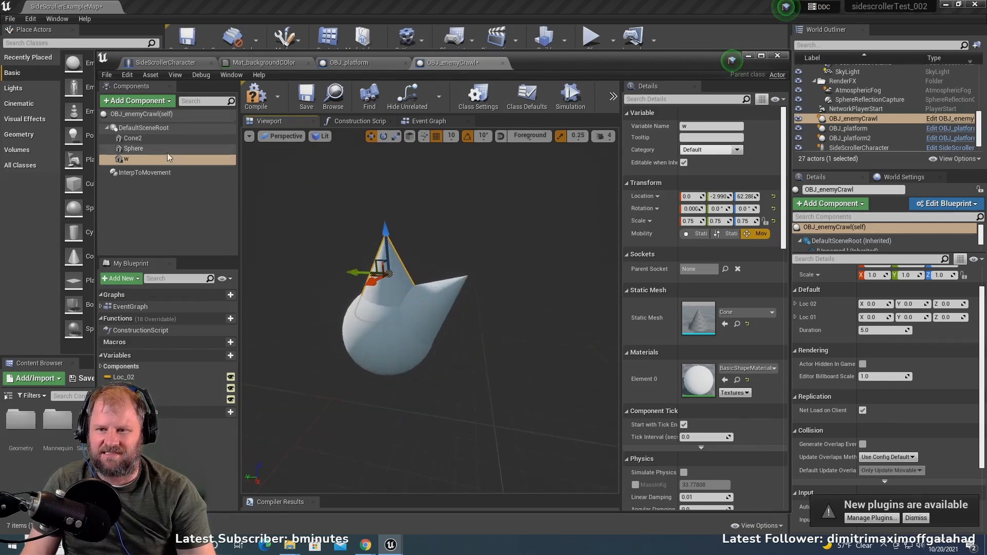
{"action": "right_click", "coordinate": [133, 160]}
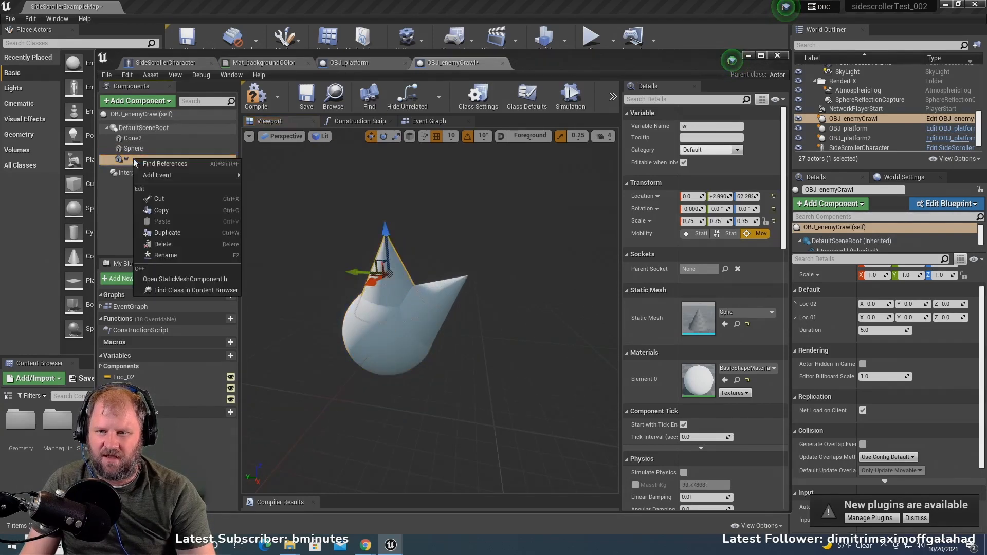
{"action": "left_click", "coordinate": [167, 232]}
{"action": "type", "text": "e"}
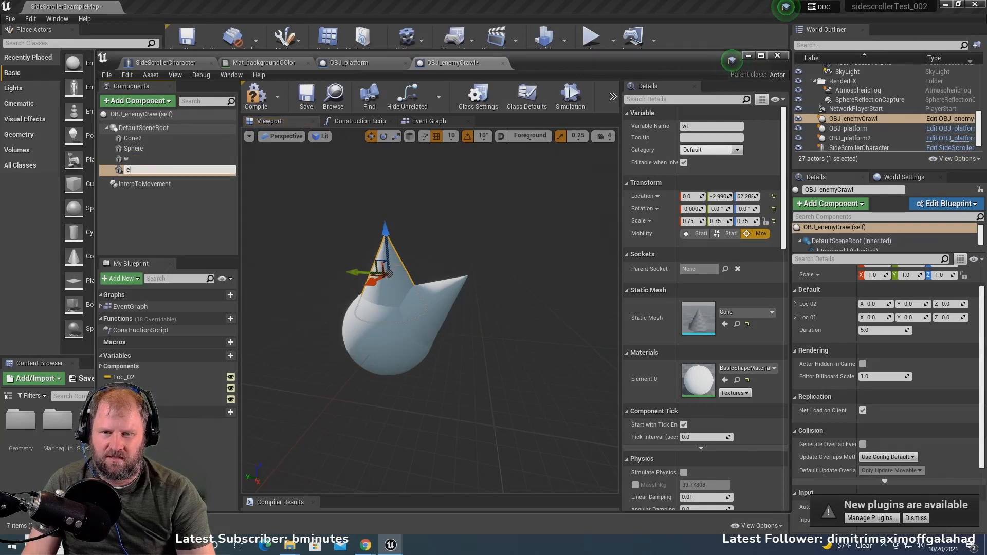
{"action": "key", "text": "Return"}
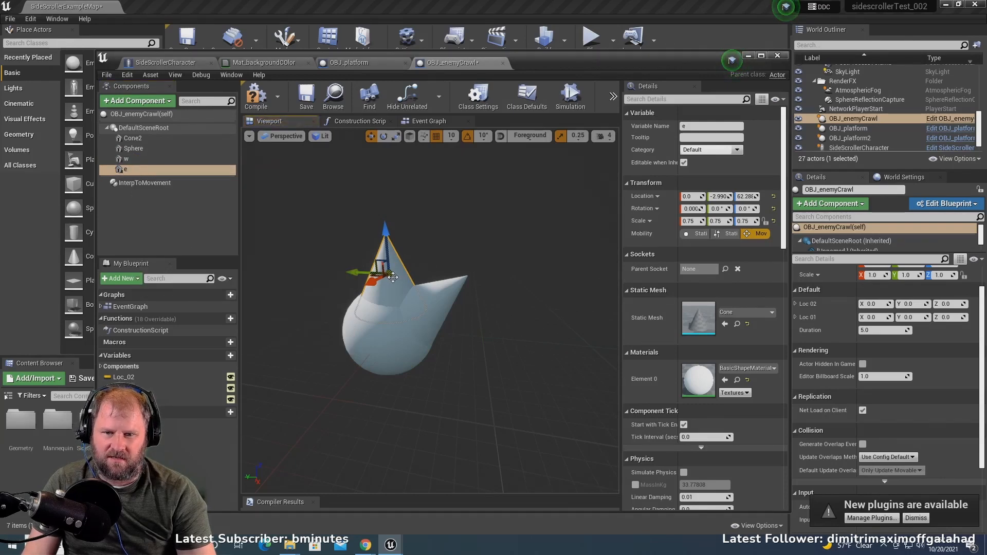
- Tilt cone e to 40° about X and move it to the sphere's bare side at about Y 32, Z 42
{"action": "key", "text": "e"}
{"action": "left_click_drag", "start_coordinate": [418, 233], "coordinate": [406, 247]}
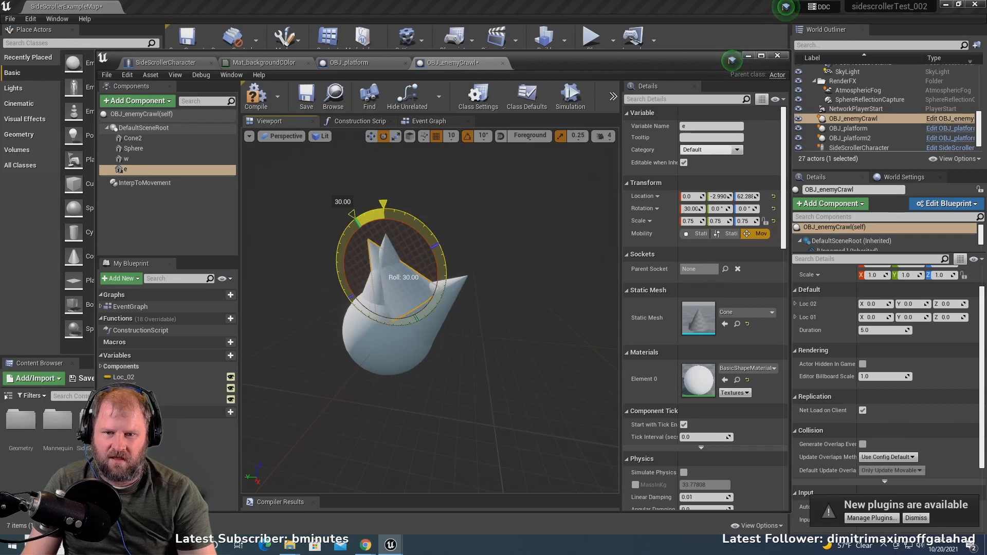
{"action": "key", "text": "w"}
{"action": "left_click_drag", "start_coordinate": [358, 289], "coordinate": [328, 303]}
{"action": "key", "text": "e"}
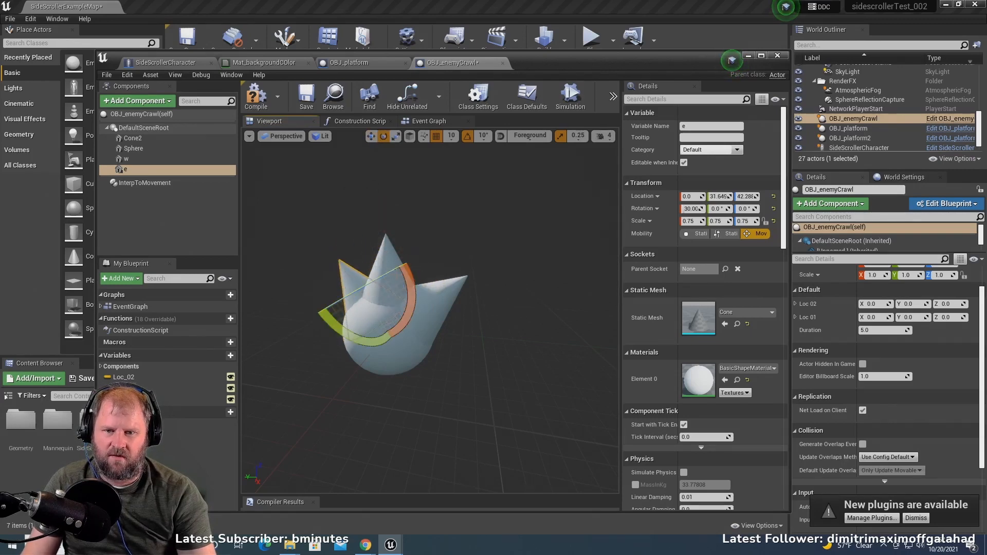
{"action": "left_click_drag", "start_coordinate": [399, 277], "coordinate": [392, 266]}
{"action": "key", "text": "w"}
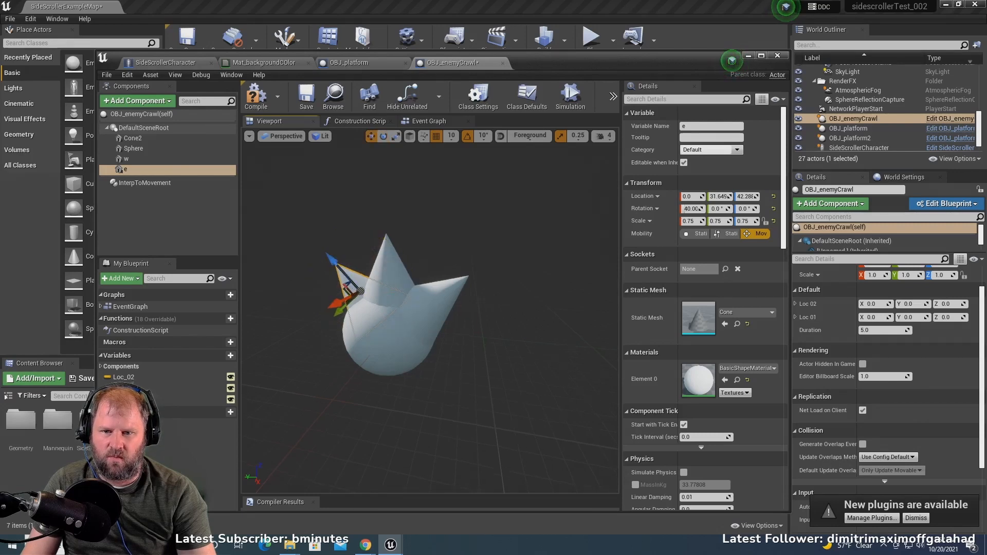
- Adjust cone e so it sits against the sphere opposite Cone2, at about Y 53, Z 37
{"action": "right_click_drag", "start_coordinate": [360, 292], "coordinate": [309, 296]}
{"action": "left_click_drag", "start_coordinate": [420, 271], "coordinate": [395, 262]}
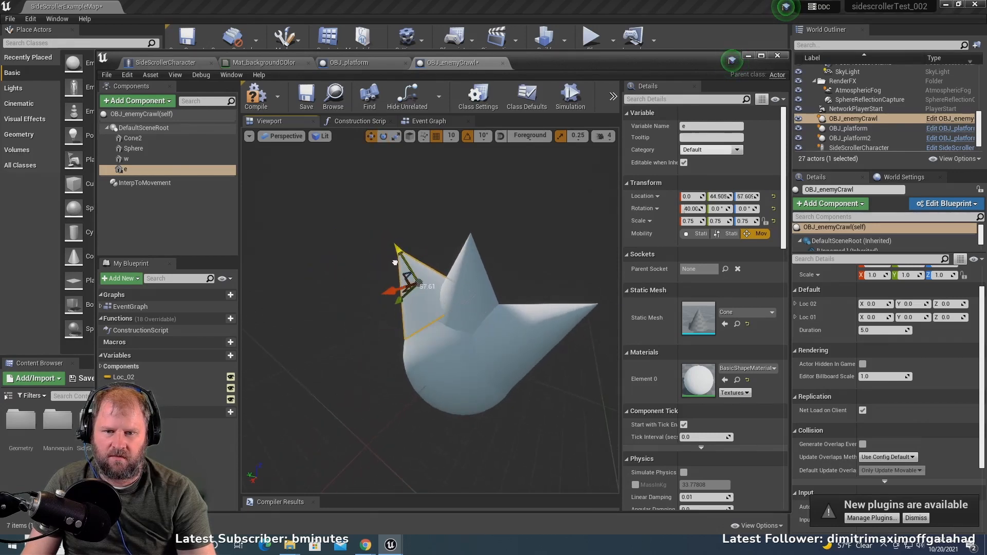
{"action": "scroll", "coordinate": [401, 297], "scroll_direction": "down", "scroll_amount": 5}
{"action": "right_click_drag", "start_coordinate": [401, 297], "coordinate": [479, 297]}
{"action": "key", "text": "r"}
{"action": "key", "text": "f"}
{"action": "scroll", "coordinate": [392, 298], "scroll_direction": "down", "scroll_amount": 6}
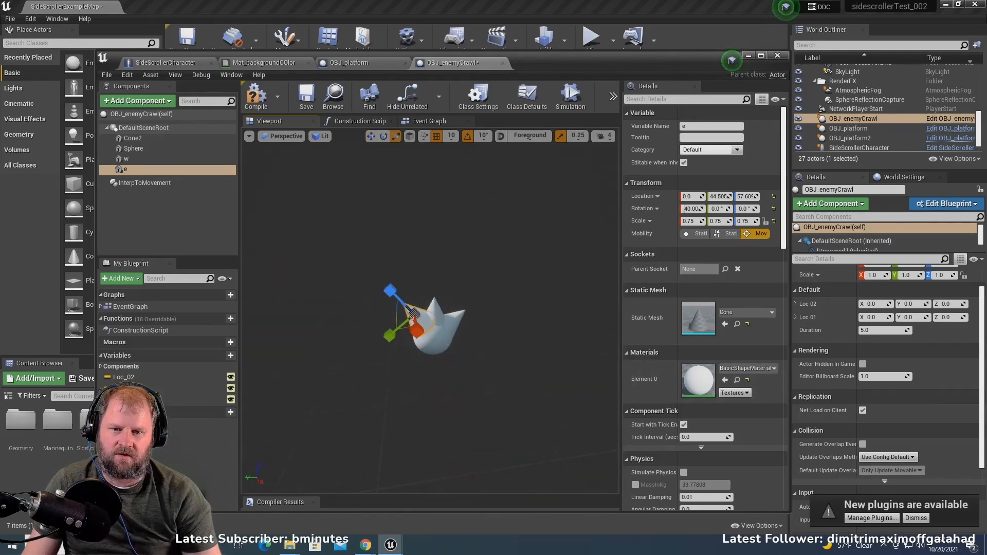
{"action": "right_click_drag", "start_coordinate": [392, 298], "coordinate": [370, 304]}
{"action": "scroll", "coordinate": [393, 299], "scroll_direction": "up", "scroll_amount": 3}
{"action": "key", "text": "w"}
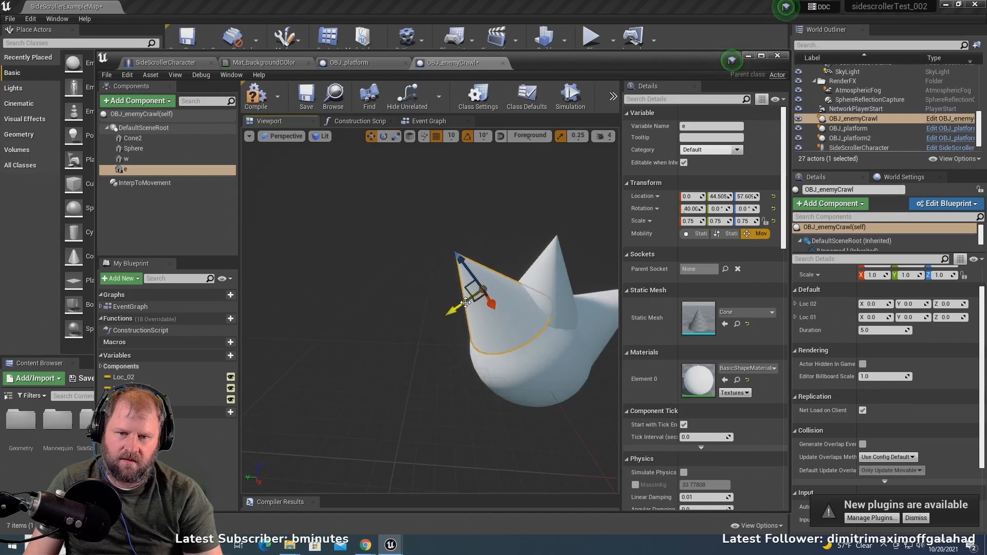
{"action": "left_click_drag", "start_coordinate": [459, 309], "coordinate": [440, 282]}
{"action": "right_click_drag", "start_coordinate": [455, 340], "coordinate": [469, 309]}
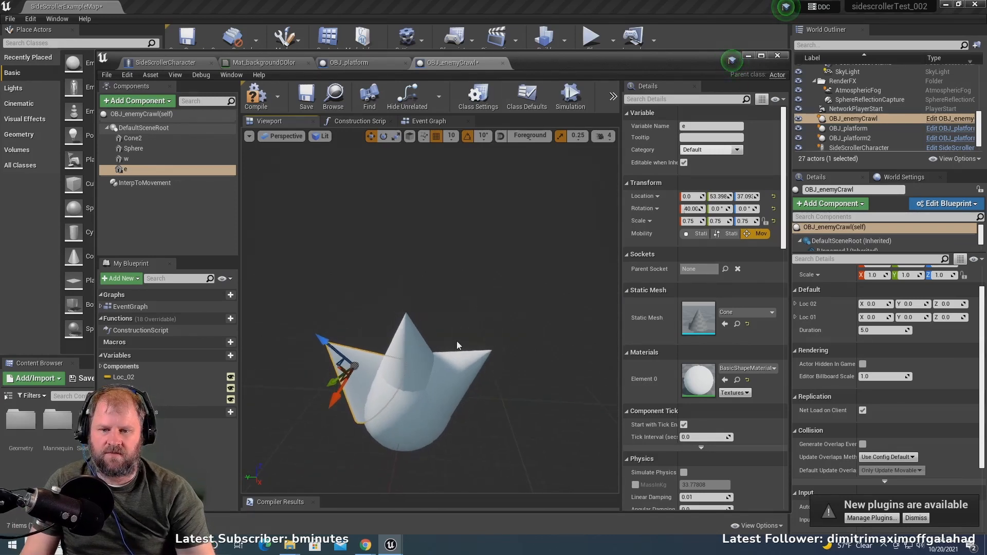
- Examine the spiked enemy's shape in the level and in its blueprint preview, then return to the level editor
{"action": "scroll", "coordinate": [456, 341], "scroll_direction": "down", "scroll_amount": 3}
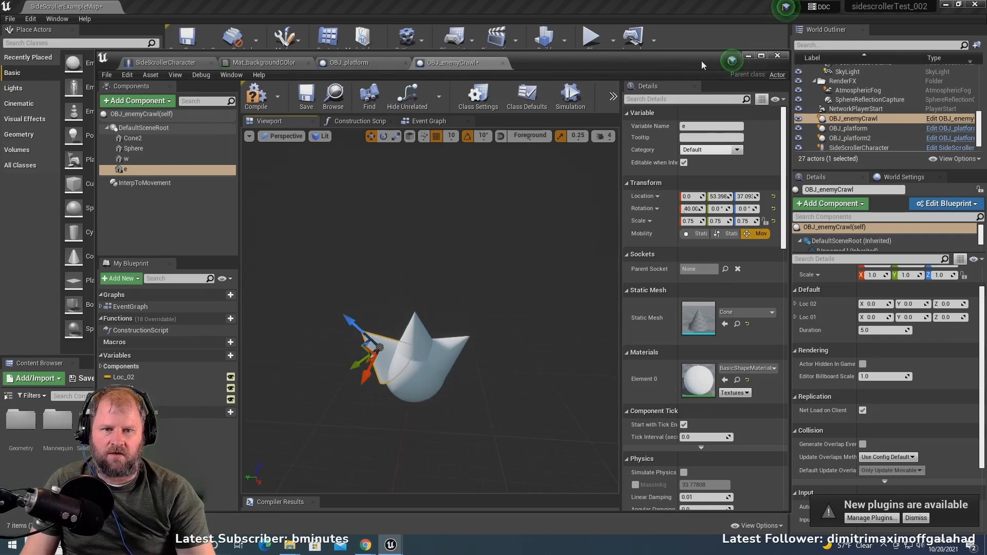
{"action": "left_click_drag", "start_coordinate": [702, 62], "coordinate": [671, 388]}
{"action": "scroll", "coordinate": [541, 155], "scroll_direction": "down", "scroll_amount": 4}
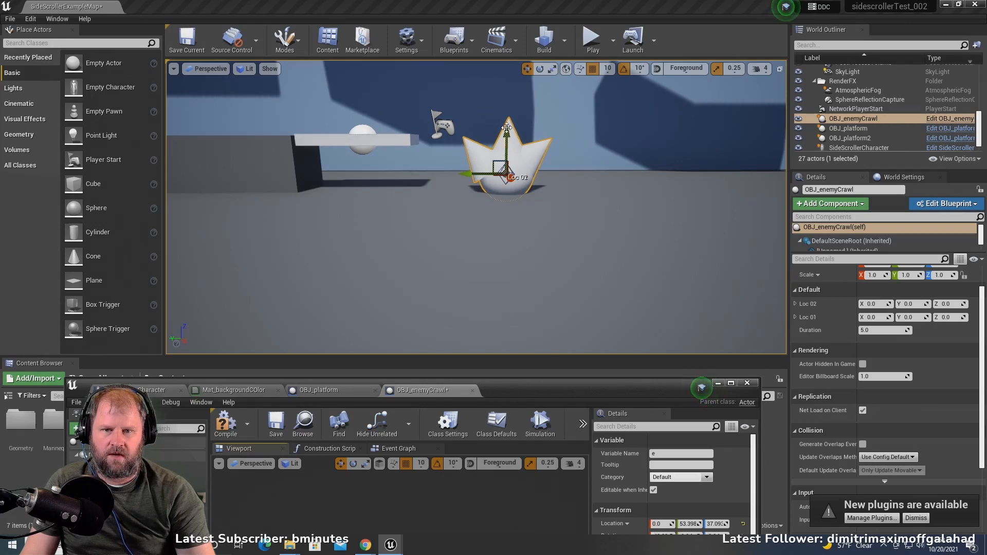
{"action": "left_click_drag", "start_coordinate": [507, 128], "coordinate": [500, 140]}
{"action": "scroll", "coordinate": [507, 266], "scroll_direction": "down", "scroll_amount": 3}
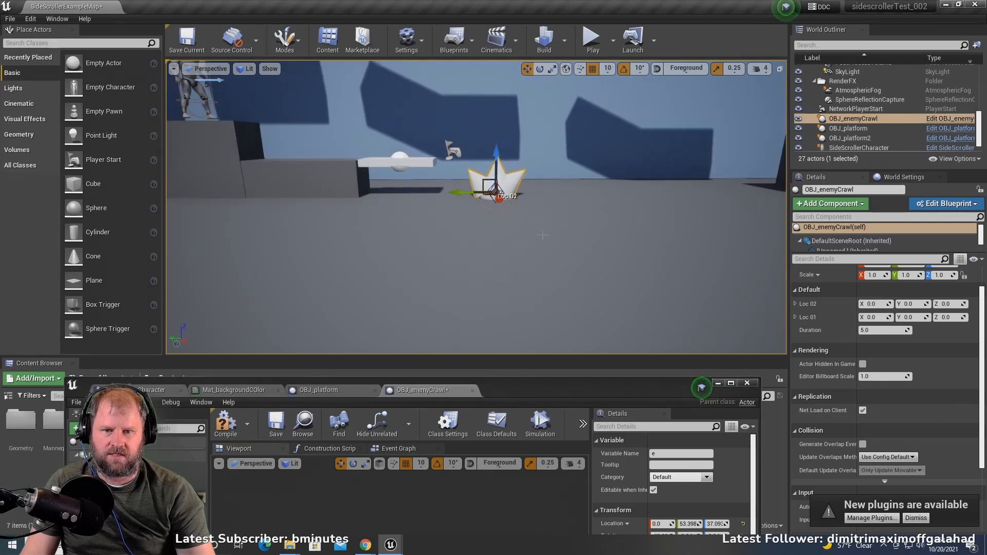
{"action": "left_click_drag", "start_coordinate": [568, 390], "coordinate": [617, 92]}
{"action": "scroll", "coordinate": [471, 338], "scroll_direction": "up", "scroll_amount": 3}
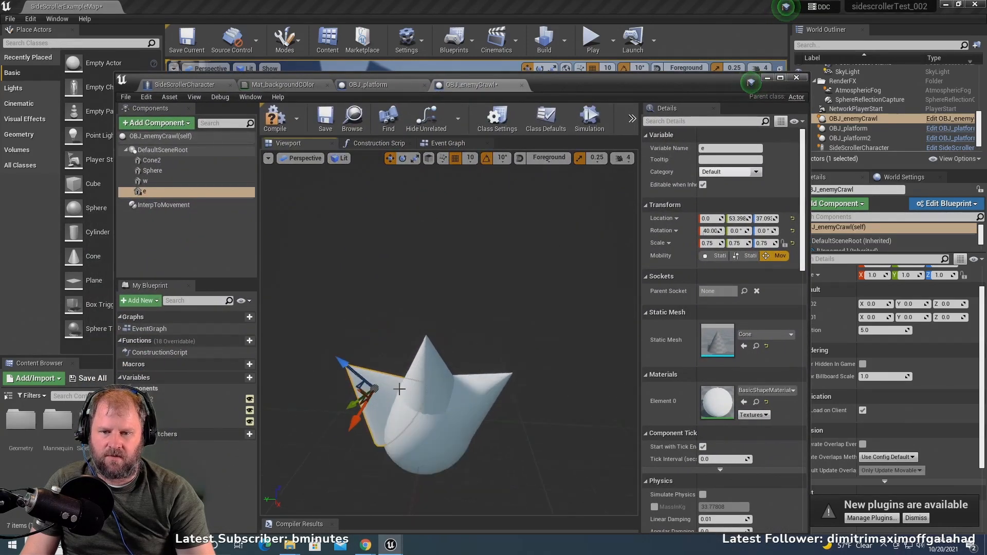
{"action": "scroll", "coordinate": [400, 389], "scroll_direction": "down", "scroll_amount": 3}
{"action": "left_click", "coordinate": [445, 398]}
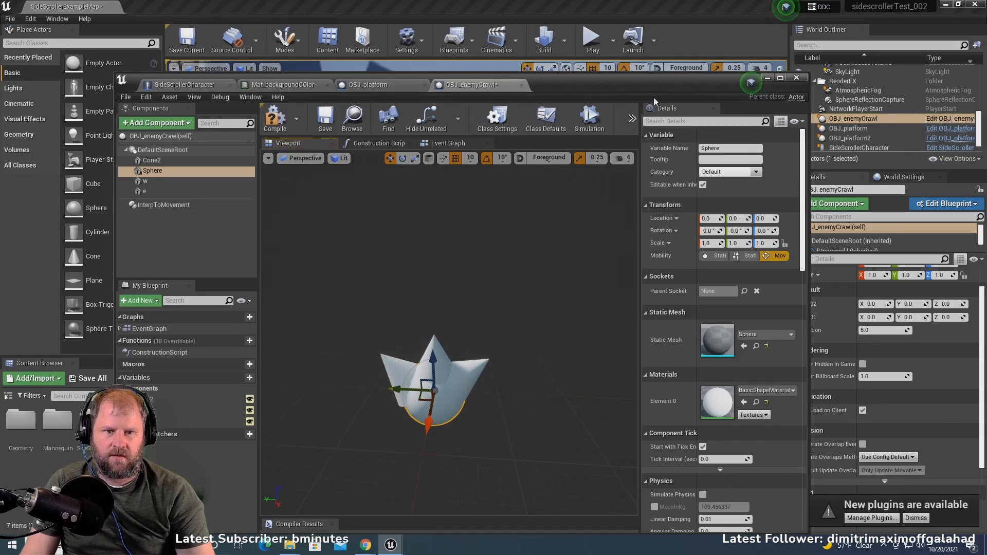
{"action": "left_click", "coordinate": [768, 78]}
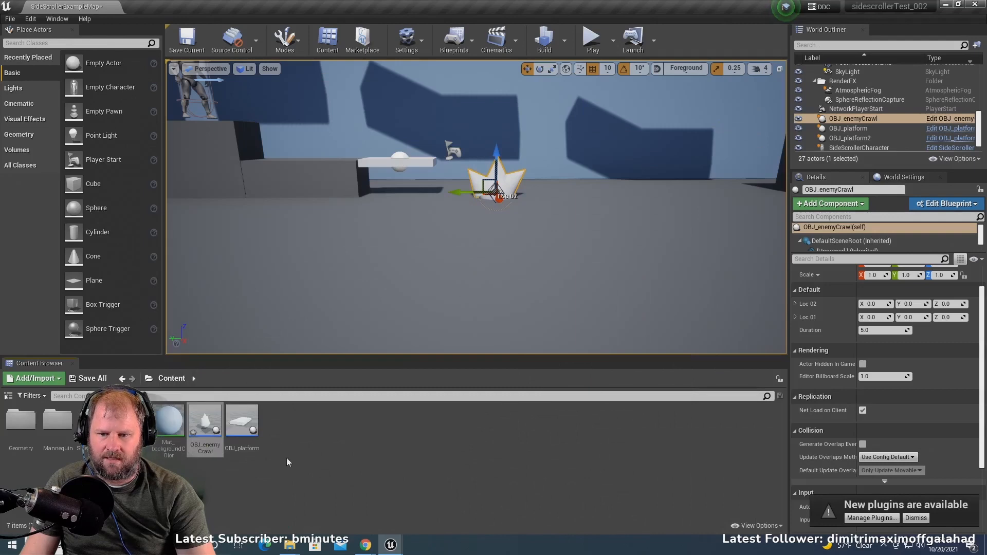
{"action": "double_click", "coordinate": [168, 421]}
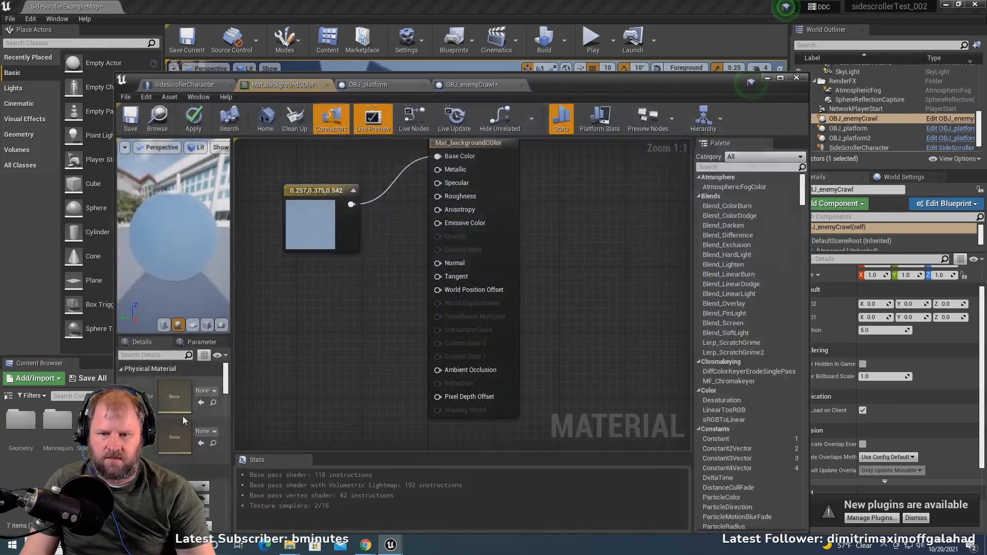
{"action": "left_click", "coordinate": [797, 77]}
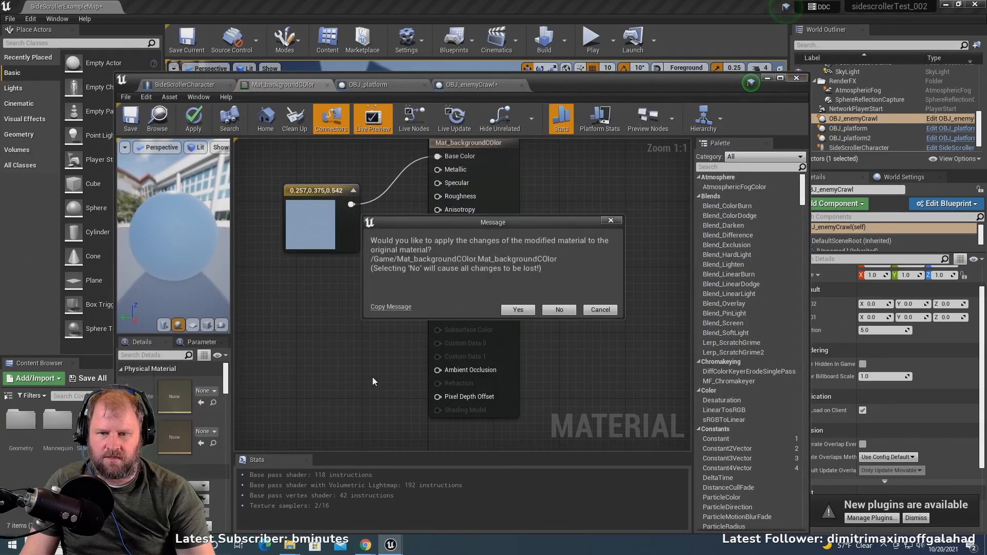
{"action": "left_click", "coordinate": [590, 312]}
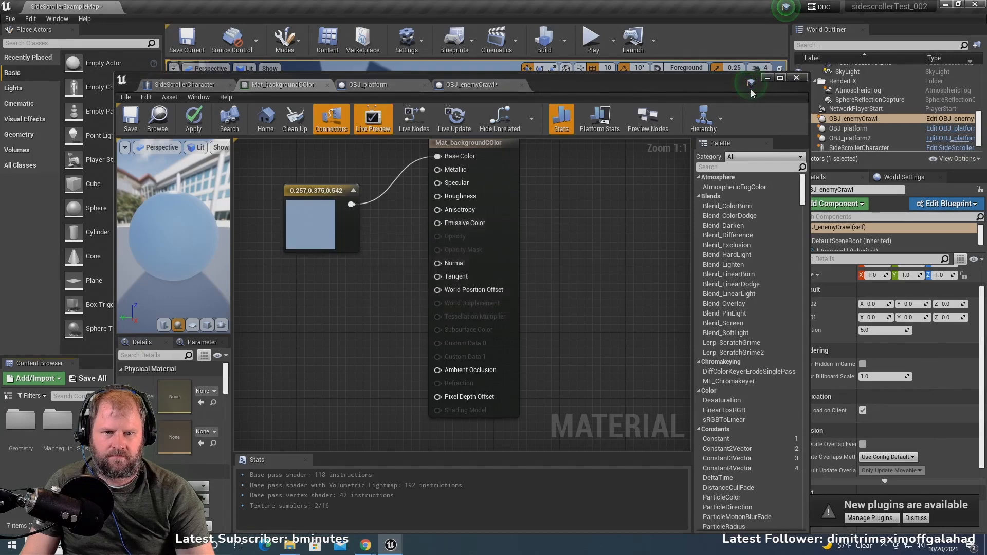
{"action": "left_click", "coordinate": [768, 78]}
- Duplicate the Mat_backgroundCOlor material and name the copy Mat_enemyRed
{"action": "right_click", "coordinate": [172, 424]}
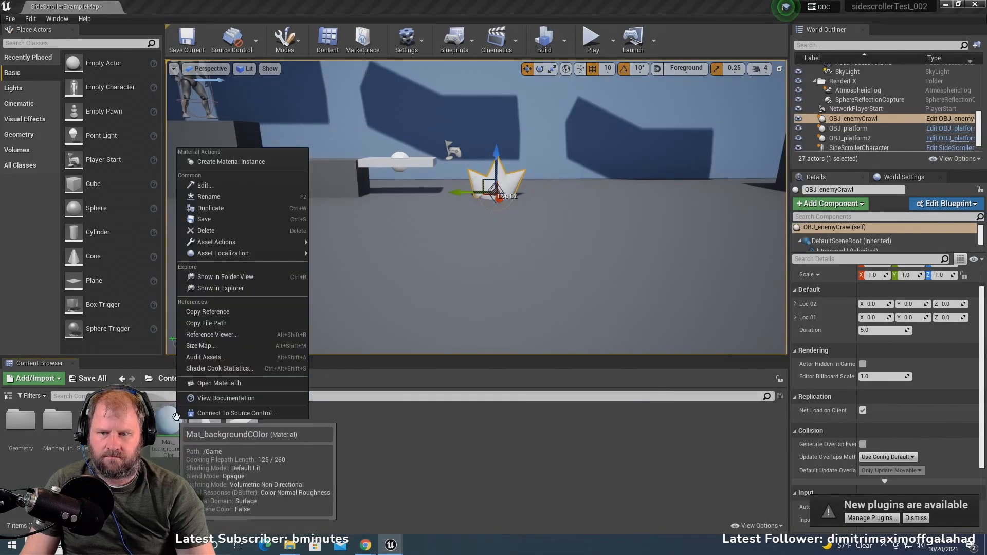
{"action": "left_click", "coordinate": [244, 209]}
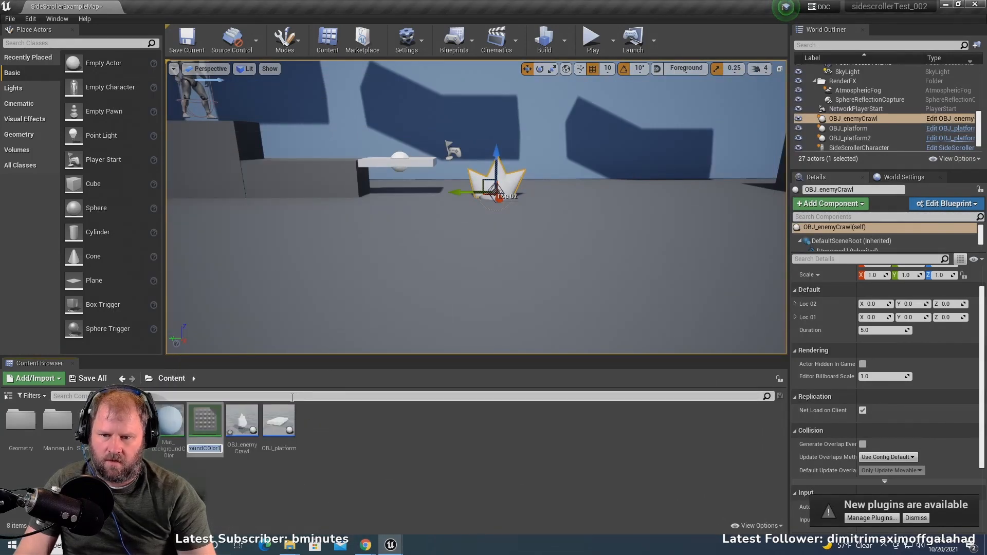
{"action": "type", "text": "Mat_"}
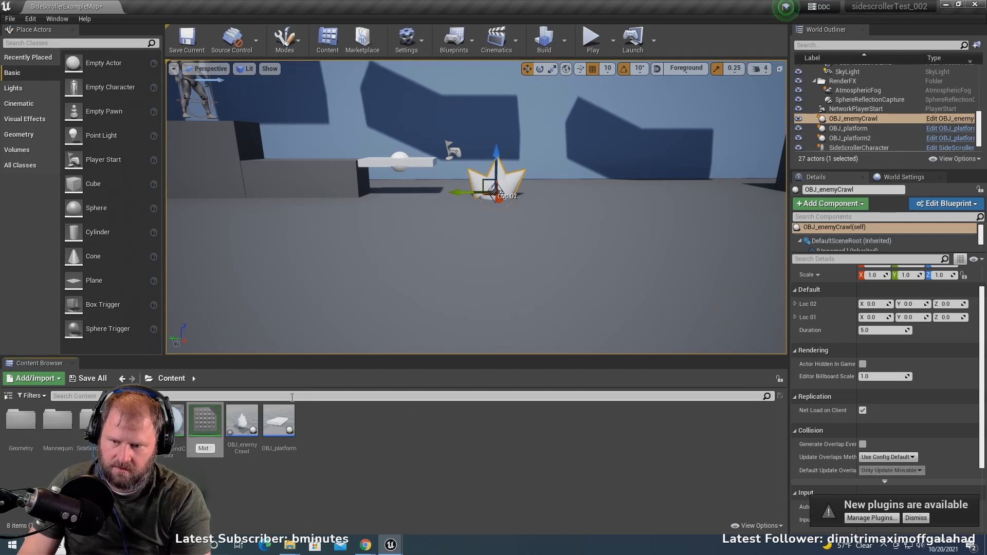
{"action": "type", "text": "ene"}
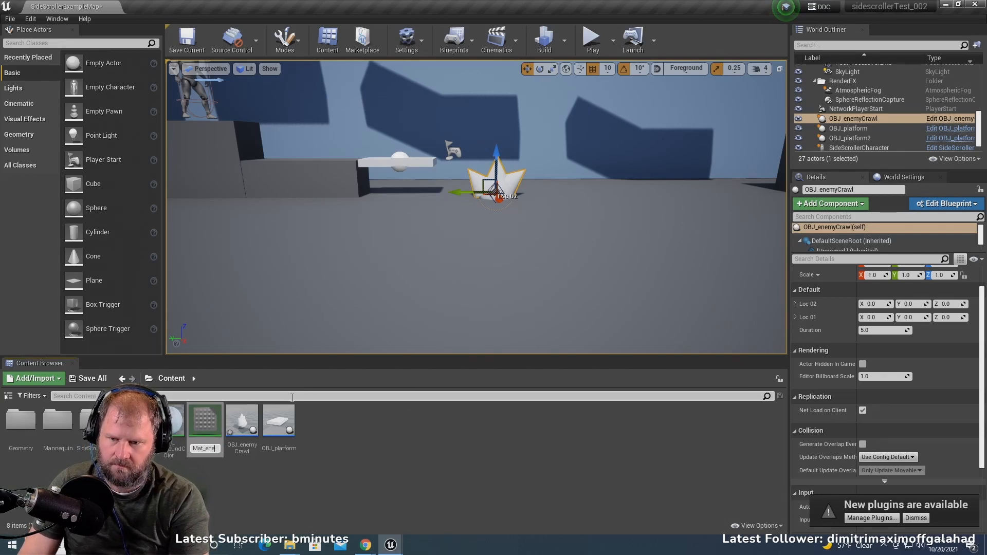
{"action": "type", "text": "myRed"}
{"action": "key", "text": "Return"}
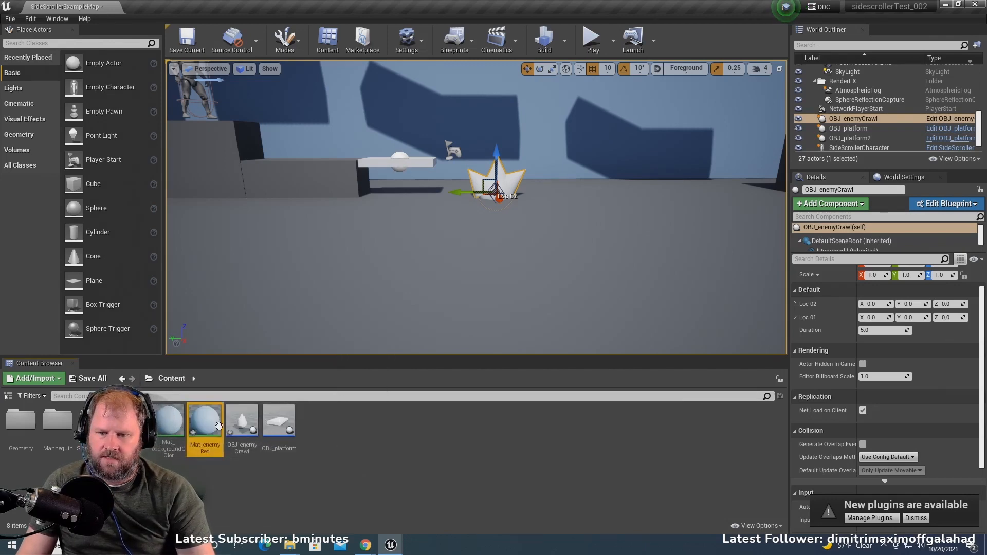
- Set Mat_enemyRed's base color constant to a red of 0.76, 0.0684, 0.0306 and return to the level editor
{"action": "double_click", "coordinate": [191, 431]}
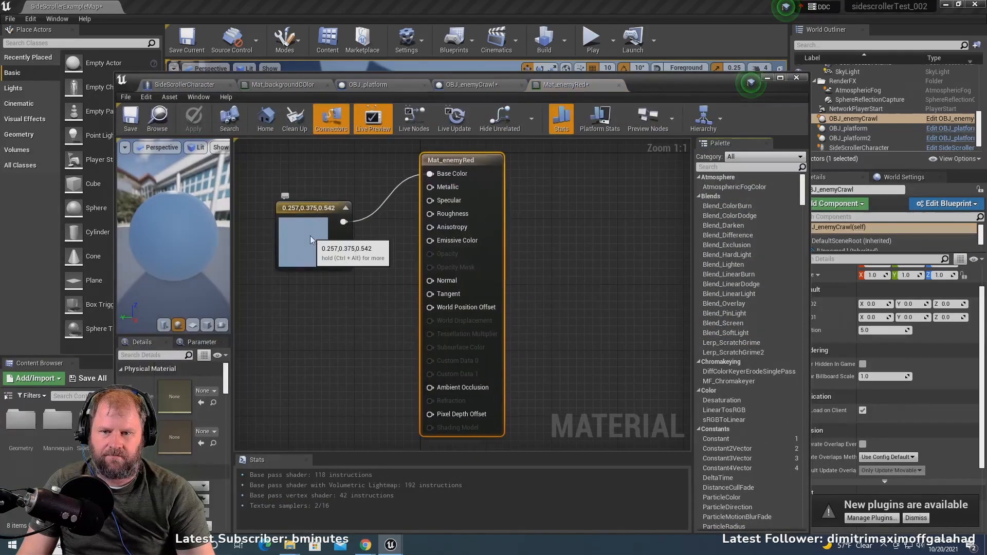
{"action": "double_click", "coordinate": [310, 236]}
{"action": "left_click_drag", "start_coordinate": [396, 307], "coordinate": [467, 297]}
{"action": "left_click", "coordinate": [470, 484]}
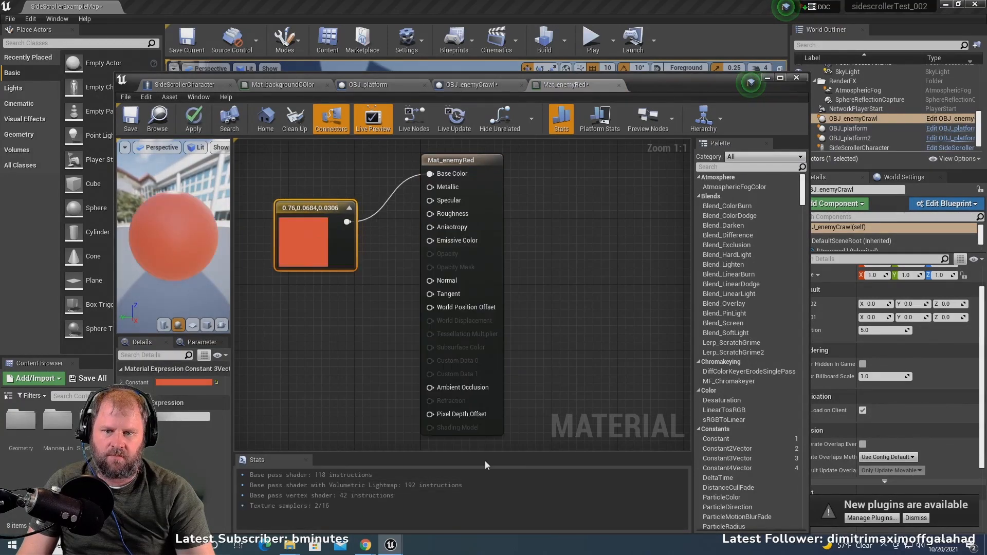
{"action": "left_click", "coordinate": [767, 79]}
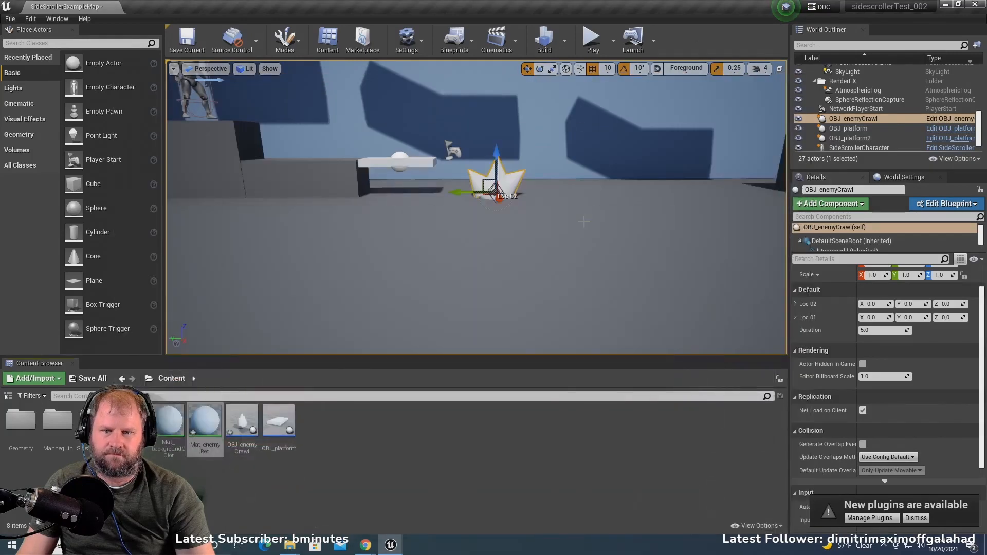
- Open the OBJ_enemyCrawl blueprint and assign the Mat_enemyRed material to cone e
{"action": "double_click", "coordinate": [242, 422]}
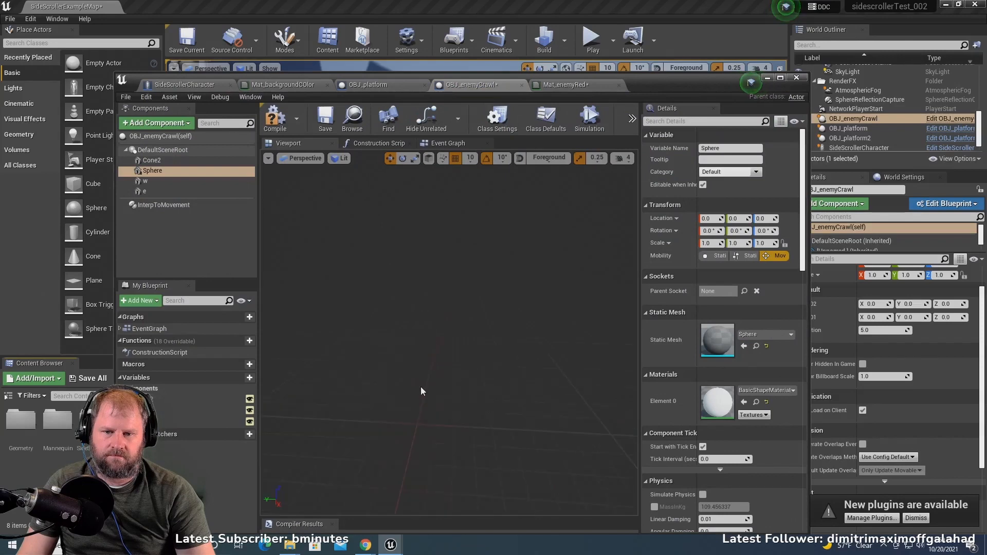
{"action": "left_click", "coordinate": [144, 192]}
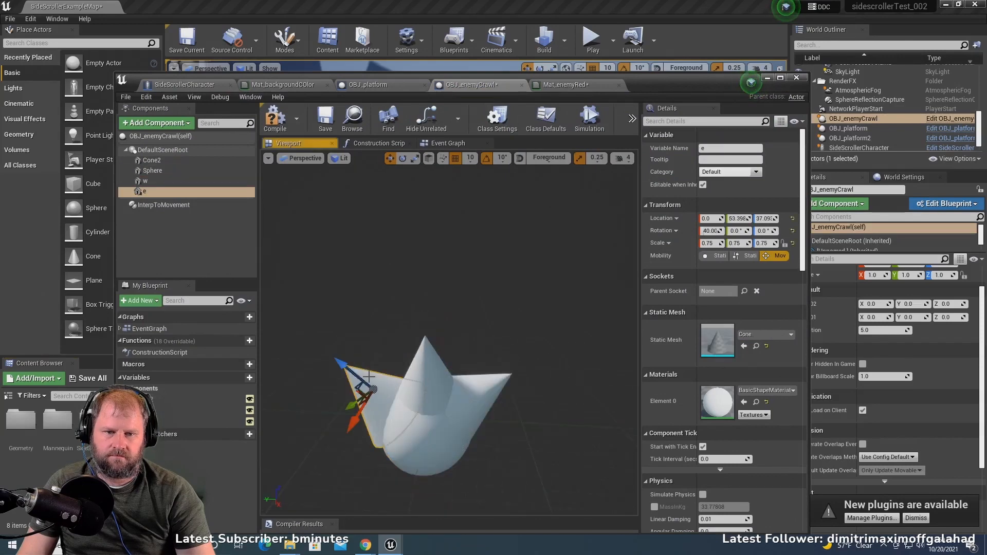
{"action": "left_click", "coordinate": [766, 391]}
{"action": "type", "text": "red"}
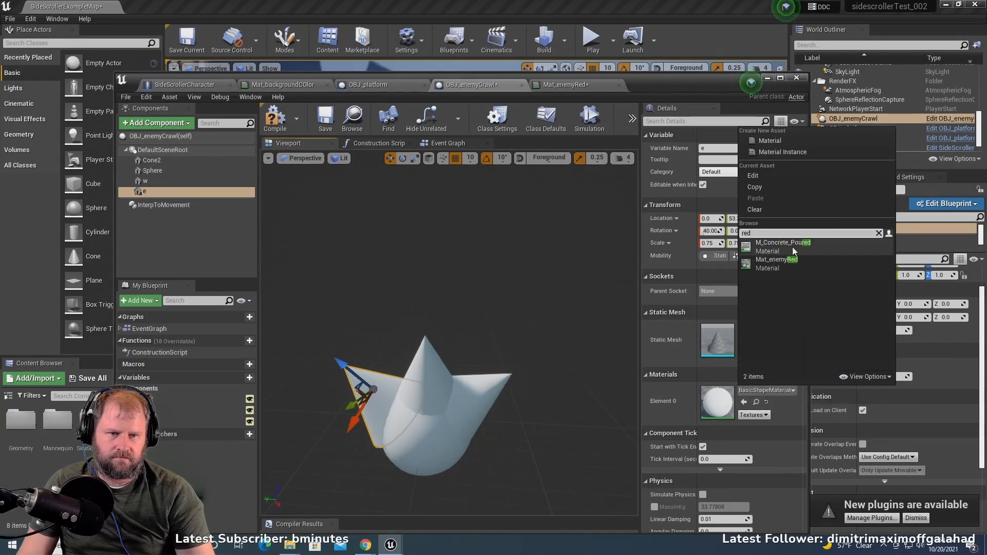
{"action": "left_click", "coordinate": [795, 266]}
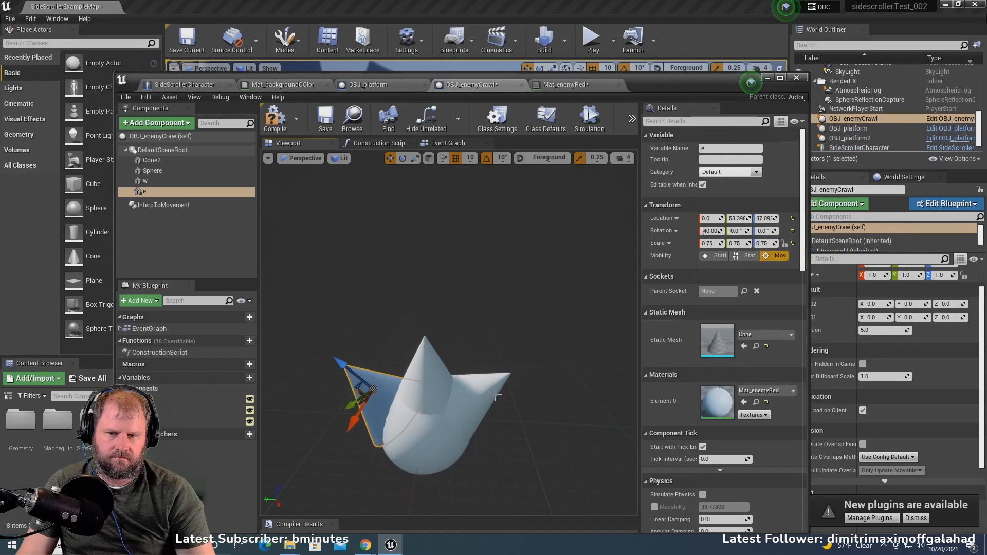
- Assign the Mat_enemyRed material to Cone2
{"action": "left_click", "coordinate": [479, 385]}
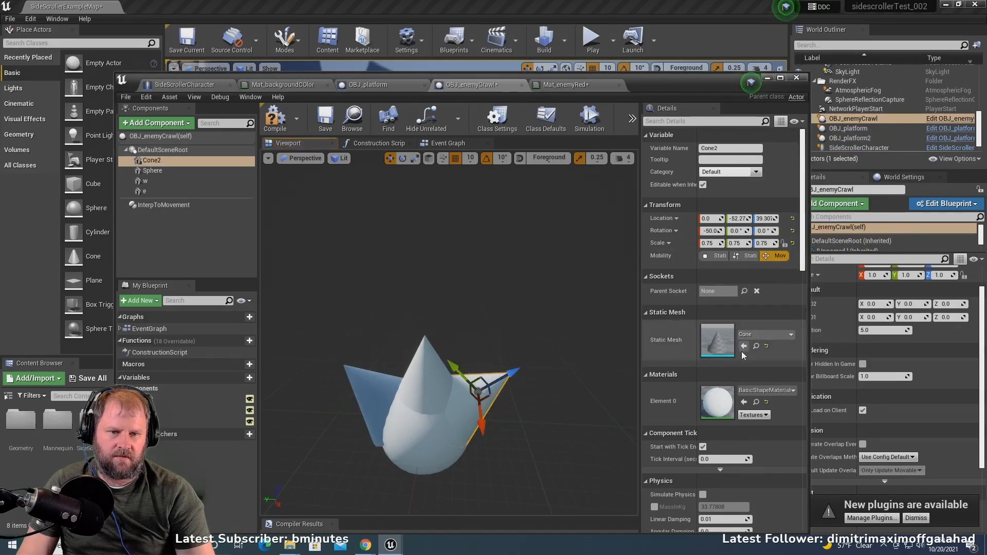
{"action": "left_click", "coordinate": [761, 391]}
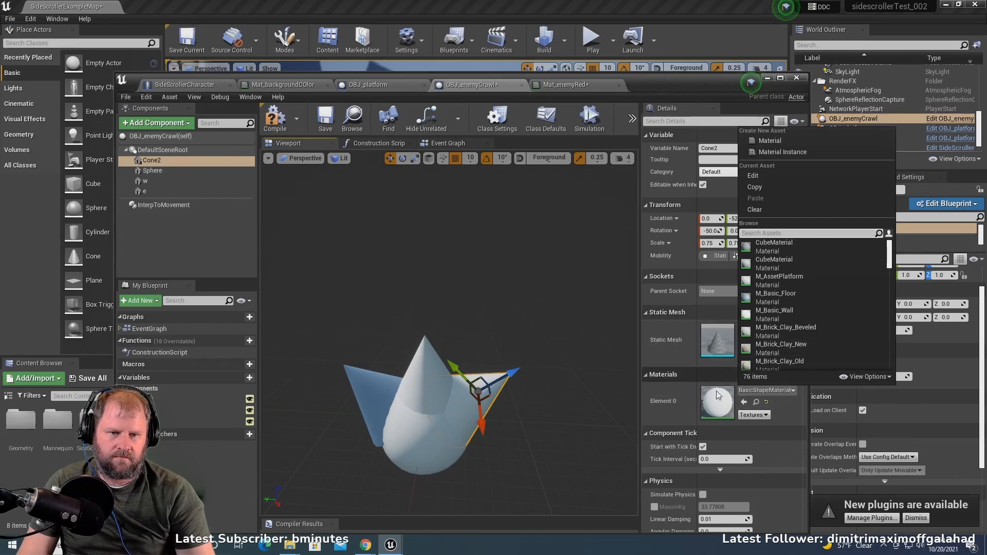
{"action": "type", "text": "ew"}
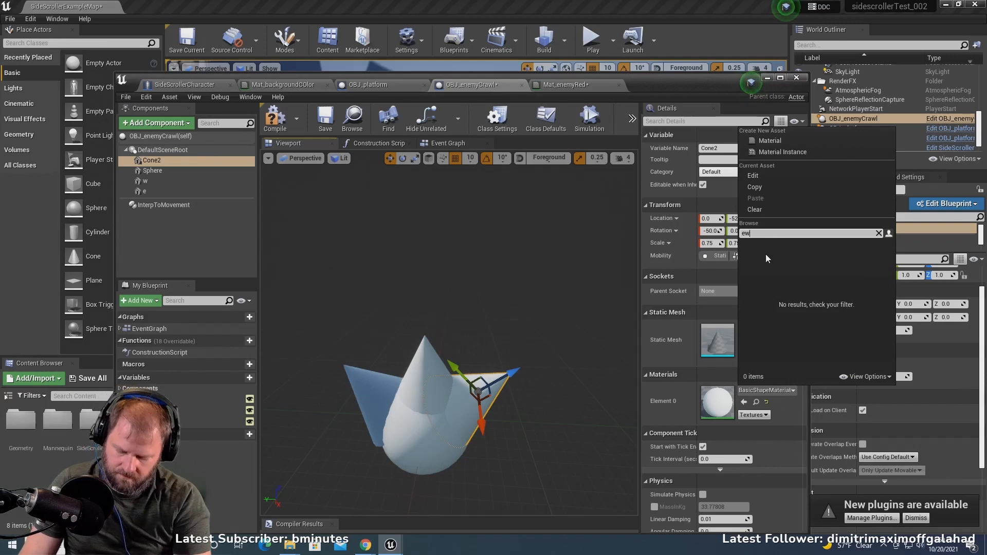
{"action": "key", "text": "BackSpace"}
{"action": "key", "text": "BackSpace"}
{"action": "type", "text": "red"}
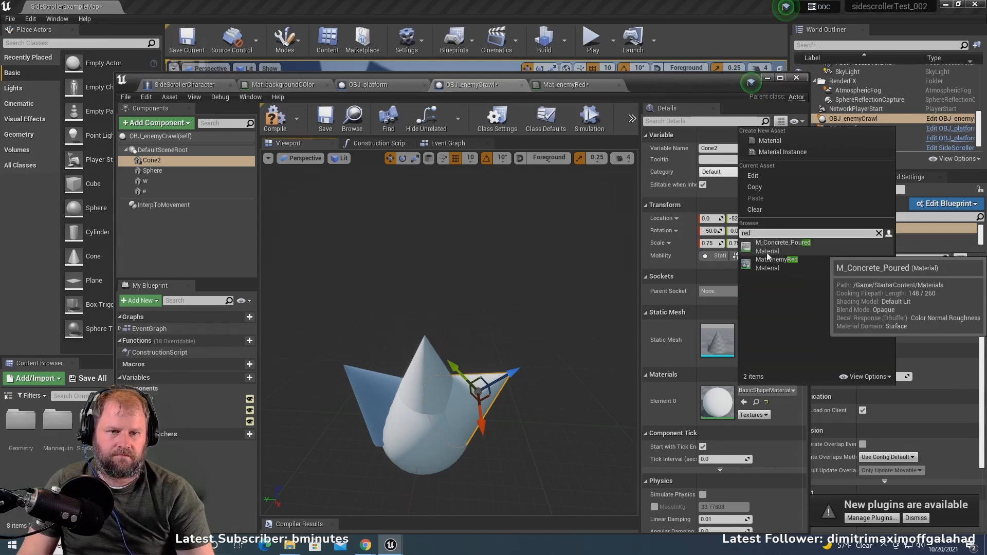
{"action": "left_click", "coordinate": [776, 261]}
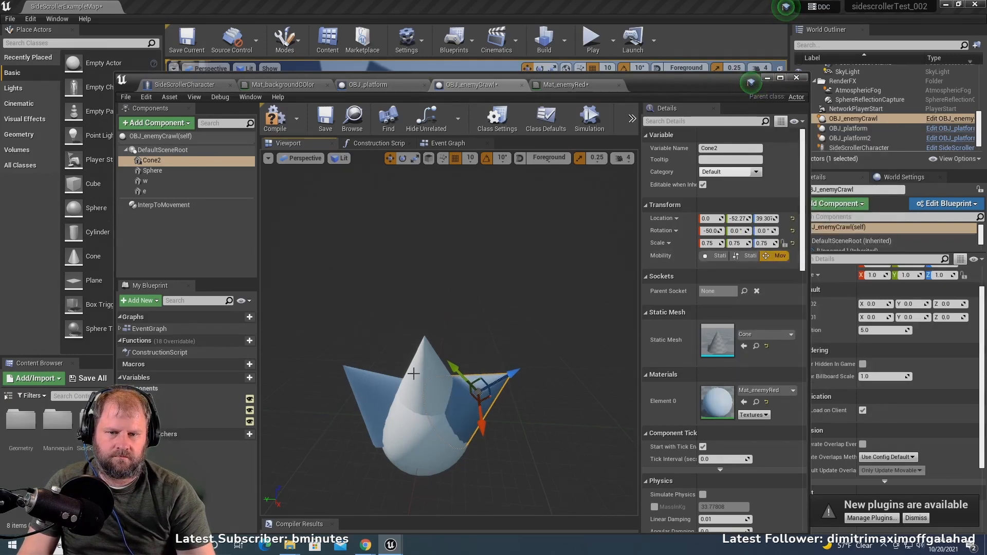
- Assign the Mat_enemyRed material to cone w of the enemy blueprint
{"action": "left_click", "coordinate": [145, 181]}
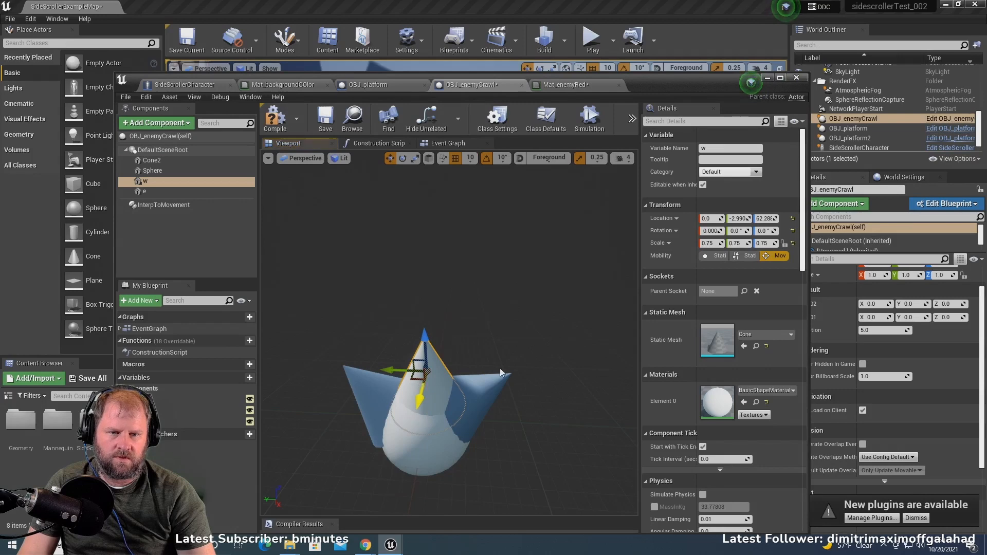
{"action": "left_click", "coordinate": [765, 390]}
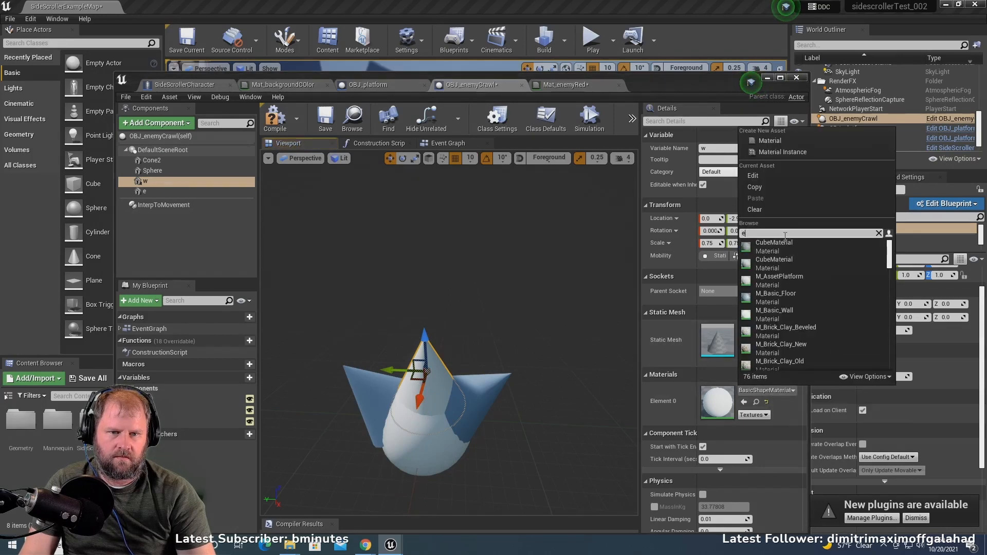
{"action": "type", "text": "ew"}
{"action": "key", "text": "BackSpace"}
{"action": "key", "text": "BackSpace"}
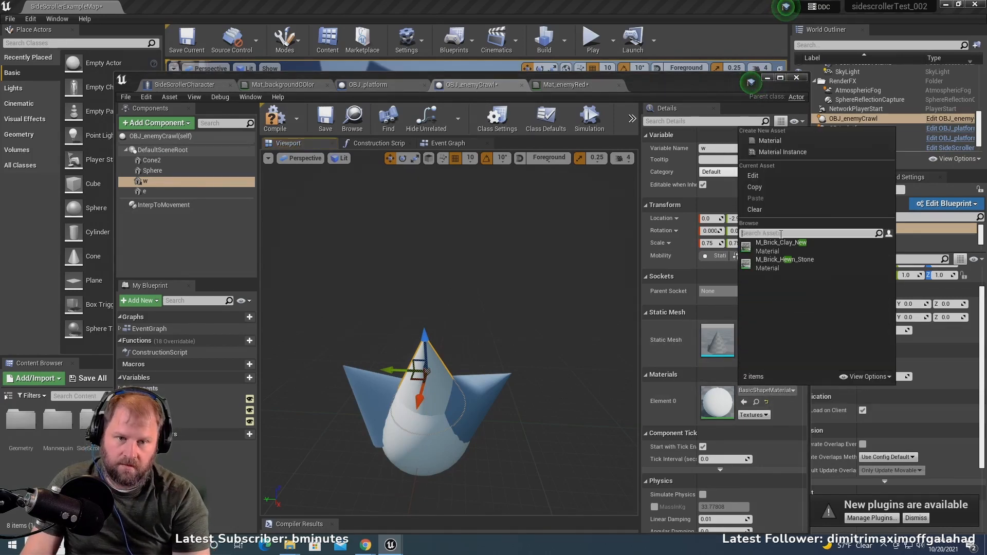
{"action": "type", "text": "red"}
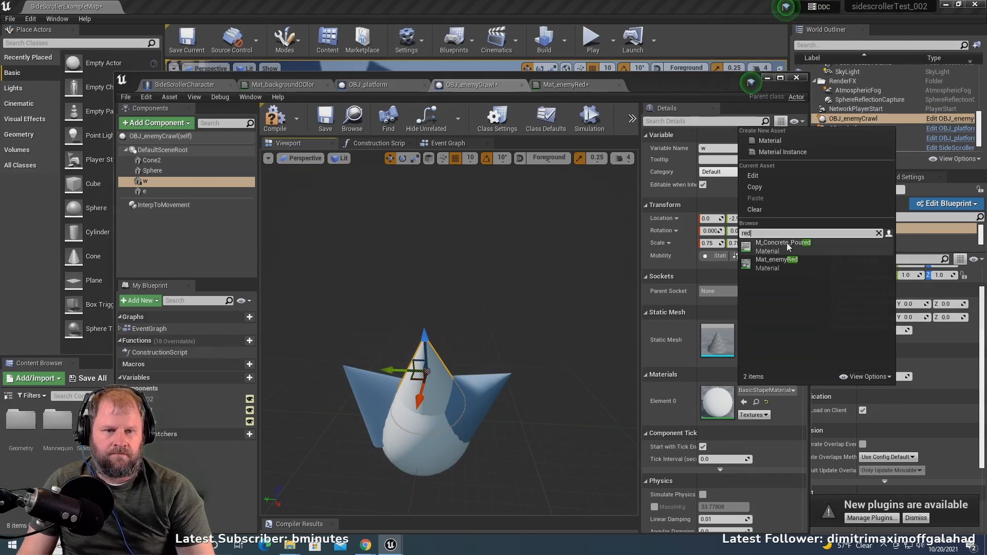
{"action": "left_click", "coordinate": [789, 259]}
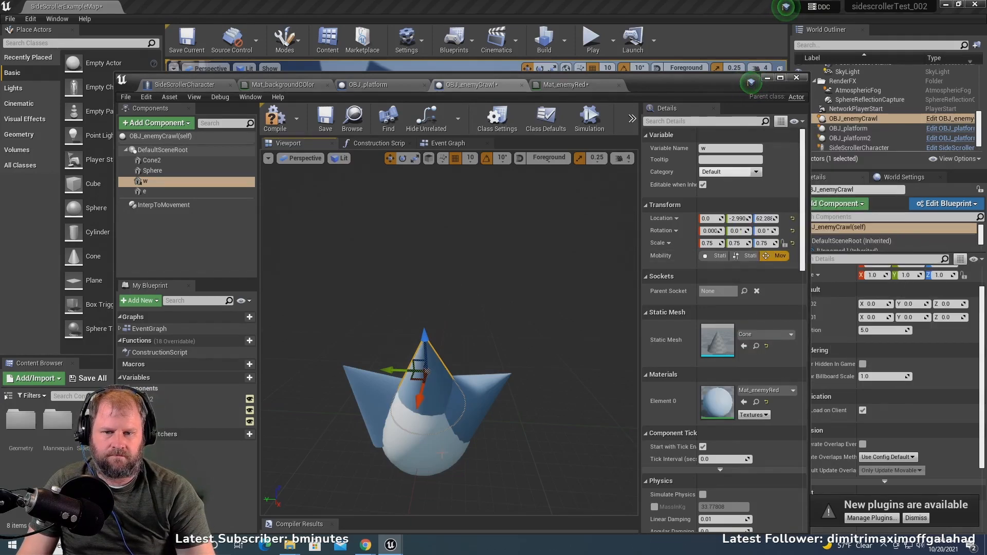
- Assign the Mat_enemyRed material to the enemy's Sphere component
{"action": "key", "text": "Up"}
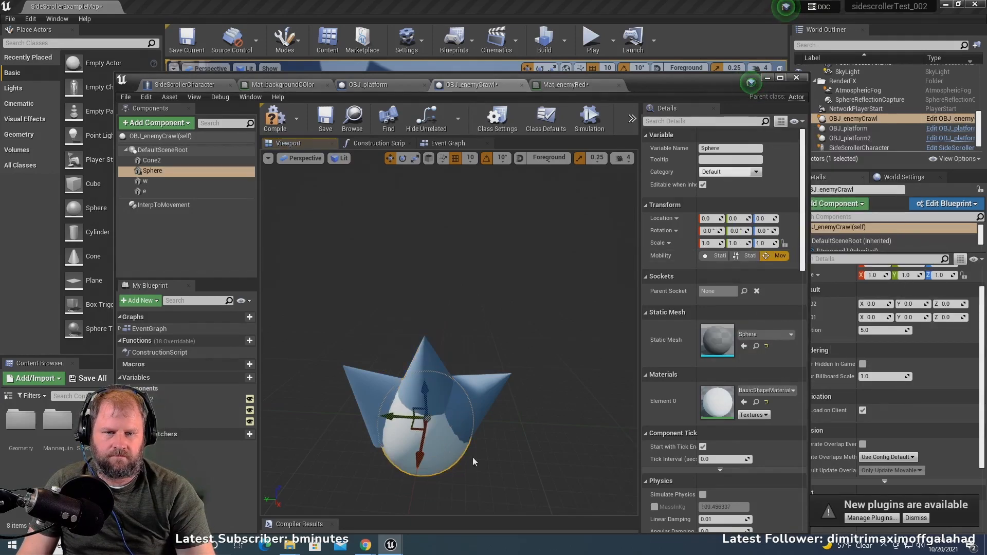
{"action": "left_click", "coordinate": [764, 391]}
{"action": "type", "text": "red"}
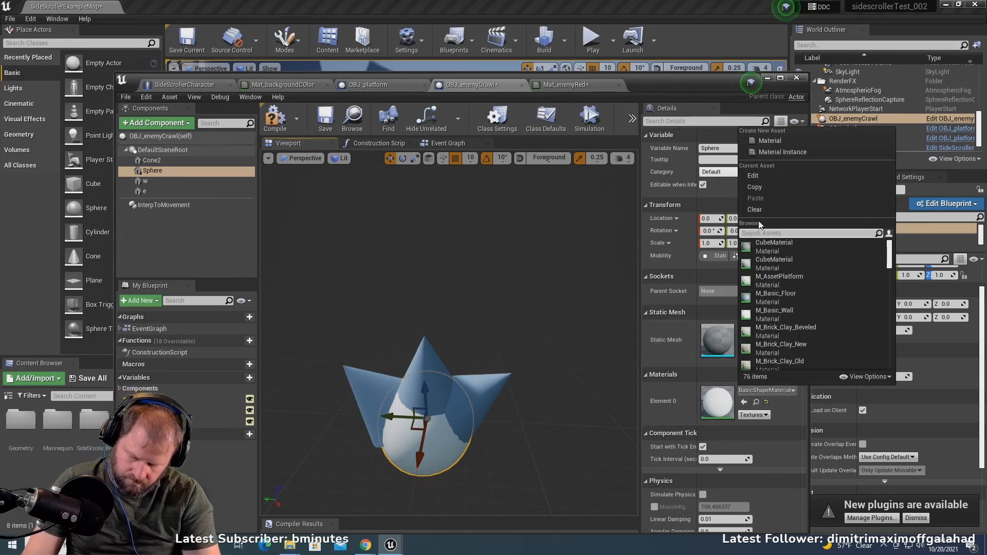
{"action": "left_click", "coordinate": [778, 263]}
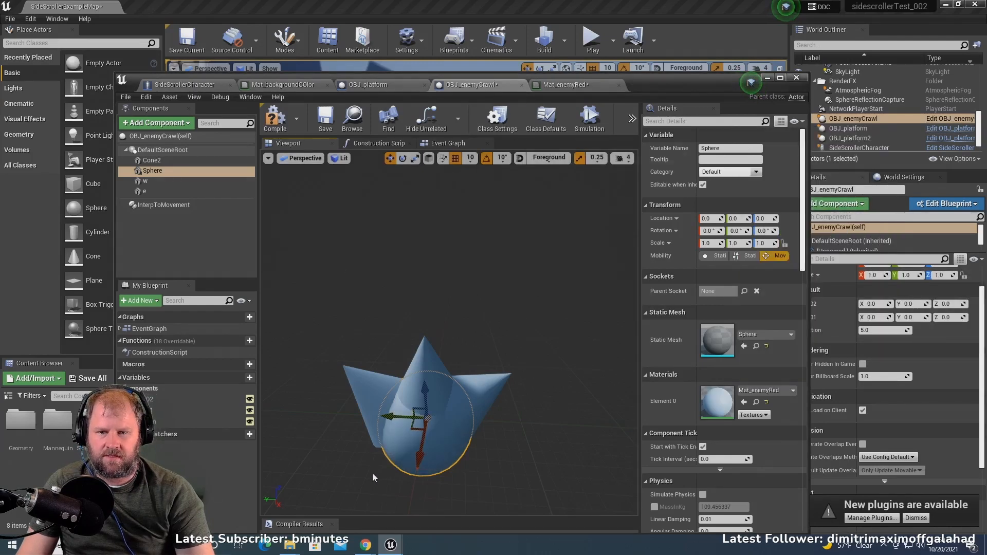
- Save the Mat_enemyRed material and the OBJ_enemyCrawl blueprint, and return to the level editor
{"action": "left_click", "coordinate": [565, 84]}
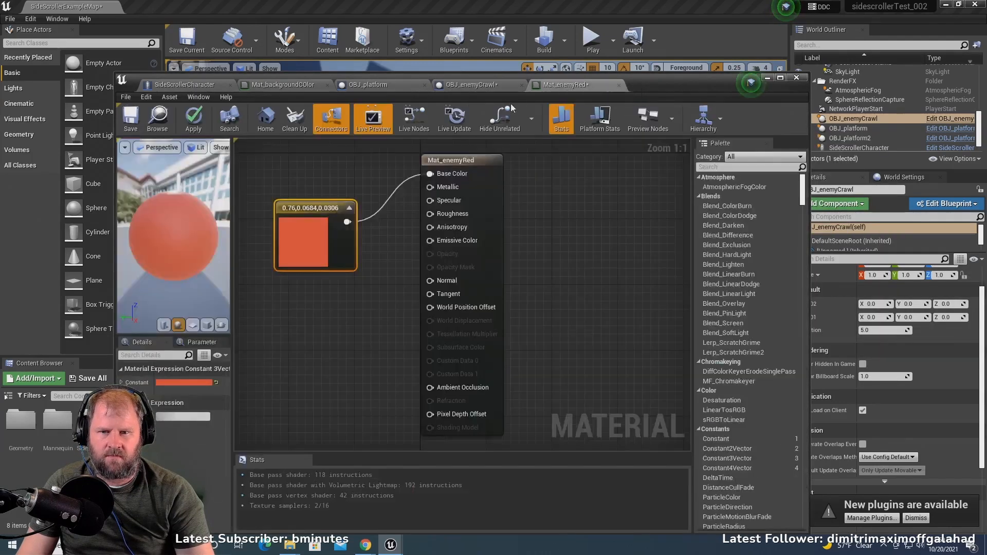
{"action": "left_click", "coordinate": [135, 125]}
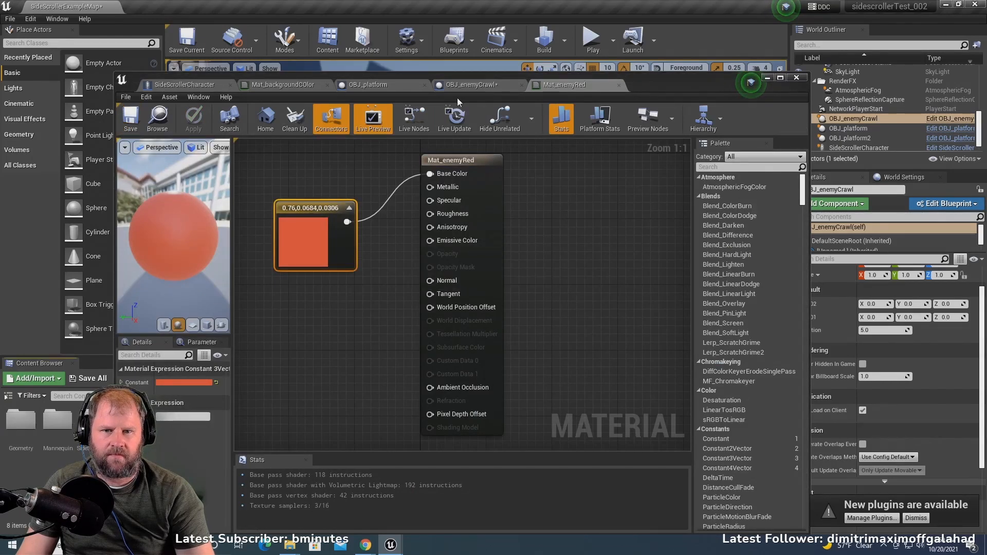
{"action": "left_click", "coordinate": [465, 84]}
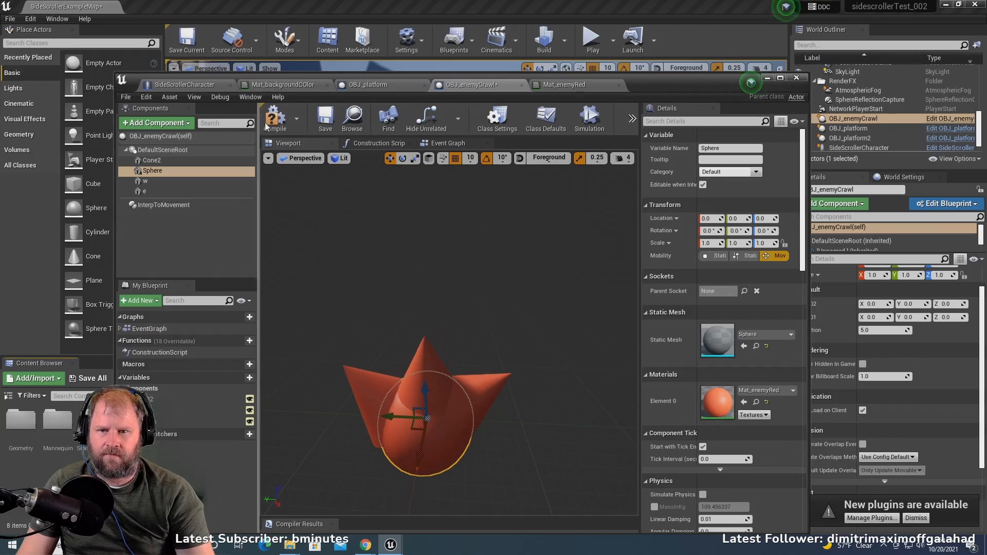
{"action": "left_click", "coordinate": [325, 118]}
{"action": "left_click", "coordinate": [768, 77]}
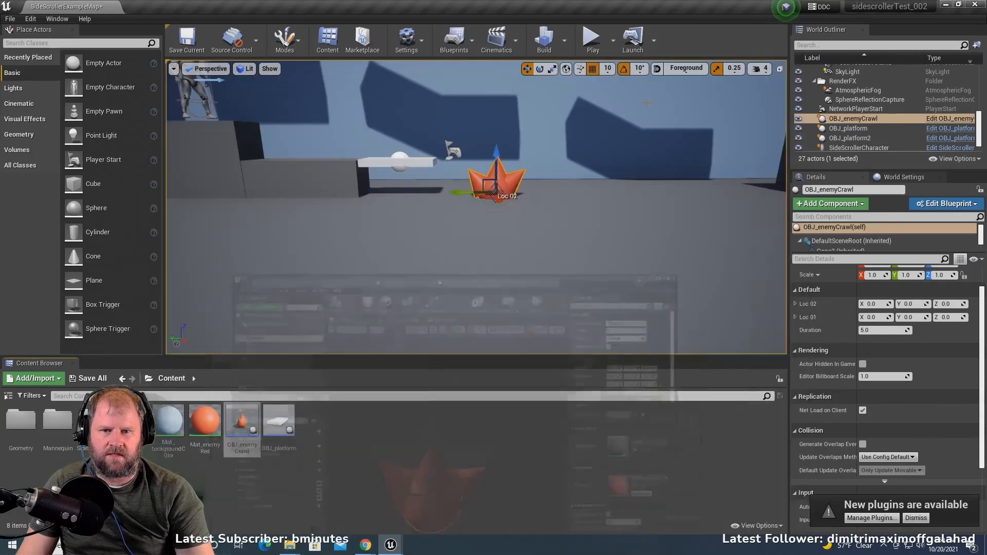
- Play-test the level by running and jumping the character around the red enemy, and end the session
{"action": "left_click", "coordinate": [591, 42]}
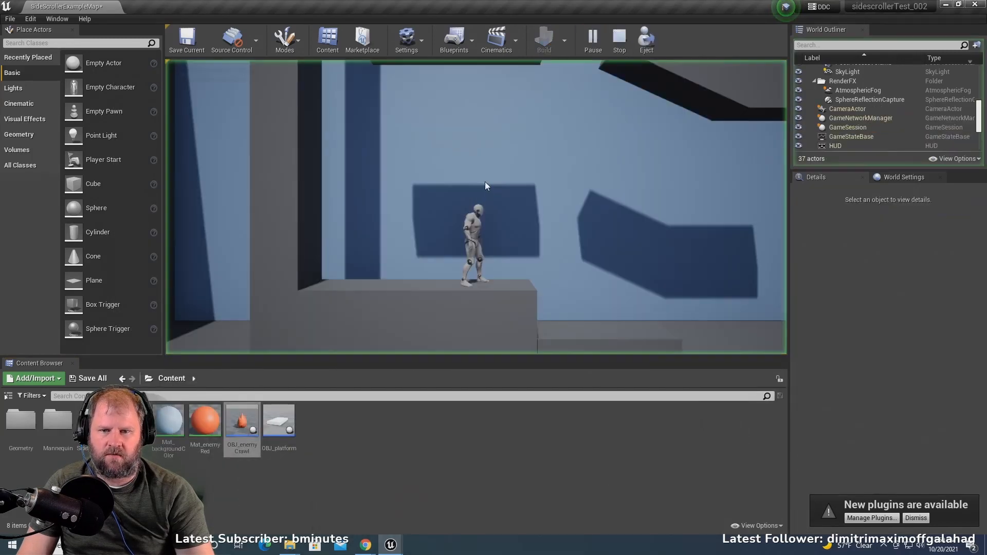
{"action": "key", "text": "space"}
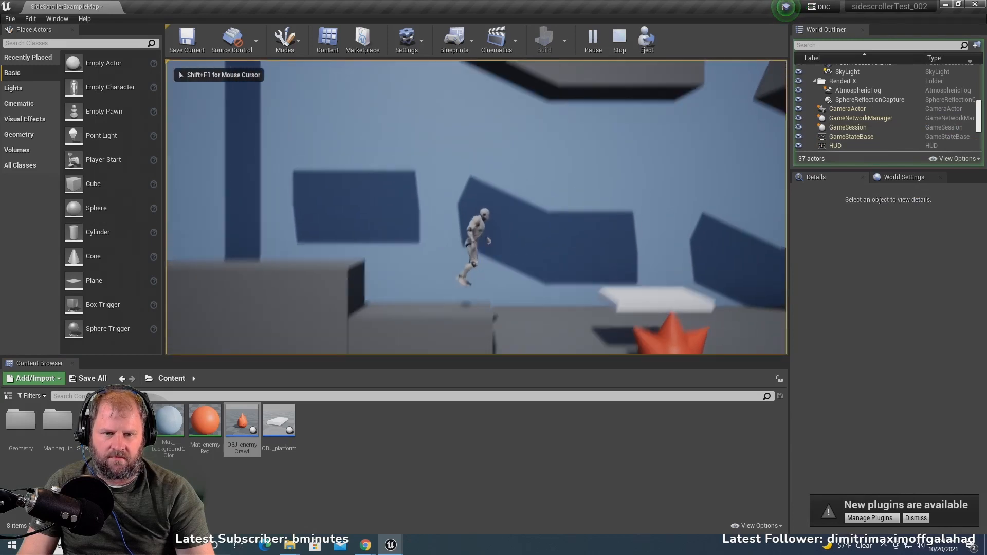
{"action": "key", "text": "d"}
{"action": "key", "text": "a"}
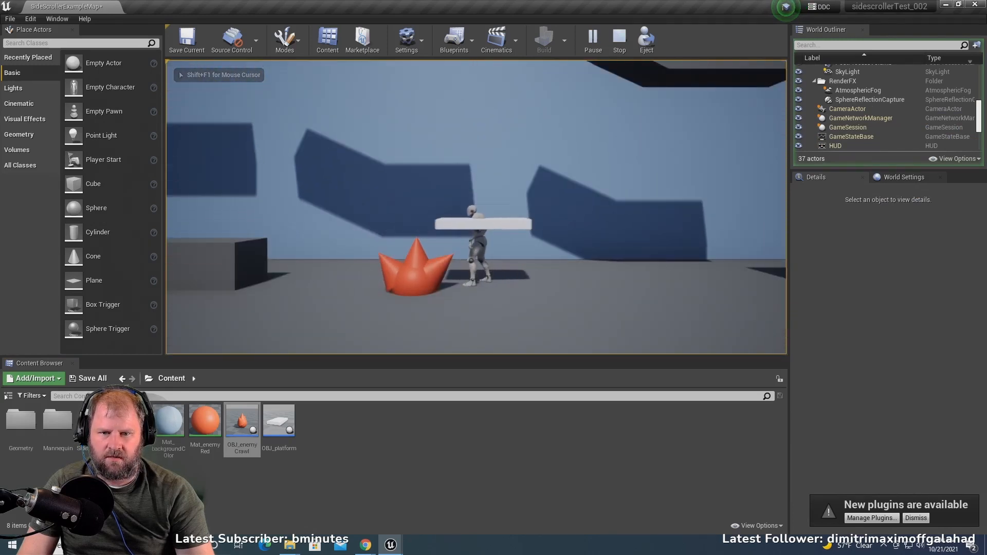
{"action": "key", "text": "a"}
{"action": "key", "text": "d"}
{"action": "key", "text": "a"}
{"action": "key", "text": "space"}
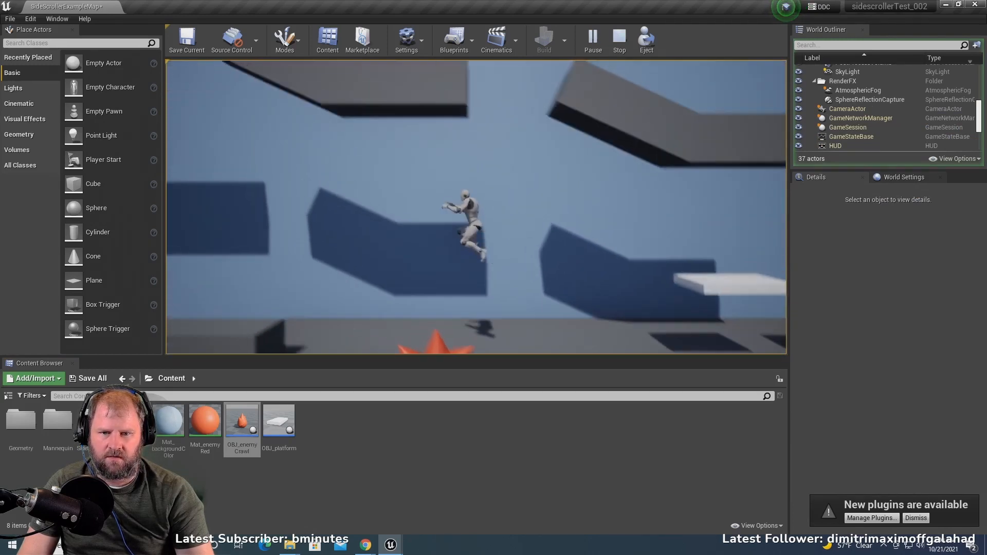
{"action": "key", "text": "d"}
{"action": "key", "text": "space"}
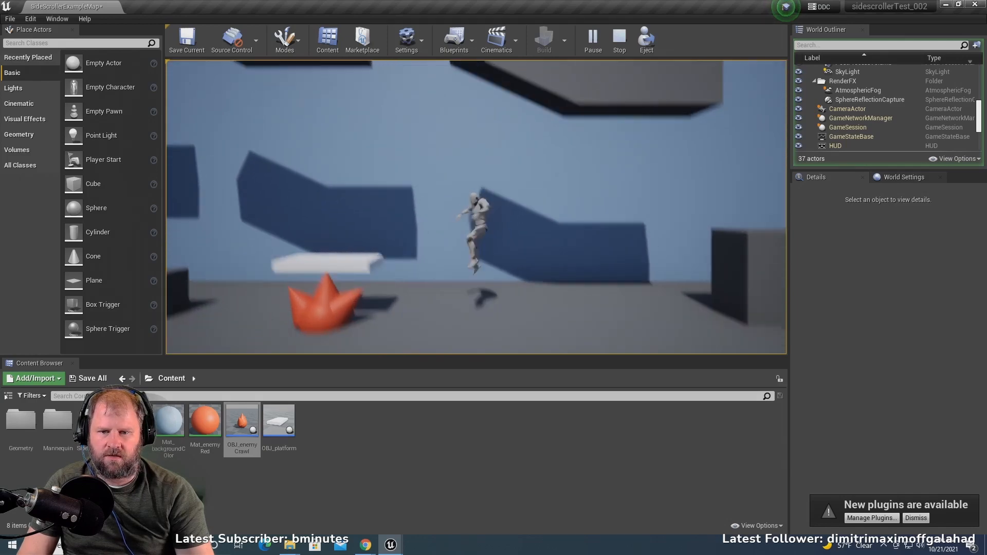
{"action": "key", "text": "a"}
{"action": "key", "text": "Escape"}
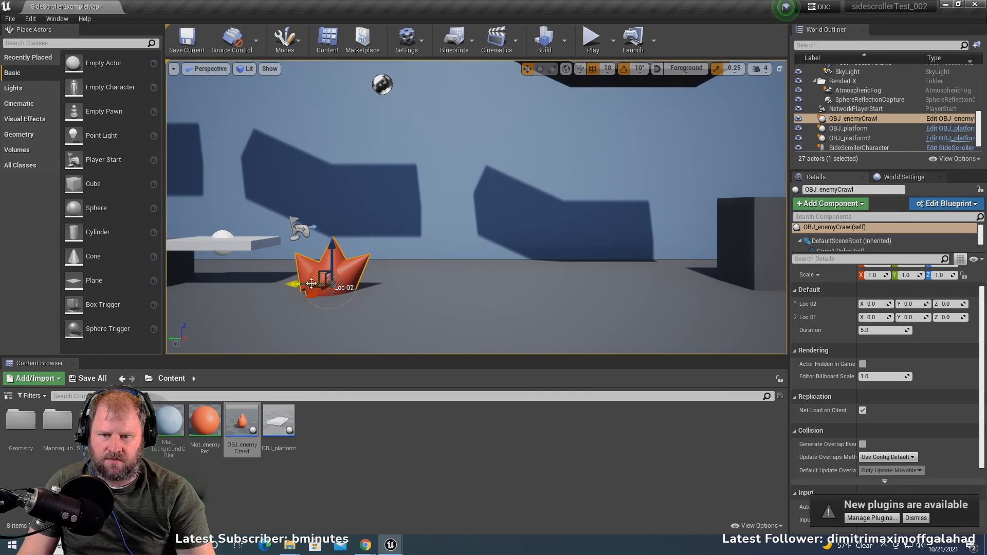
- Move the placed enemy's Loc 01 point to Y -500 and play-test the level to check the enemy's movement
{"action": "left_click_drag", "start_coordinate": [466, 288], "coordinate": [529, 283]}
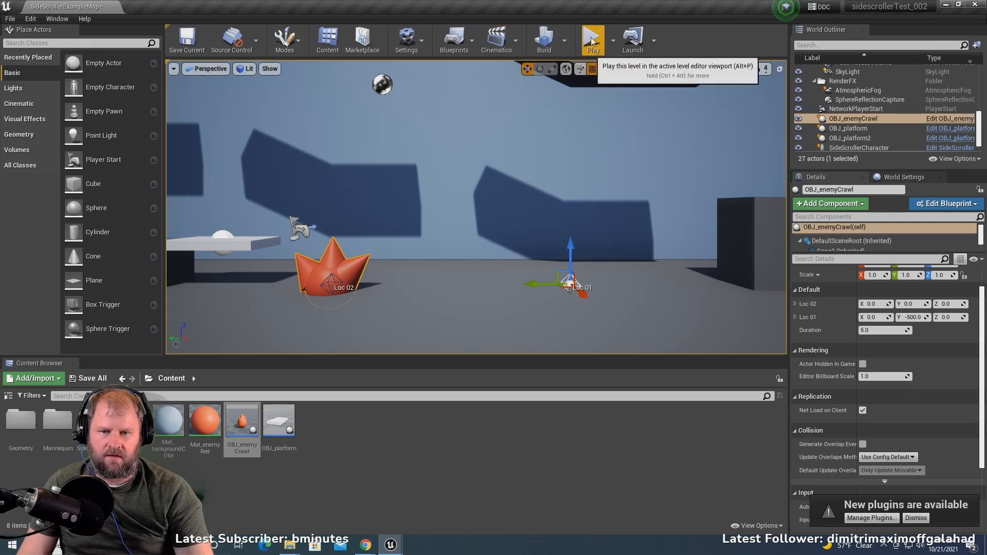
{"action": "left_click", "coordinate": [573, 282]}
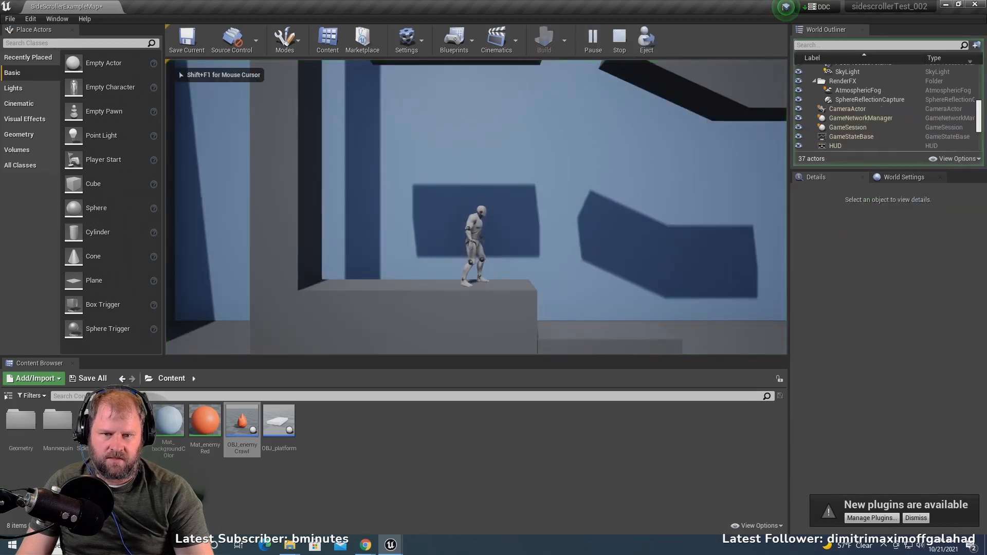
{"action": "key", "text": "d"}
{"action": "key", "text": "space"}
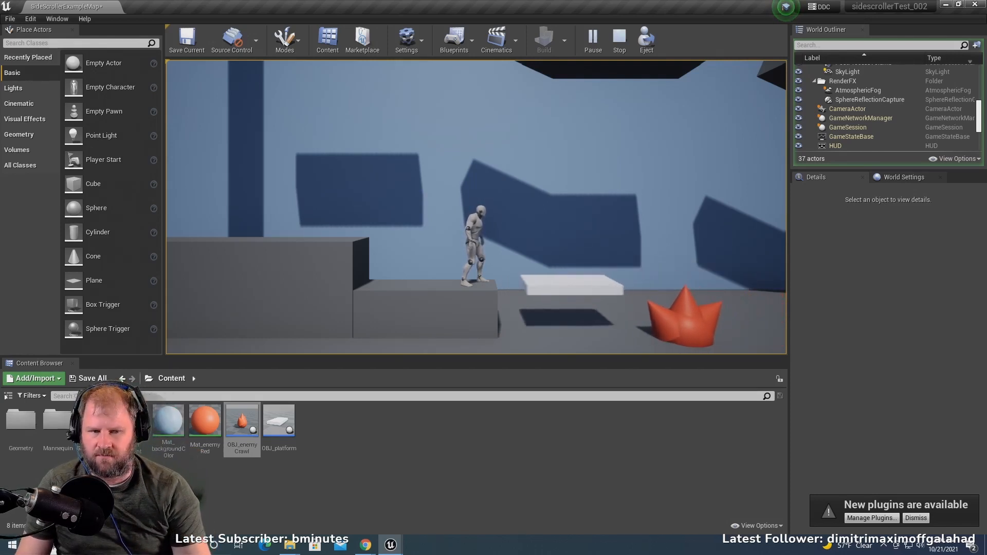
{"action": "key", "text": "Escape"}
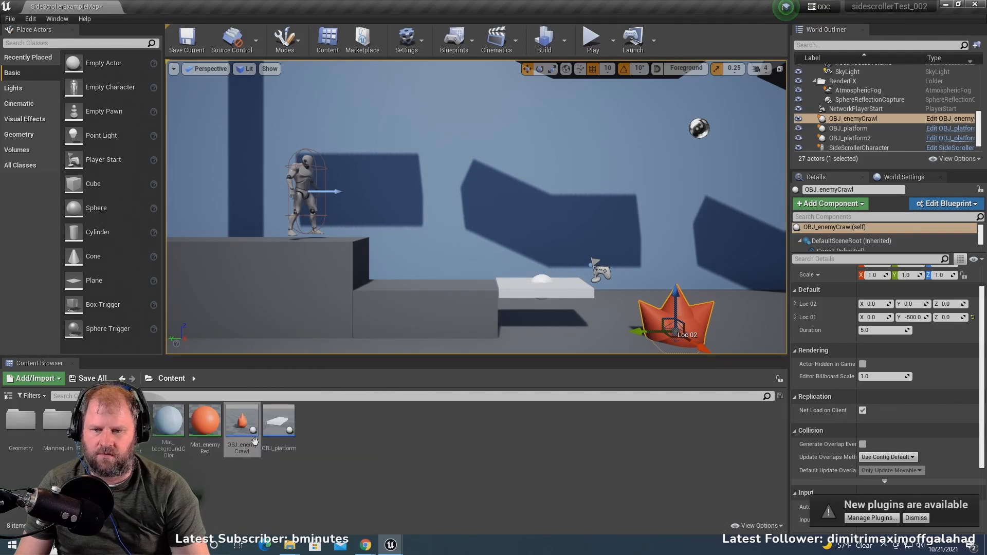
- In the OBJ_enemyCrawl blueprint, set the collision preset of Cone2, Sphere, w and e together to NoCollision
{"action": "double_click", "coordinate": [239, 422]}
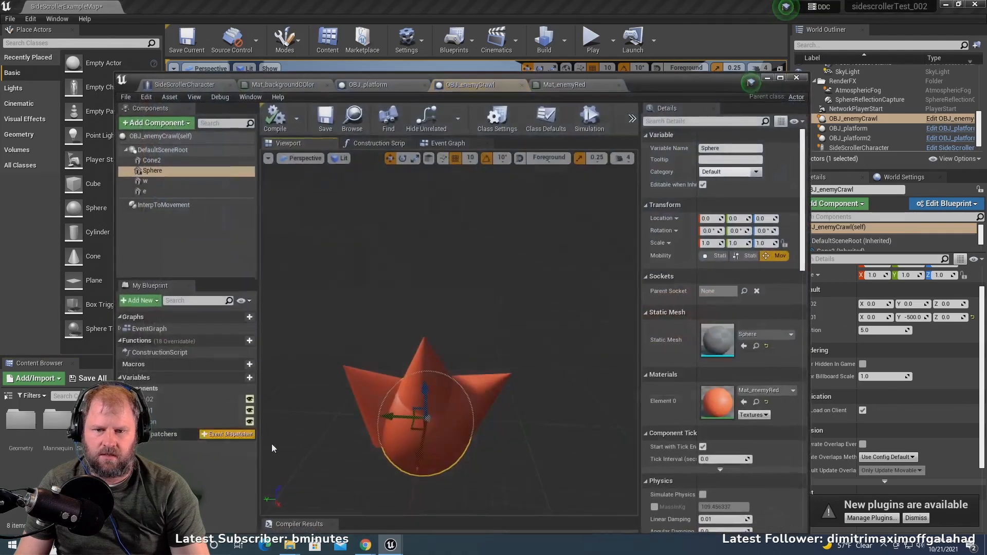
{"action": "left_click", "coordinate": [177, 148]}
{"action": "left_click", "coordinate": [185, 160]}
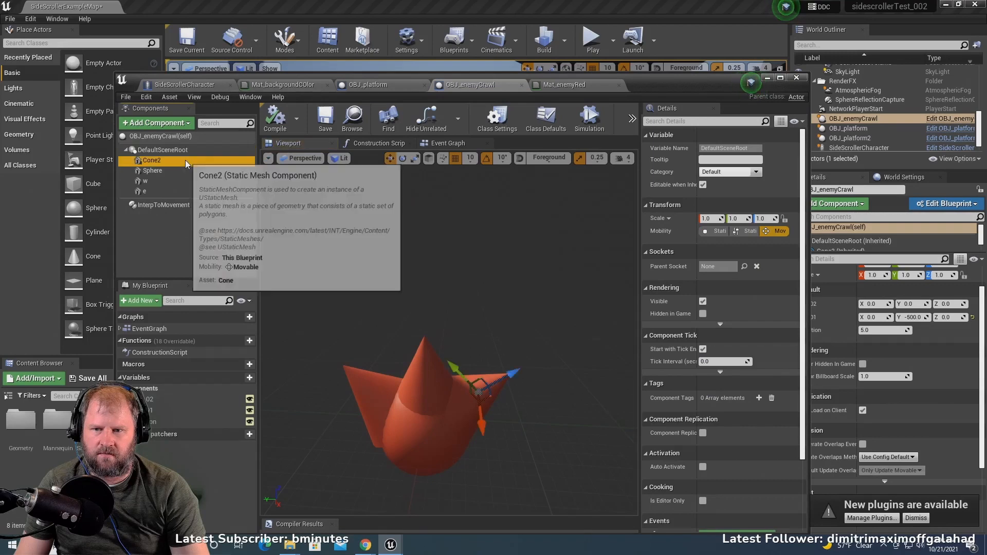
{"action": "left_click", "coordinate": [168, 190], "text": "shift"}
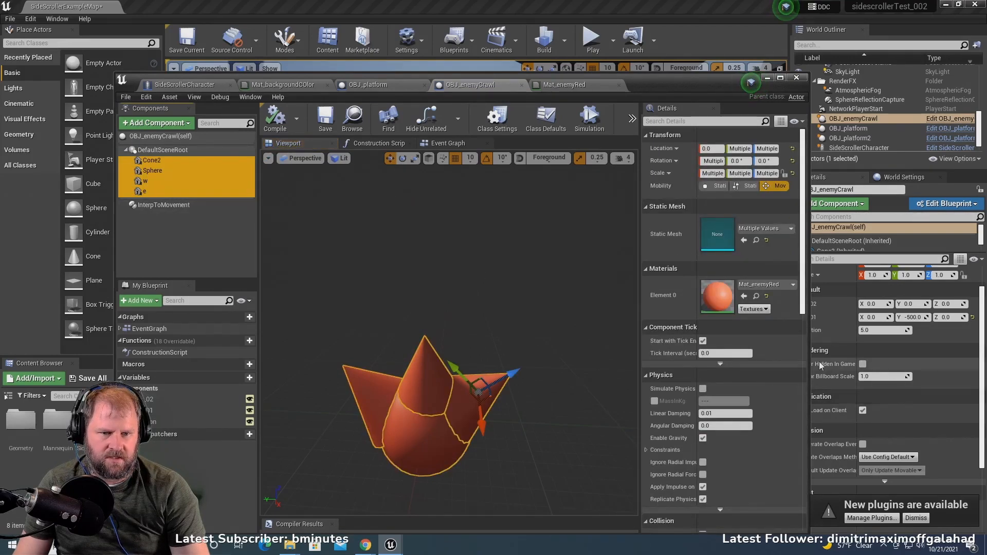
{"action": "scroll", "coordinate": [773, 398], "scroll_direction": "down", "scroll_amount": 5}
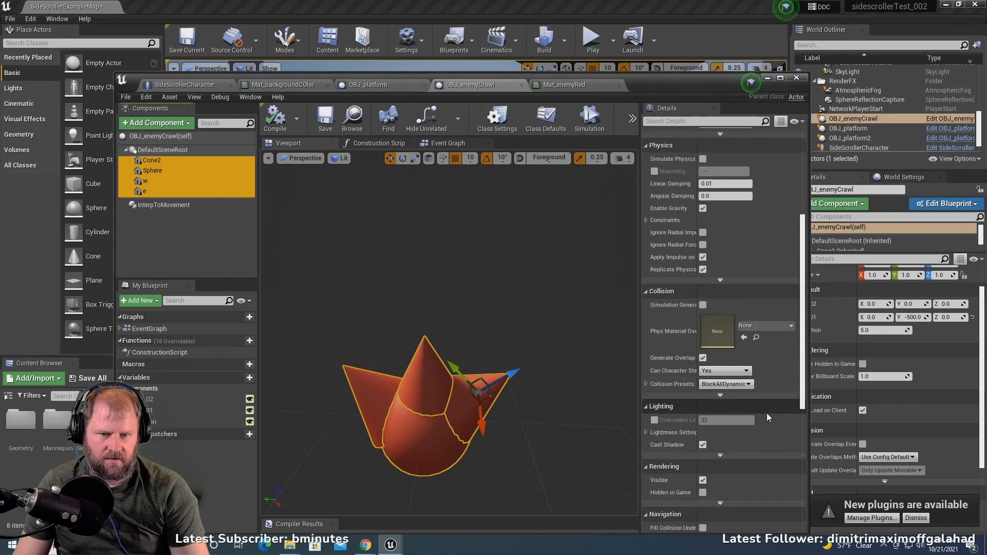
{"action": "left_click", "coordinate": [749, 384]}
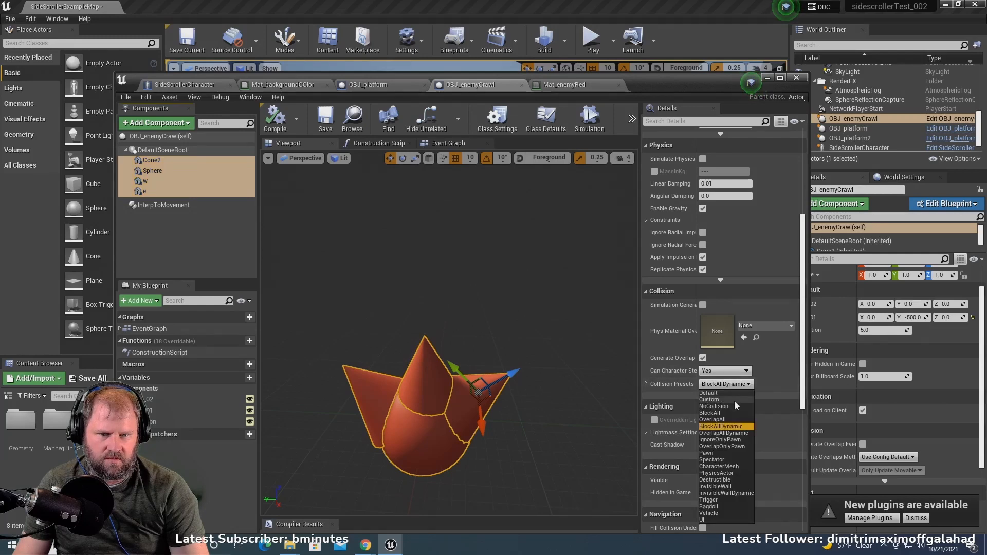
{"action": "left_click", "coordinate": [733, 406]}
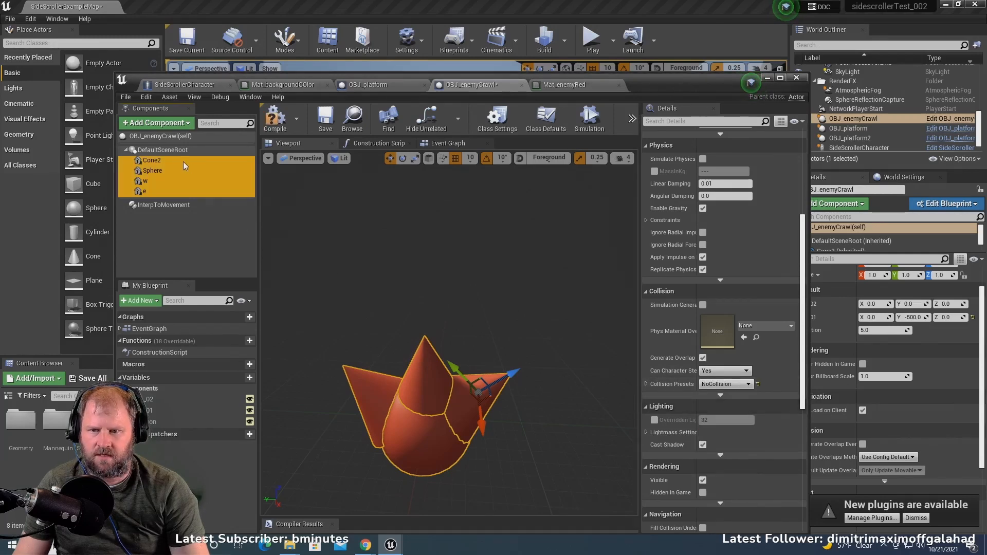
{"action": "left_click", "coordinate": [178, 149]}
{"action": "left_click", "coordinate": [210, 123]}
{"action": "type", "text": "co"}
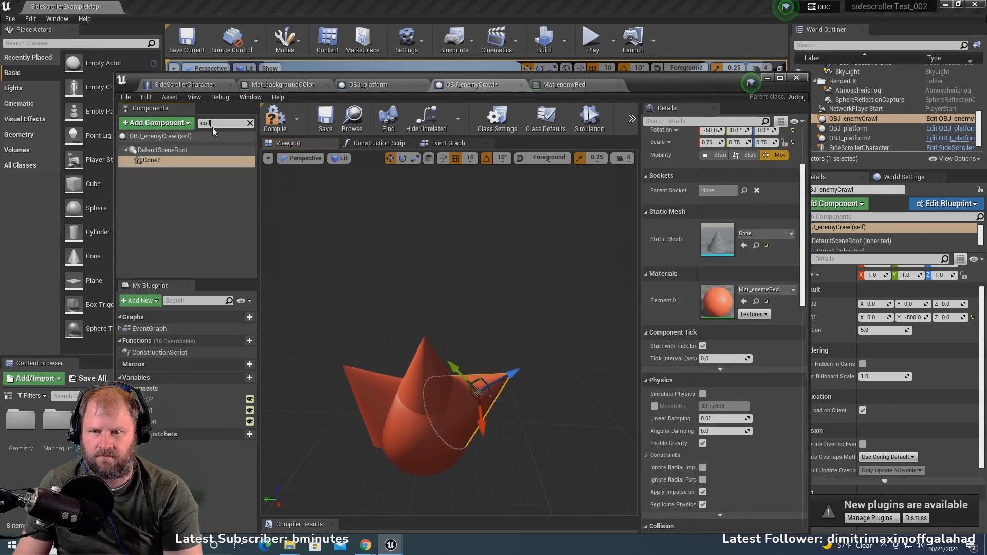
{"action": "type", "text": "ll"}
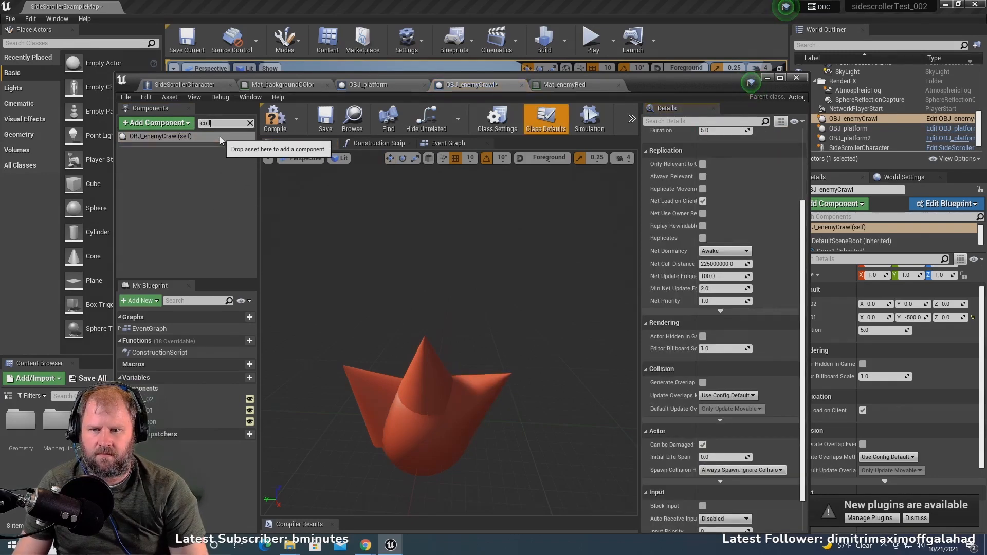
- Add a Sphere Collision component to OBJ_enemyCrawl, clear the component filter and select the new component under DefaultSceneRoot
{"action": "left_click", "coordinate": [173, 124]}
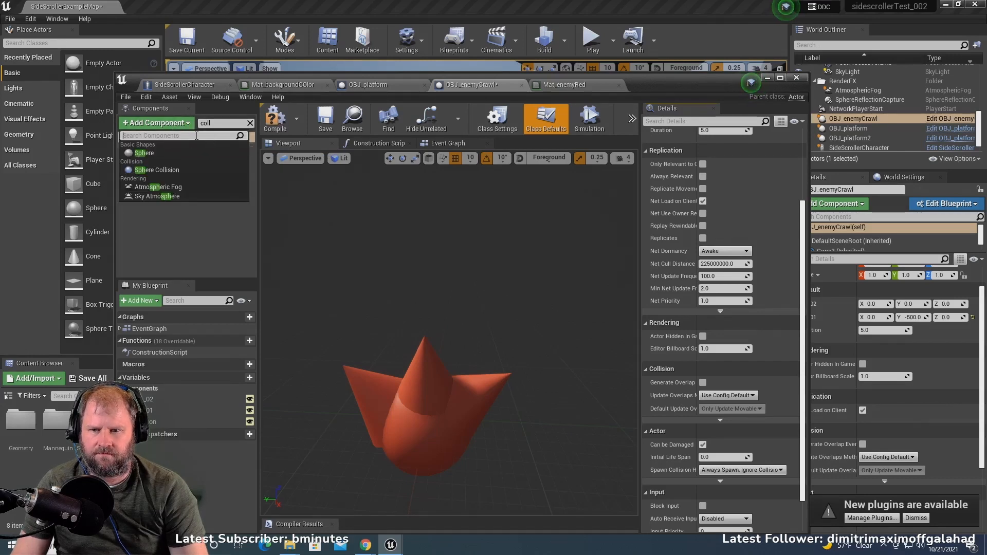
{"action": "left_click", "coordinate": [175, 170]}
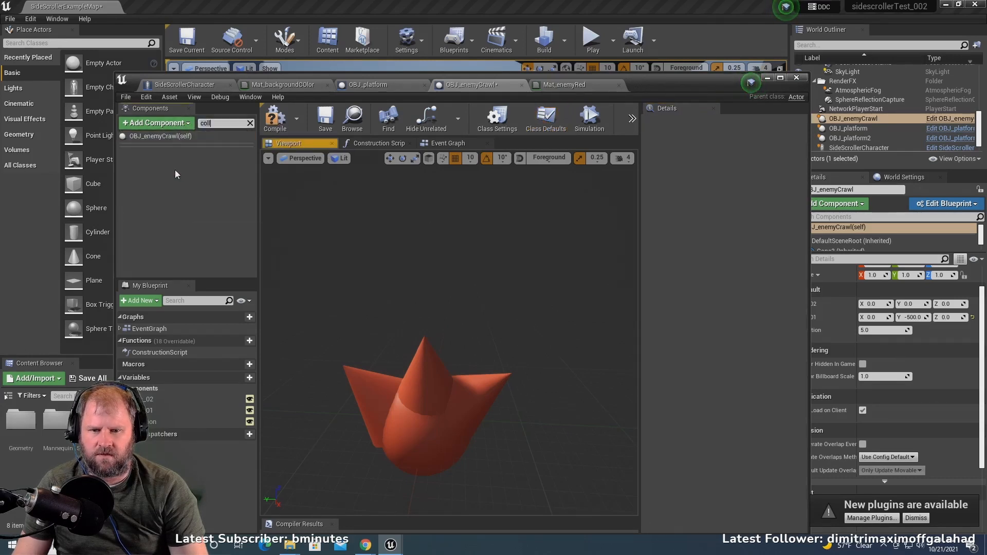
{"action": "left_click", "coordinate": [251, 124]}
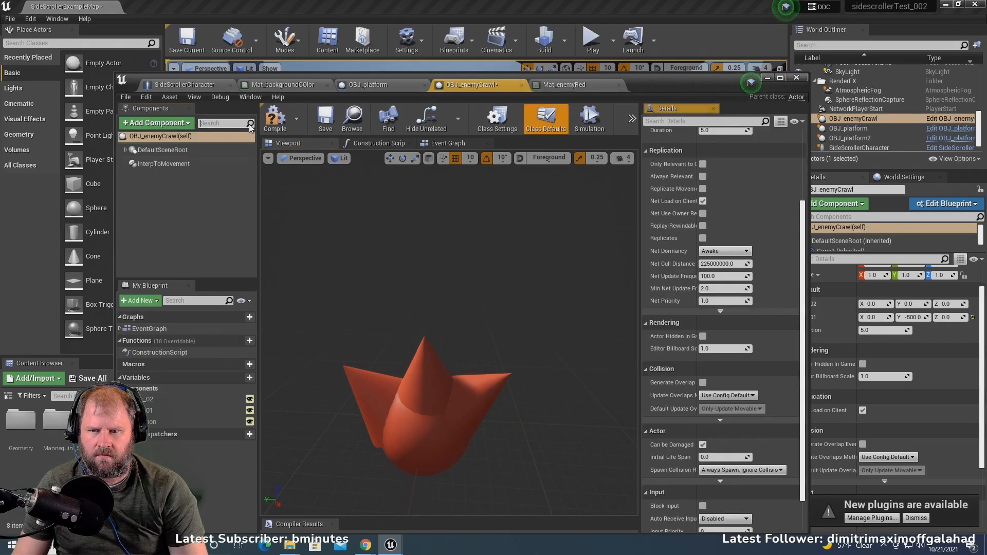
{"action": "left_click", "coordinate": [125, 150]}
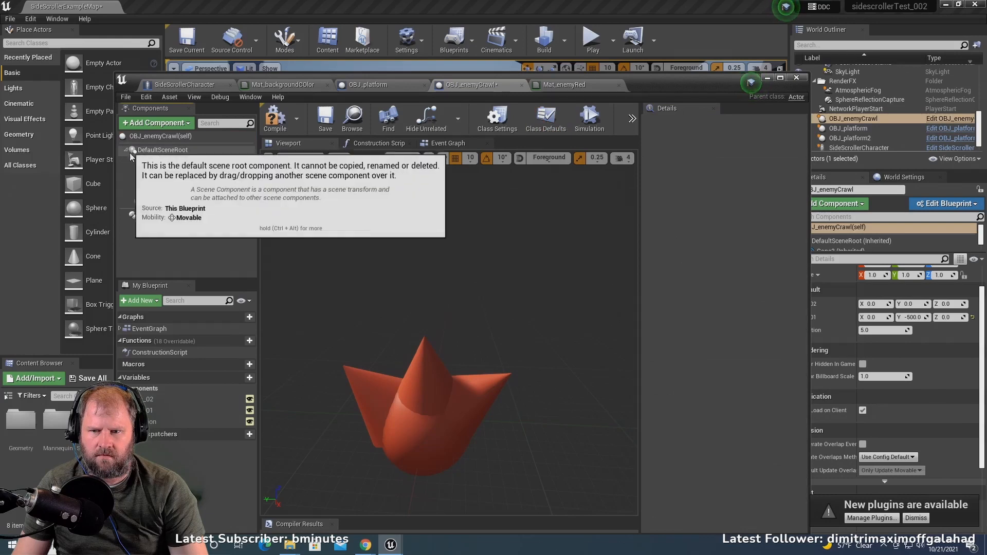
{"action": "left_click", "coordinate": [203, 202]}
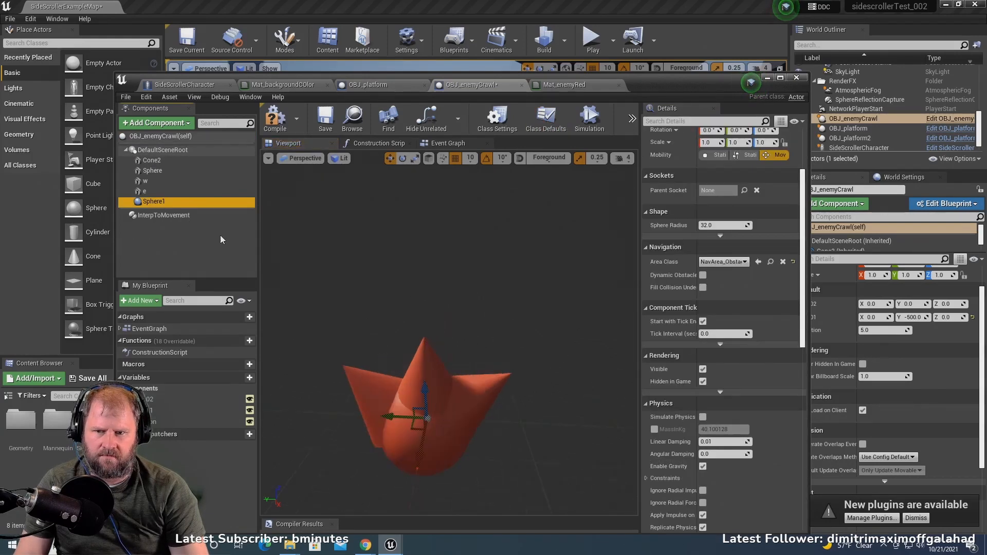
{"action": "type", "text": "r"}
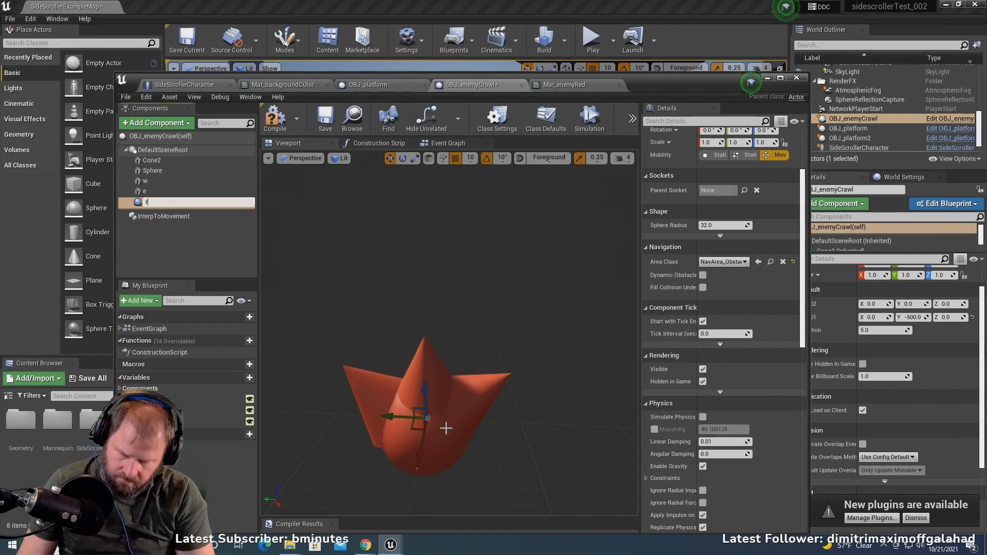
{"action": "key", "text": "Return"}
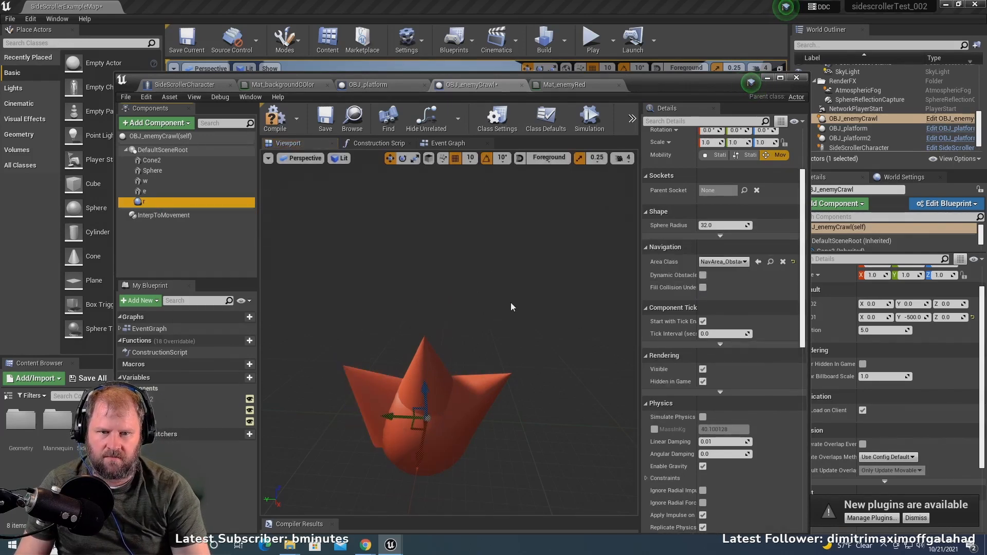
{"action": "left_click", "coordinate": [458, 396]}
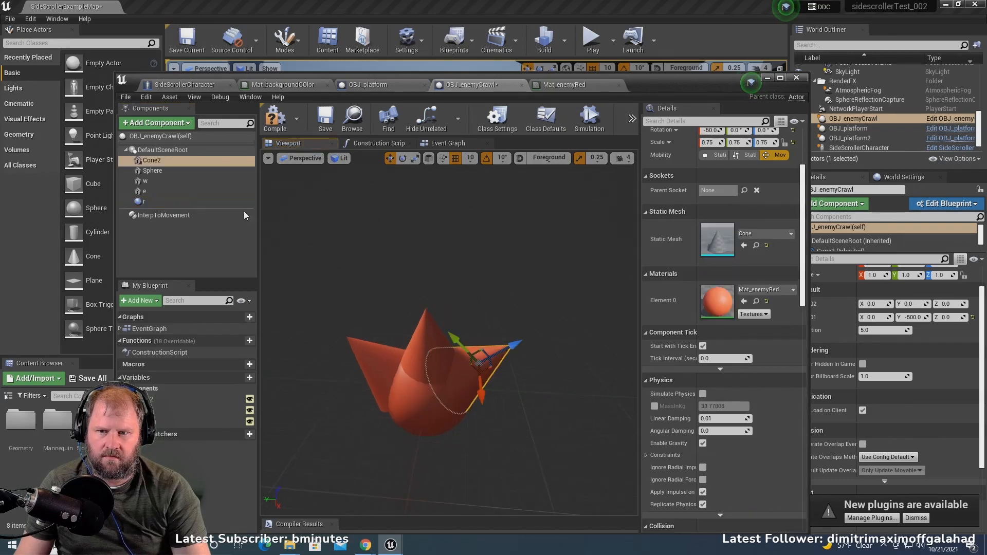
{"action": "left_click", "coordinate": [153, 171]}
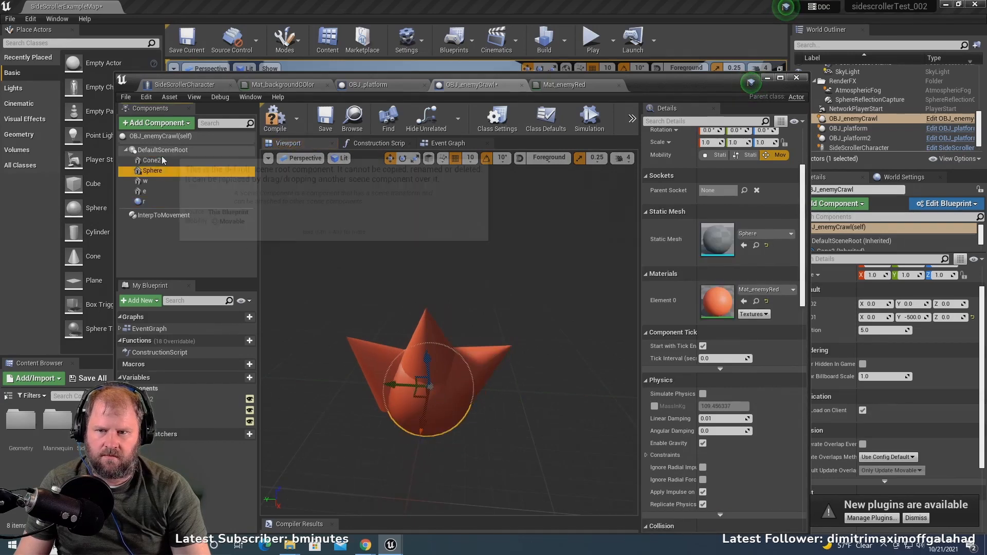
- Rename the sphere collision component of OBJ_enemyCrawl as crawlcollision
{"action": "left_click", "coordinate": [159, 201]}
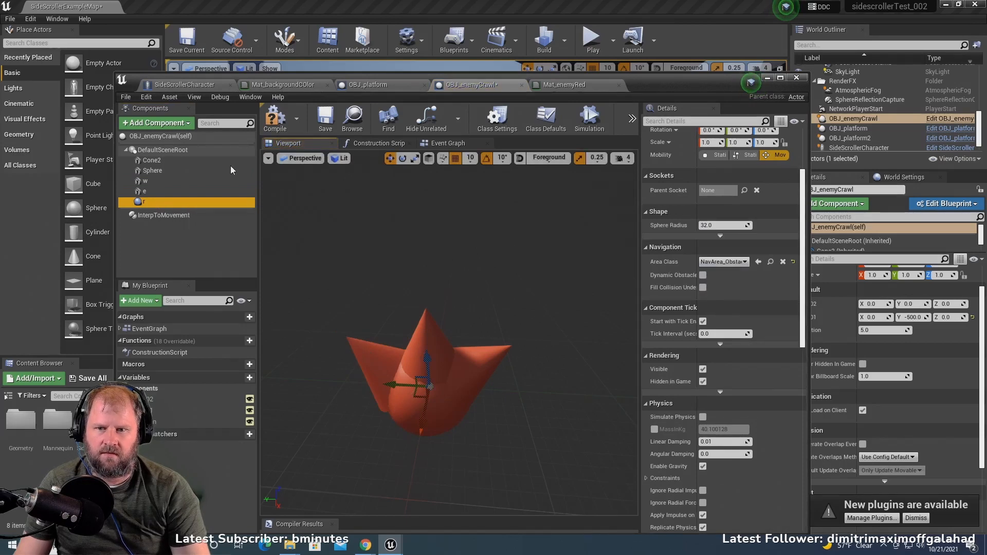
{"action": "right_click", "coordinate": [158, 204]}
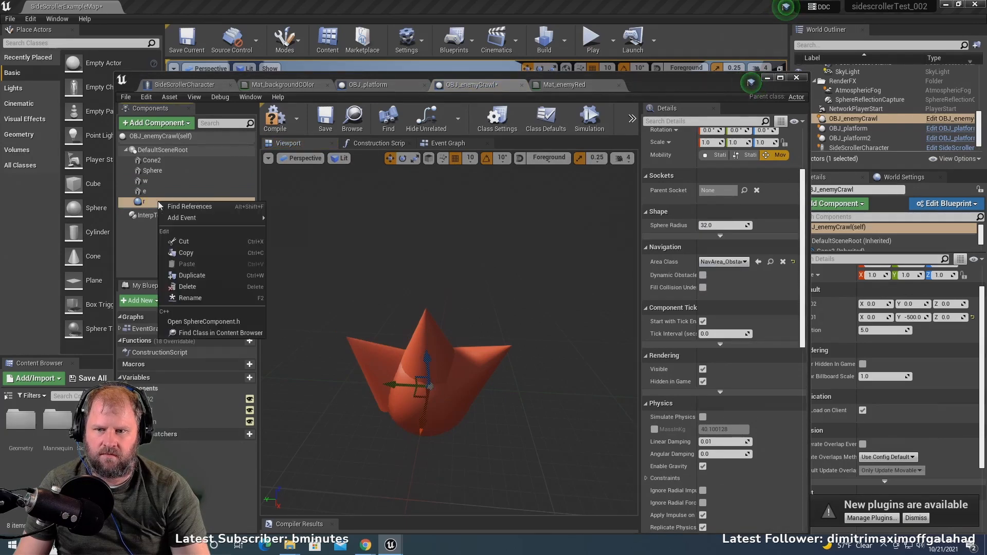
{"action": "left_click", "coordinate": [209, 298]}
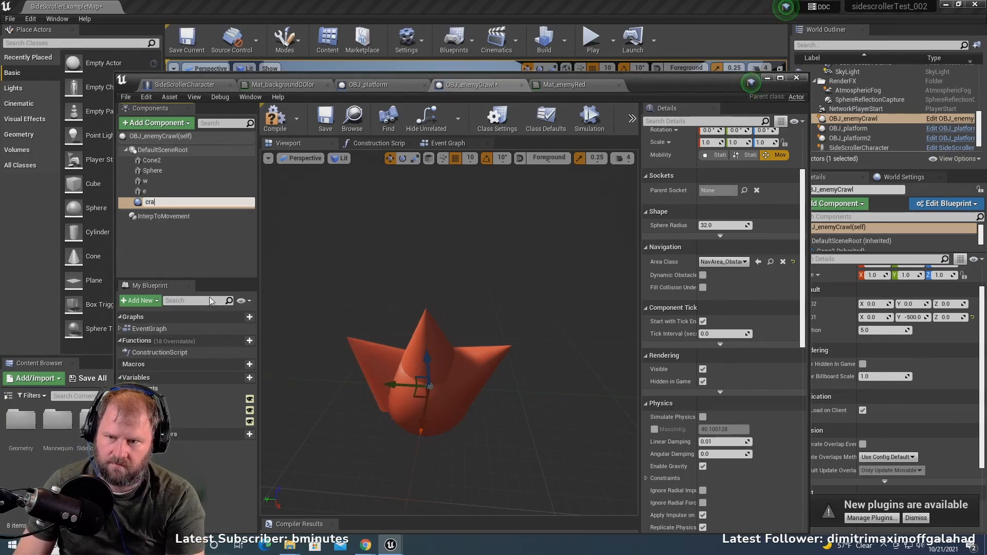
{"action": "type", "text": "crawlCO"}
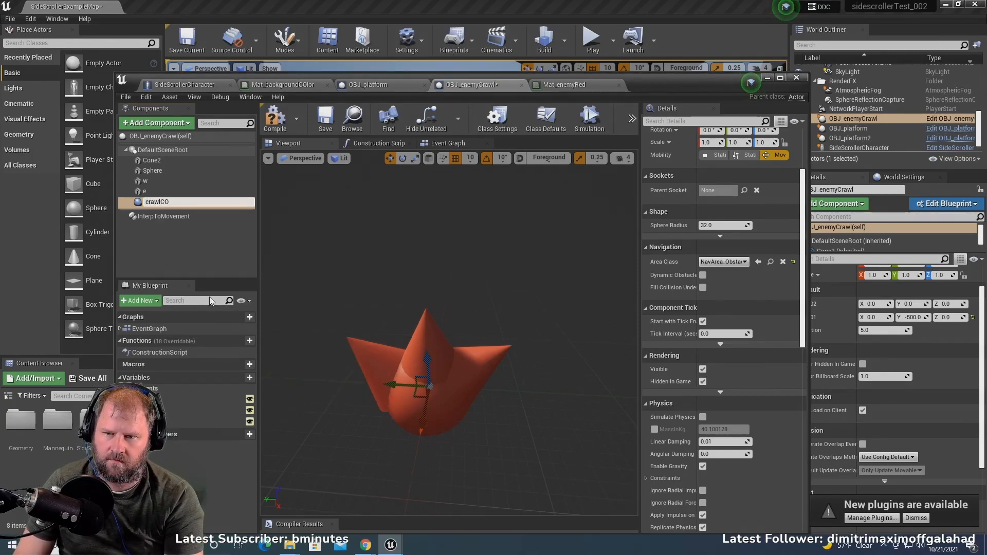
{"action": "key", "text": "Return"}
{"action": "type", "text": "coll"}
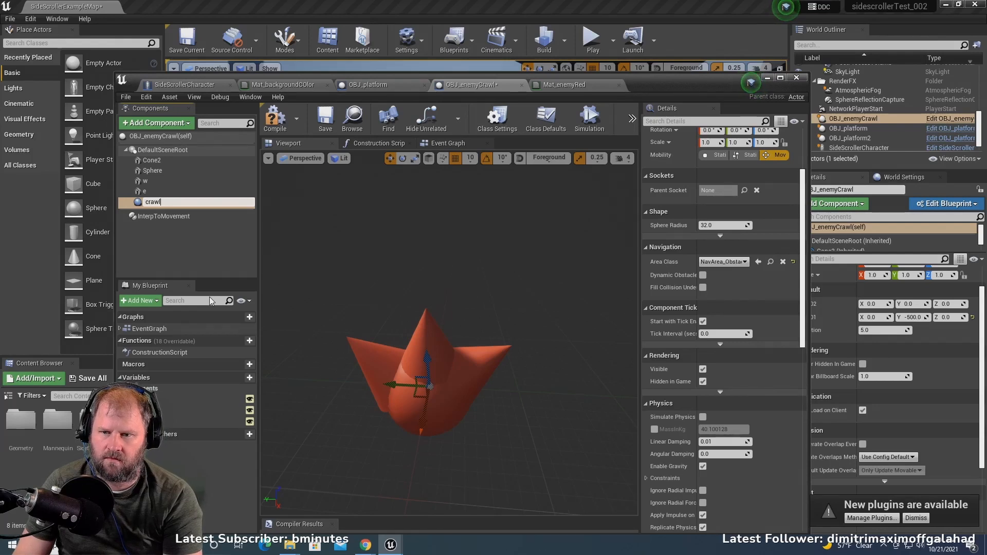
{"action": "type", "text": "ision"}
{"action": "key", "text": "Return"}
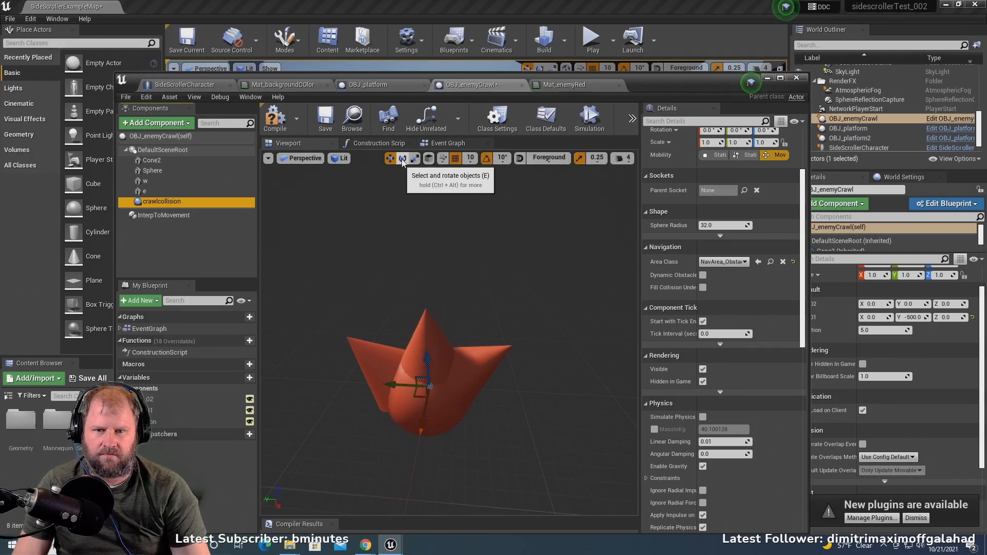
- Scale the crawlcollision sphere uniformly to about -2.75 on all axes so it surrounds the red enemy, and save the blueprint
{"action": "left_click", "coordinate": [414, 158]}
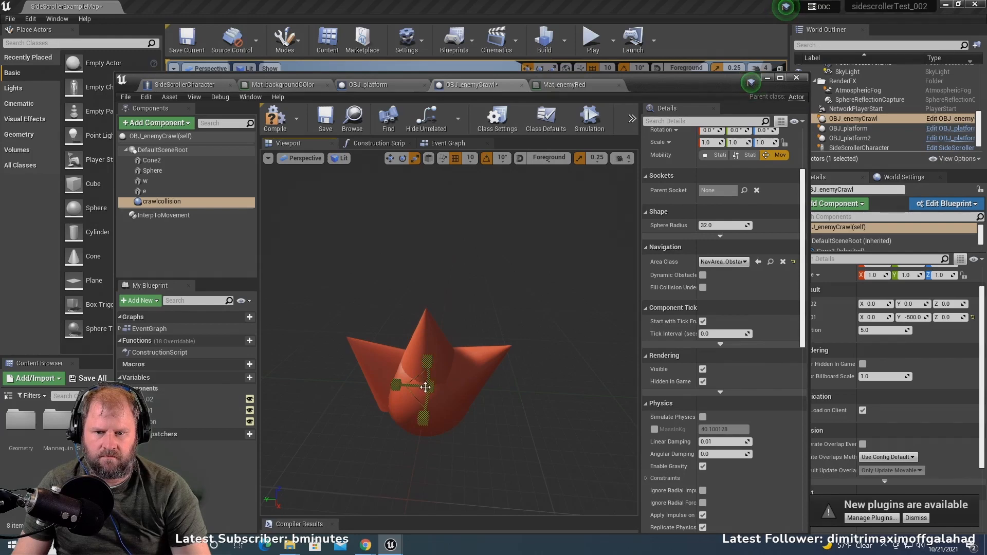
{"action": "left_click_drag", "start_coordinate": [427, 386], "coordinate": [347, 388]}
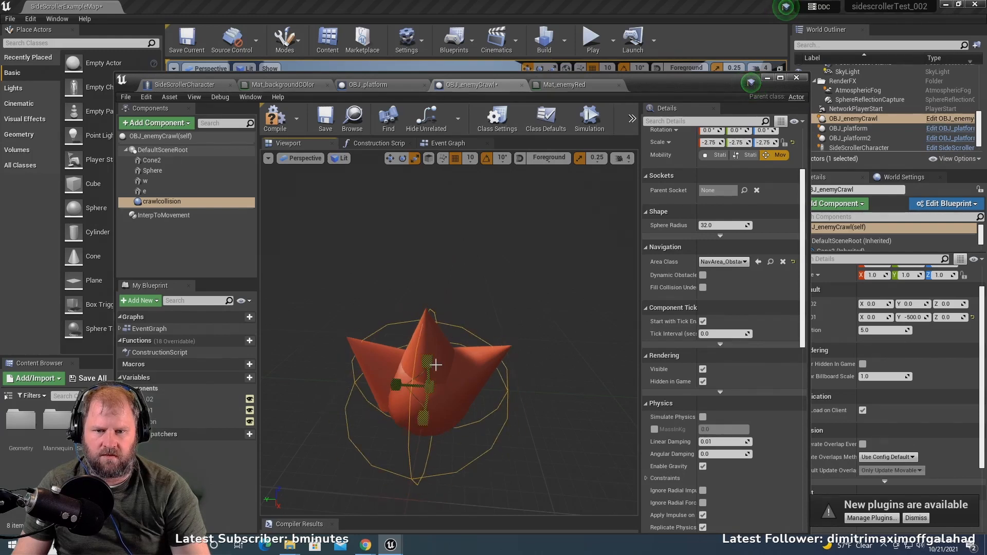
{"action": "scroll", "coordinate": [435, 365], "scroll_direction": "down", "scroll_amount": 5}
{"action": "mouse_move", "coordinate": [500, 336]}
{"action": "right_mouse_down"}
{"action": "mouse_move", "coordinate": [494, 312]}
{"action": "mouse_move", "coordinate": [450, 434]}
{"action": "mouse_move", "coordinate": [493, 343]}
{"action": "right_mouse_up"}
{"action": "left_click_drag", "start_coordinate": [469, 306], "coordinate": [467, 287]}
{"action": "key", "text": "e"}
{"action": "key", "text": "r"}
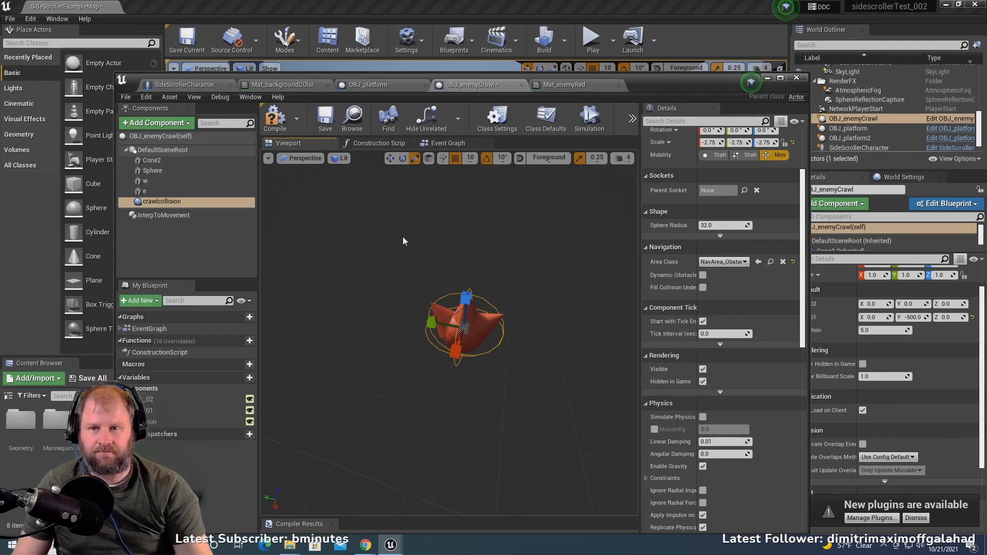
{"action": "left_click", "coordinate": [334, 117]}
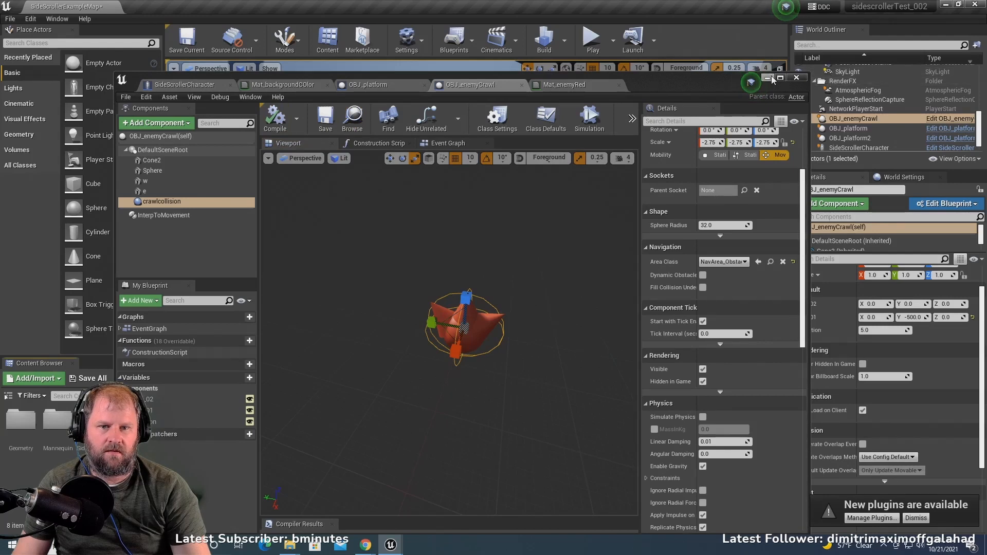
{"action": "left_click", "coordinate": [486, 300]}
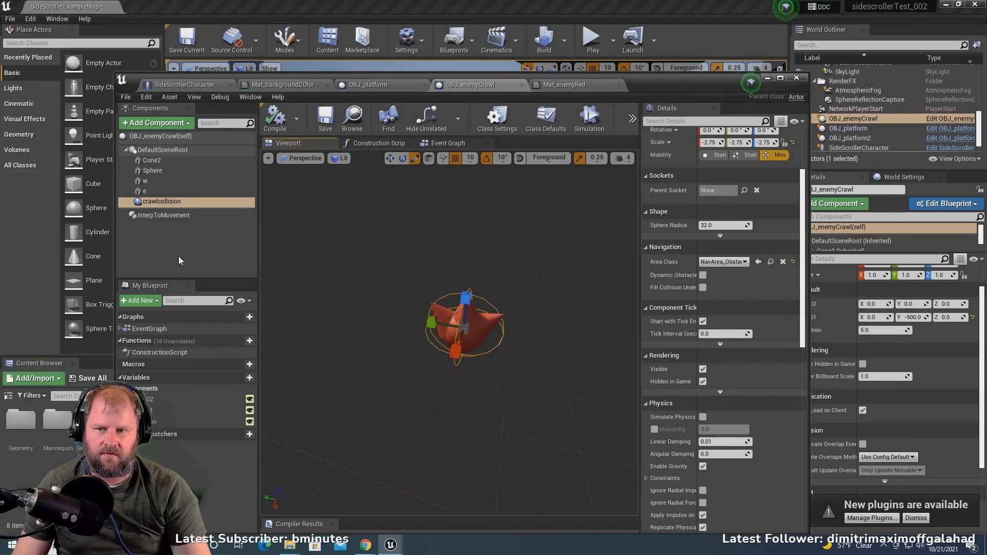
- Review the crawlcollision component's properties from its transform down to its collision preset
{"action": "left_click", "coordinate": [164, 204]}
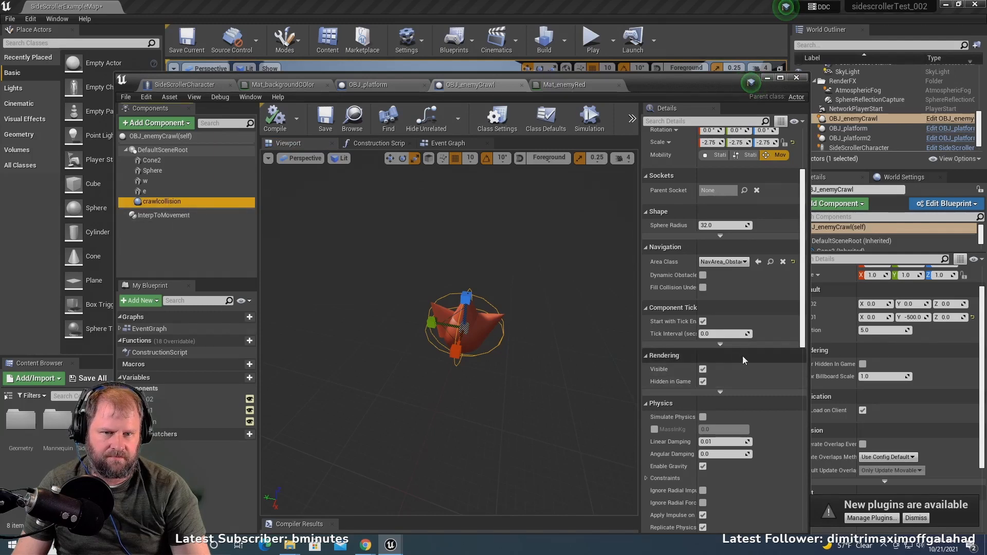
{"action": "scroll", "coordinate": [742, 356], "scroll_direction": "up", "scroll_amount": 3}
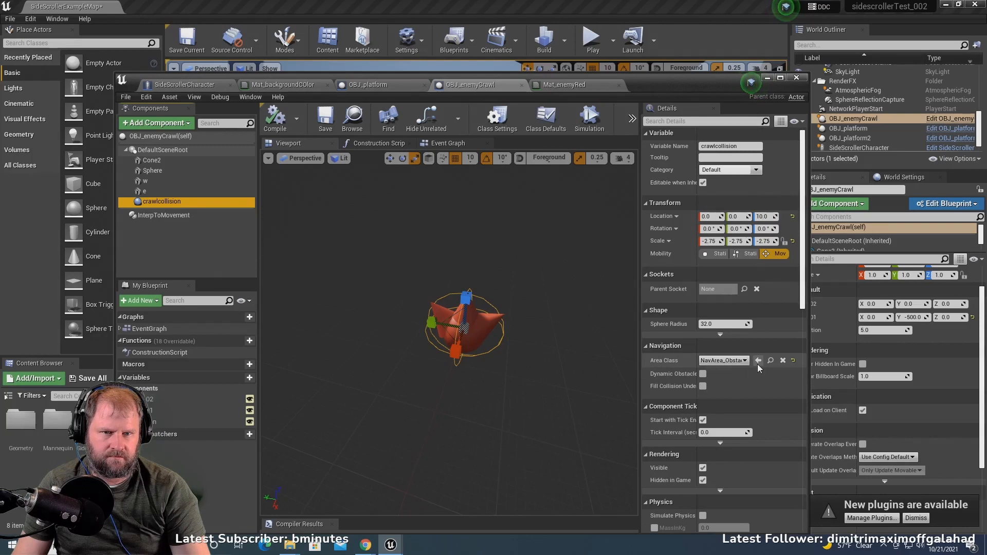
{"action": "scroll", "coordinate": [758, 364], "scroll_direction": "up", "scroll_amount": 1}
{"action": "scroll", "coordinate": [754, 368], "scroll_direction": "down", "scroll_amount": 5}
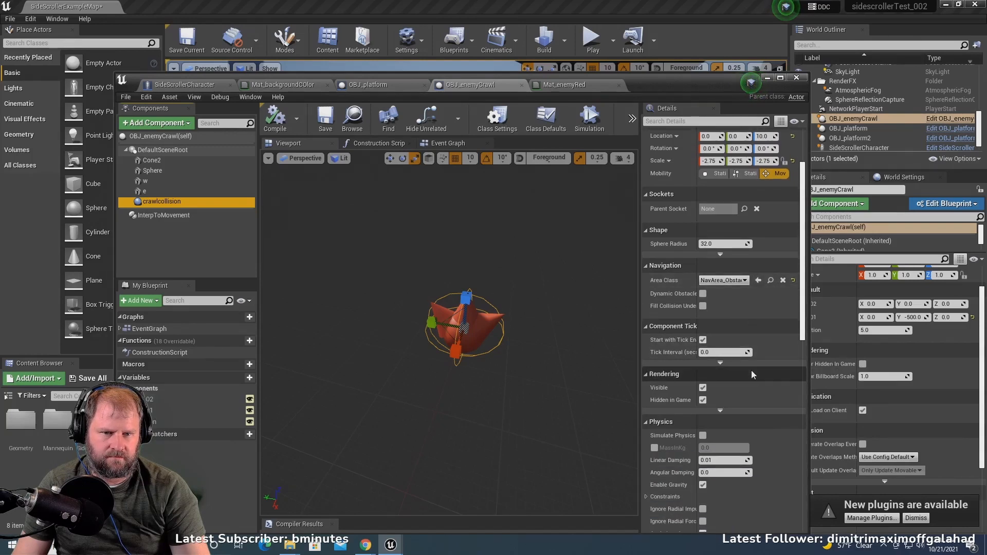
{"action": "scroll", "coordinate": [751, 375], "scroll_direction": "down", "scroll_amount": 4}
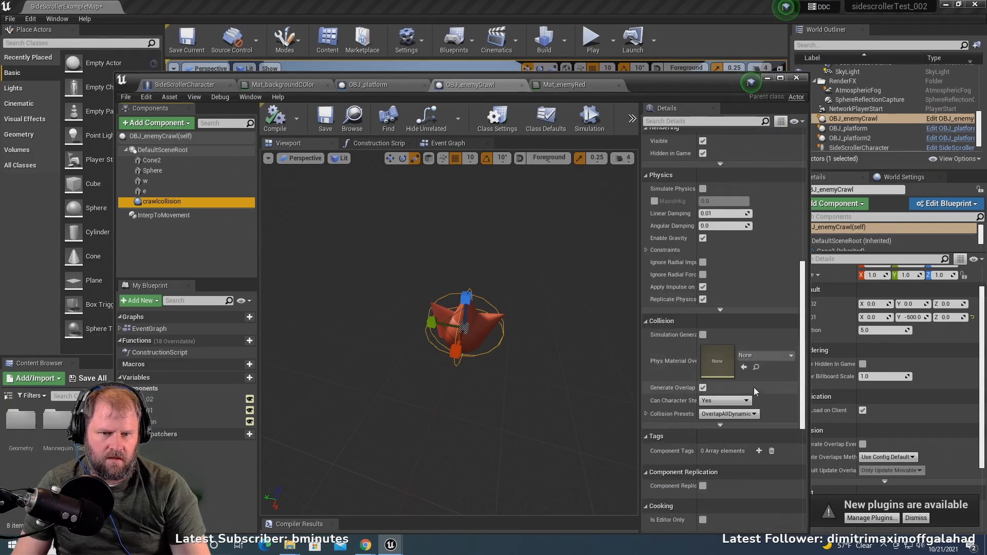
- Play-test the level by running and jumping the character past the red enemy to check its collision, and end the session
{"action": "left_click", "coordinate": [767, 77]}
{"action": "left_click", "coordinate": [592, 42]}
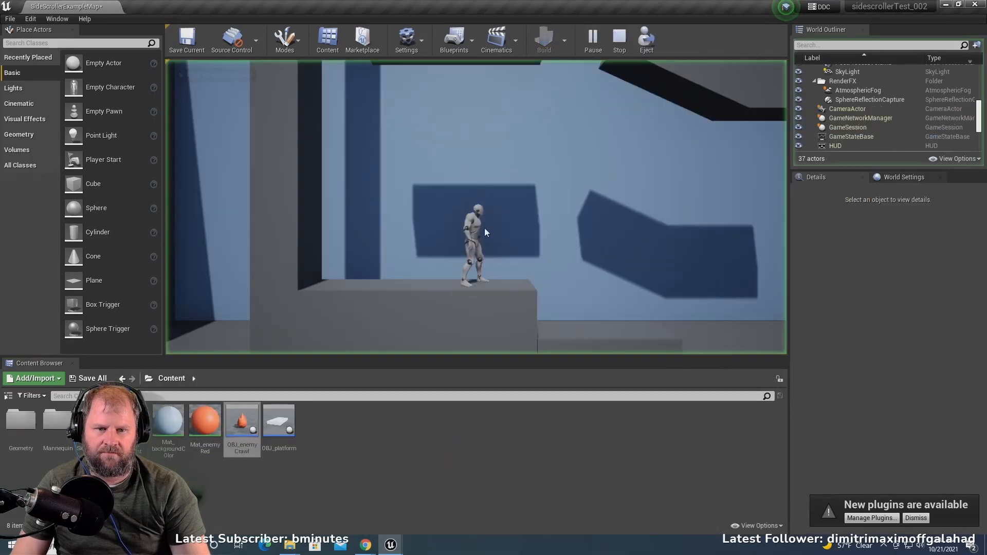
{"action": "key", "text": "d"}
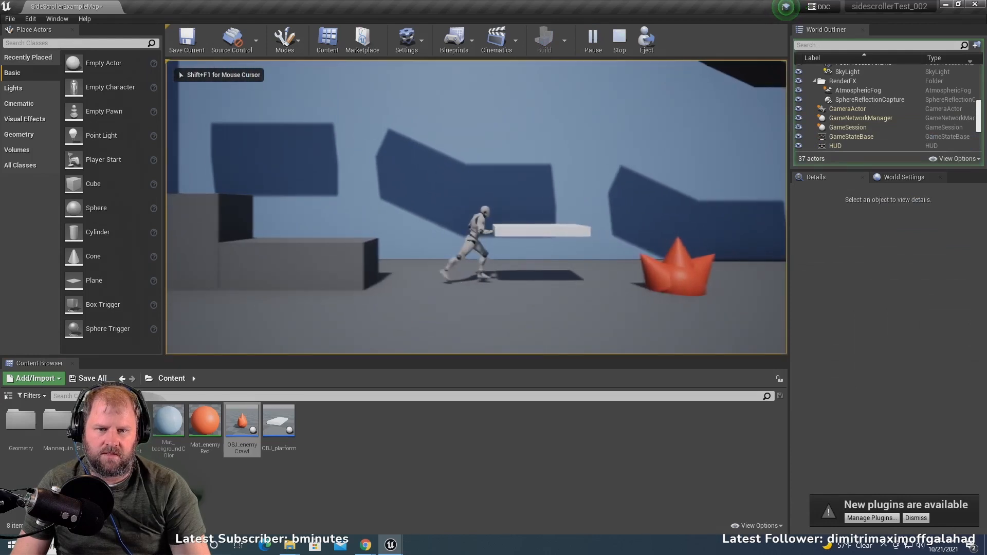
{"action": "key", "text": "a"}
{"action": "key", "text": "space"}
{"action": "key", "text": "d"}
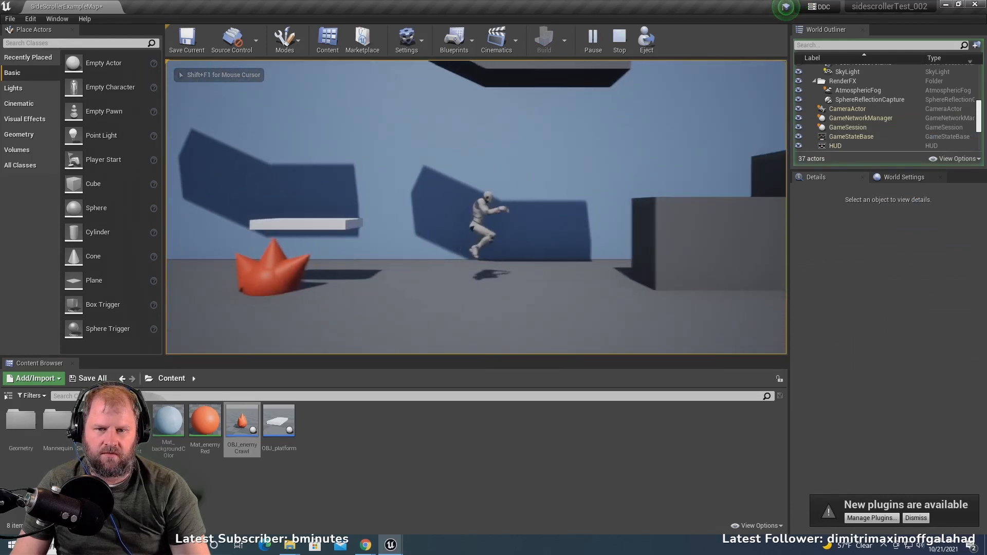
{"action": "key", "text": "a"}
{"action": "key", "text": "d"}
{"action": "key", "text": "a"}
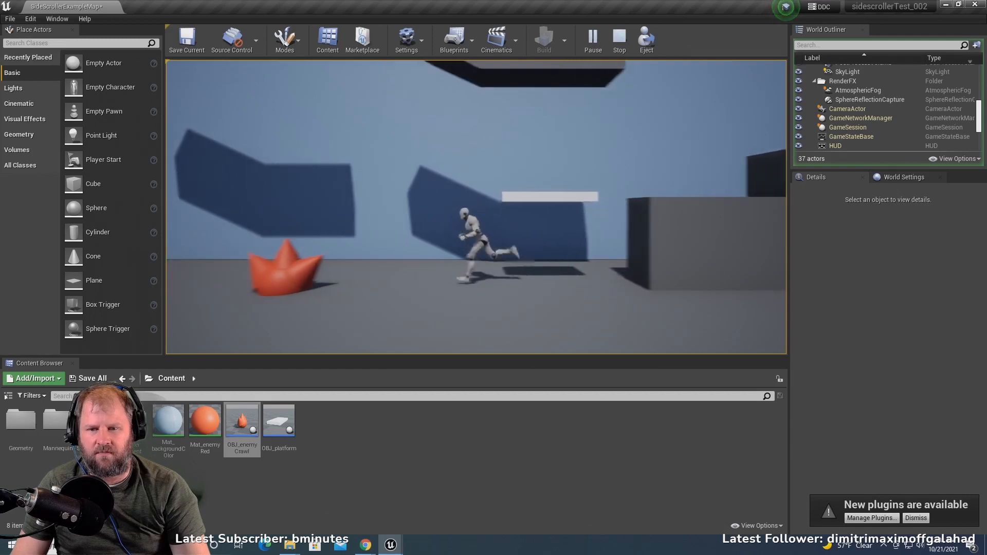
{"action": "key", "text": "d"}
{"action": "key", "text": "space"}
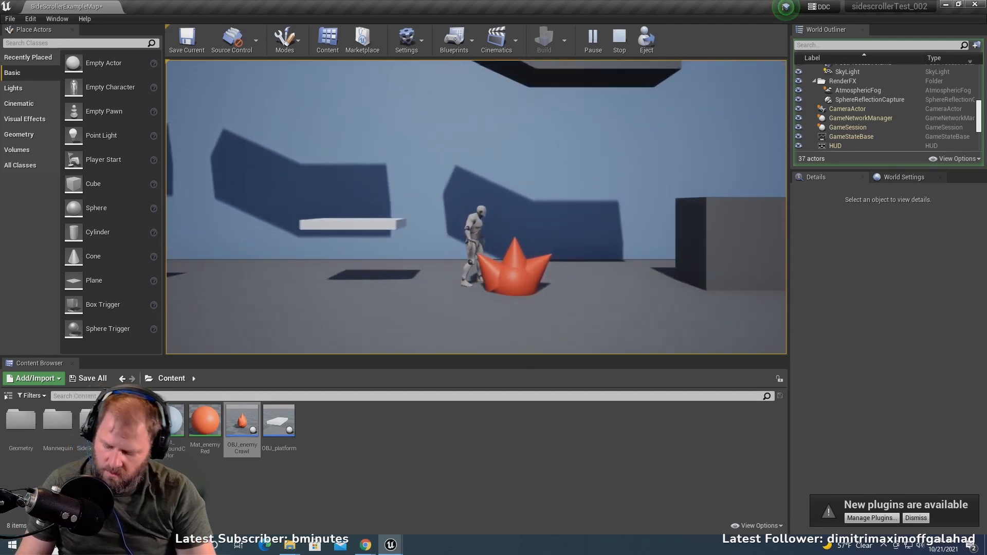
{"action": "key", "text": "Escape"}
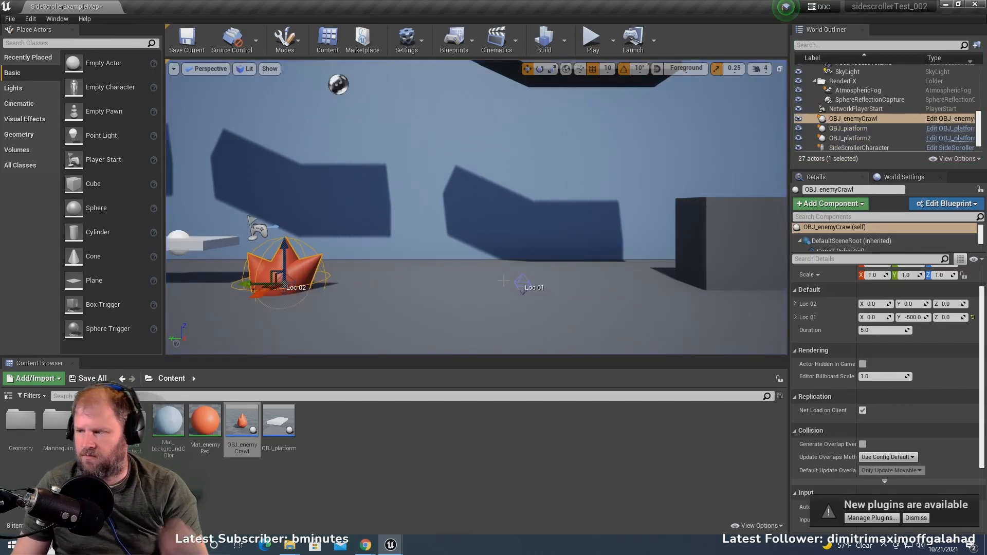
- Select the SideScrollerCharacter in the level and open its blueprint's Event Graph
{"action": "left_click", "coordinate": [421, 443]}
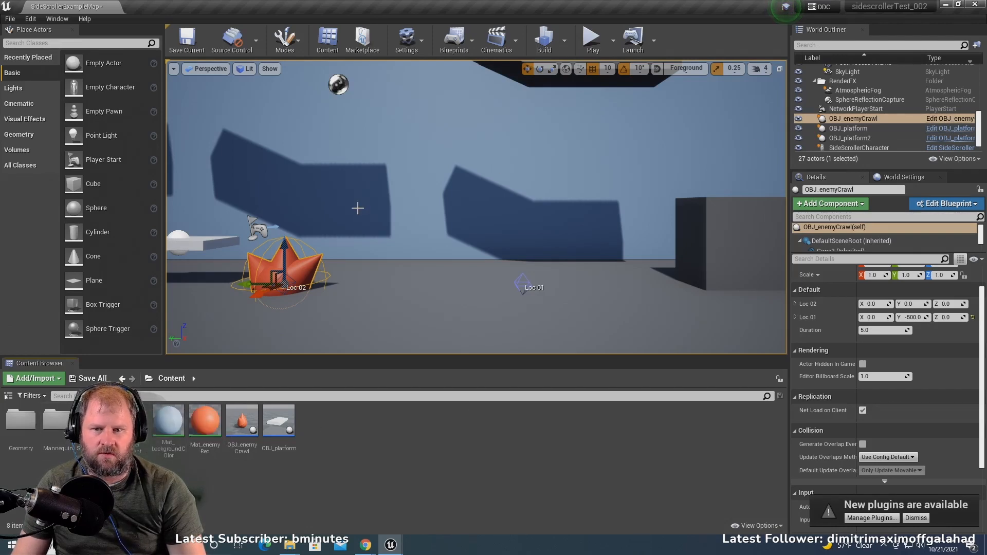
{"action": "scroll", "coordinate": [335, 219], "scroll_direction": "down", "scroll_amount": 5}
{"action": "right_click_drag", "start_coordinate": [334, 220], "coordinate": [293, 205]}
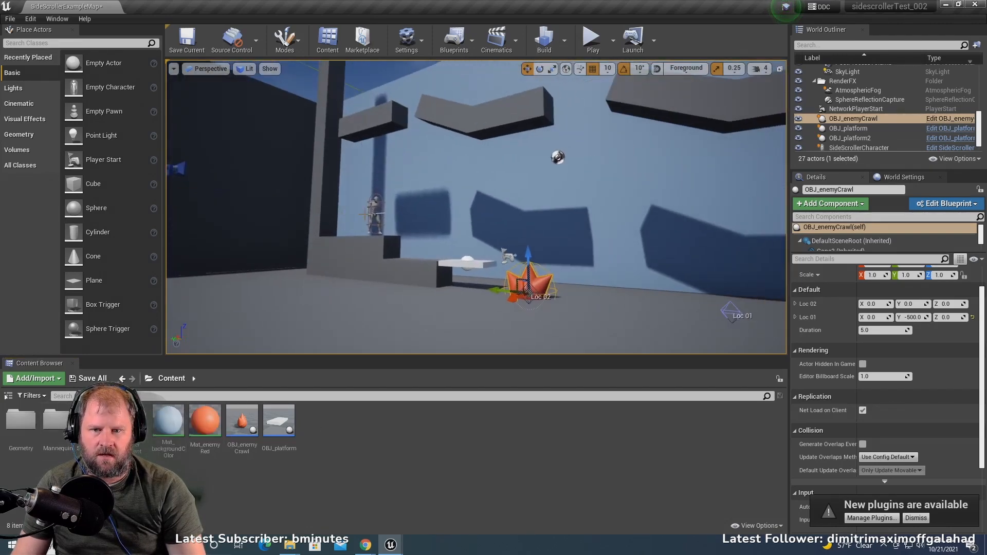
{"action": "left_click", "coordinate": [369, 225]}
{"action": "left_click", "coordinate": [376, 211]}
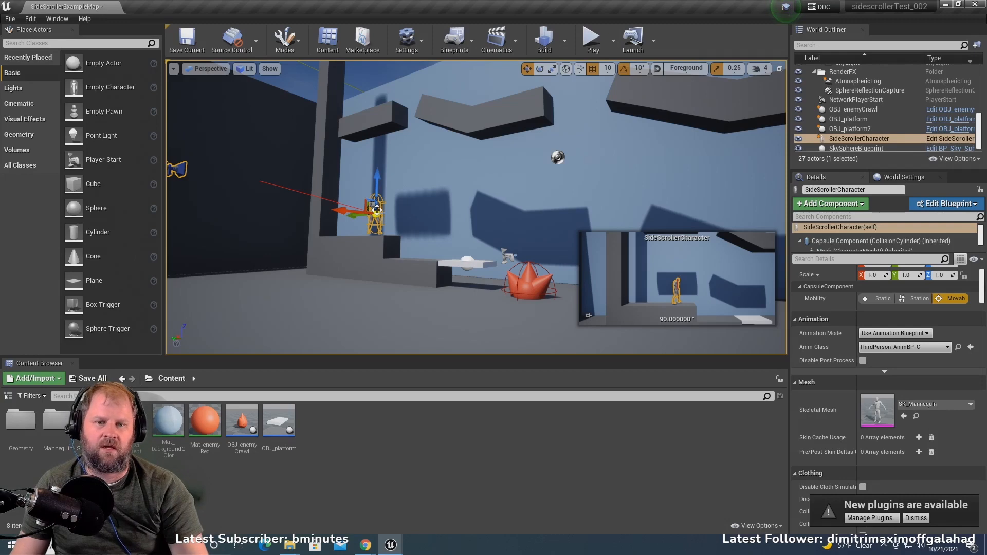
{"action": "scroll", "coordinate": [891, 422], "scroll_direction": "down", "scroll_amount": 1}
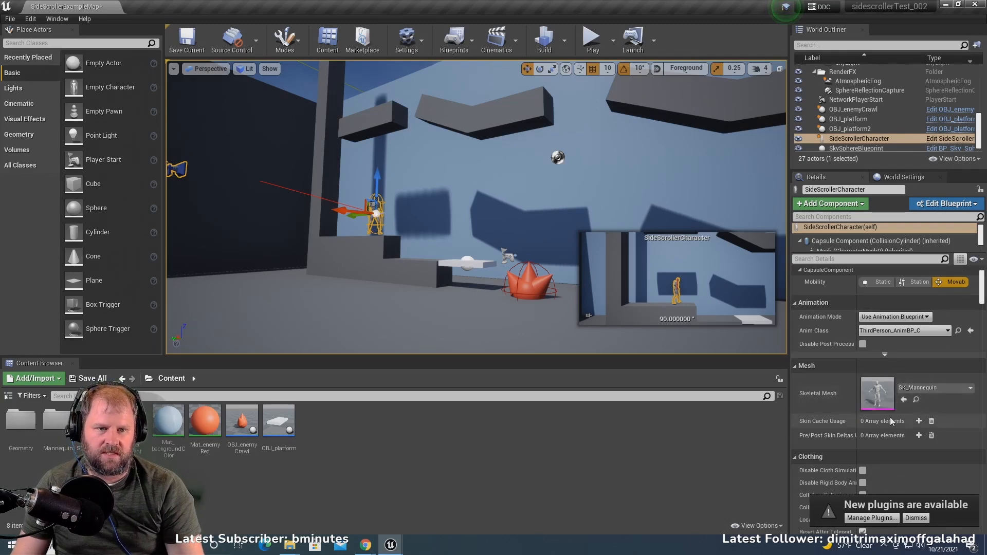
{"action": "scroll", "coordinate": [920, 359], "scroll_direction": "up", "scroll_amount": 1}
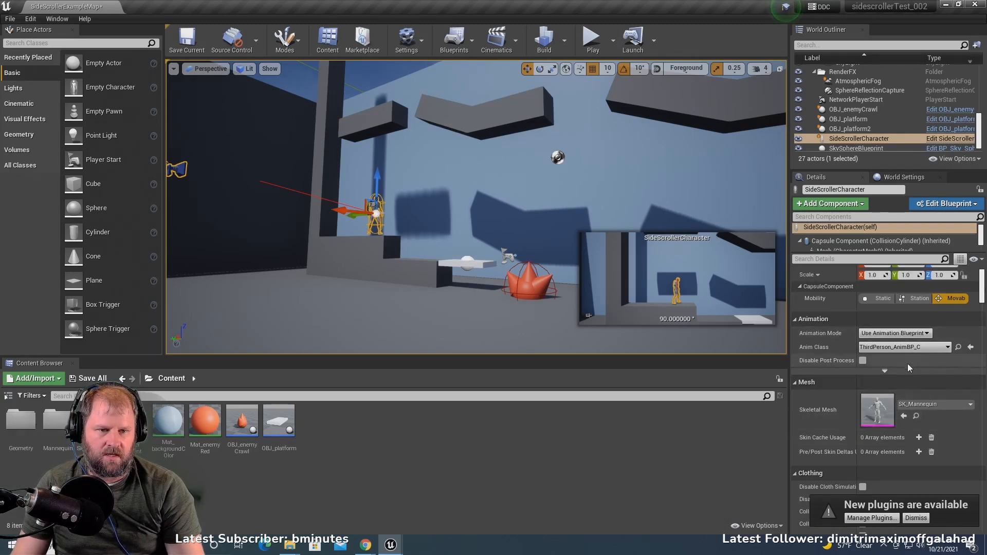
{"action": "left_click", "coordinate": [958, 139]}
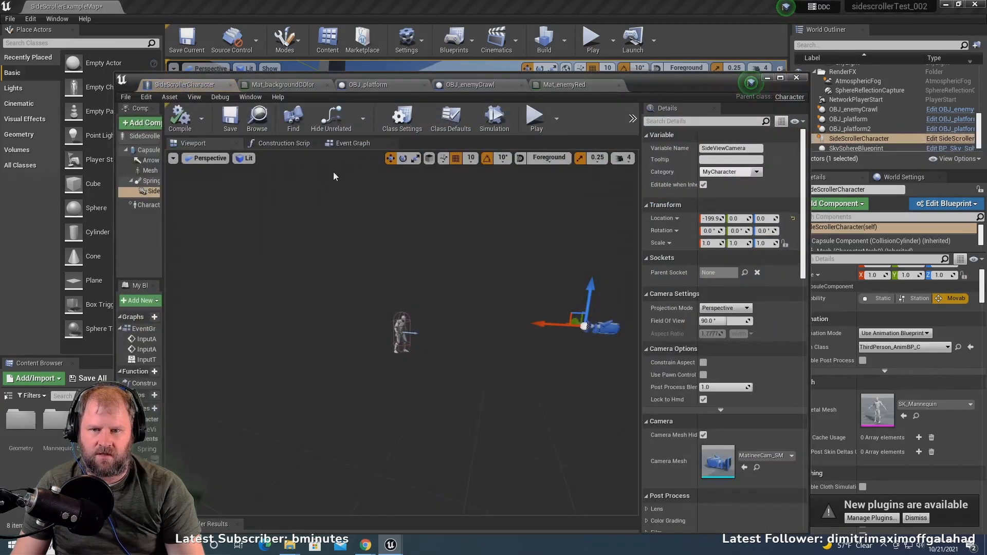
{"action": "left_click", "coordinate": [346, 143]}
- Add an Event ActorBeginOverlap node in the empty graph area beside the Jump group
{"action": "scroll", "coordinate": [389, 323], "scroll_direction": "up", "scroll_amount": 3}
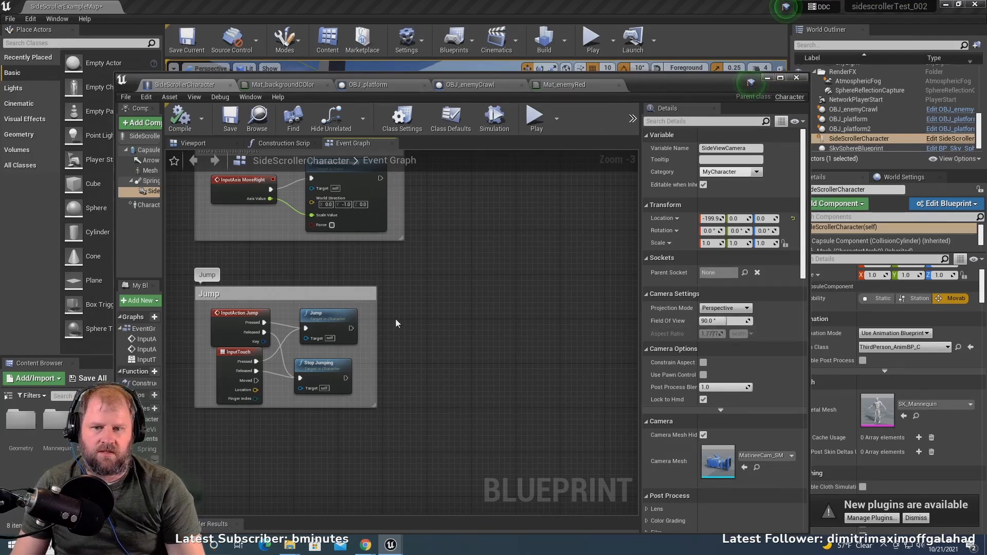
{"action": "right_click", "coordinate": [533, 321]}
{"action": "type", "text": "eve"}
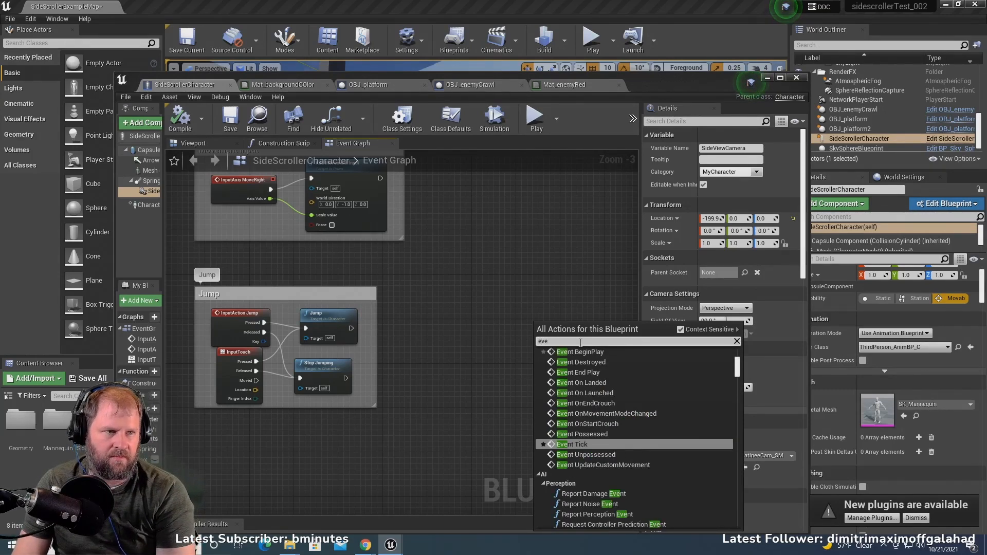
{"action": "type", "text": "nt"}
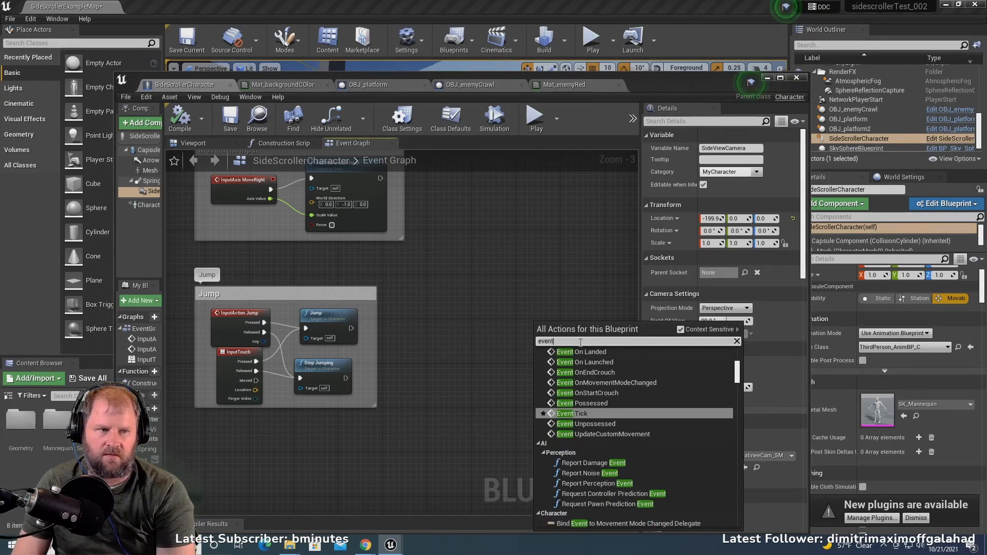
{"action": "type", "text": "actor"}
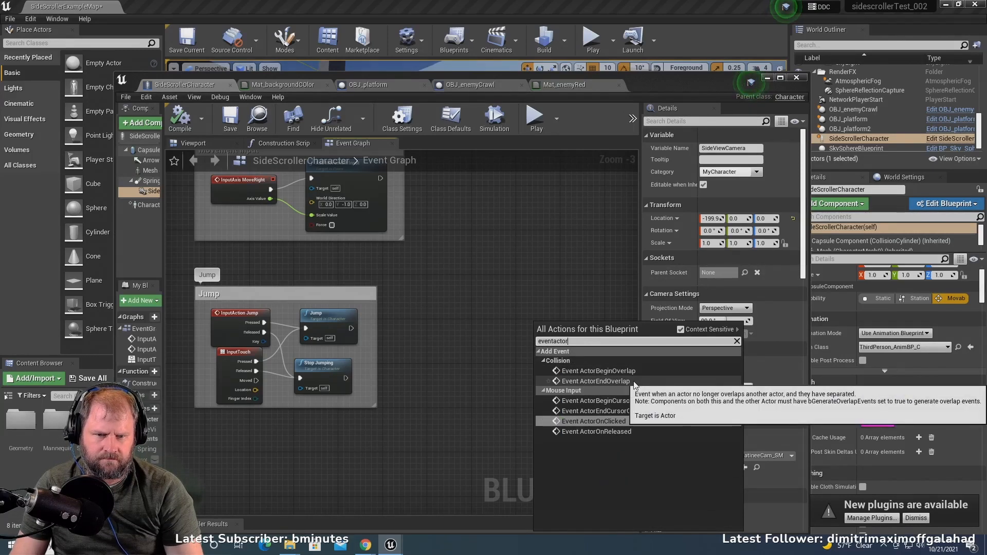
{"action": "left_click", "coordinate": [599, 370]}
{"action": "right_click_drag", "start_coordinate": [544, 356], "coordinate": [365, 349]}
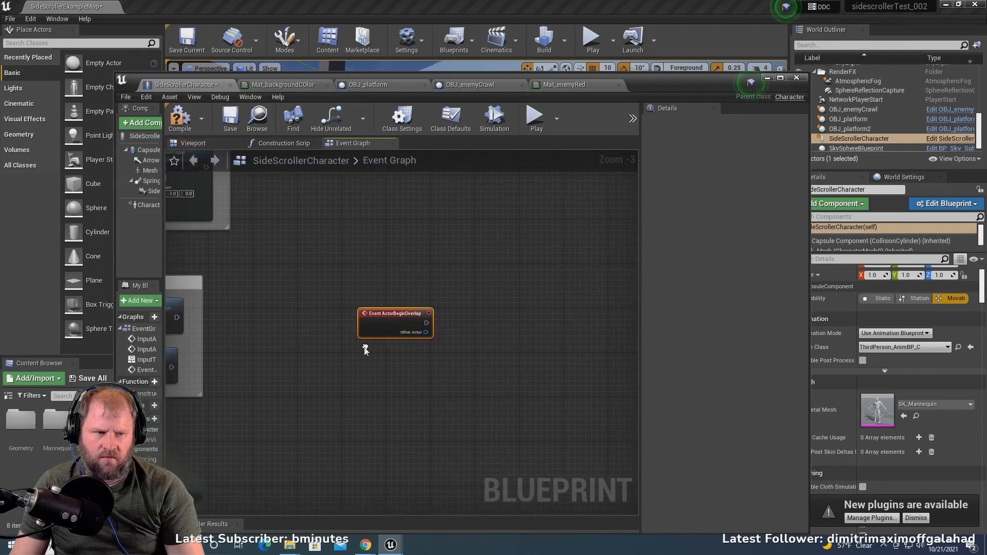
- Add a Cast To OBJ_enemyCrawl node run by the overlap event, and connect Other Actor to its Object input
{"action": "scroll", "coordinate": [401, 324], "scroll_direction": "up", "scroll_amount": 2}
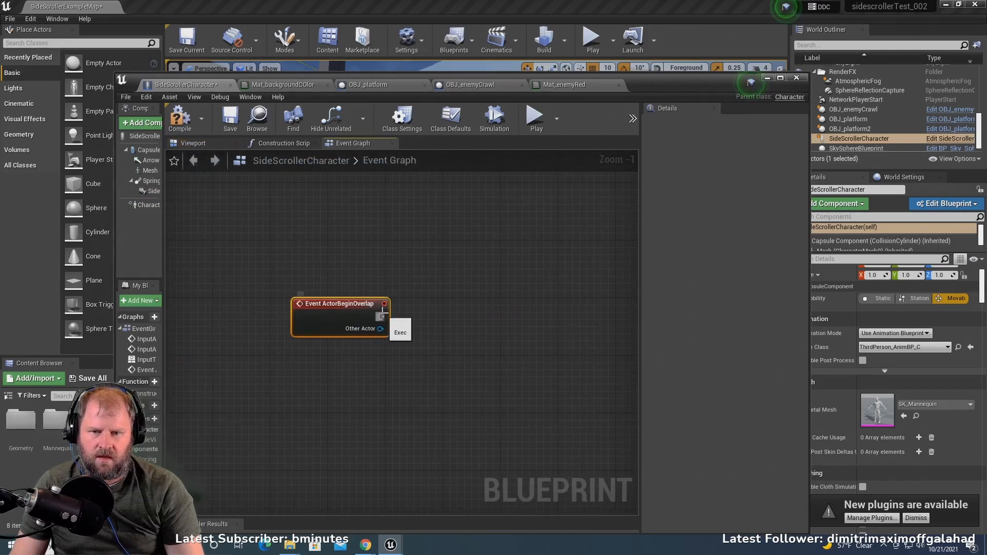
{"action": "left_click_drag", "start_coordinate": [383, 311], "coordinate": [456, 312]}
{"action": "type", "text": "cast"}
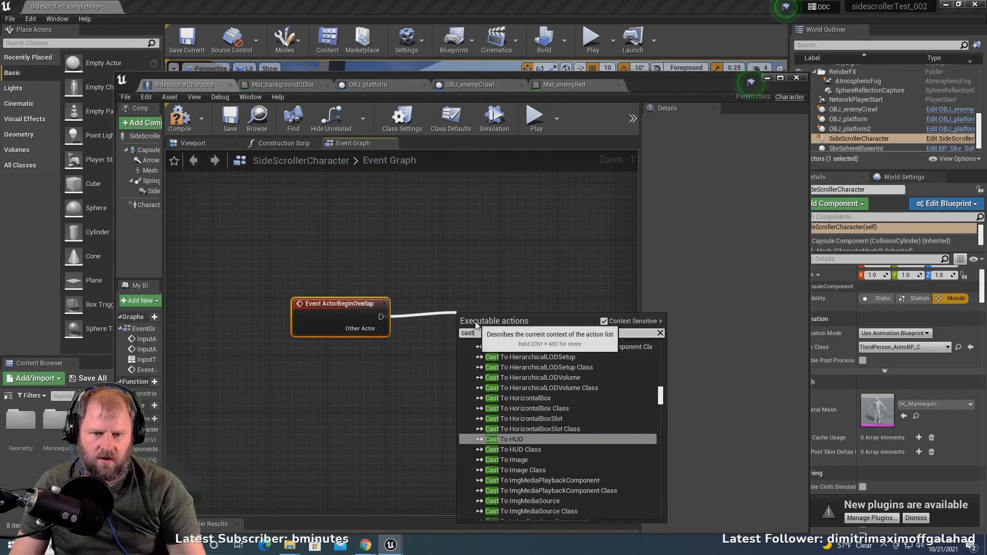
{"action": "type", "text": " to"}
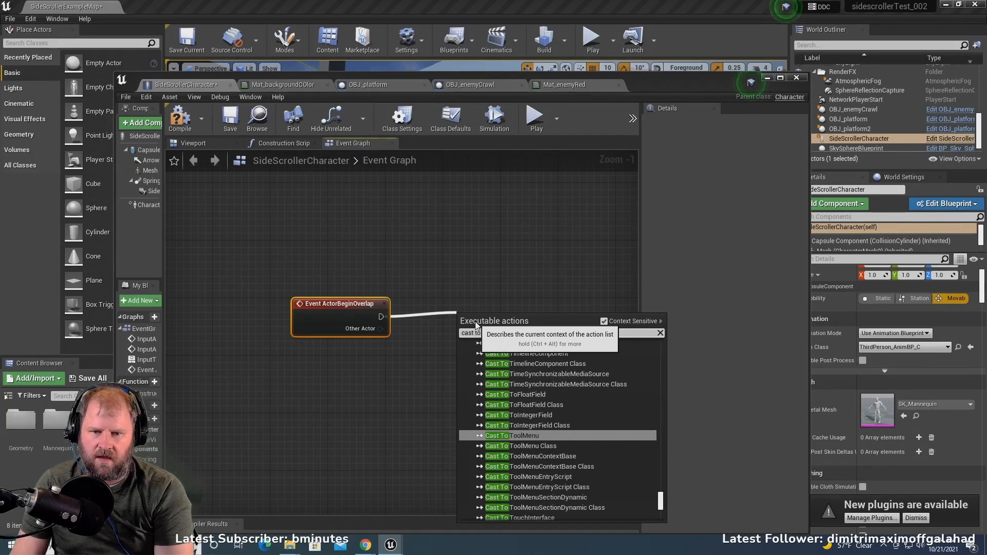
{"action": "type", "text": " crawl"}
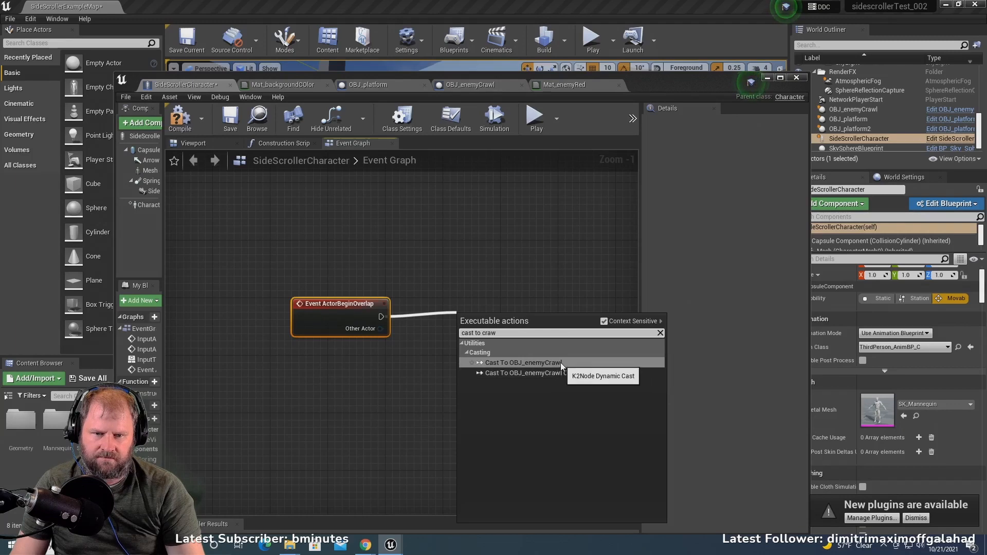
{"action": "left_click", "coordinate": [594, 361]}
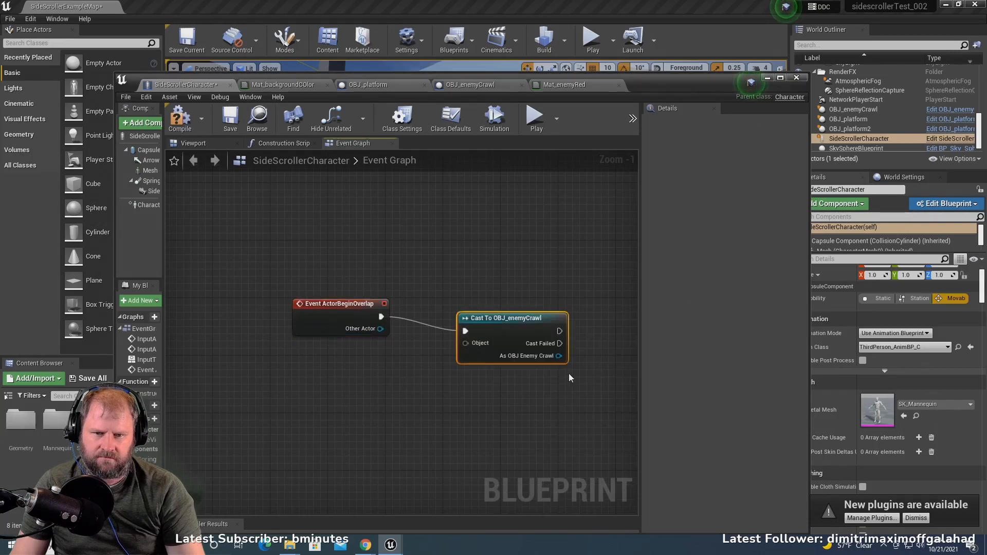
{"action": "left_click_drag", "start_coordinate": [514, 330], "coordinate": [536, 308]}
{"action": "right_click_drag", "start_coordinate": [444, 353], "coordinate": [393, 353]}
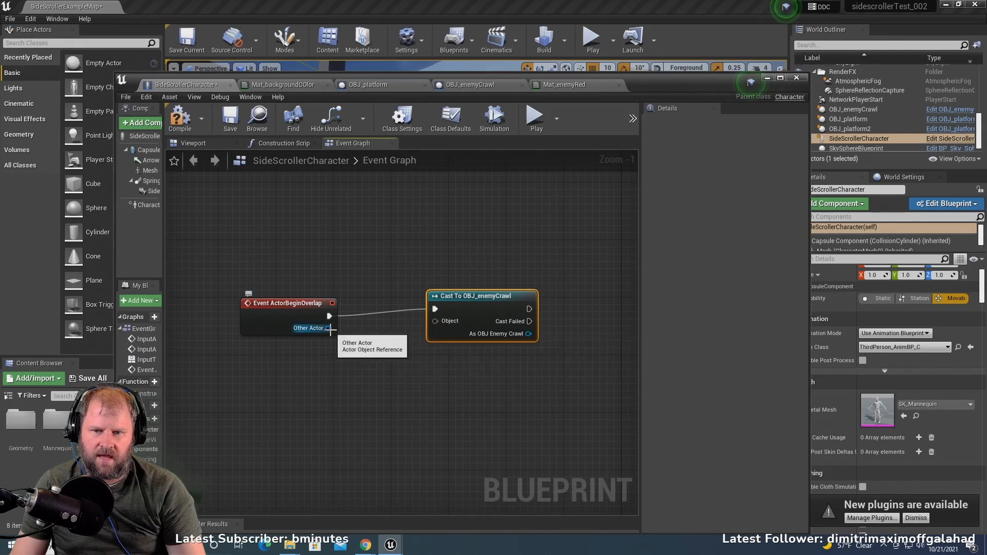
{"action": "left_click_drag", "start_coordinate": [329, 329], "coordinate": [435, 321]}
- Add an Open Level (by Name) node run by the successful output of the OBJ_enemyCrawl cast, placed beside it
{"action": "right_click_drag", "start_coordinate": [492, 376], "coordinate": [336, 388]}
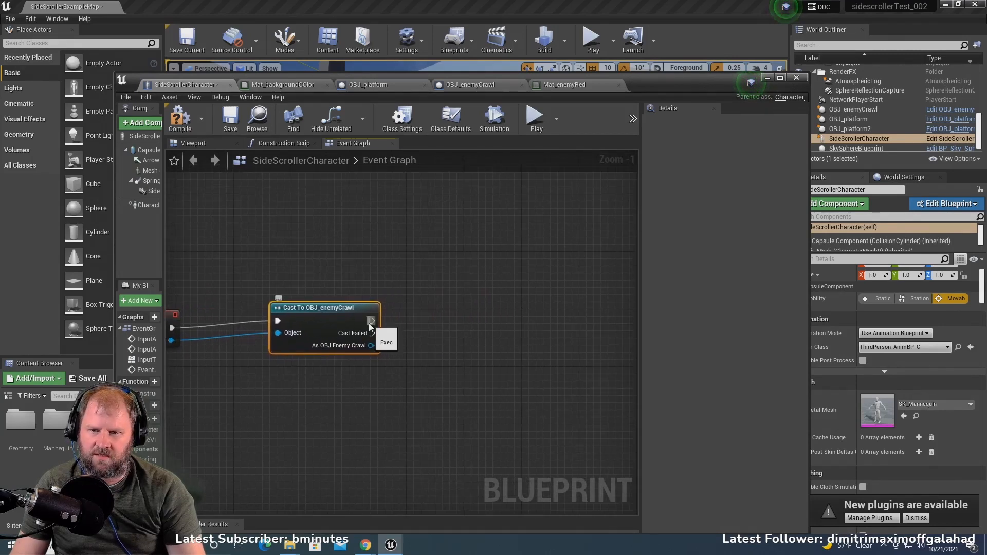
{"action": "left_click_drag", "start_coordinate": [371, 321], "coordinate": [486, 321]}
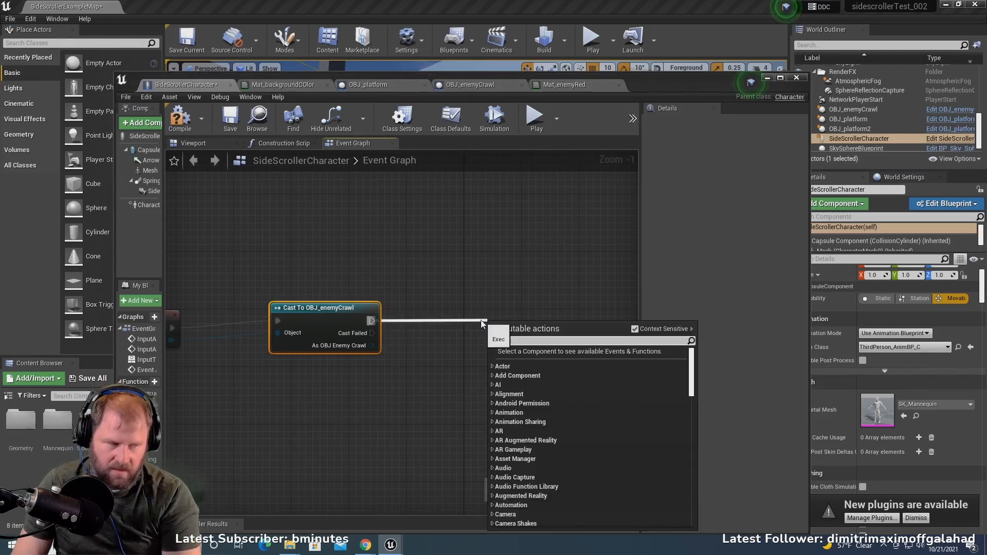
{"action": "type", "text": "open level"}
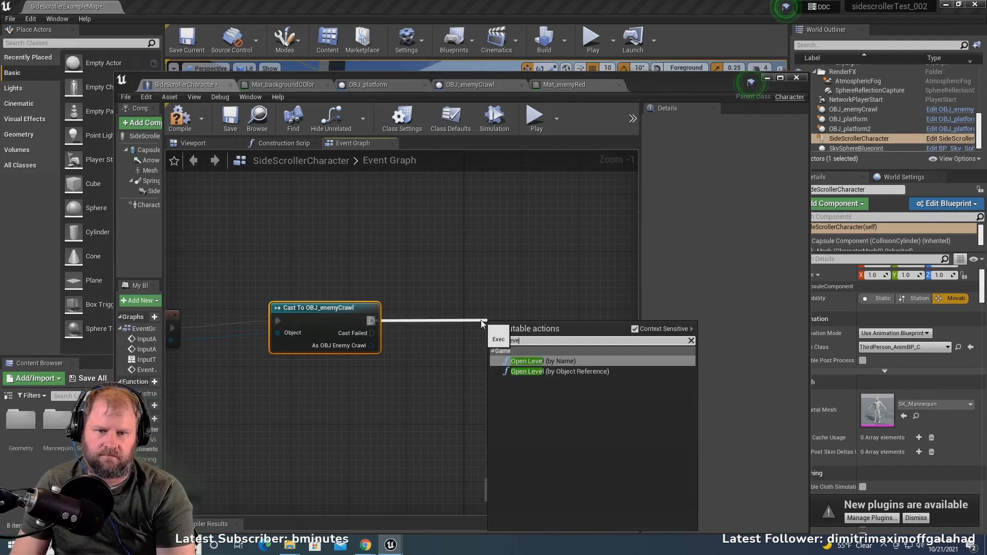
{"action": "left_click", "coordinate": [560, 362]}
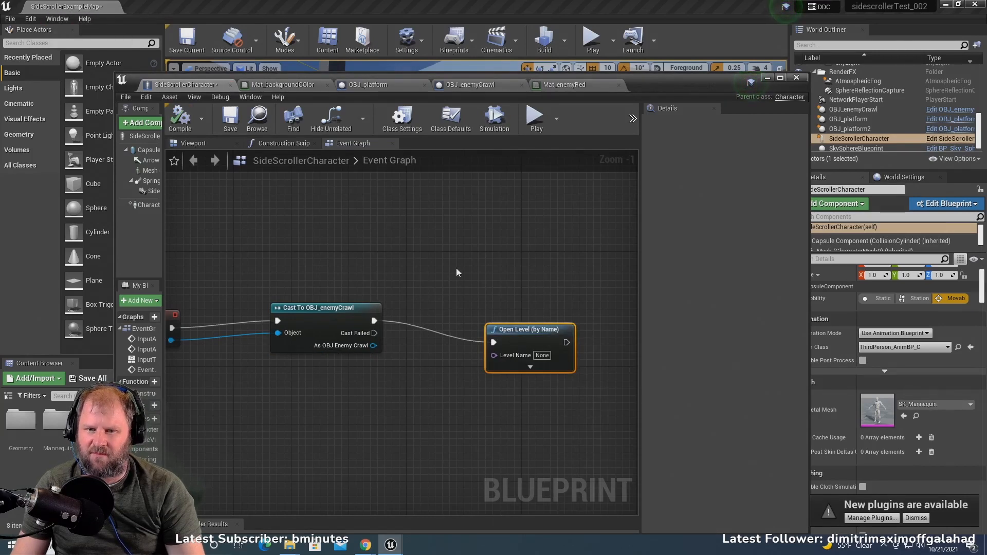
{"action": "left_click_drag", "start_coordinate": [519, 326], "coordinate": [504, 291]}
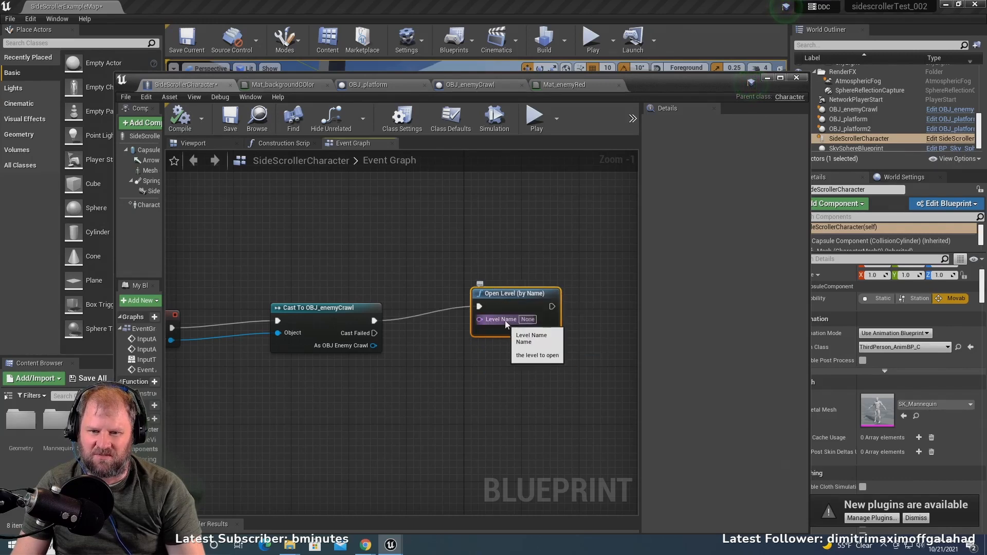
- Set the Open Level node's Level Name to SideScrollerExampleMap
{"action": "left_click", "coordinate": [527, 319]}
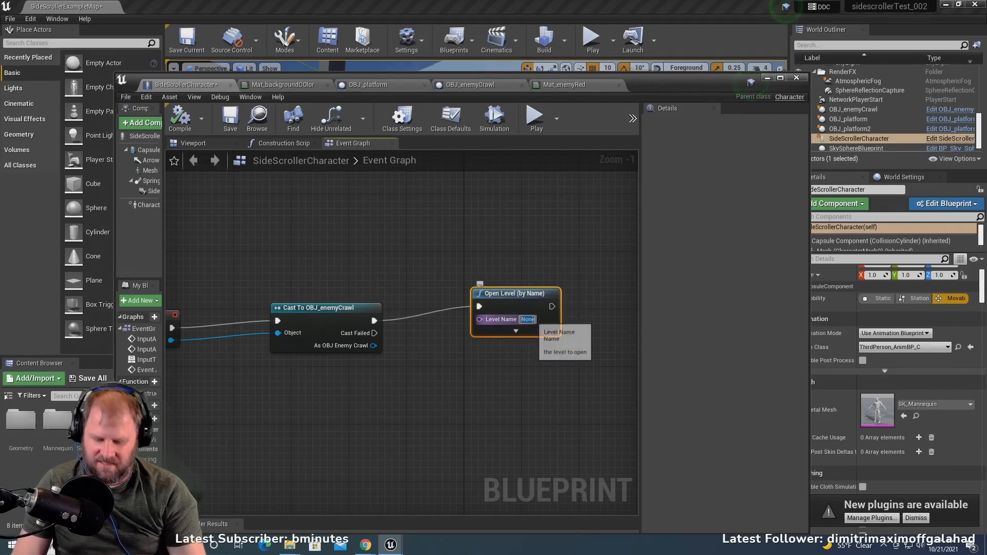
{"action": "type", "text": "Si"}
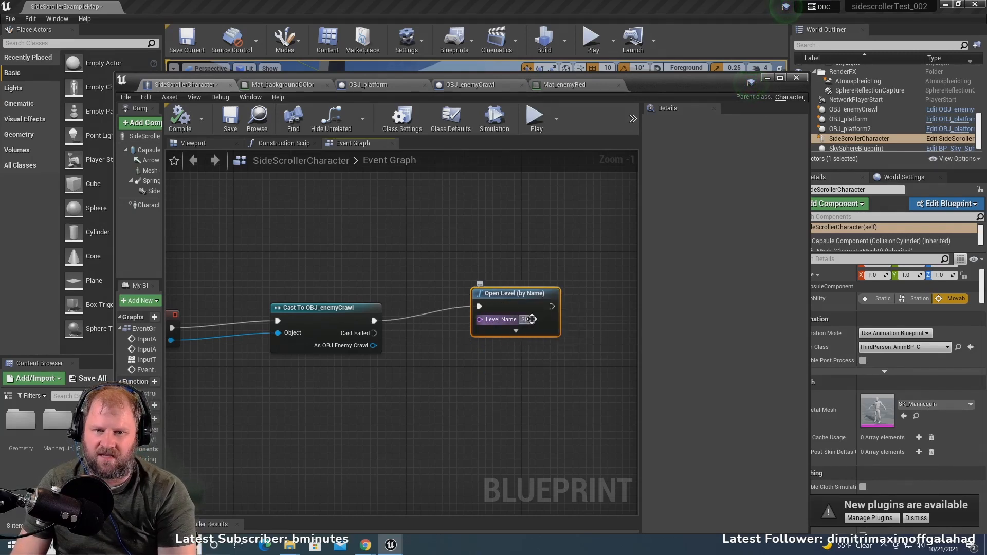
{"action": "type", "text": "deSc"}
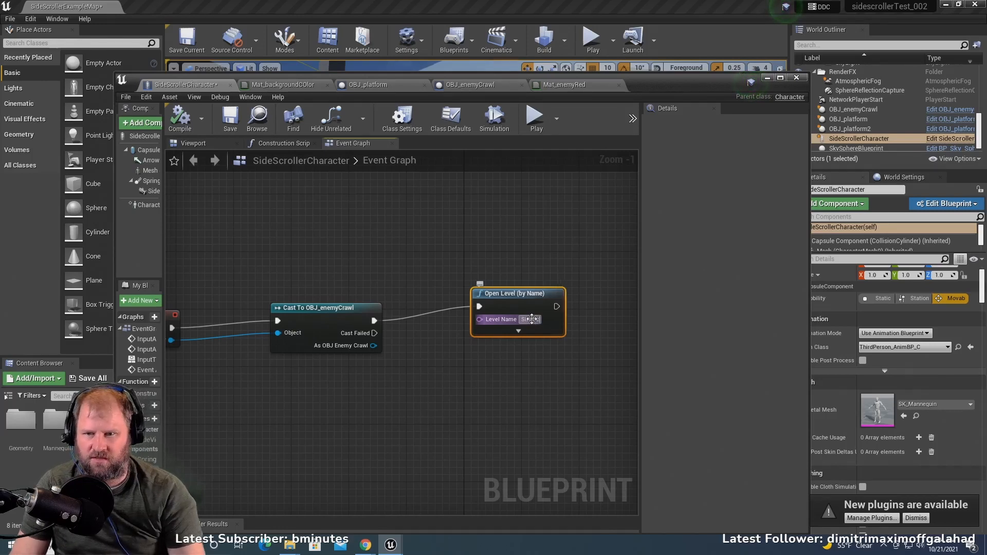
{"action": "left_click", "coordinate": [494, 396]}
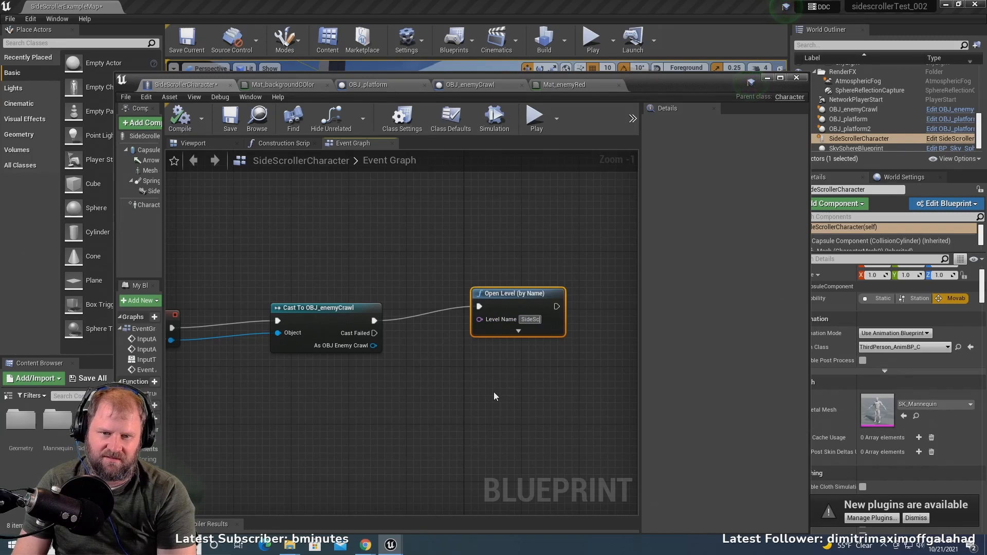
{"action": "type", "text": "rollerExa"}
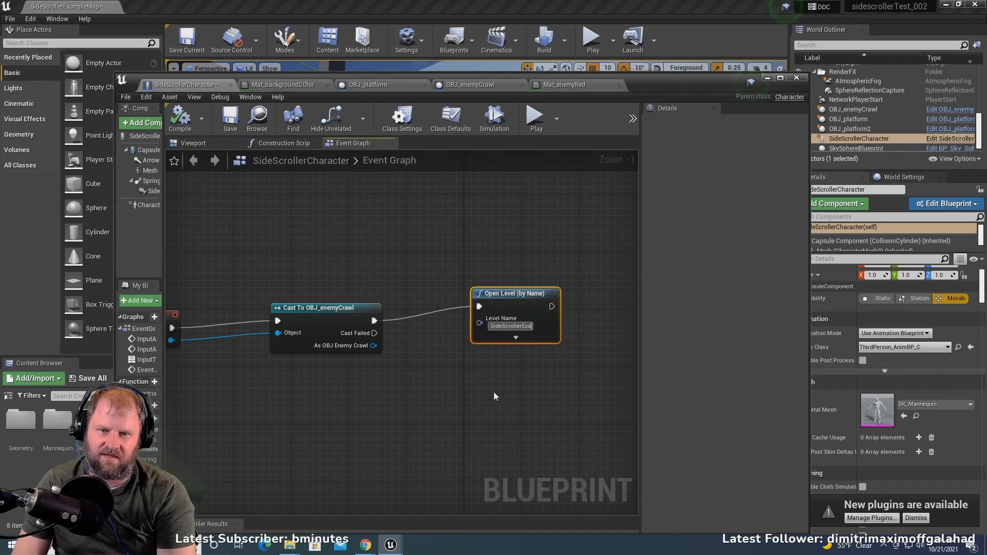
{"action": "type", "text": "mpleM"}
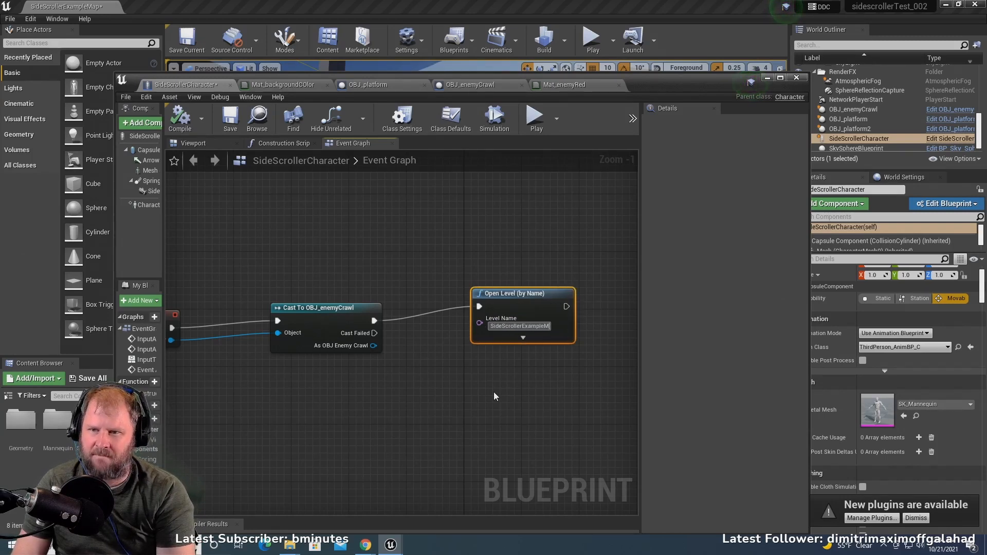
{"action": "type", "text": "ap"}
{"action": "key", "text": "Return"}
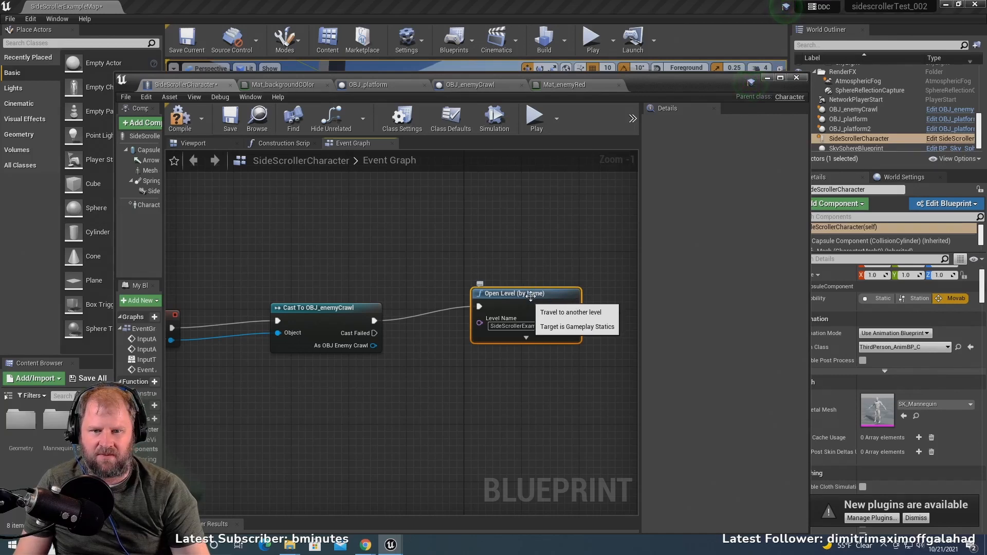
- Move the Open Level node closer to the cast node, and compile and save the SideScrollerCharacter blueprint
{"action": "left_click_drag", "start_coordinate": [530, 297], "coordinate": [499, 316]}
{"action": "right_click_drag", "start_coordinate": [434, 276], "coordinate": [493, 231]}
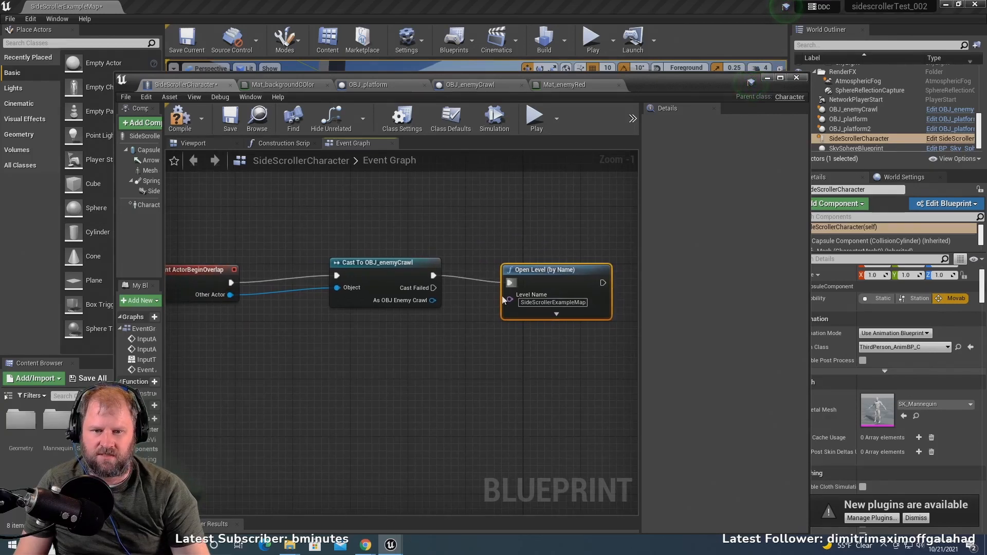
{"action": "left_click", "coordinate": [182, 120]}
{"action": "left_click", "coordinate": [230, 119]}
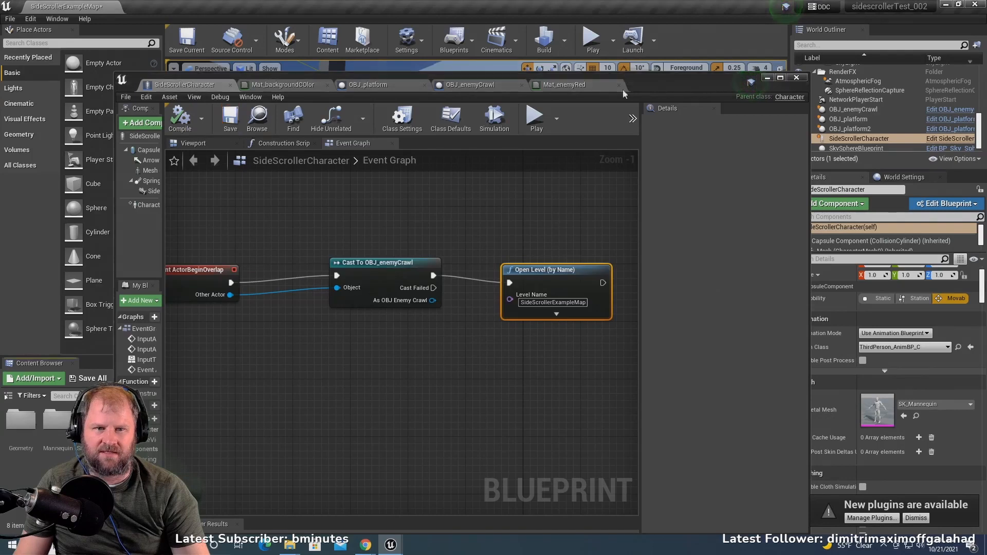
- Return to the level and play-test it by running the character toward the red enemy to check the overlap response
{"action": "left_click", "coordinate": [768, 77]}
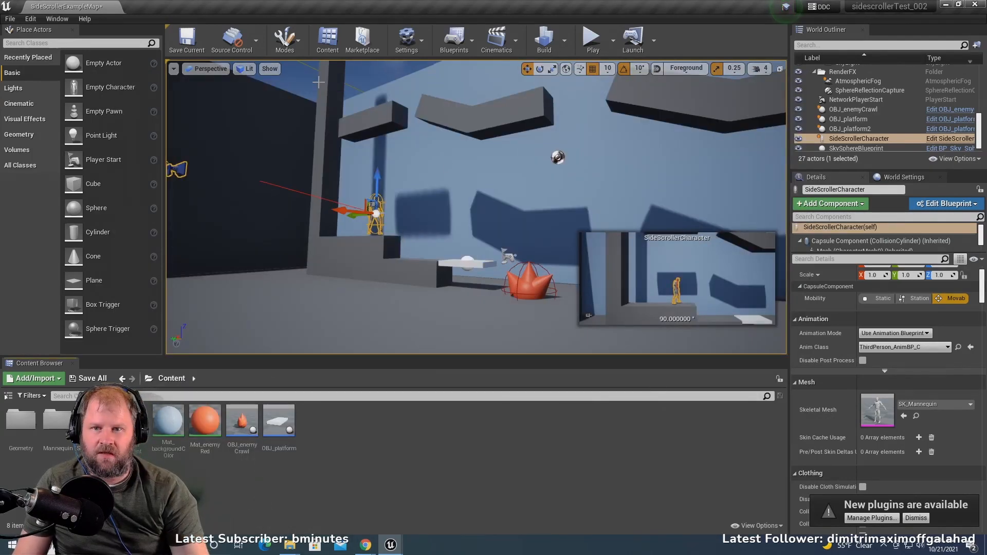
{"action": "left_click", "coordinate": [593, 39]}
{"action": "left_click", "coordinate": [456, 168]}
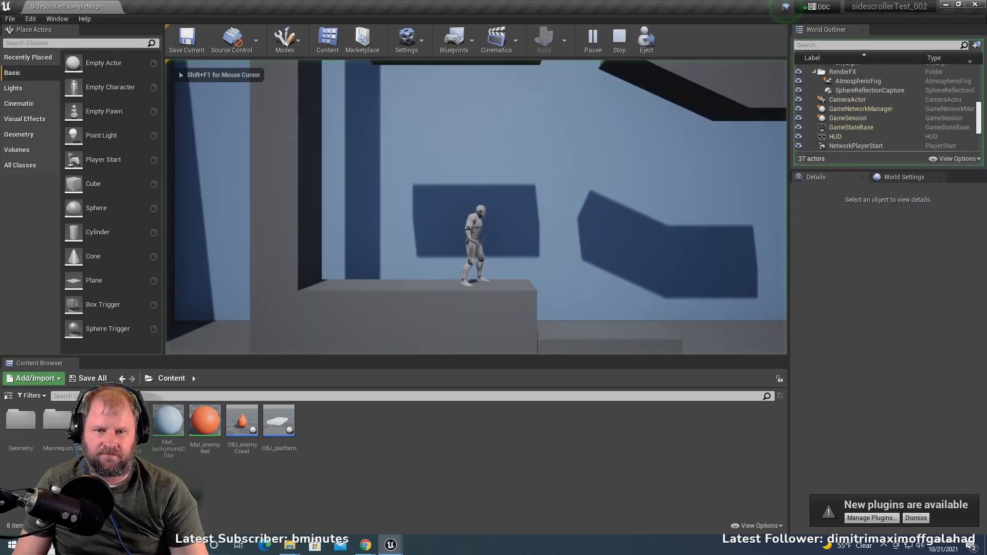
{"action": "key", "text": "d"}
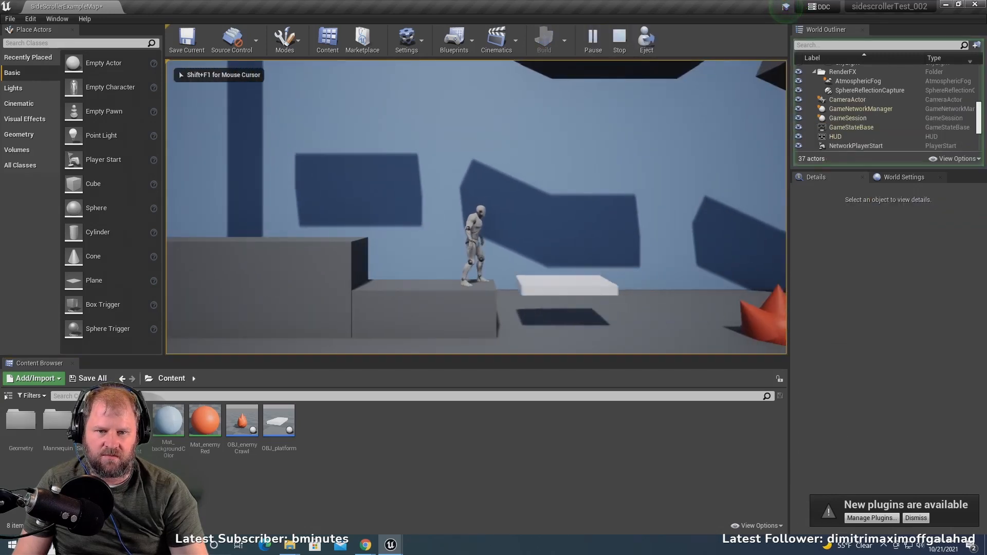
{"action": "key", "text": "d"}
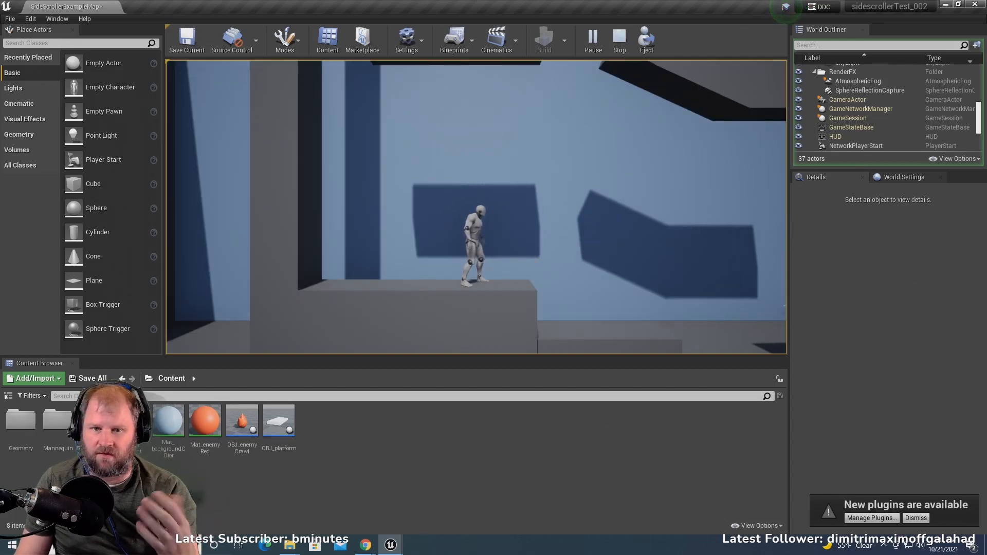
{"action": "key", "text": "d"}
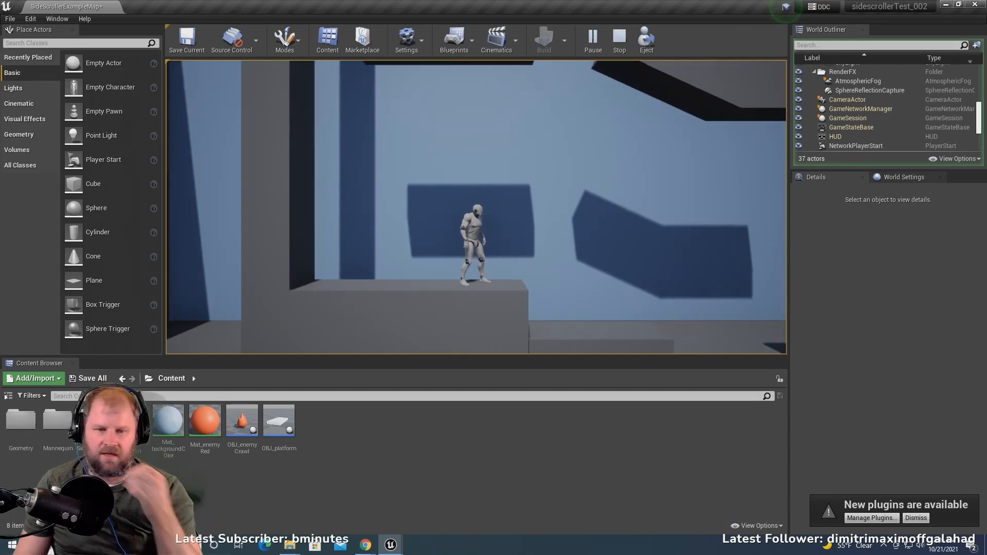
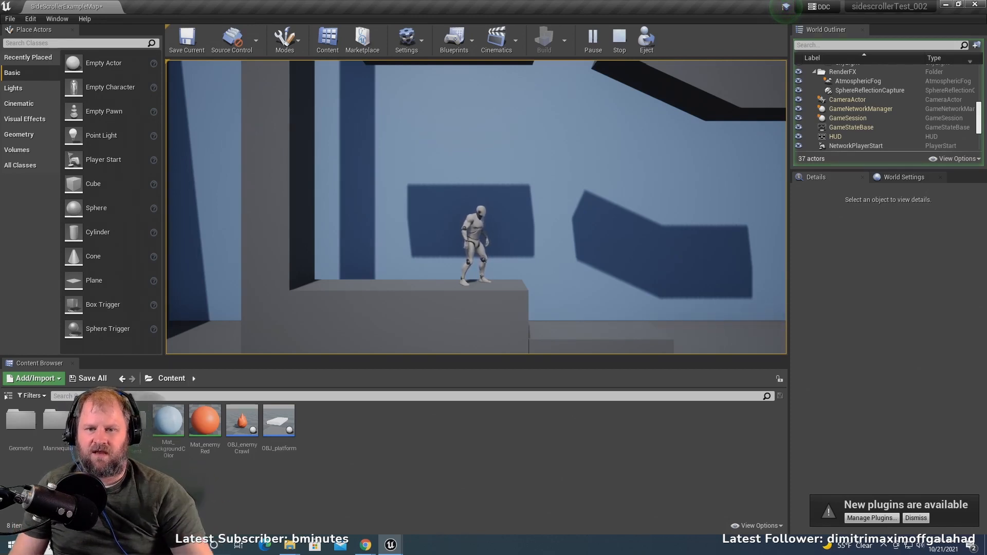
- Stop the play-test and open the SideScrollerCharacter blueprint for editing
{"action": "key", "text": "a"}
{"action": "key", "text": "Escape"}
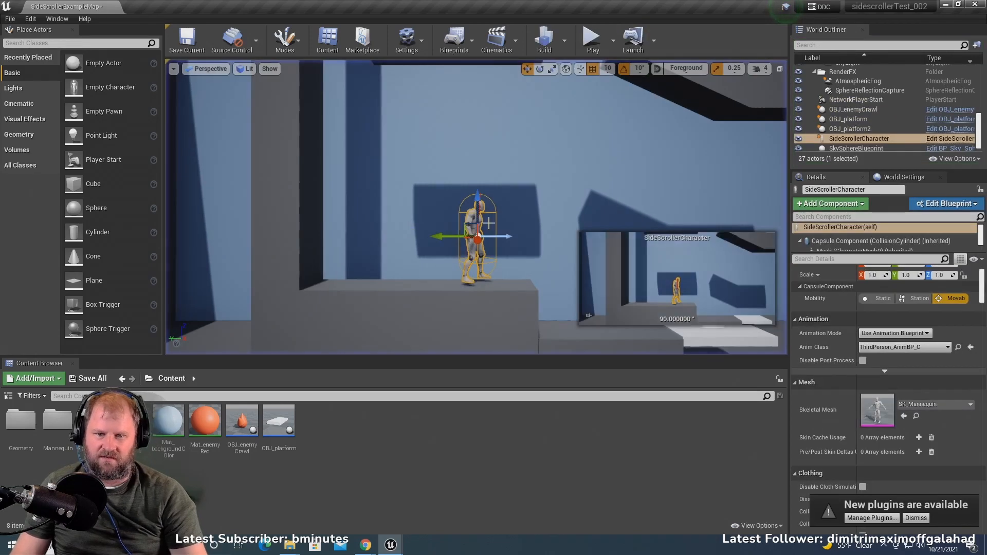
{"action": "scroll", "coordinate": [513, 251], "scroll_direction": "down", "scroll_amount": 3}
{"action": "scroll", "coordinate": [507, 239], "scroll_direction": "down", "scroll_amount": 5}
{"action": "middle_click_drag", "start_coordinate": [506, 239], "coordinate": [730, 272]}
{"action": "scroll", "coordinate": [477, 250], "scroll_direction": "up", "scroll_amount": 3}
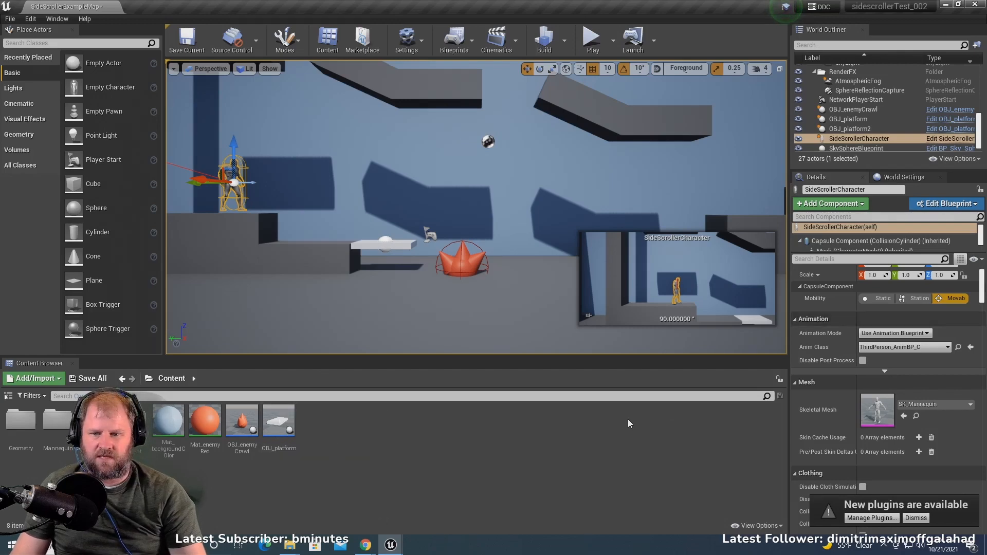
{"action": "left_click", "coordinate": [951, 138]}
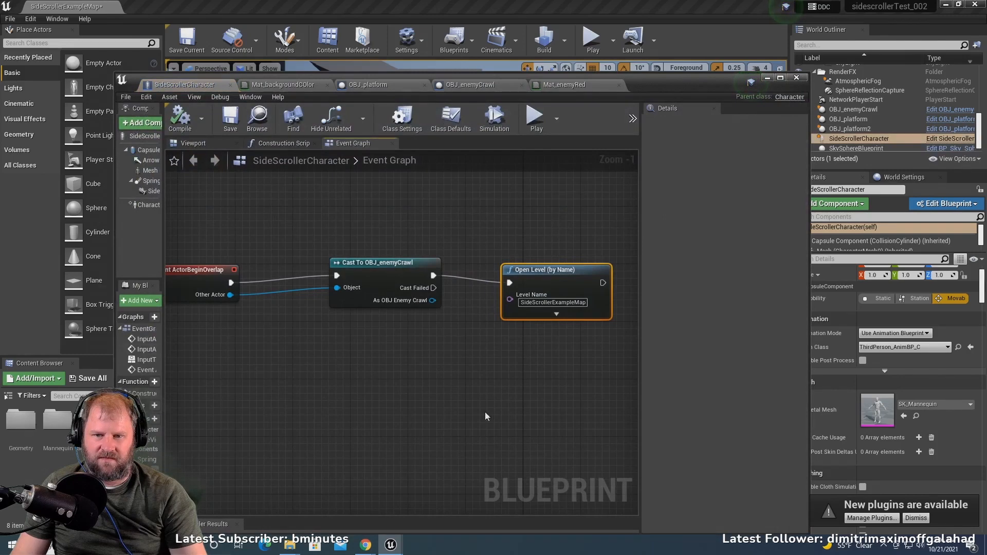
- Disconnect the Open Level node from the OBJ_enemyCrawl cast and move it away, shifting the ActorBeginOverlap event slightly
{"action": "left_click_drag", "start_coordinate": [203, 279], "coordinate": [217, 264]}
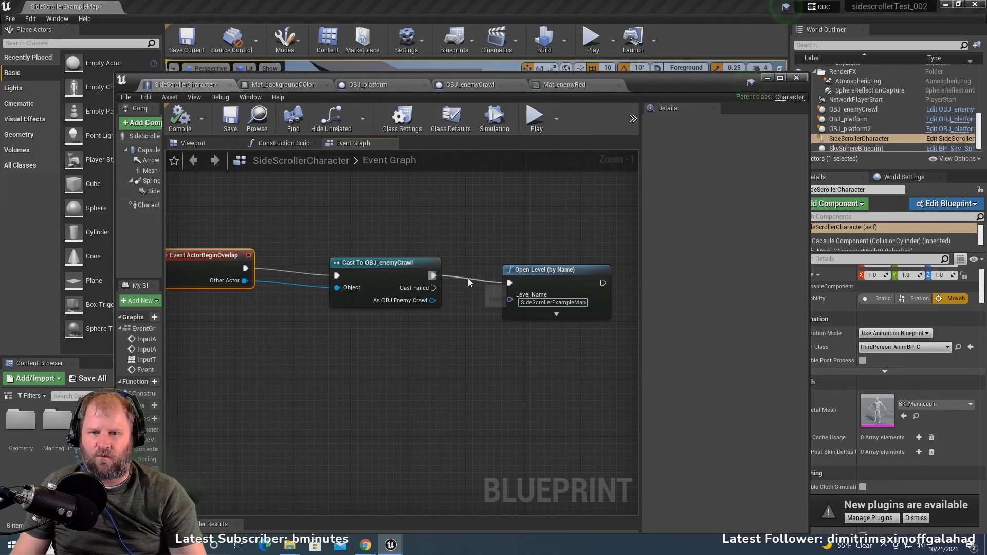
{"action": "right_click_drag", "start_coordinate": [492, 269], "coordinate": [390, 256]}
{"action": "left_click_drag", "start_coordinate": [437, 267], "coordinate": [544, 234]}
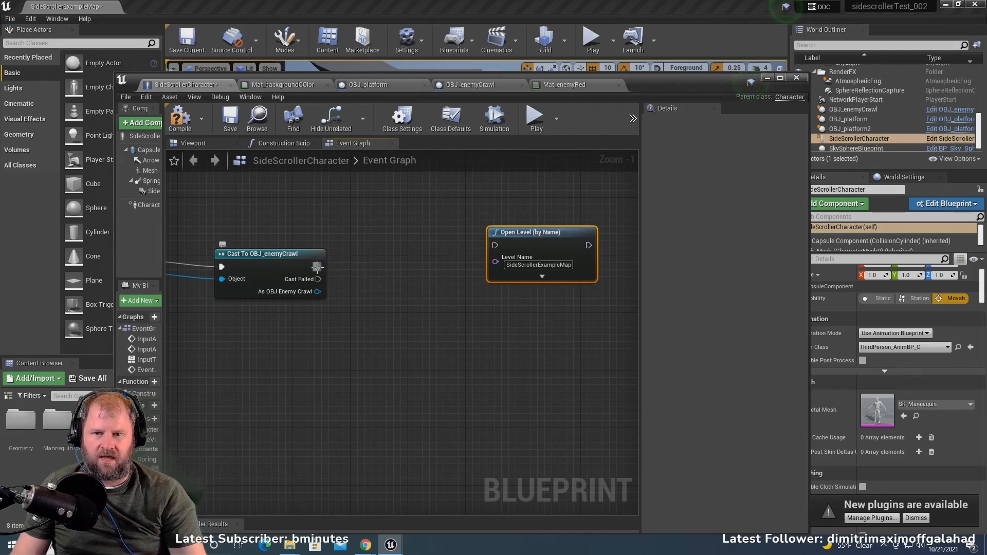
- Add a Spawn Emitter at Location node run by the successful output of the OBJ_enemyCrawl cast, and move the Open Level node clear of it
{"action": "scroll", "coordinate": [372, 261], "scroll_direction": "down", "scroll_amount": 2}
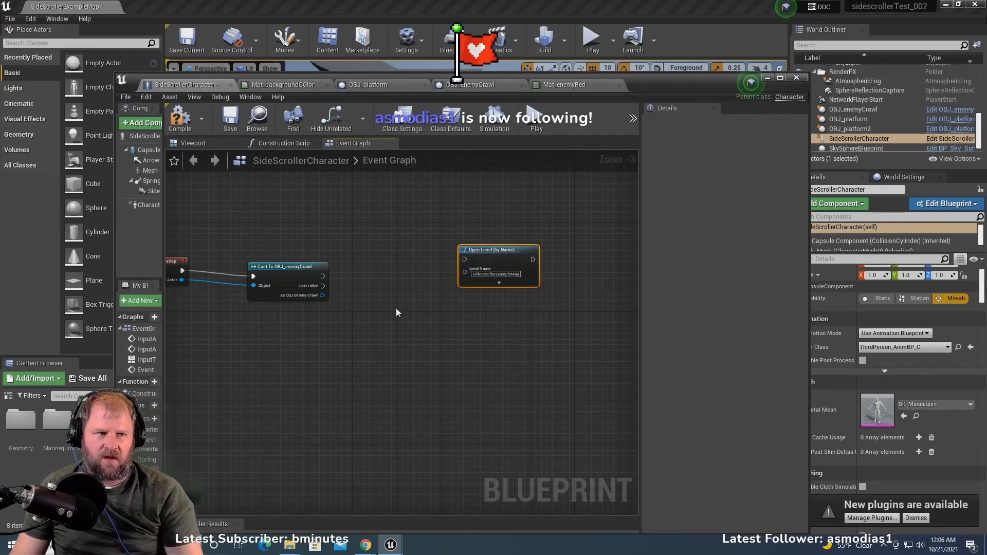
{"action": "left_click_drag", "start_coordinate": [322, 277], "coordinate": [390, 236]}
{"action": "type", "text": "spawn em"}
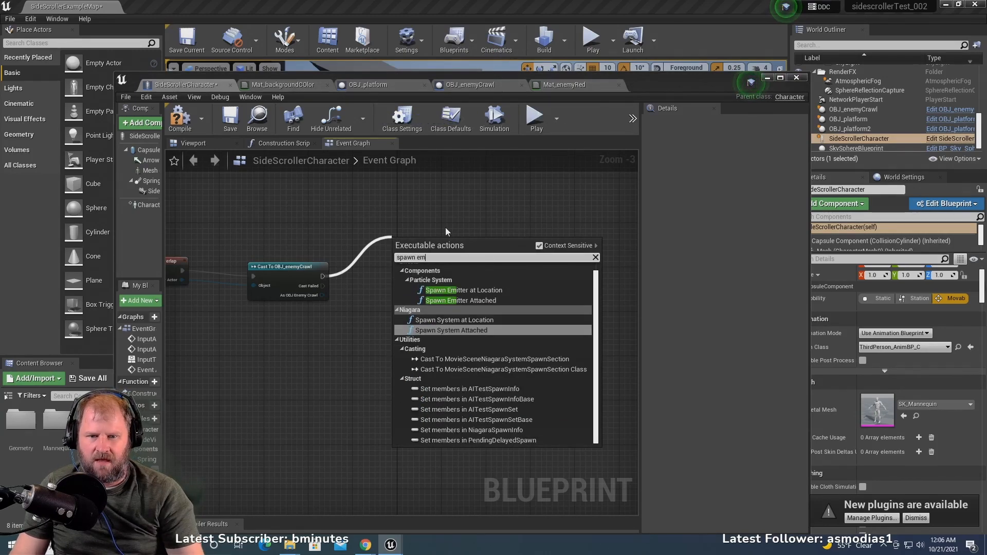
{"action": "left_click", "coordinate": [491, 290]}
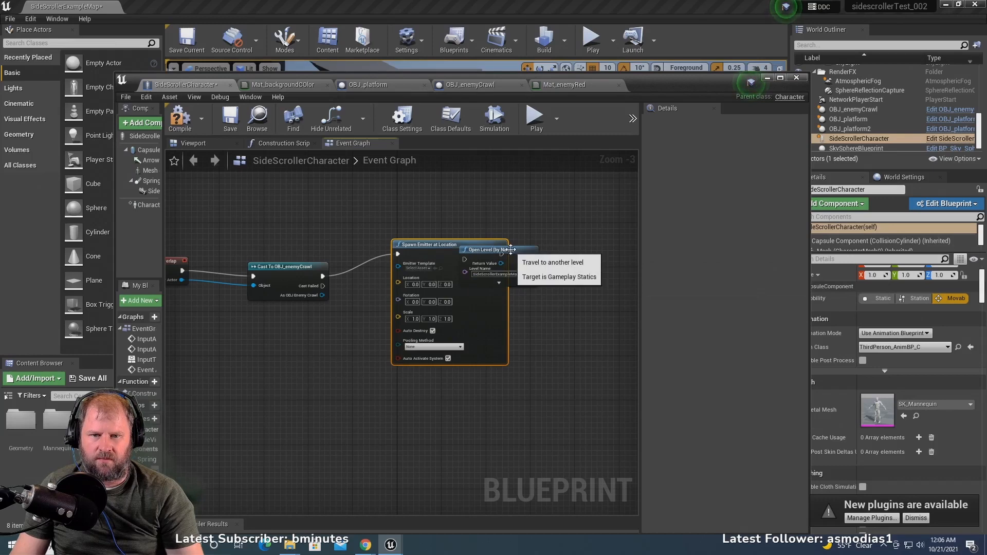
{"action": "left_click_drag", "start_coordinate": [508, 248], "coordinate": [601, 231]}
{"action": "right_click_drag", "start_coordinate": [471, 216], "coordinate": [540, 189]}
{"action": "scroll", "coordinate": [402, 315], "scroll_direction": "up", "scroll_amount": 3}
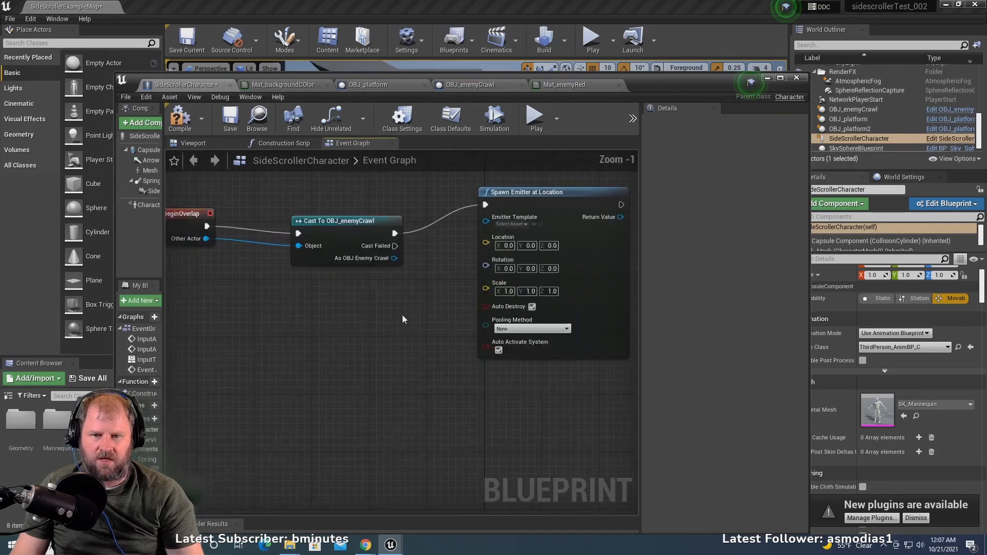
- Feed the Spawn Emitter's Location from a new GetActorLocation node, placed below the cast node
{"action": "left_click_drag", "start_coordinate": [497, 232], "coordinate": [340, 343]}
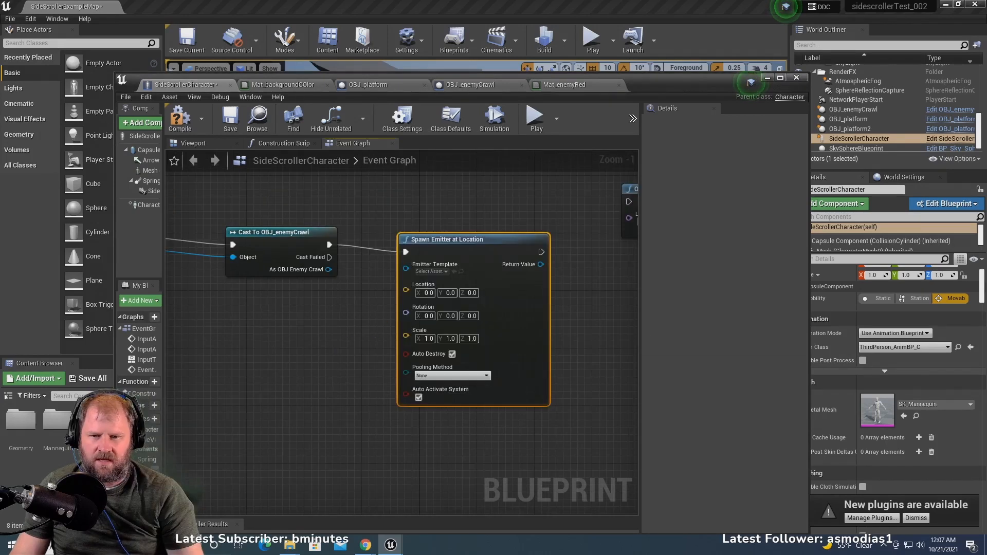
{"action": "right_click_drag", "start_coordinate": [275, 350], "coordinate": [361, 334]}
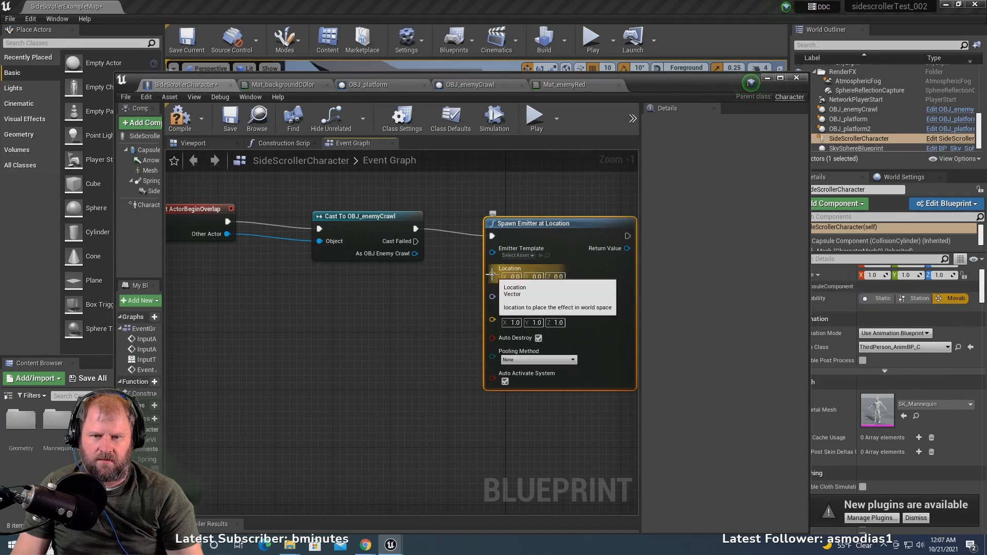
{"action": "left_click_drag", "start_coordinate": [491, 274], "coordinate": [394, 300]}
{"action": "type", "text": "get"}
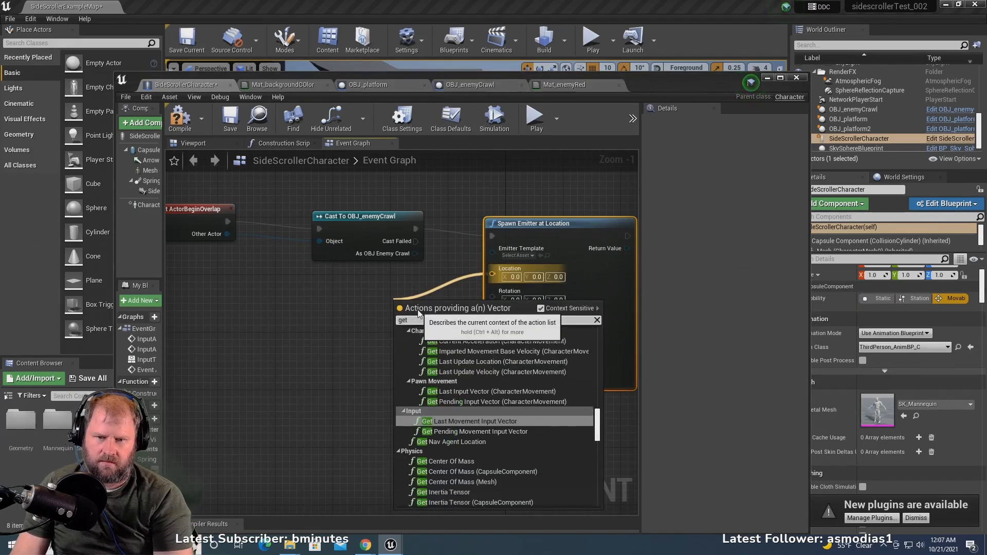
{"action": "type", "text": " actor"}
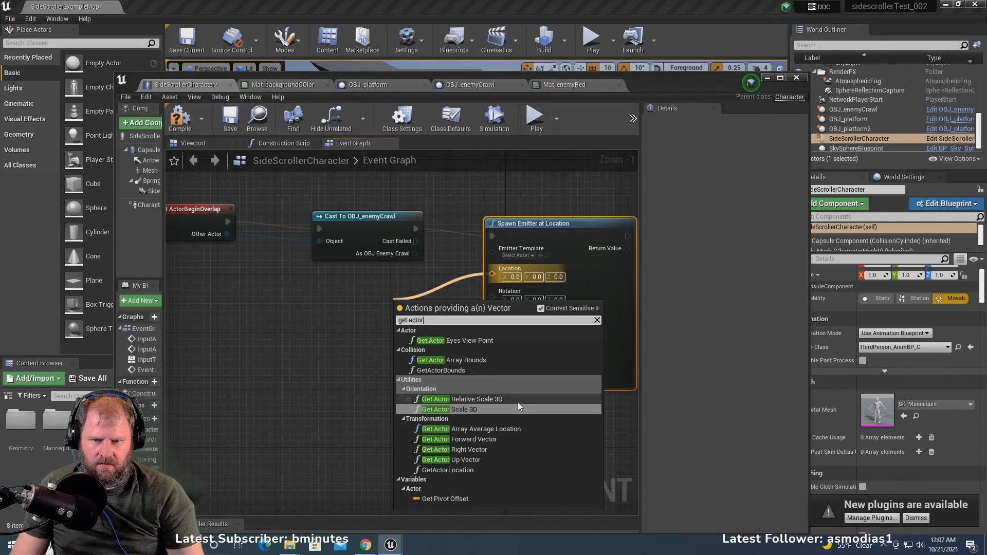
{"action": "left_click", "coordinate": [462, 473]}
{"action": "left_click_drag", "start_coordinate": [455, 308], "coordinate": [304, 385]}
{"action": "scroll", "coordinate": [371, 276], "scroll_direction": "down", "scroll_amount": 2}
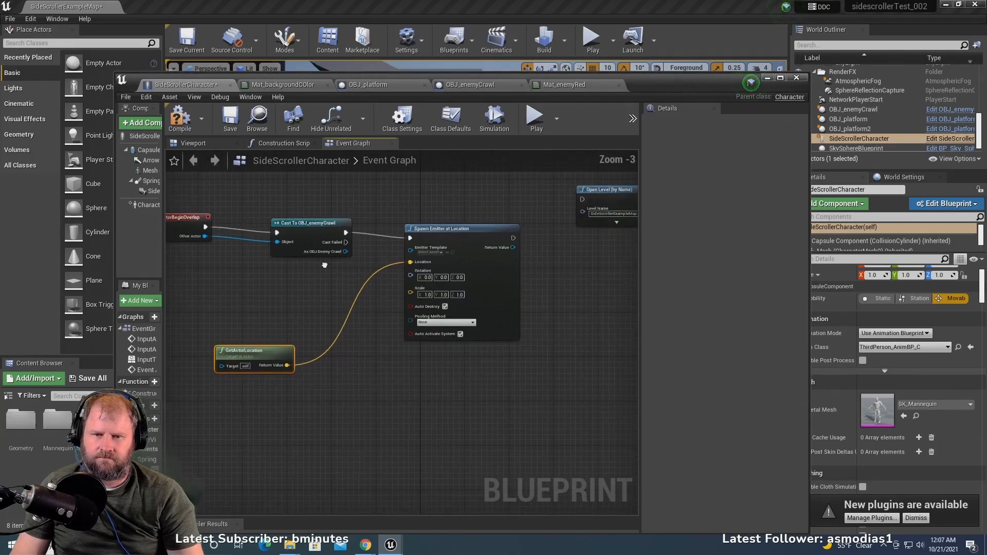
- Set the Spawn Emitter node's Emitter Template to P_Explosion
{"action": "scroll", "coordinate": [438, 321], "scroll_direction": "up", "scroll_amount": 3}
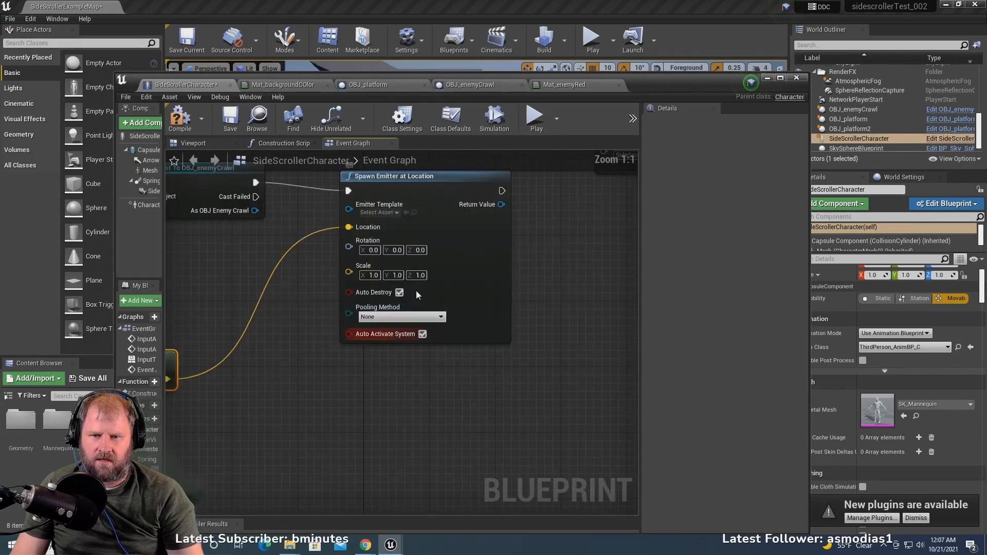
{"action": "left_click", "coordinate": [378, 213]}
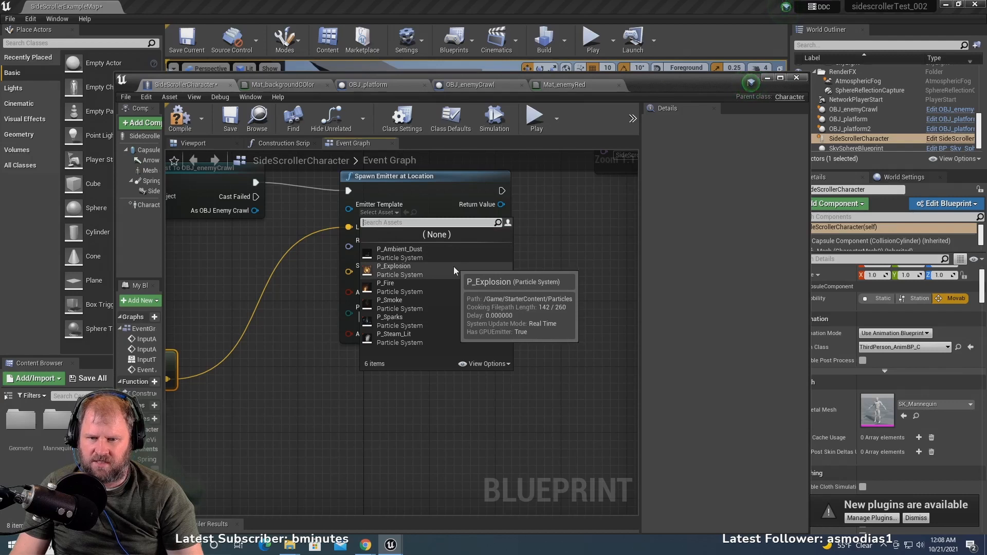
{"action": "left_click", "coordinate": [437, 270]}
- Add a Spawn Sound 2D node run by the Spawn Emitter node's execution output, placed below it
{"action": "scroll", "coordinate": [526, 281], "scroll_direction": "down", "scroll_amount": 4}
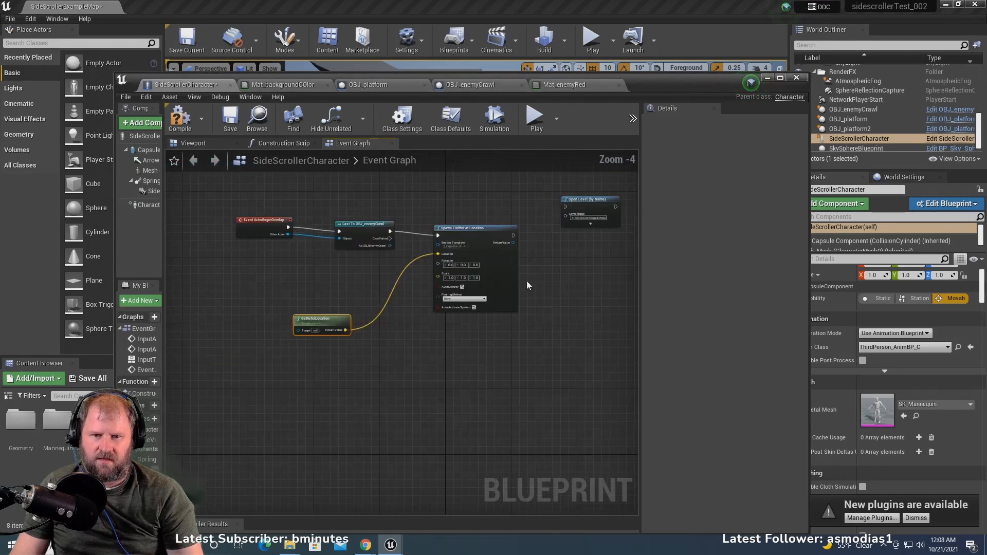
{"action": "scroll", "coordinate": [556, 285], "scroll_direction": "up", "scroll_amount": 2}
{"action": "right_click_drag", "start_coordinate": [555, 285], "coordinate": [481, 287]}
{"action": "scroll", "coordinate": [436, 242], "scroll_direction": "down", "scroll_amount": 2}
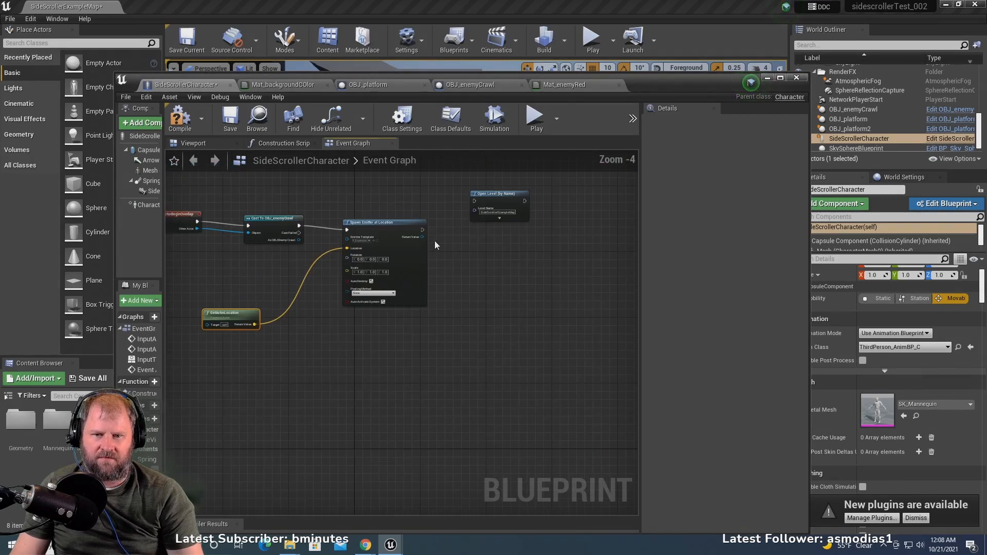
{"action": "left_click_drag", "start_coordinate": [423, 230], "coordinate": [393, 359]}
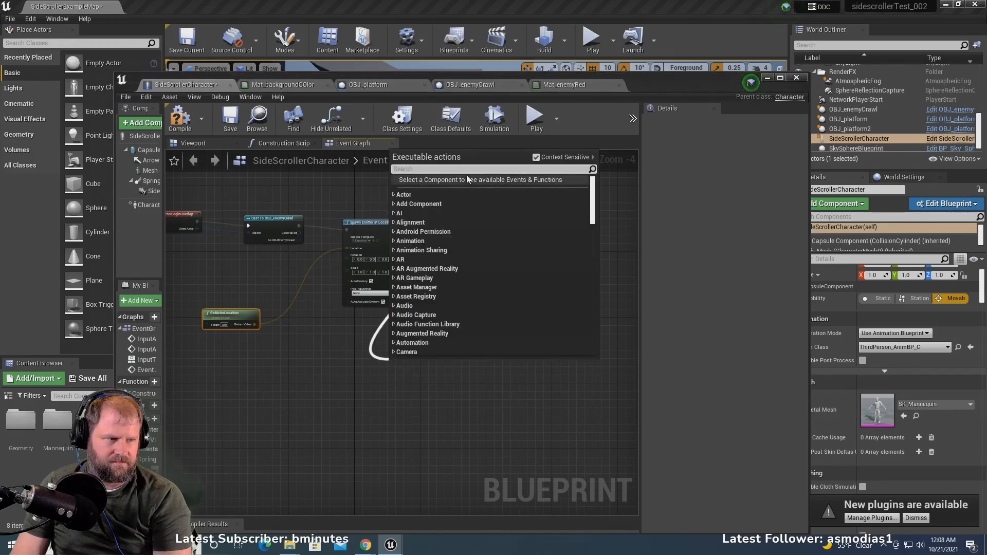
{"action": "type", "text": "spaw"}
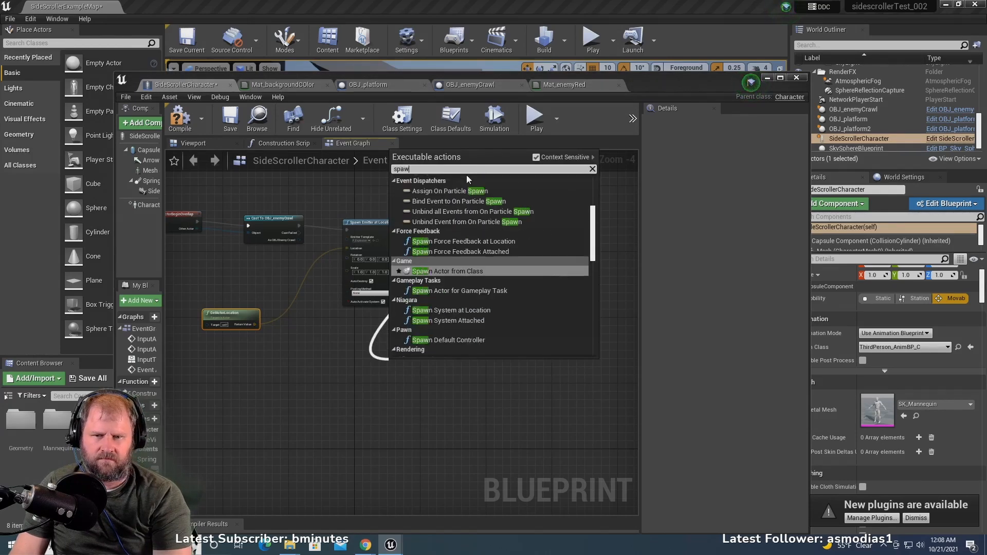
{"action": "type", "text": "n s"}
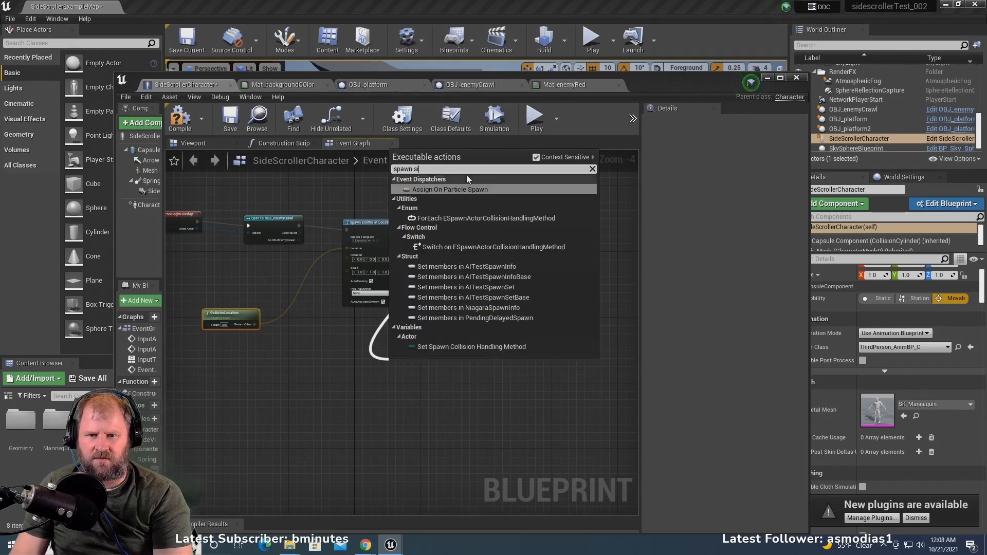
{"action": "type", "text": "ound"}
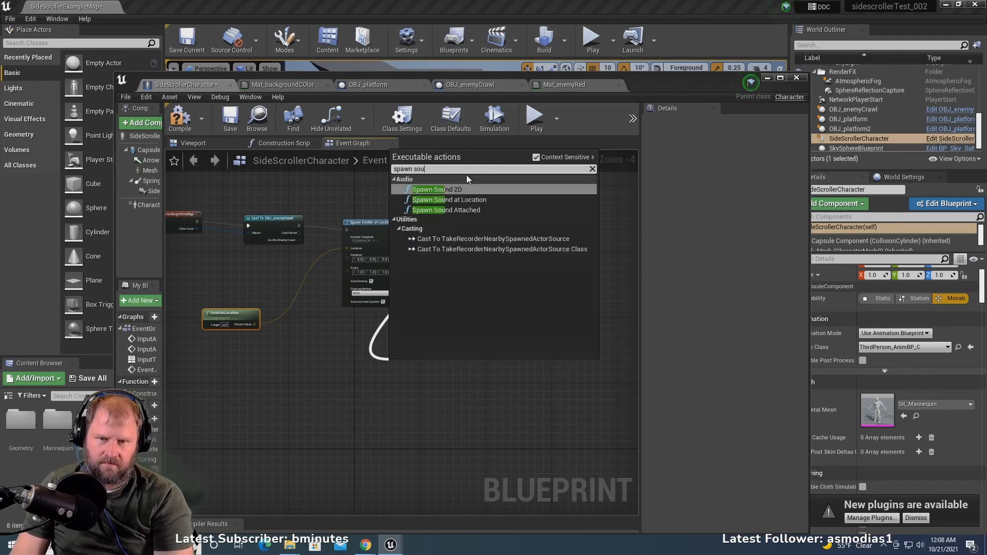
{"action": "left_click", "coordinate": [459, 190]}
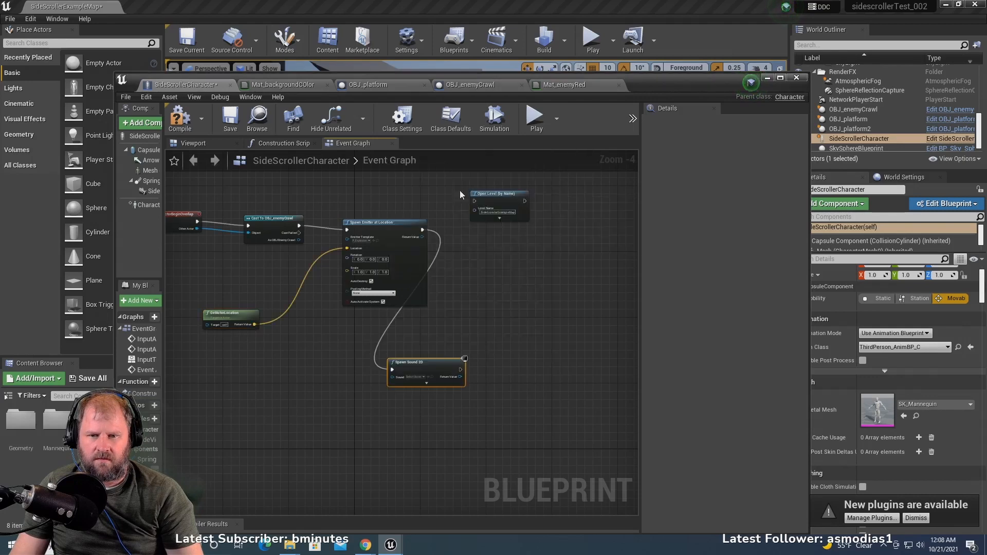
- Set the Spawn Sound 2D node's Sound to the Explosion01 sound wave
{"action": "scroll", "coordinate": [405, 367], "scroll_direction": "up", "scroll_amount": 4}
{"action": "left_click", "coordinate": [414, 395]}
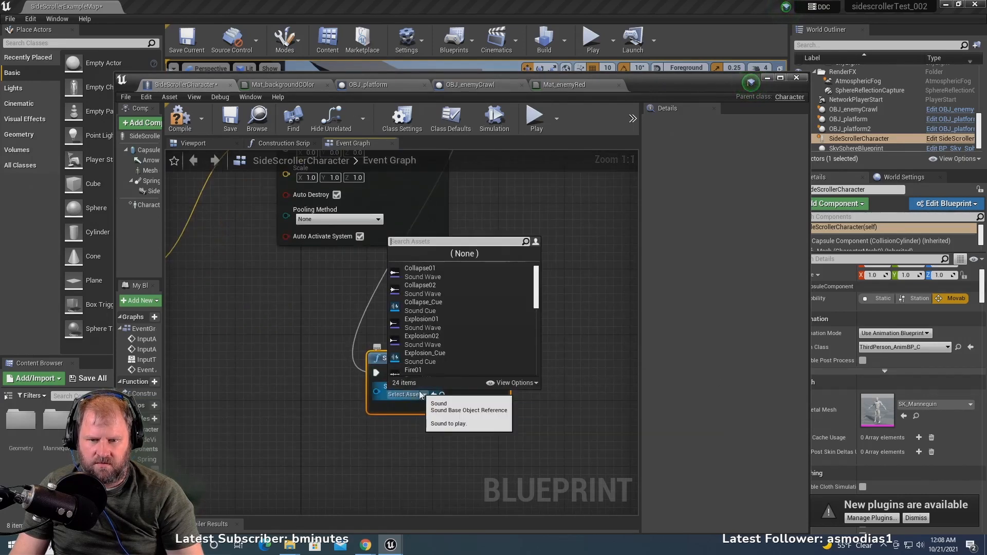
{"action": "left_click", "coordinate": [442, 319]}
{"action": "scroll", "coordinate": [517, 315], "scroll_direction": "down", "scroll_amount": 2}
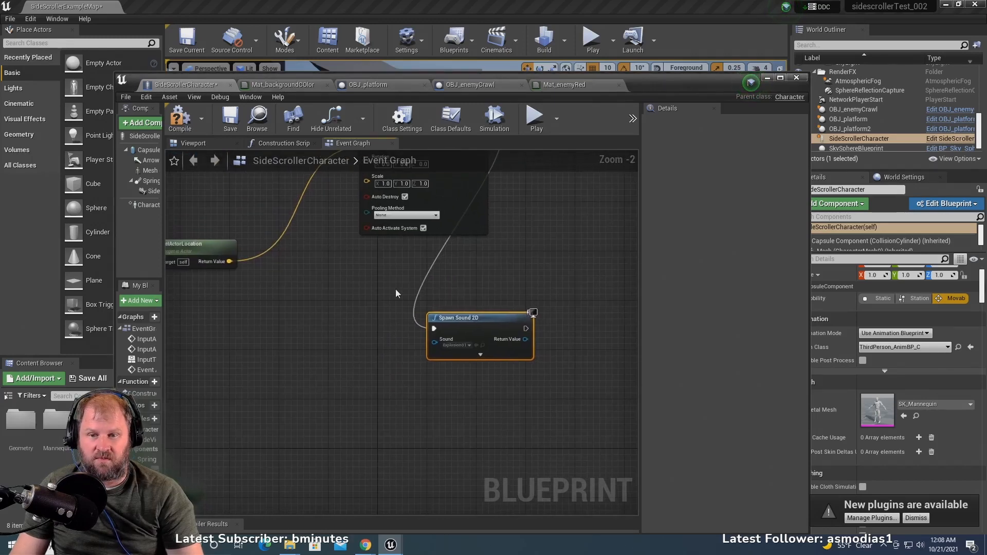
{"action": "right_click_drag", "start_coordinate": [317, 290], "coordinate": [315, 325]}
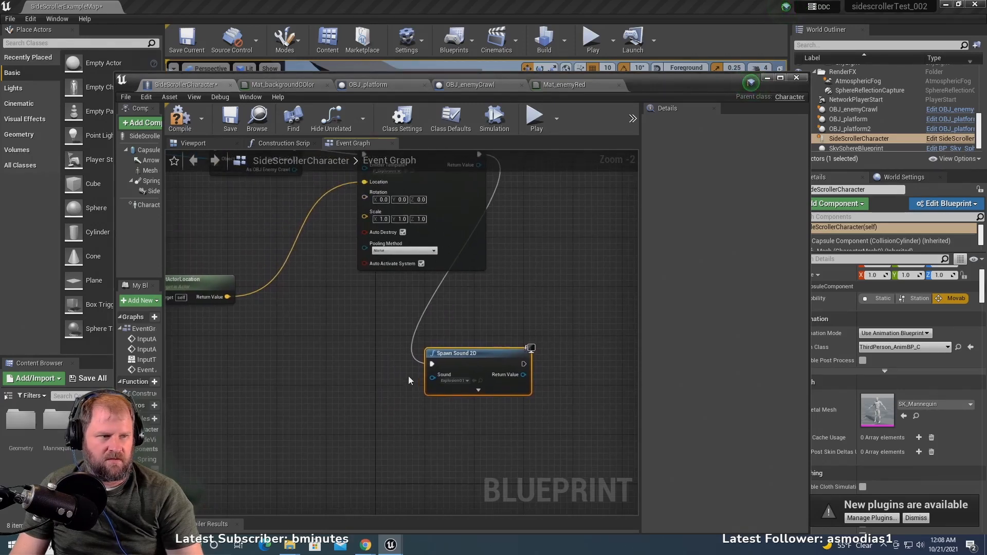
- Expand the Spawn Sound 2D node to check its extra options, and delete the node
{"action": "left_click", "coordinate": [479, 391]}
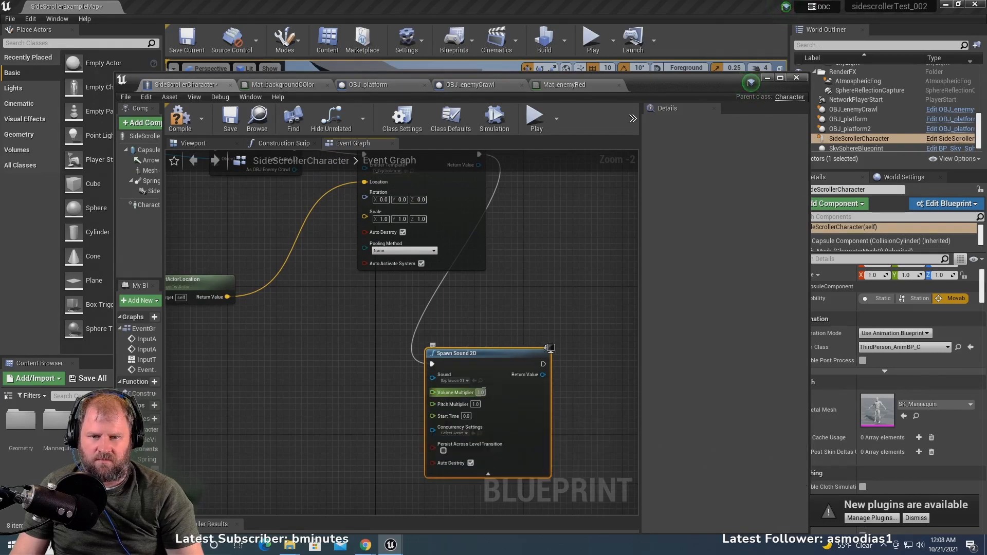
{"action": "scroll", "coordinate": [560, 445], "scroll_direction": "up", "scroll_amount": 2}
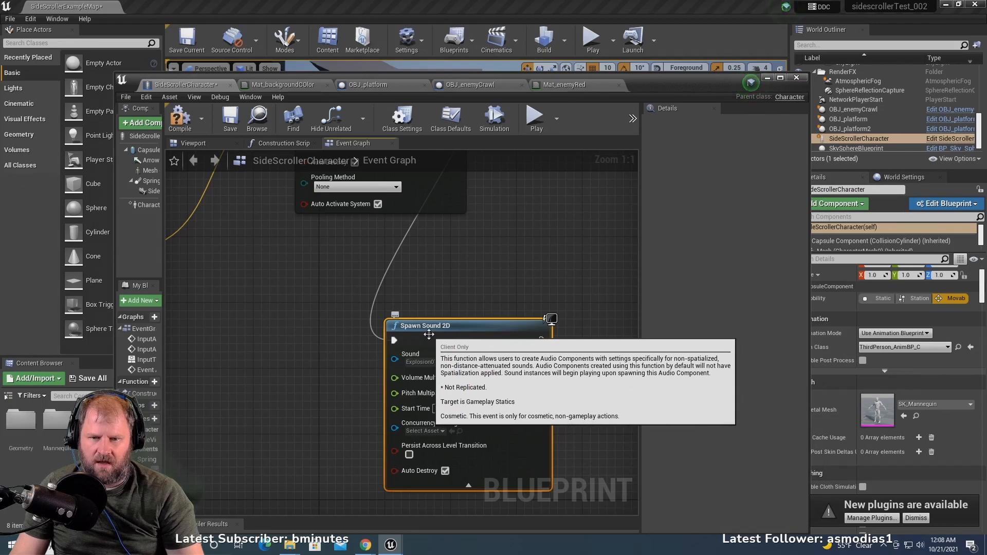
{"action": "scroll", "coordinate": [435, 331], "scroll_direction": "down", "scroll_amount": 2}
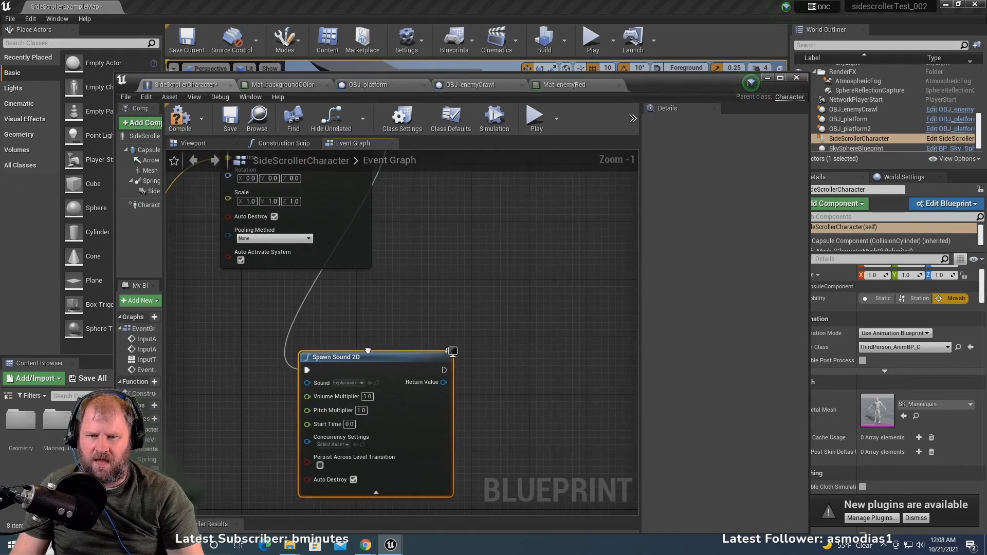
{"action": "key", "text": "Delete"}
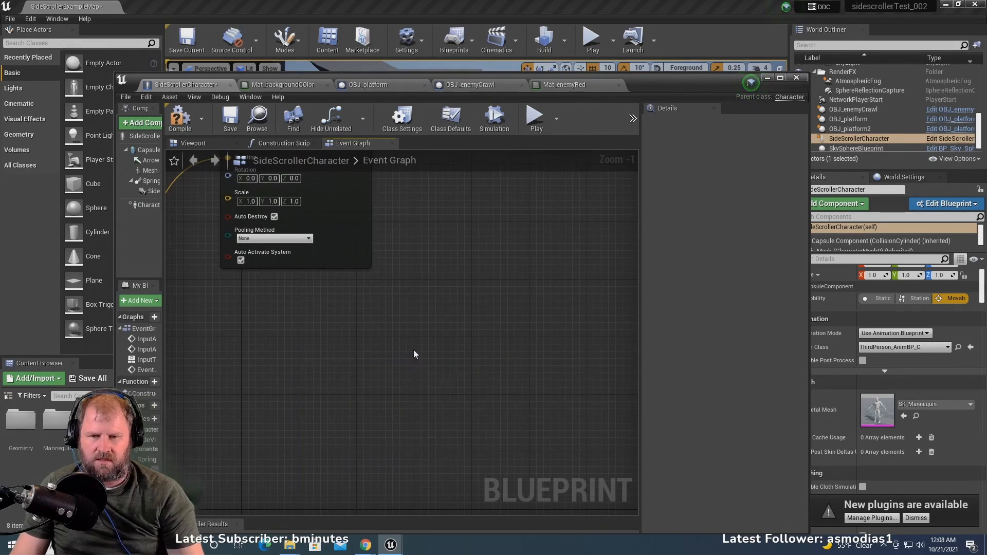
- Add a Spawn Sound at Location node run by the Spawn Emitter node's execution output, placed below it
{"action": "scroll", "coordinate": [412, 334], "scroll_direction": "down", "scroll_amount": 2}
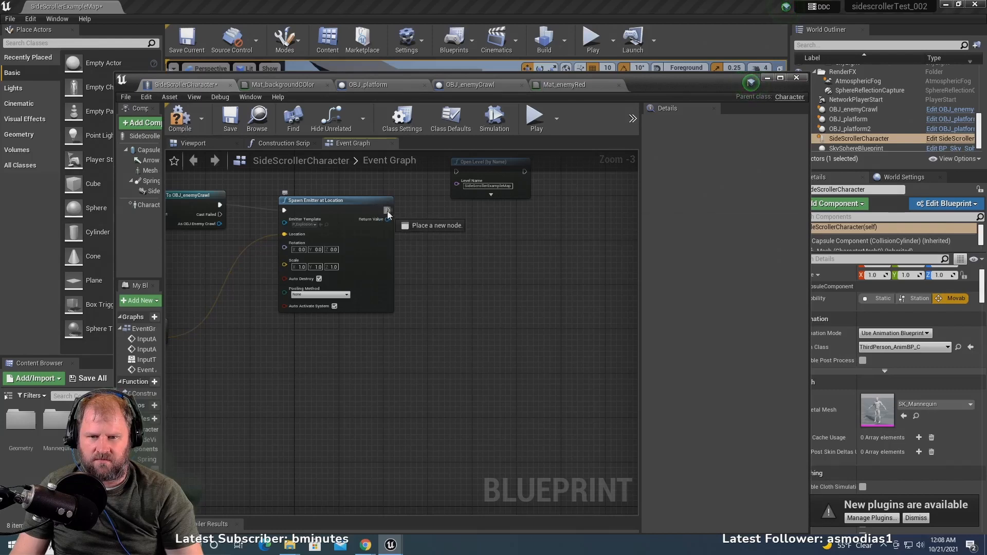
{"action": "left_click_drag", "start_coordinate": [388, 211], "coordinate": [401, 374]}
{"action": "type", "text": "s"}
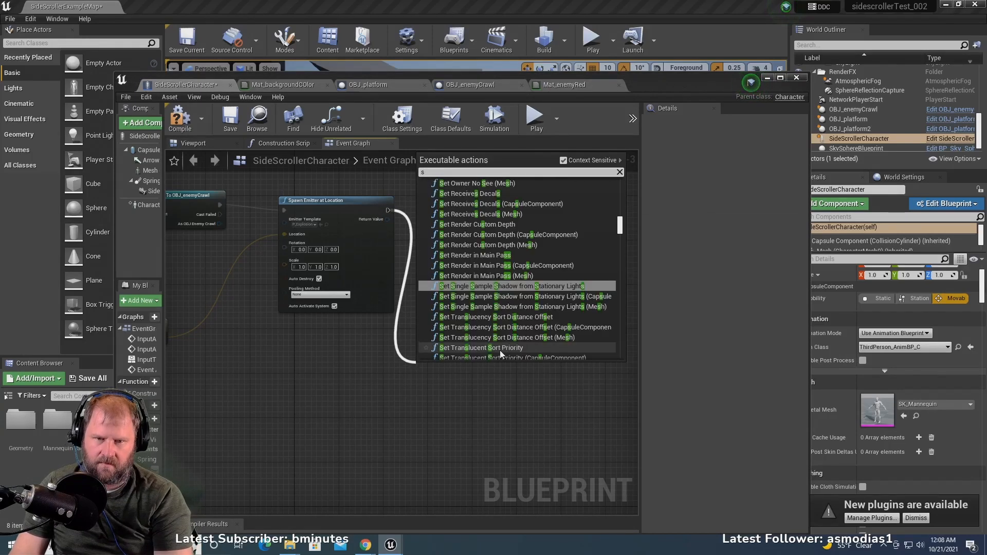
{"action": "type", "text": "pawn sound"}
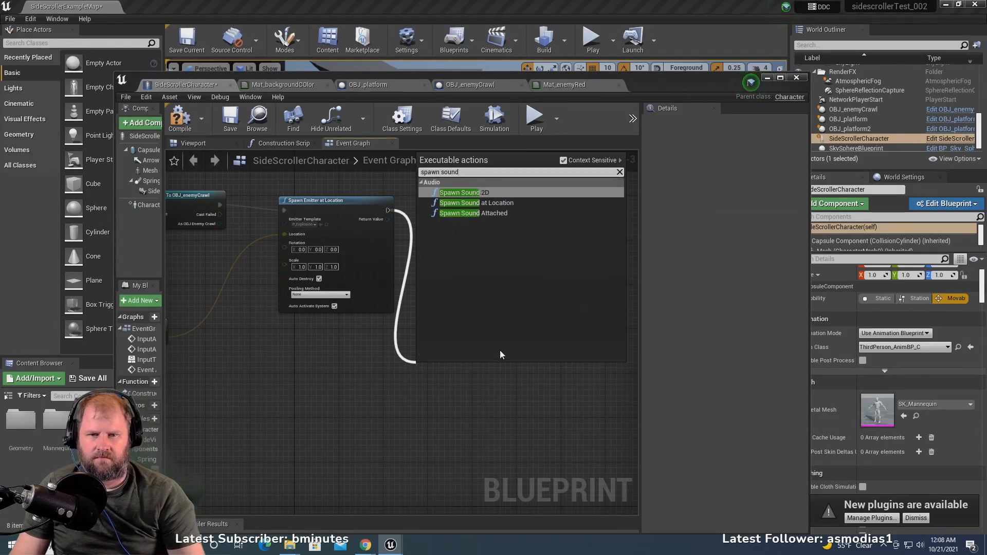
{"action": "left_click", "coordinate": [477, 203]}
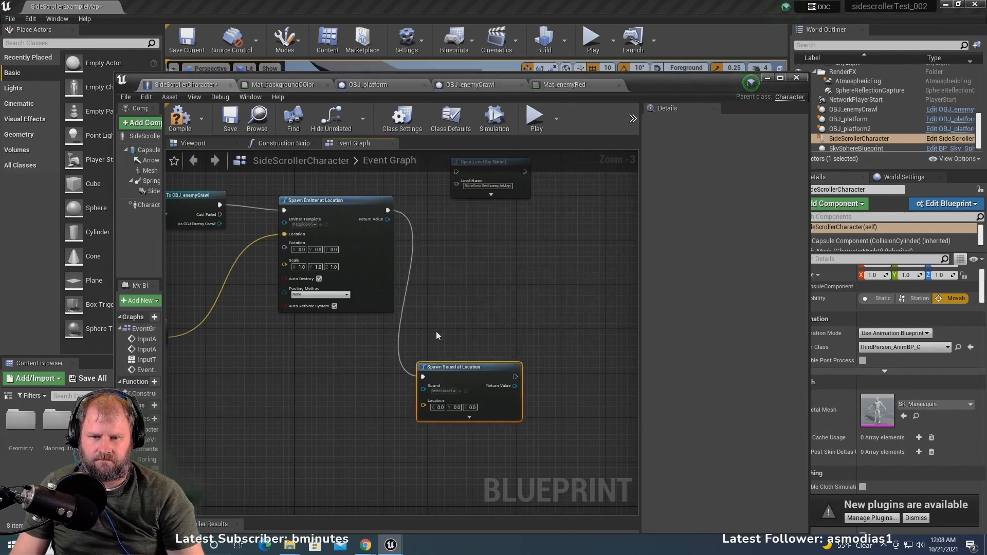
{"action": "right_click_drag", "start_coordinate": [436, 331], "coordinate": [570, 317]}
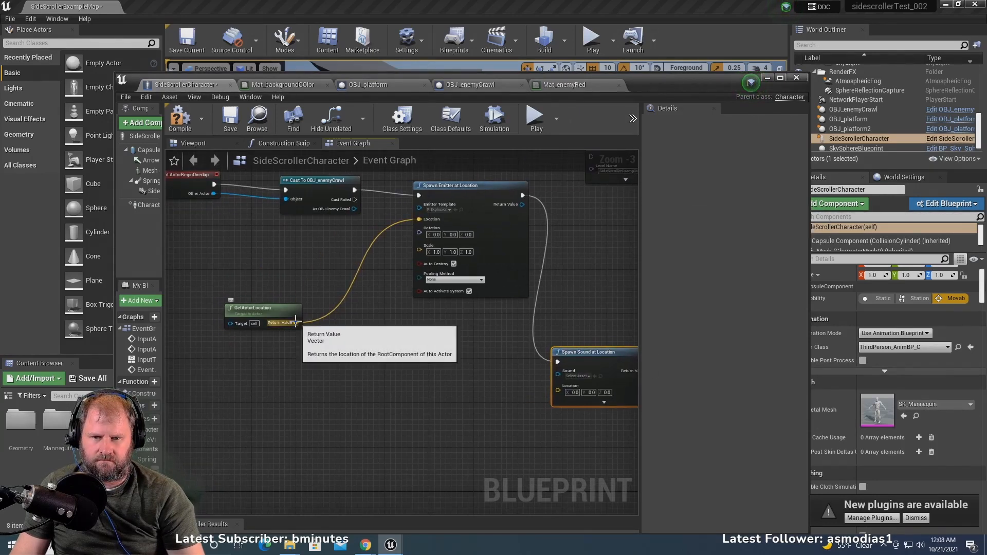
- Feed GetActorLocation's Return Value into the Spawn Sound at Location node's Location, shift the Open Level node aside, and compile the blueprint
{"action": "left_click_drag", "start_coordinate": [297, 323], "coordinate": [558, 386]}
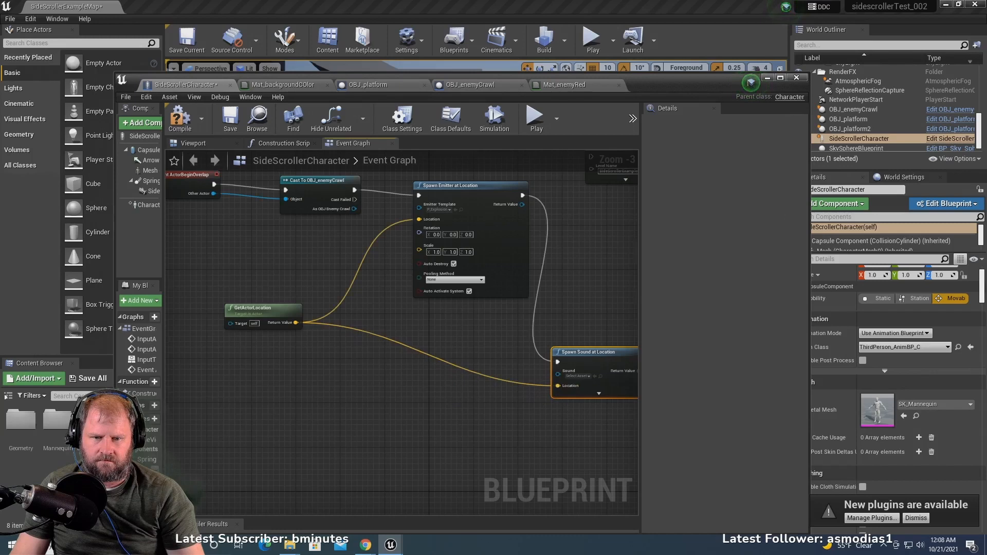
{"action": "right_click_drag", "start_coordinate": [559, 386], "coordinate": [310, 430]}
{"action": "left_click", "coordinate": [455, 214]}
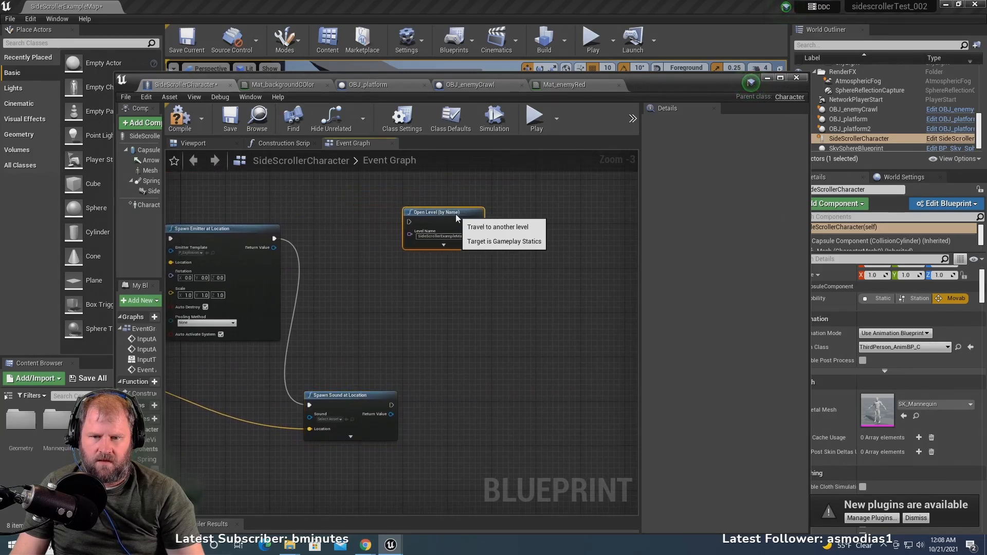
{"action": "left_click_drag", "start_coordinate": [456, 214], "coordinate": [483, 225]}
{"action": "right_click_drag", "start_coordinate": [282, 328], "coordinate": [437, 345]}
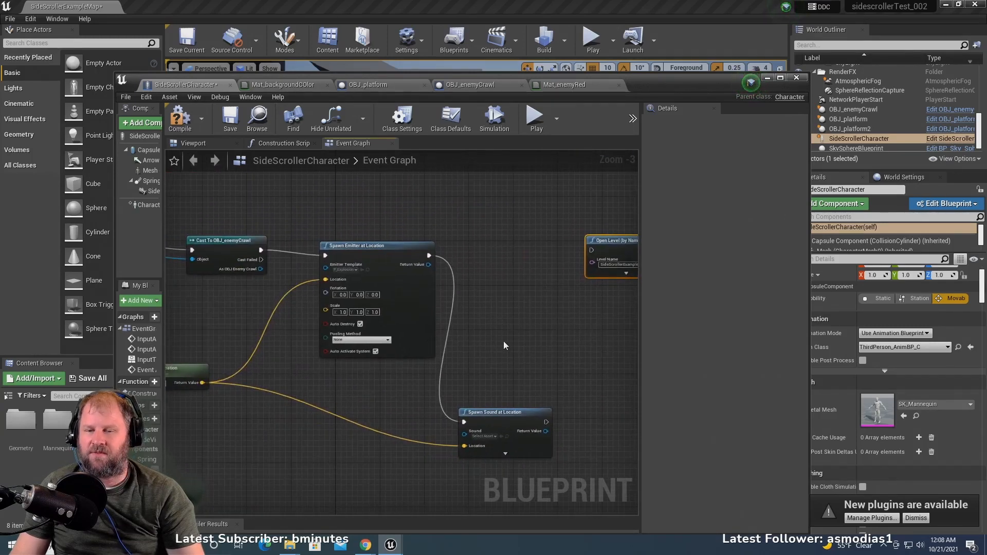
{"action": "left_click", "coordinate": [177, 122]}
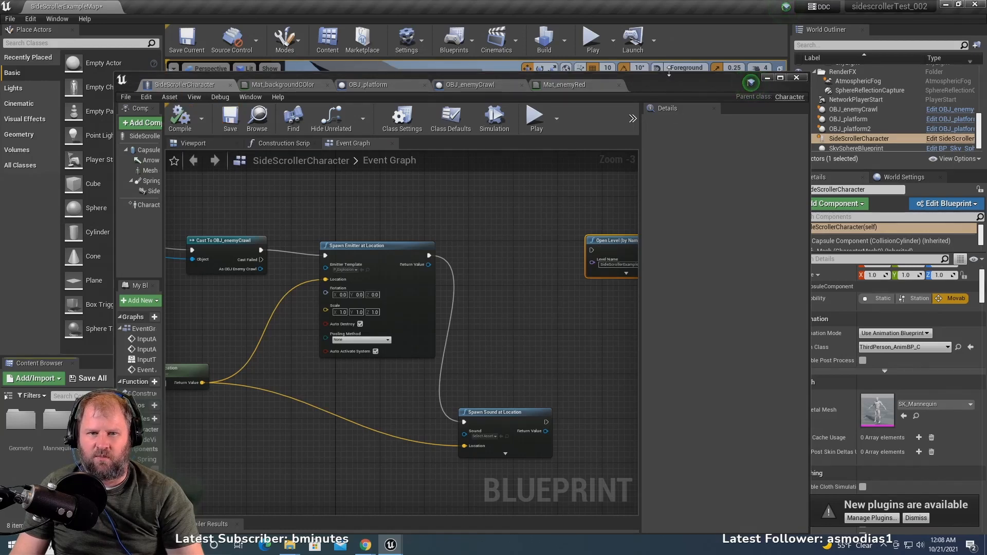
- Move the blueprint window down off the level viewport and briefly test-play the level
{"action": "left_click_drag", "start_coordinate": [669, 72], "coordinate": [646, 306]}
{"action": "left_click", "coordinate": [591, 40]}
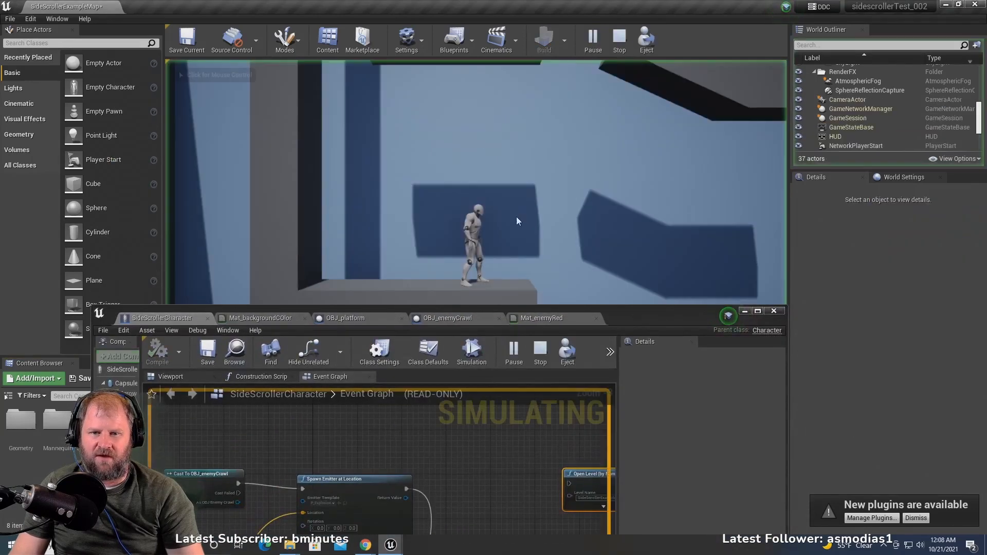
{"action": "key", "text": "d"}
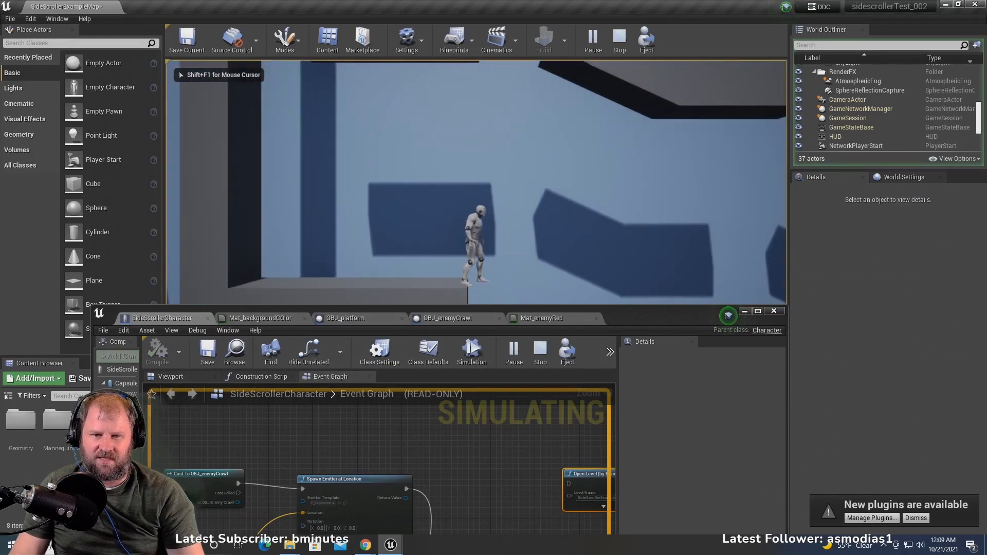
{"action": "key", "text": "Escape"}
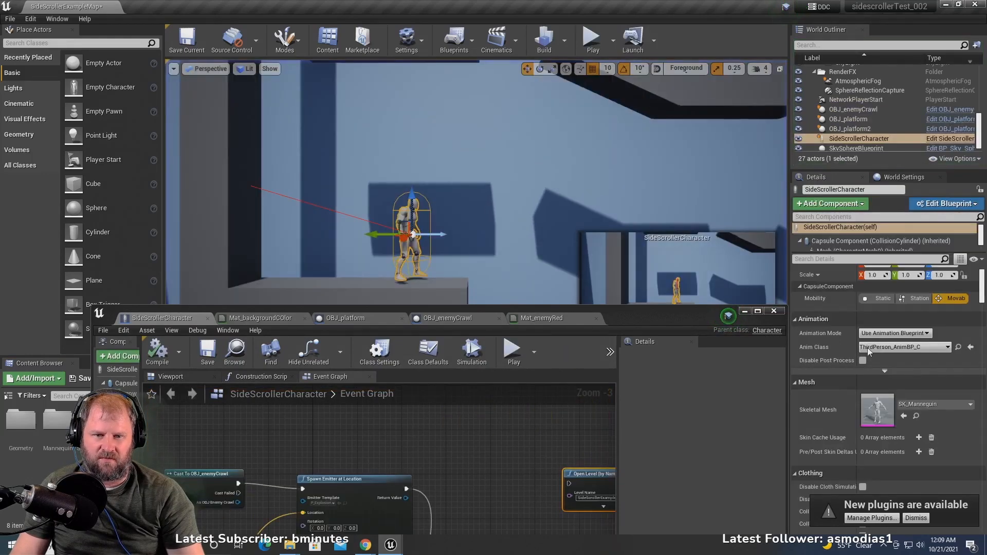
- Uncover the whole viewport and test-play the level, running and jumping the character into the red enemy repeatedly to check the explosion
{"action": "left_click_drag", "start_coordinate": [658, 313], "coordinate": [635, 431]}
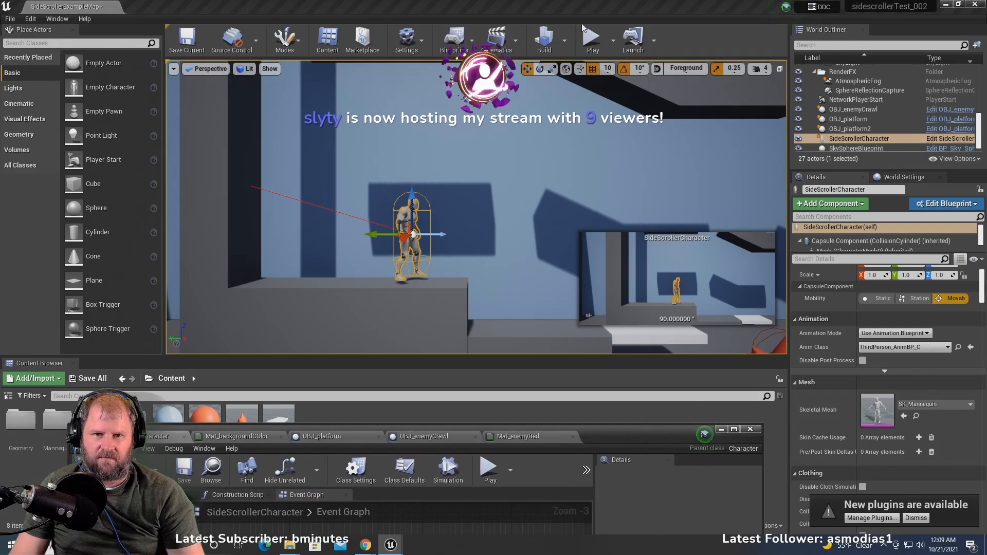
{"action": "left_click", "coordinate": [591, 42]}
{"action": "key", "text": "d"}
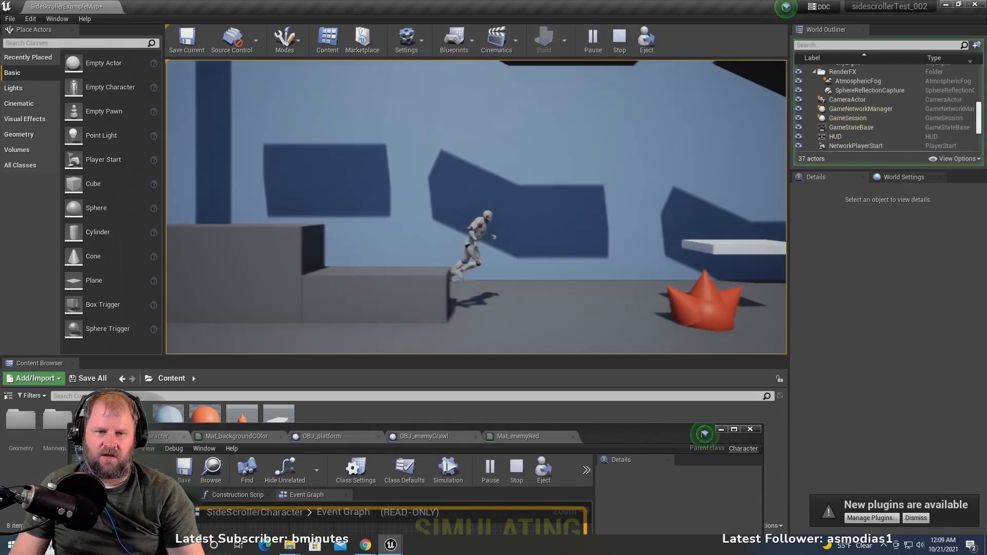
{"action": "key", "text": "a"}
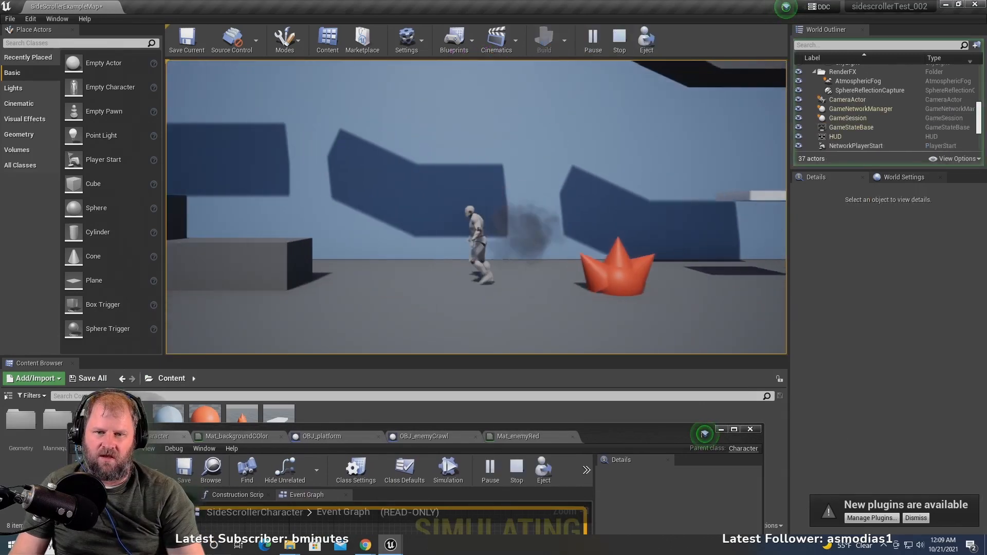
{"action": "key", "text": "d"}
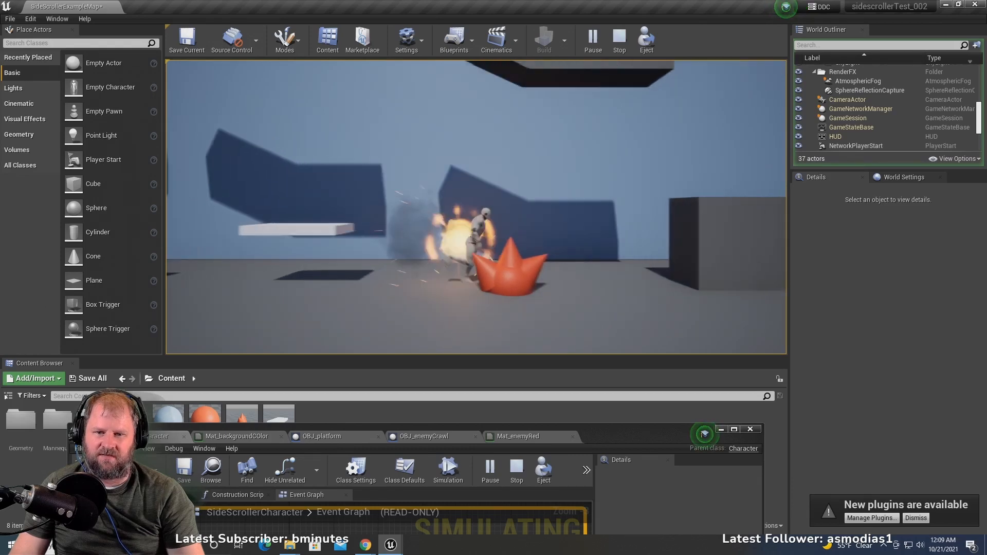
{"action": "key", "text": "a"}
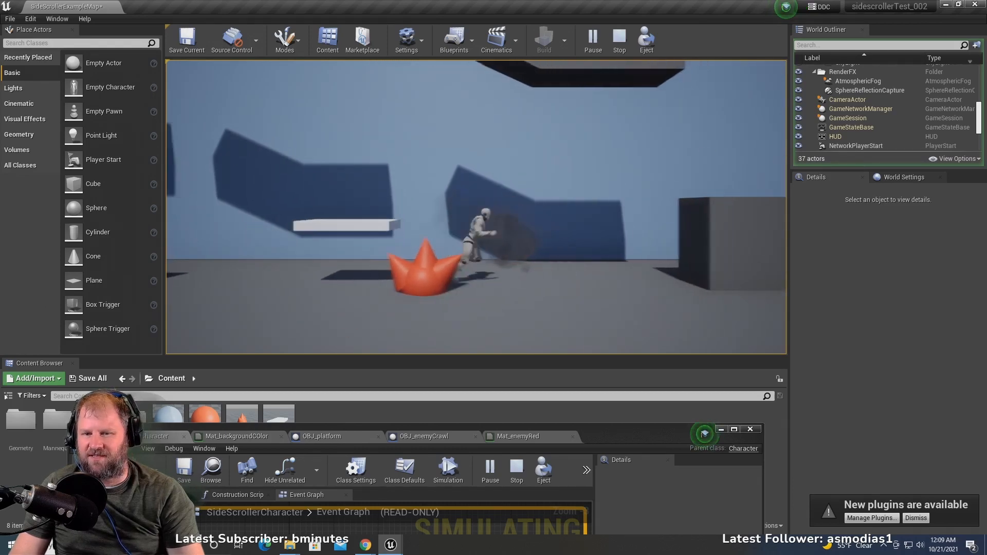
{"action": "key", "text": "d"}
{"action": "key", "text": "space"}
{"action": "key", "text": "a"}
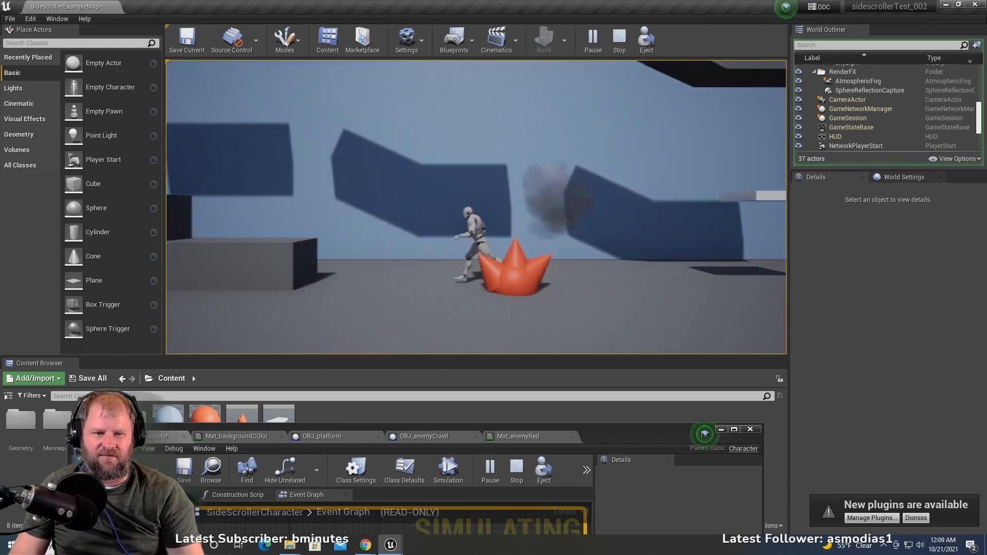
{"action": "key", "text": "d"}
{"action": "key", "text": "a"}
{"action": "key", "text": "space"}
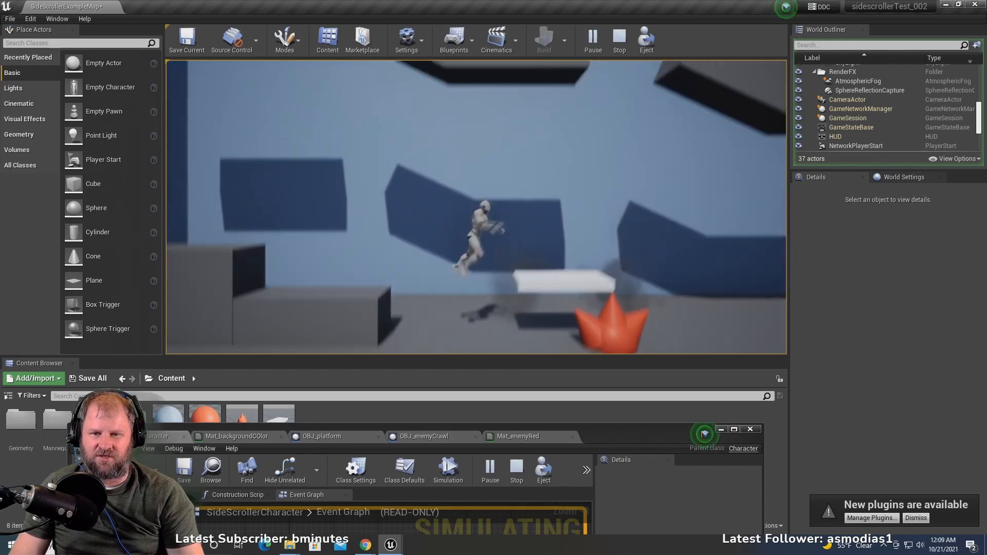
{"action": "key", "text": "d"}
{"action": "key", "text": "a"}
{"action": "key", "text": "space"}
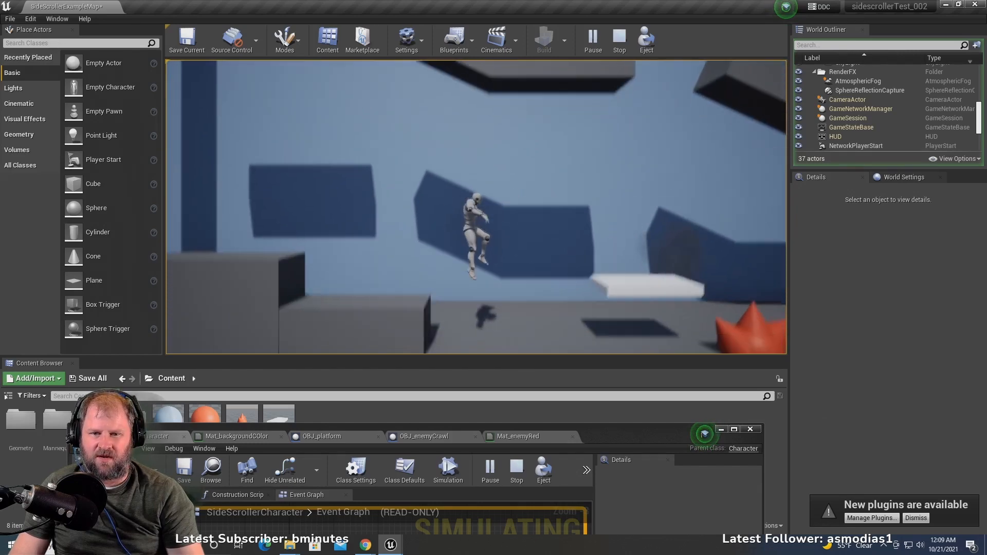
{"action": "key", "text": "d"}
{"action": "key", "text": "a"}
{"action": "key", "text": "space"}
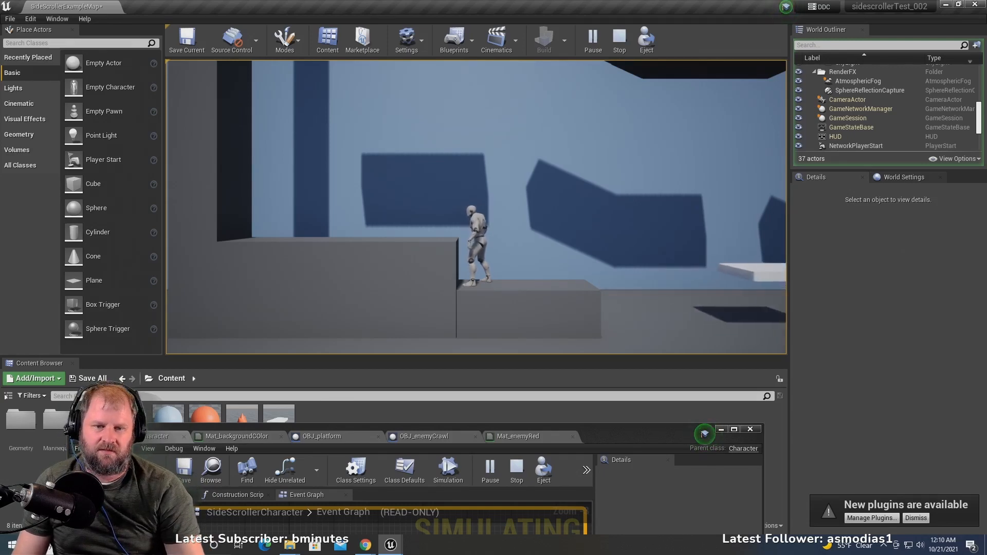
{"action": "key", "text": "Escape"}
- Bring the SideScrollerCharacter blueprint window back up over the viewport and set the system volume to 72
{"action": "left_click_drag", "start_coordinate": [595, 438], "coordinate": [647, 104]}
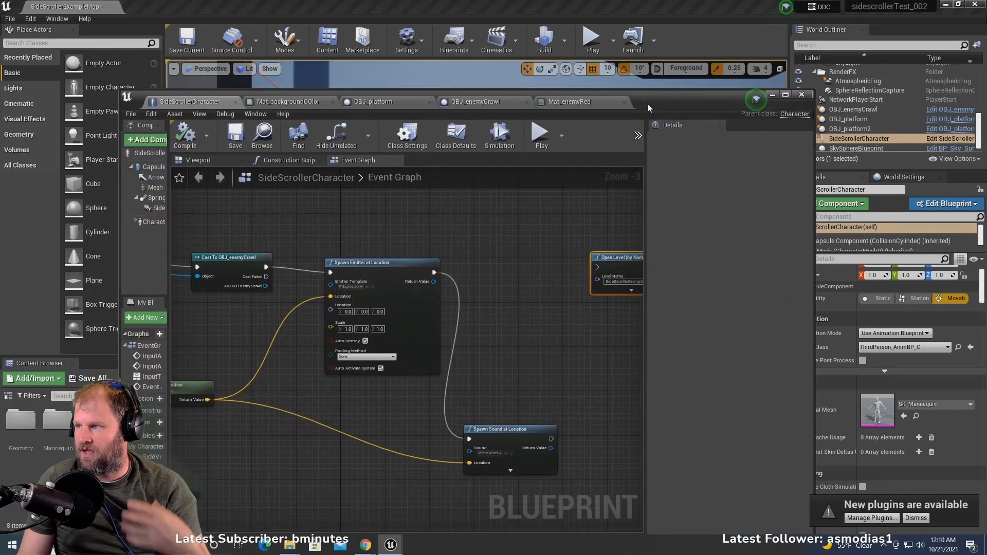
{"action": "scroll", "coordinate": [480, 379], "scroll_direction": "up", "scroll_amount": 3}
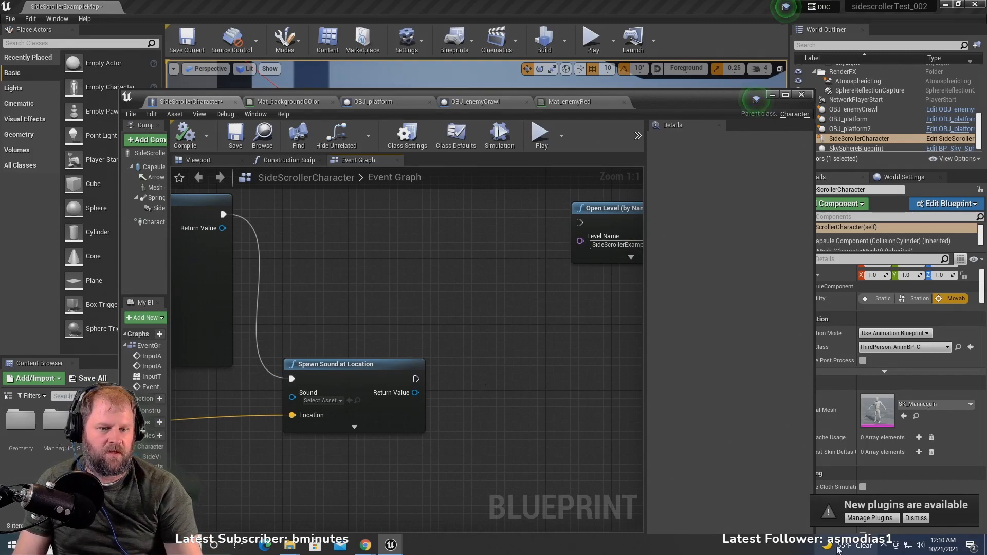
{"action": "left_click", "coordinate": [920, 545]}
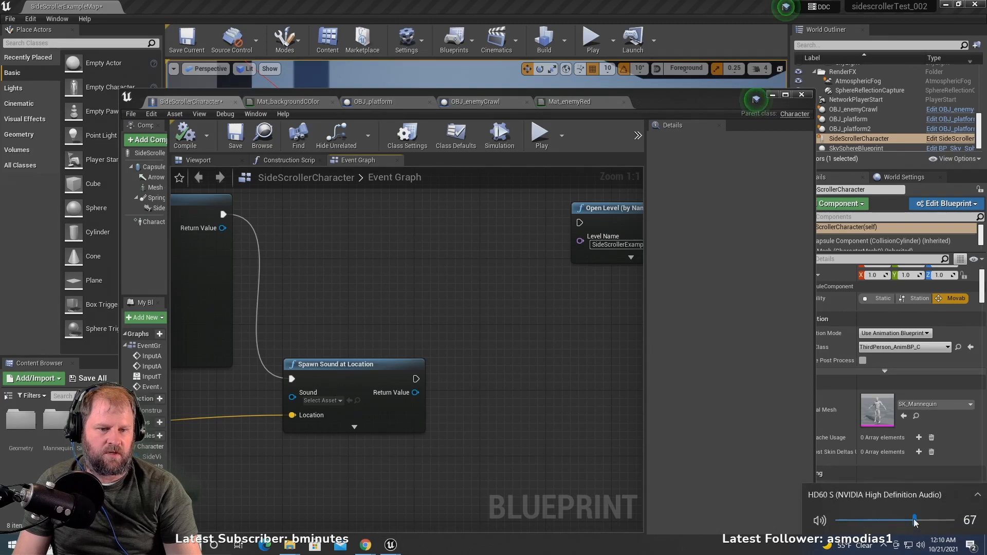
{"action": "left_click_drag", "start_coordinate": [921, 520], "coordinate": [921, 520]}
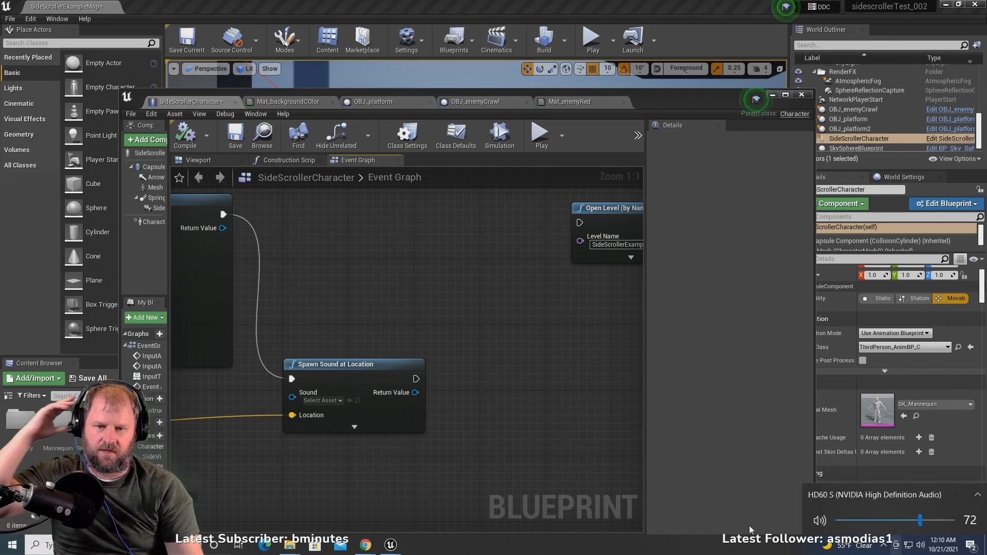
- Set the Spawn Sound at Location node's Sound to the Explosion01 sound wave
{"action": "right_click_drag", "start_coordinate": [408, 259], "coordinate": [539, 174]}
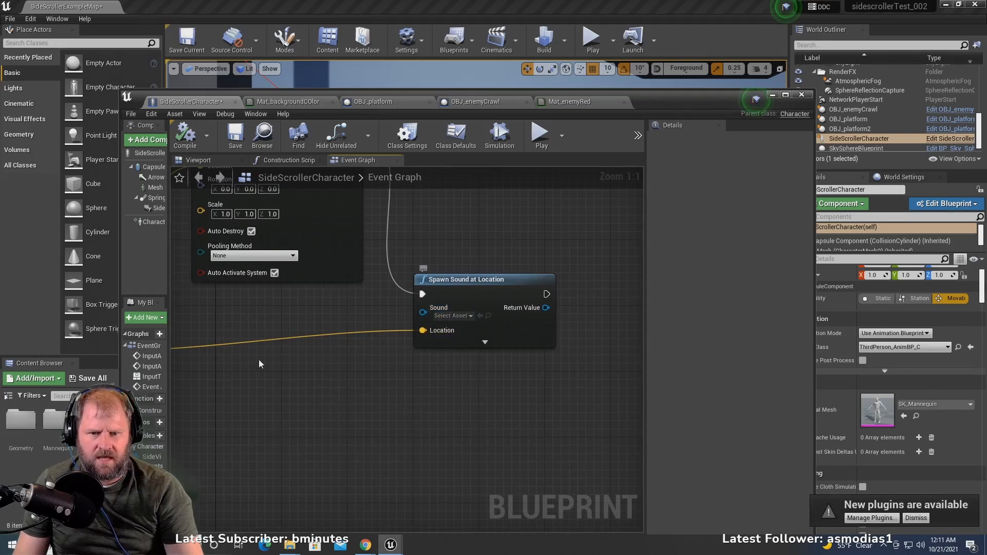
{"action": "mouse_move", "coordinate": [278, 361]}
{"action": "right_mouse_down"}
{"action": "mouse_move", "coordinate": [465, 353]}
{"action": "mouse_move", "coordinate": [268, 357]}
{"action": "right_mouse_up"}
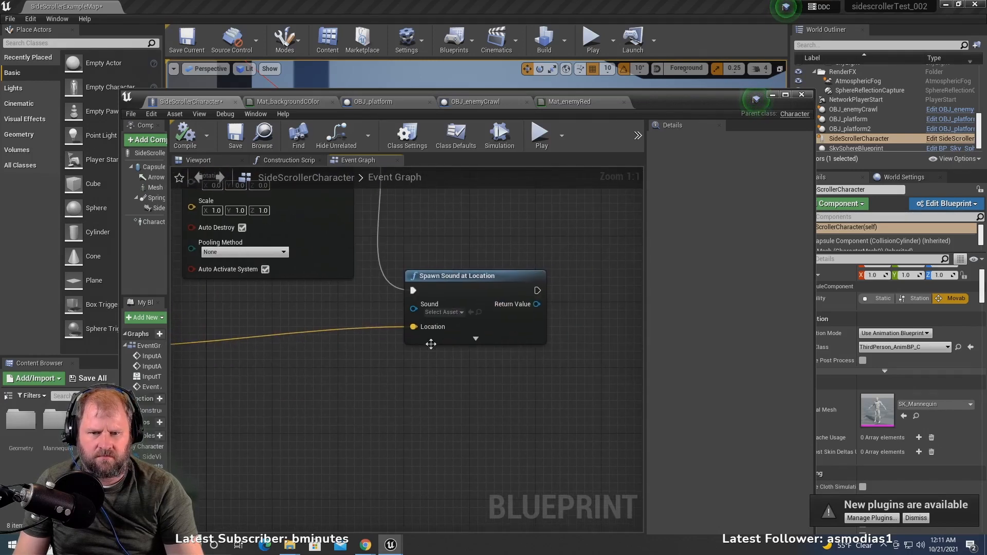
{"action": "left_click", "coordinate": [457, 312]}
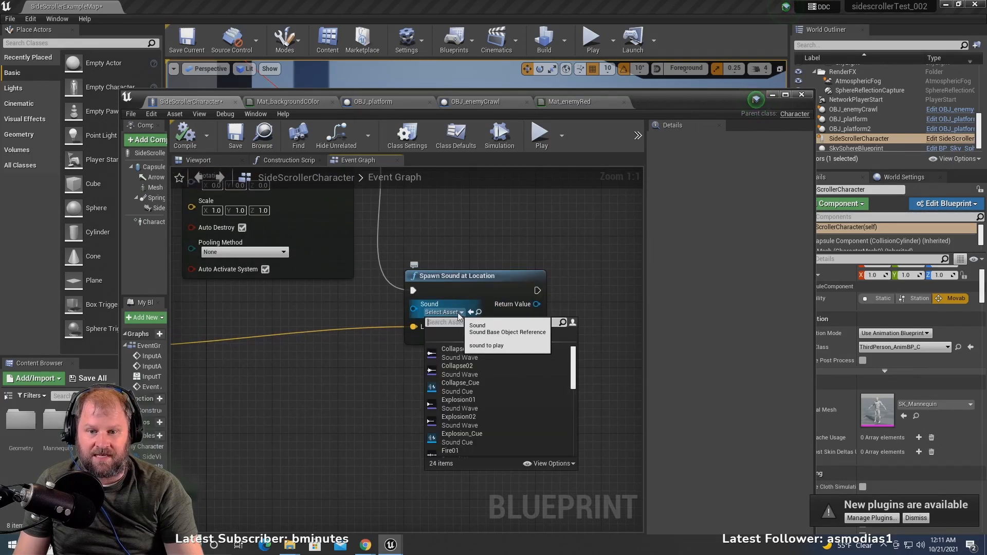
{"action": "left_click", "coordinate": [494, 407]}
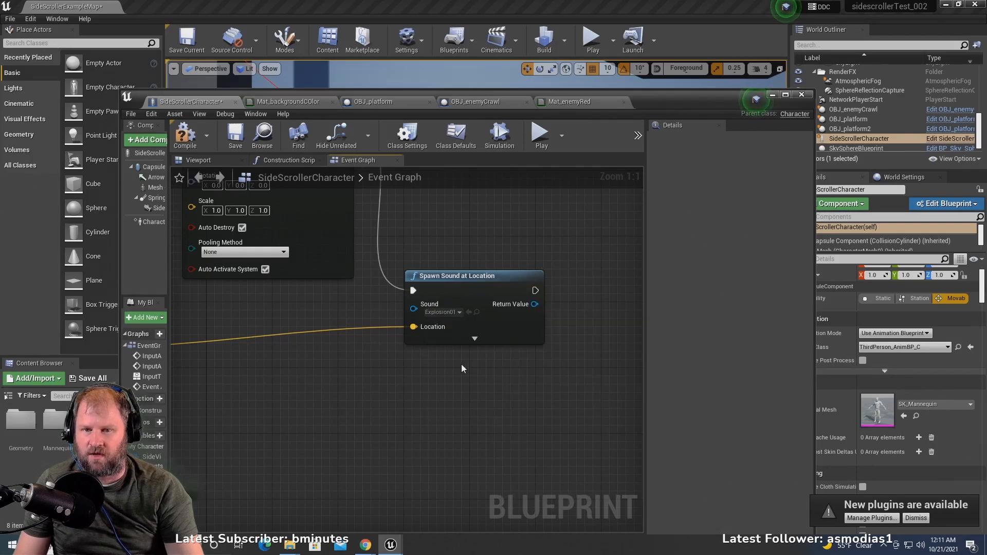
- Add a Delay node run by the Spawn Sound at Location node's execution output, placed above it and before Open Level
{"action": "scroll", "coordinate": [462, 365], "scroll_direction": "down", "scroll_amount": 5}
{"action": "right_click_drag", "start_coordinate": [462, 364], "coordinate": [381, 392]}
{"action": "scroll", "coordinate": [443, 391], "scroll_direction": "up", "scroll_amount": 5}
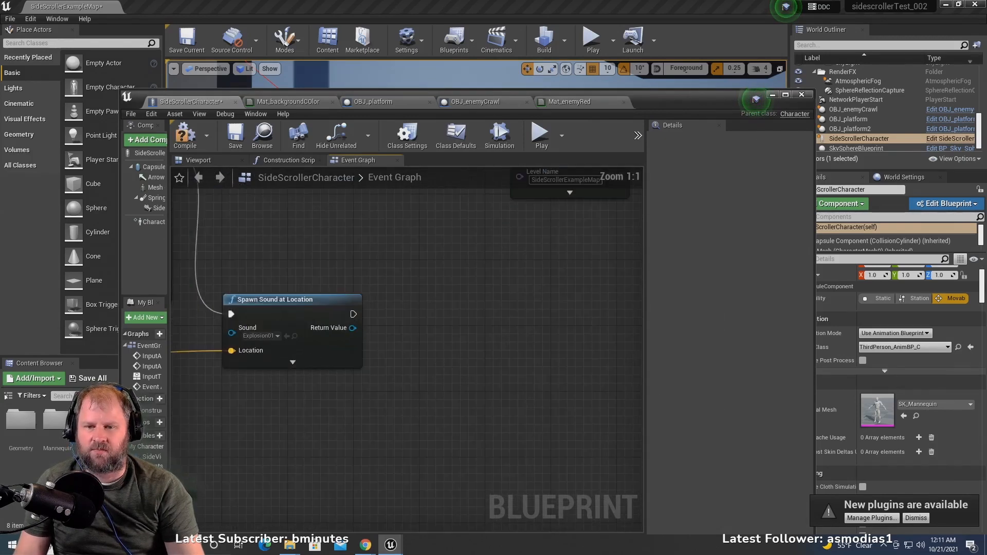
{"action": "right_click_drag", "start_coordinate": [332, 302], "coordinate": [302, 339]}
{"action": "scroll", "coordinate": [357, 314], "scroll_direction": "down", "scroll_amount": 2}
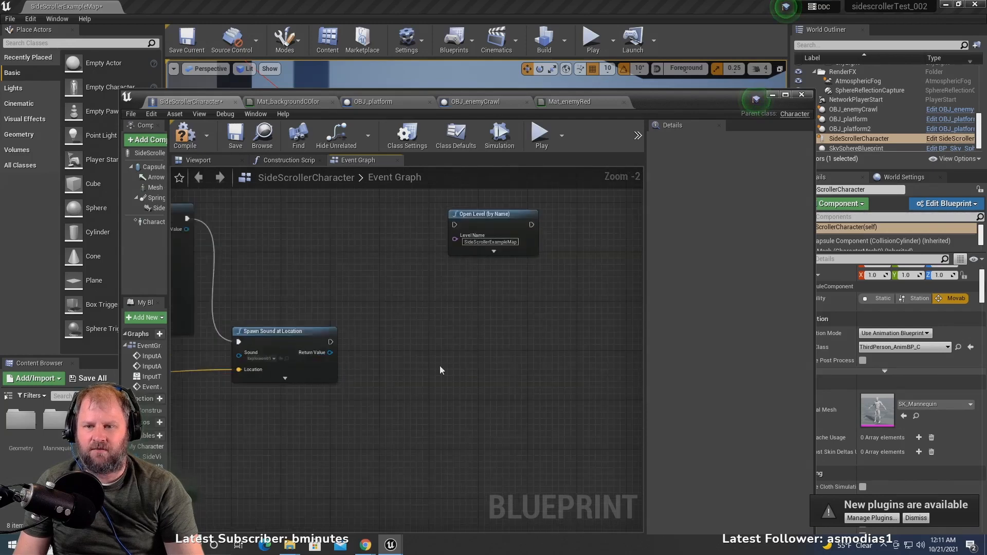
{"action": "right_click_drag", "start_coordinate": [440, 367], "coordinate": [483, 382]}
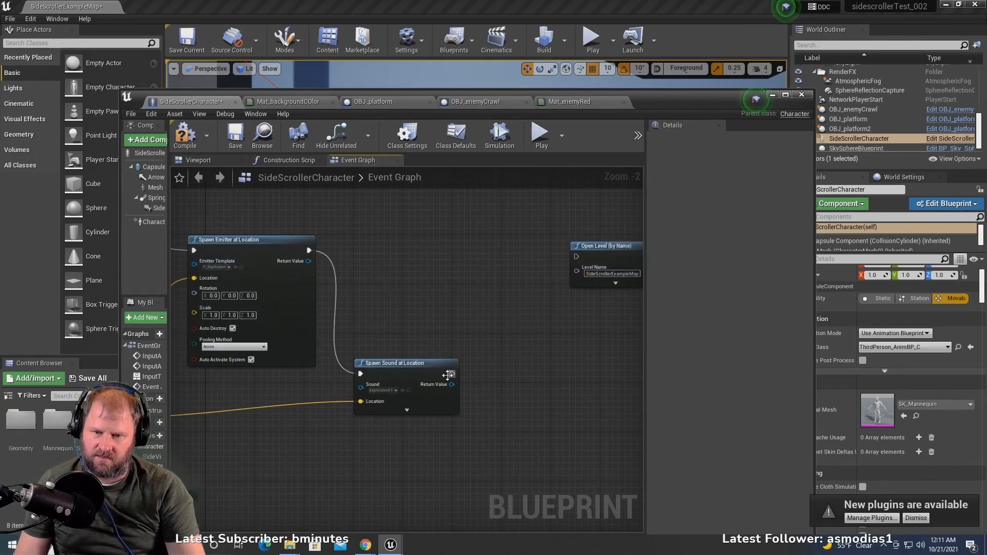
{"action": "left_click_drag", "start_coordinate": [451, 374], "coordinate": [482, 289]}
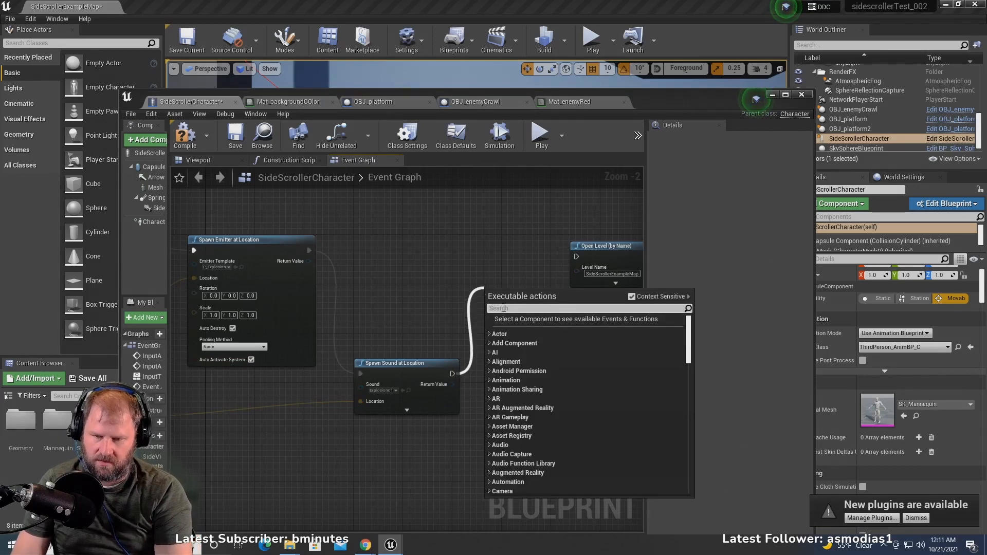
{"action": "type", "text": "delay"}
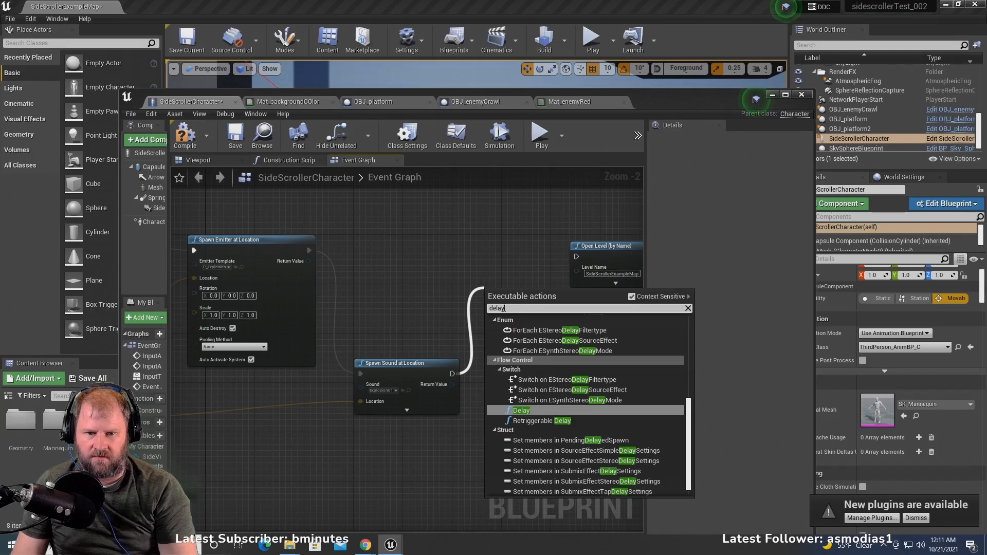
{"action": "left_click", "coordinate": [577, 412]}
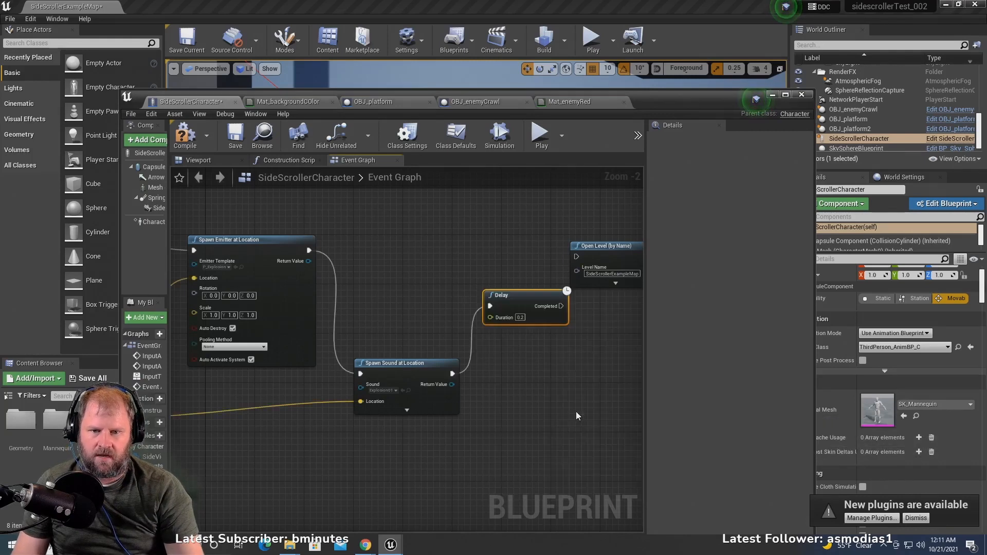
{"action": "right_click_drag", "start_coordinate": [576, 412], "coordinate": [524, 473]}
{"action": "left_click_drag", "start_coordinate": [491, 353], "coordinate": [441, 329]}
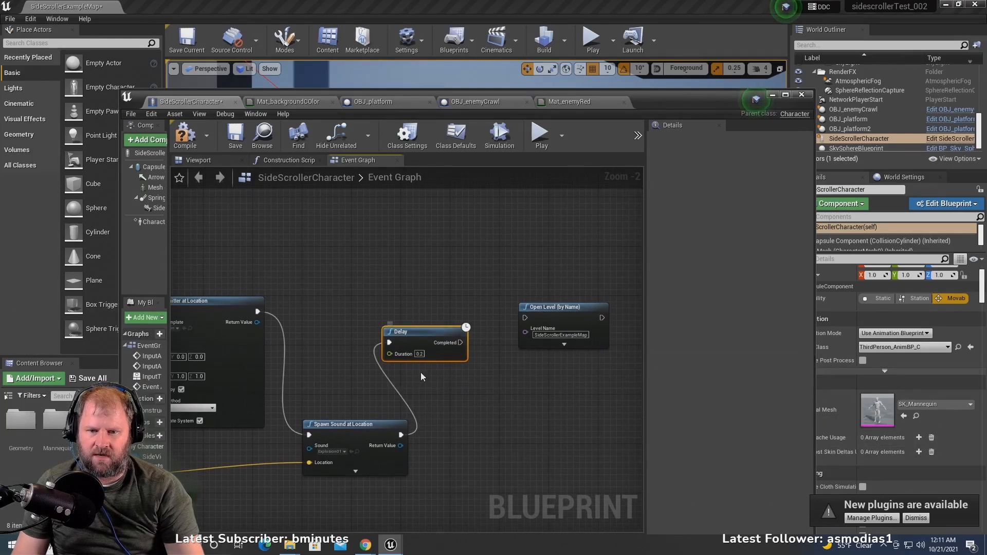
- Set the Delay node's Duration to 0.5 and connect its Completed output to the Open Level (by Name) node's execution input
{"action": "scroll", "coordinate": [421, 373], "scroll_direction": "up", "scroll_amount": 2}
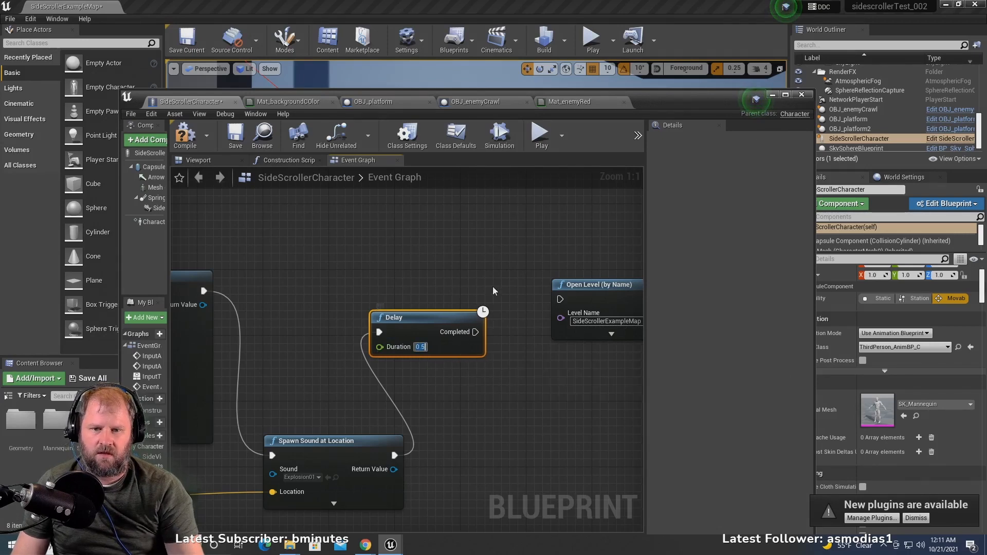
{"action": "left_click_drag", "start_coordinate": [475, 331], "coordinate": [505, 338]}
{"action": "left_click_drag", "start_coordinate": [546, 319], "coordinate": [560, 299]}
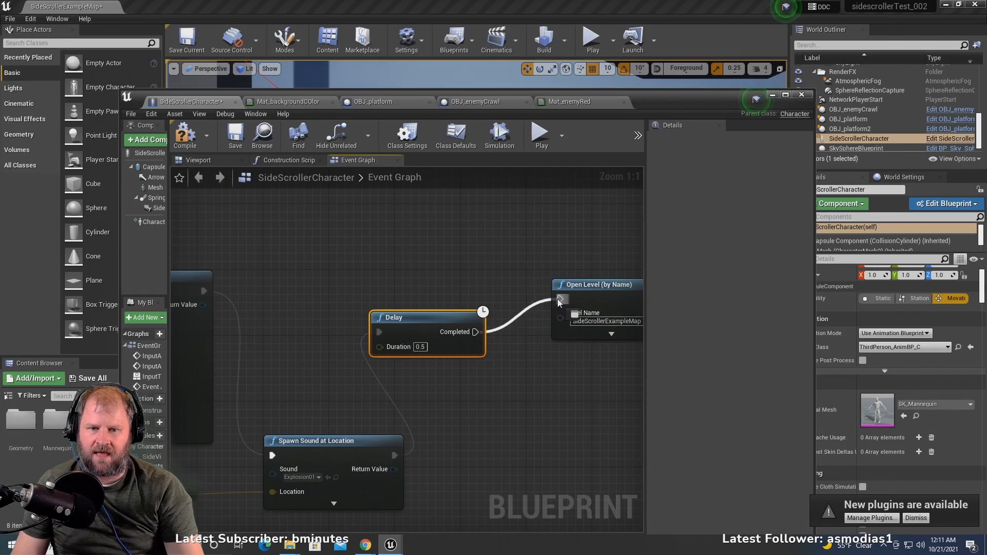
{"action": "scroll", "coordinate": [413, 275], "scroll_direction": "down", "scroll_amount": 3}
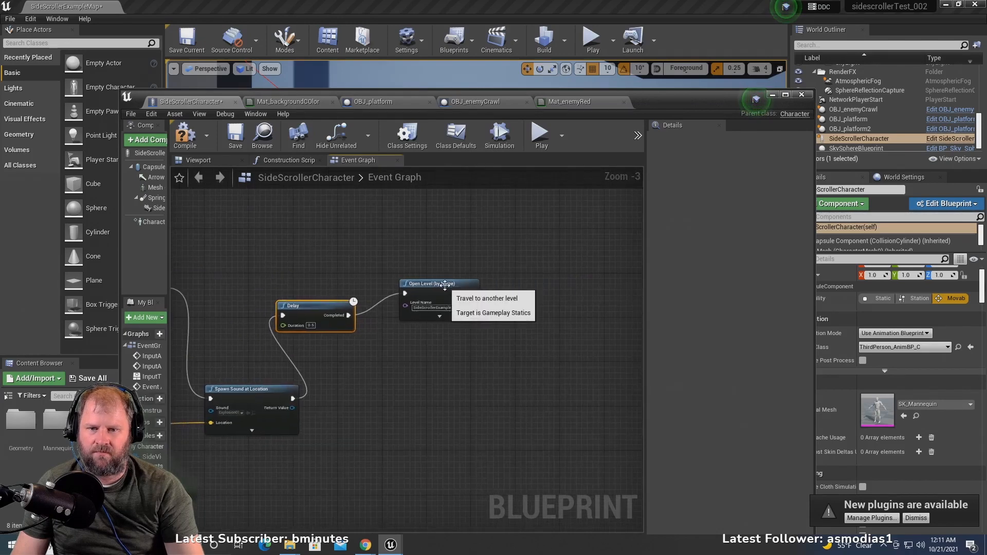
{"action": "left_click", "coordinate": [408, 296]}
{"action": "scroll", "coordinate": [408, 282], "scroll_direction": "down", "scroll_amount": 3}
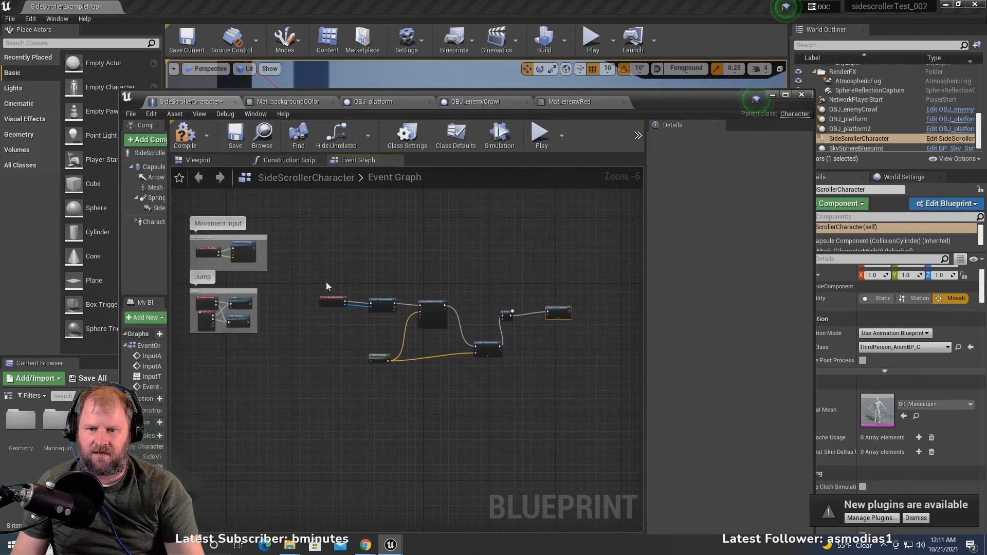
- Compile the SideScrollerCharacter blueprint and minimize its window to get back to the level viewport
{"action": "left_click", "coordinate": [333, 302]}
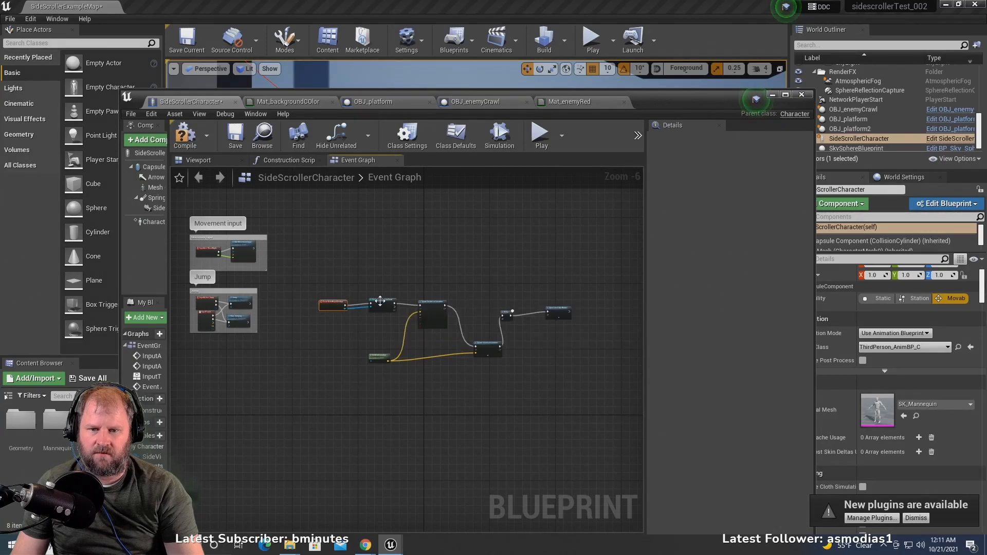
{"action": "left_click", "coordinate": [381, 304]}
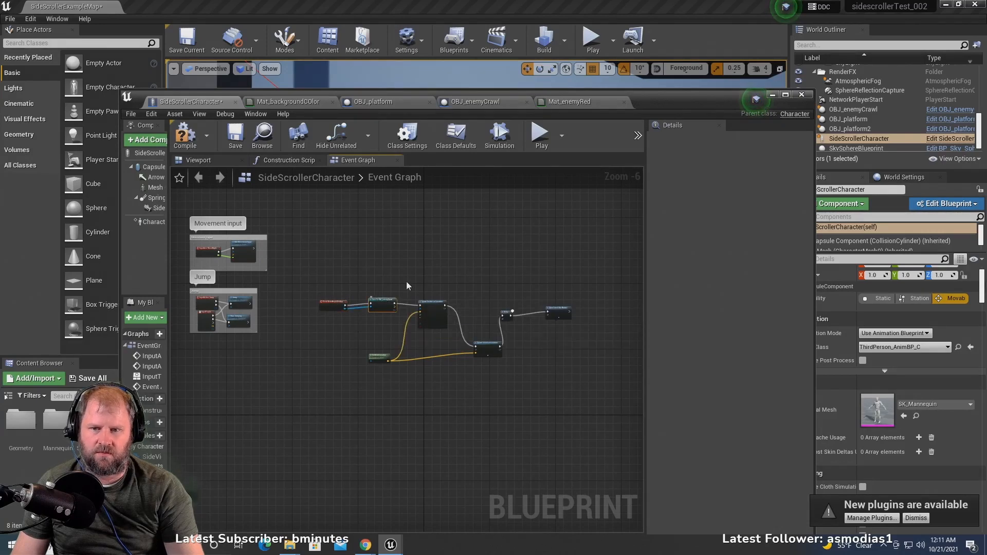
{"action": "left_click", "coordinate": [185, 134]}
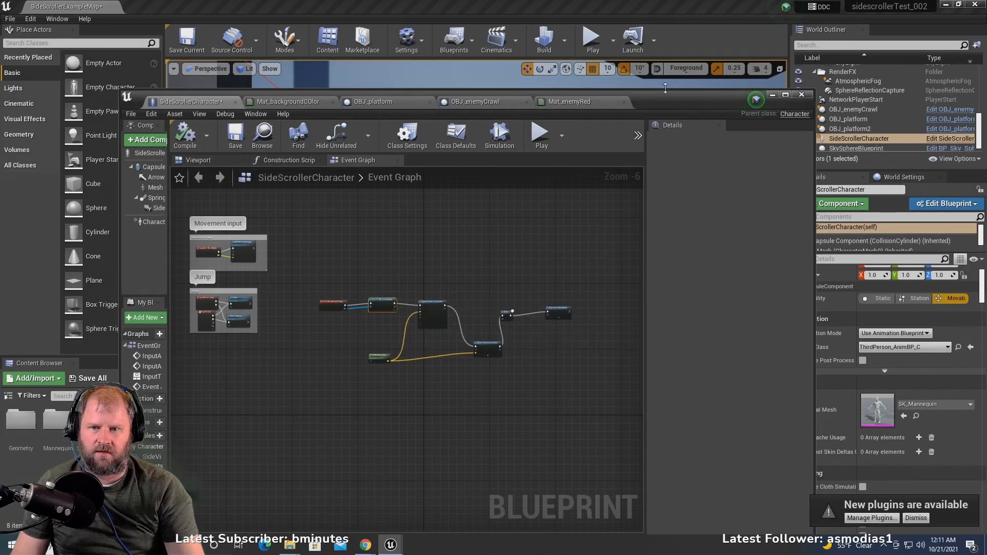
{"action": "left_click", "coordinate": [773, 96]}
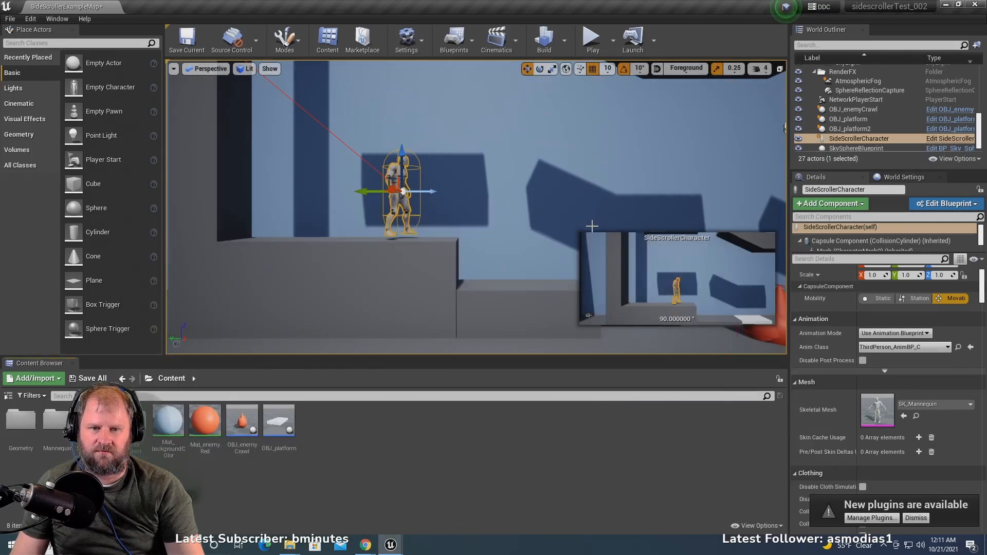
- Delete the OBJ_platform actor that sits between the first step blocks and the red enemy
{"action": "scroll", "coordinate": [586, 226], "scroll_direction": "down", "scroll_amount": 1}
{"action": "right_click_drag", "start_coordinate": [518, 241], "coordinate": [503, 257]}
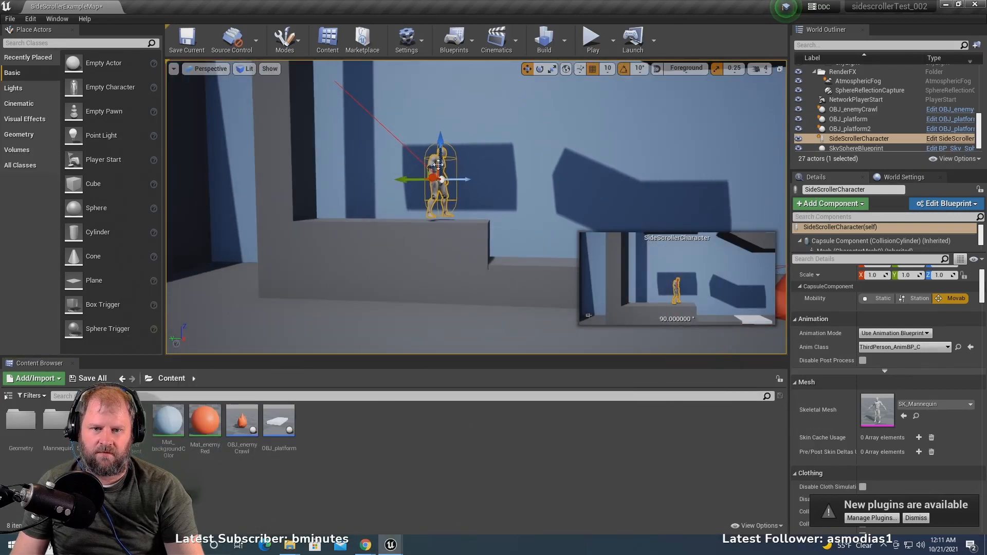
{"action": "scroll", "coordinate": [438, 165], "scroll_direction": "down", "scroll_amount": 3}
{"action": "right_click_drag", "start_coordinate": [438, 165], "coordinate": [494, 184]}
{"action": "left_click", "coordinate": [466, 194]}
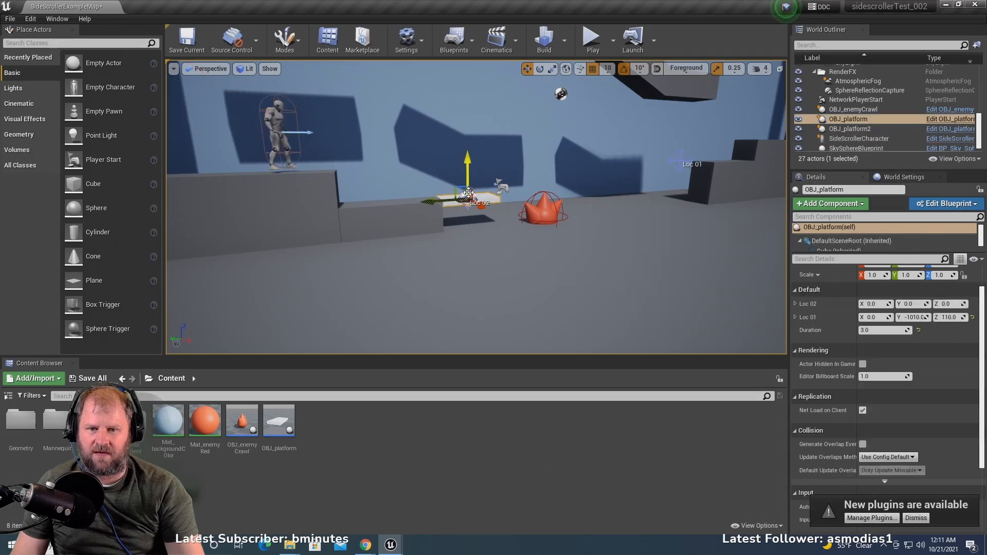
{"action": "key", "text": "Delete"}
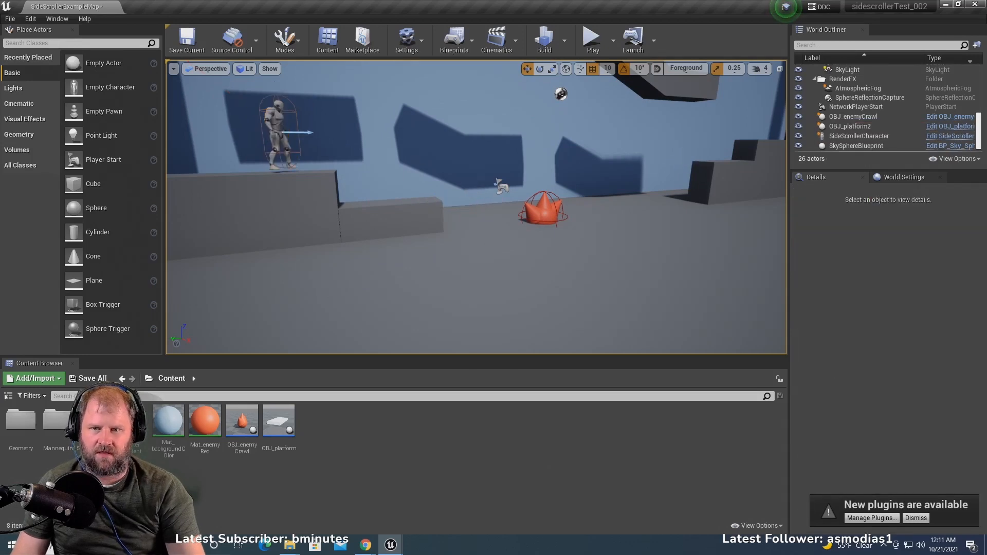
{"action": "left_click", "coordinate": [466, 194]}
{"action": "right_click_drag", "start_coordinate": [466, 194], "coordinate": [417, 201]}
{"action": "scroll", "coordinate": [466, 194], "scroll_direction": "down", "scroll_amount": 3}
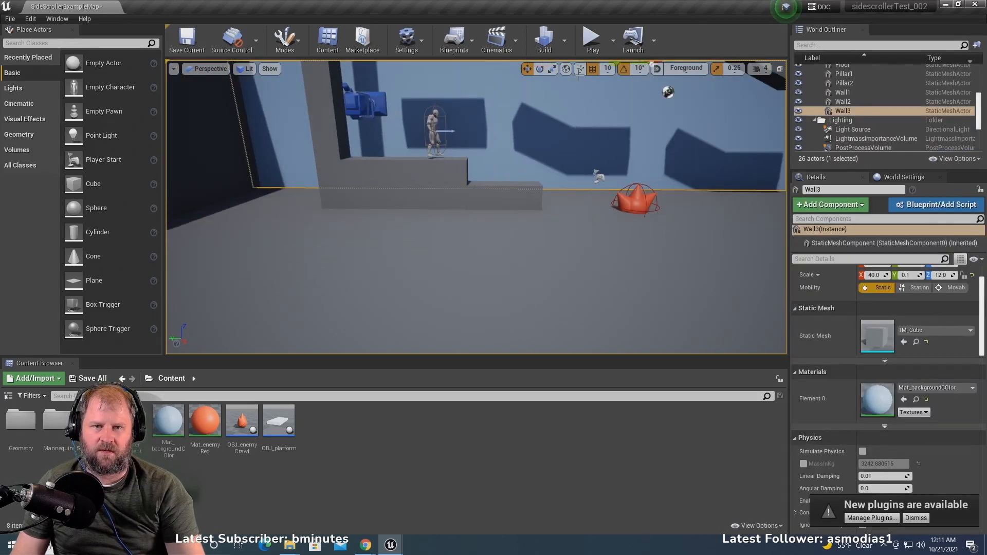
- Play the level, run and jump the character toward OBJ_enemyCrawl to test the explosion and level reload, and end the play session
{"action": "left_click", "coordinate": [591, 40]}
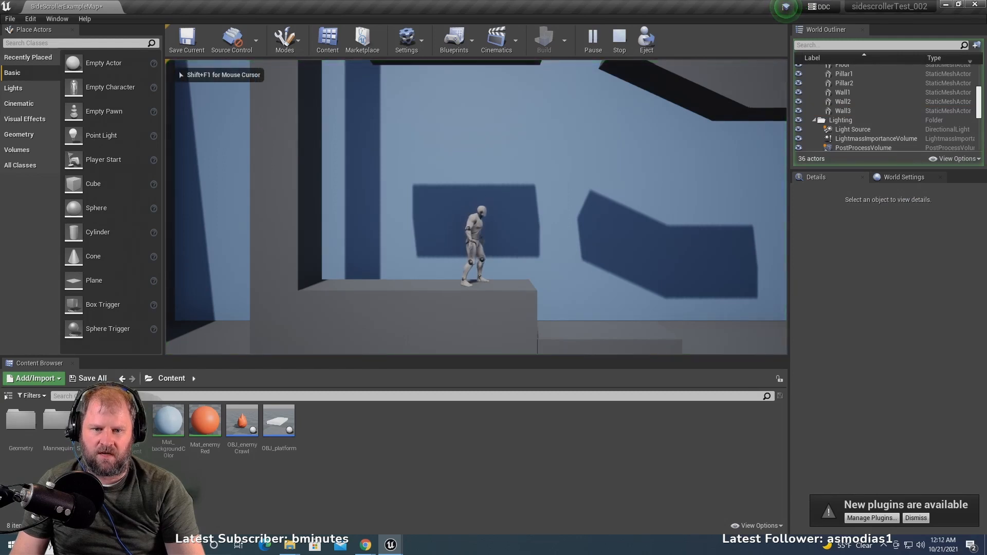
{"action": "key", "text": "d"}
{"action": "key", "text": "d"}
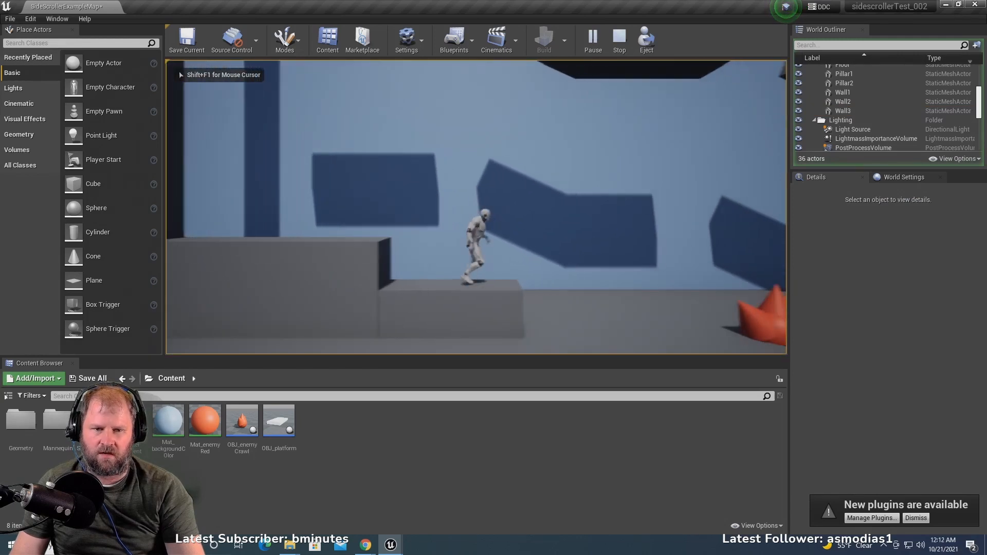
{"action": "key", "text": "d"}
{"action": "key", "text": "space"}
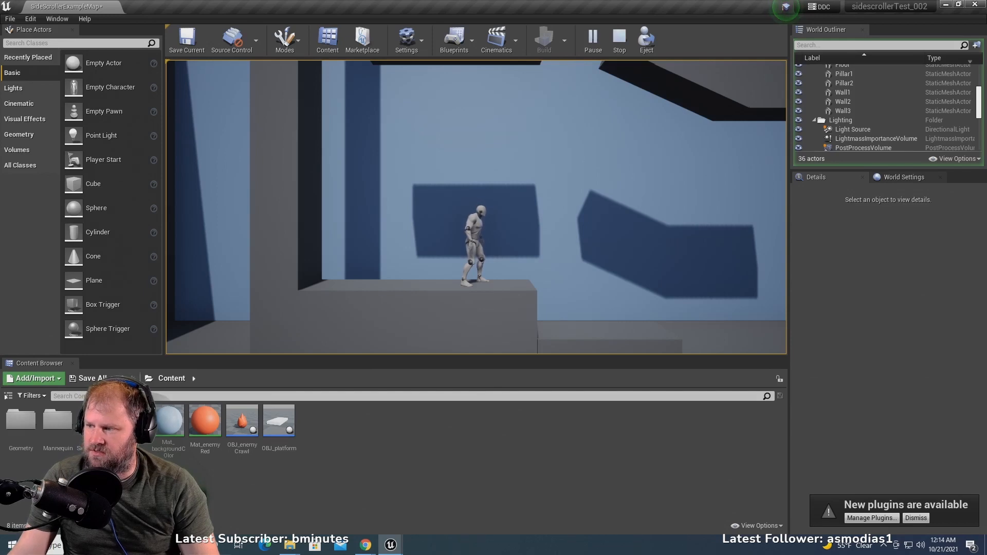
{"action": "key", "text": "a"}
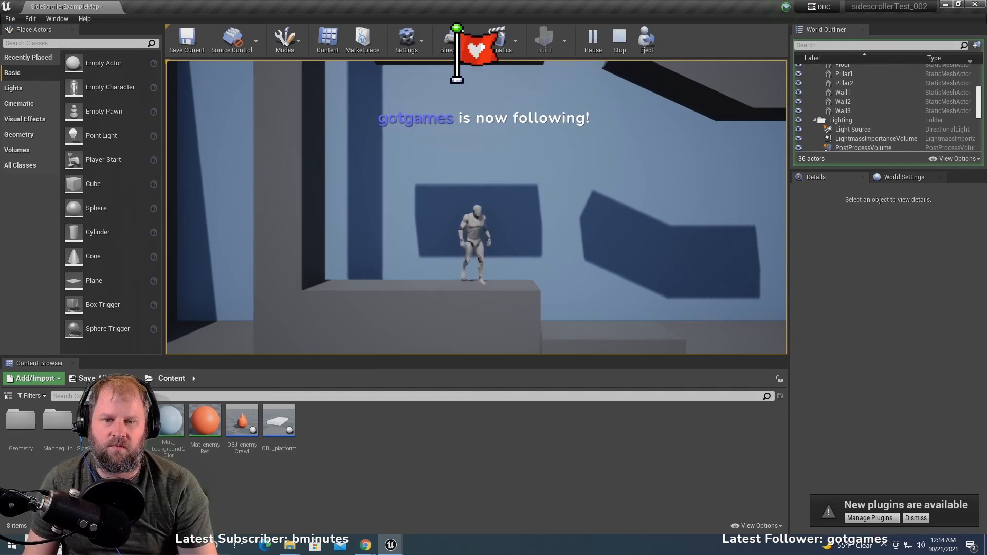
{"action": "key", "text": "d"}
{"action": "key", "text": "d"}
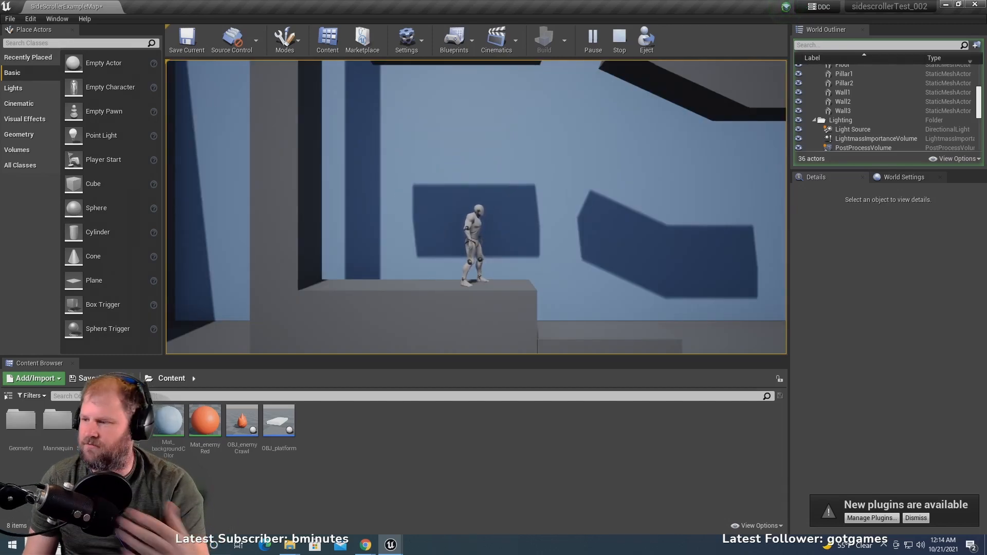
{"action": "key", "text": "Escape"}
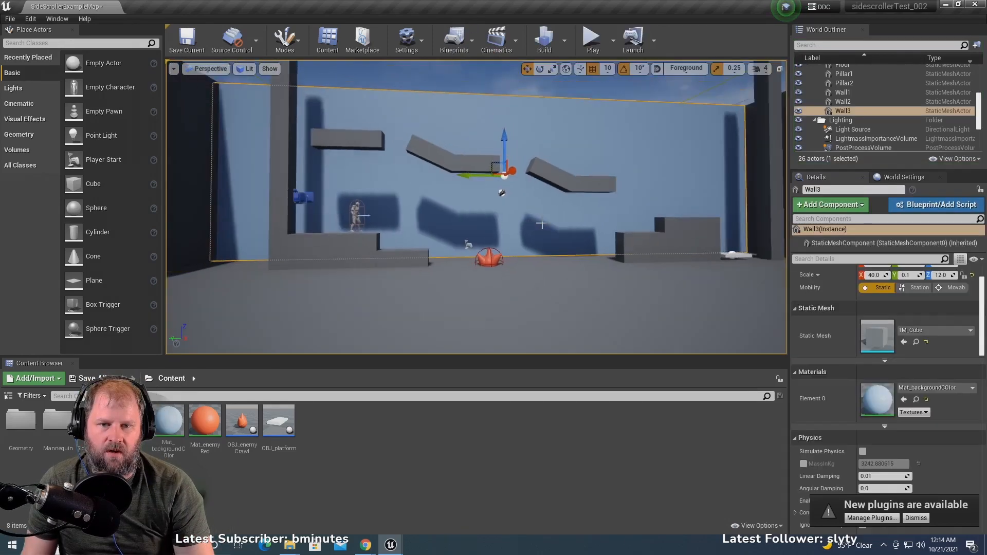
- Raise Ledge3 high up the wall and shift it sideways until it hangs above the stepped blocks near OBJ_platform2
{"action": "right_click_drag", "start_coordinate": [501, 253], "coordinate": [486, 262]}
{"action": "scroll", "coordinate": [423, 308], "scroll_direction": "up", "scroll_amount": 7}
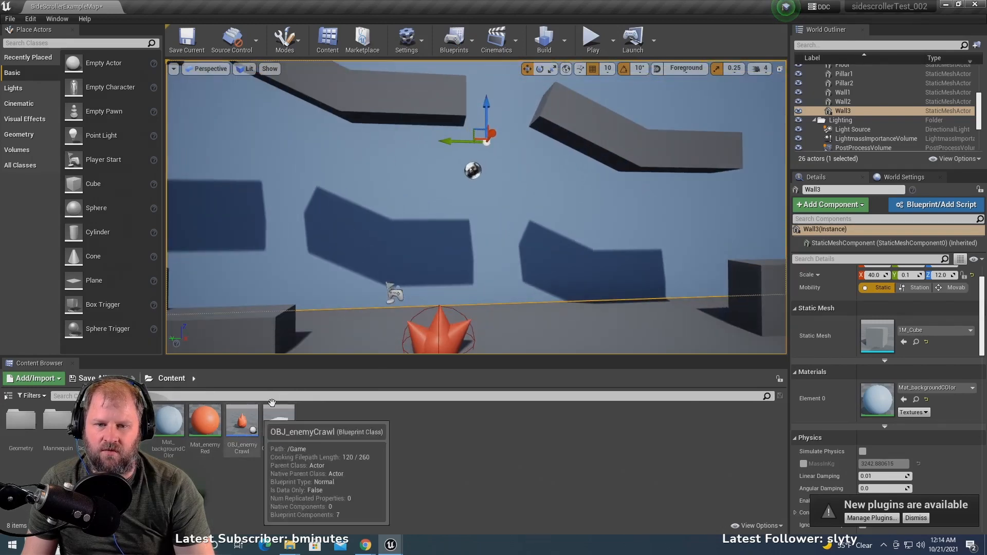
{"action": "scroll", "coordinate": [560, 196], "scroll_direction": "down", "scroll_amount": 6}
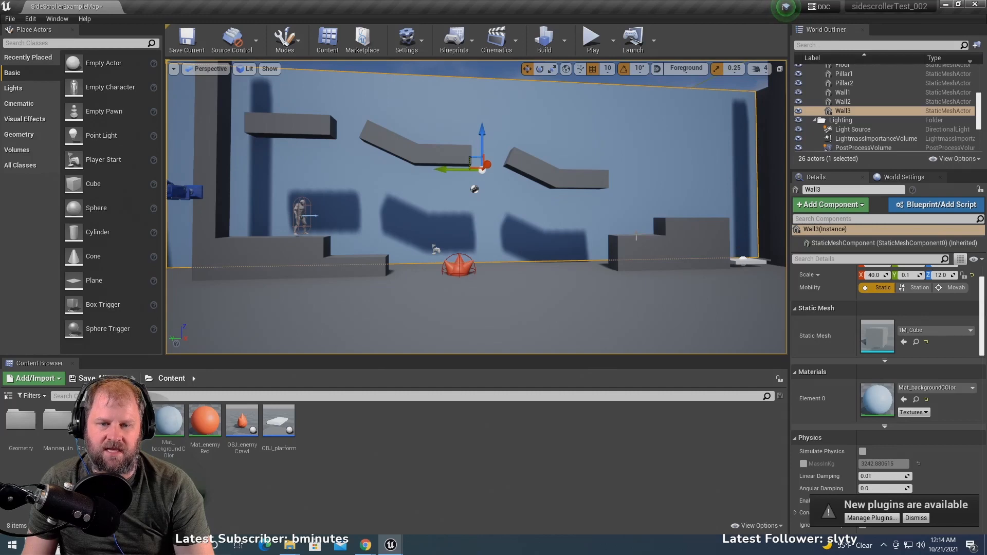
{"action": "middle_click_drag", "start_coordinate": [553, 216], "coordinate": [515, 236]}
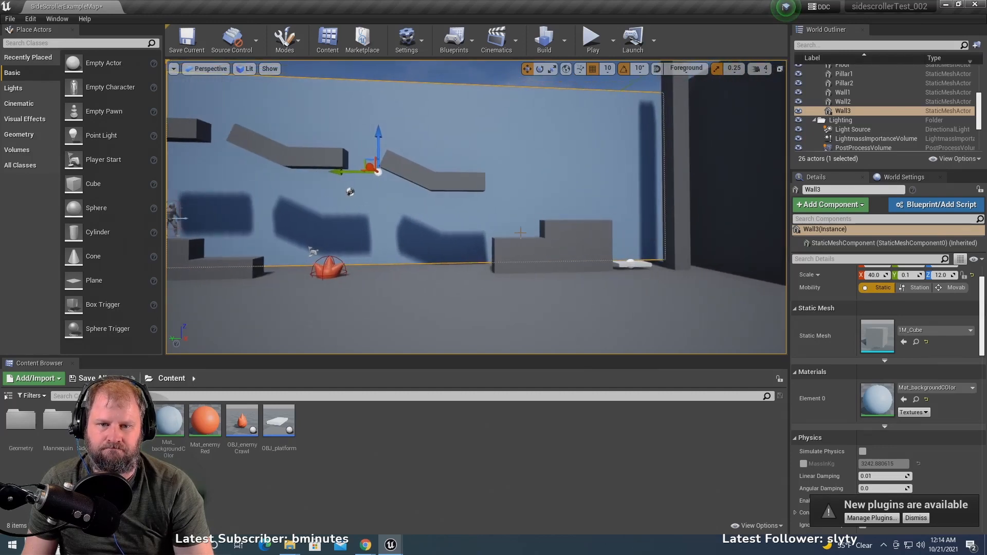
{"action": "scroll", "coordinate": [516, 235], "scroll_direction": "up", "scroll_amount": 2}
{"action": "left_click", "coordinate": [464, 184]}
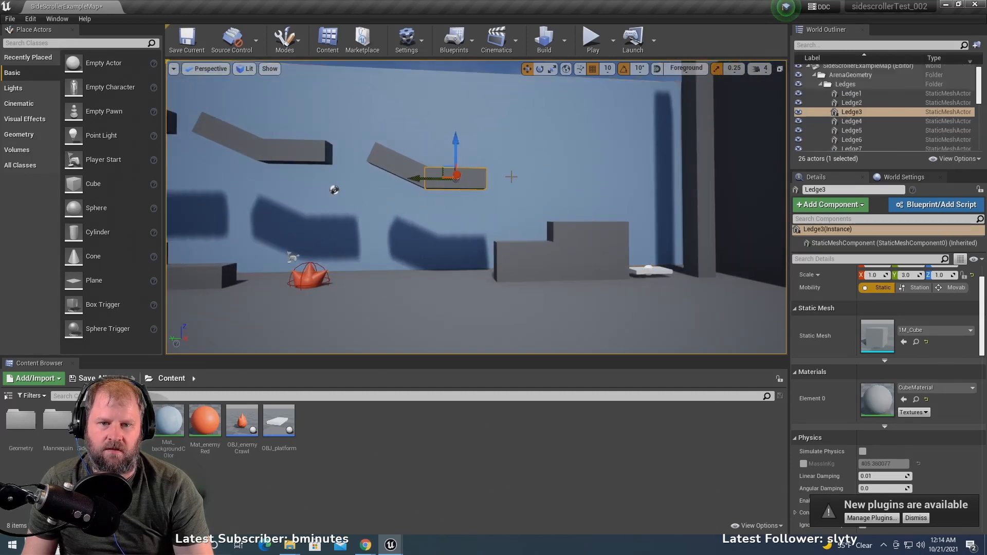
{"action": "scroll", "coordinate": [457, 179], "scroll_direction": "up", "scroll_amount": 1}
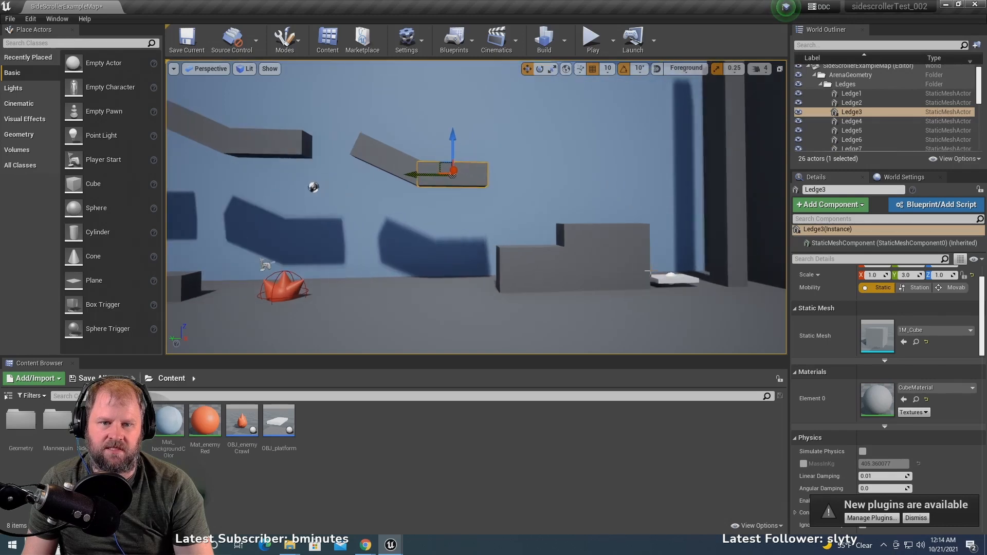
{"action": "left_click", "coordinate": [666, 277]}
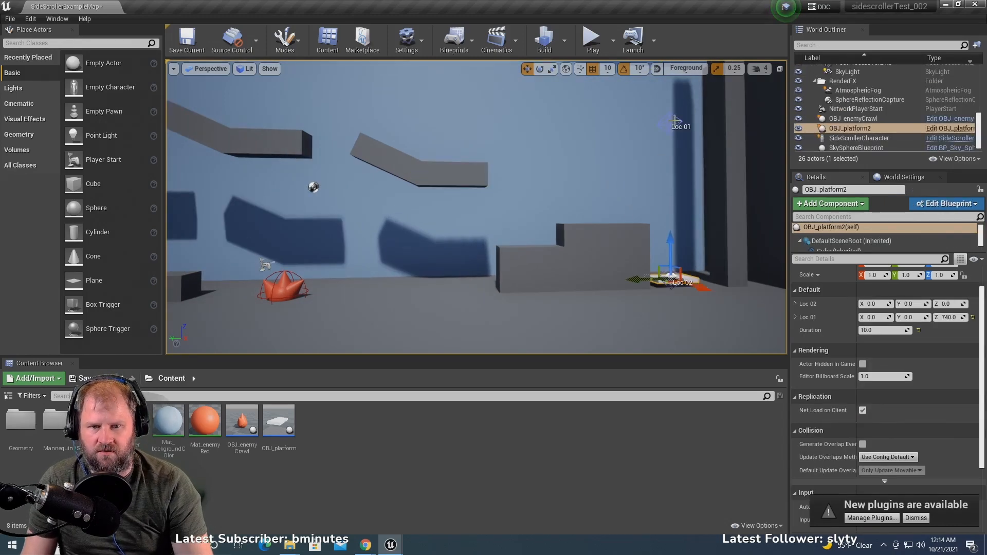
{"action": "left_click", "coordinate": [455, 168]}
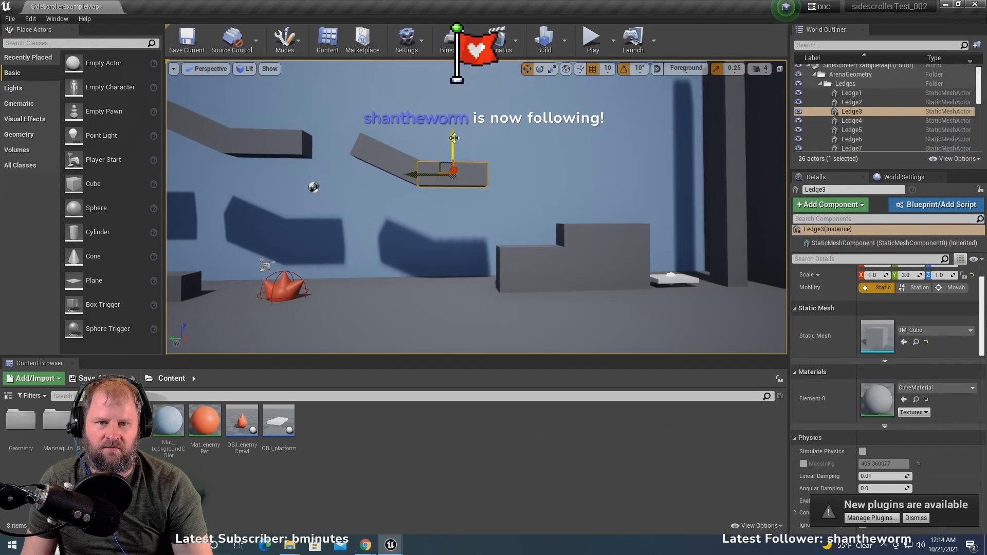
{"action": "left_click_drag", "start_coordinate": [452, 150], "coordinate": [453, 81]}
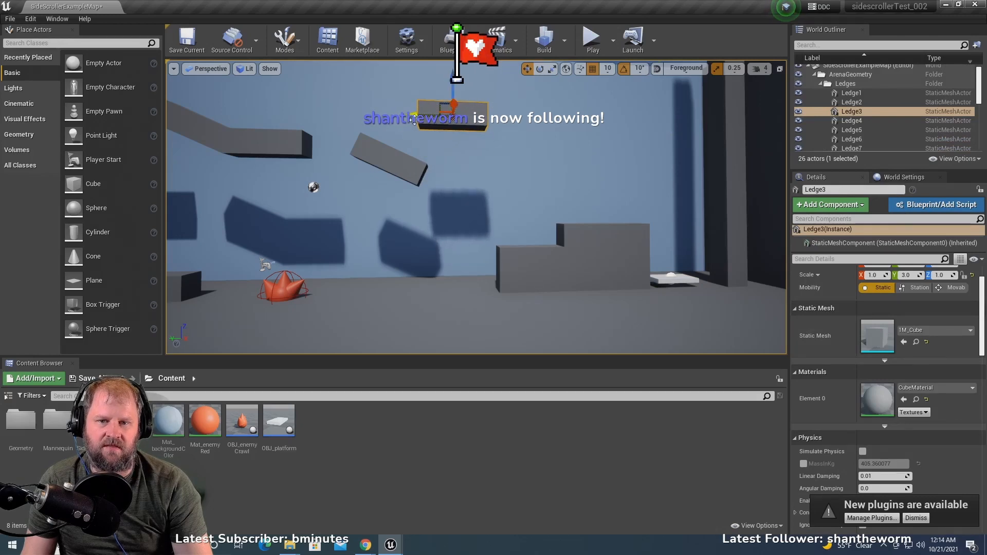
{"action": "left_click_drag", "start_coordinate": [418, 118], "coordinate": [514, 114]}
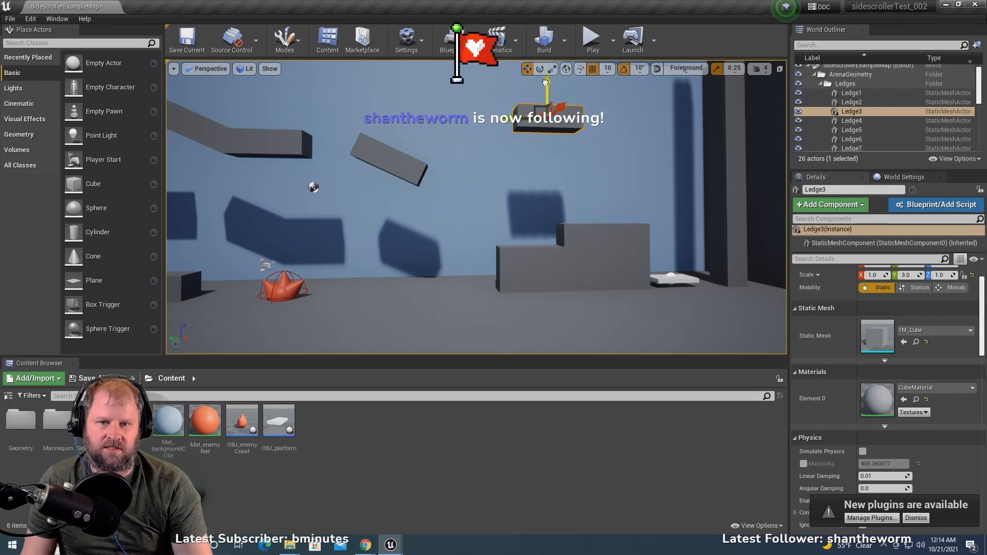
- Delete the sloped Ledge4
{"action": "left_click", "coordinate": [391, 166]}
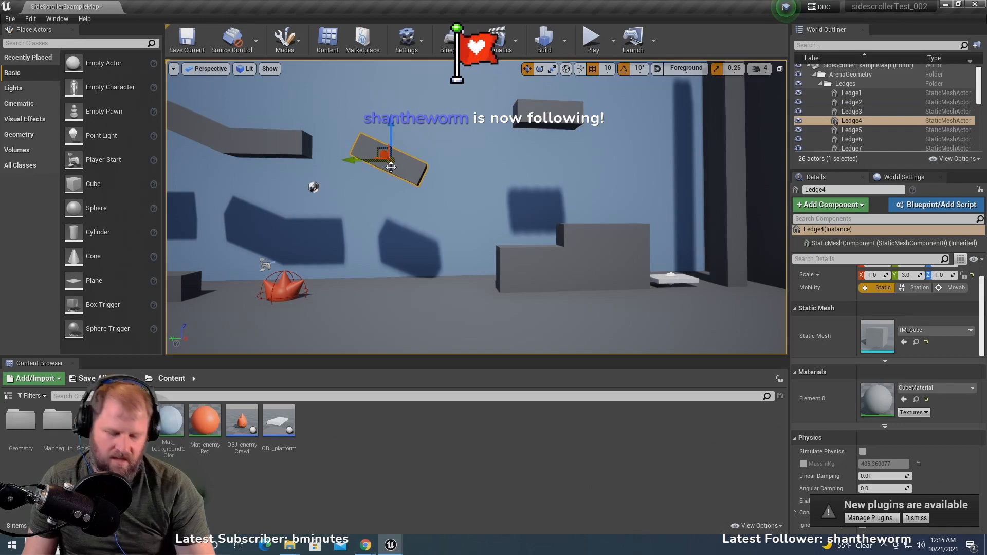
{"action": "key", "text": "Delete"}
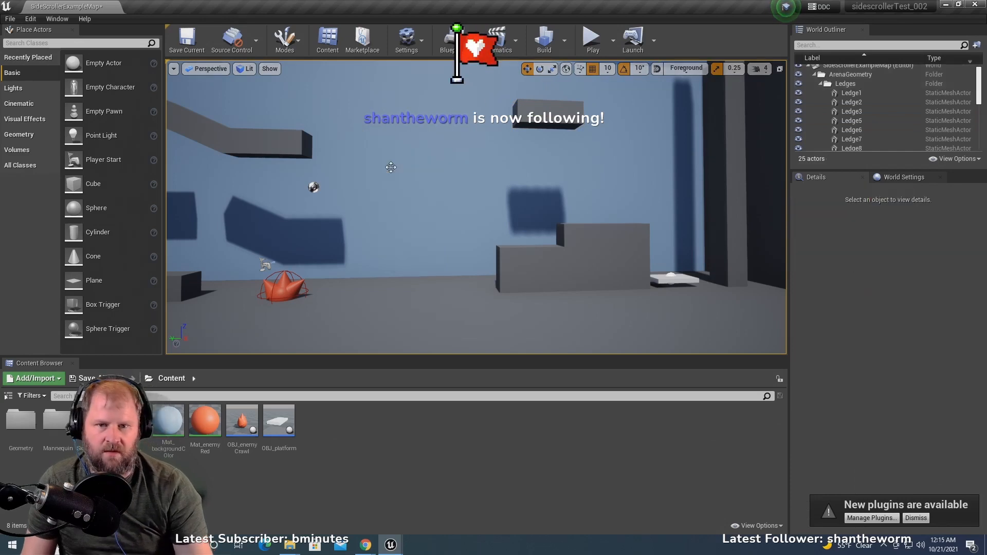
- Move Ledge3 slightly closer to the pillar by OBJ_platform2 and raise Ledge9 to about the same height across the gap
{"action": "left_click", "coordinate": [519, 111]}
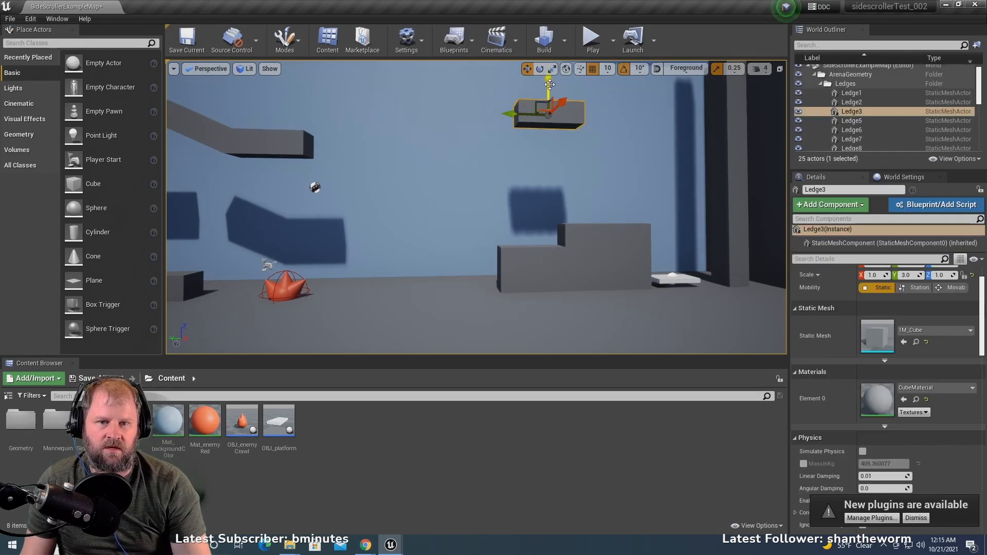
{"action": "mouse_move", "coordinate": [550, 95]}
{"action": "left_mouse_down"}
{"action": "mouse_move", "coordinate": [524, 109]}
{"action": "mouse_move", "coordinate": [537, 109]}
{"action": "left_mouse_up"}
{"action": "left_click", "coordinate": [291, 148]}
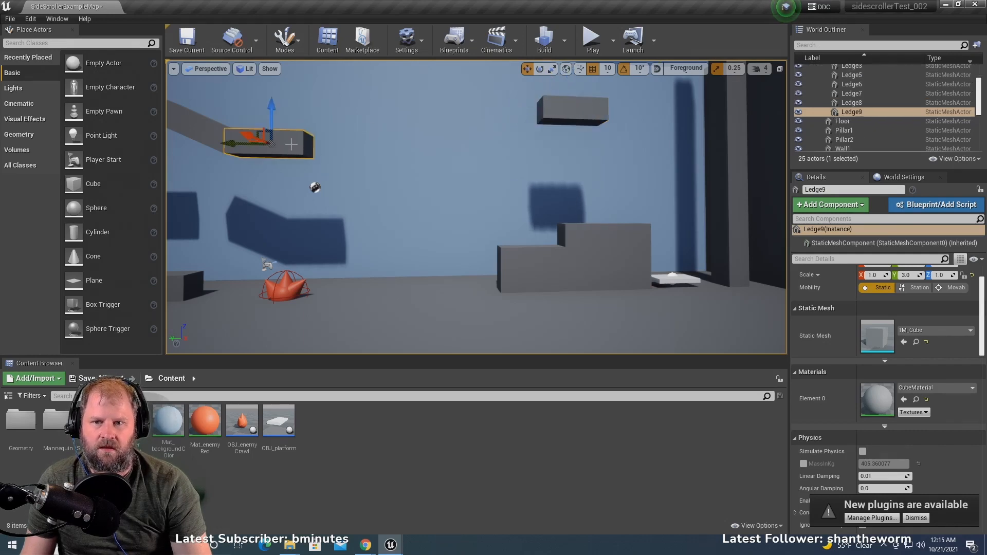
{"action": "left_click_drag", "start_coordinate": [272, 117], "coordinate": [279, 77]}
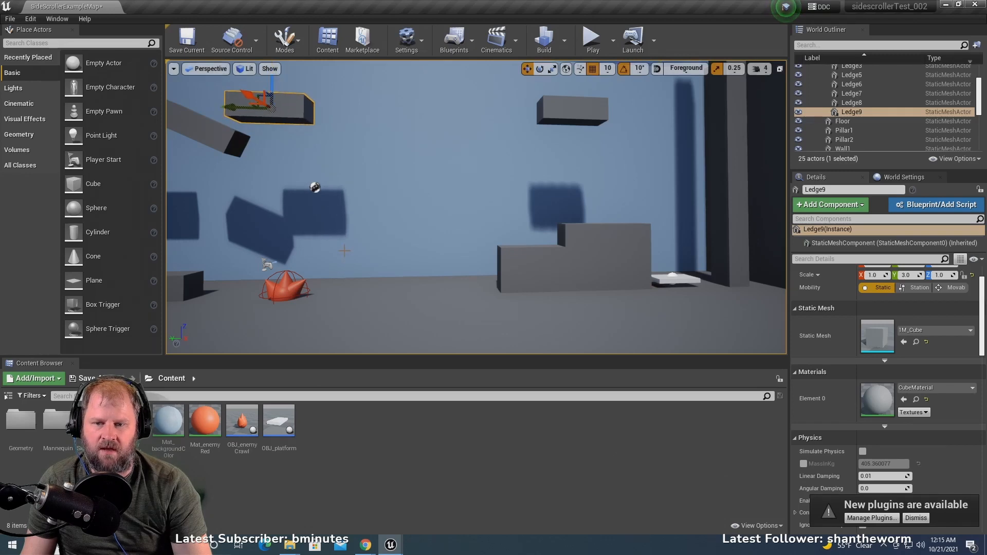
- Place a new OBJ_platform in the level and raise it up to the end of Ledge3 that faces Ledge9
{"action": "left_click_drag", "start_coordinate": [278, 419], "coordinate": [499, 247]}
{"action": "left_click_drag", "start_coordinate": [503, 211], "coordinate": [520, 70]}
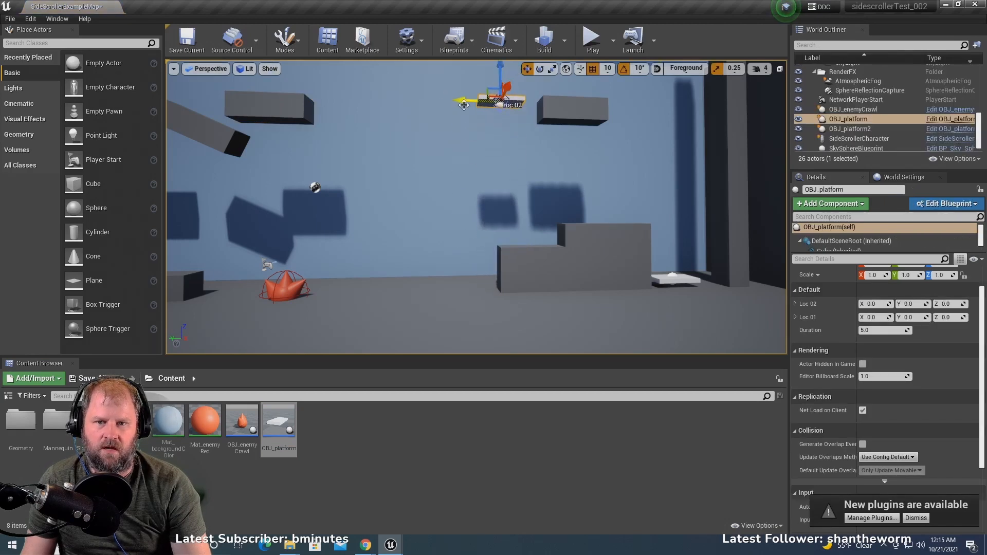
{"action": "left_click_drag", "start_coordinate": [466, 101], "coordinate": [482, 99]}
- Examine from several angles how the new OBJ_platform lines up with the end of Ledge3
{"action": "key", "text": "f"}
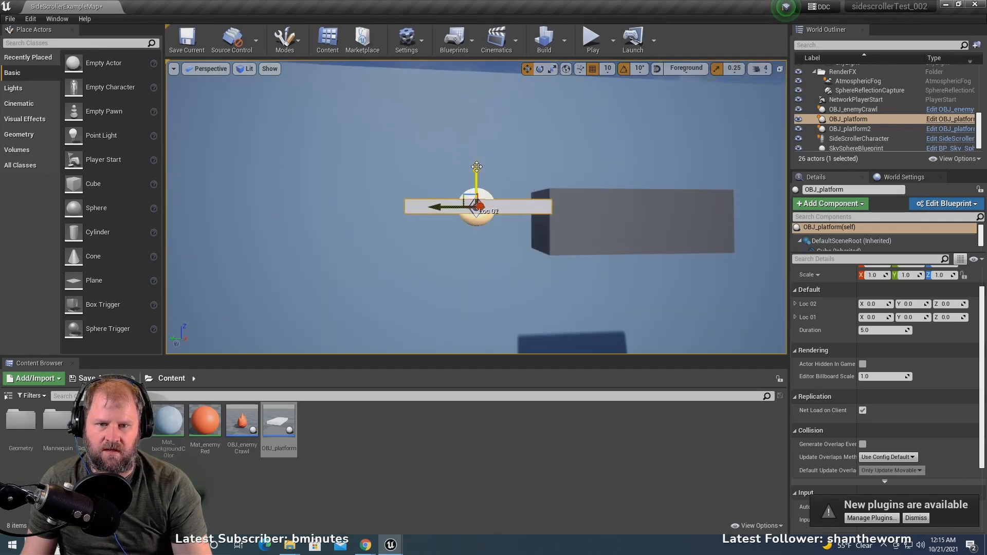
{"action": "scroll", "coordinate": [545, 231], "scroll_direction": "down", "scroll_amount": 2}
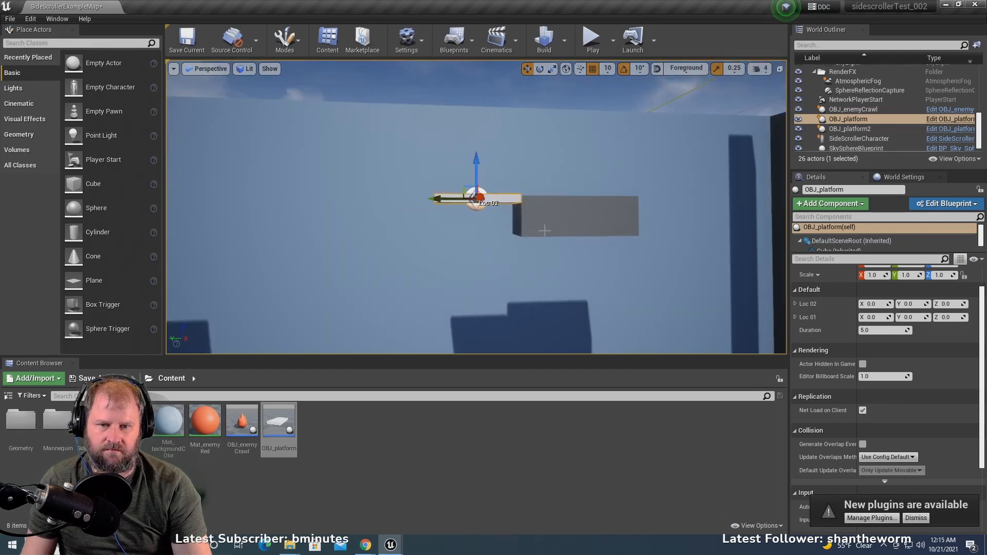
{"action": "scroll", "coordinate": [545, 230], "scroll_direction": "up", "scroll_amount": 2}
{"action": "scroll", "coordinate": [544, 230], "scroll_direction": "down", "scroll_amount": 3}
{"action": "middle_click_drag", "start_coordinate": [545, 230], "coordinate": [533, 154]}
{"action": "right_click_drag", "start_coordinate": [532, 226], "coordinate": [532, 267]}
{"action": "scroll", "coordinate": [530, 226], "scroll_direction": "down", "scroll_amount": 2}
{"action": "scroll", "coordinate": [523, 246], "scroll_direction": "up", "scroll_amount": 2}
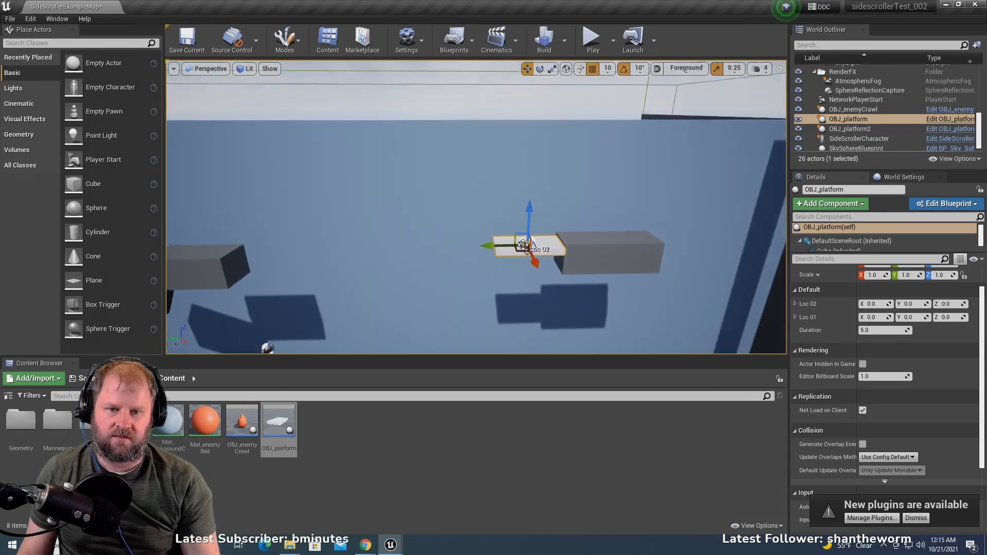
{"action": "scroll", "coordinate": [523, 245], "scroll_direction": "up", "scroll_amount": 3}
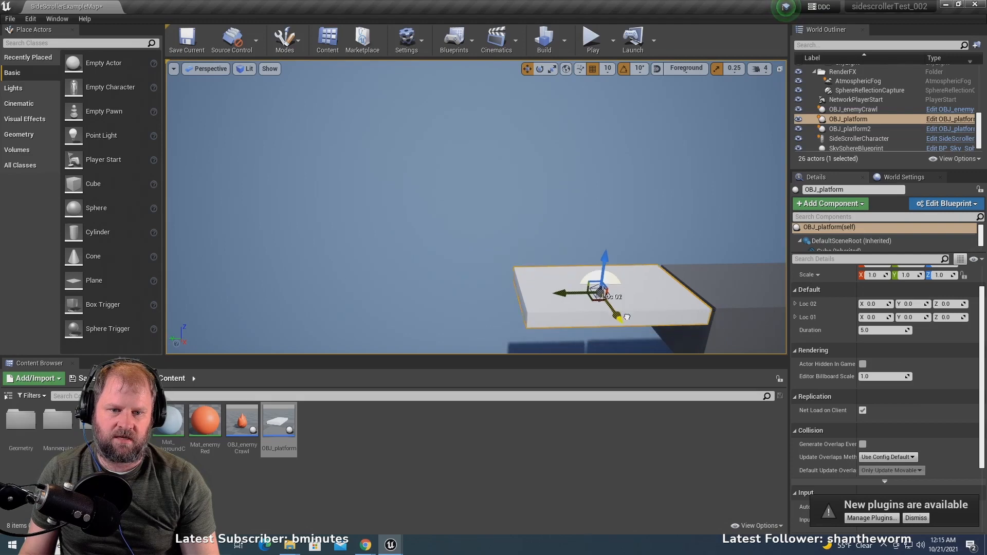
{"action": "scroll", "coordinate": [612, 309], "scroll_direction": "down", "scroll_amount": 4}
{"action": "scroll", "coordinate": [530, 270], "scroll_direction": "up", "scroll_amount": 2}
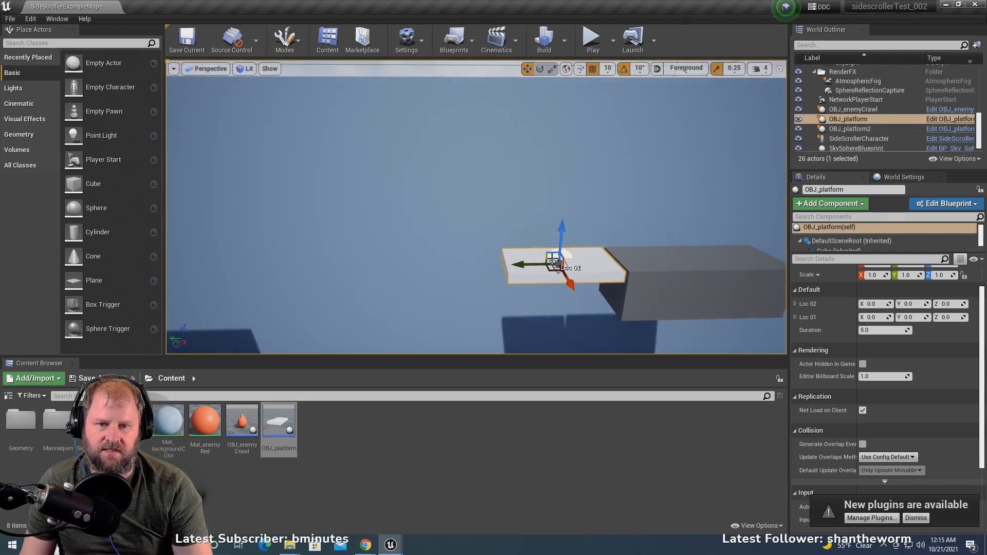
- Move the new OBJ_platform's Loc 01 point across the gap to Y 750, near the end of Ledge9
{"action": "scroll", "coordinate": [545, 252], "scroll_direction": "down", "scroll_amount": 1}
{"action": "left_click", "coordinate": [532, 235]}
{"action": "left_click", "coordinate": [540, 266]}
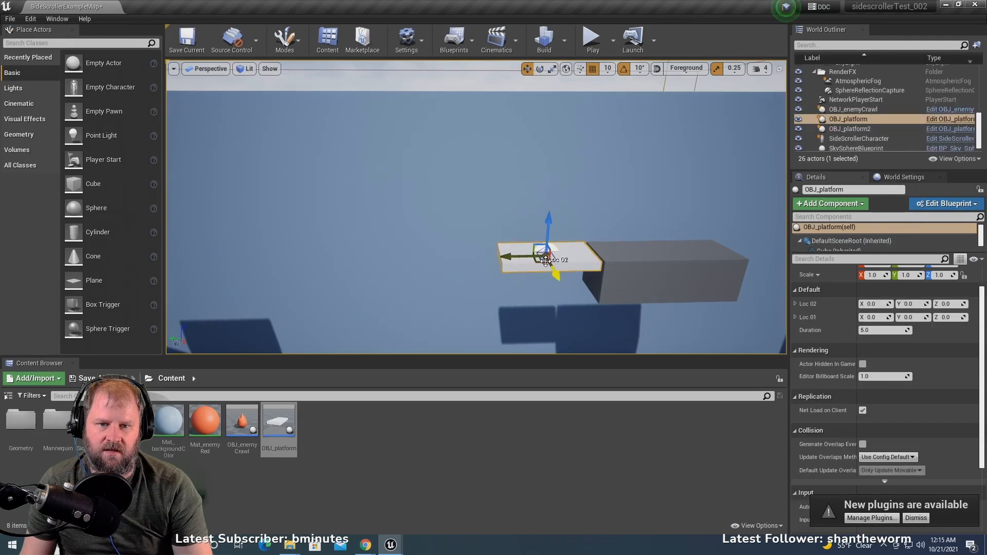
{"action": "key", "text": "f"}
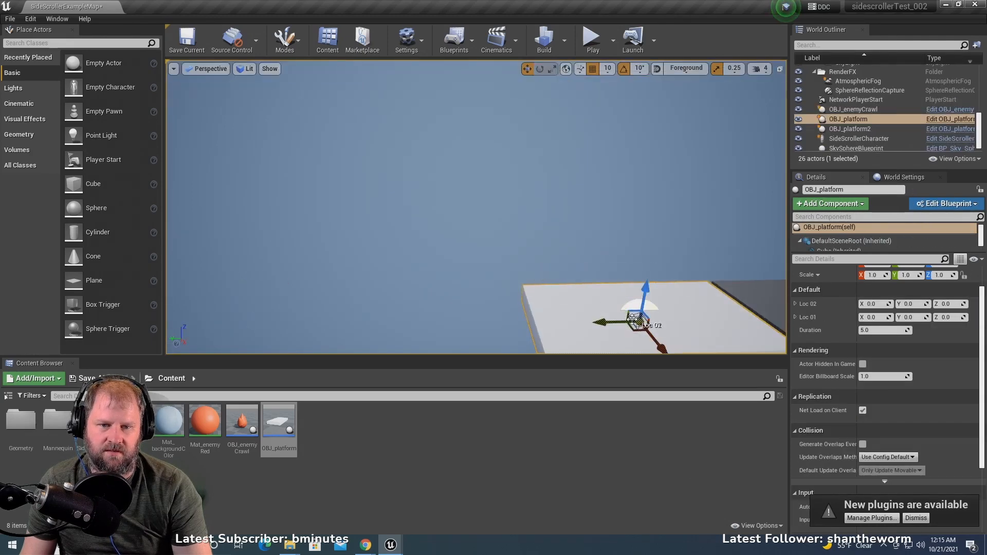
{"action": "left_click_drag", "start_coordinate": [636, 320], "coordinate": [354, 329]}
{"action": "scroll", "coordinate": [354, 329], "scroll_direction": "down", "scroll_amount": 3}
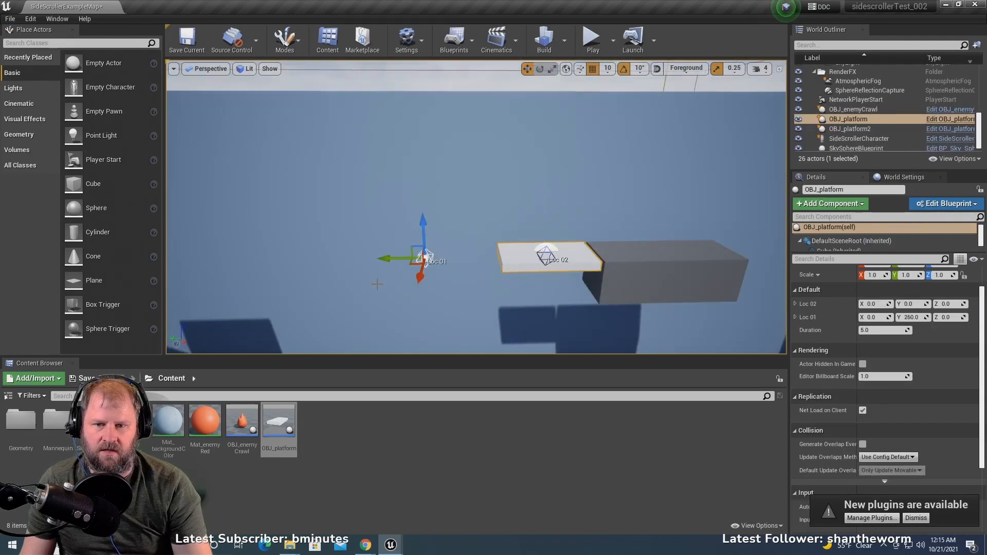
{"action": "left_click_drag", "start_coordinate": [403, 240], "coordinate": [264, 257]}
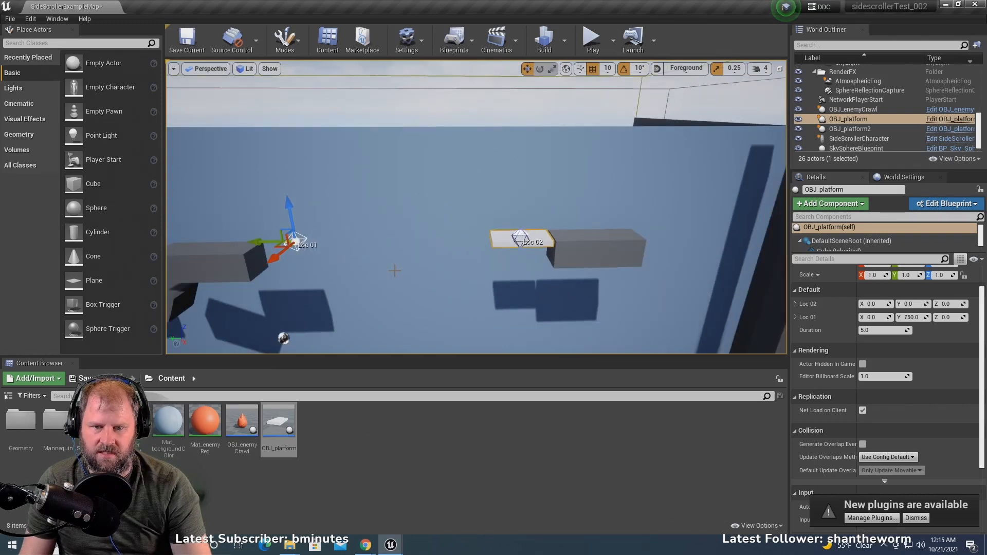
- Delete the remaining sloped ledge between Ledge7 and Ledge9
{"action": "middle_click_drag", "start_coordinate": [395, 270], "coordinate": [469, 244]}
{"action": "scroll", "coordinate": [469, 244], "scroll_direction": "down", "scroll_amount": 3}
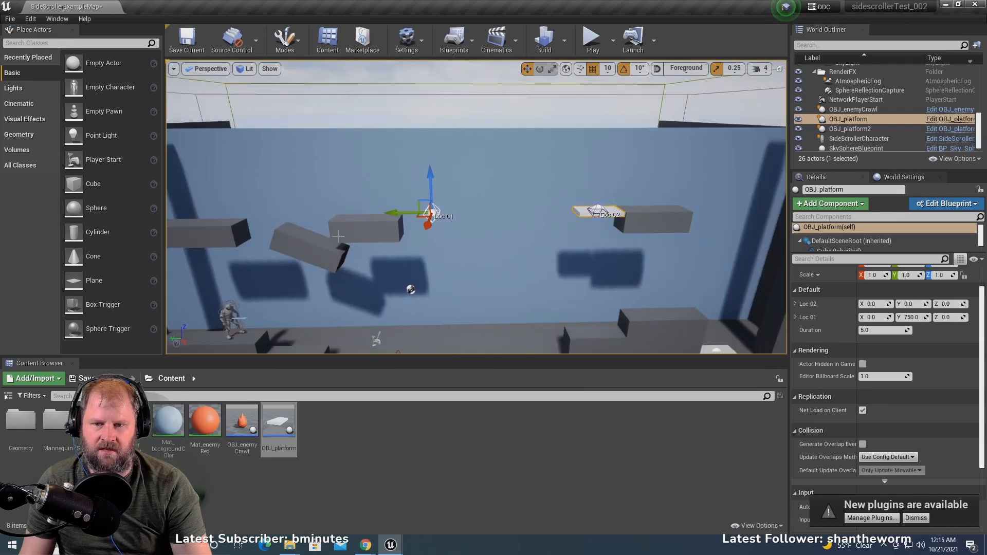
{"action": "left_click", "coordinate": [338, 236]}
{"action": "key", "text": "Delete"}
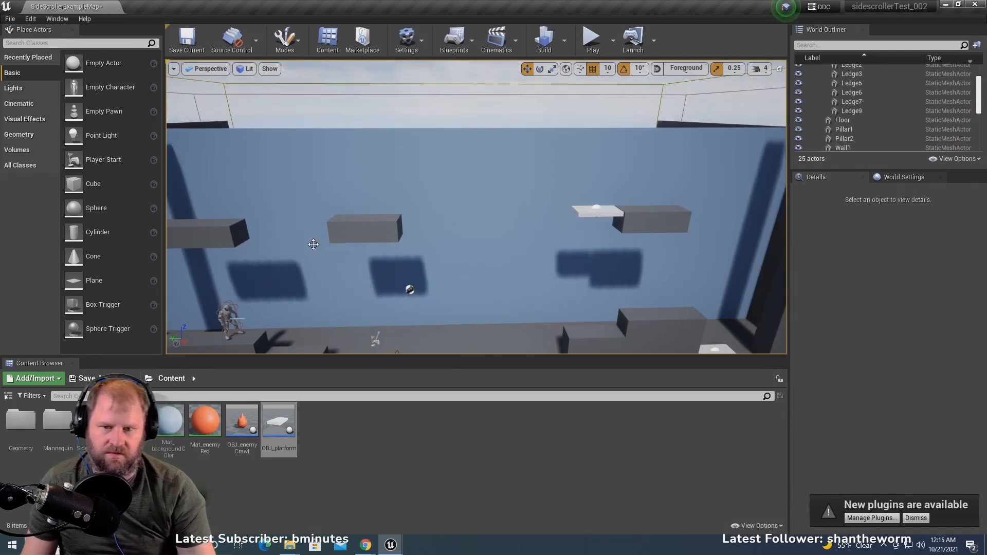
- Move Pillar1 outward along the back wall, away from Ledge7 and toward the end of the level
{"action": "scroll", "coordinate": [452, 269], "scroll_direction": "down", "scroll_amount": 3}
{"action": "scroll", "coordinate": [403, 276], "scroll_direction": "up", "scroll_amount": 3}
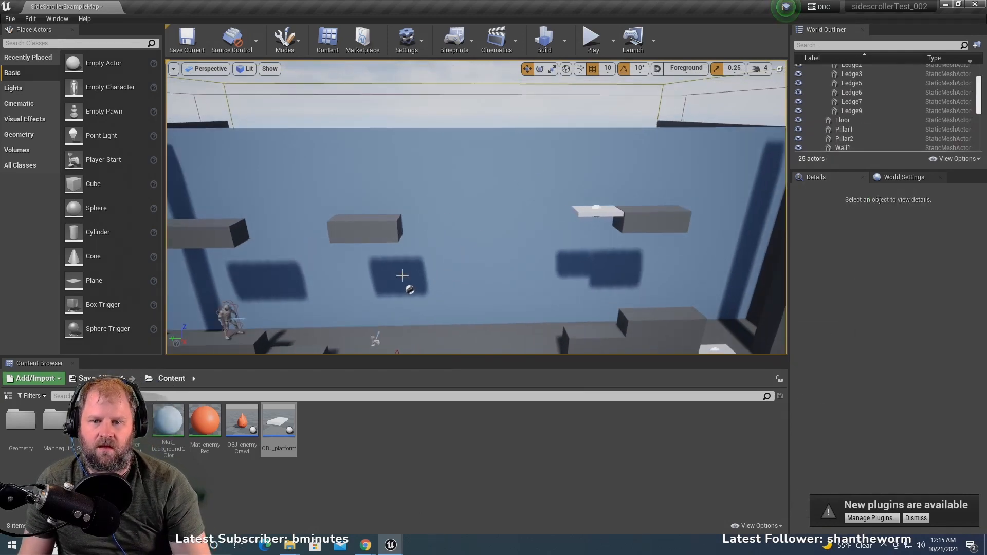
{"action": "scroll", "coordinate": [349, 250], "scroll_direction": "down", "scroll_amount": 2}
{"action": "scroll", "coordinate": [236, 222], "scroll_direction": "down", "scroll_amount": 1}
{"action": "left_click", "coordinate": [225, 227]}
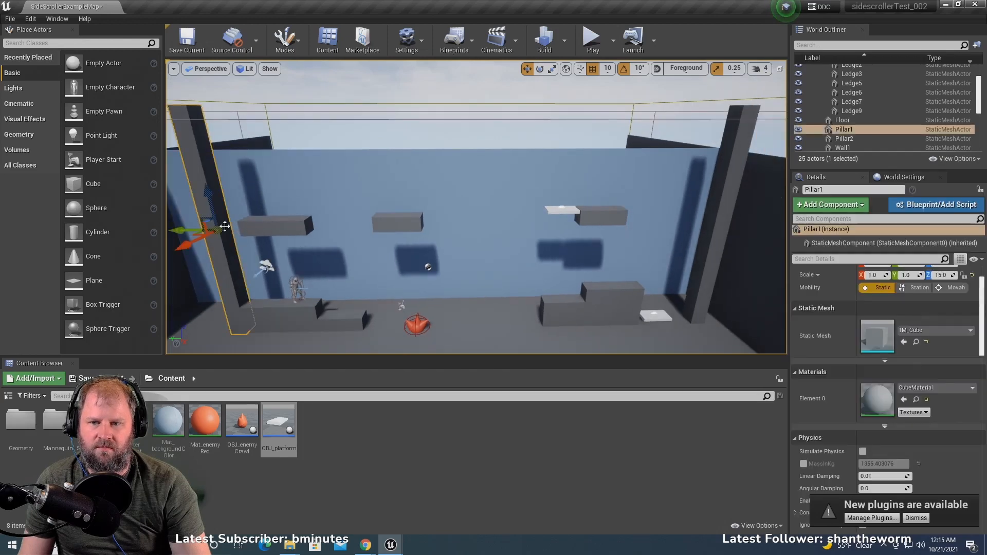
{"action": "left_click_drag", "start_coordinate": [181, 231], "coordinate": [110, 230]}
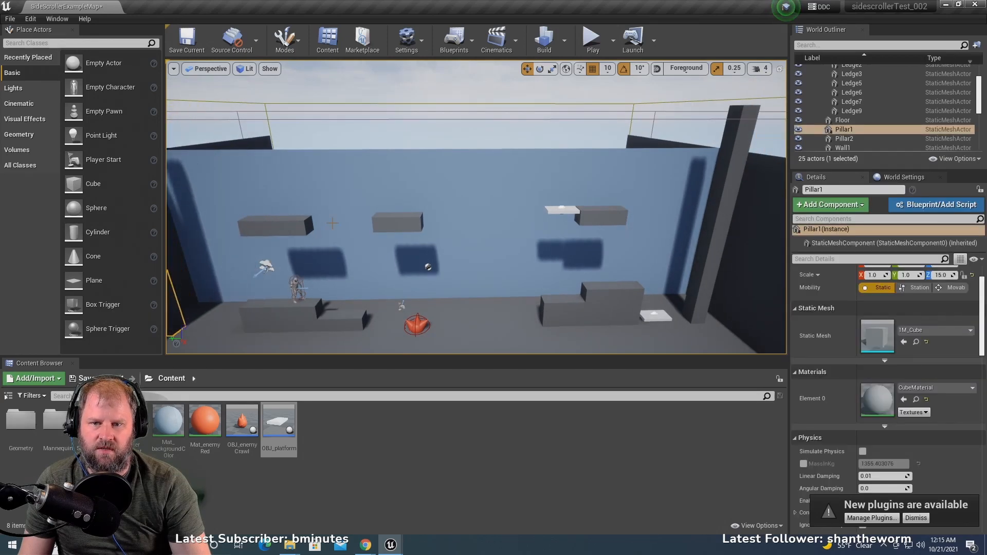
- Shift Ledge7 slightly toward Ledge9 and place a duplicate of Ledge9 between Pillar1 and Ledge7 at the same height
{"action": "left_click", "coordinate": [234, 227]}
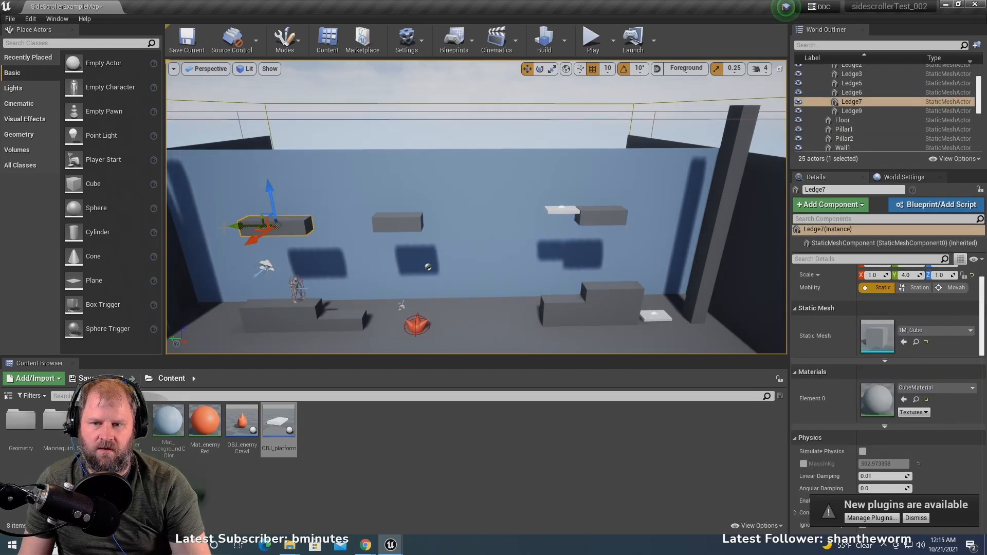
{"action": "mouse_move", "coordinate": [234, 227]}
{"action": "left_mouse_down"}
{"action": "mouse_move", "coordinate": [291, 226]}
{"action": "mouse_move", "coordinate": [248, 223]}
{"action": "left_mouse_up"}
{"action": "scroll", "coordinate": [387, 235], "scroll_direction": "down", "scroll_amount": 2}
{"action": "middle_click_drag", "start_coordinate": [386, 235], "coordinate": [351, 232]}
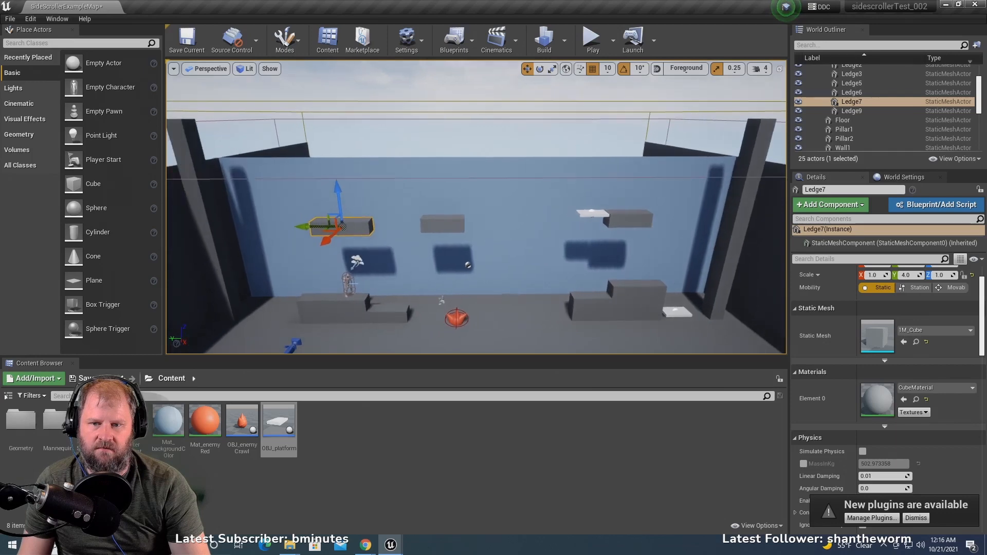
{"action": "left_click", "coordinate": [440, 226]}
{"action": "left_click_drag", "start_coordinate": [410, 227], "coordinate": [223, 232], "text": "alt"}
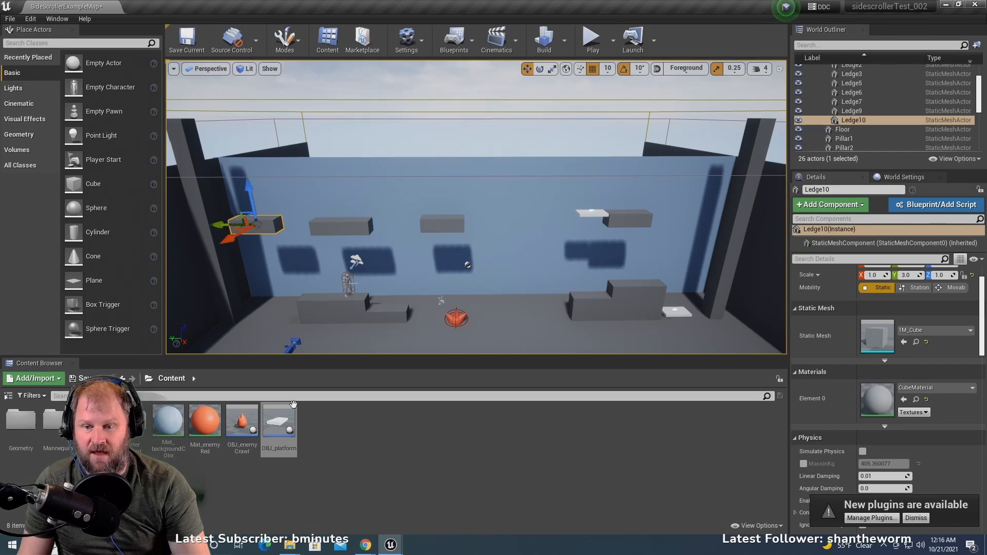
- Place a second OBJ_enemyCrawl on top of Ledge7, near its middle
{"action": "left_click_drag", "start_coordinate": [324, 235], "coordinate": [341, 221]}
{"action": "left_click", "coordinate": [343, 217]}
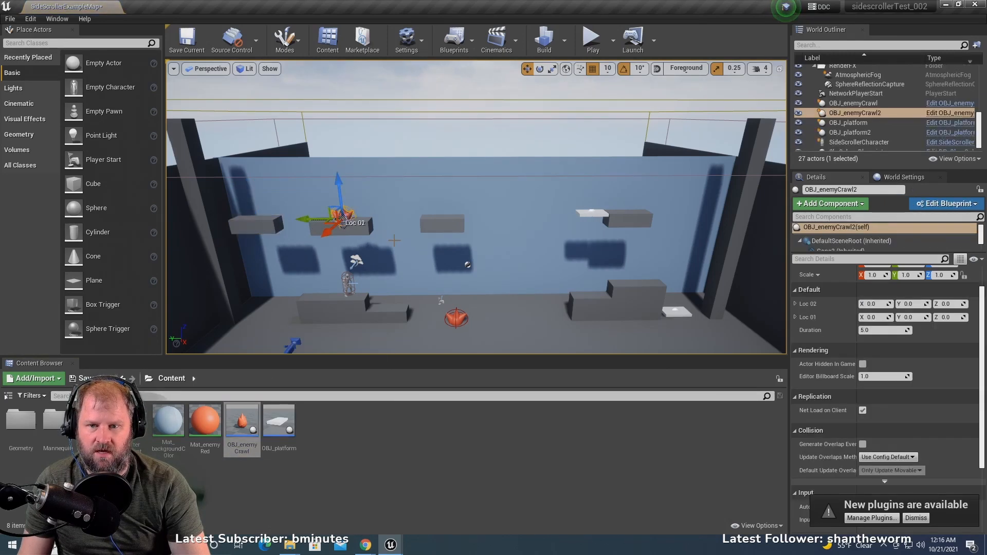
{"action": "key", "text": "f"}
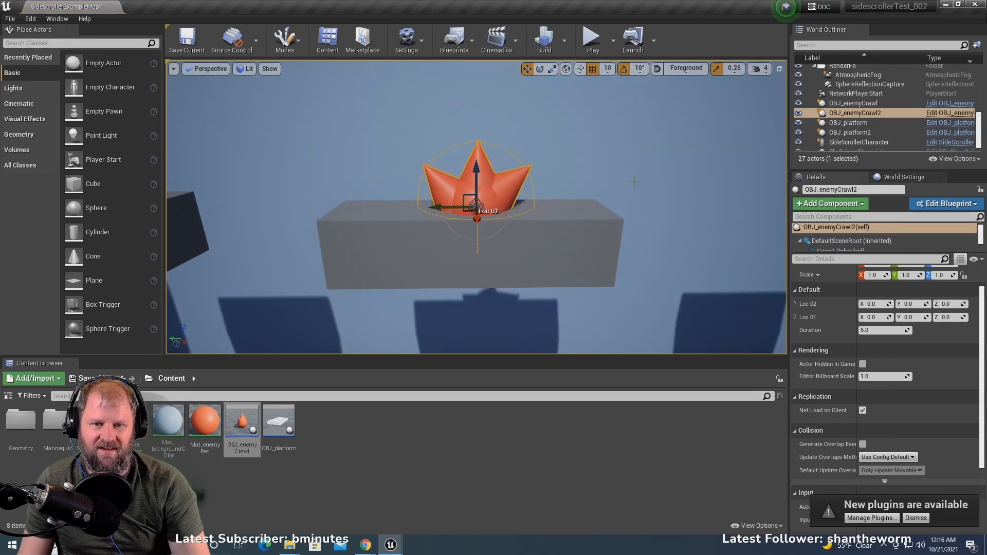
{"action": "scroll", "coordinate": [478, 210], "scroll_direction": "up", "scroll_amount": 6}
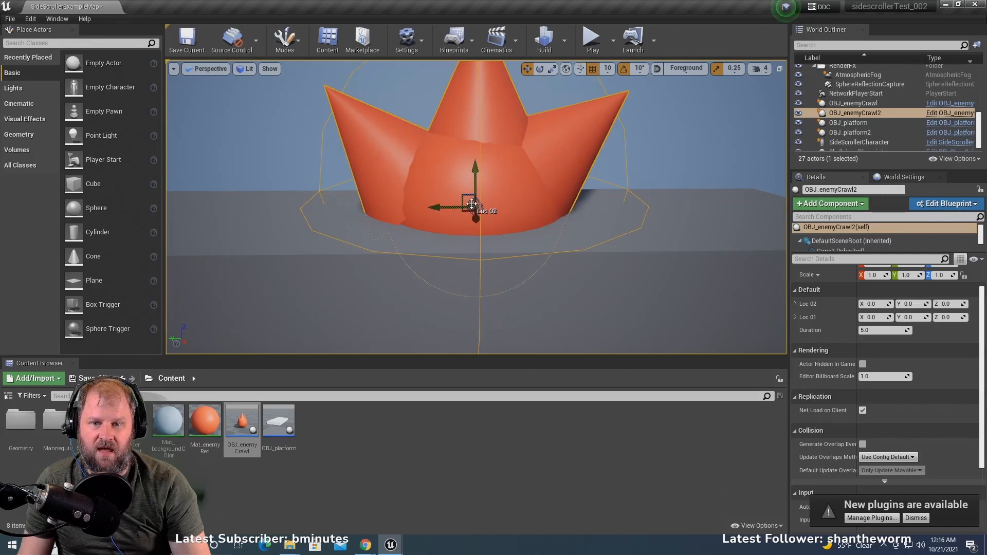
- Set the new enemy's path ends on Ledge7 by moving Loc 01 to Y 200 and Loc 02 to Y -190
{"action": "left_click_drag", "start_coordinate": [439, 207], "coordinate": [250, 209]}
{"action": "key", "text": "f"}
{"action": "scroll", "coordinate": [309, 207], "scroll_direction": "up", "scroll_amount": 3}
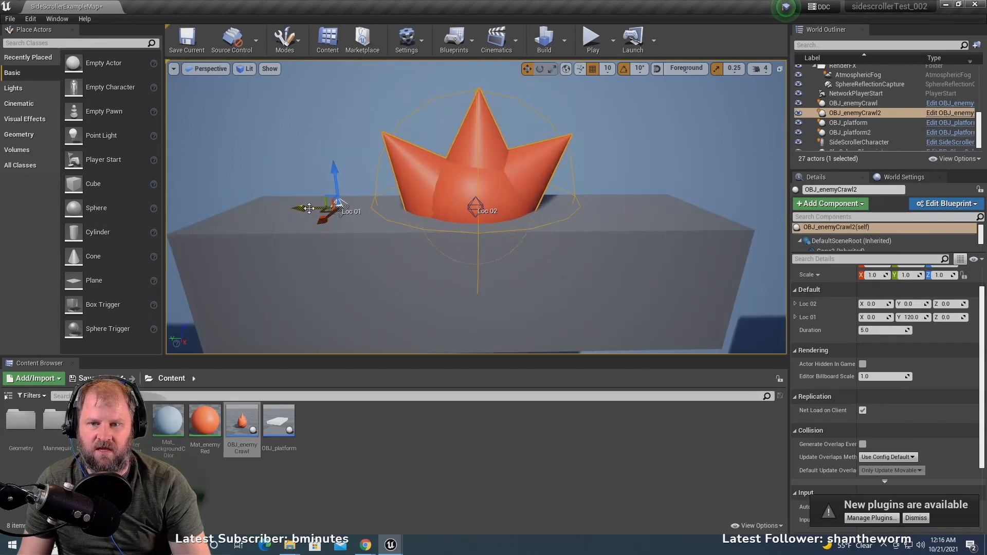
{"action": "left_click", "coordinate": [475, 207]}
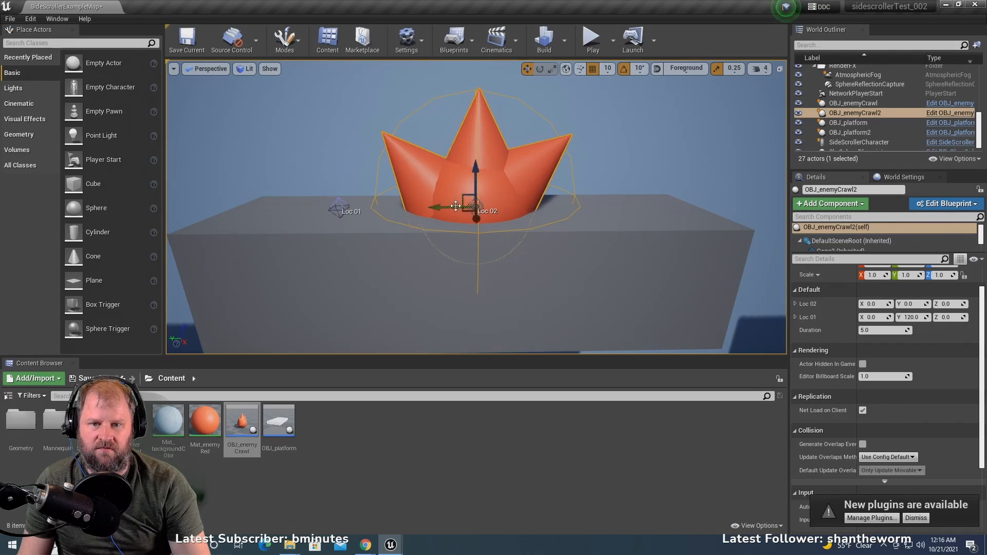
{"action": "left_click_drag", "start_coordinate": [444, 207], "coordinate": [647, 210]}
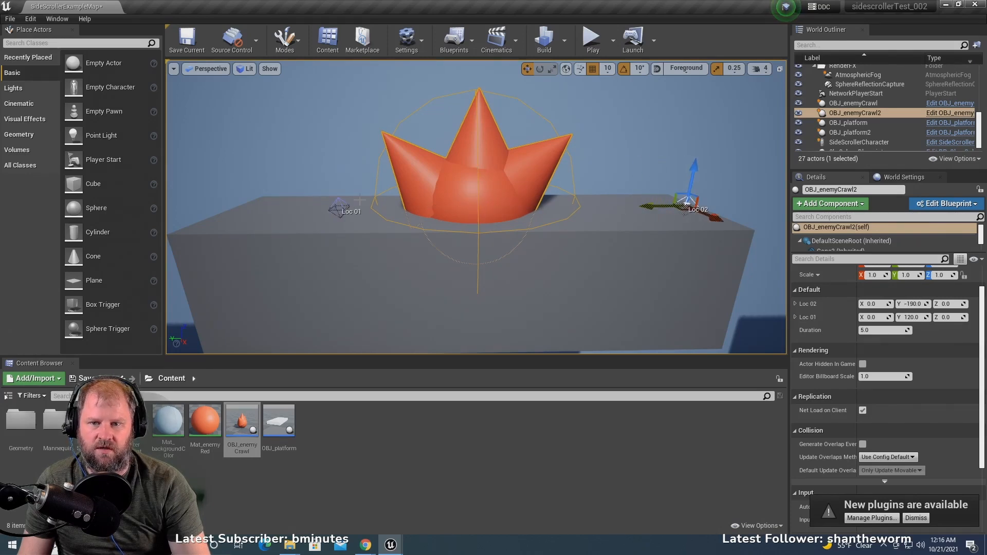
{"action": "left_click", "coordinate": [337, 207]}
{"action": "left_click_drag", "start_coordinate": [308, 206], "coordinate": [220, 207]}
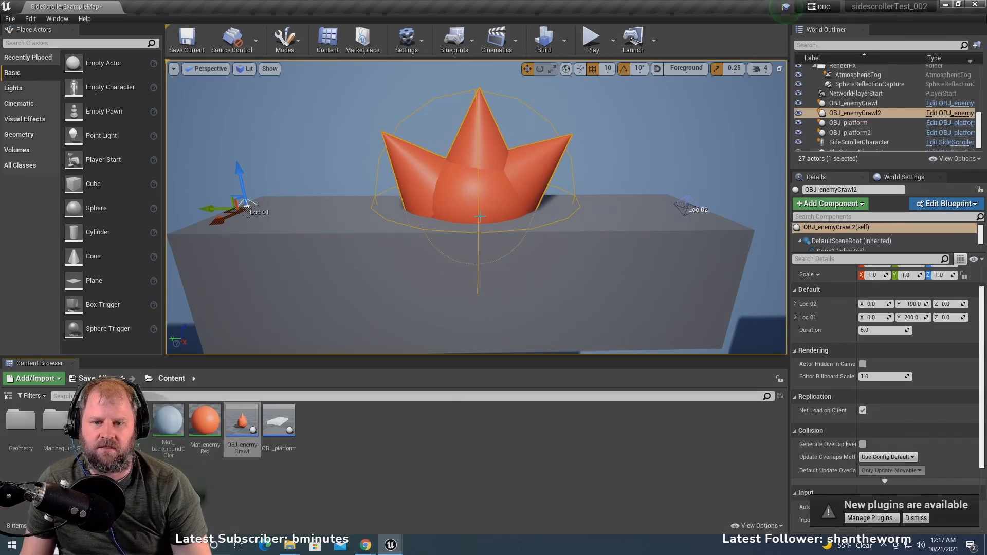
- Play the level, jump past the floor enemy and over the stepped blocks, and ride OBJ_platform2 up to reach Ledge3
{"action": "scroll", "coordinate": [480, 217], "scroll_direction": "down", "scroll_amount": 10}
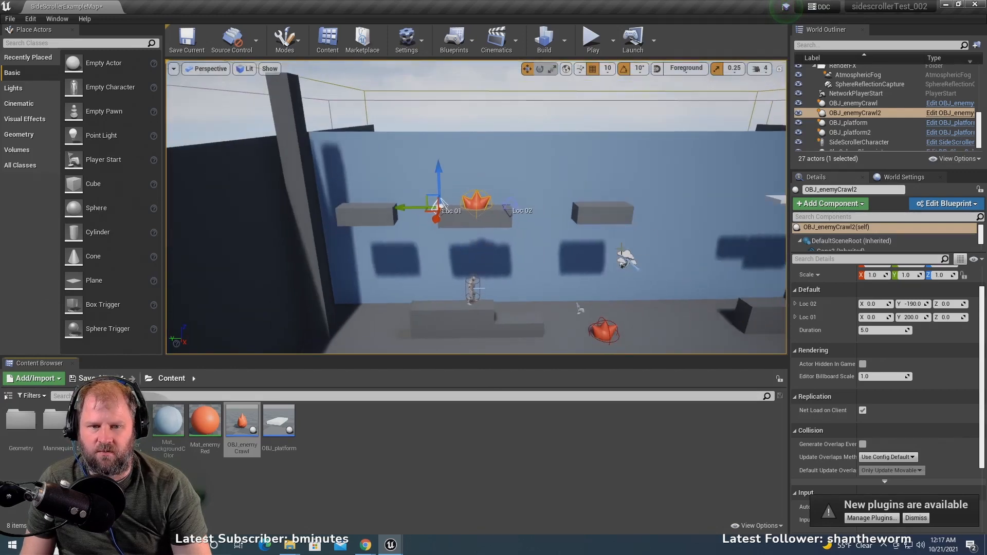
{"action": "scroll", "coordinate": [442, 203], "scroll_direction": "down", "scroll_amount": 8}
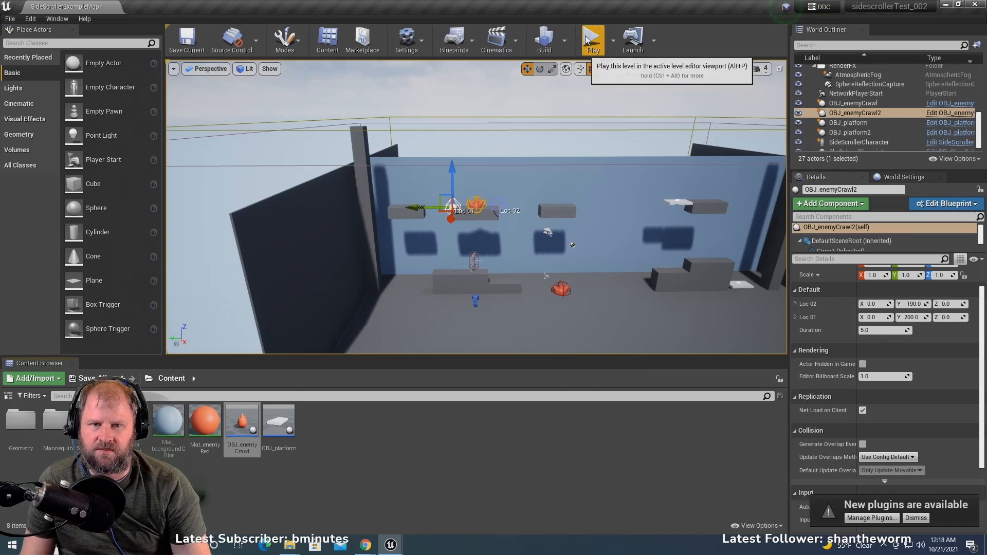
{"action": "left_click", "coordinate": [591, 39]}
{"action": "left_click", "coordinate": [564, 251]}
{"action": "key", "text": "d"}
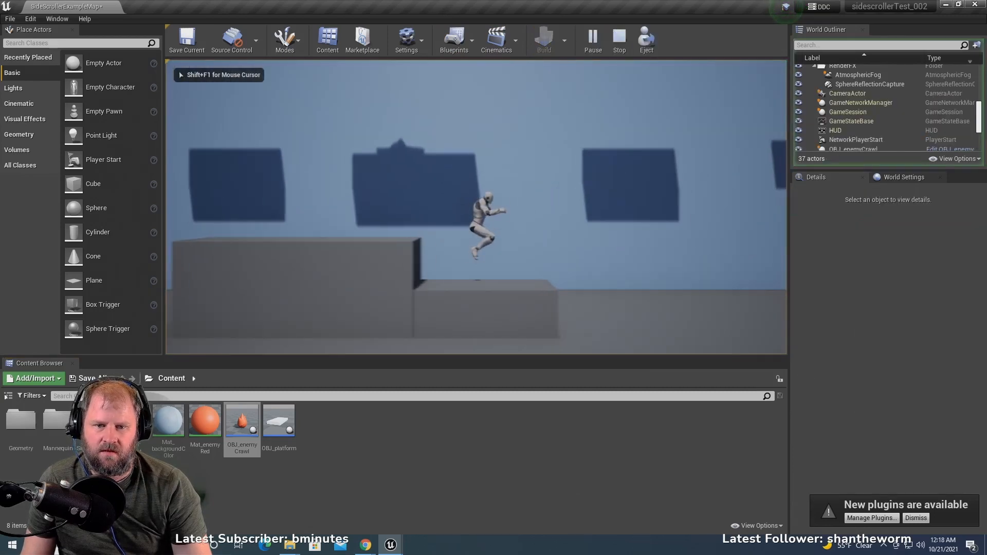
{"action": "key", "text": "space"}
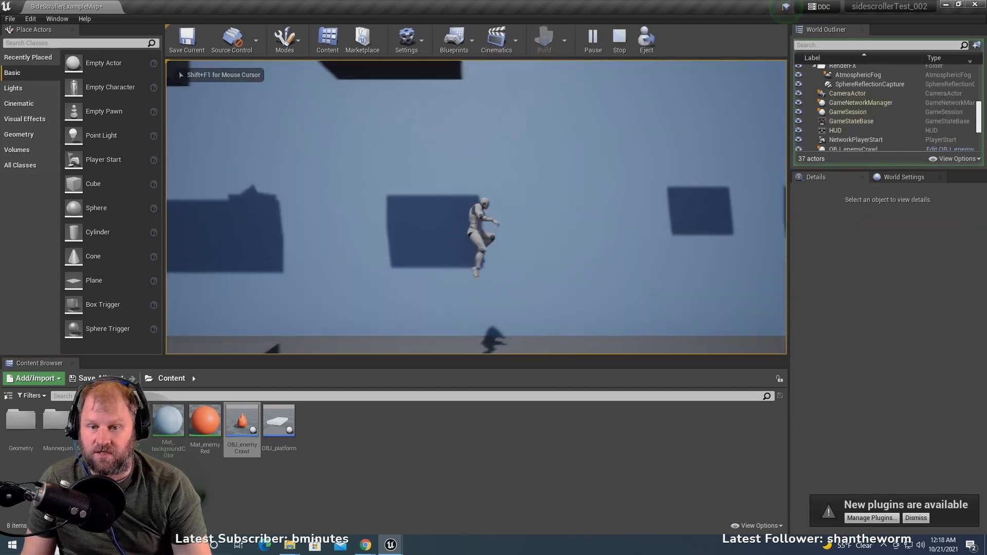
{"action": "key", "text": "space"}
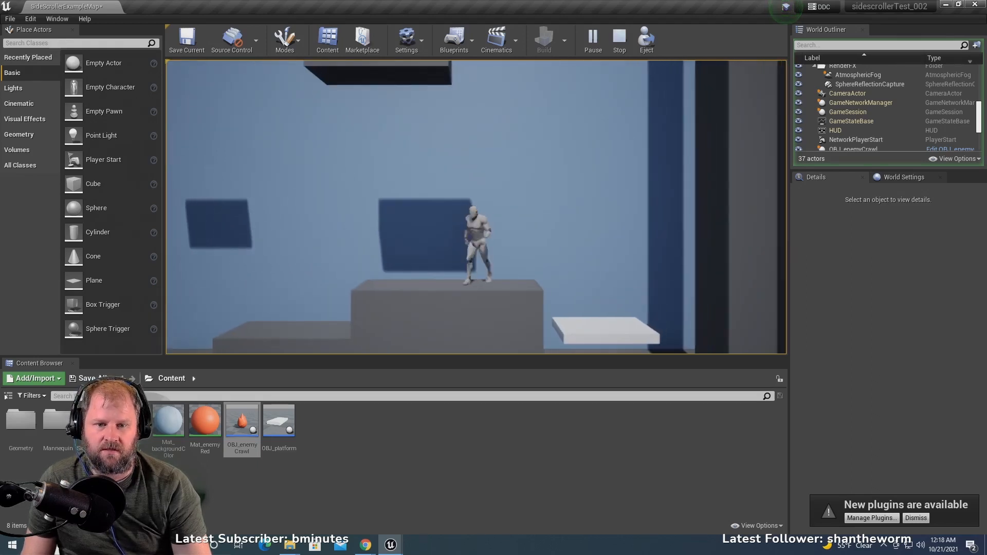
{"action": "key", "text": "space"}
{"action": "key", "text": "a"}
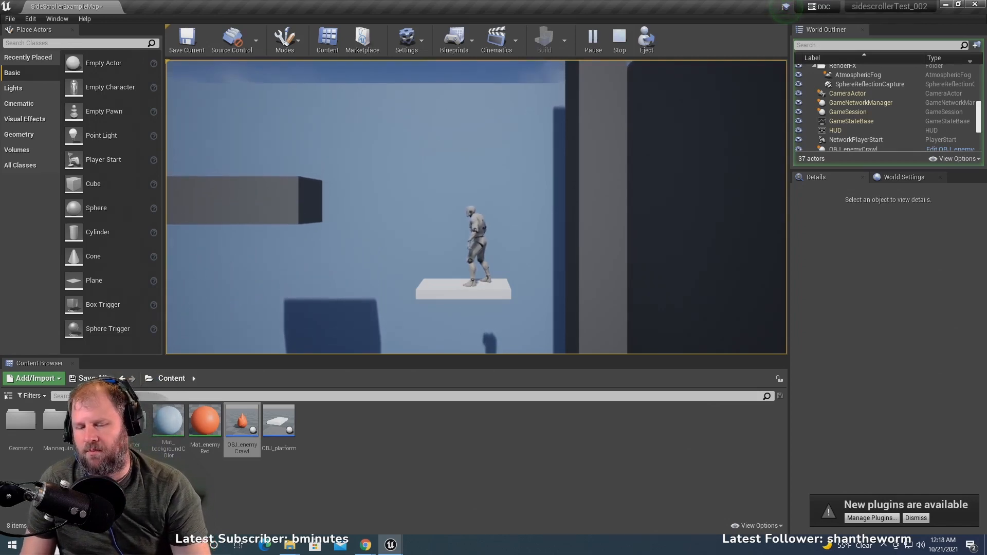
{"action": "key", "text": "a"}
{"action": "key", "text": "space"}
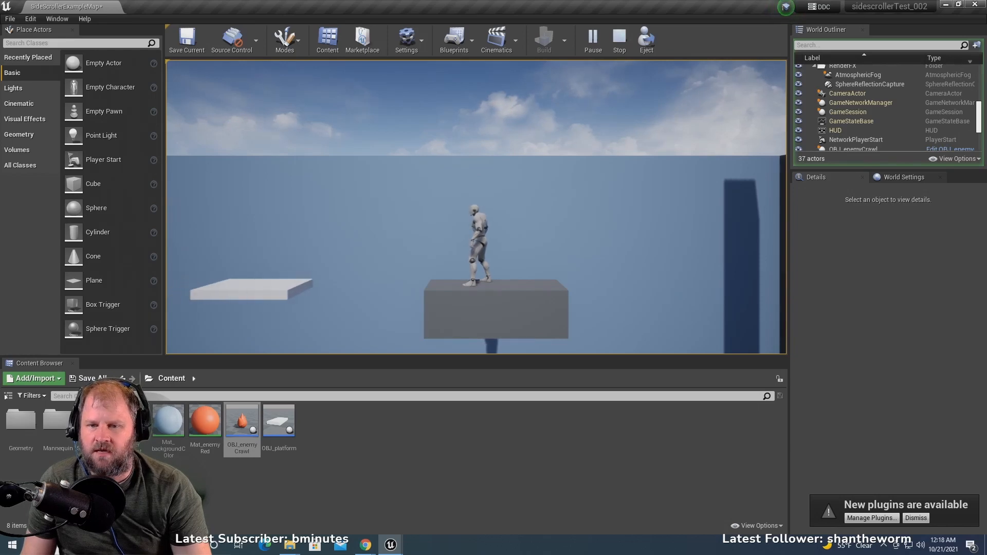
- Test riding the sideways-moving OBJ_platform from Ledge3 across the gap to Ledge9
{"action": "key", "text": "a"}
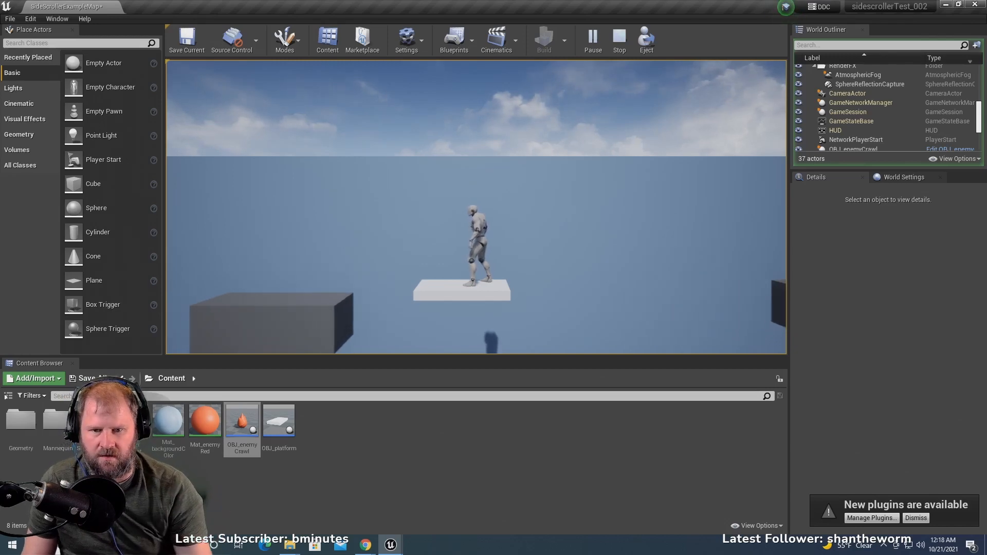
{"action": "key", "text": "a"}
- Time the jump from Ledge9 onto Ledge7 and leap over the crawling enemy toward the ledge beside Pillar1
{"action": "key", "text": "a"}
{"action": "key", "text": "a"}
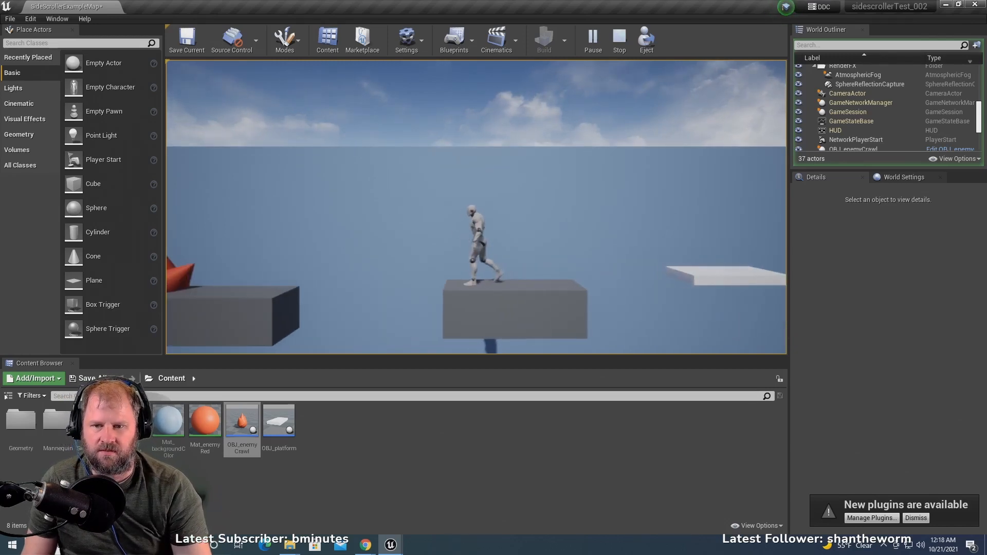
{"action": "key", "text": "d"}
{"action": "key", "text": "a"}
{"action": "key", "text": "a"}
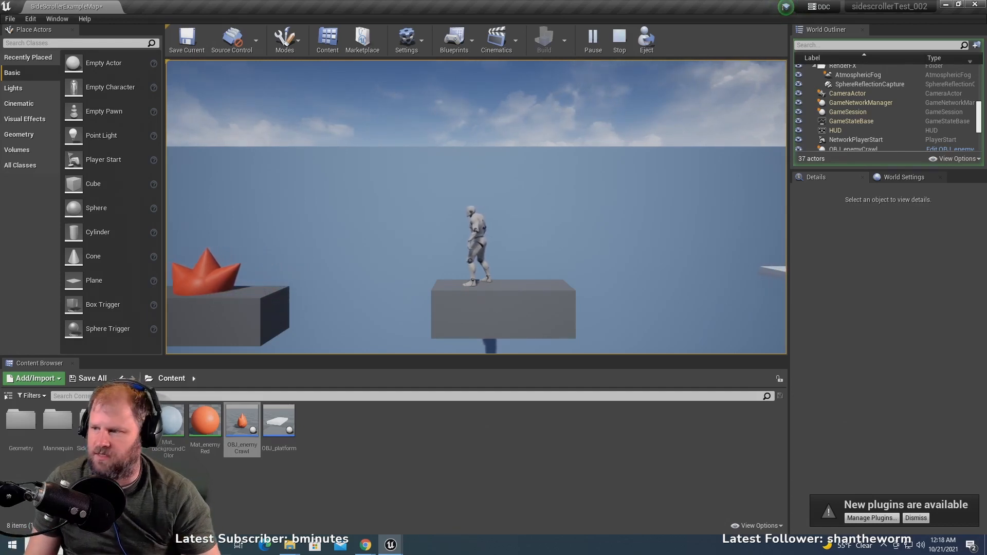
{"action": "key", "text": "d"}
{"action": "key", "text": "a"}
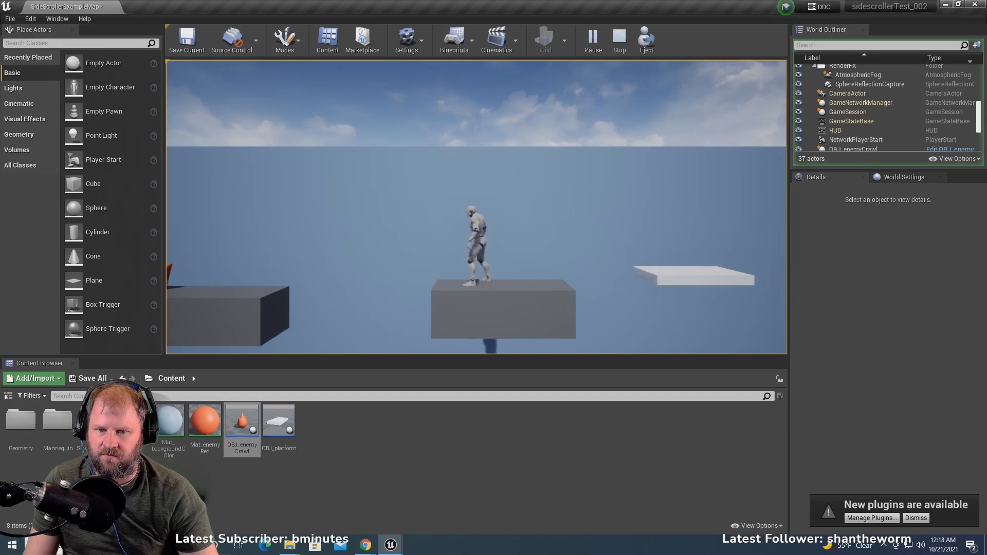
{"action": "key", "text": "a"}
{"action": "key", "text": "d"}
{"action": "key", "text": "a"}
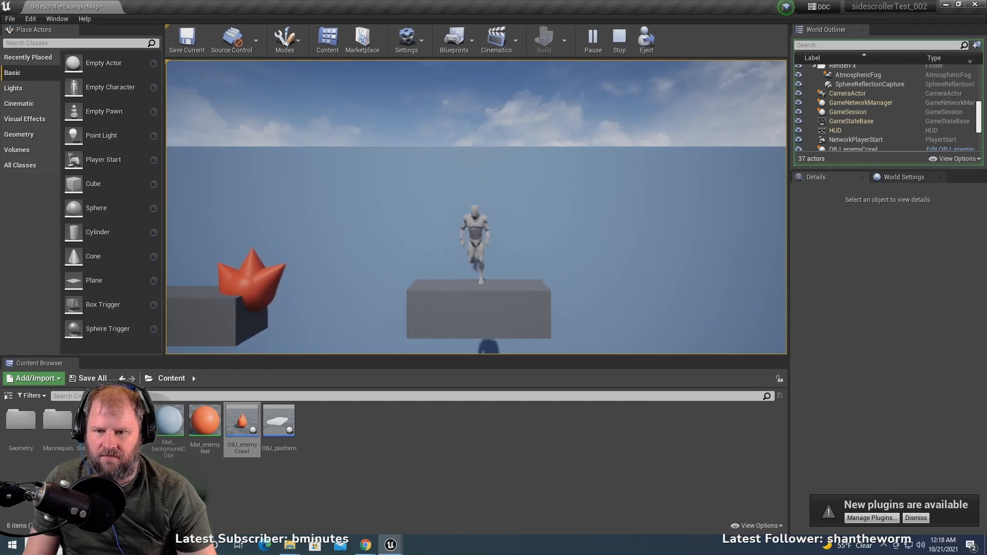
{"action": "key", "text": "space"}
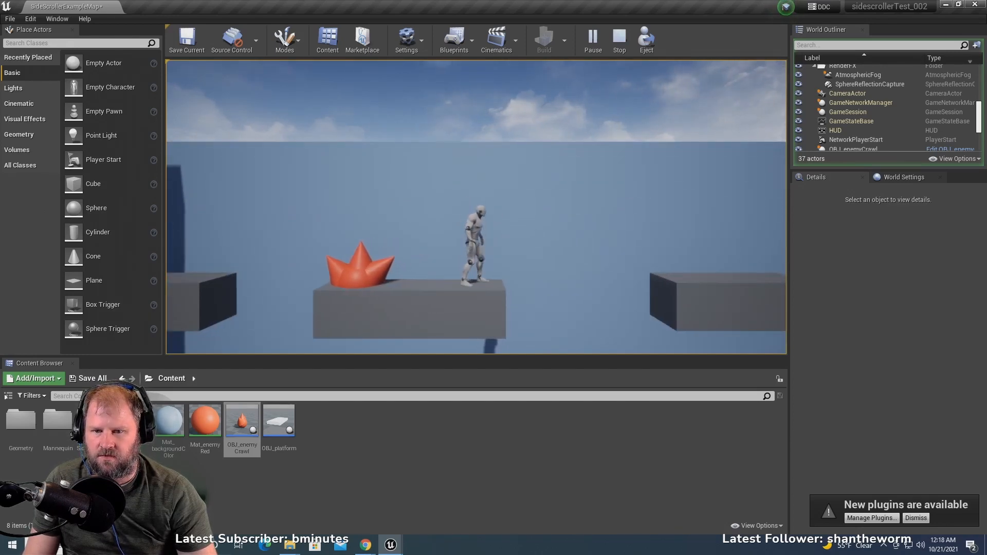
{"action": "key", "text": "space"}
{"action": "key", "text": "Left"}
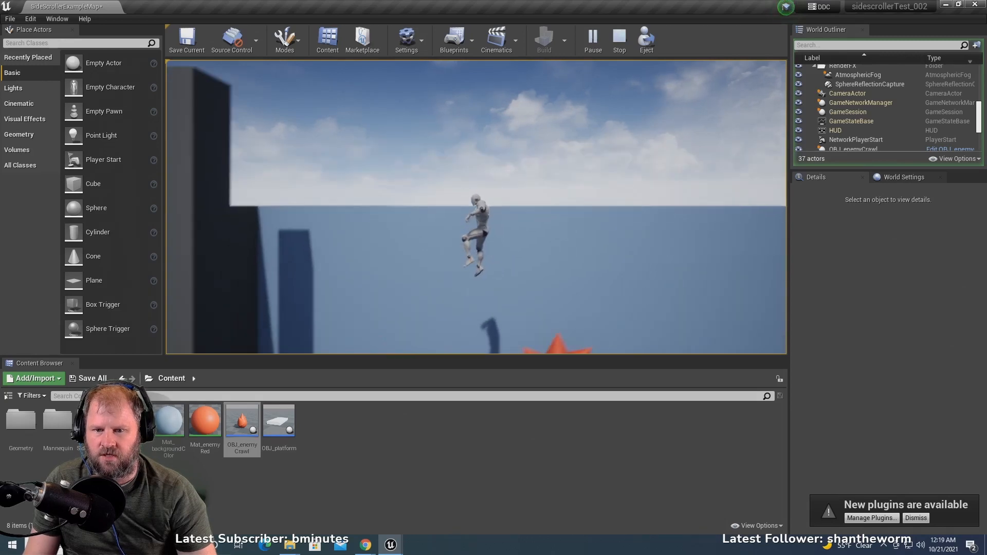